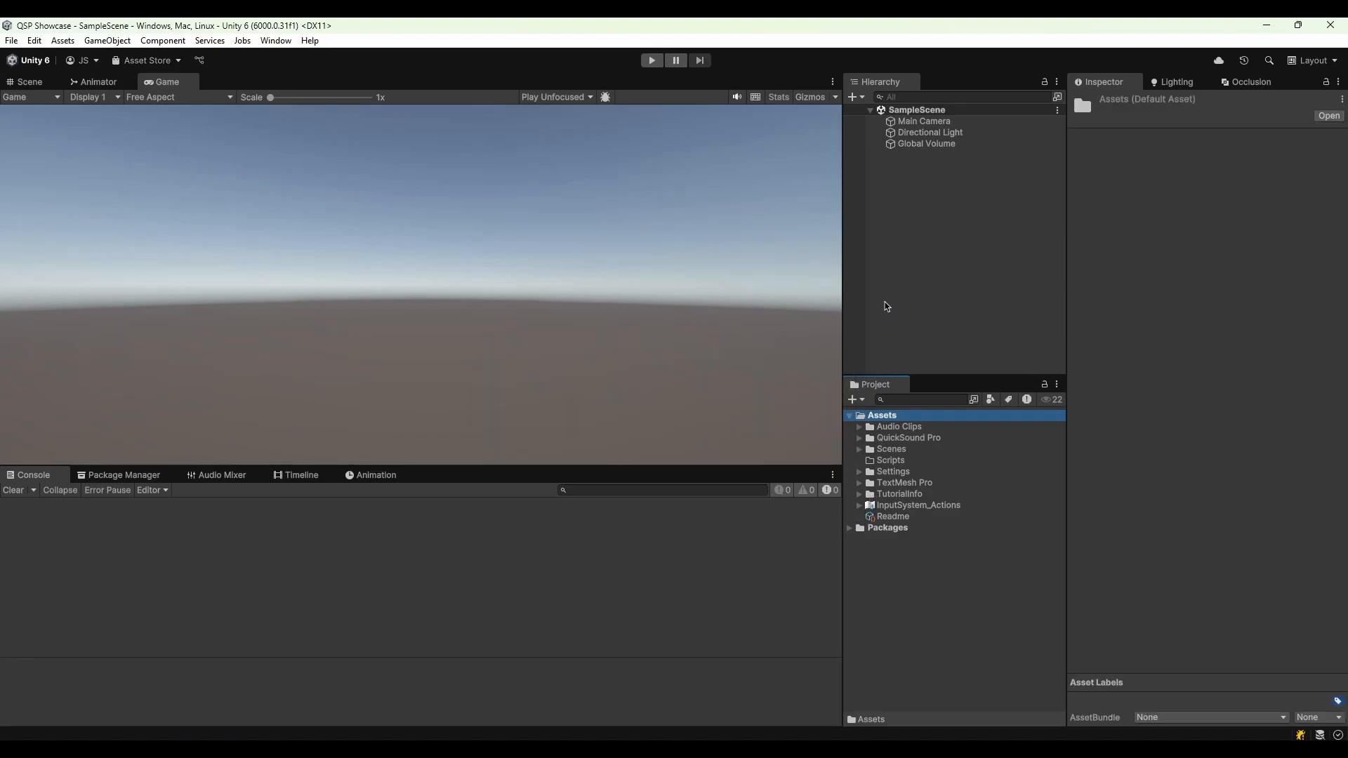
Add a TextMeshPro UI button to SampleScene, keeping its default name
right_click(903, 176)
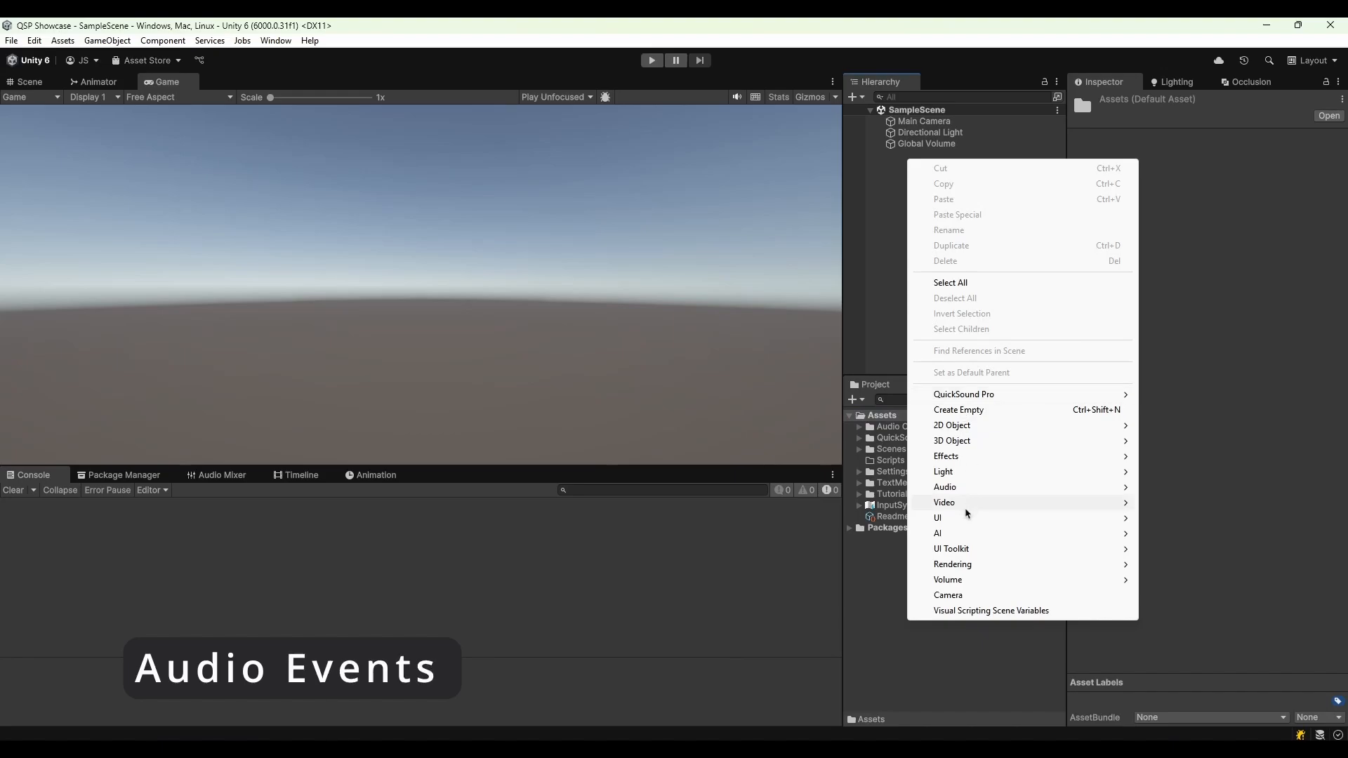
mouse_move(969, 517)
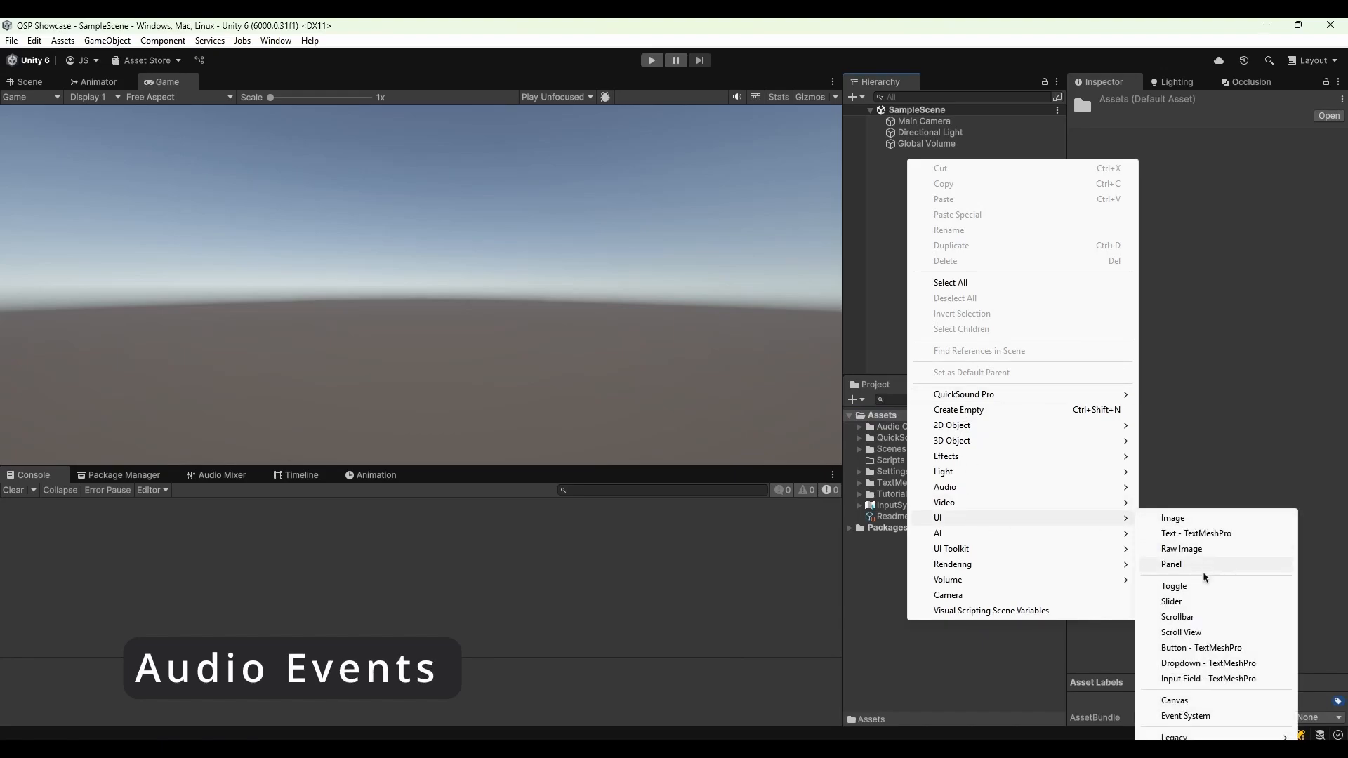
click(1201, 648)
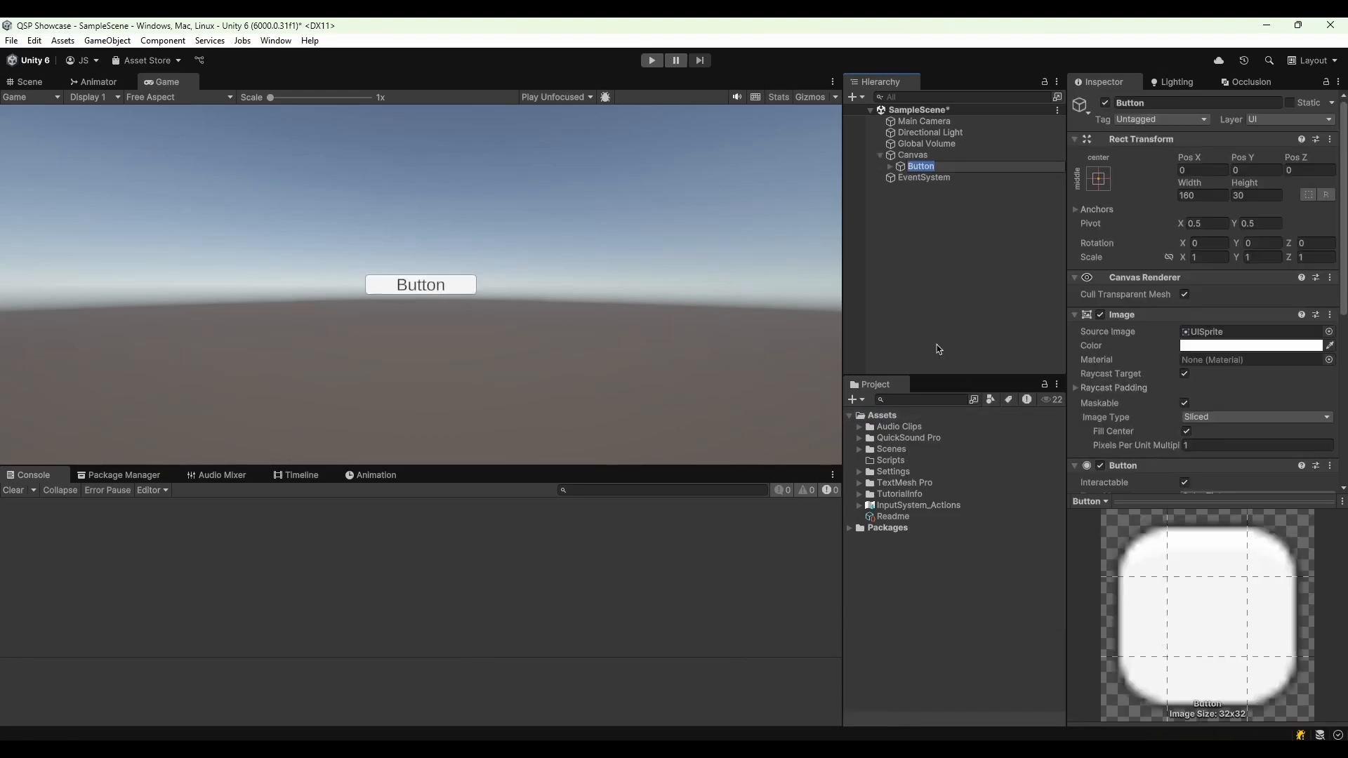
click(917, 169)
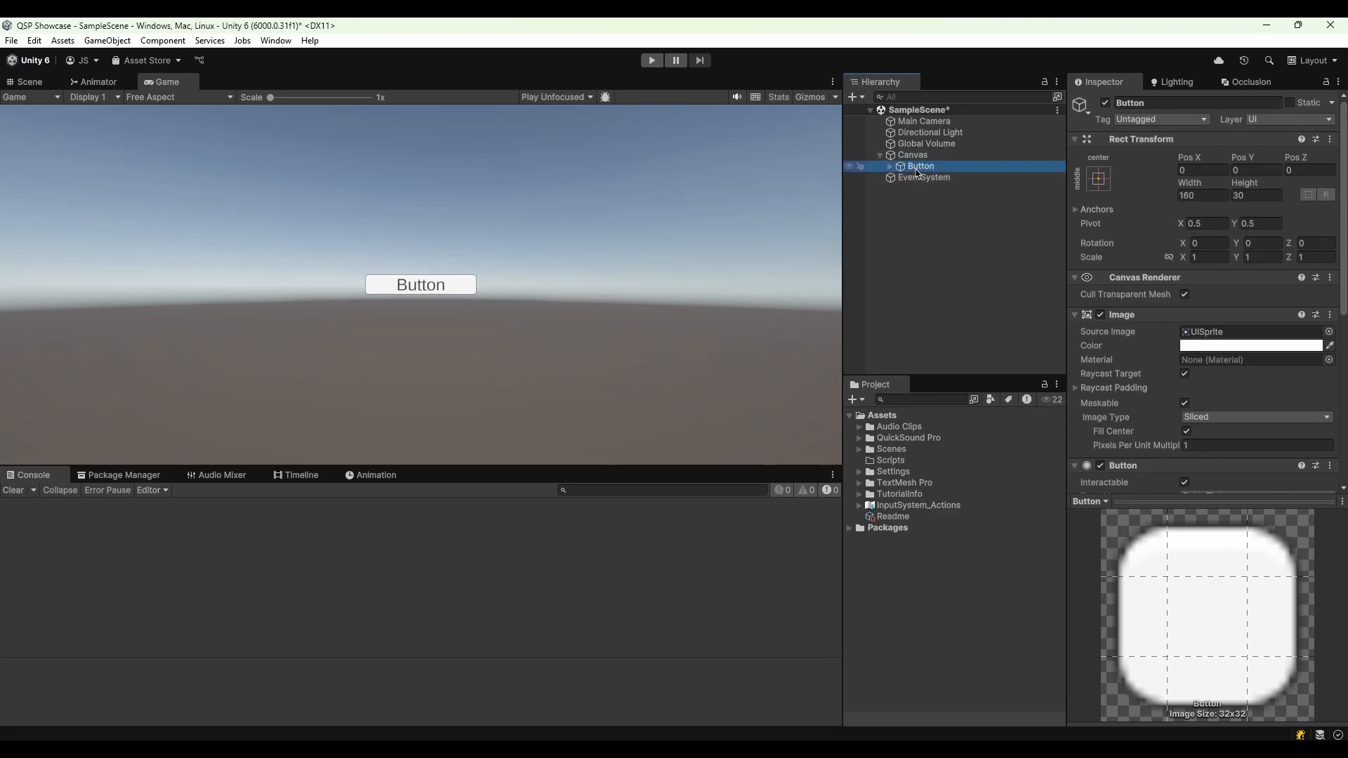
Add the QuickSound Pro Audio Events component to the Button object
scroll(1235, 393, down, 5)
click(1257, 477)
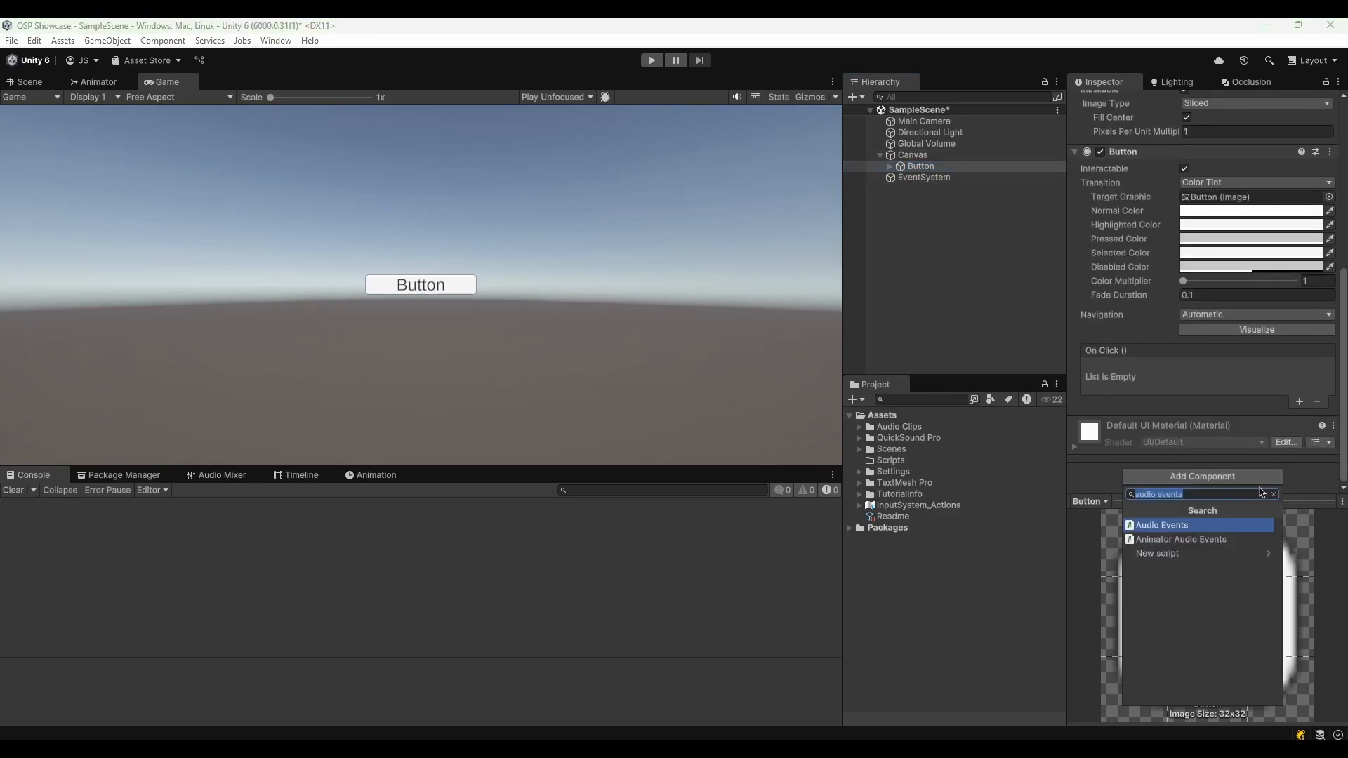
click(1272, 494)
scroll(1203, 667, down, 3)
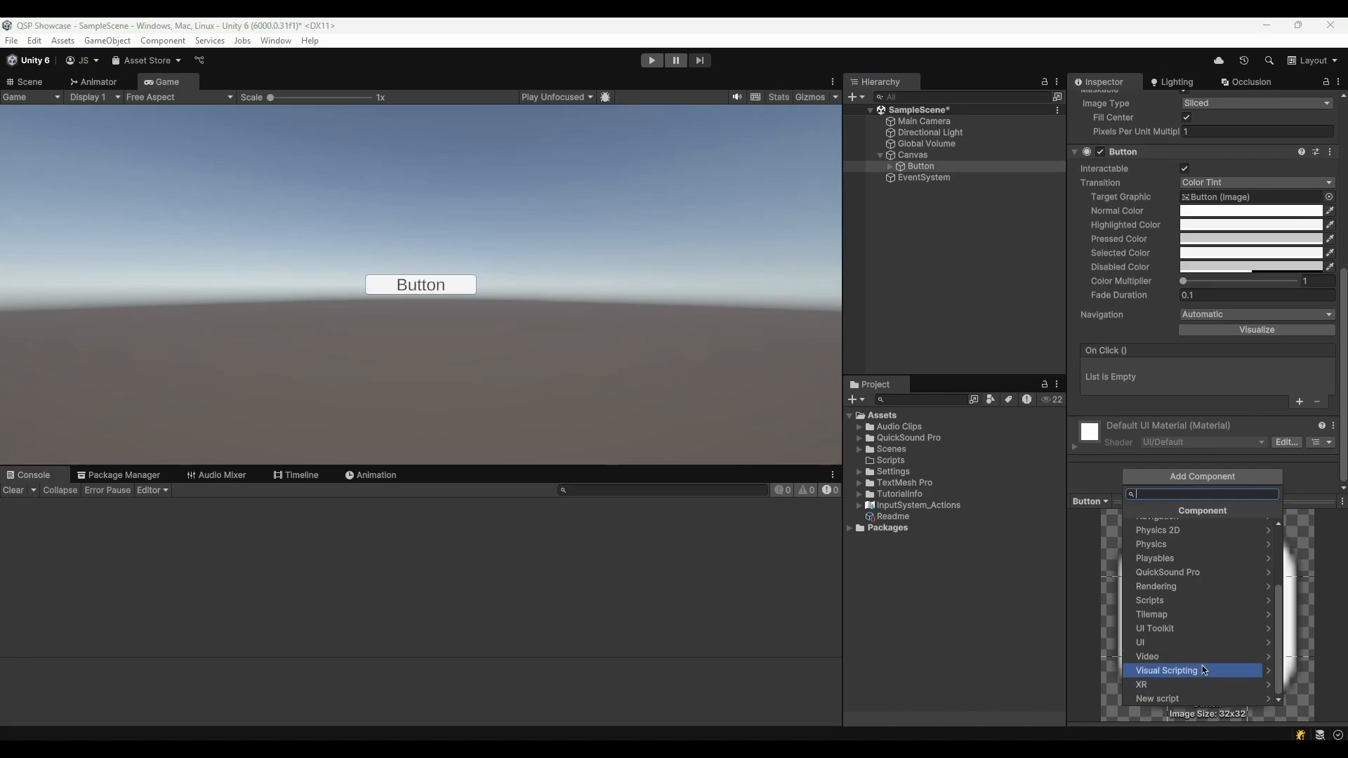
click(1186, 572)
click(1183, 540)
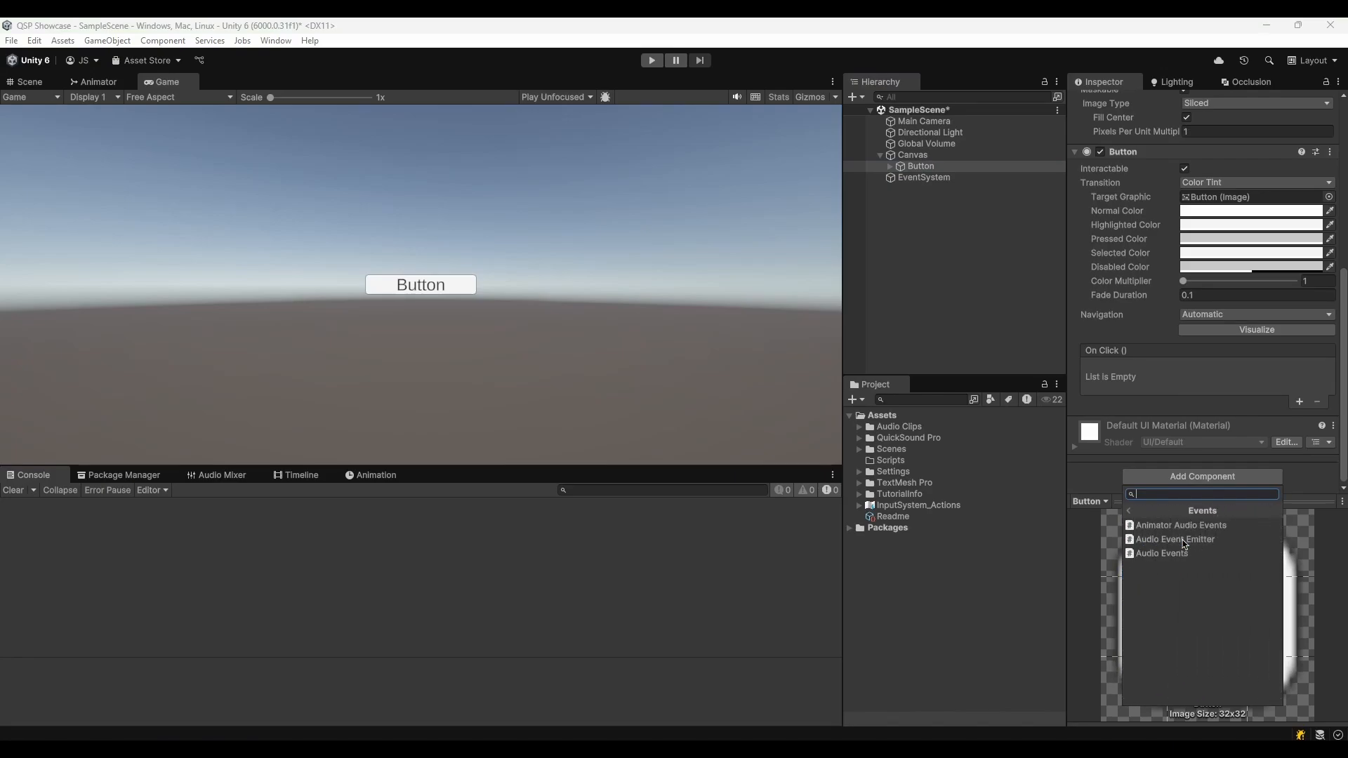
click(1185, 554)
scroll(1228, 455, down, 5)
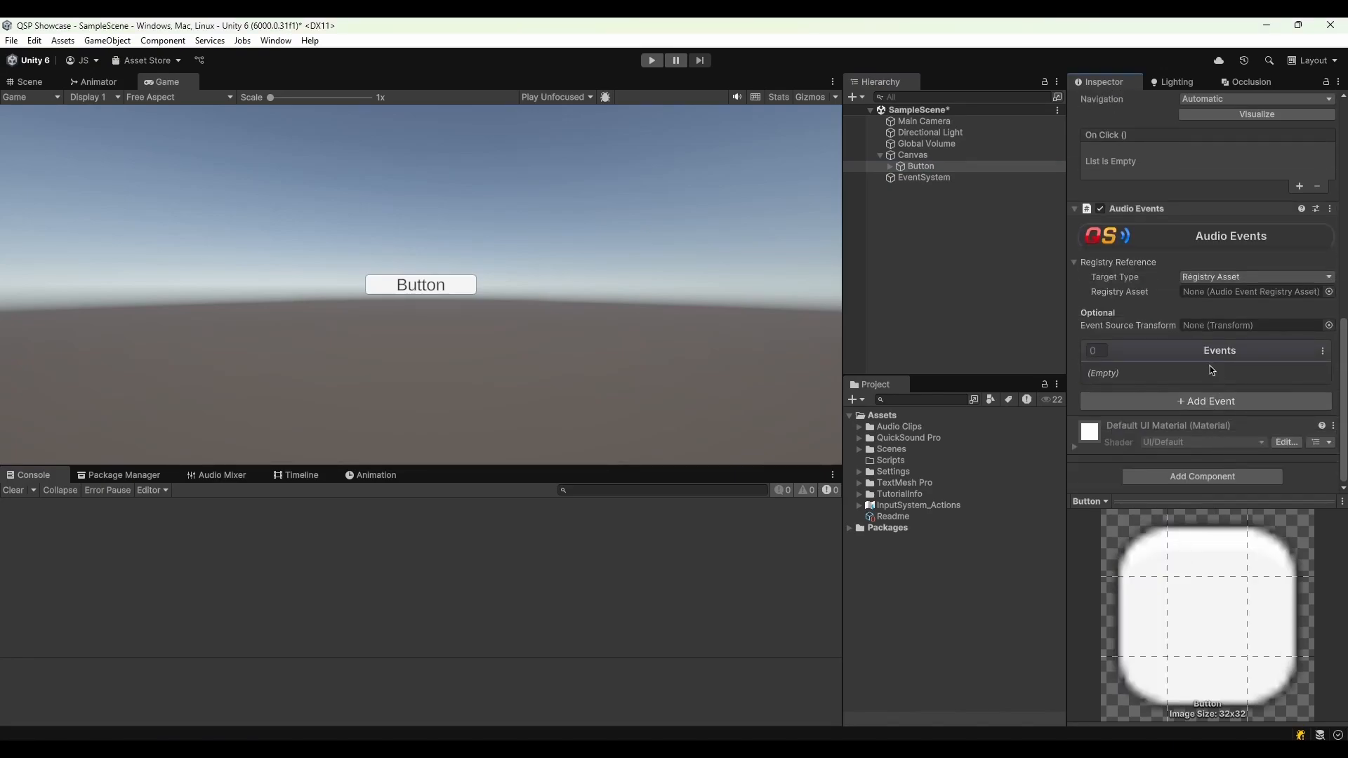
Add a UI Button Click event to the Audio Events component and assign the scene's Button as its source
click(1223, 398)
mouse_move(1151, 458)
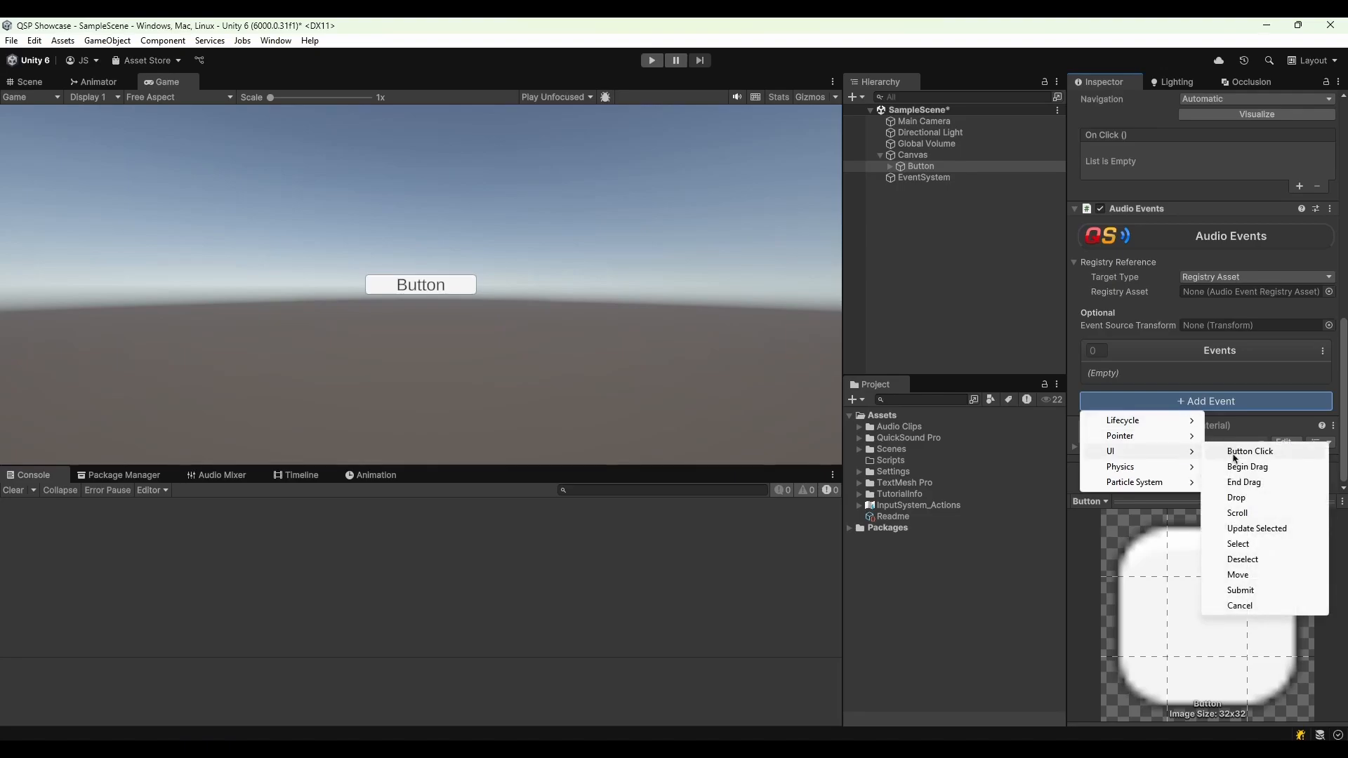
click(1234, 455)
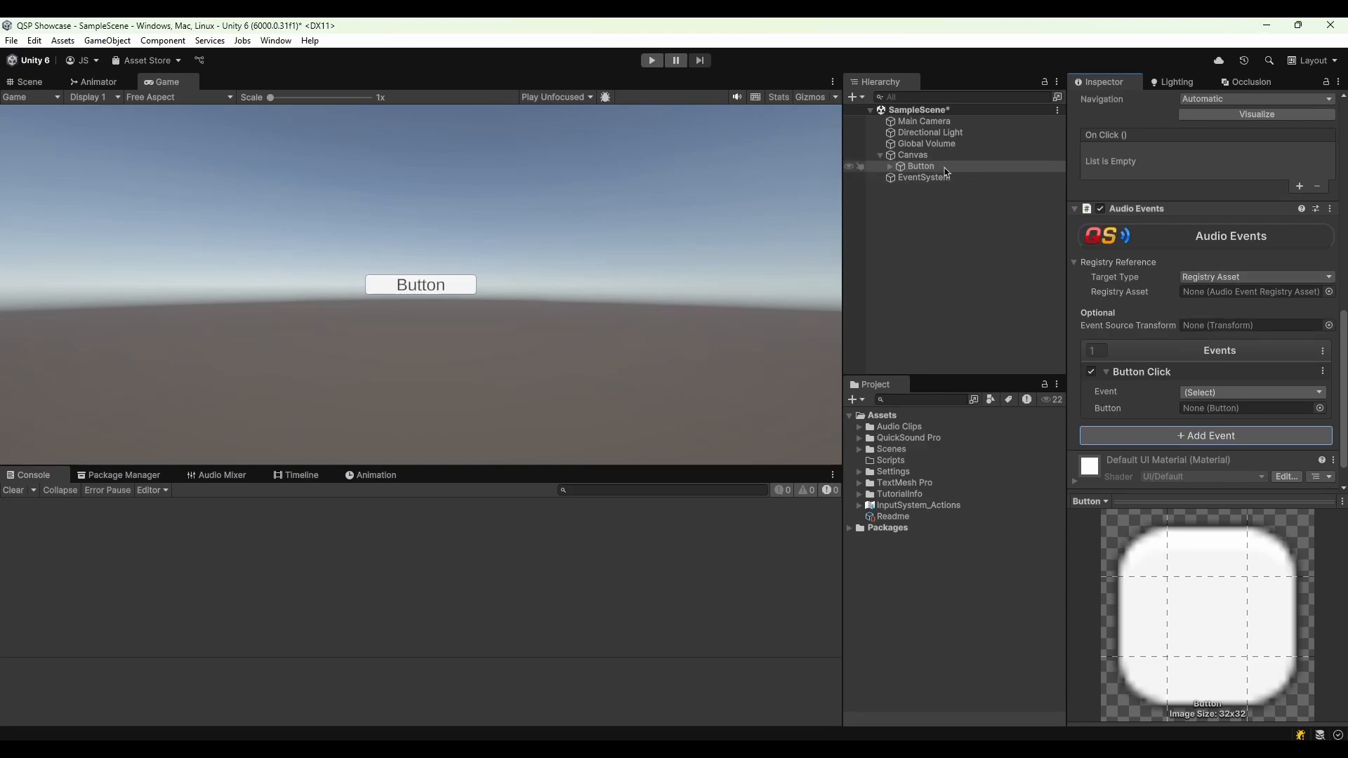
drag(921, 166, 1244, 414)
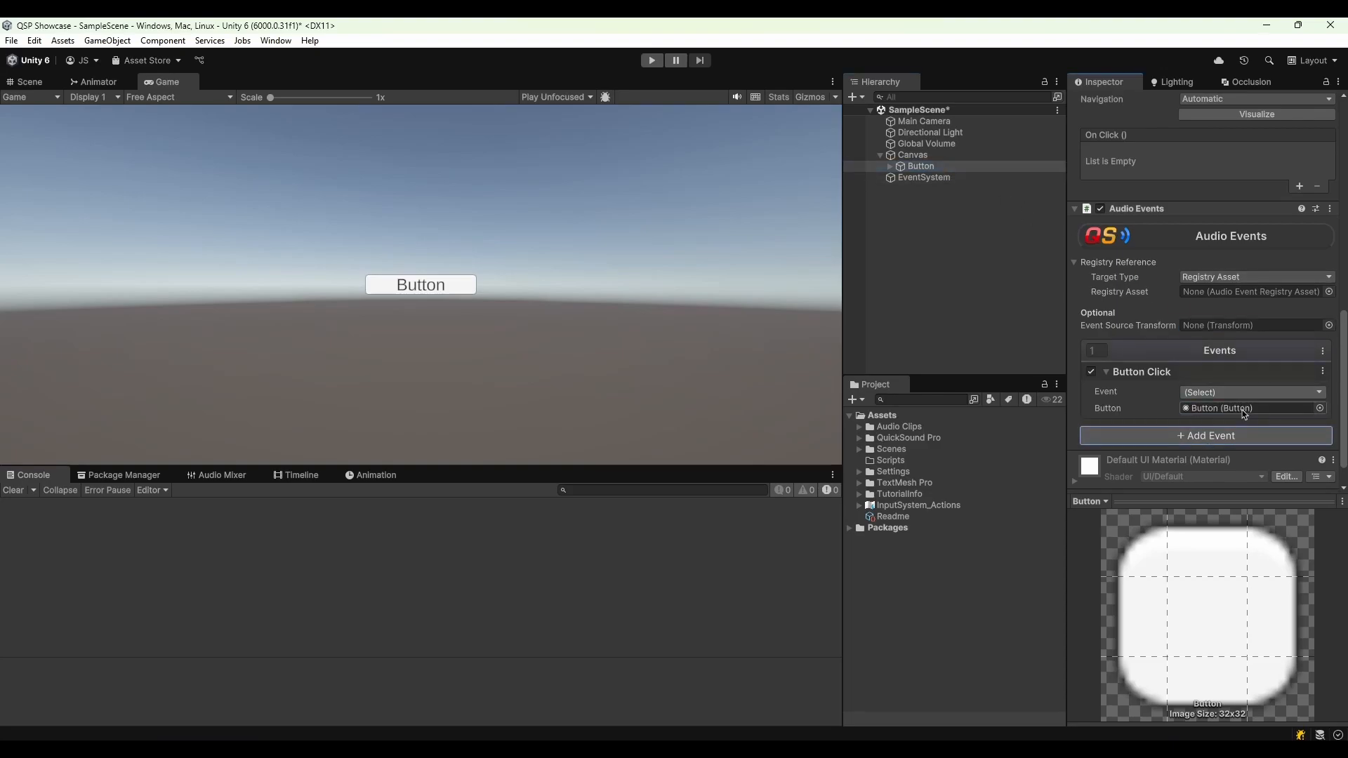
Assign Generic Events as the registry asset of the button's Audio Events component
click(1243, 391)
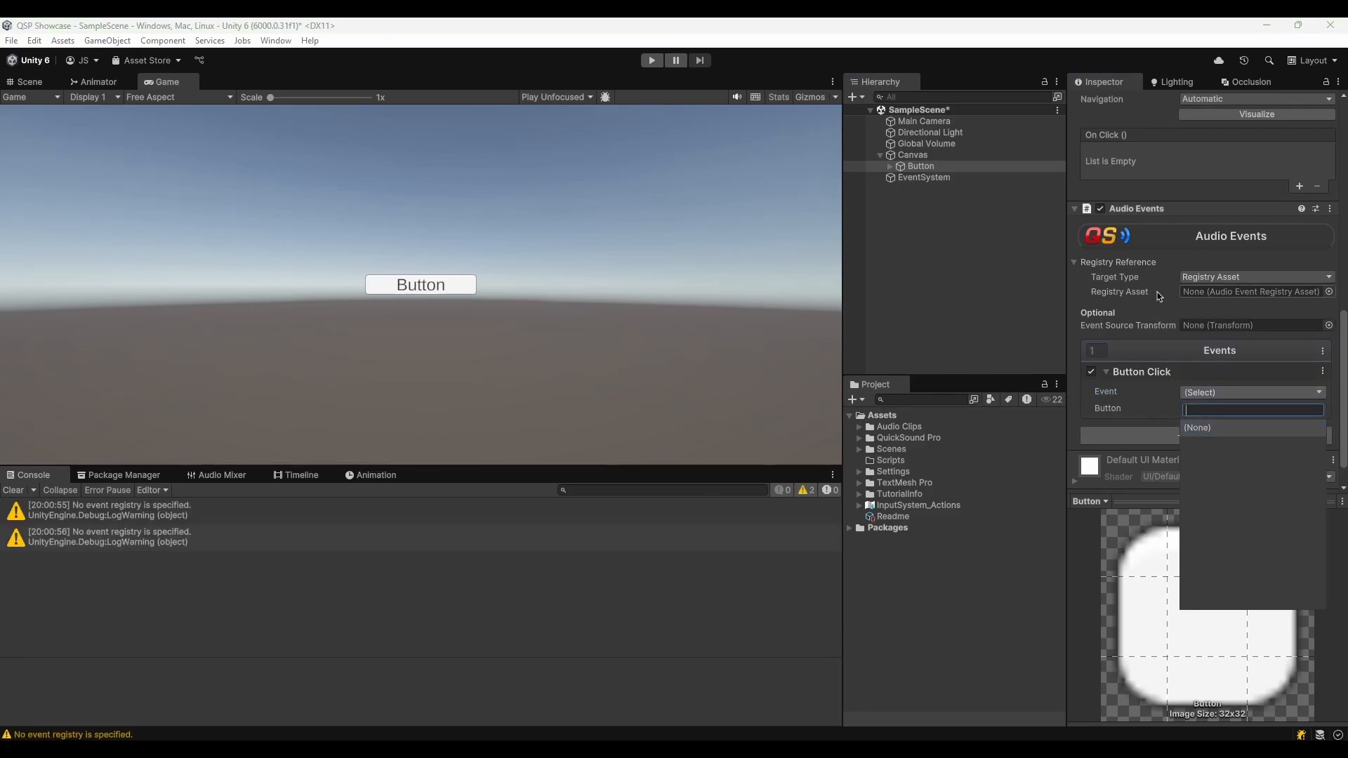
click(1206, 308)
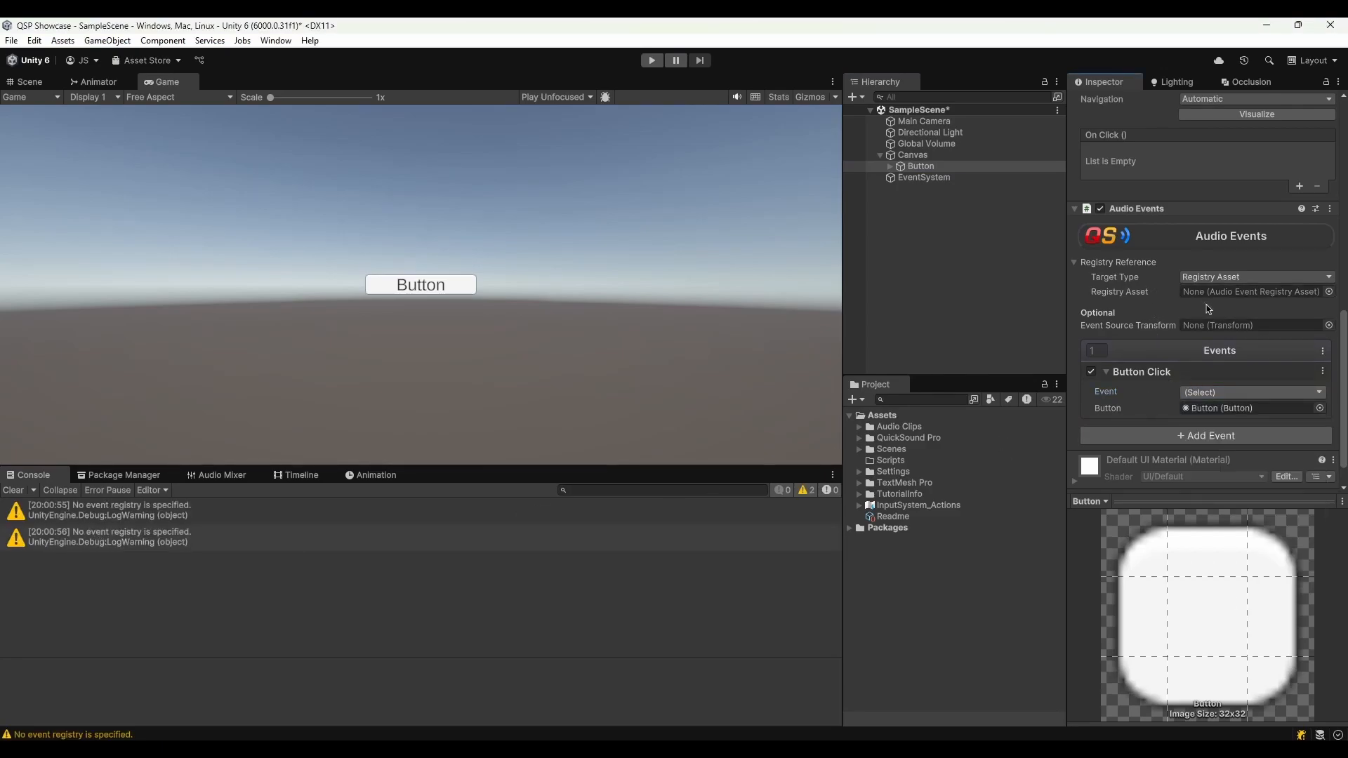
click(1329, 292)
double_click(1073, 341)
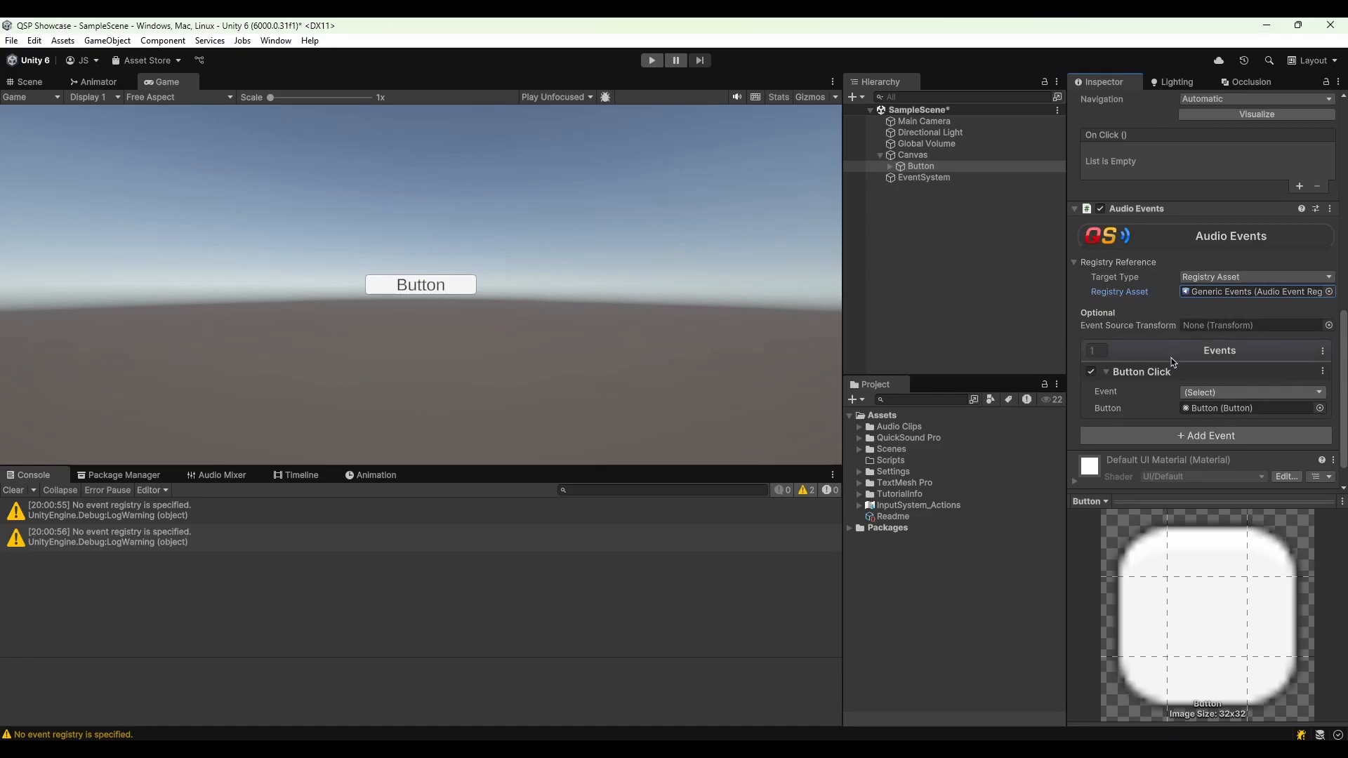
Create a new registry event named UI Click and use it for the Button Click entry
click(1207, 393)
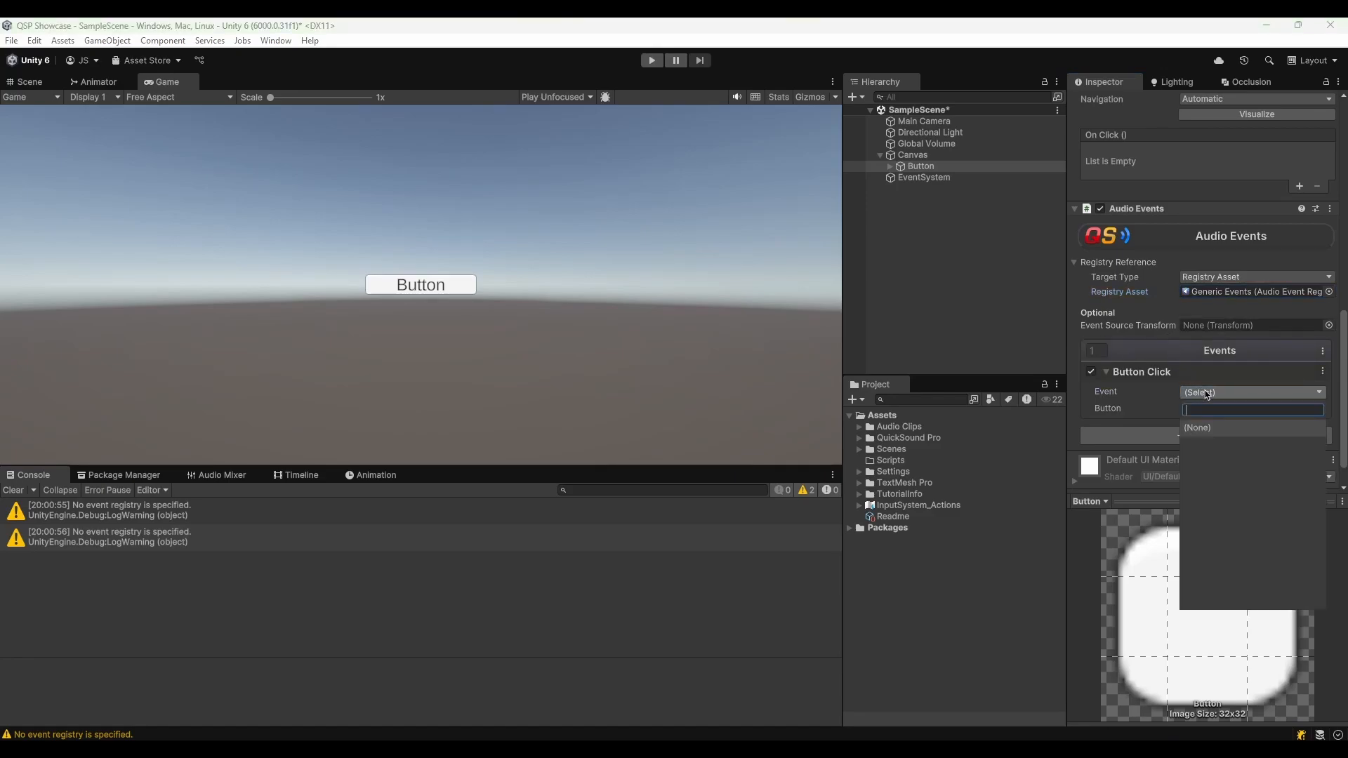
text(UI Click)
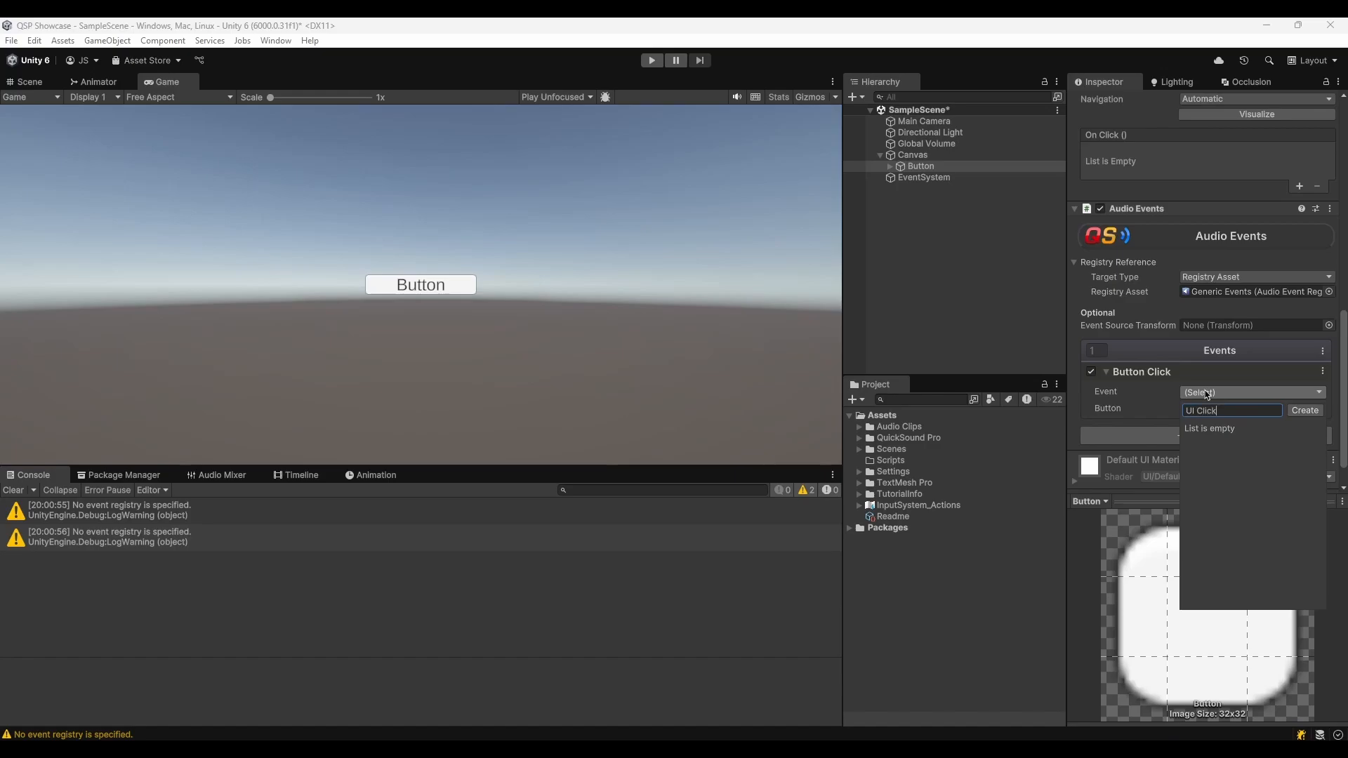
key(Return)
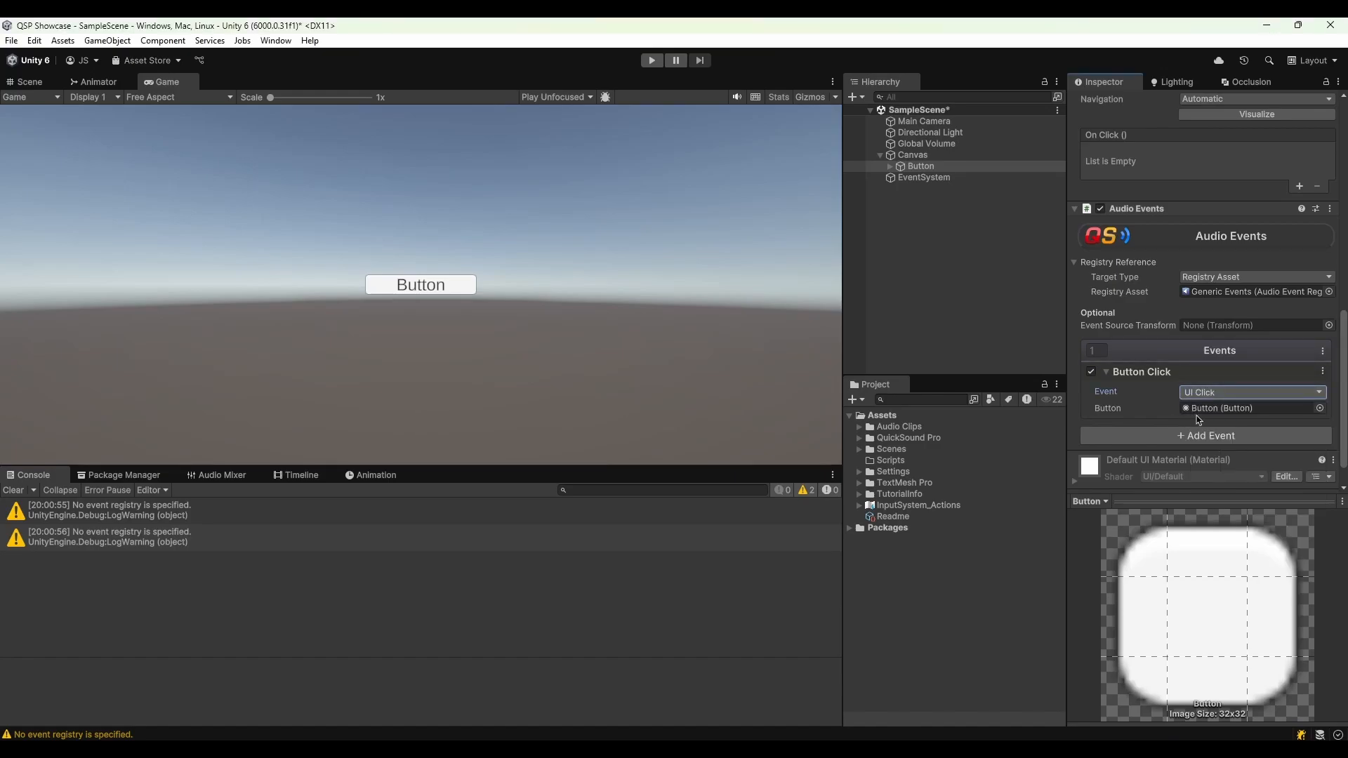
Create a QuickSound Pro Event Player object at the root of the scene
right_click(925, 196)
mouse_move(993, 426)
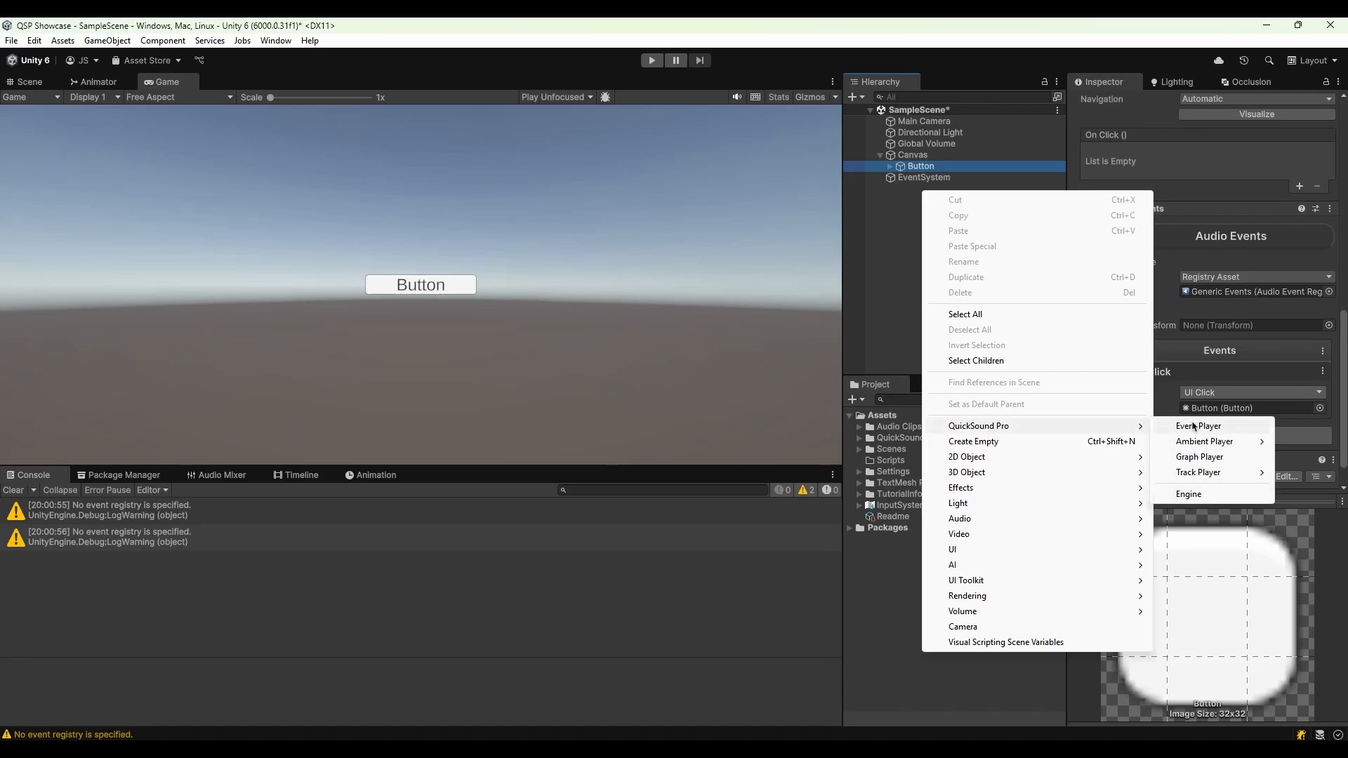
click(1194, 426)
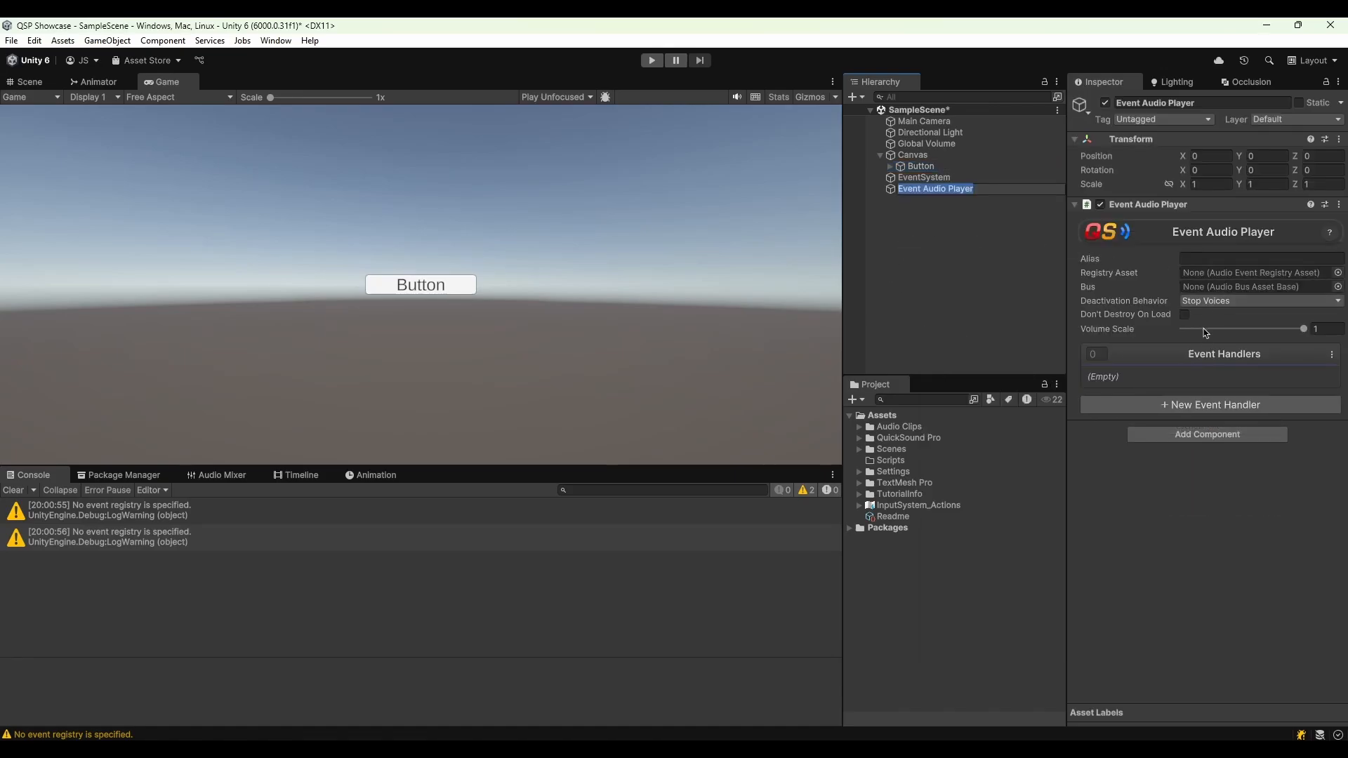
Add a new event handler to the Event Audio Player and set its registry asset to Generic Events
click(1216, 405)
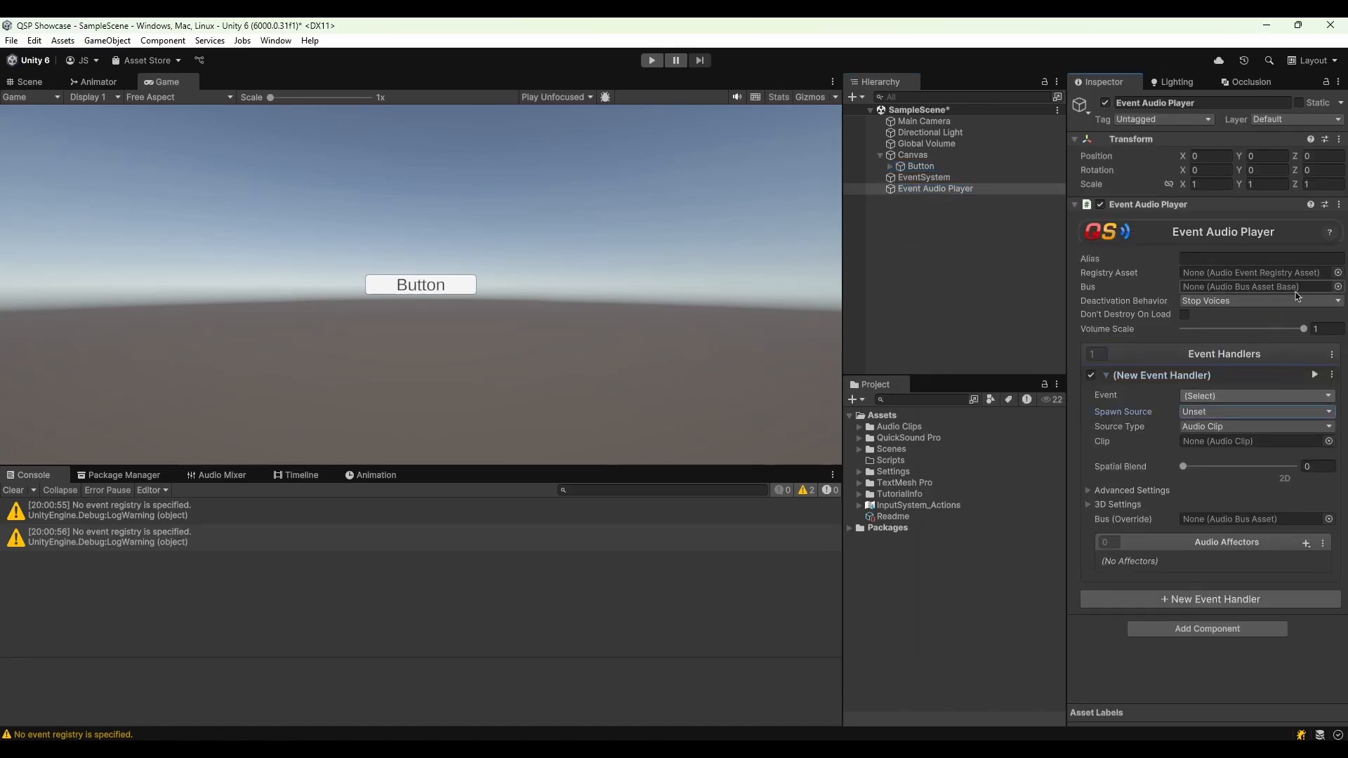
click(1337, 273)
double_click(1114, 317)
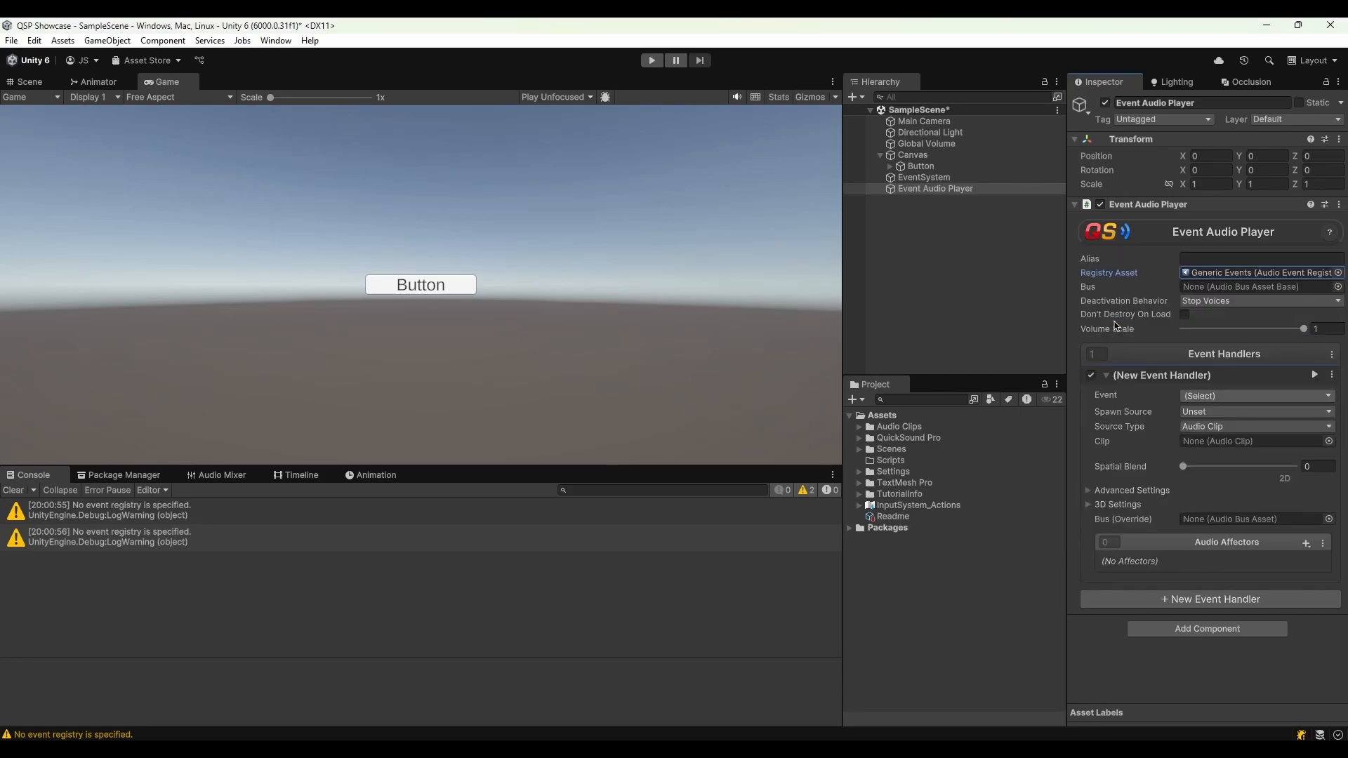
Set the handler's event to UI Click and its clip to UI_Click_Tap_03_mono from the Effects audio clips
click(1219, 397)
click(1211, 456)
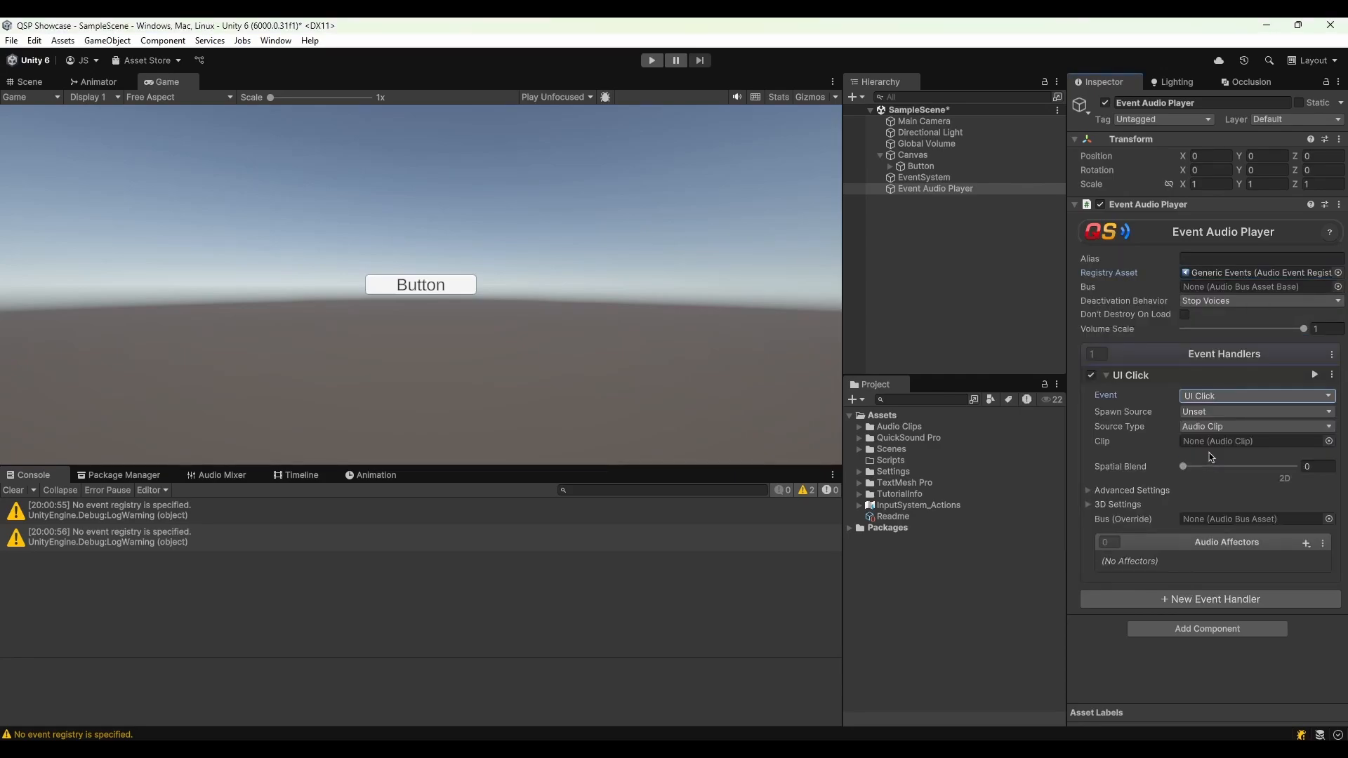
click(860, 427)
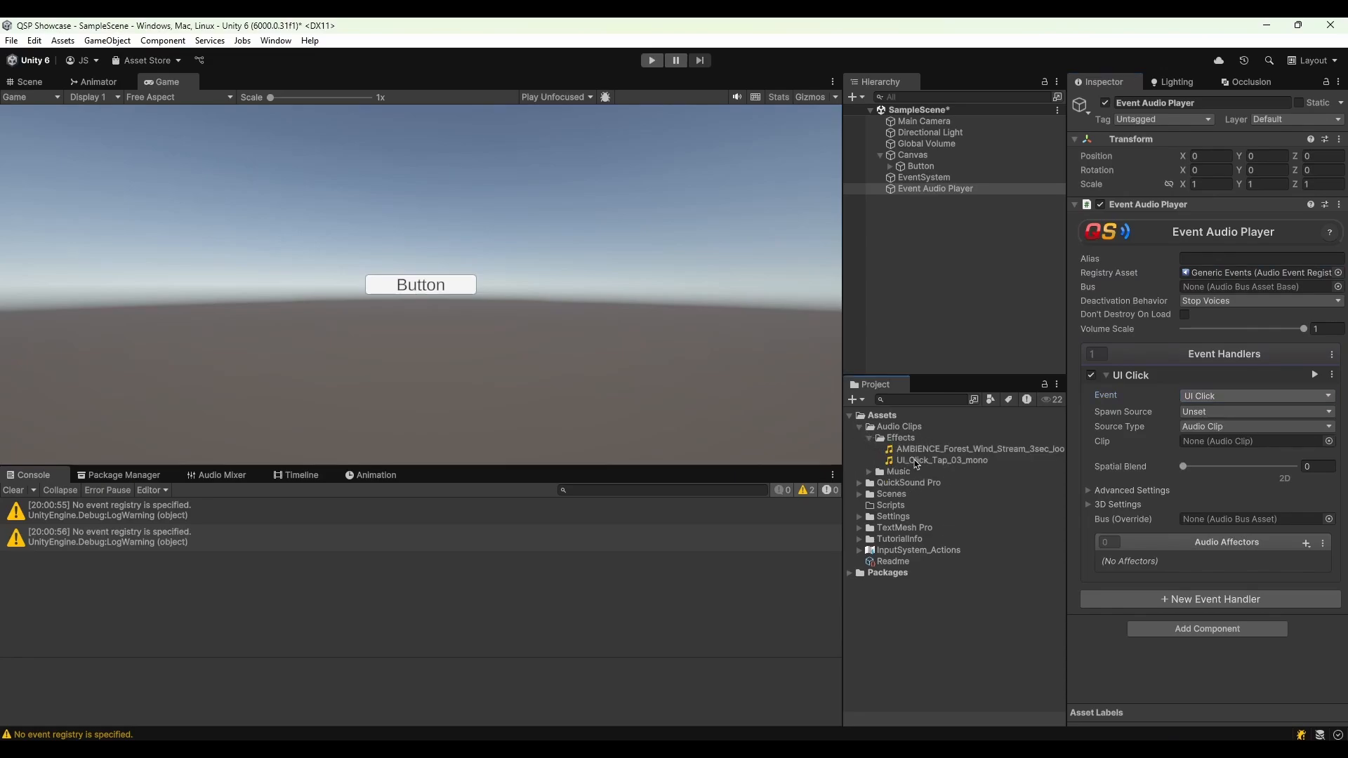
drag(914, 462, 1210, 449)
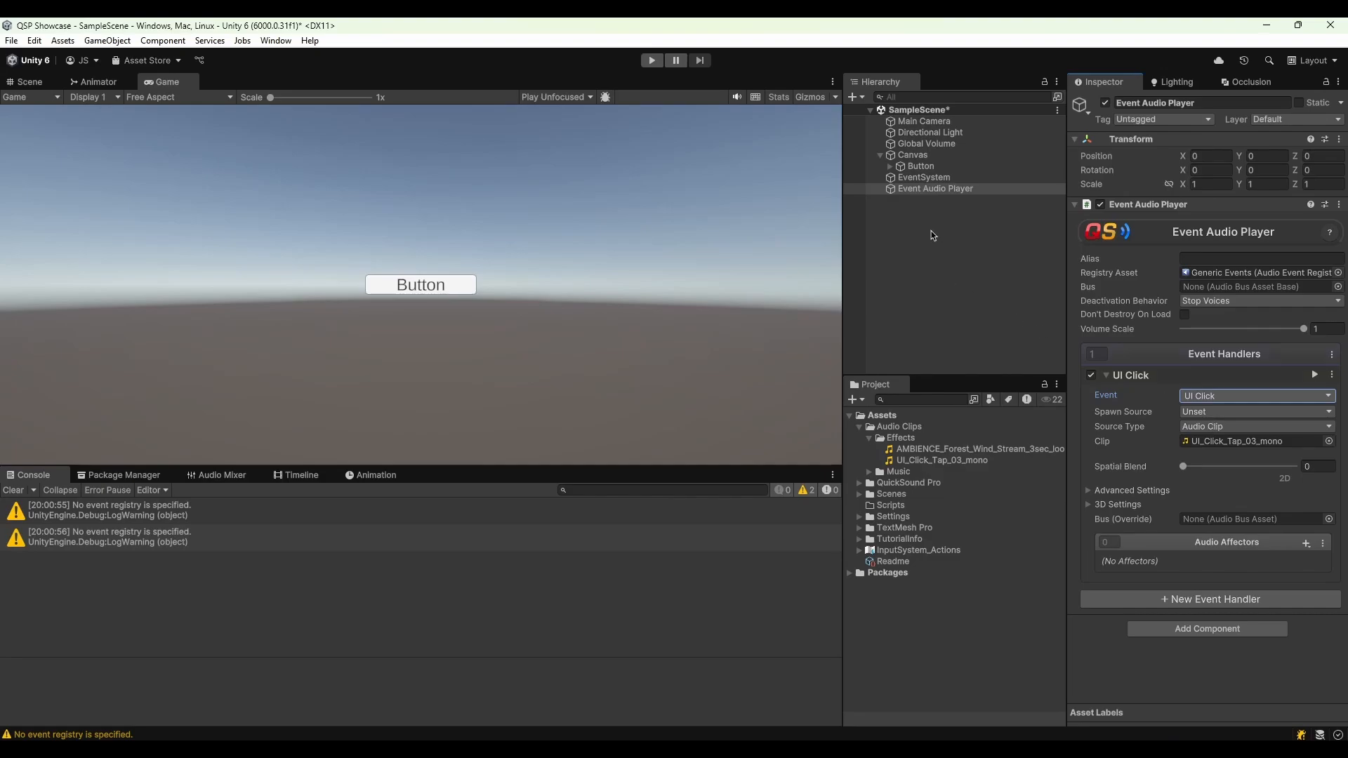
Run the scene, trigger the on-screen button to test its click sound, and stop play mode
click(652, 60)
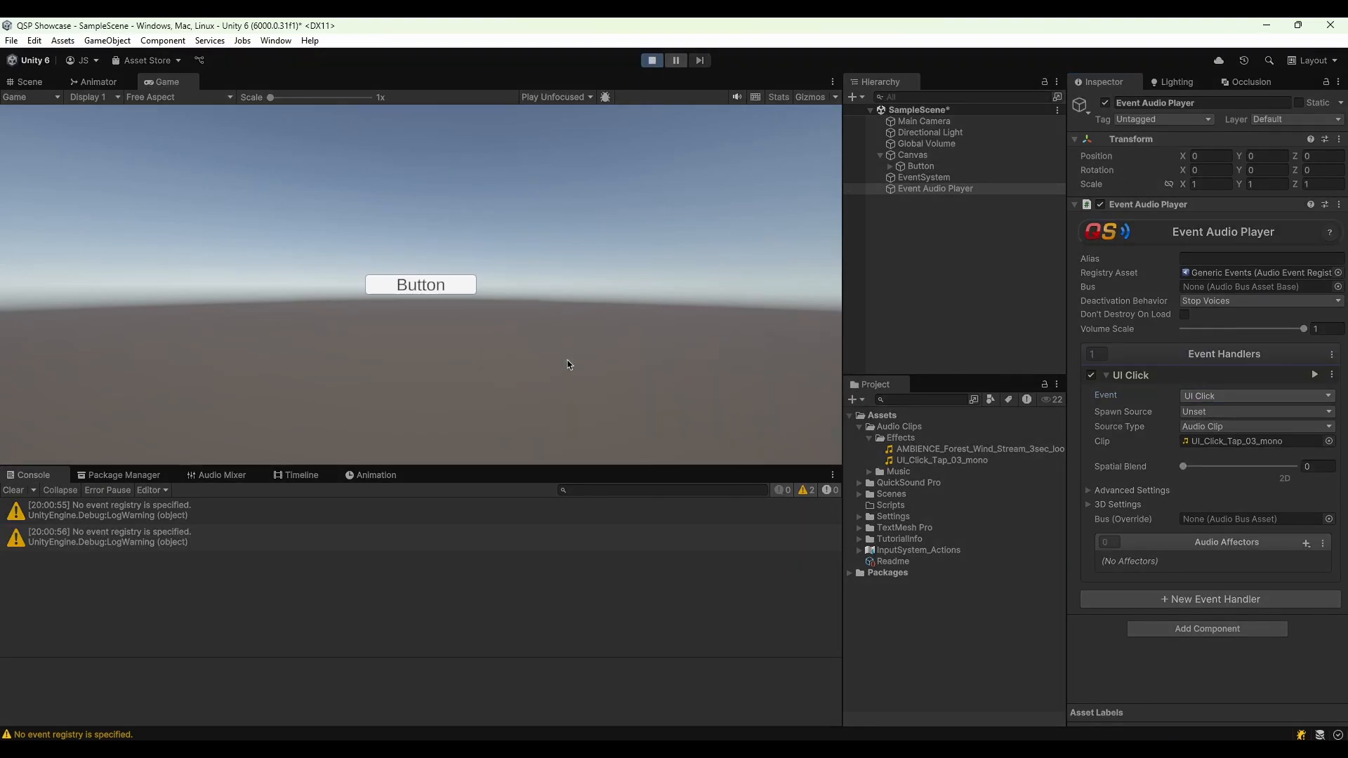
click(424, 289)
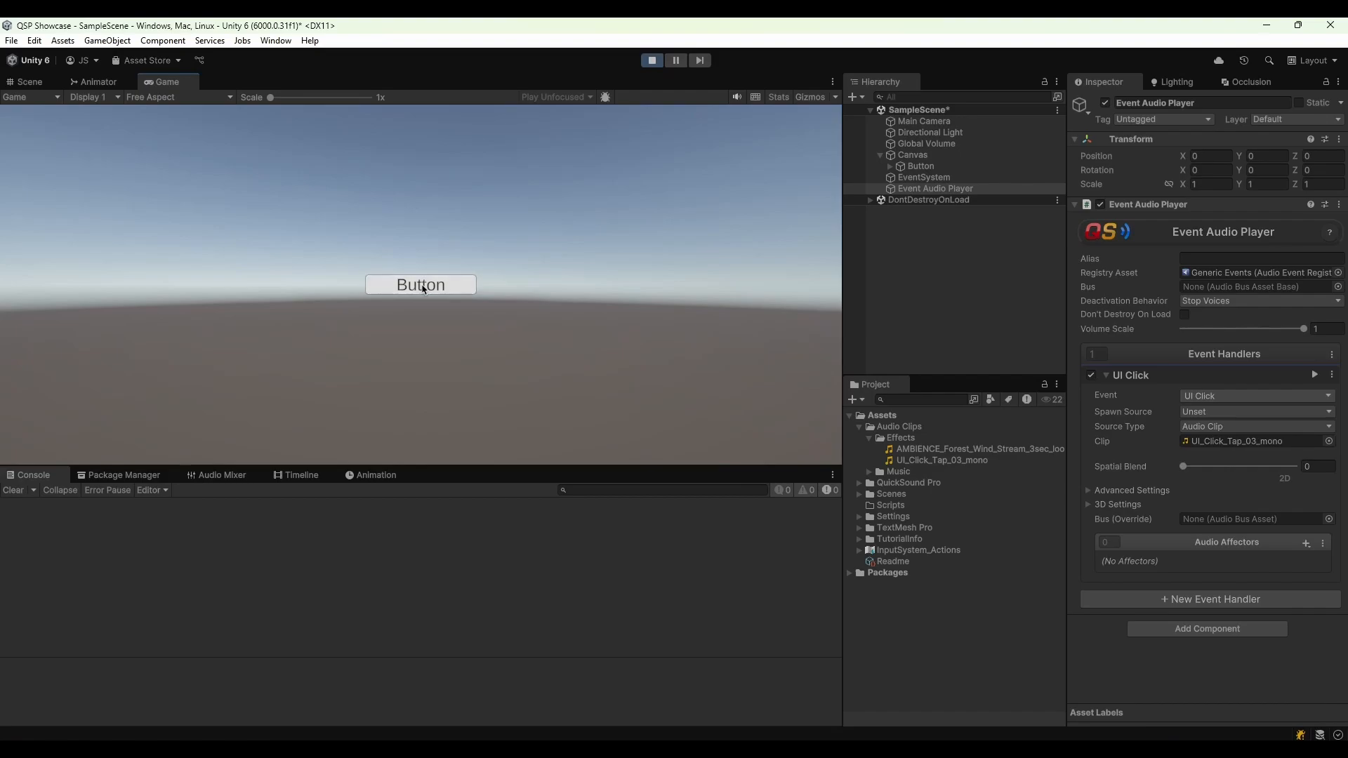
click(652, 60)
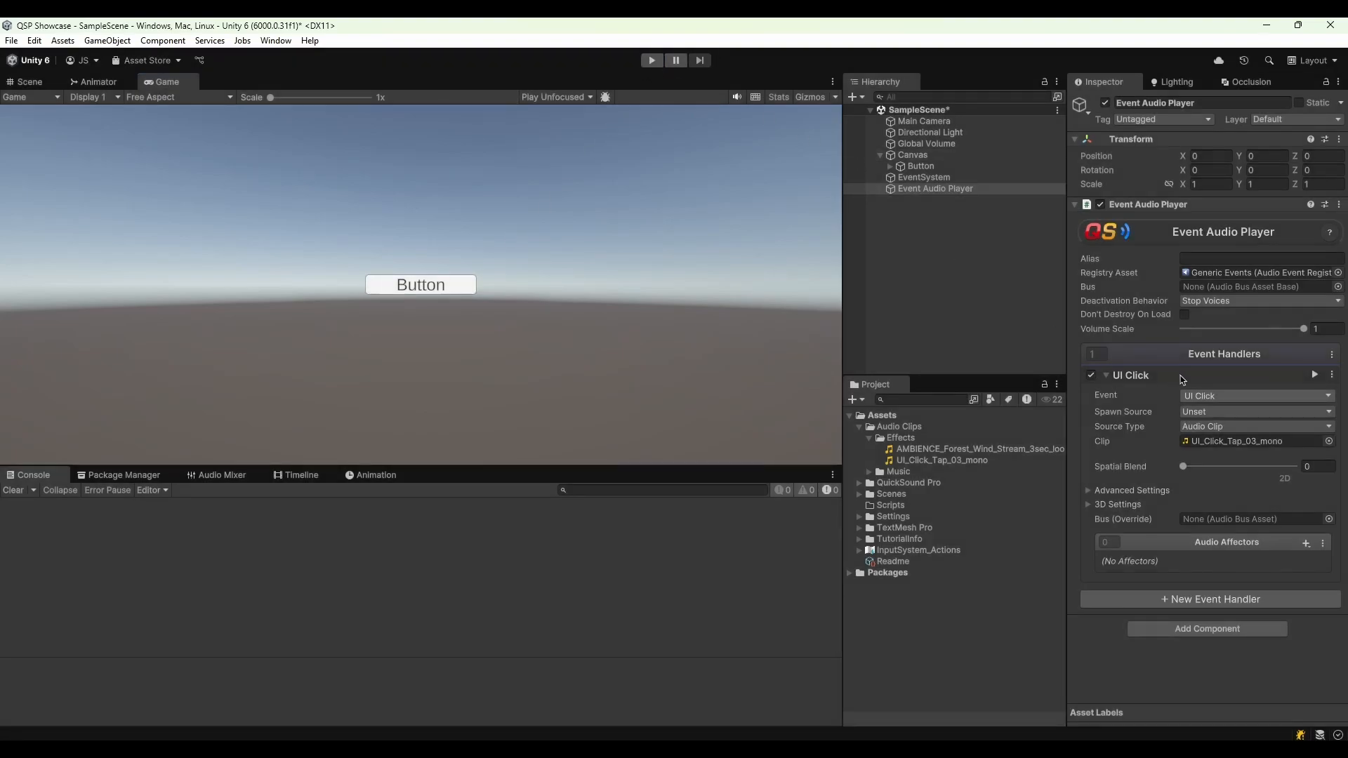
Delete the UI Click handler from the Event Audio Player and add a new empty event handler
right_click(1183, 380)
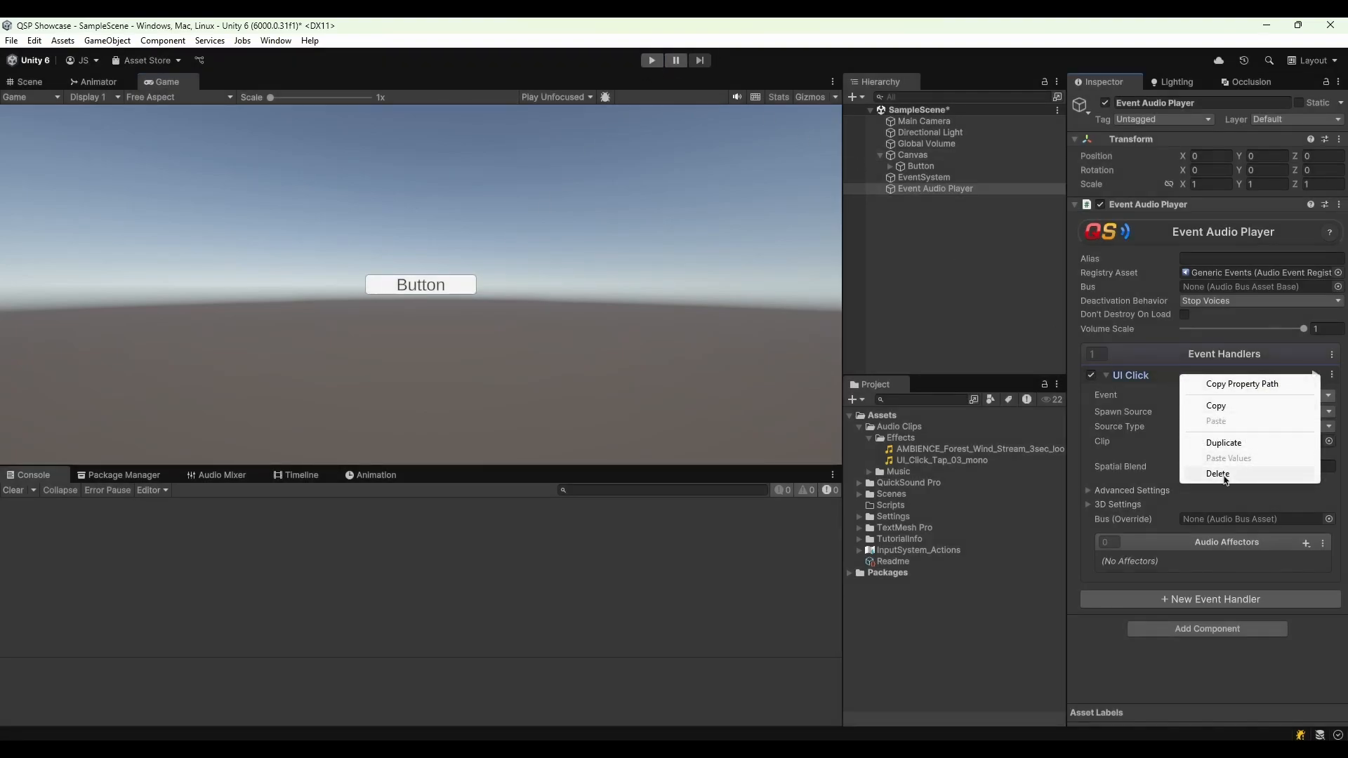
click(1218, 473)
click(1209, 405)
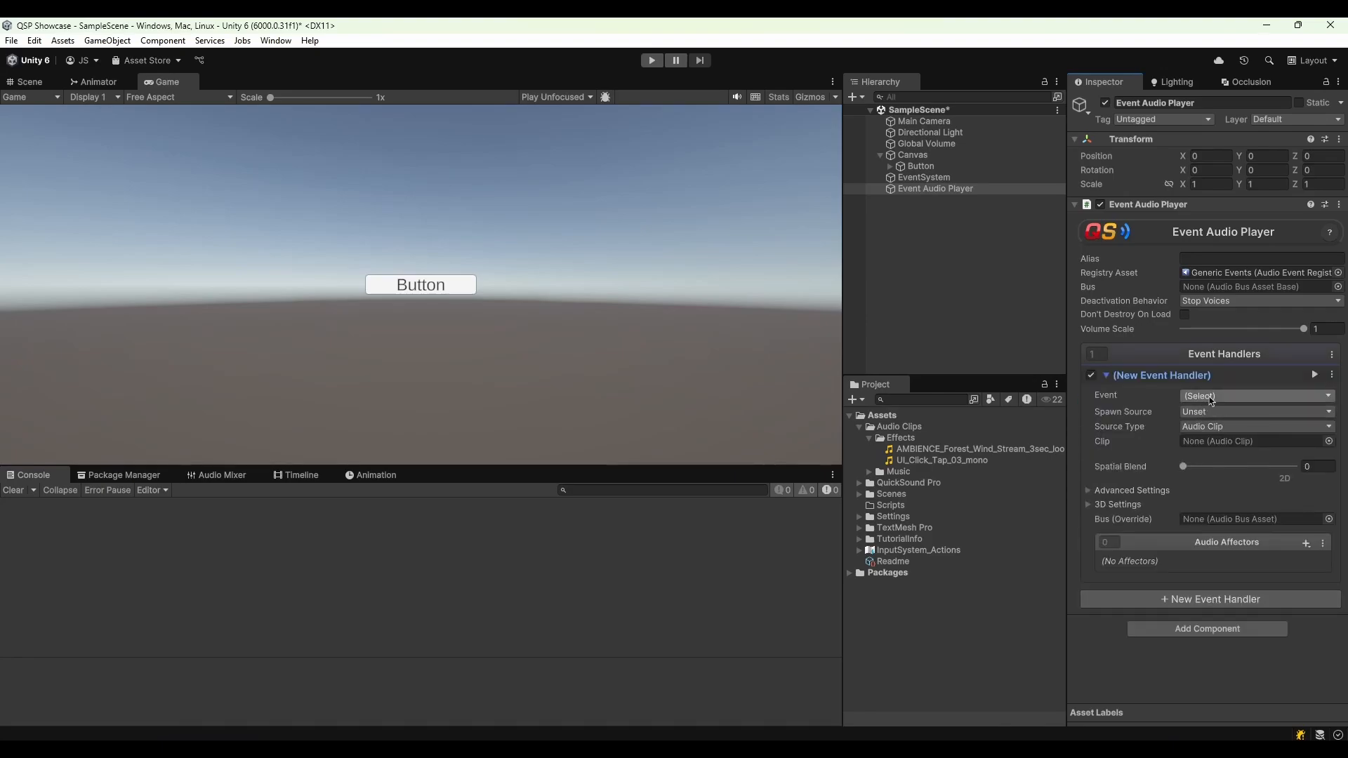
Rename the UI Click event in the registry to UI Click Up from the new handler's event list
click(1211, 398)
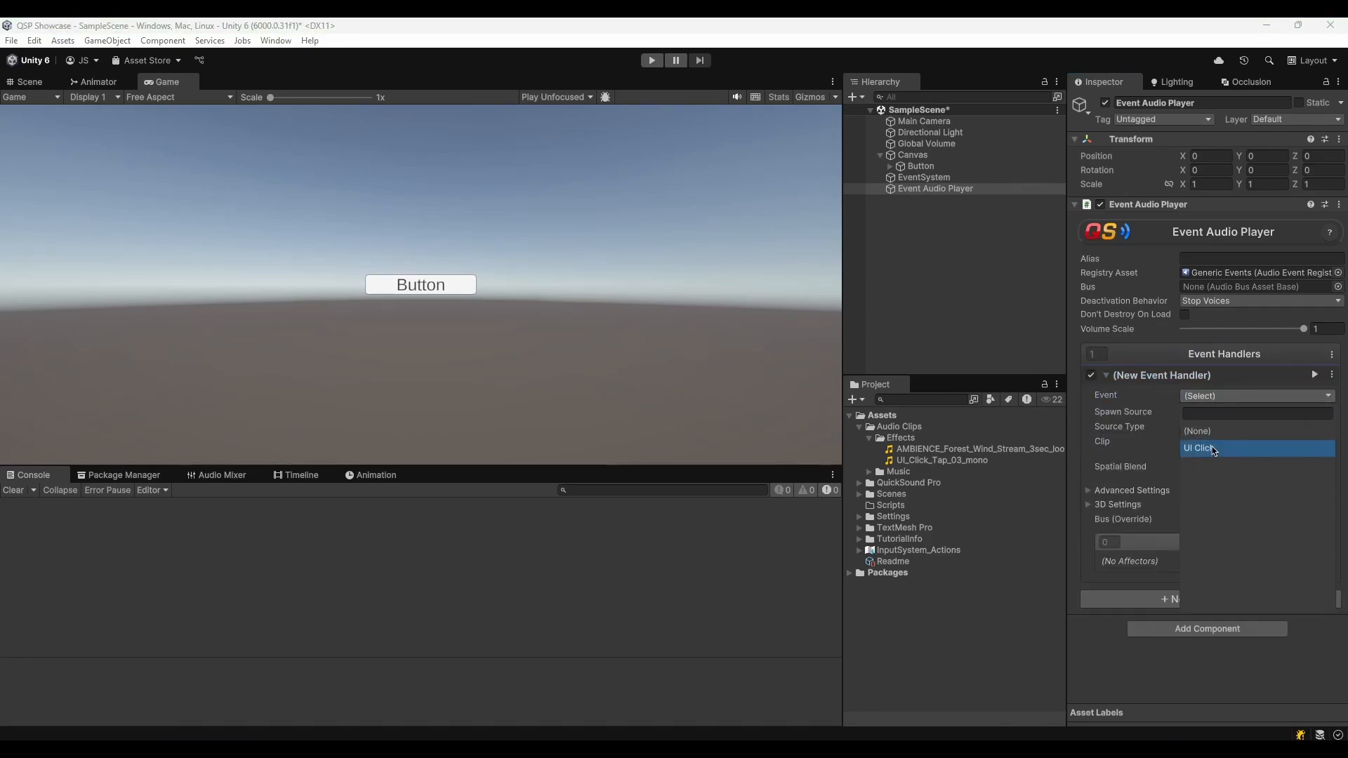
double_click(1214, 450)
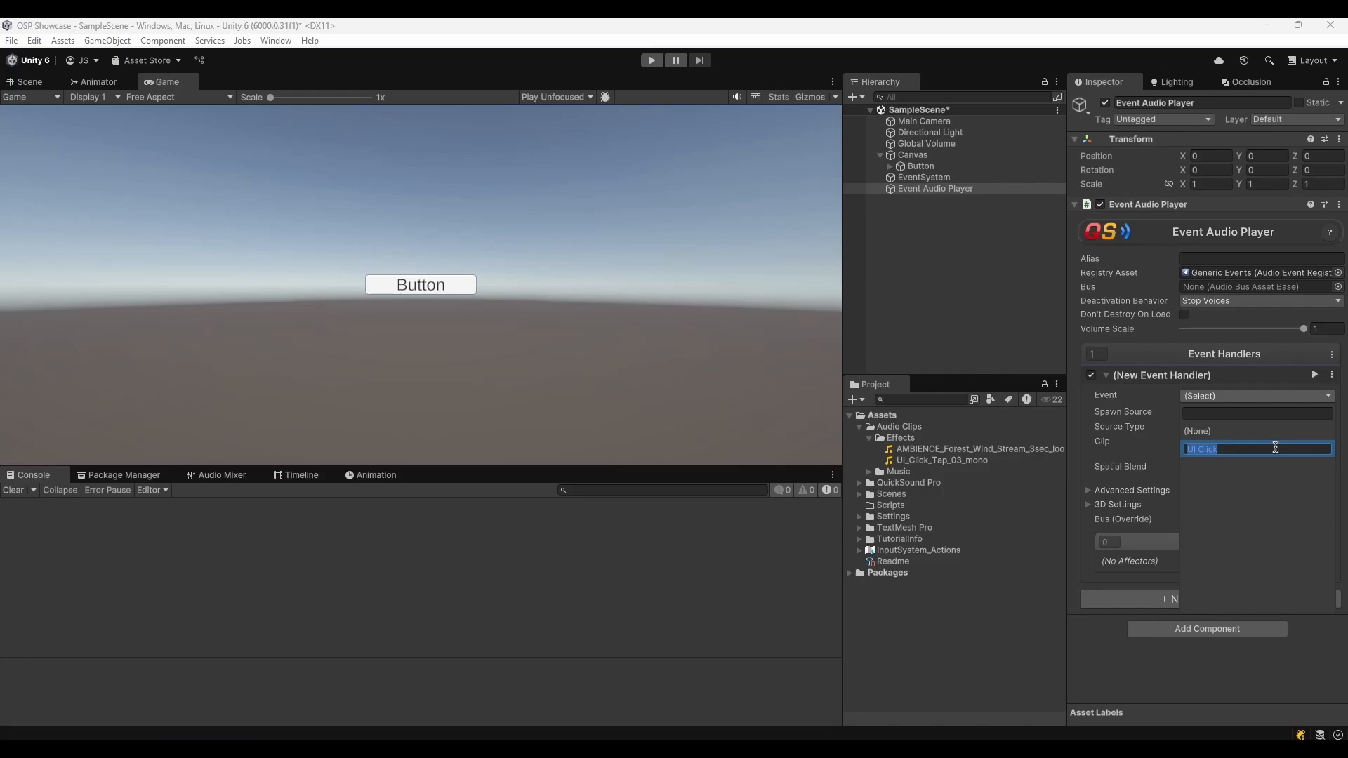
key(End)
text(Up)
key(Return)
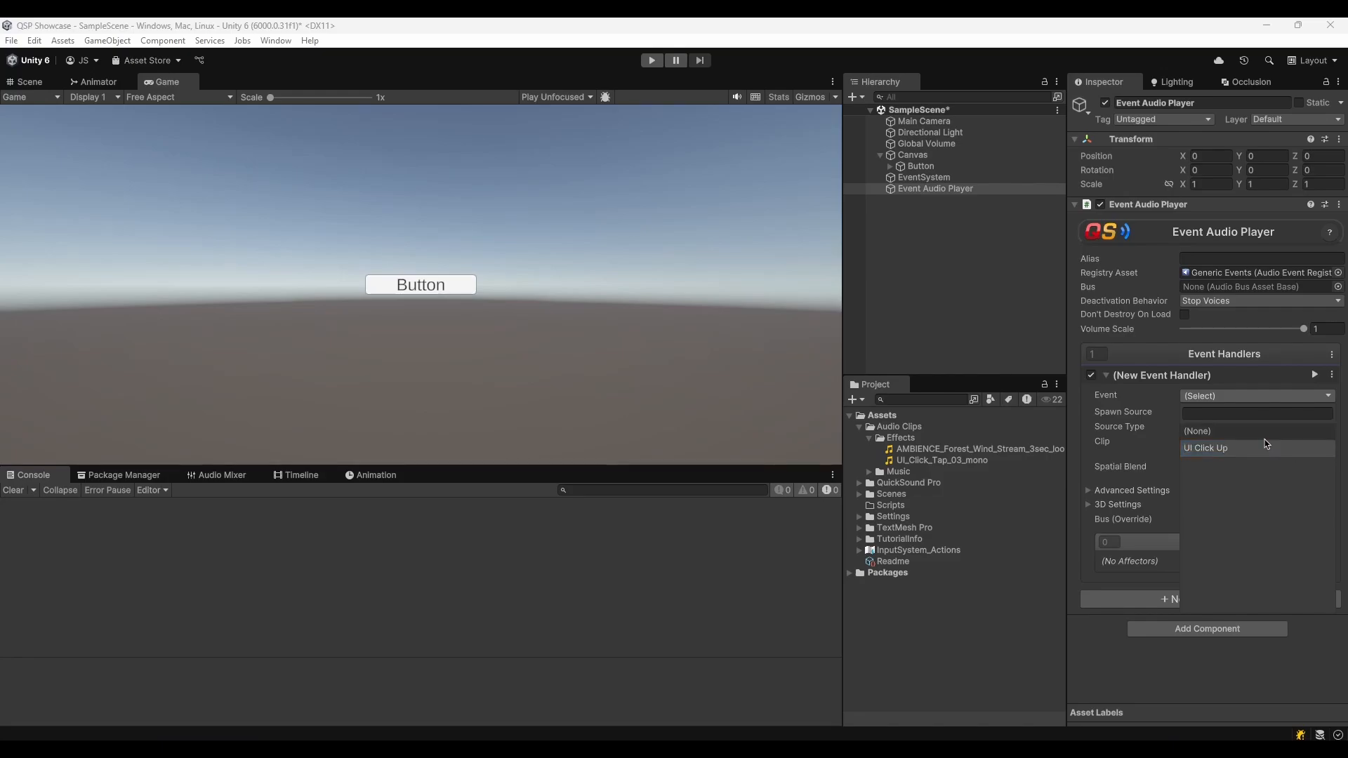
Create a second registry event named UI Click Down and assign it to the new handler
click(1219, 415)
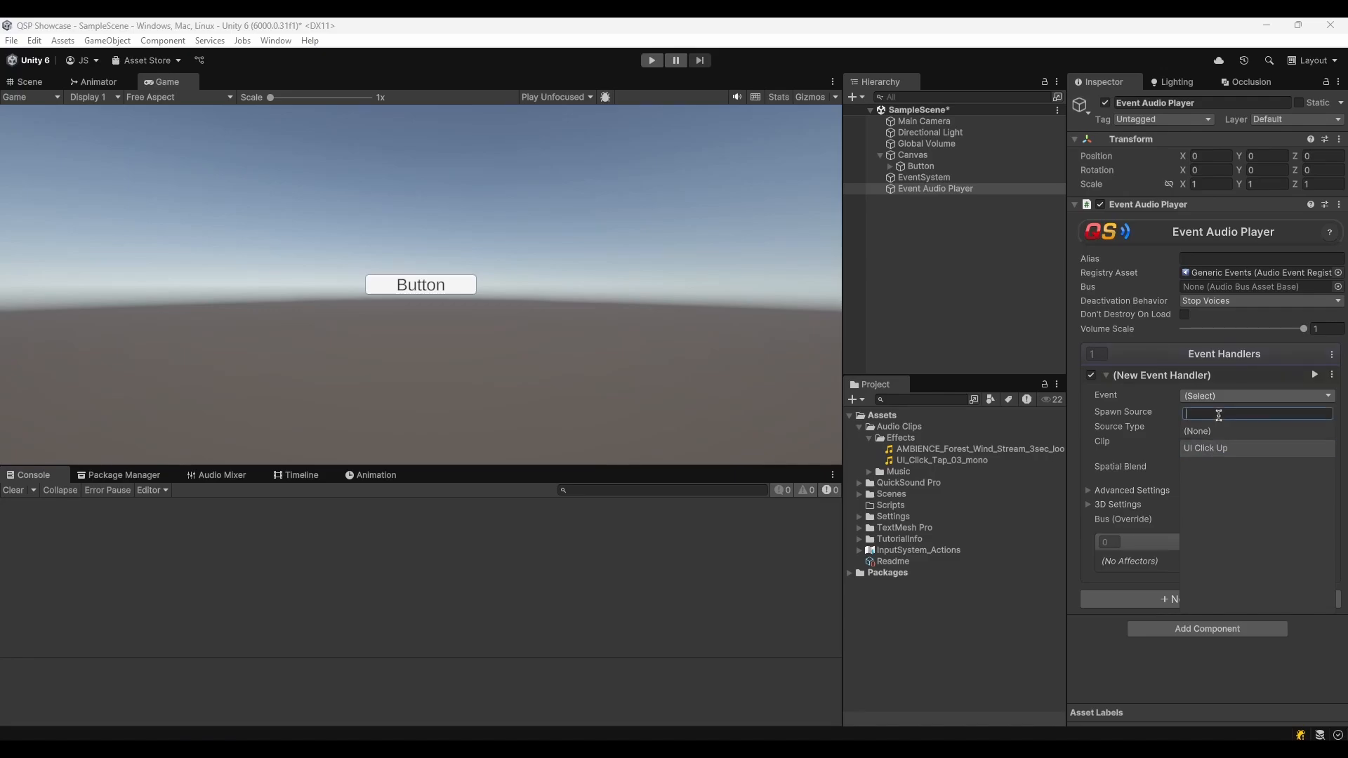
text(UI)
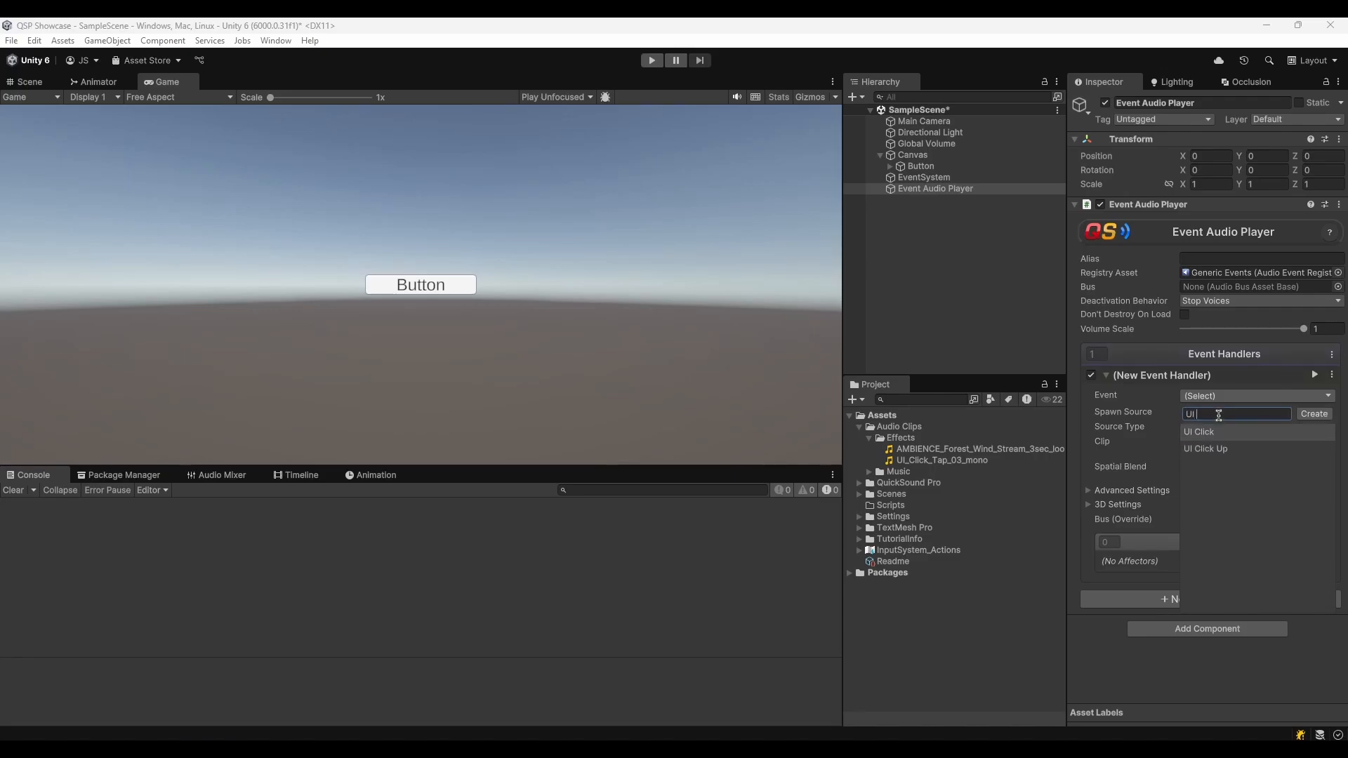
text( Click Down)
key(Return)
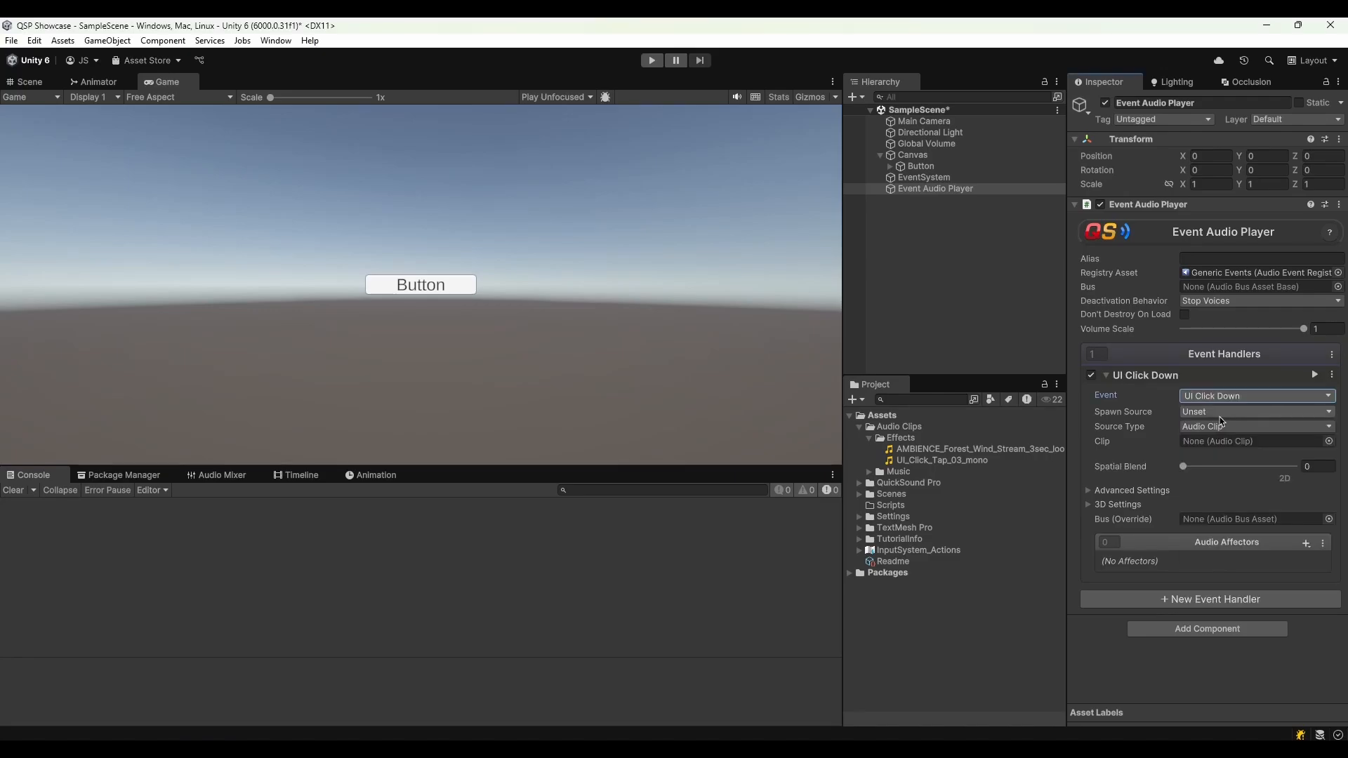
Keep the handler's event as UI Click Down and assign the UI_Click_Tap_03_mono clip to it
click(1222, 413)
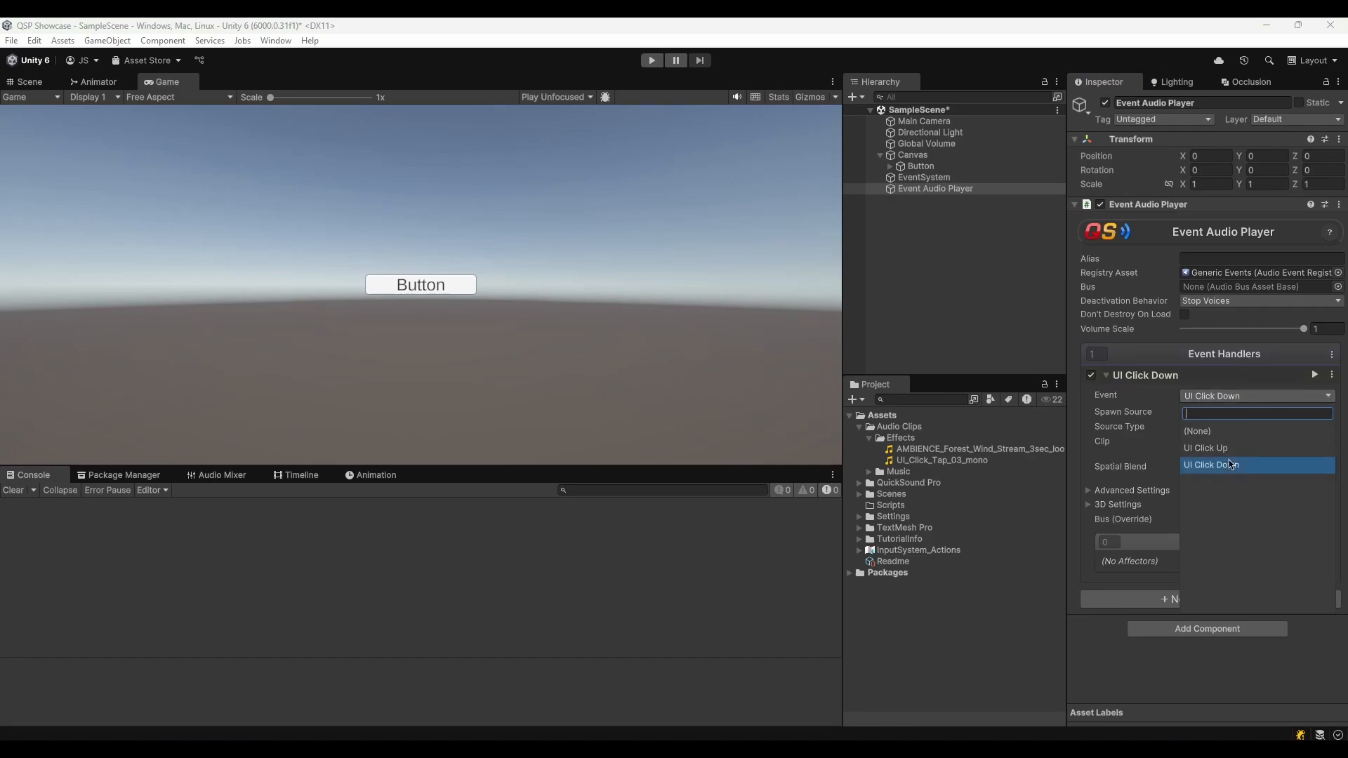
click(1230, 466)
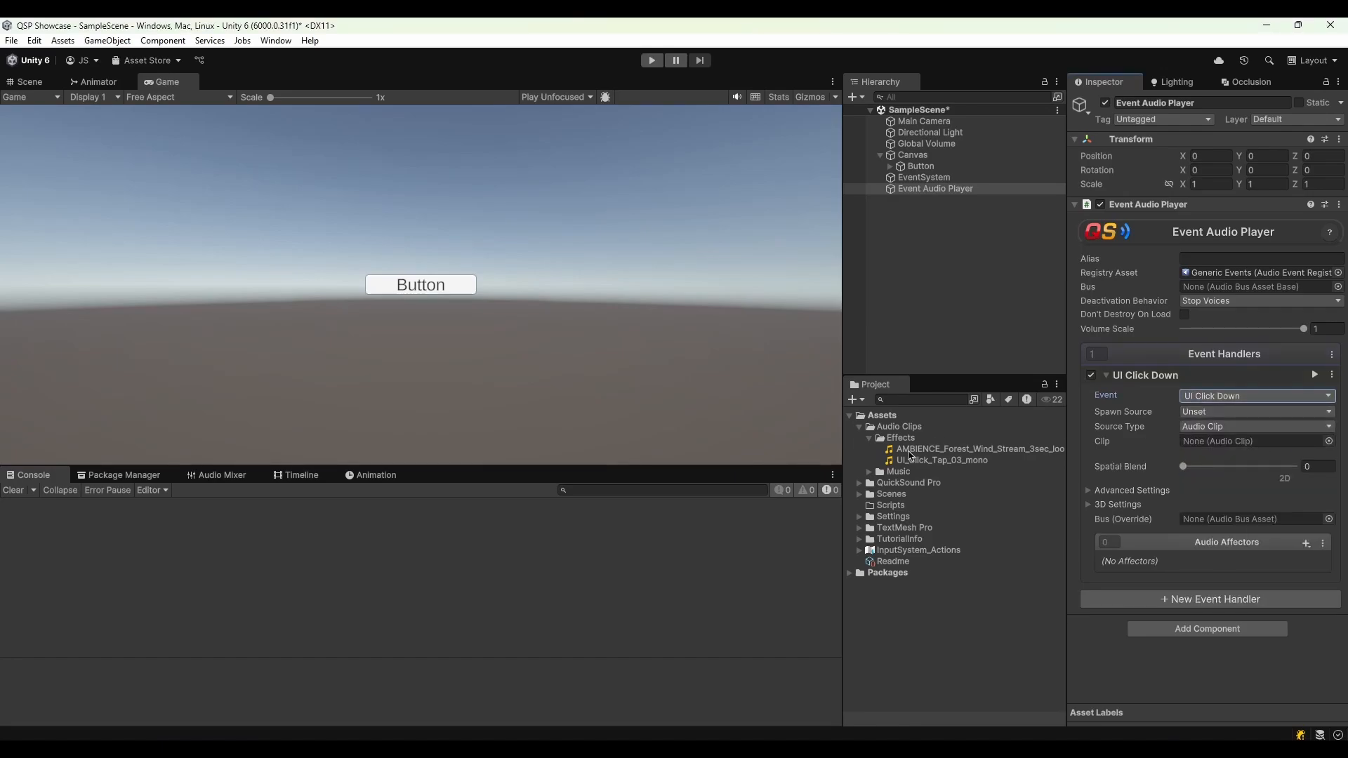
drag(918, 463, 1261, 443)
Add a Pitch affector to the UI Click Down handler with a constant pitch of 1.5
click(1307, 542)
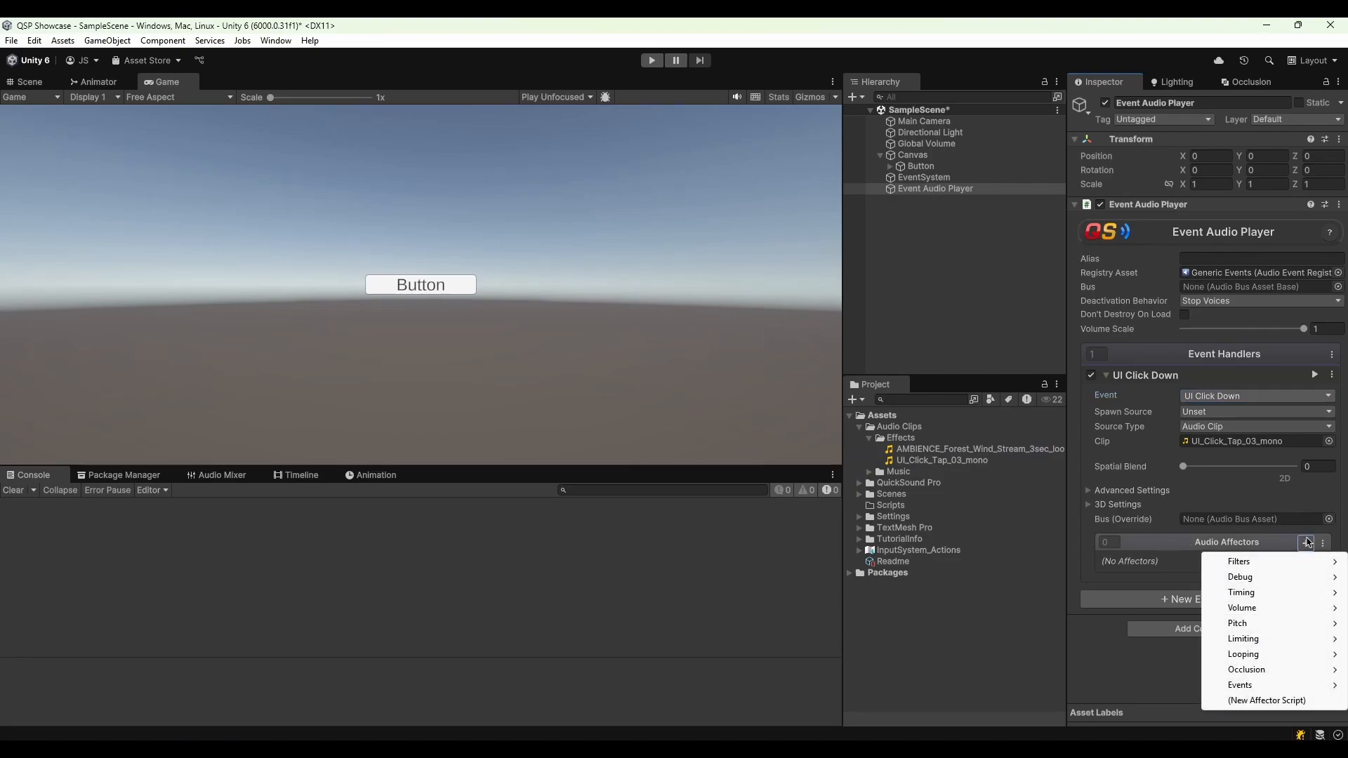
mouse_move(1246, 623)
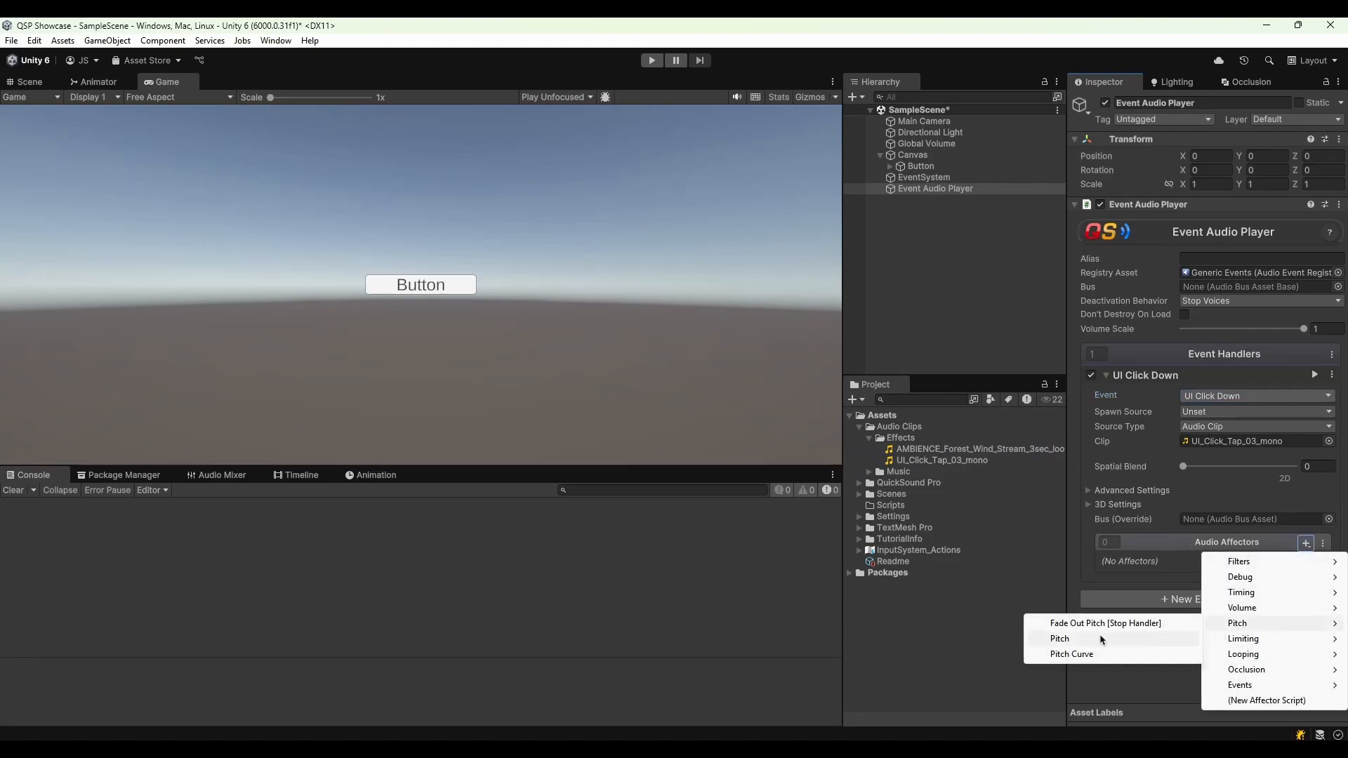
click(1101, 638)
click(1218, 592)
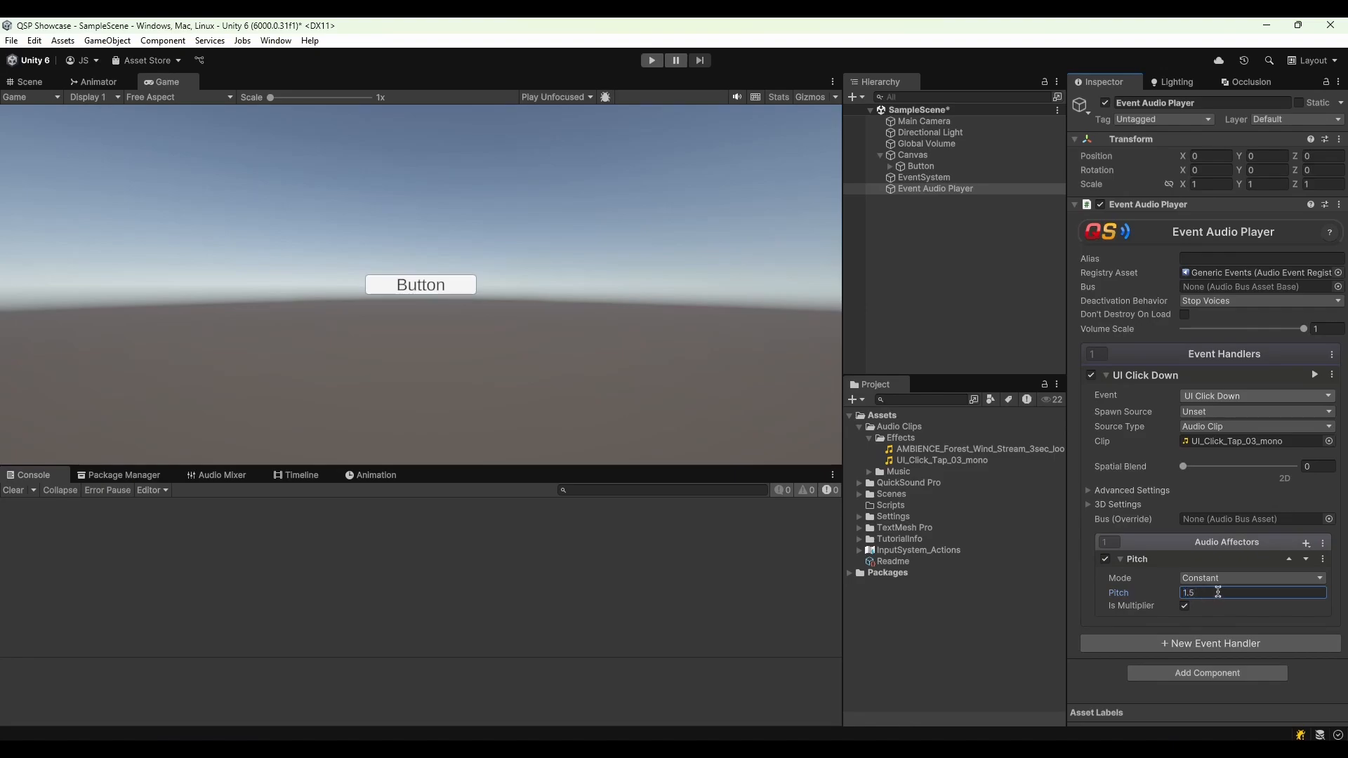
Add a second event handler for UI Click Up that plays the UI_Click_Tap_03_mono clip
click(1215, 643)
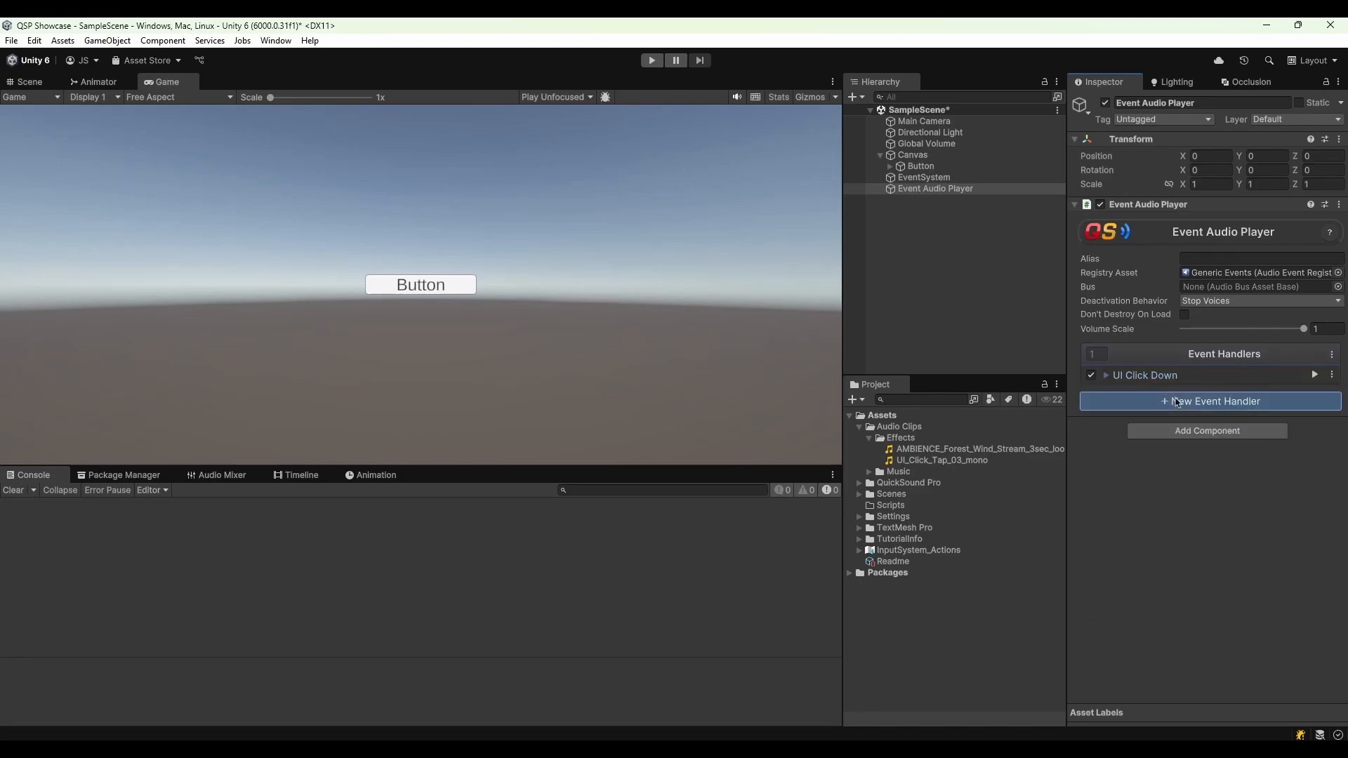
click(1271, 414)
click(1216, 467)
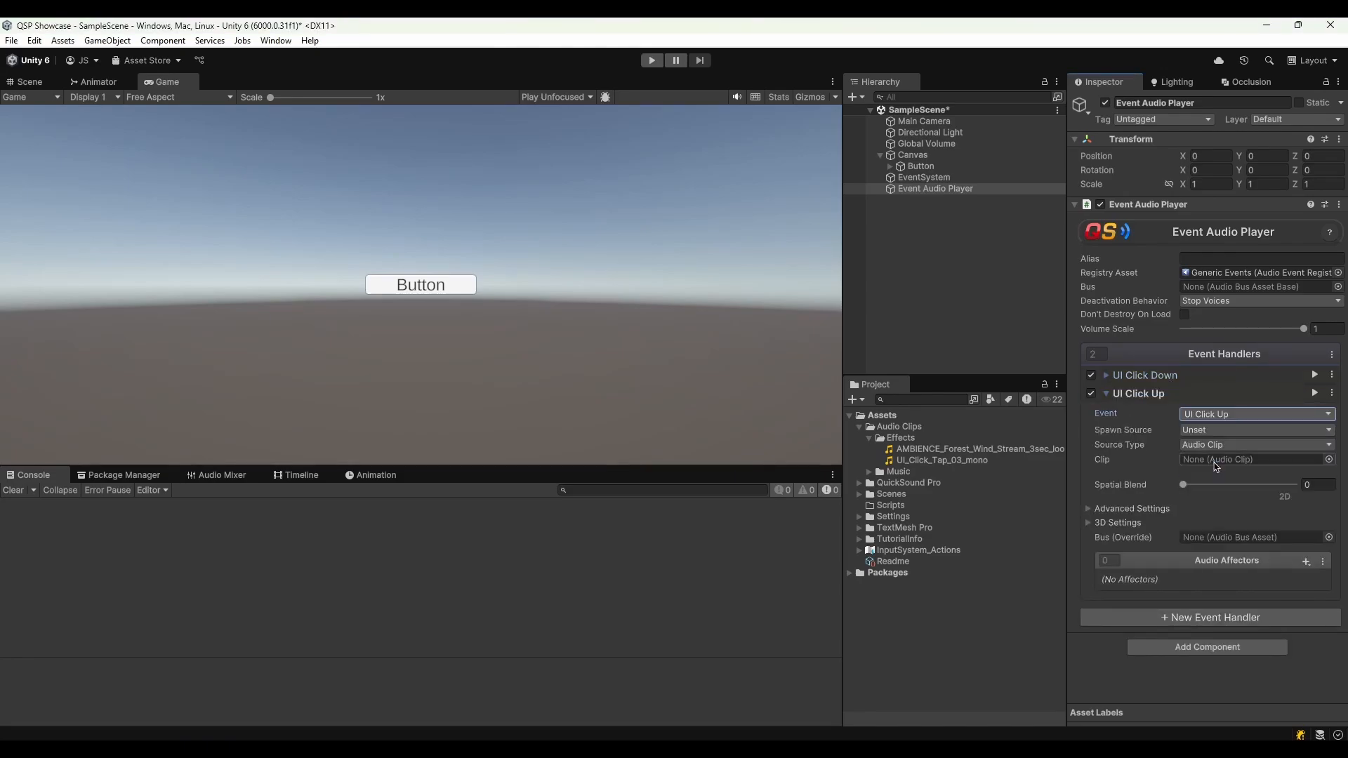
drag(941, 460, 1227, 463)
click(1119, 394)
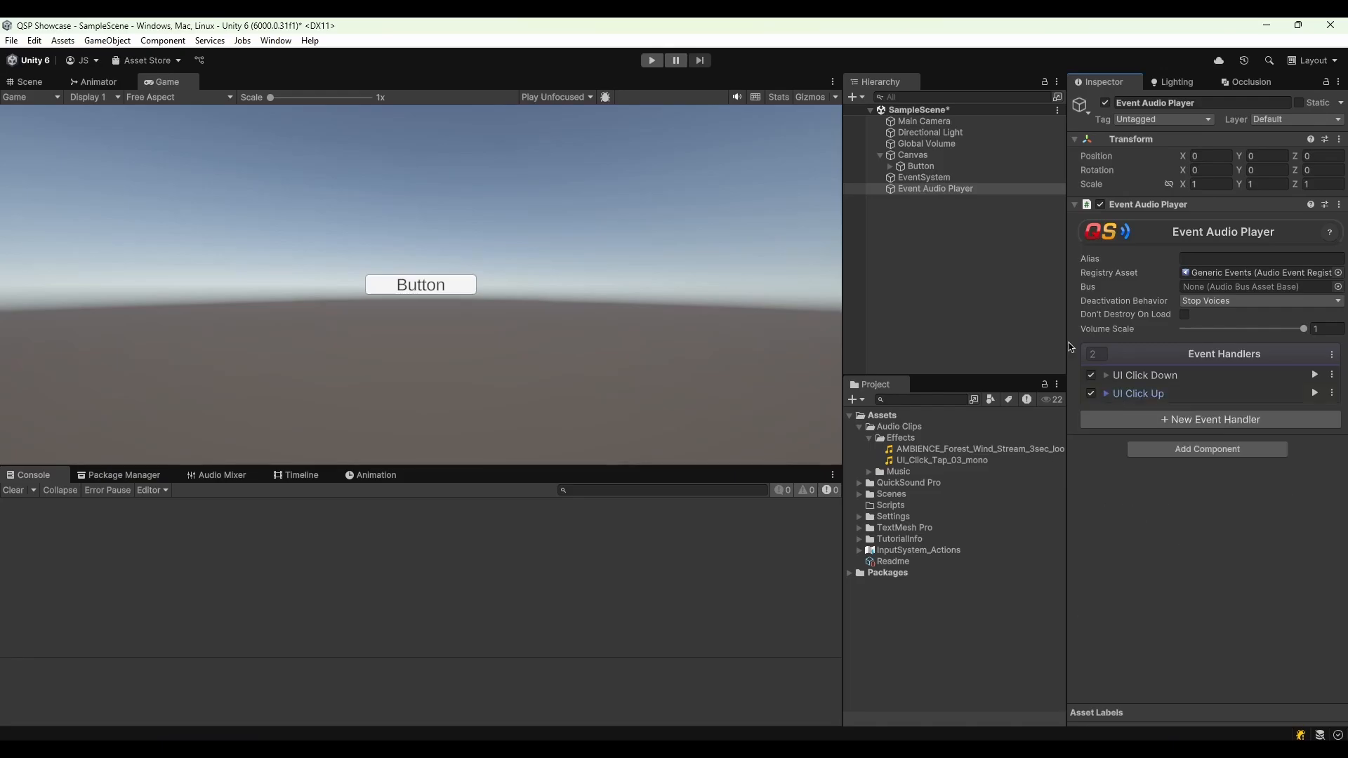
Add a Pointer Down event to the Button's Audio Events component and assign UI Click Down to it
click(921, 166)
scroll(1163, 433, down, 10)
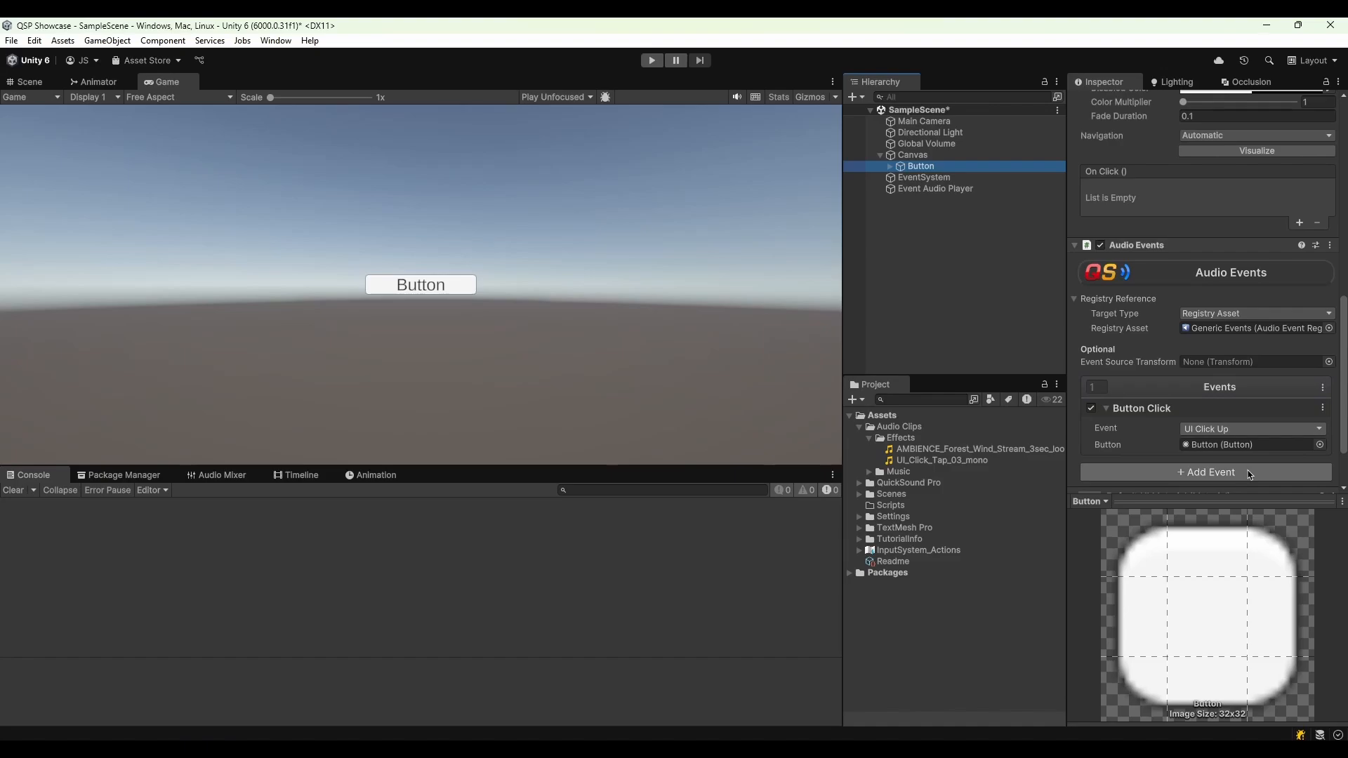
click(1250, 473)
mouse_move(1113, 505)
click(1254, 523)
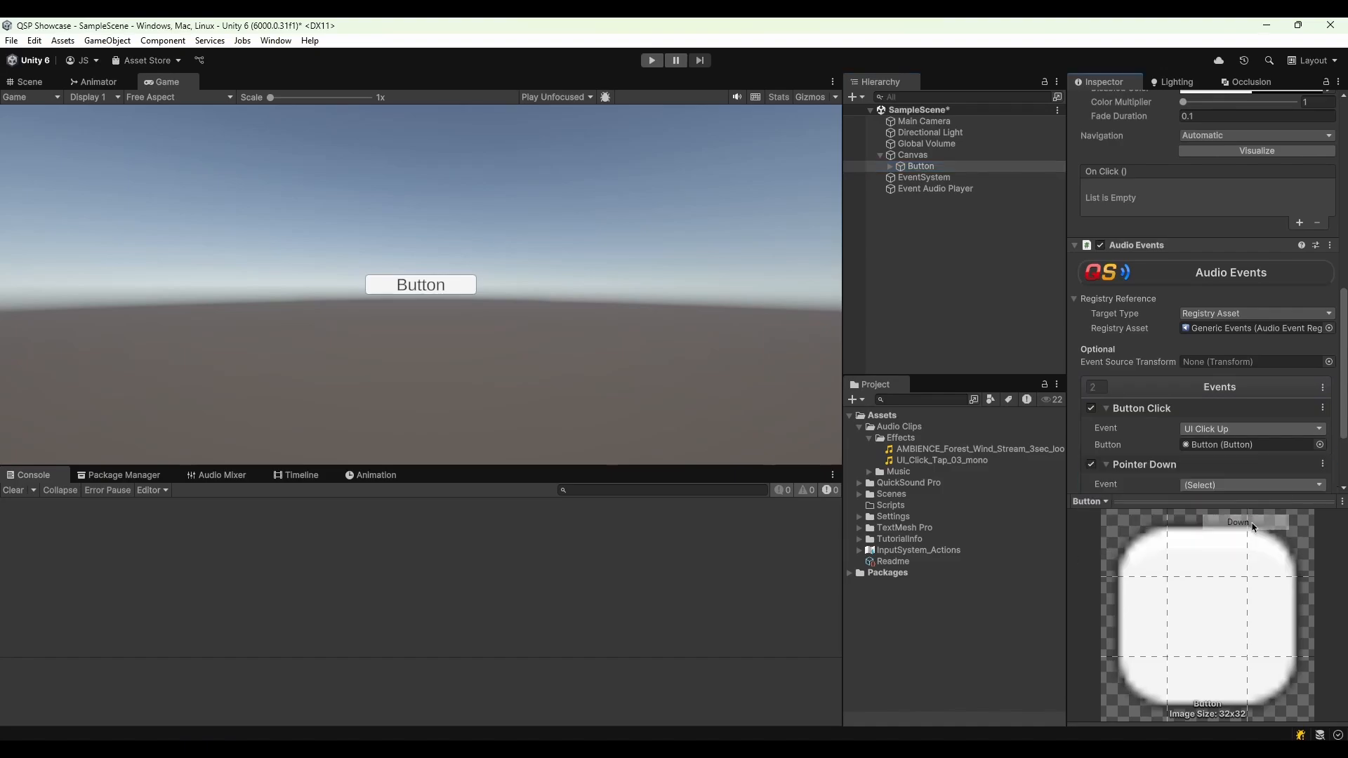
scroll(1235, 435, down, 3)
click(1221, 372)
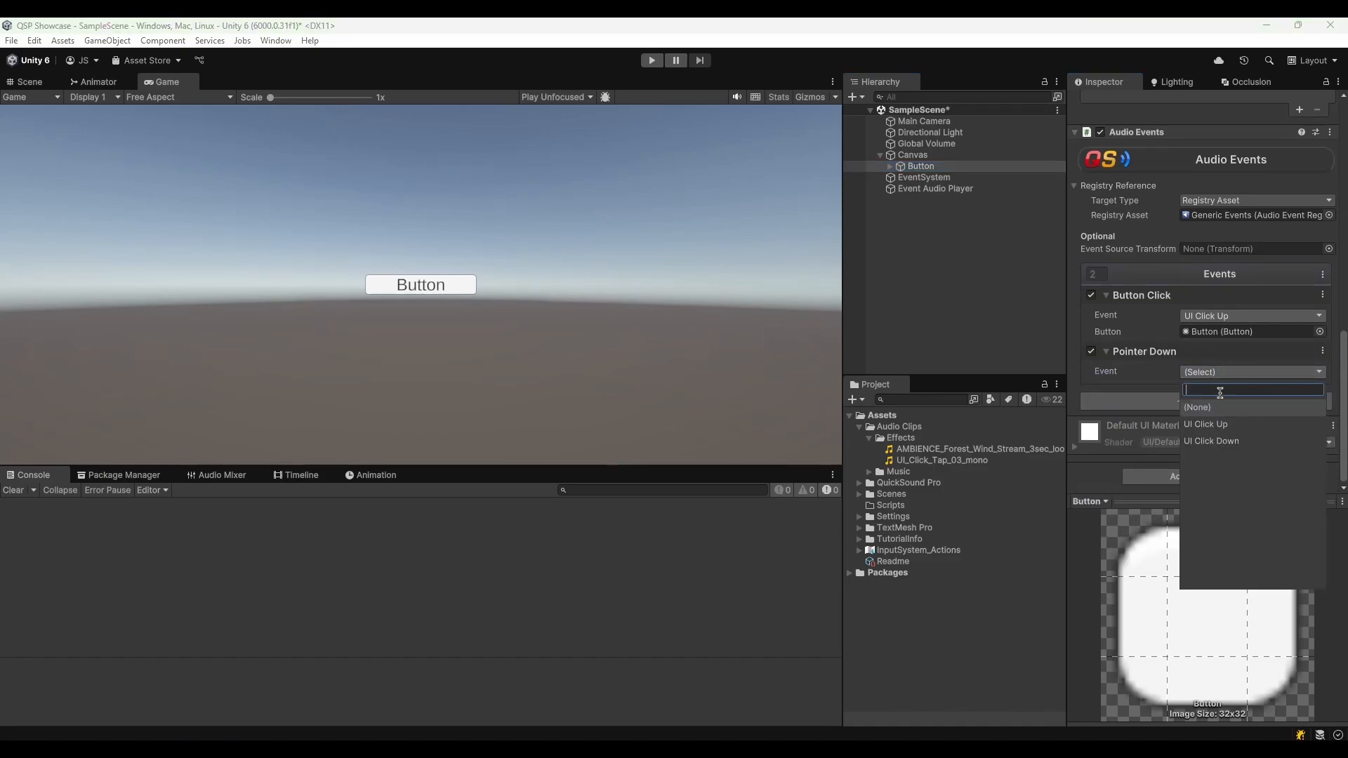
click(1218, 443)
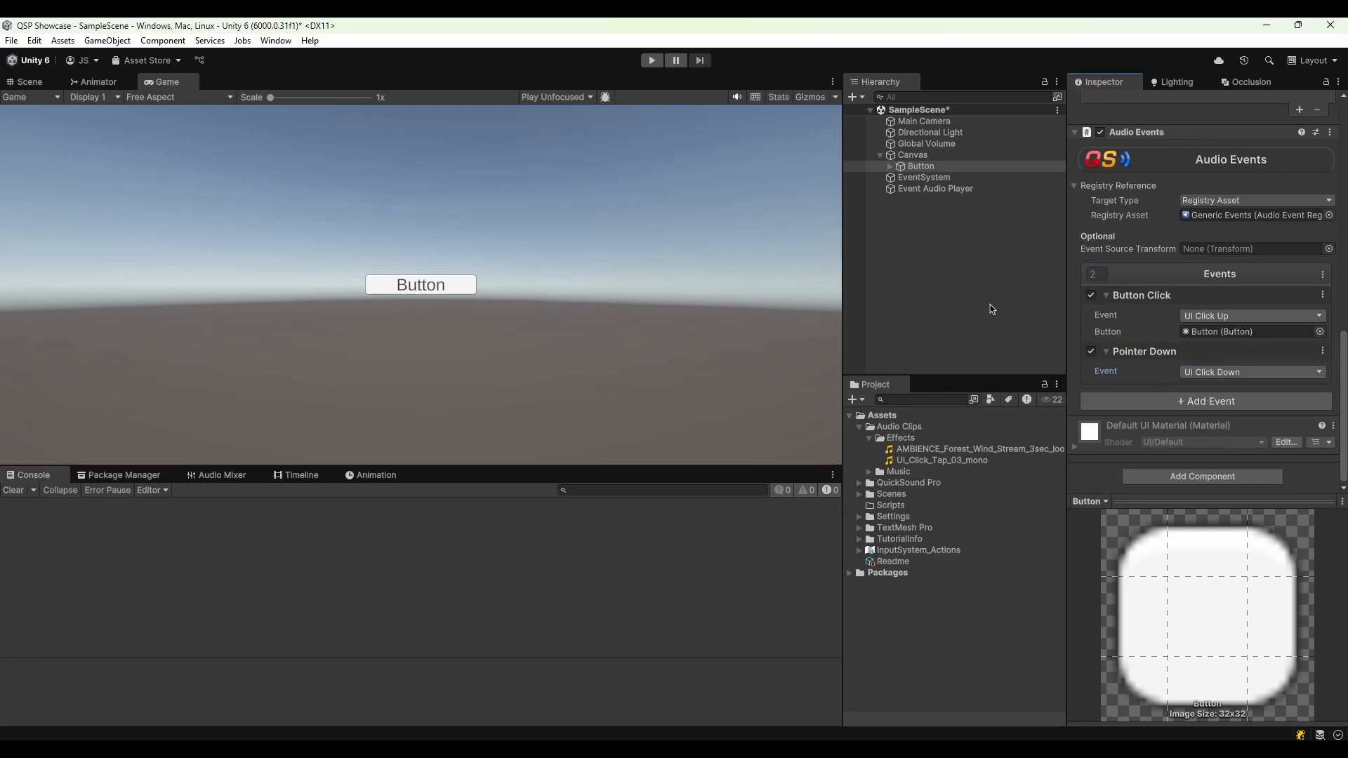
Run the scene, test the button's press and release sounds, and stop play mode
click(652, 60)
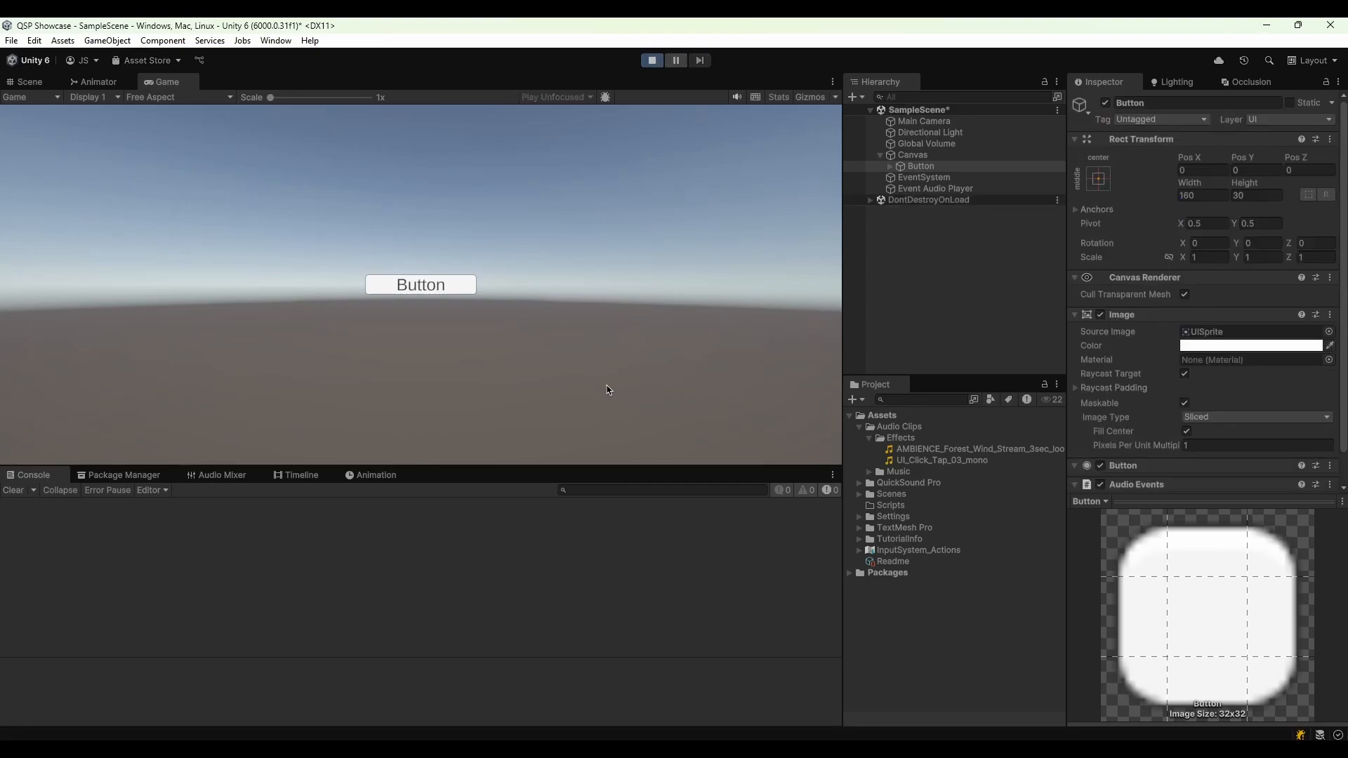
click(451, 296)
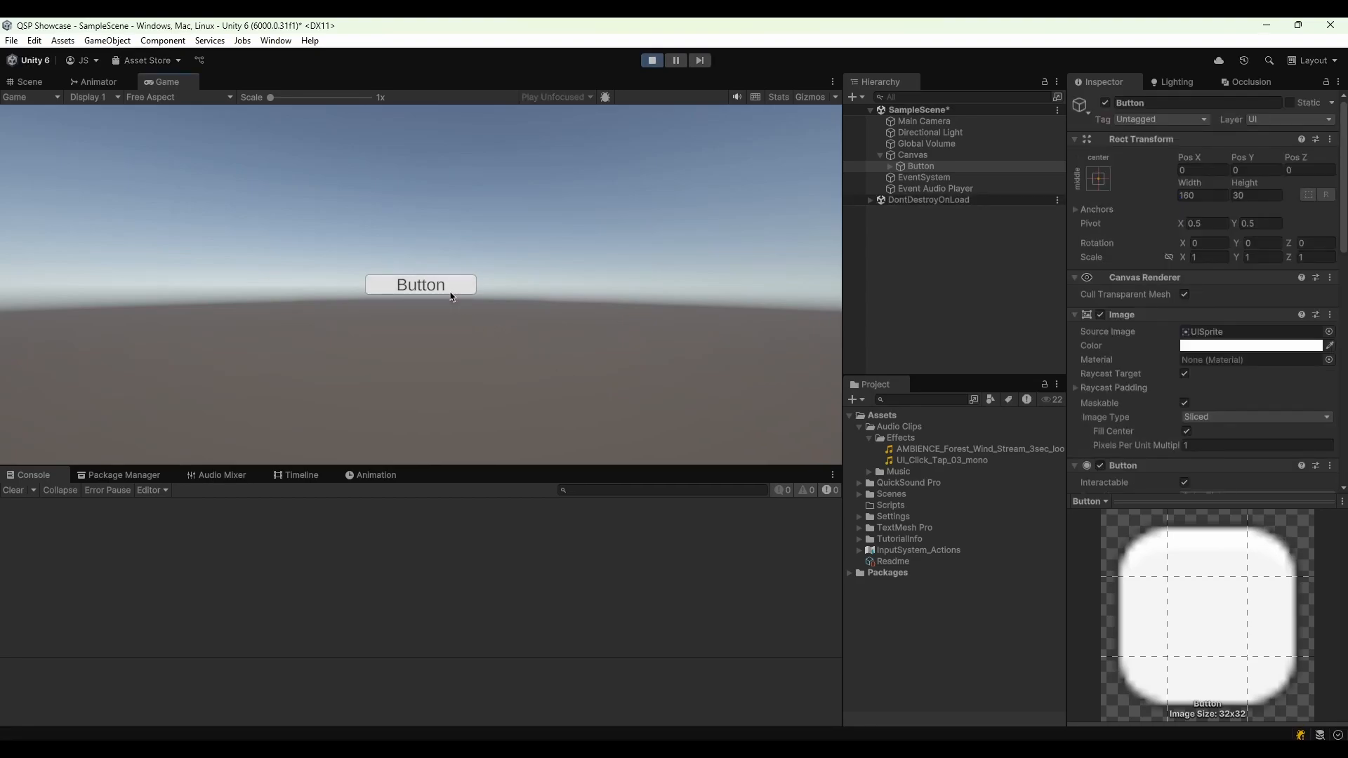
click(452, 296)
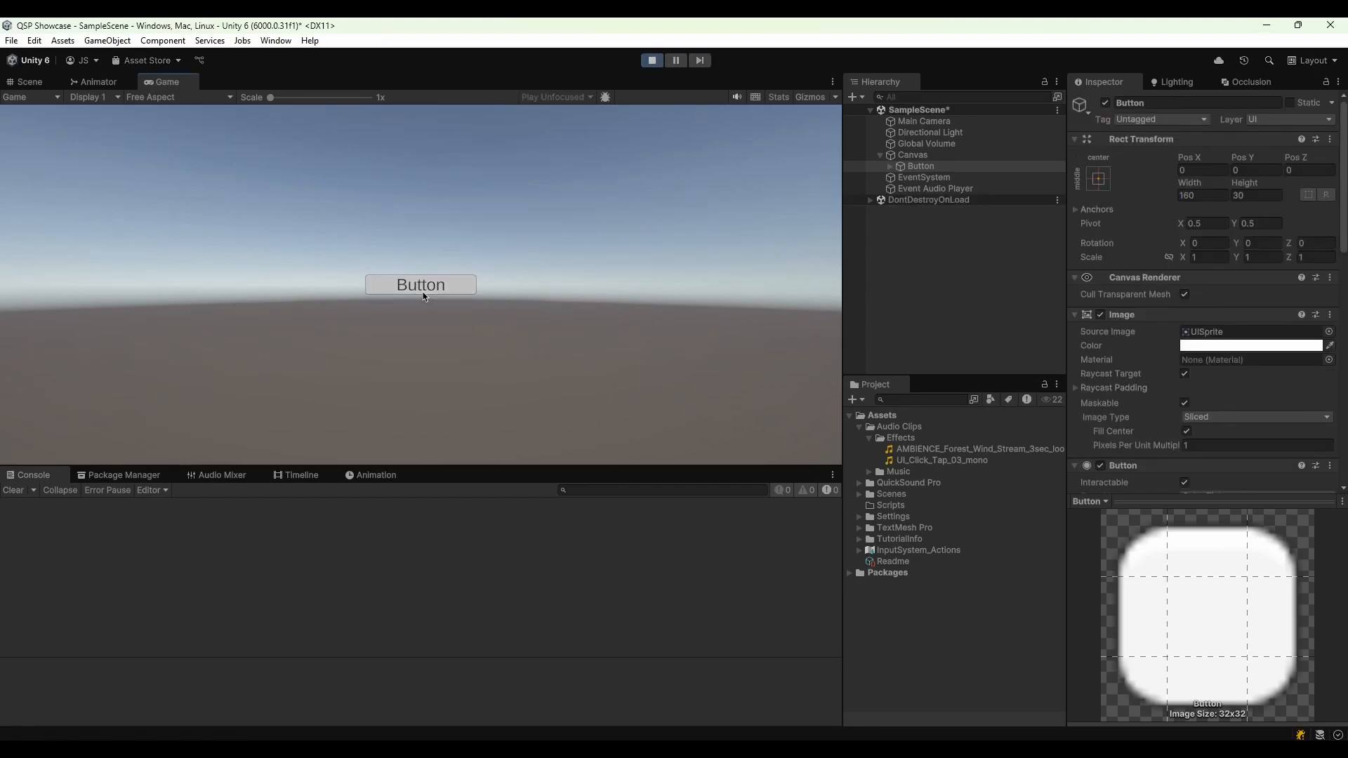
click(652, 62)
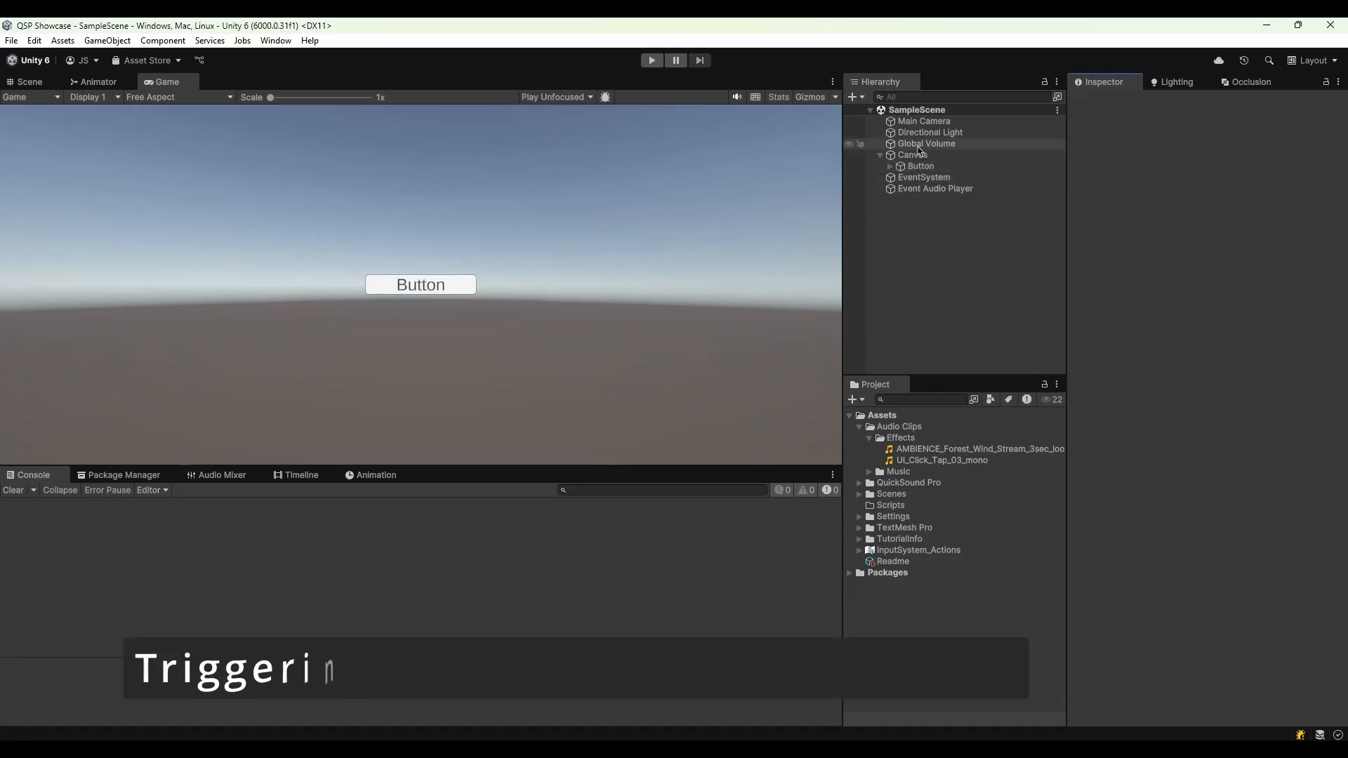
Add a Physics Raycaster component to the Main Camera
click(924, 121)
scroll(1123, 422, down, 5)
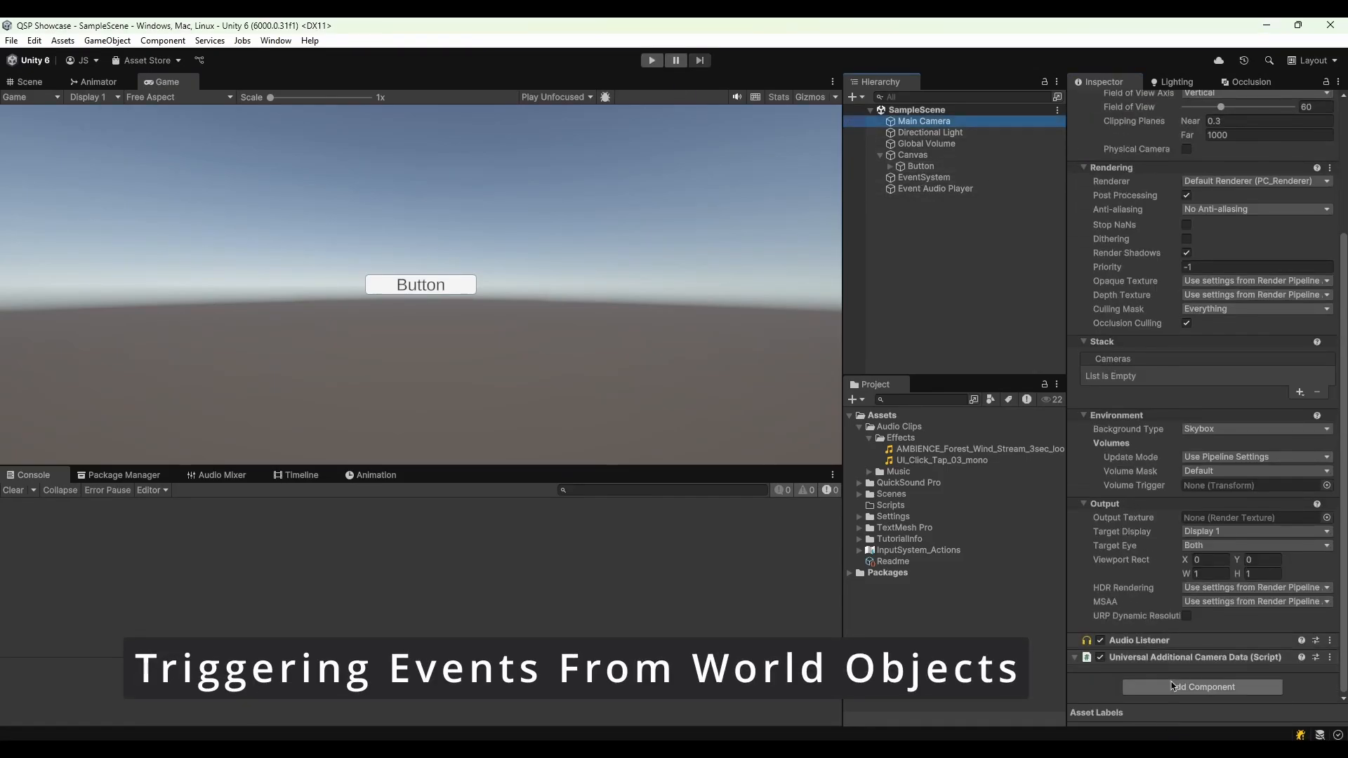
click(1175, 686)
text(phy)
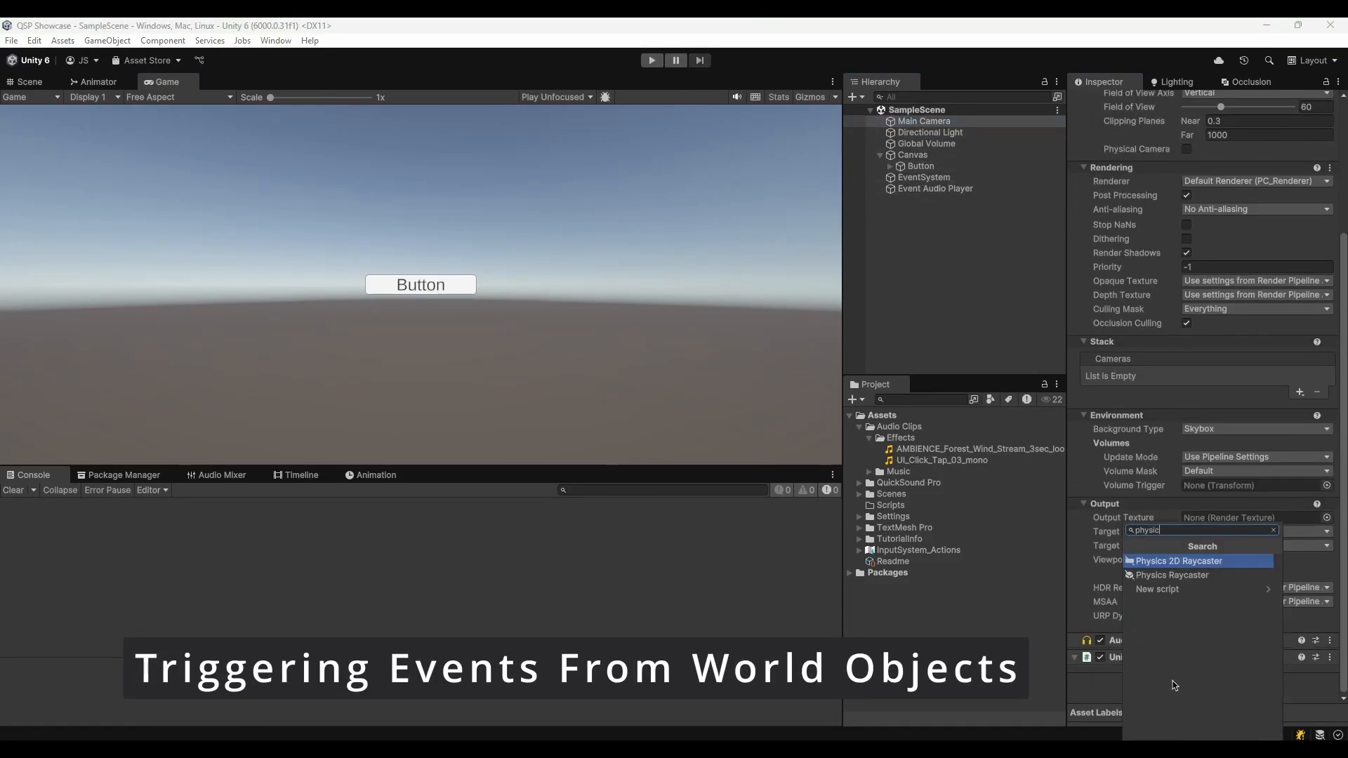
text(sic)
key(Down)
key(Return)
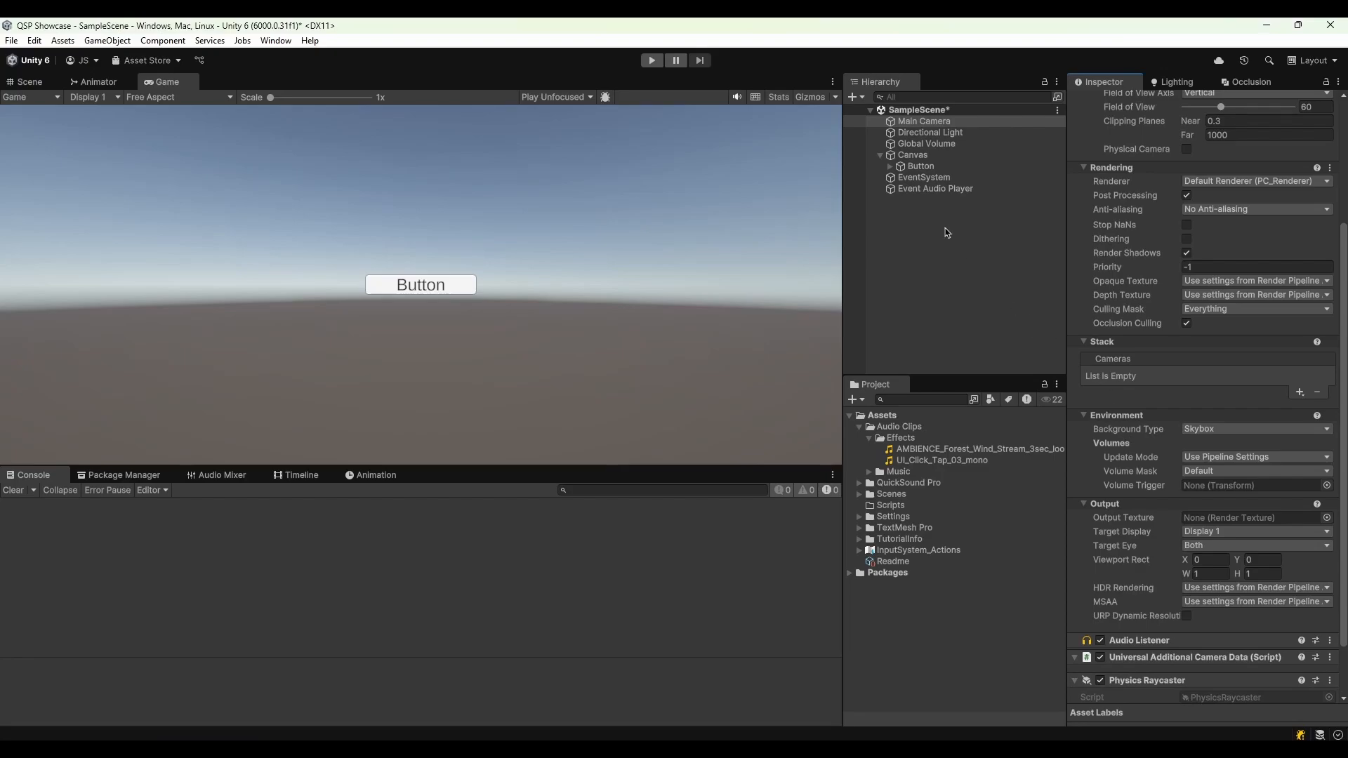
Create a 3D cube in the scene and rotate it to about -17.05 on X and 37.87 on Y
right_click(946, 232)
mouse_move(1040, 513)
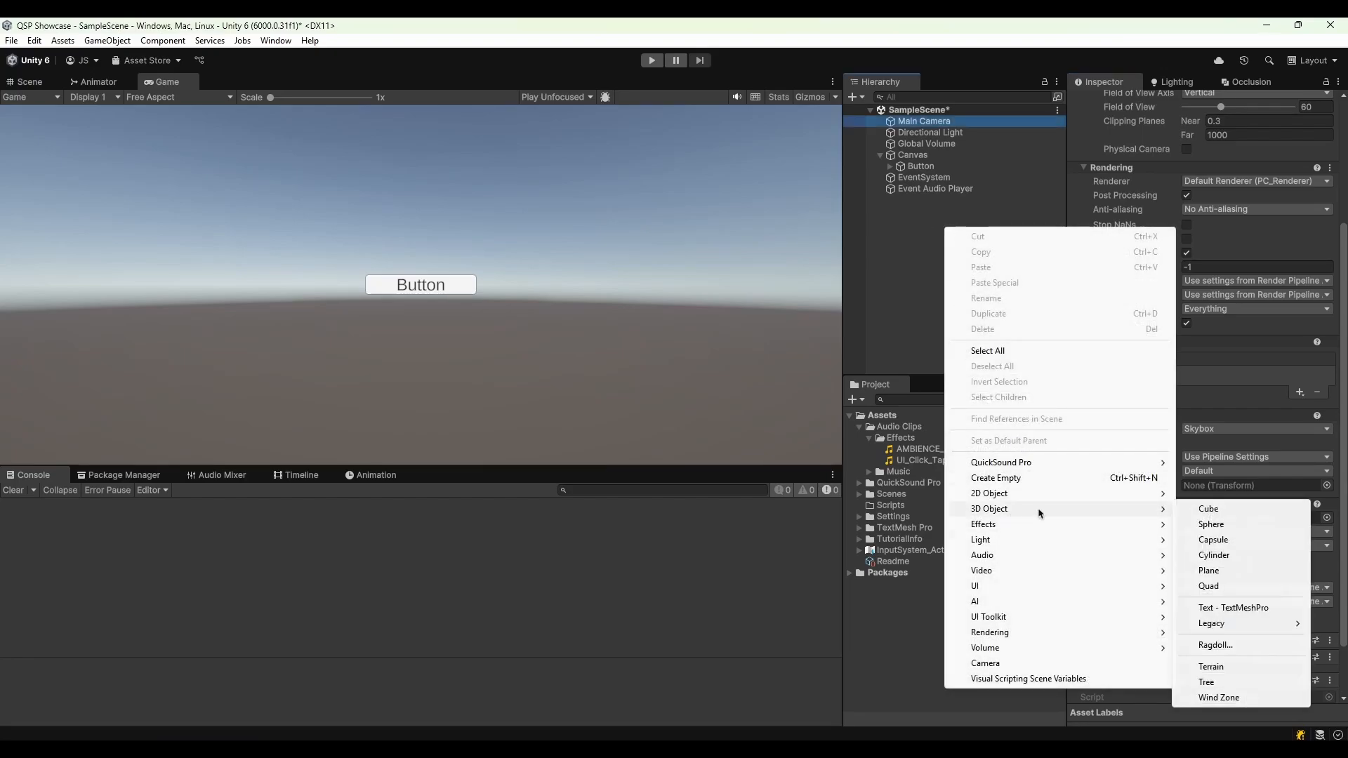
click(1208, 508)
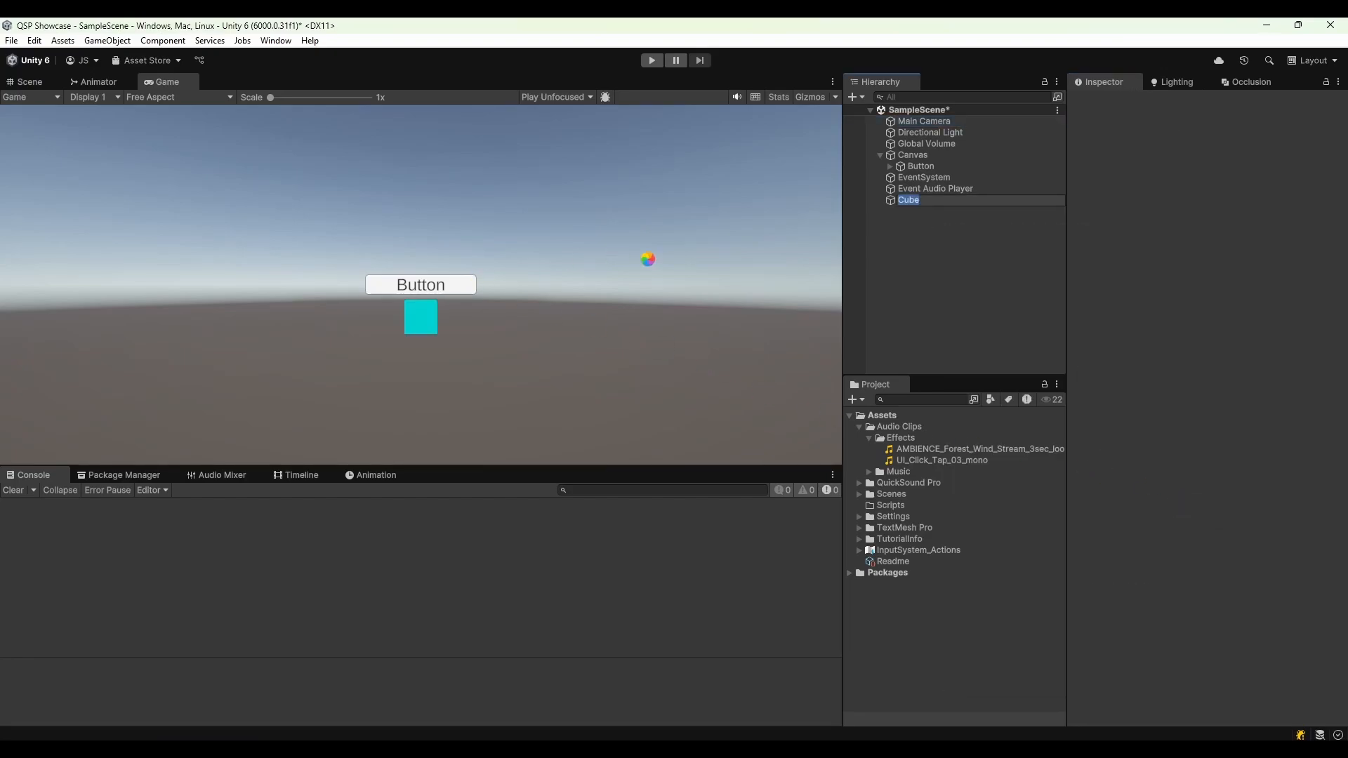
click(894, 203)
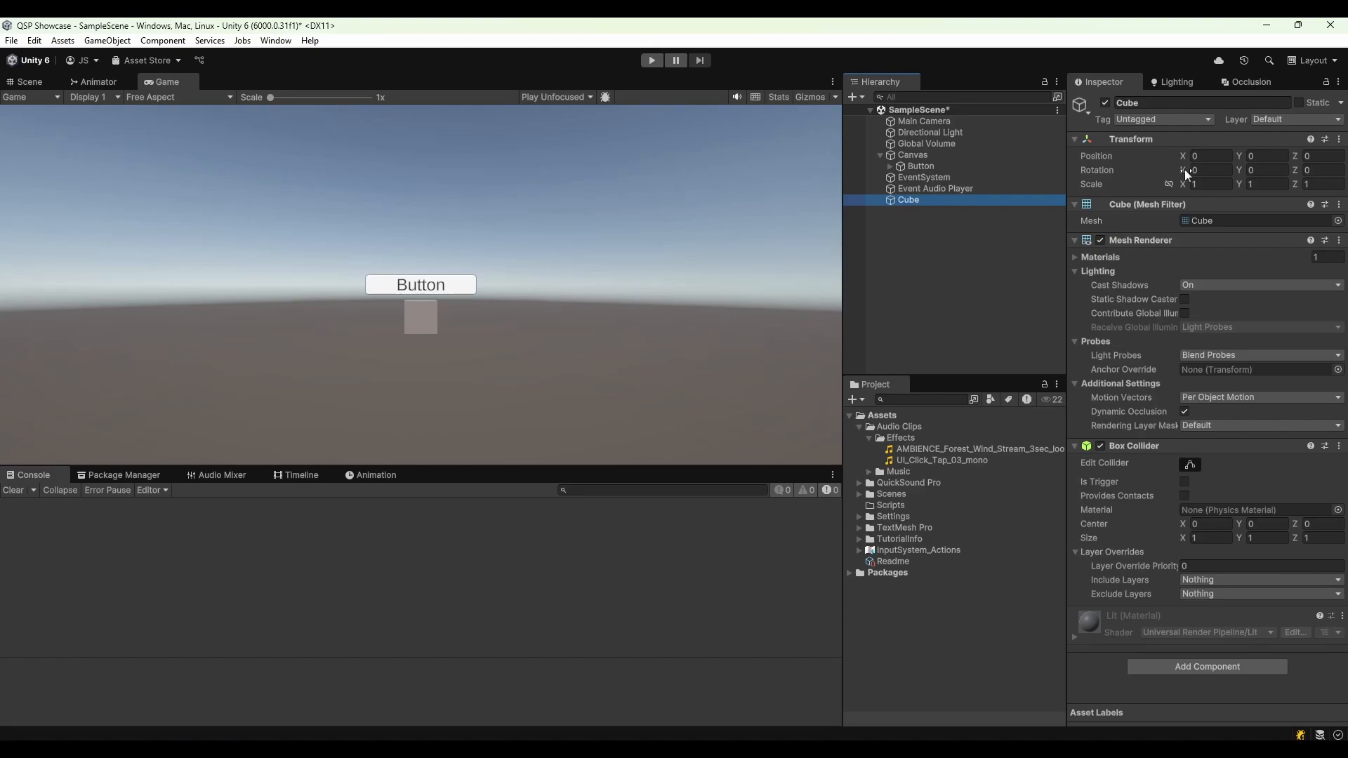
drag(1184, 173, 801, 265)
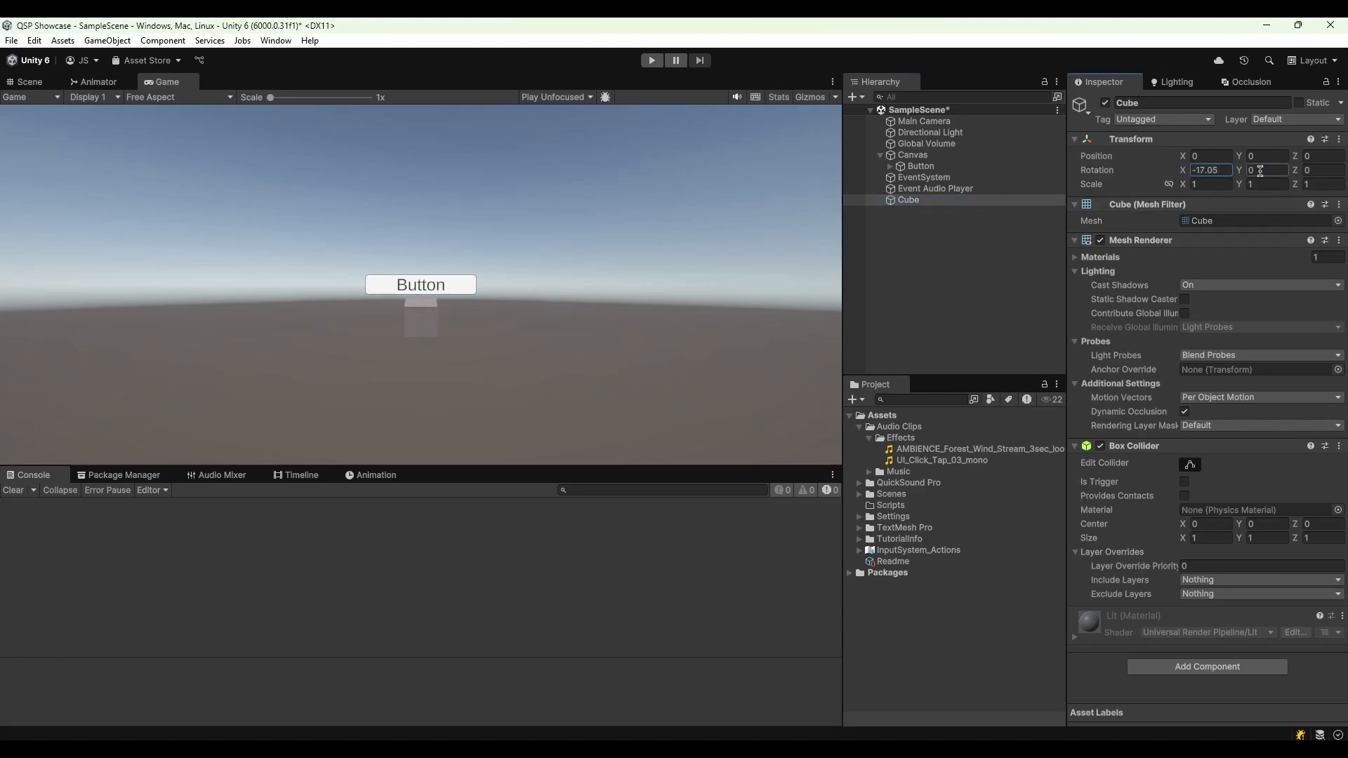
drag(1241, 171, 818, 197)
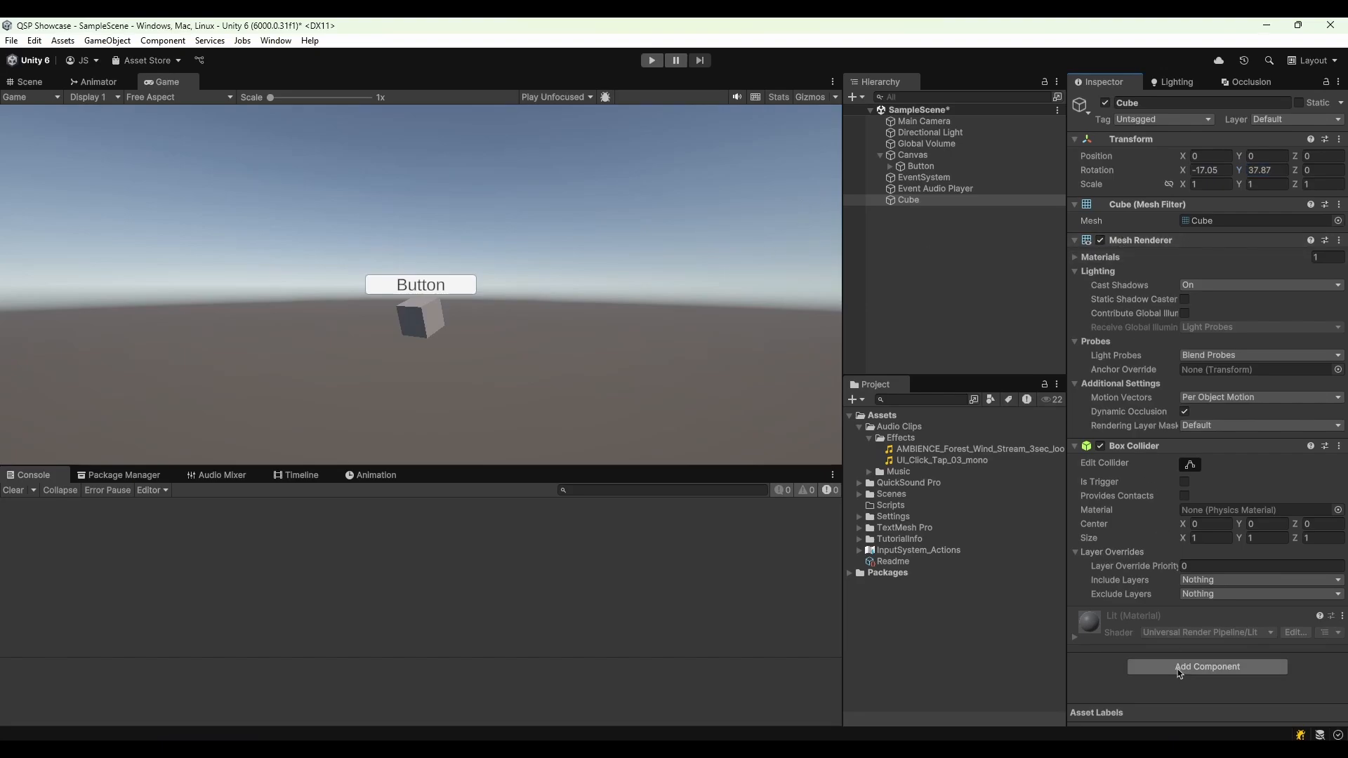
Add an Audio Events component to the cube and assign Generic Events as its registry asset
click(1195, 666)
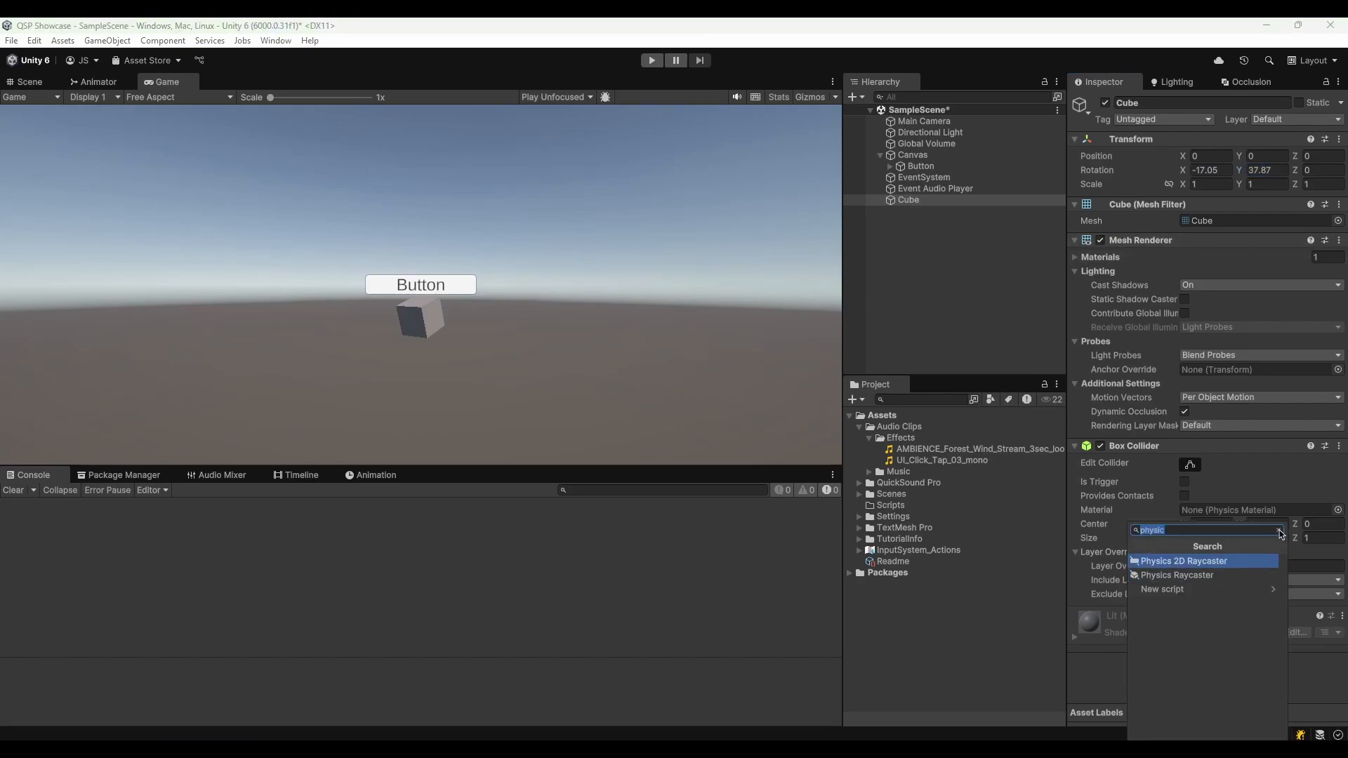
text(audio events)
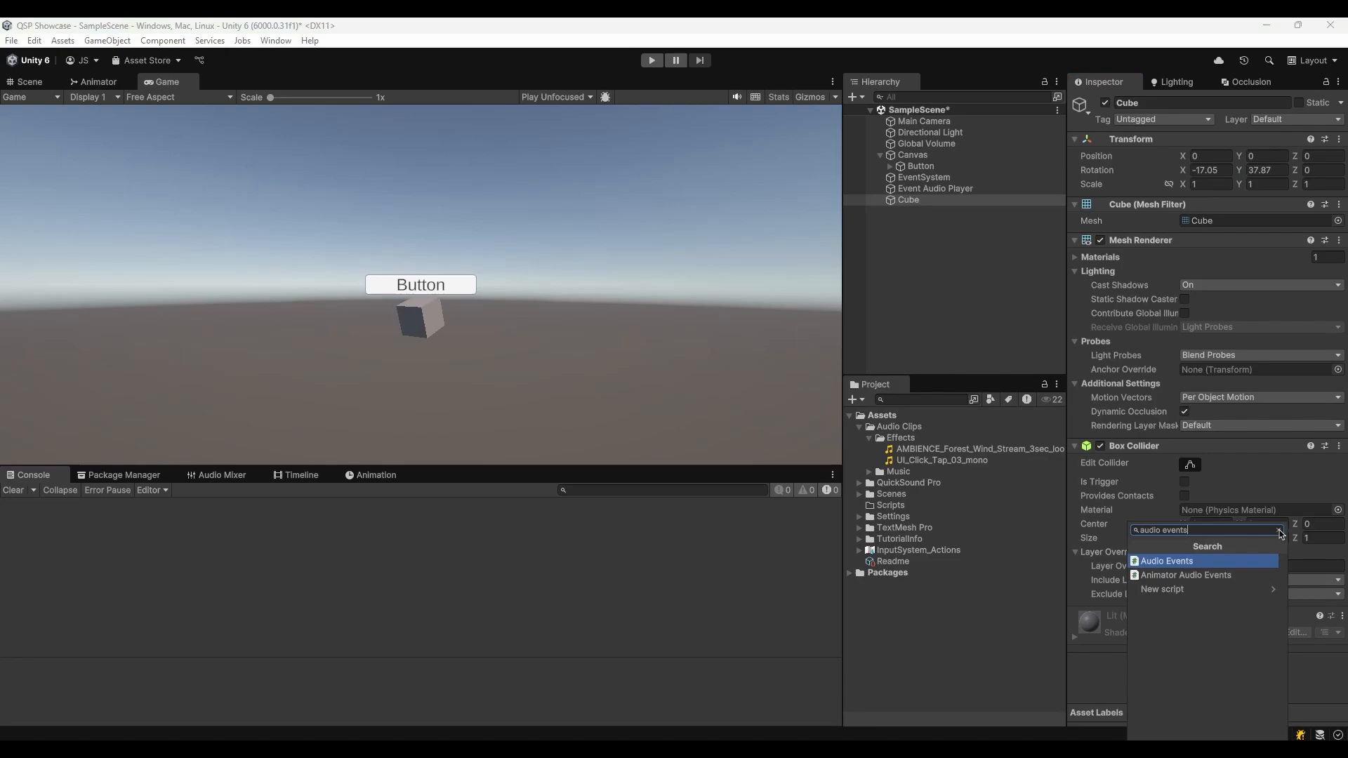
key(Return)
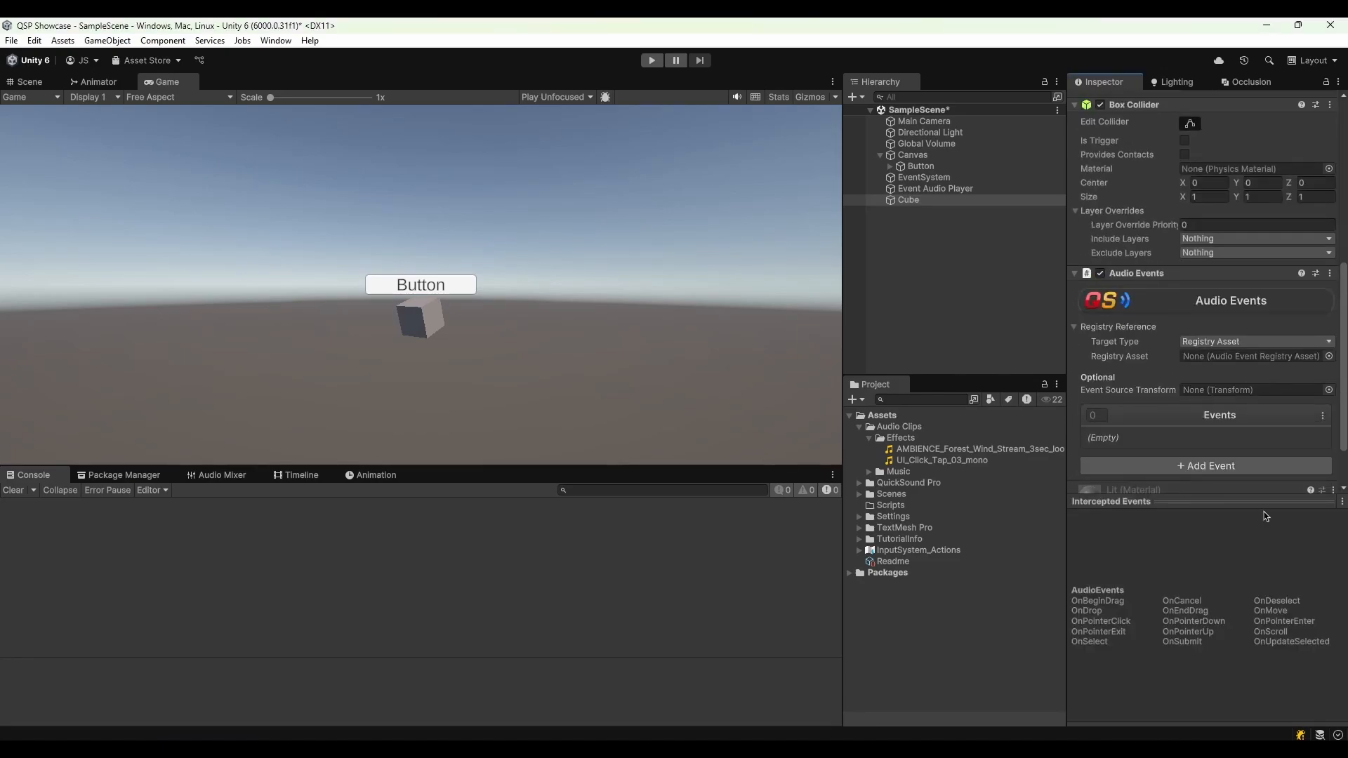
click(1264, 503)
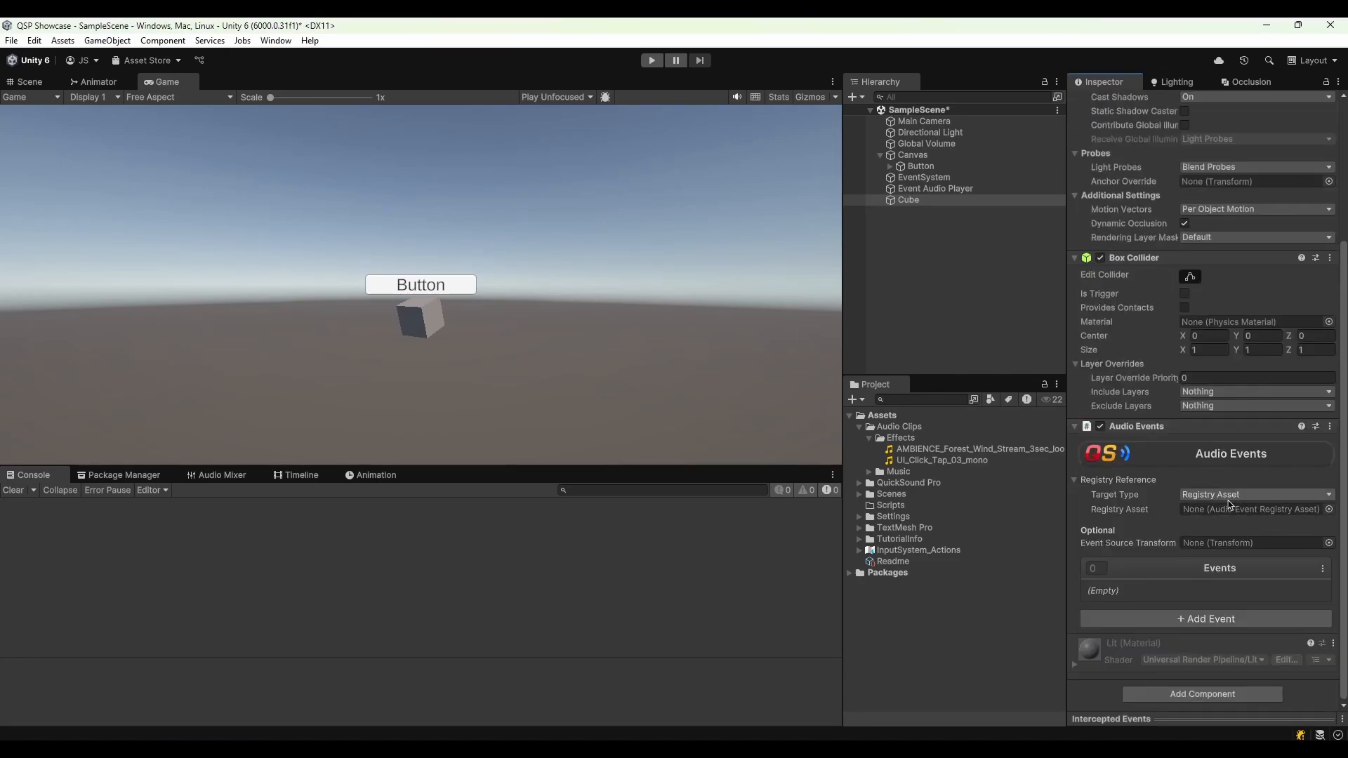
click(1329, 509)
double_click(1098, 485)
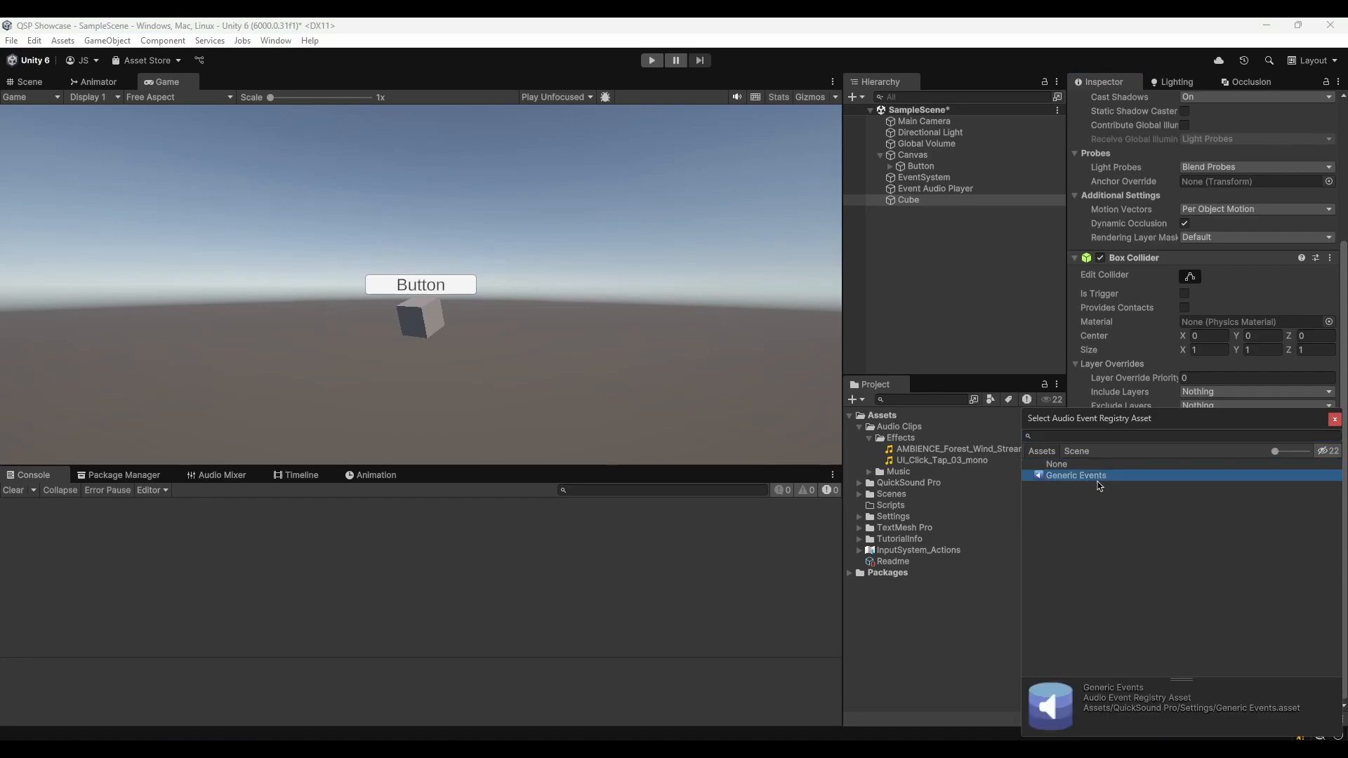
Add a Pointer Click event assigned to UI Click Up on the cube and run the scene to test it
click(1256, 615)
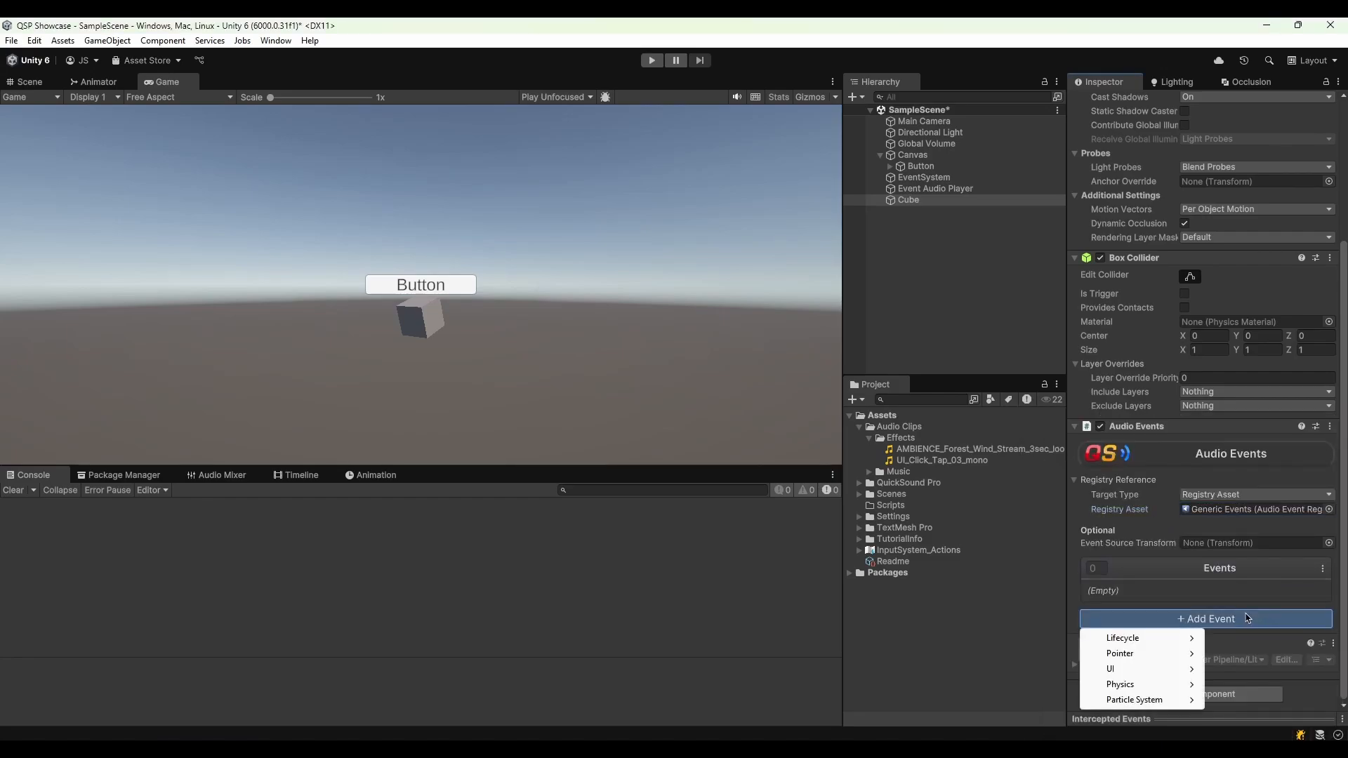
mouse_move(1152, 653)
click(1226, 654)
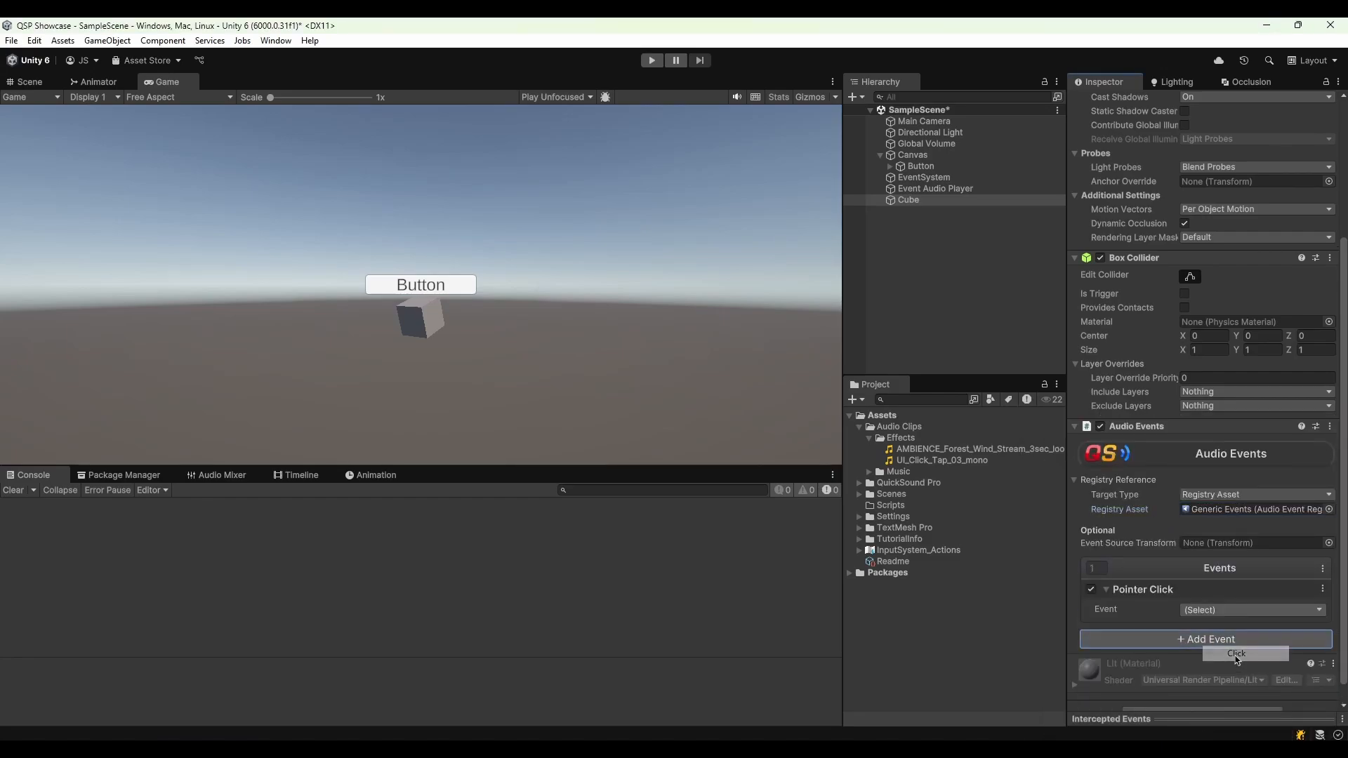
click(1236, 609)
click(1229, 435)
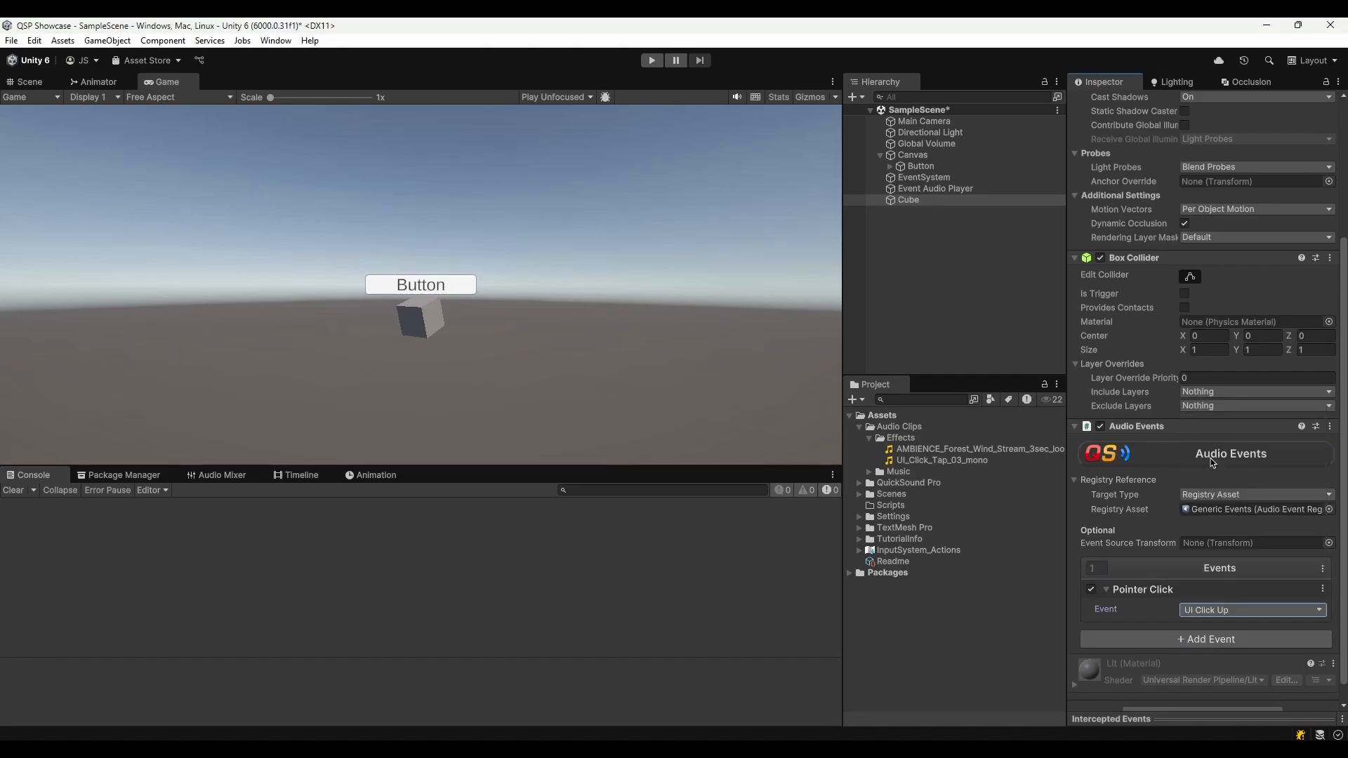
click(653, 61)
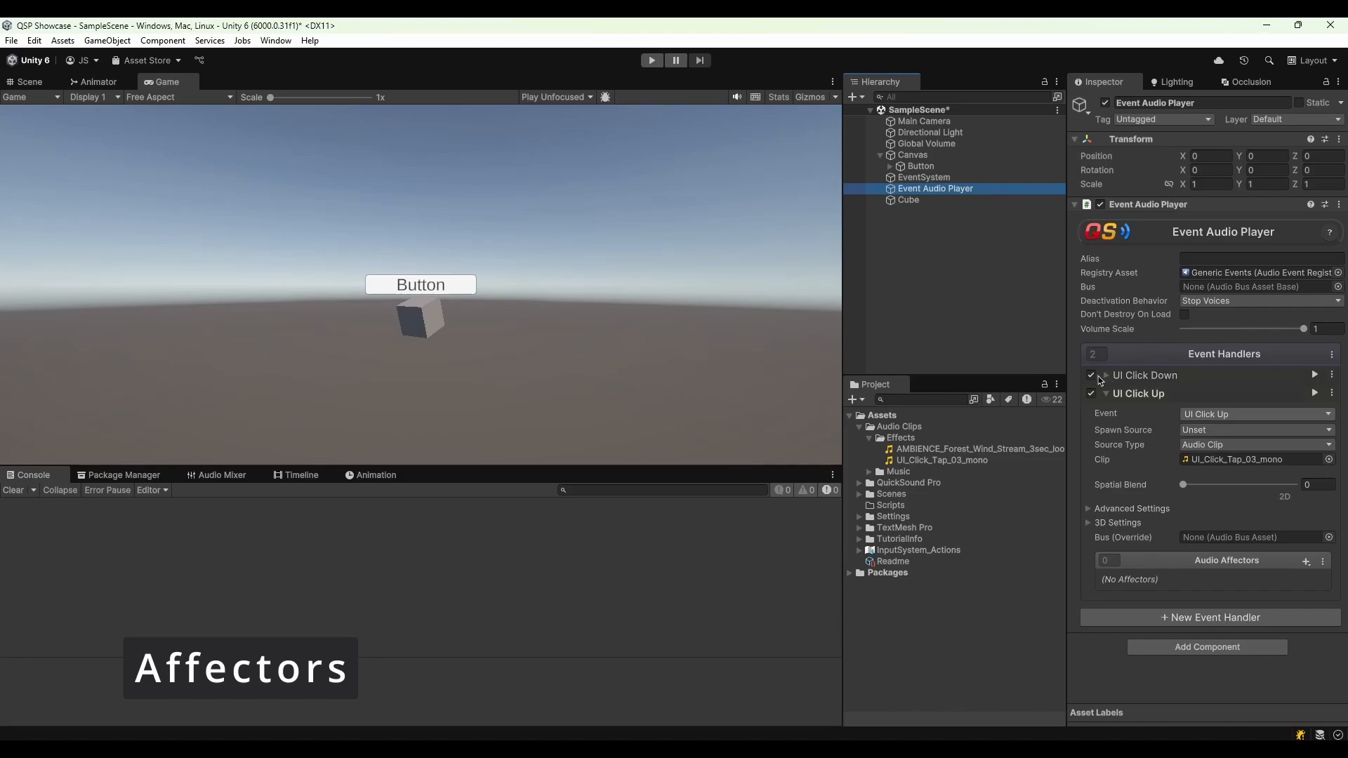
Disable the UI Click Down handler and add a Delay affector to the UI Click Up handler
click(1092, 376)
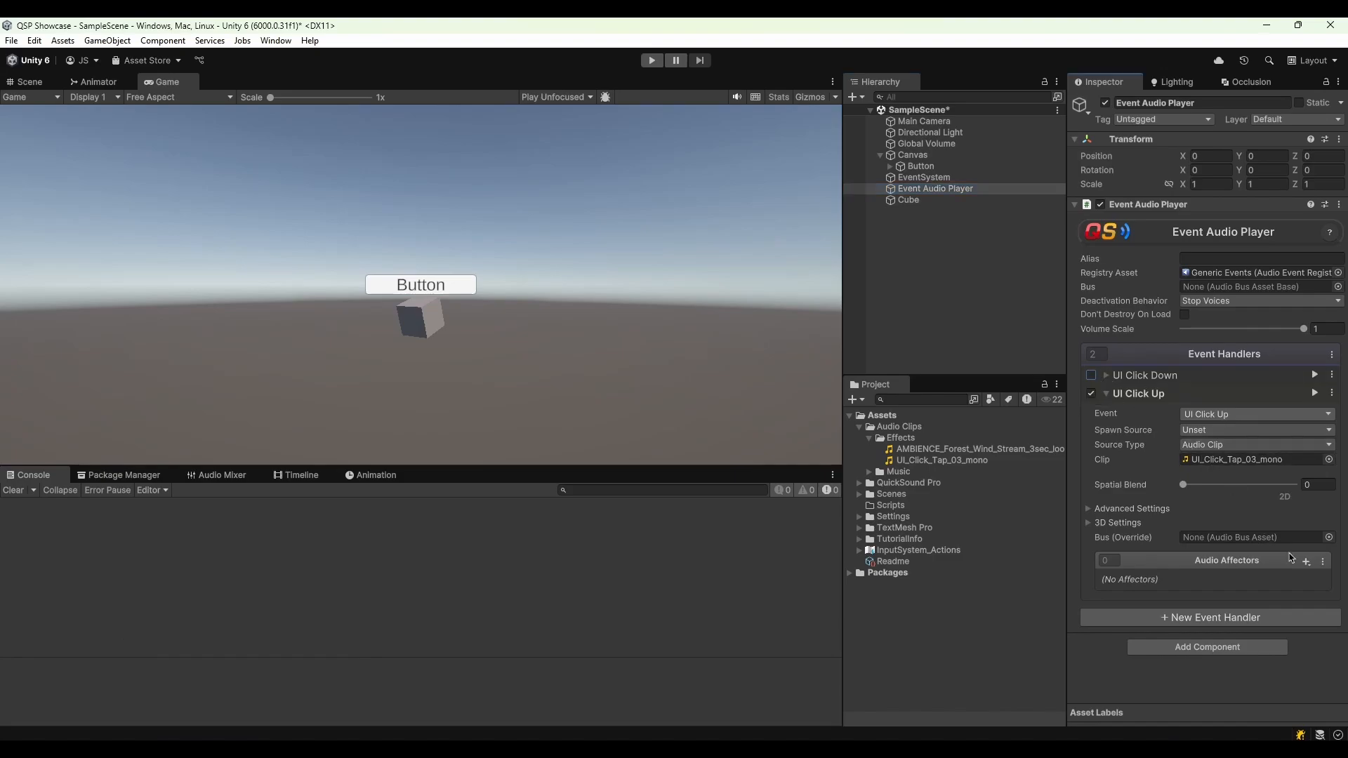
click(1306, 561)
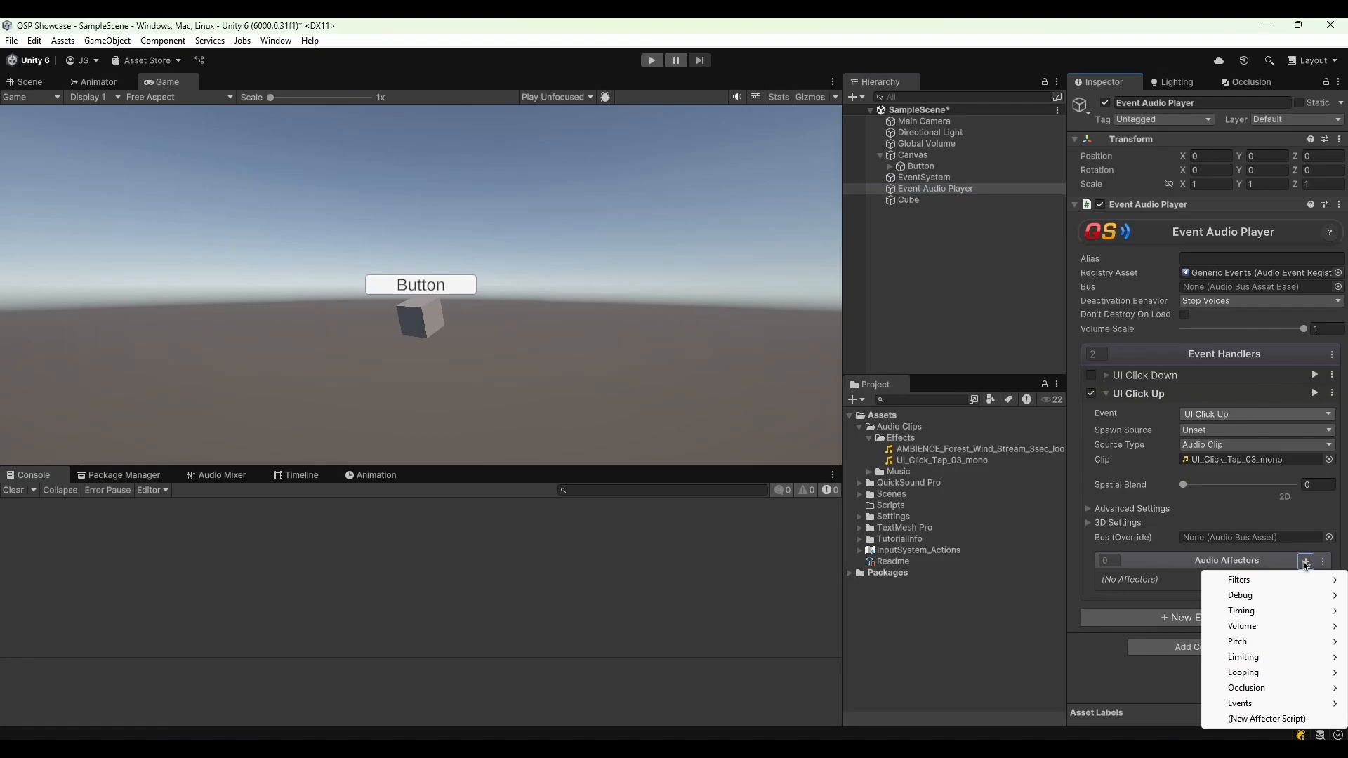
mouse_move(1260, 617)
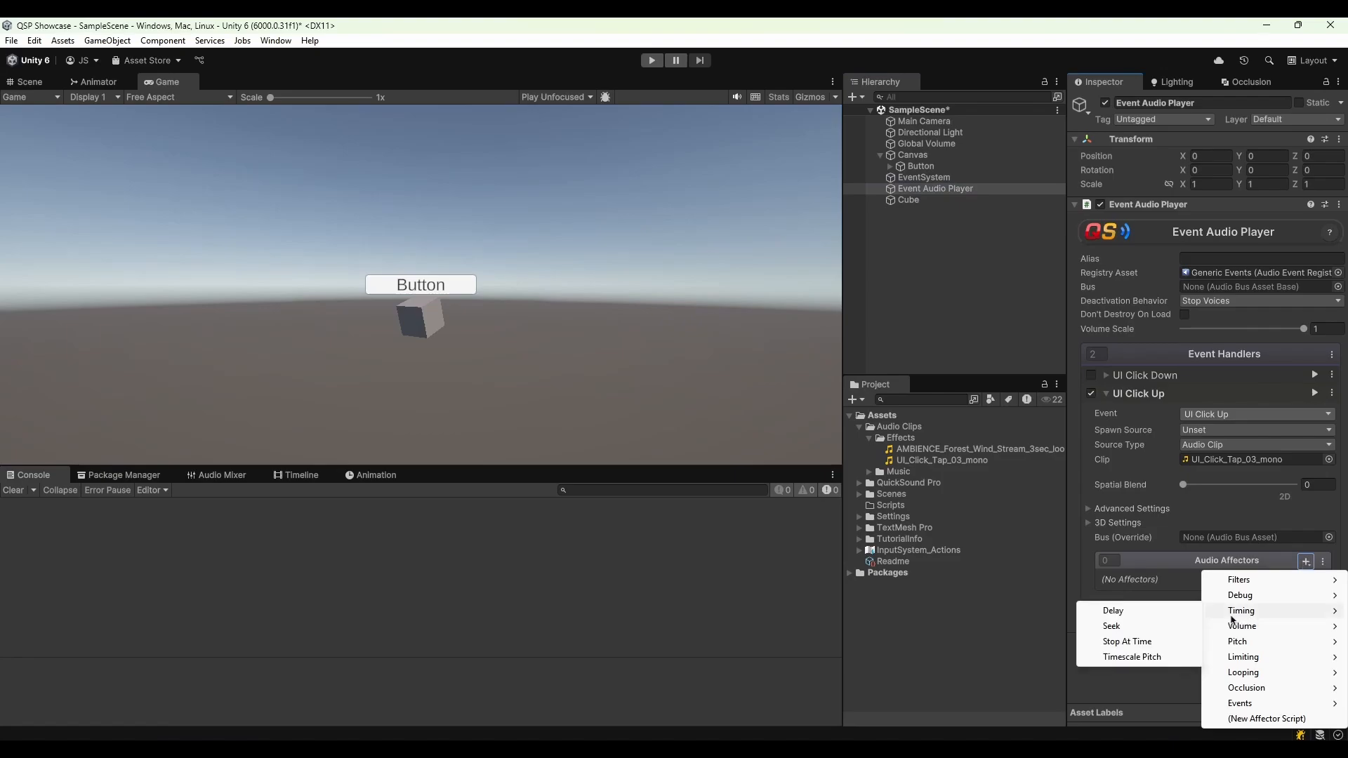
click(1113, 611)
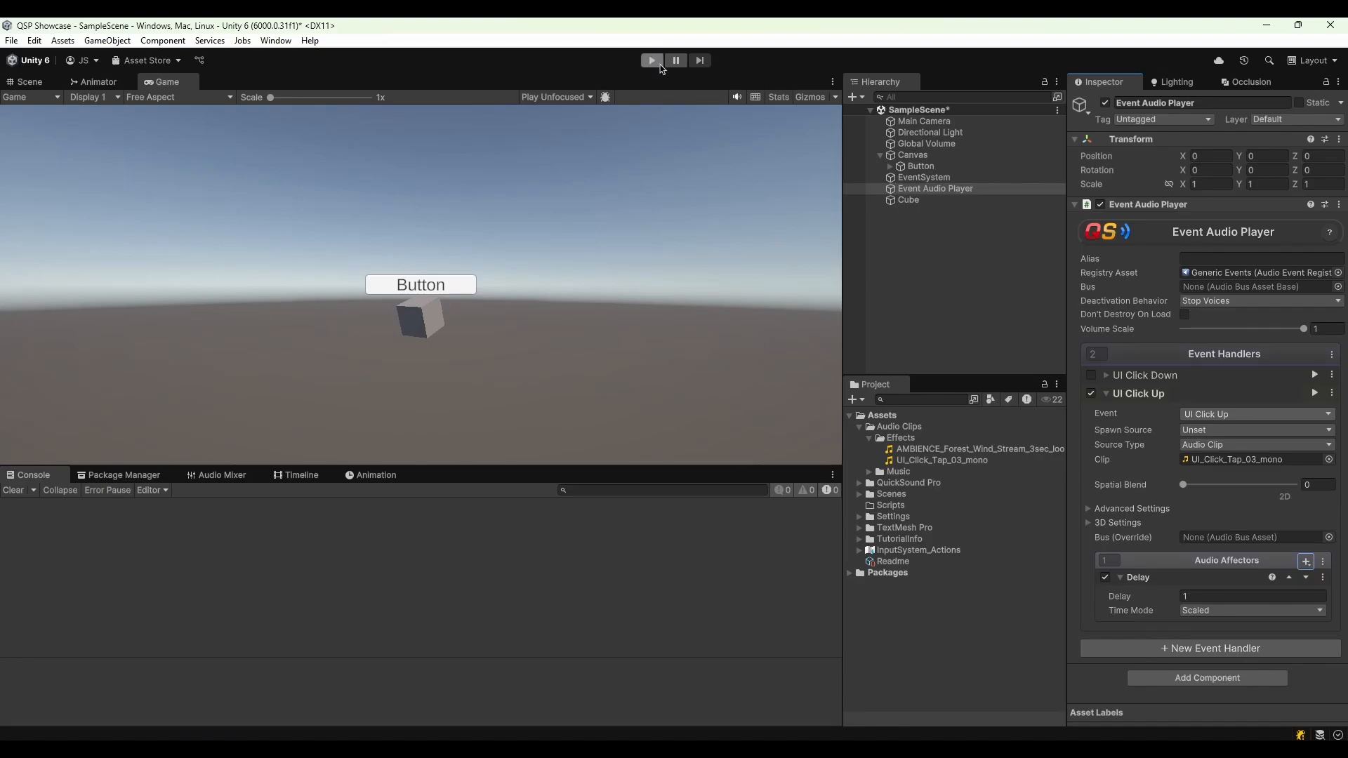
Run the scene, trigger the UI button twice to hear the delayed click sound, and stop the scene
click(652, 60)
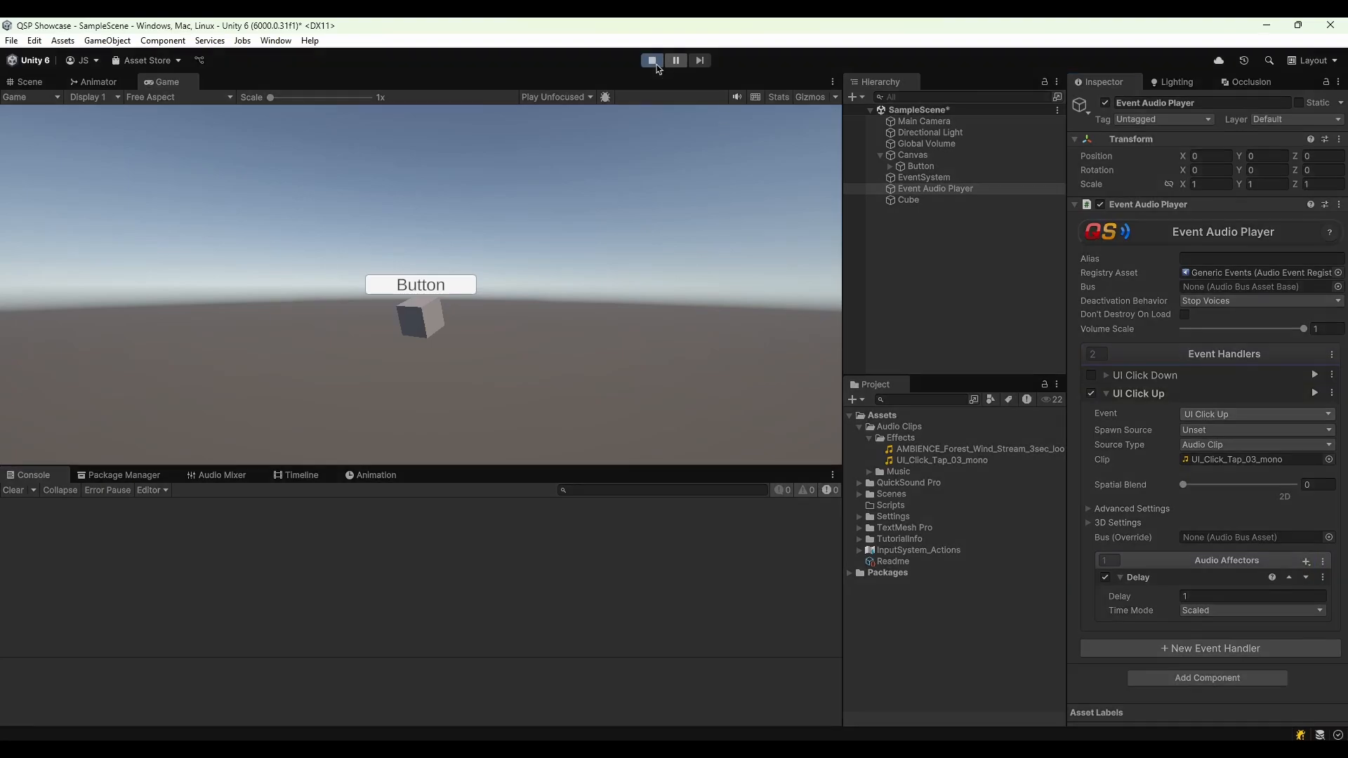
click(419, 291)
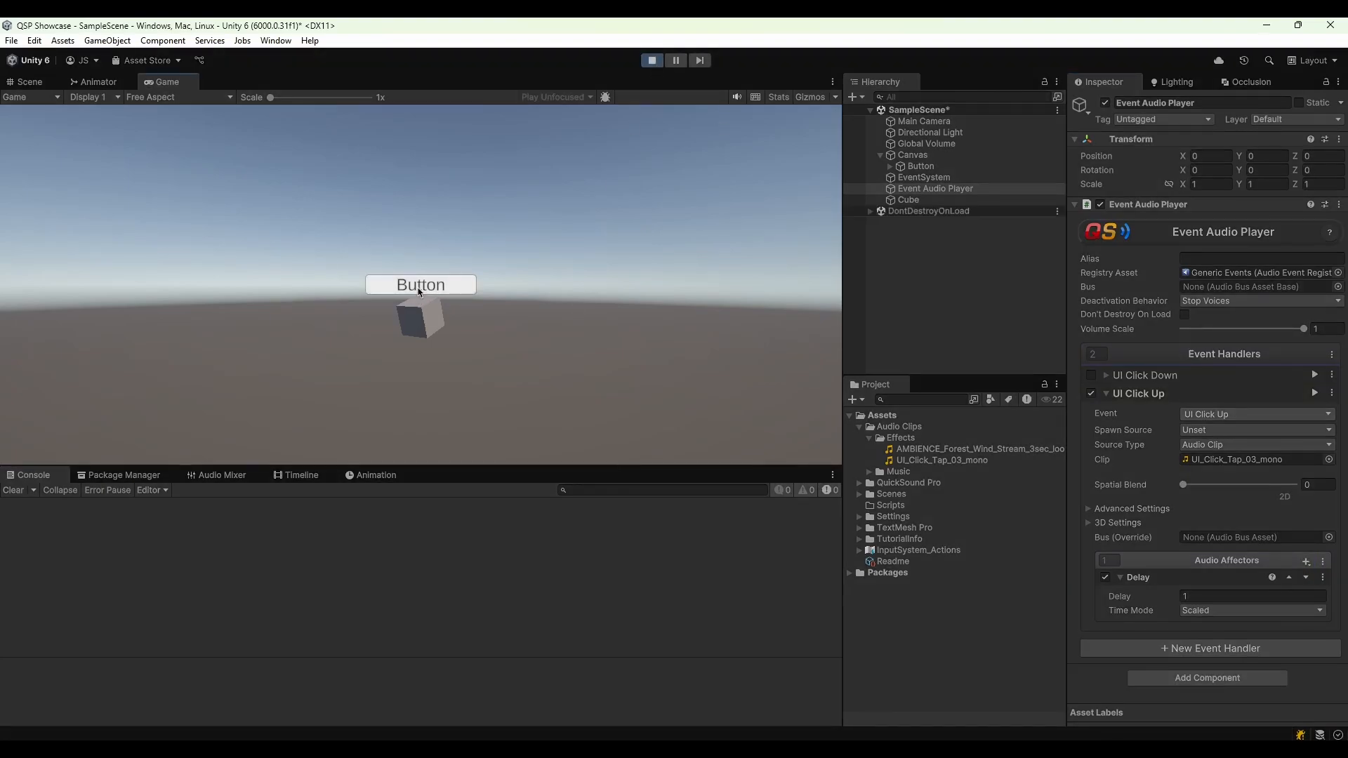
click(432, 291)
click(652, 61)
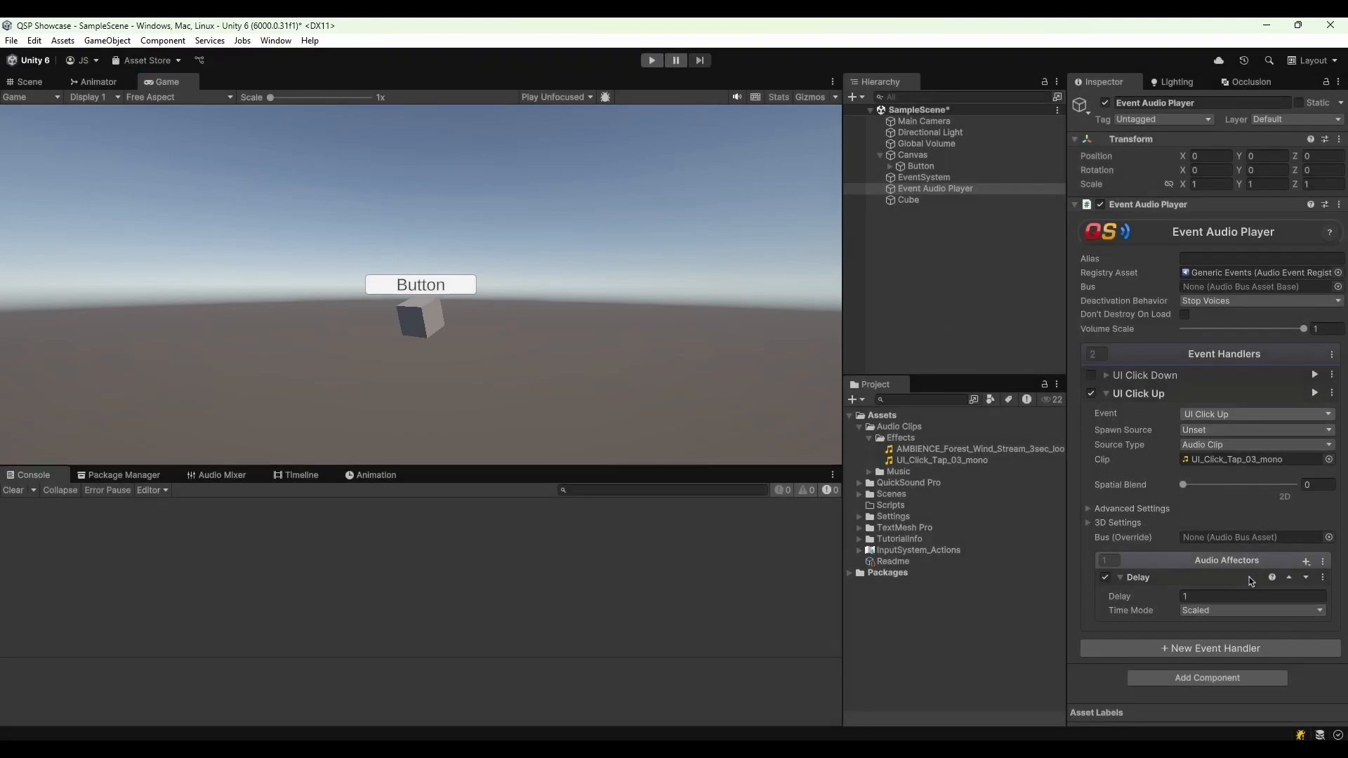
Replace the Delay affector on UI Click Up with a Timescale Pitch affector and read its help description
right_click(1250, 580)
click(1249, 676)
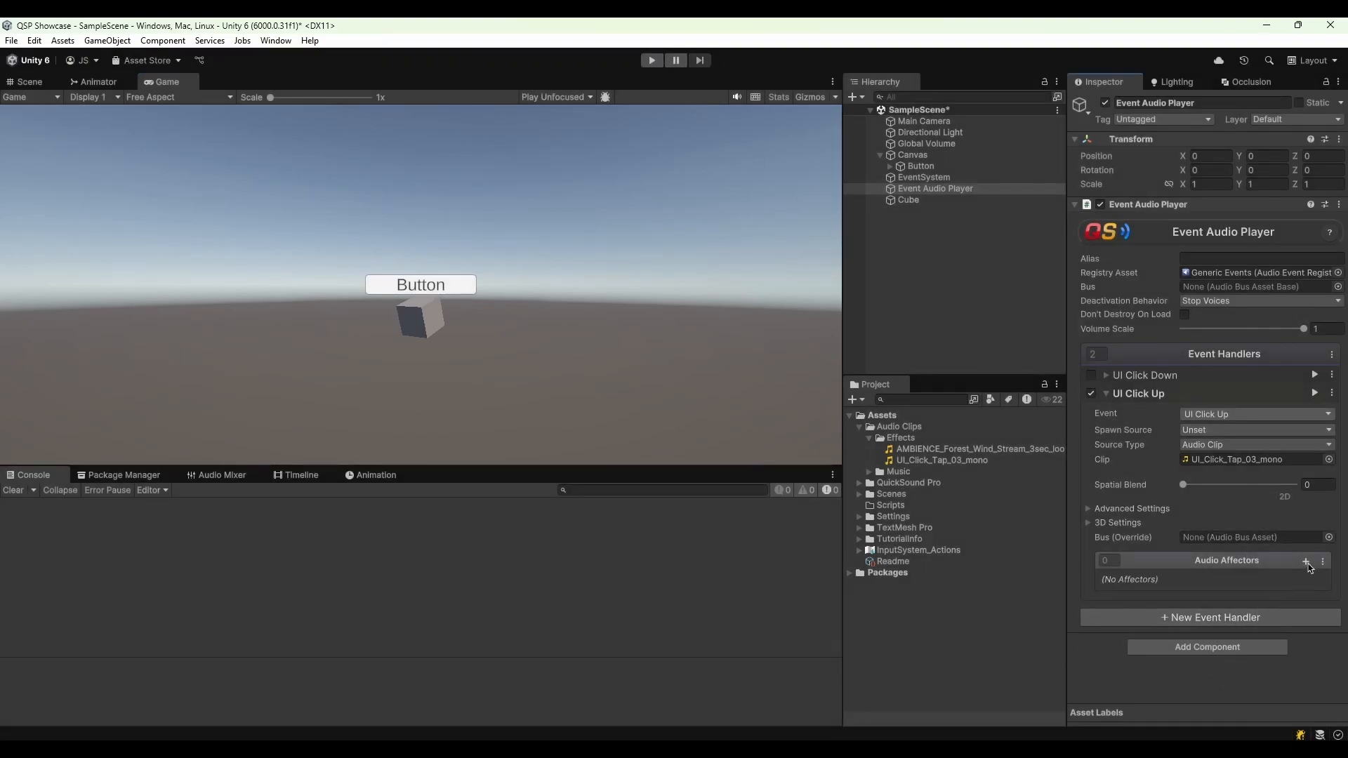
click(1307, 563)
mouse_move(1257, 611)
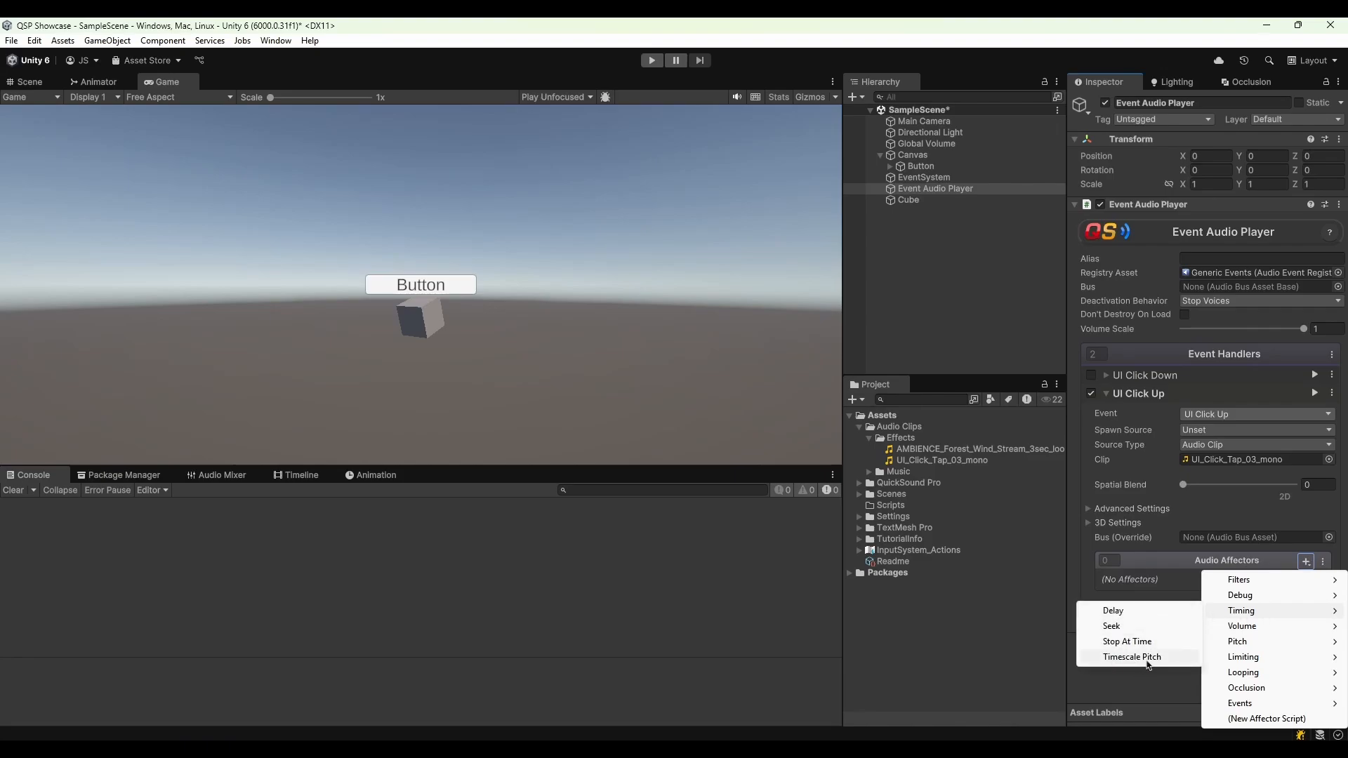
click(1148, 661)
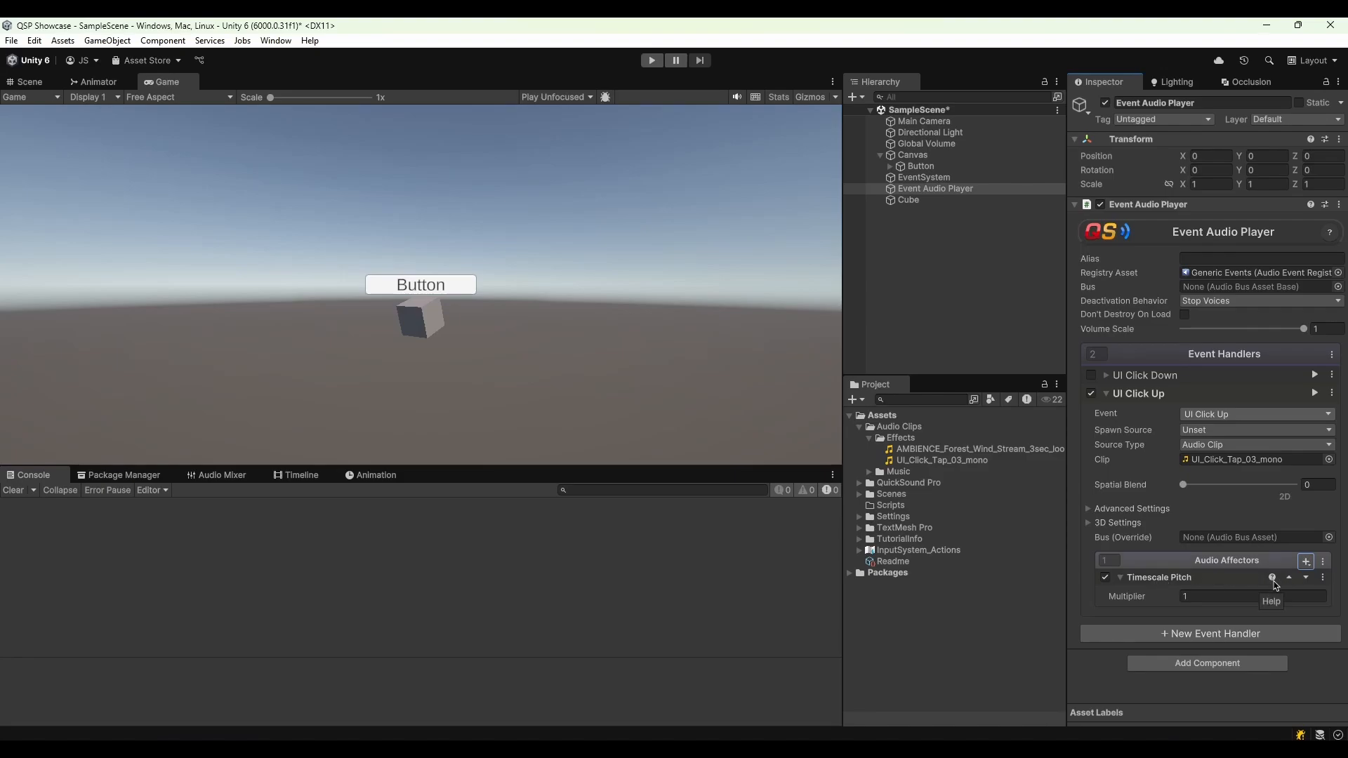
click(1272, 578)
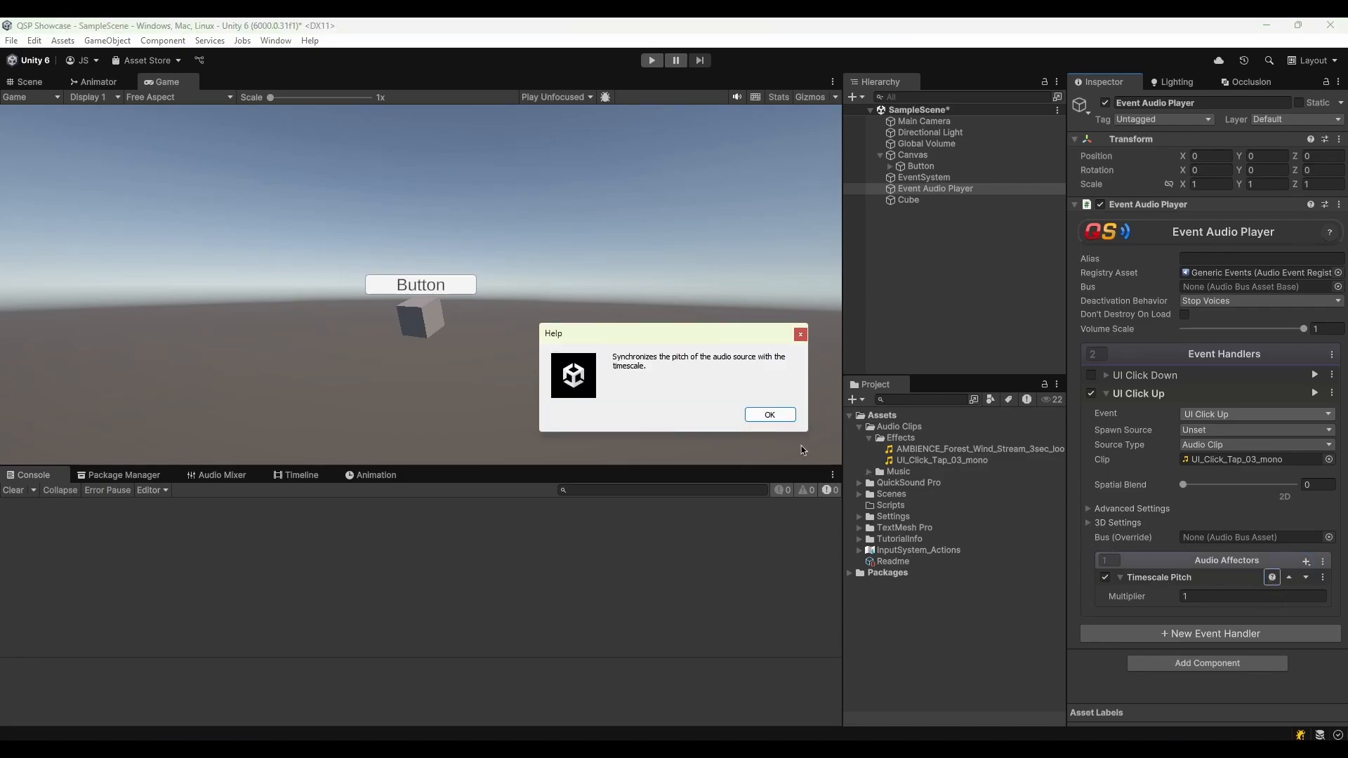
click(770, 415)
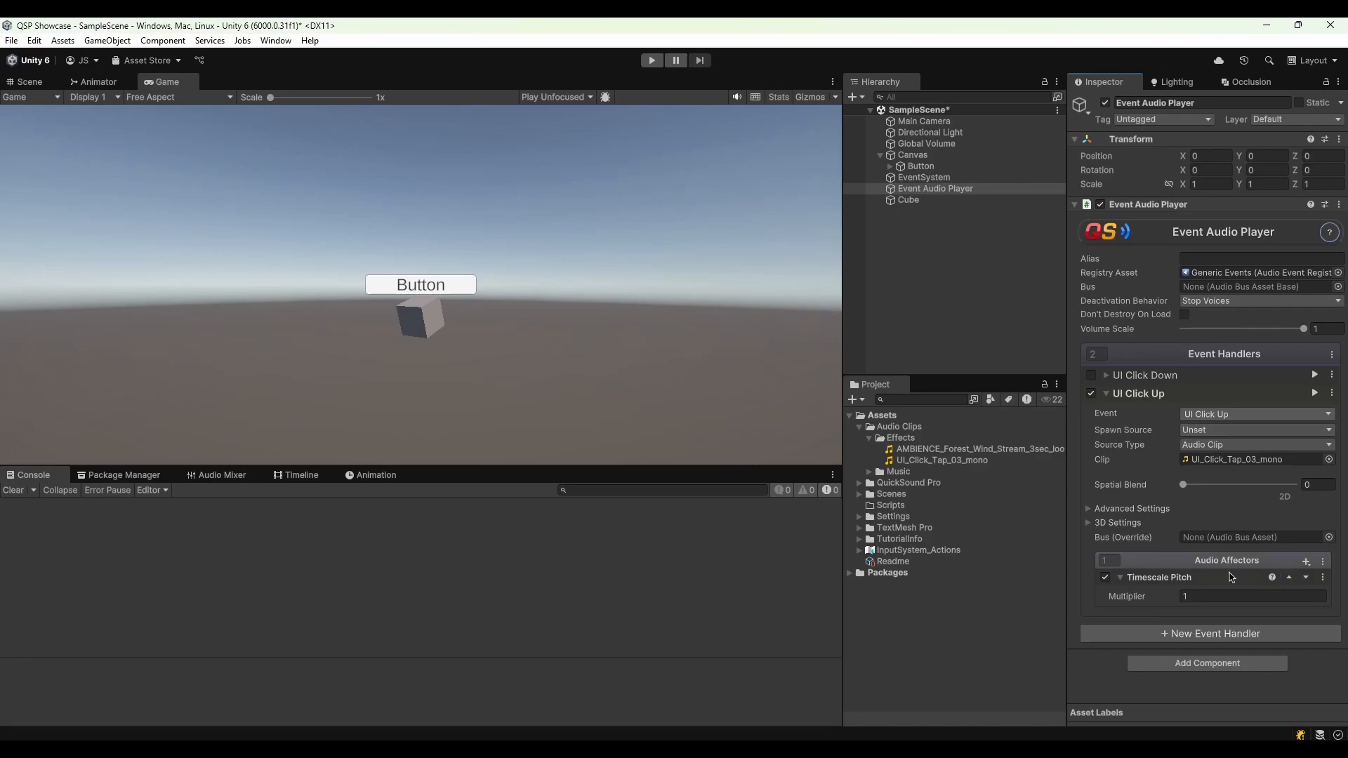
Replace the Timescale Pitch affector with a Console Log affector, turning off Log On Prepared and Log On Started
right_click(1230, 577)
click(1245, 670)
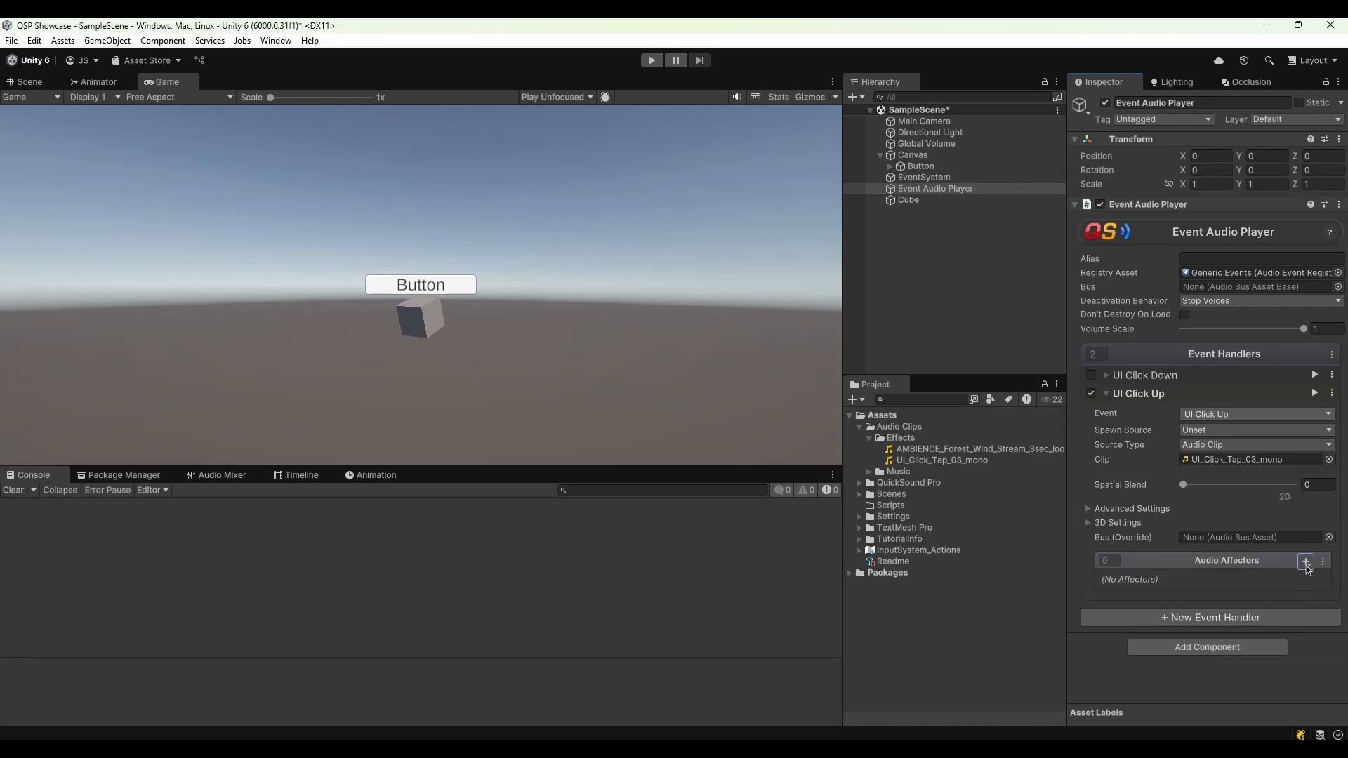
click(1306, 561)
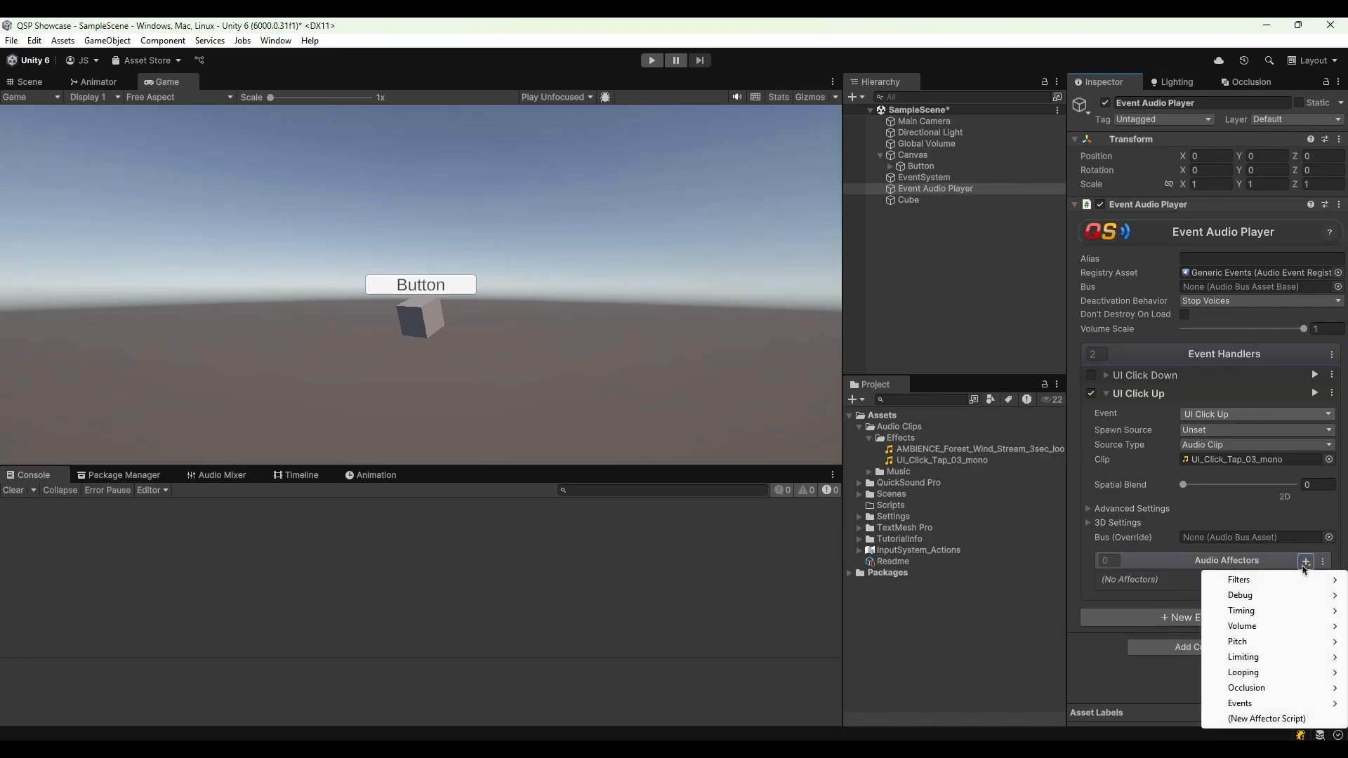
mouse_move(1253, 595)
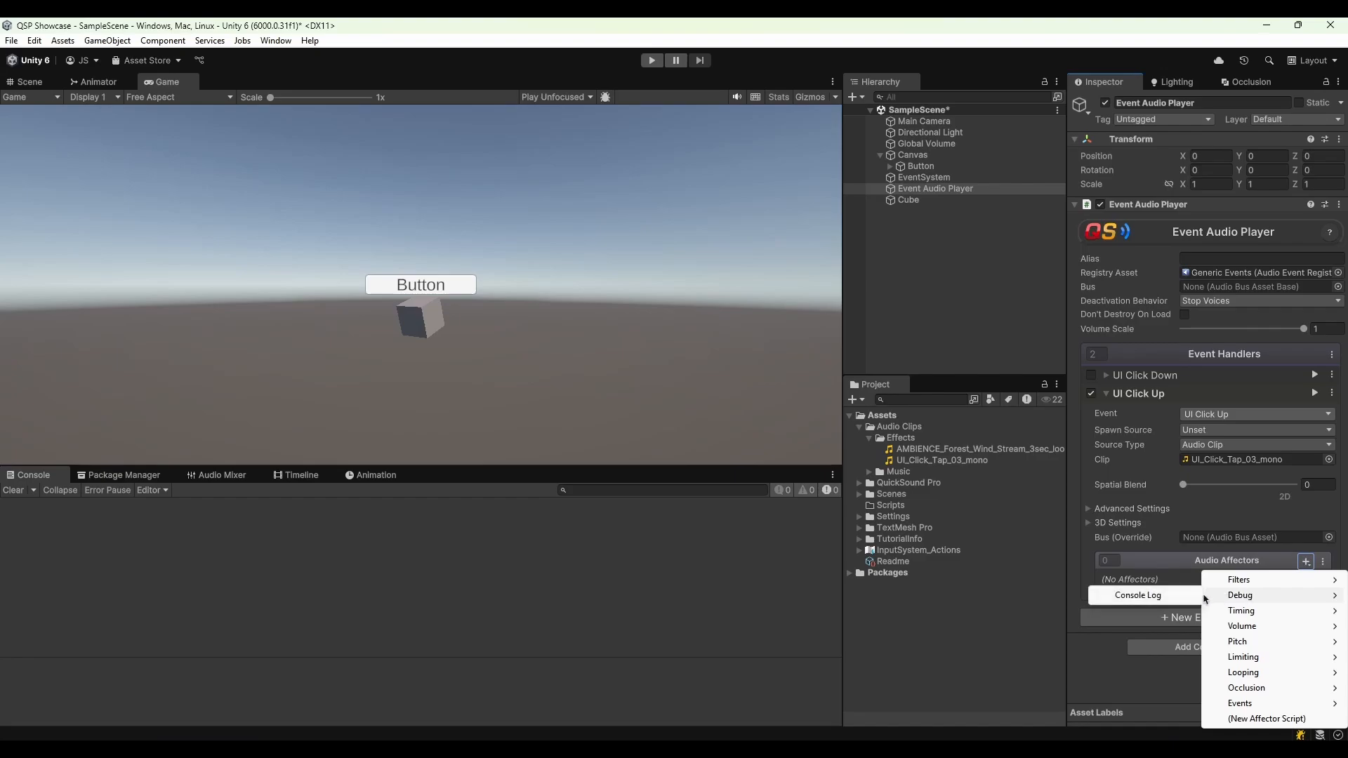
click(1180, 596)
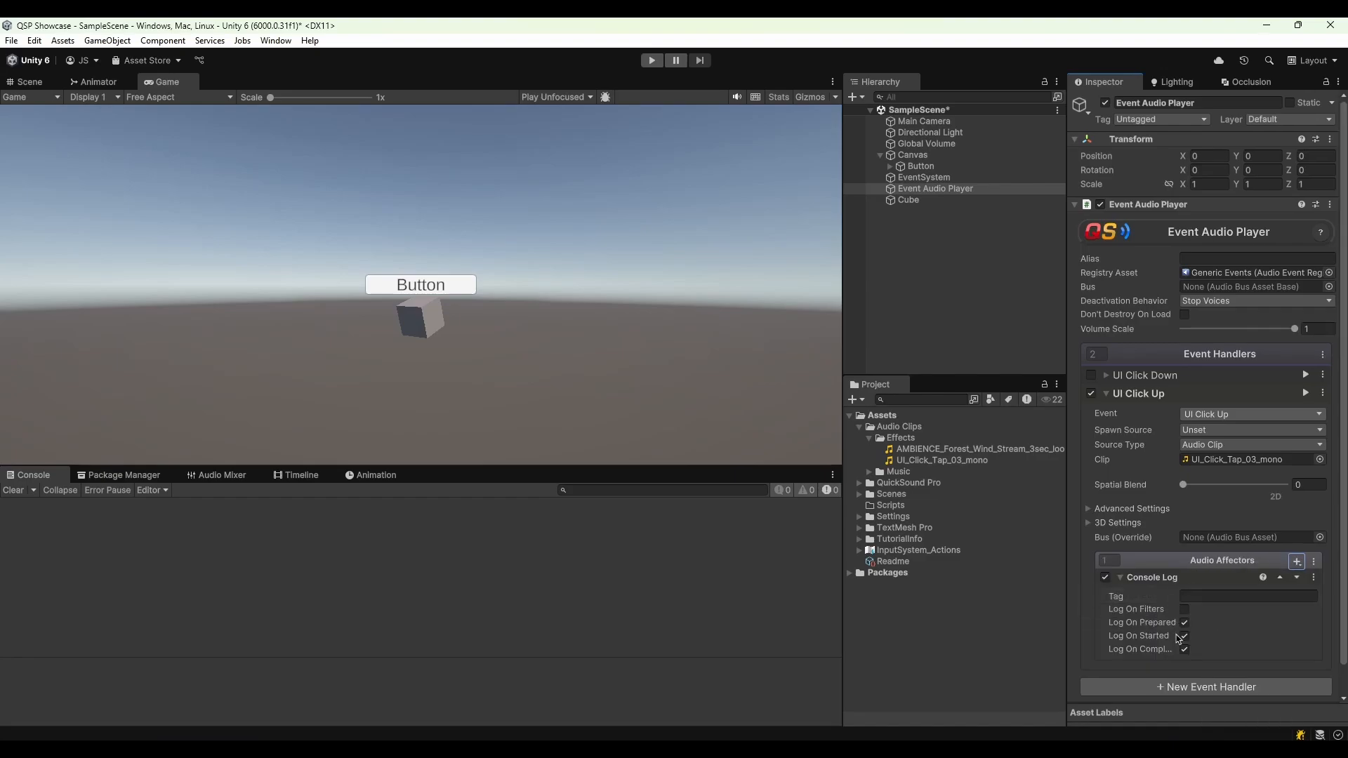
click(1185, 622)
click(1184, 636)
Run the scene, trigger the UI button to check the console logging, and stop the scene
click(651, 60)
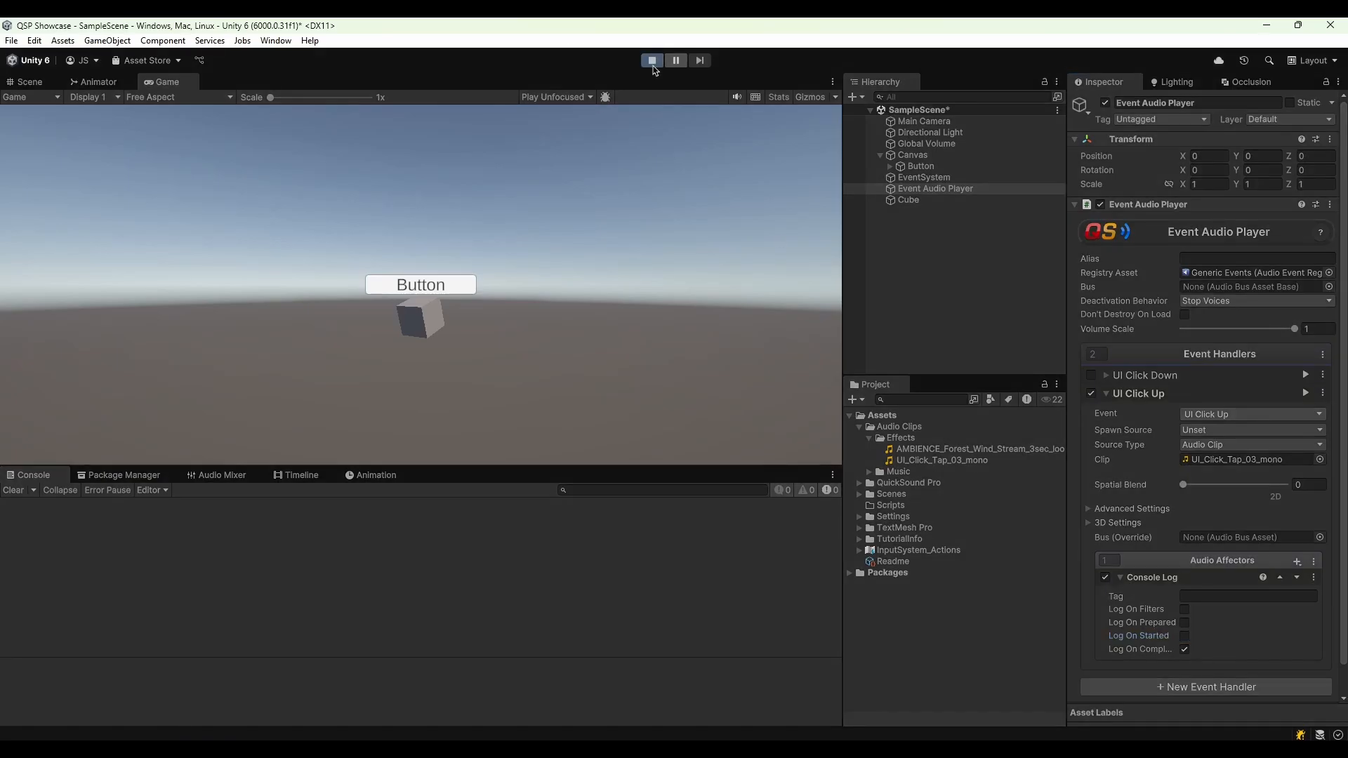
click(438, 290)
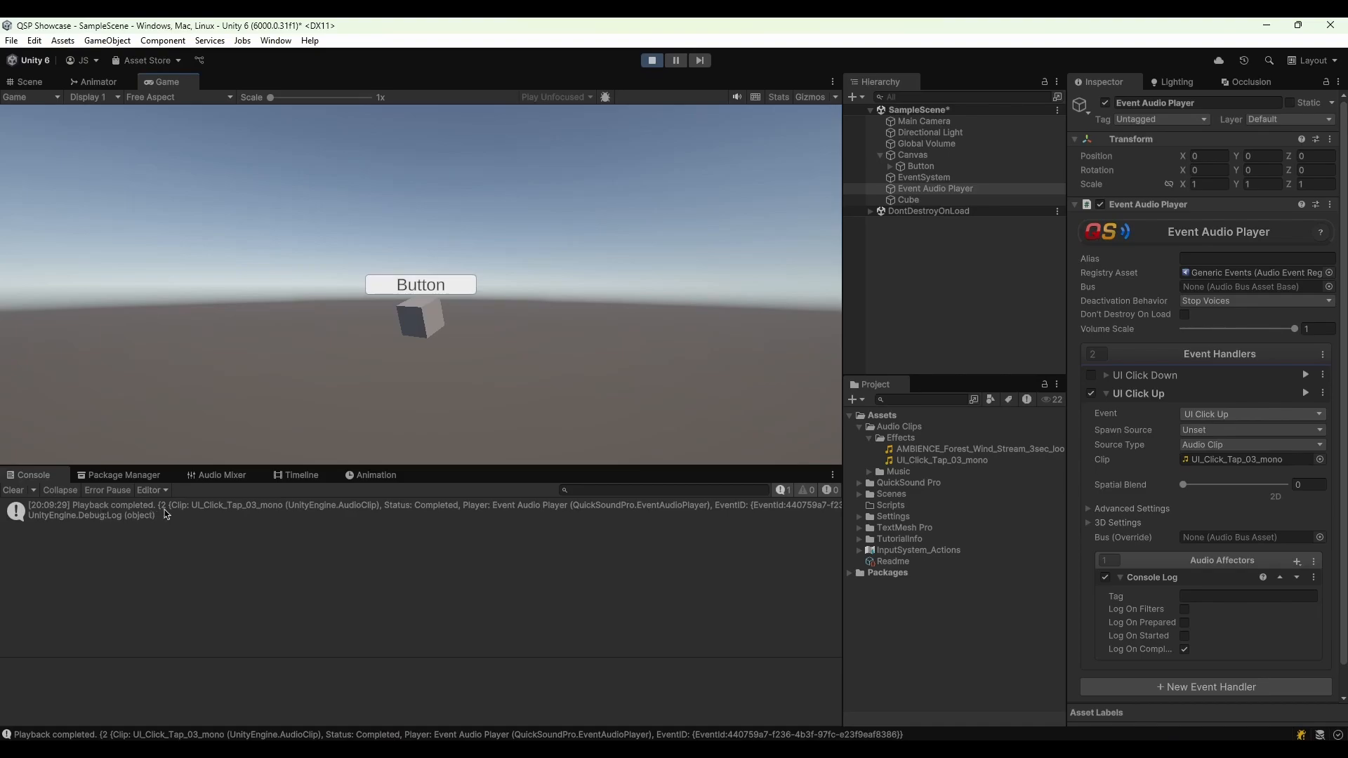
click(652, 61)
Add a Listener Distance Limit affector to UI Click Up in place of Console Log, and delete it again
mouse_move(1244, 658)
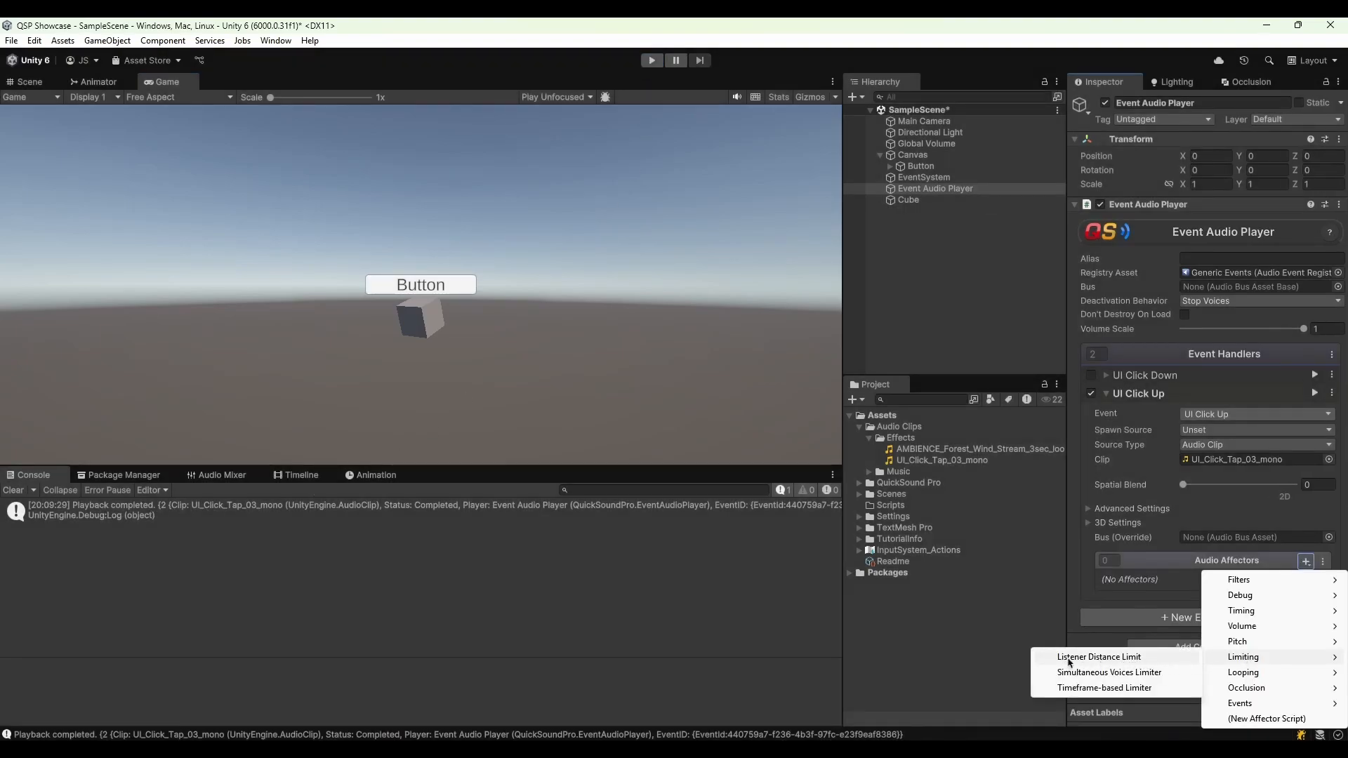
click(1116, 660)
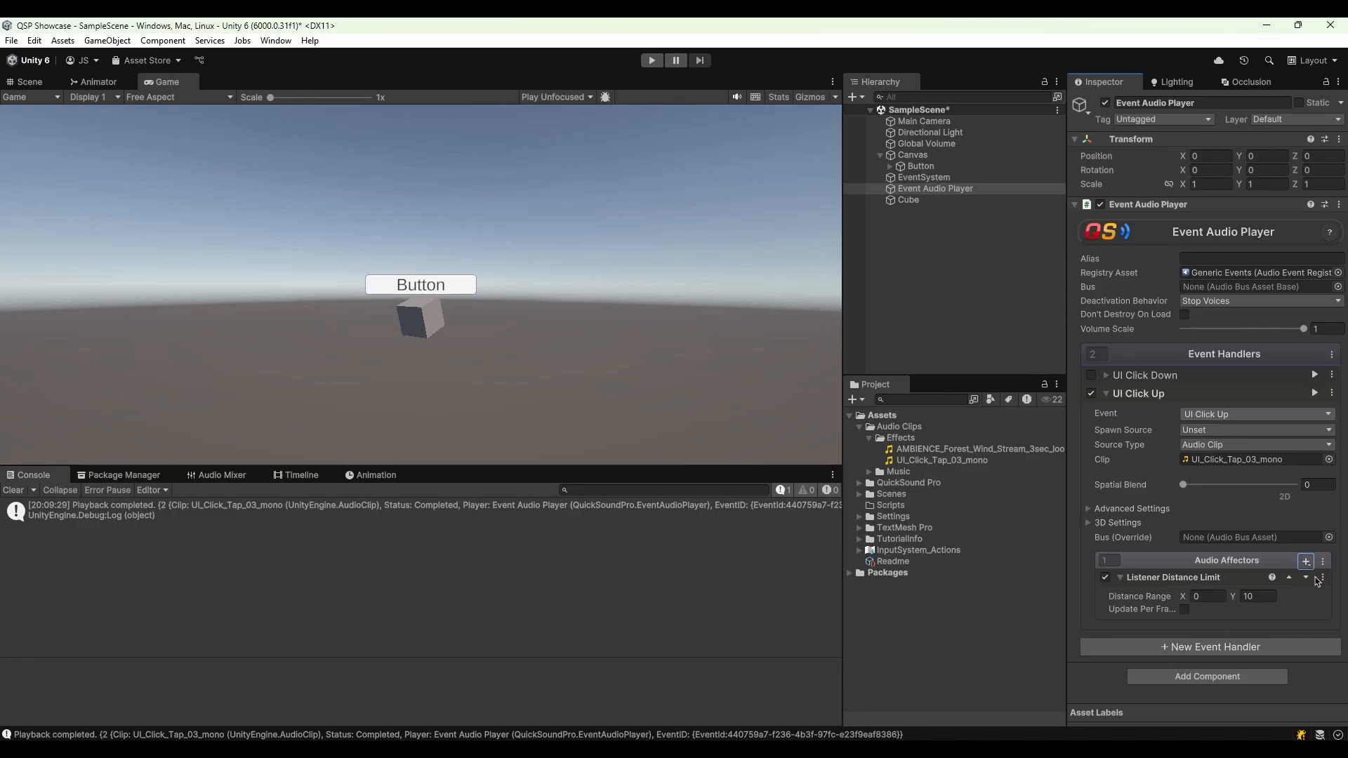
click(1320, 579)
click(1260, 640)
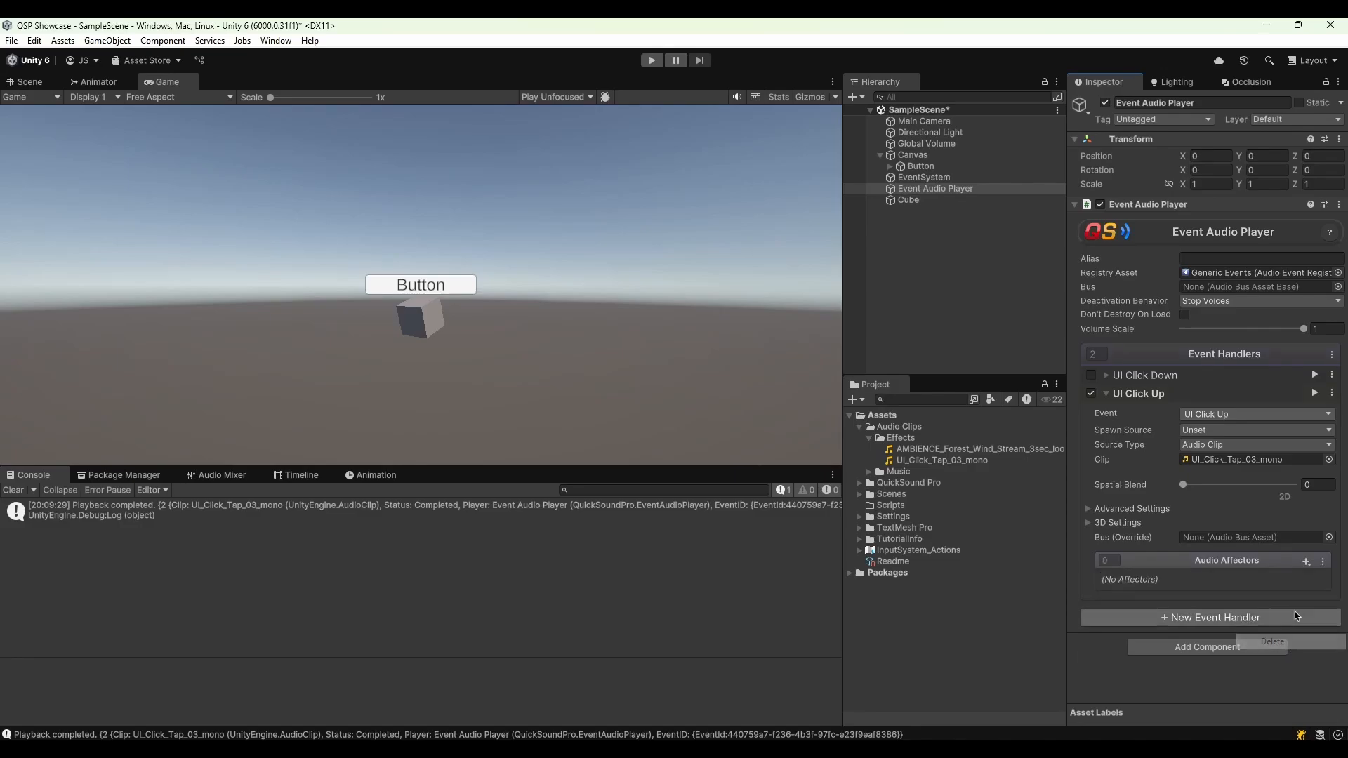
Add a Simultaneous Voices Limiter affector to the UI Click Up handler and delete it again
click(1306, 562)
mouse_move(1262, 660)
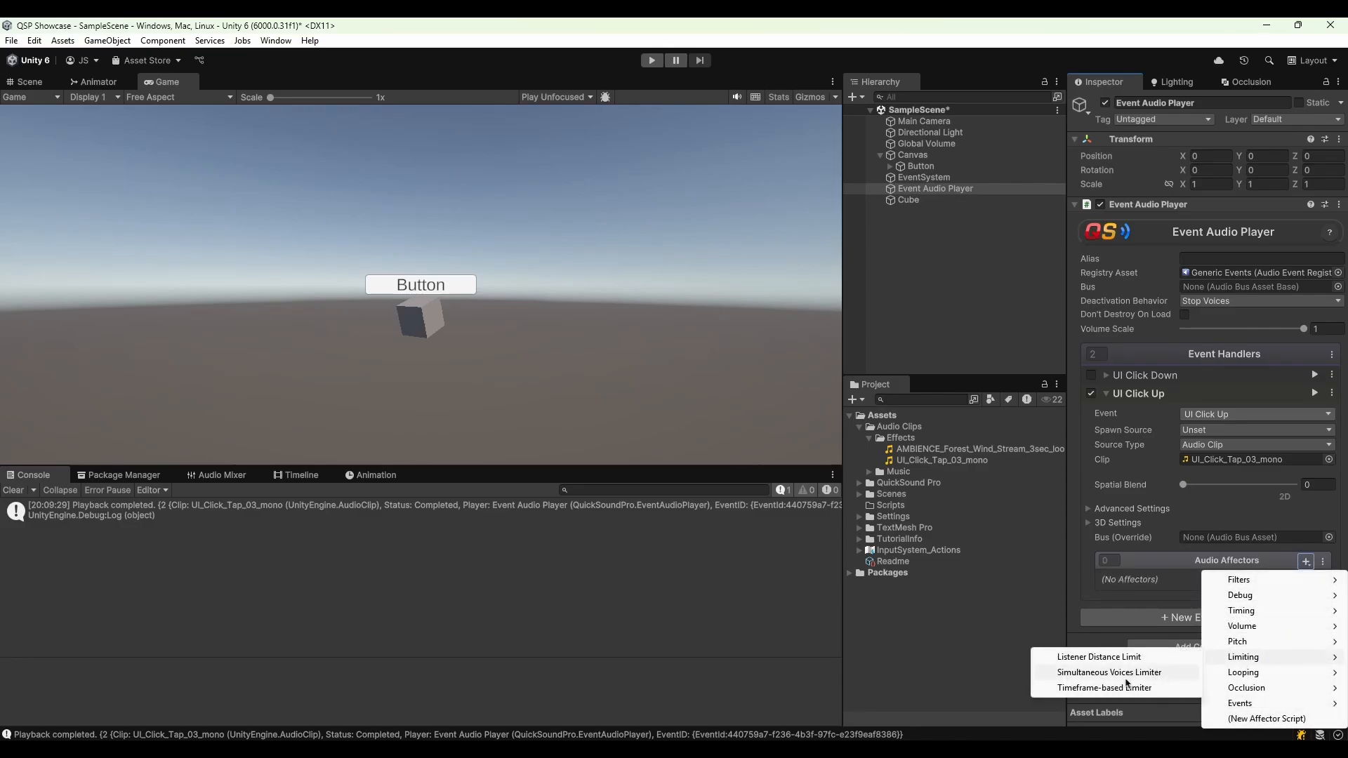
click(1156, 676)
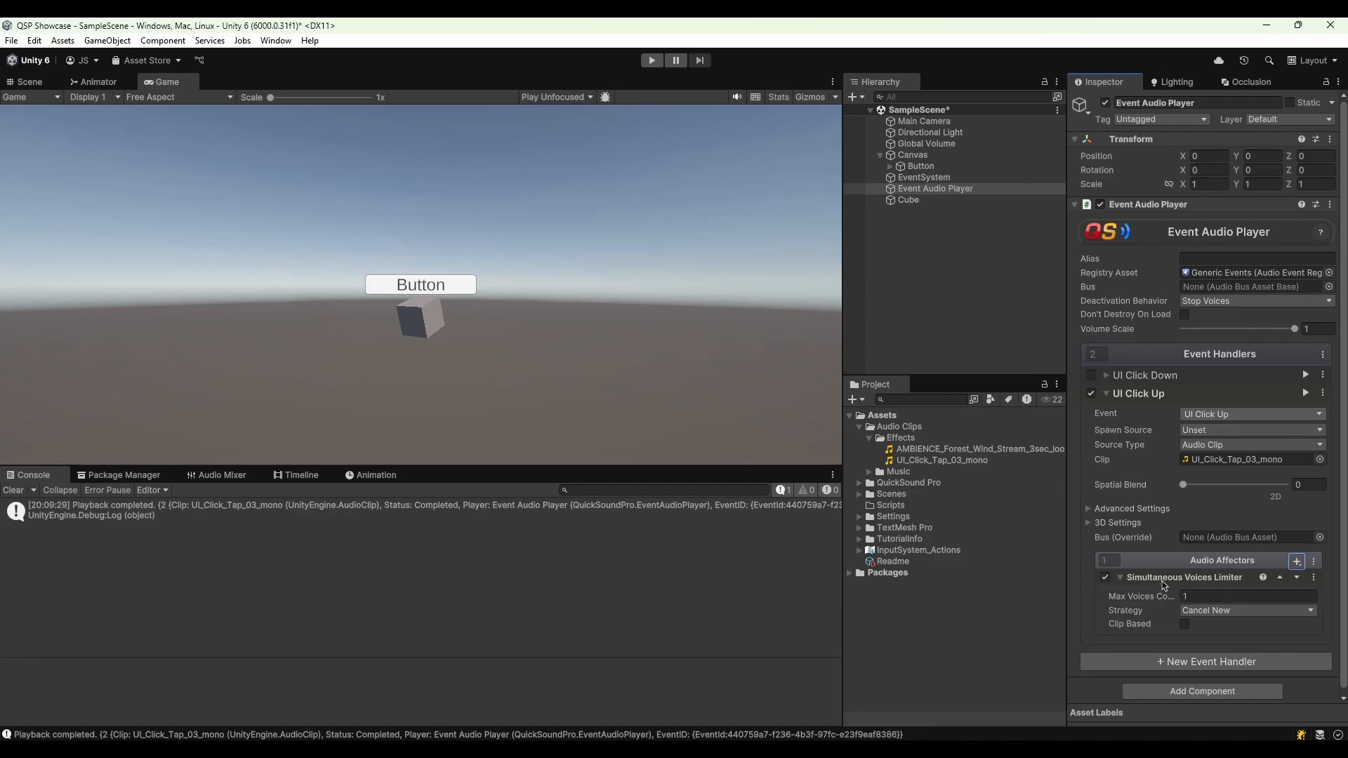
right_click(1161, 577)
click(1202, 678)
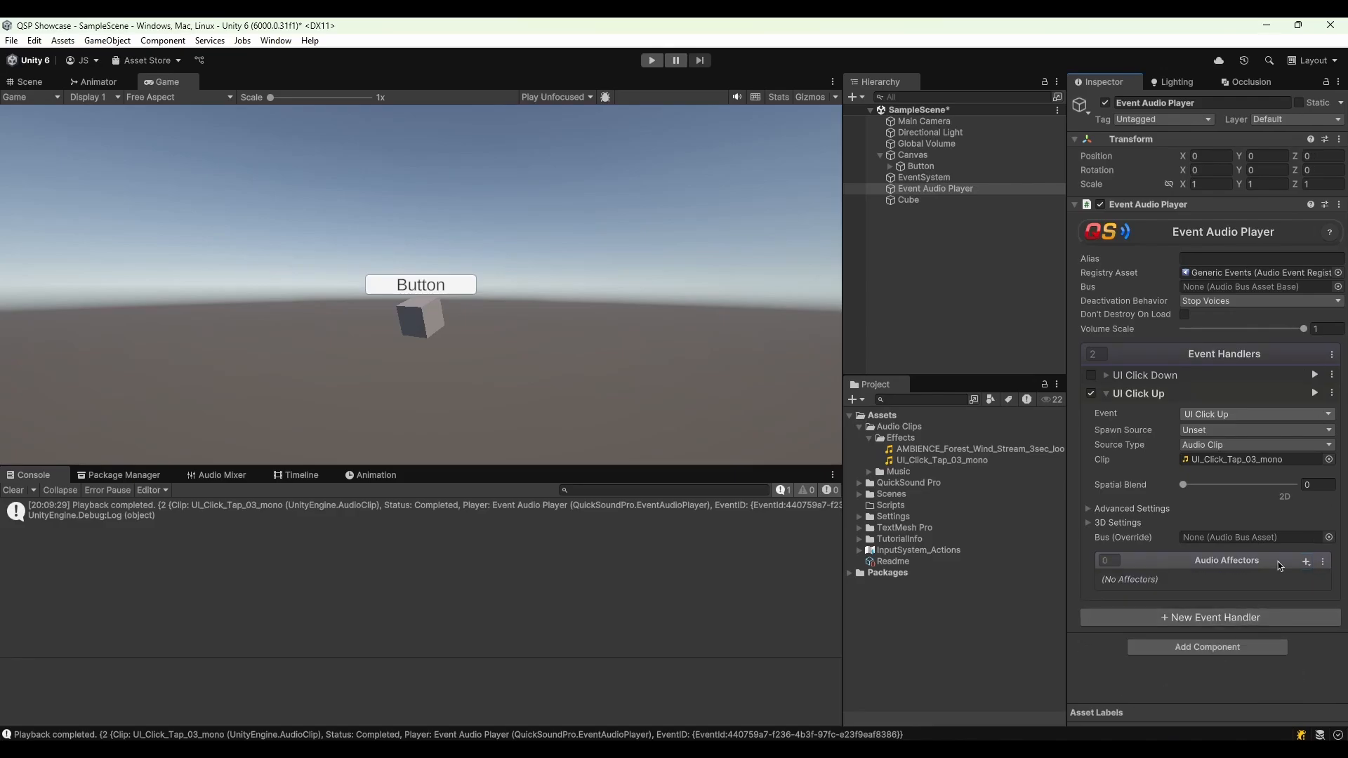
Add a Timeframe-based Limiter affector to the UI Click Up handler and enable its Clip Based option
click(1306, 562)
mouse_move(1253, 657)
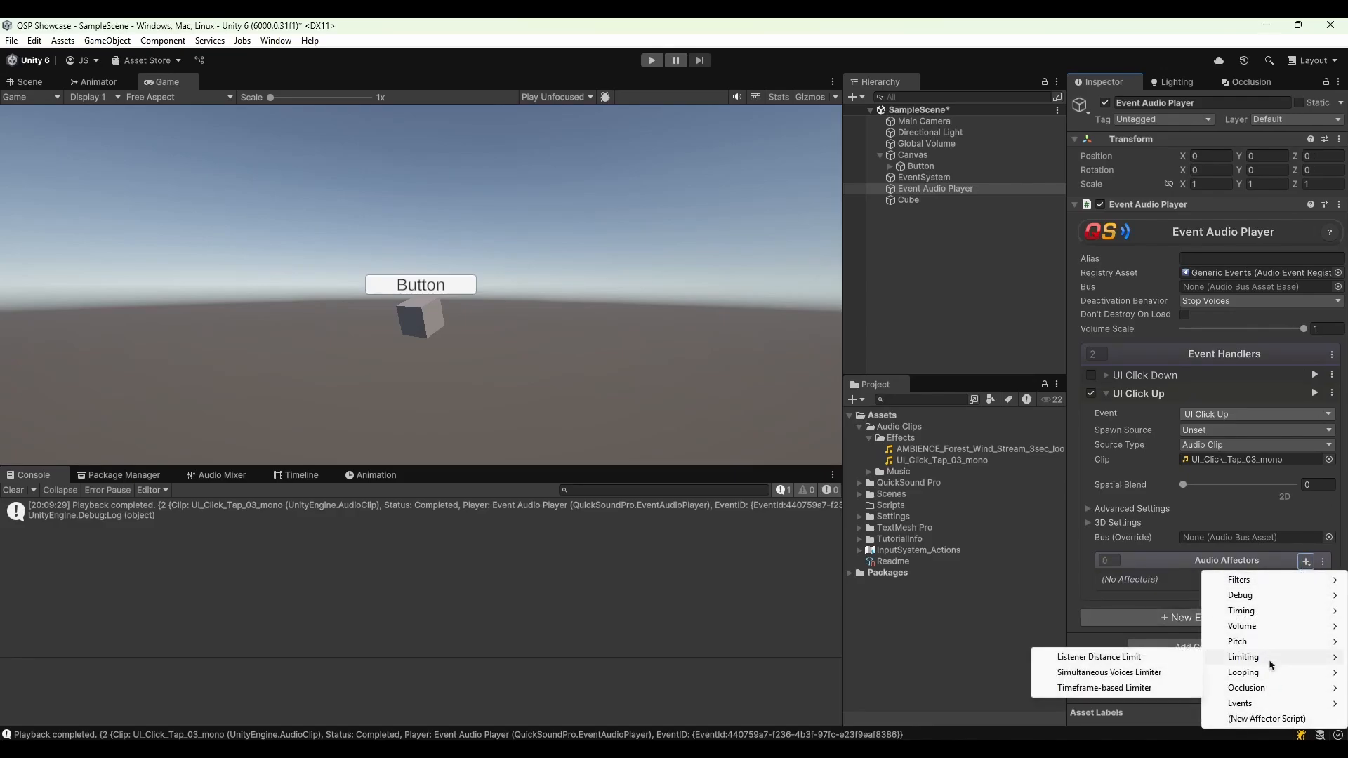
click(1132, 688)
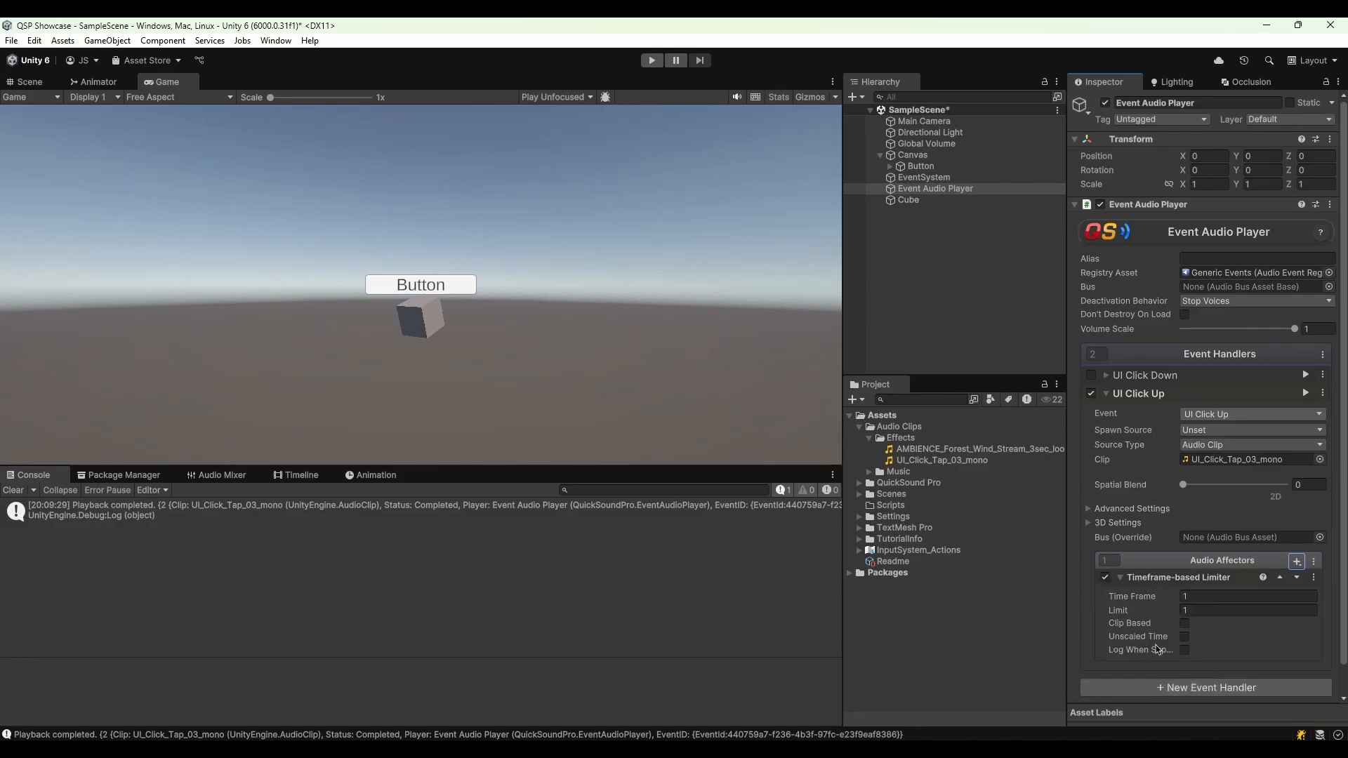
click(1192, 595)
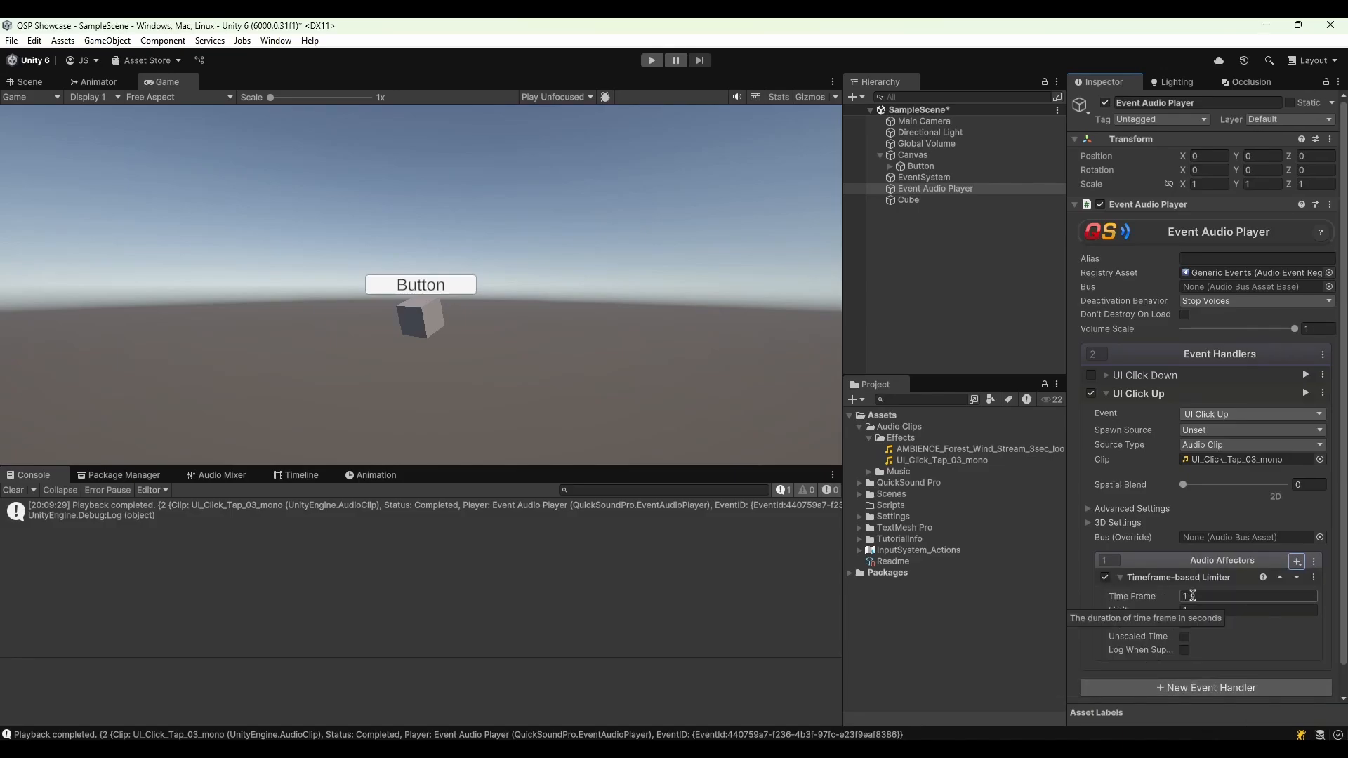
click(1193, 596)
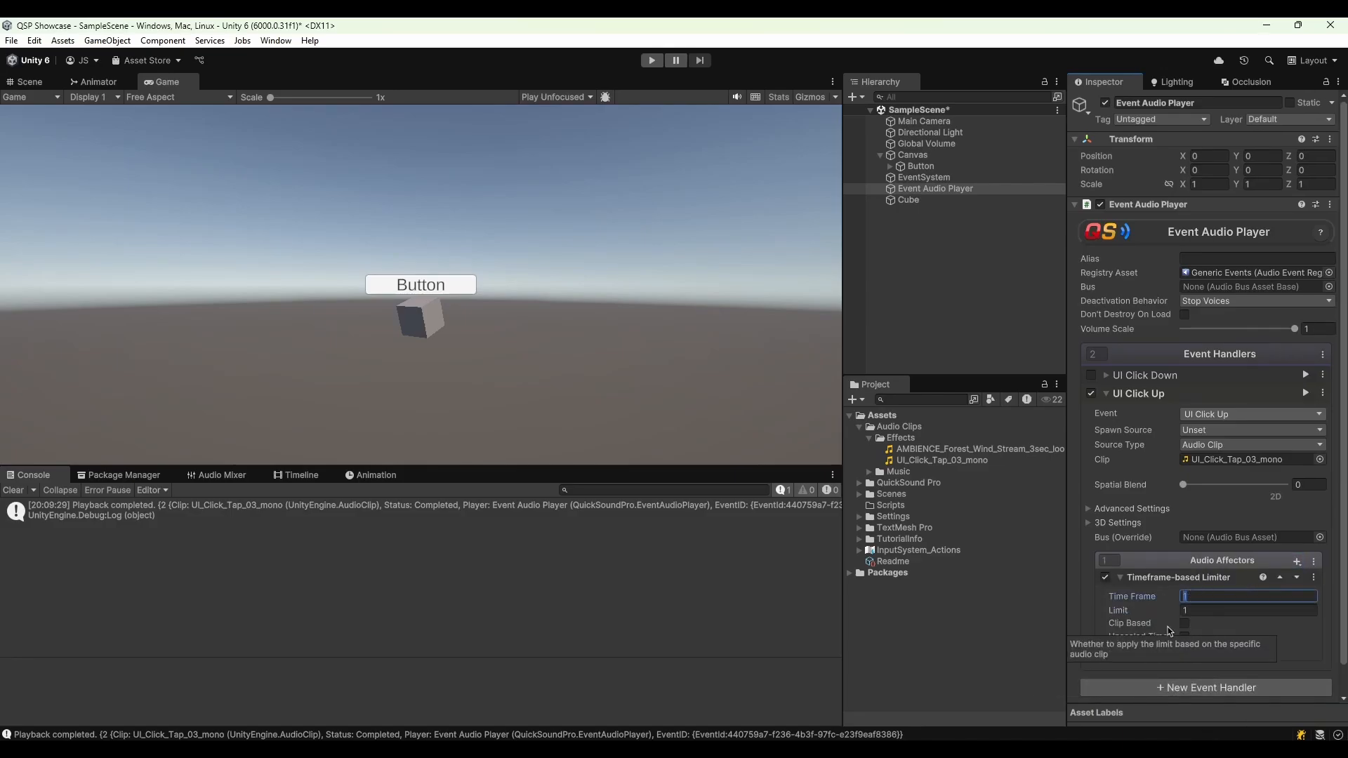
click(1131, 660)
click(1184, 623)
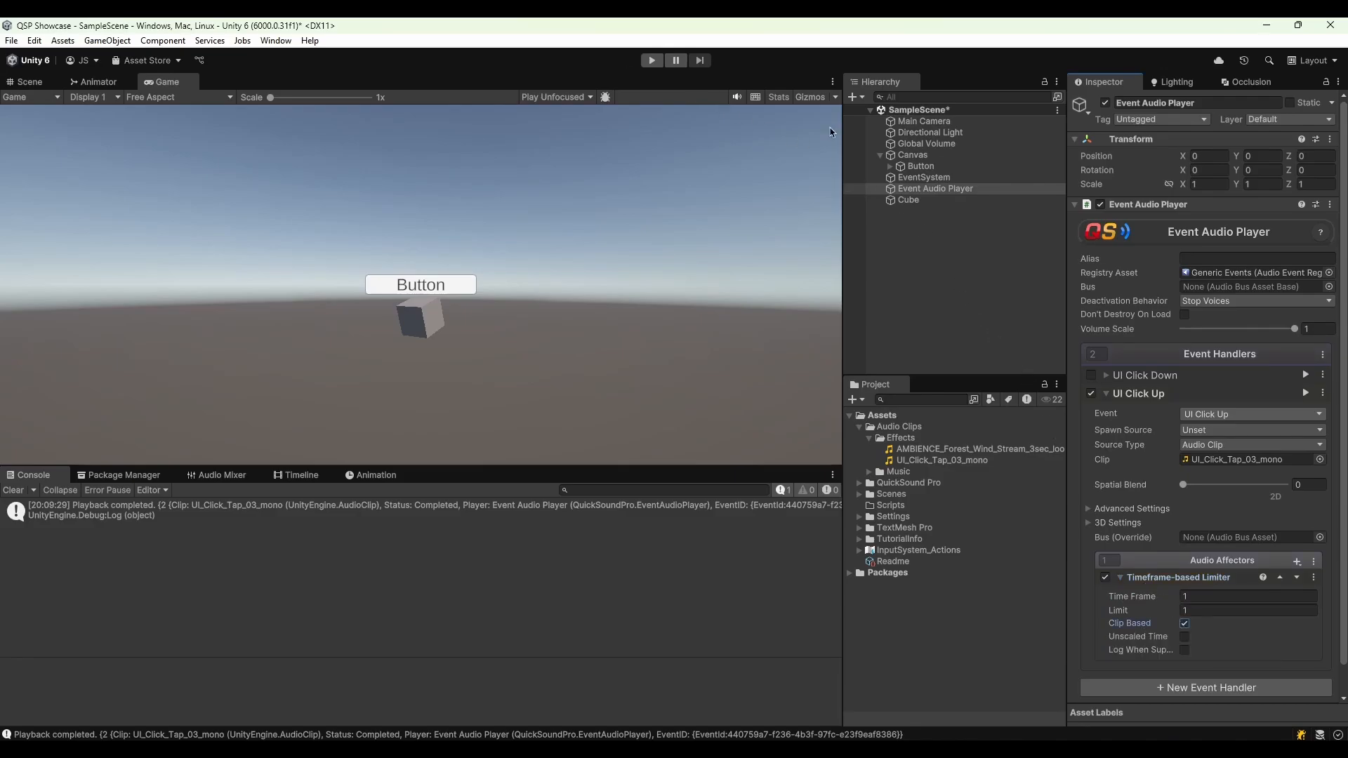
Enable the UI Click Down handler on the Event Audio Player
click(915, 157)
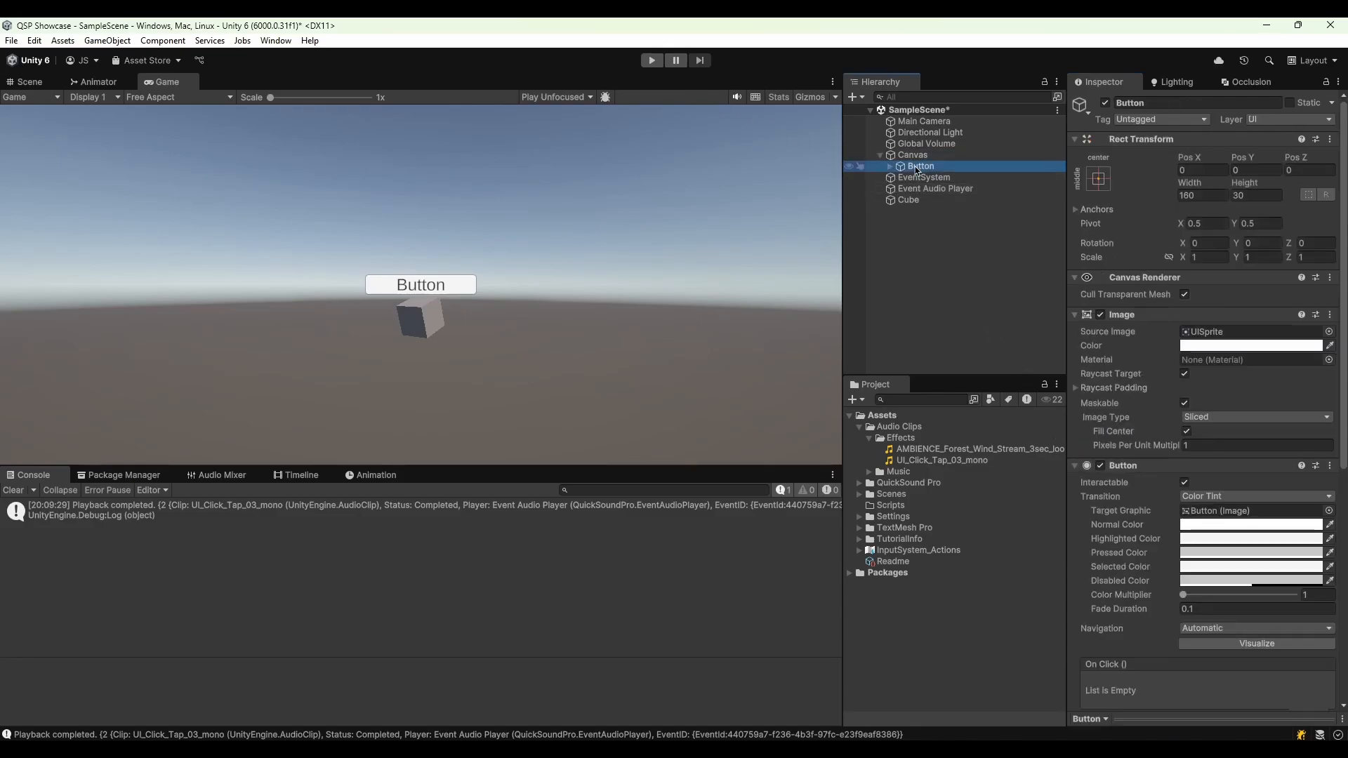
click(916, 190)
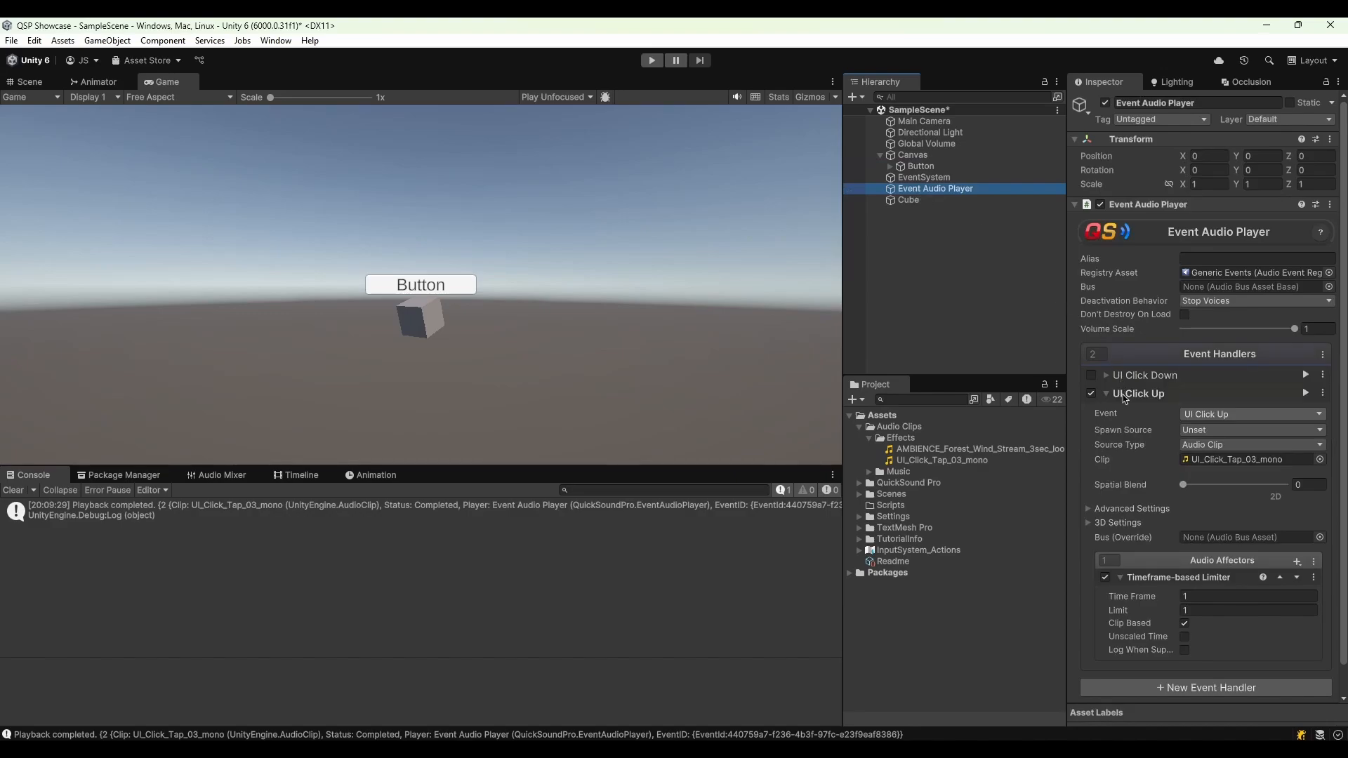
click(1091, 375)
Run the scene and test the limiter with the UI button, switching UI Click Down off for comparison during play
click(652, 60)
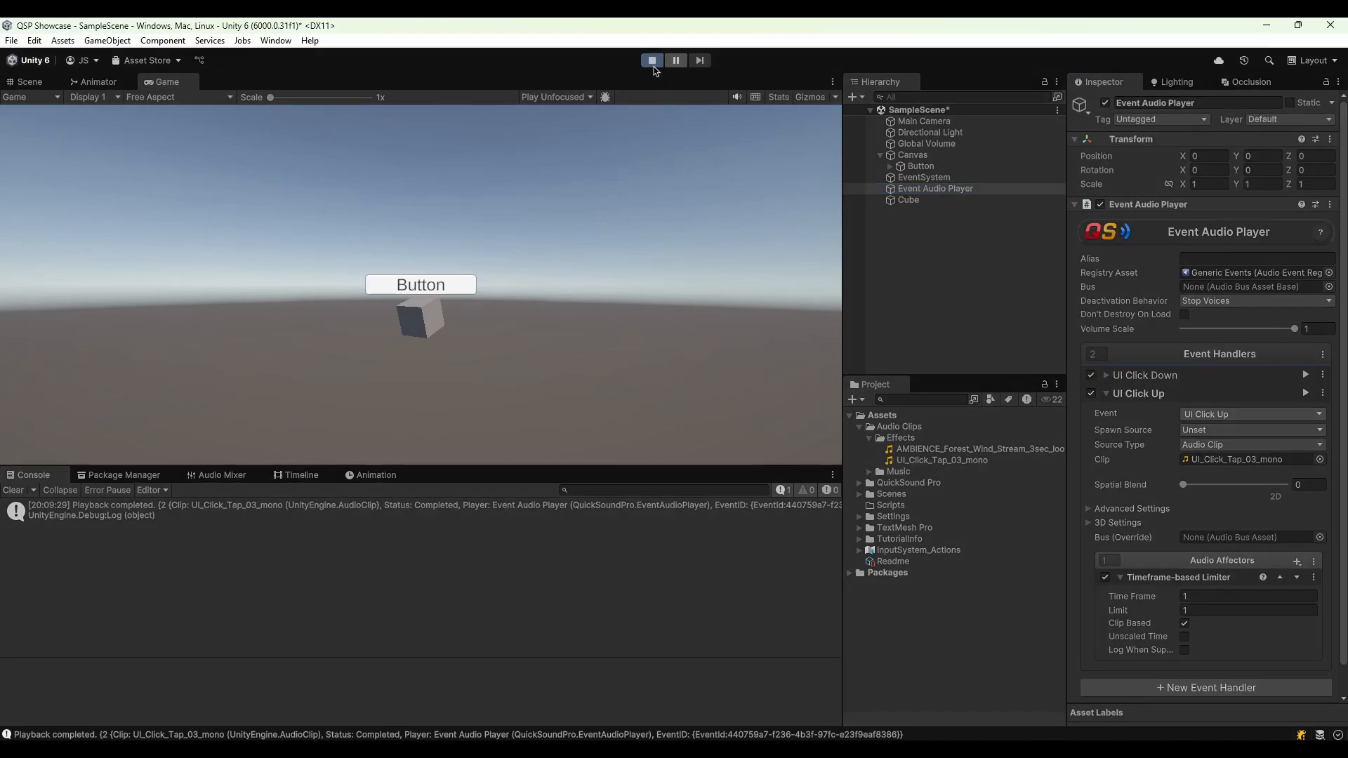
click(450, 286)
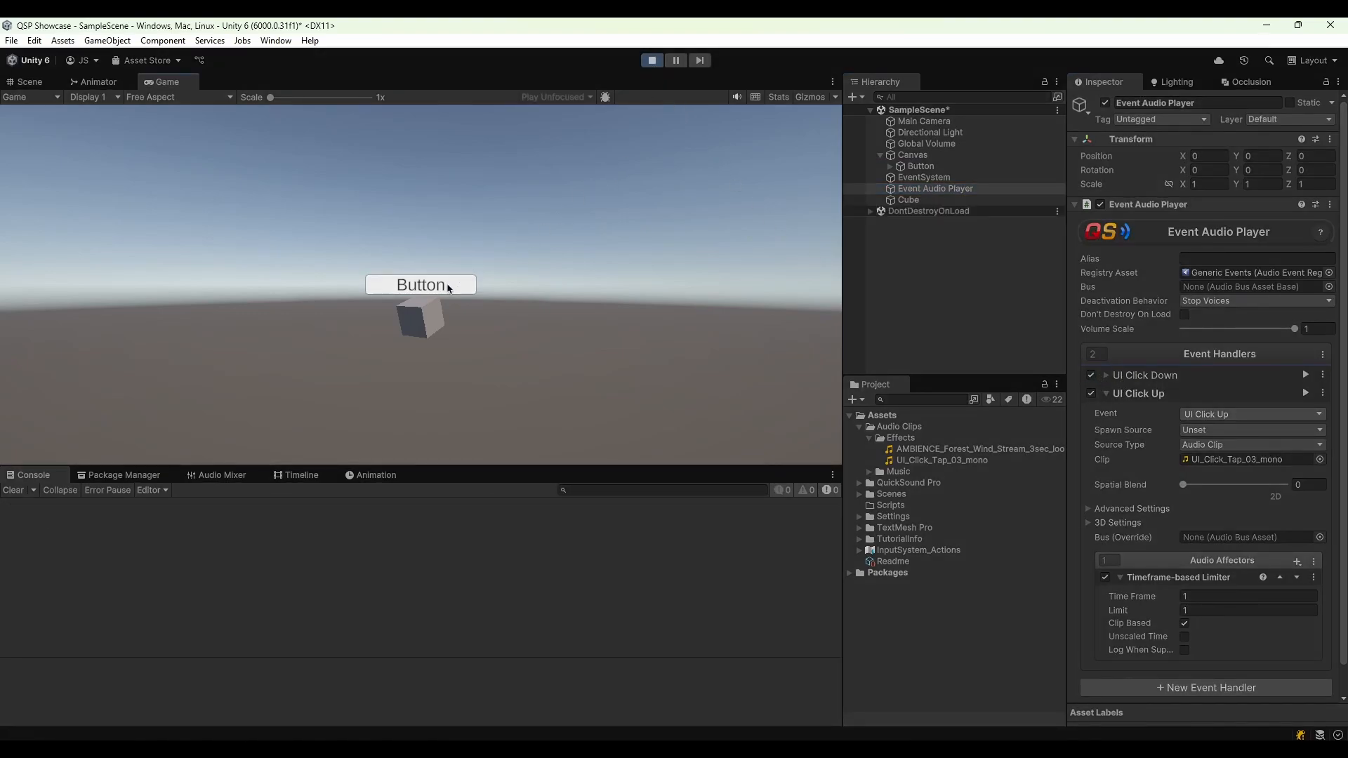
click(449, 287)
click(1091, 375)
click(439, 287)
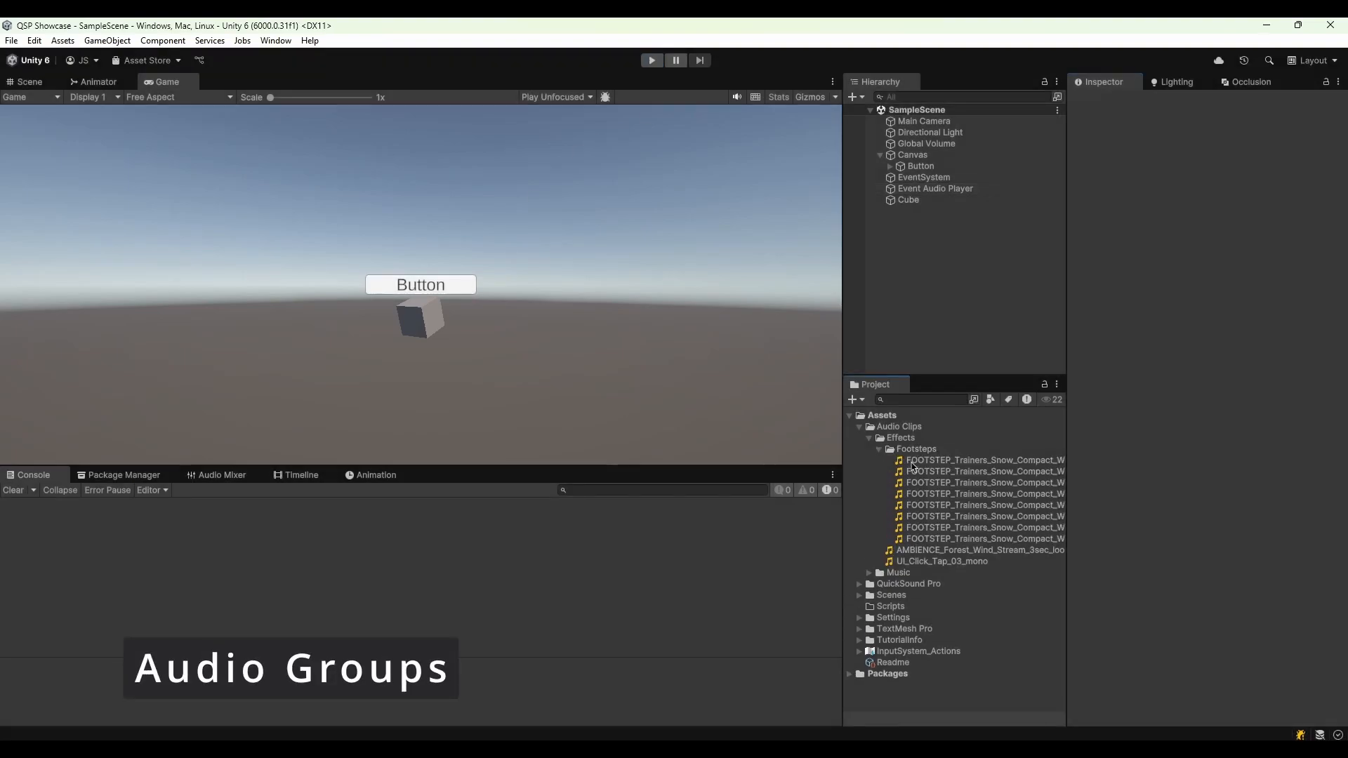
Create a QuickSound Pro audio group named Footsteps from the eight clips in the Footsteps folder
click(914, 463)
shift+click(922, 539)
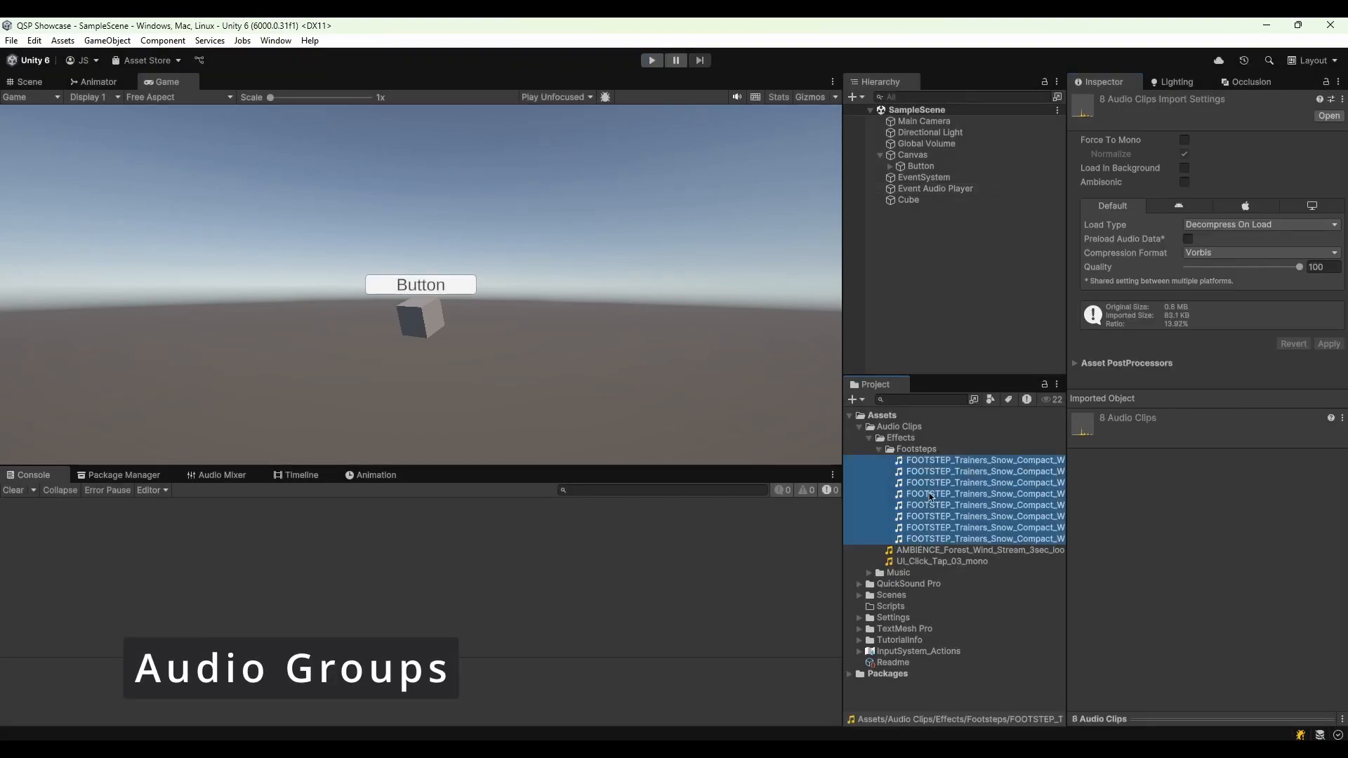
right_click(928, 491)
mouse_move(1004, 426)
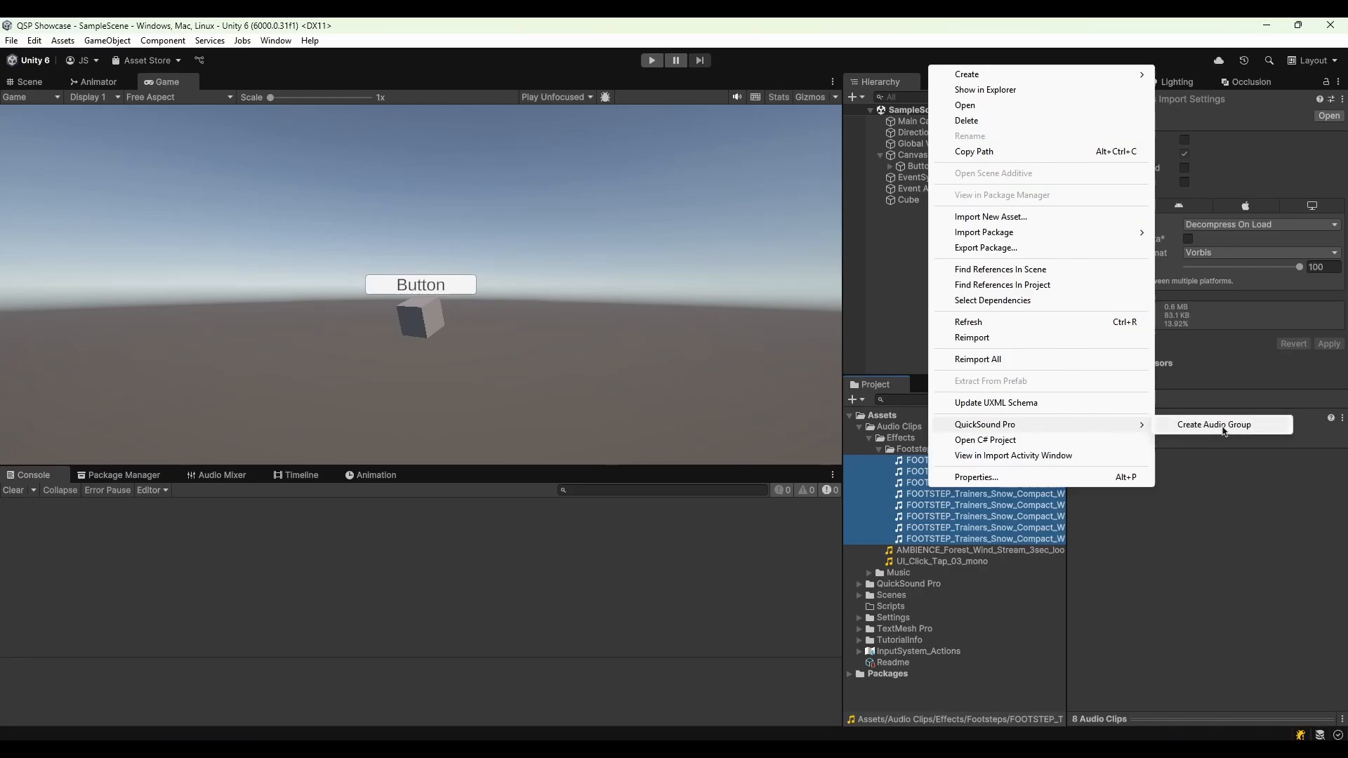
click(1223, 426)
text(F)
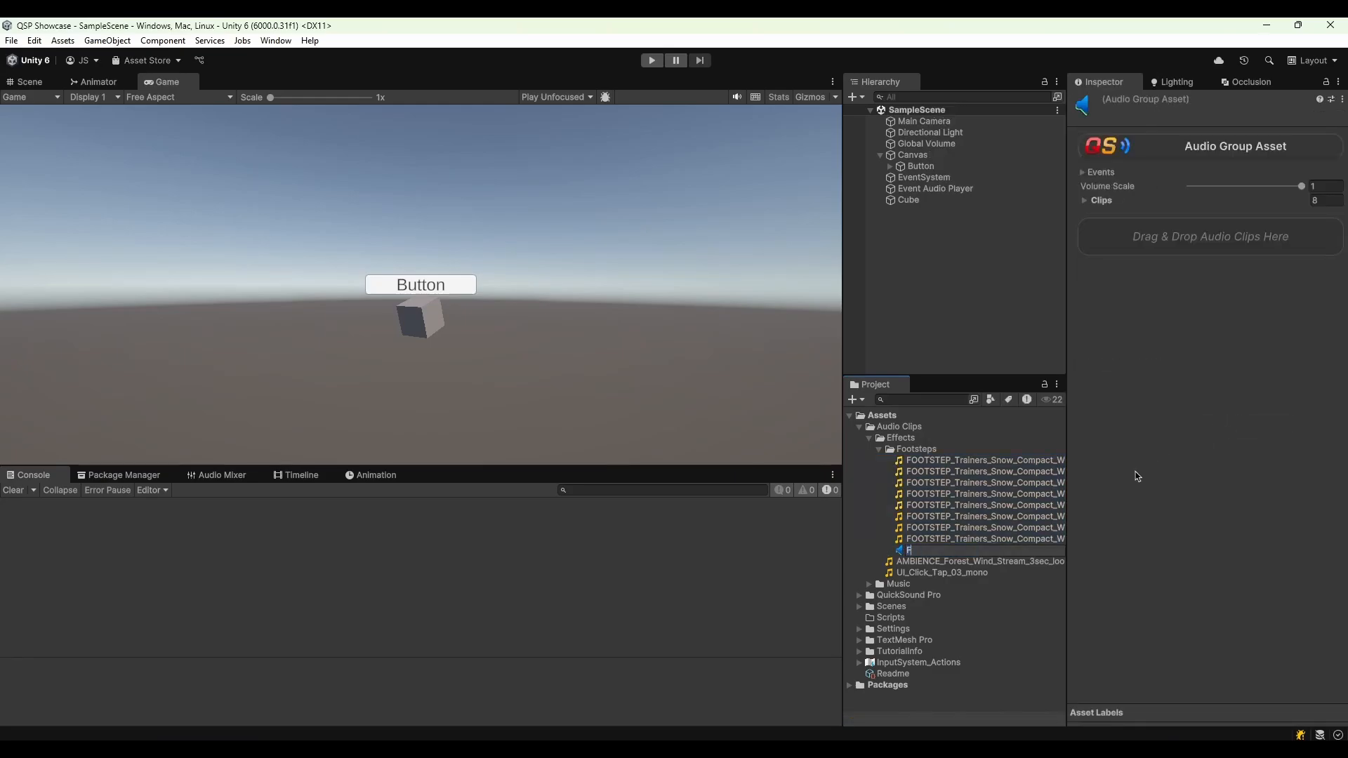
text(ootsteps)
key(Return)
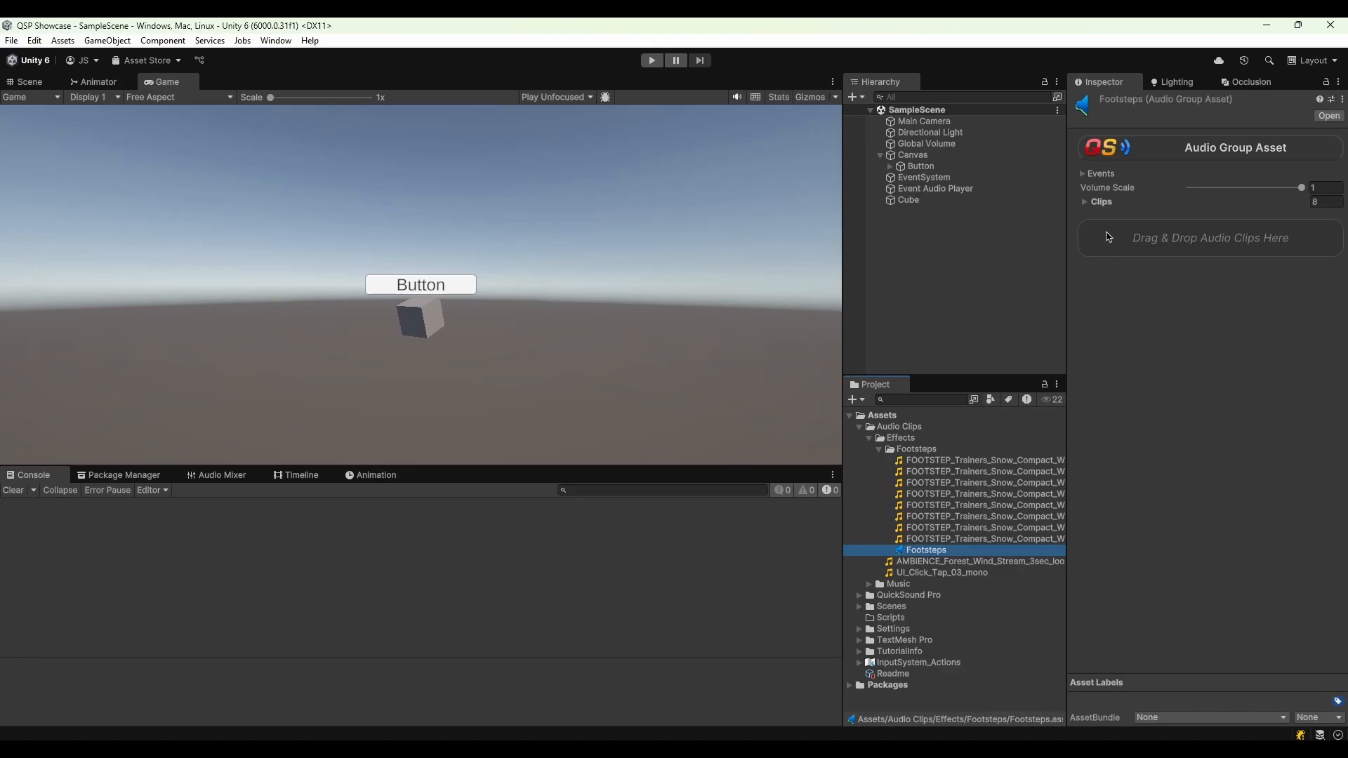
Examine the clip list of the Footsteps audio group and the per-clip settings of its first element
click(1085, 202)
click(1105, 219)
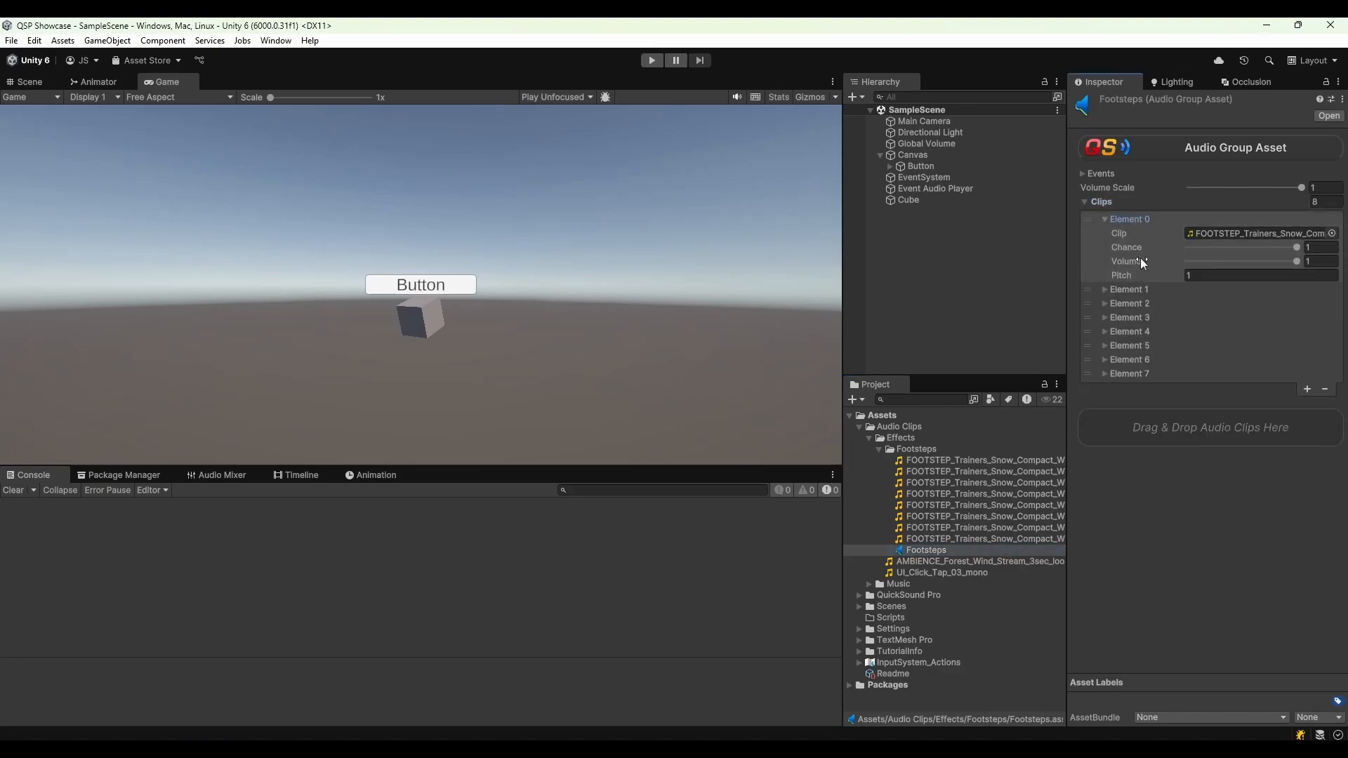
click(1122, 219)
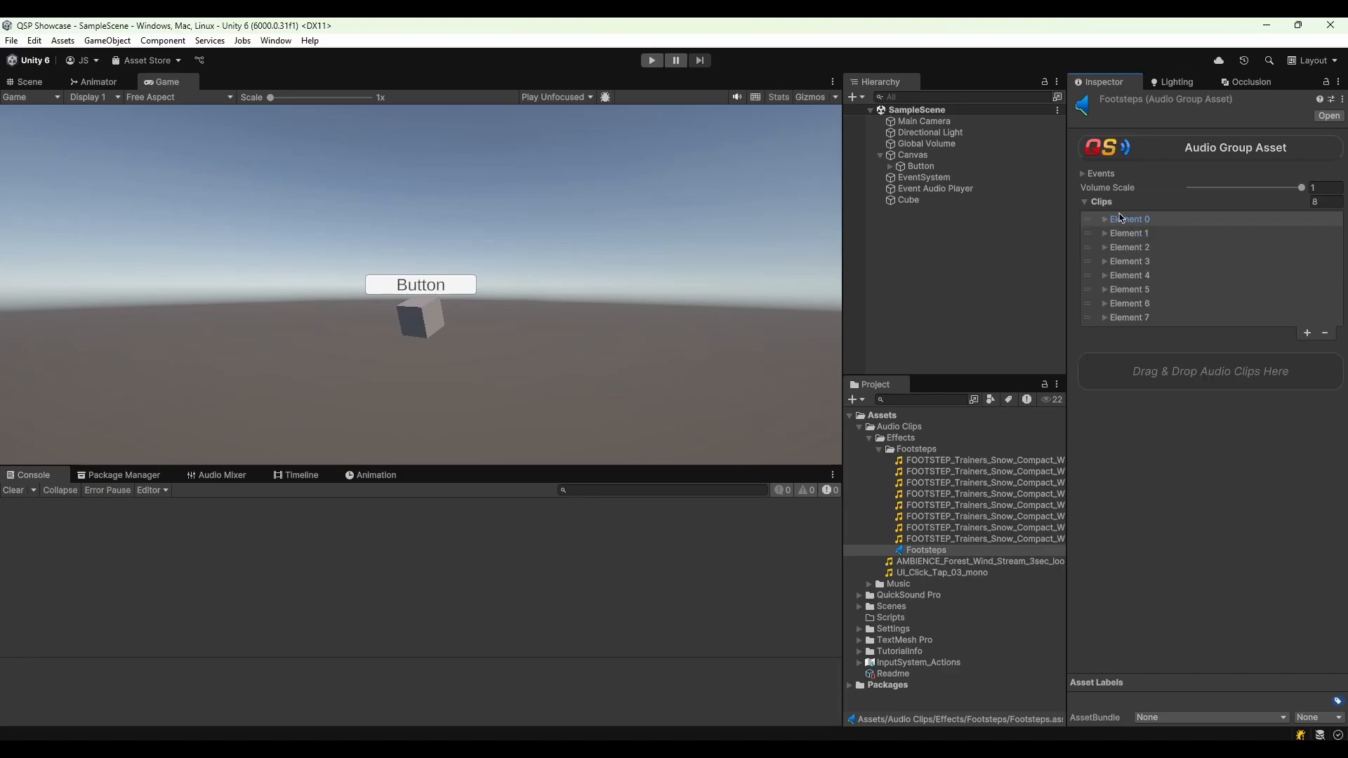
Add an event handler to the Event Audio Player and create a new event named Footsteps for it
click(935, 188)
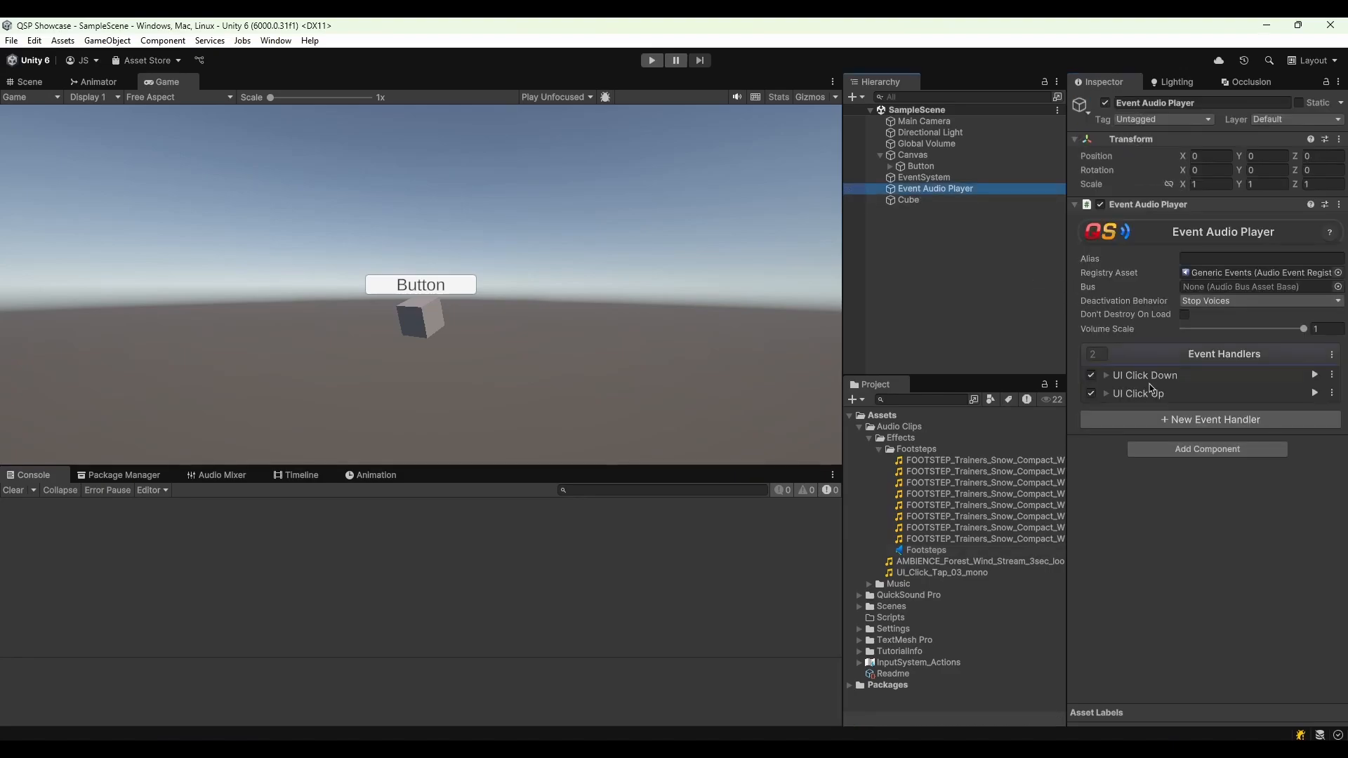
click(1167, 419)
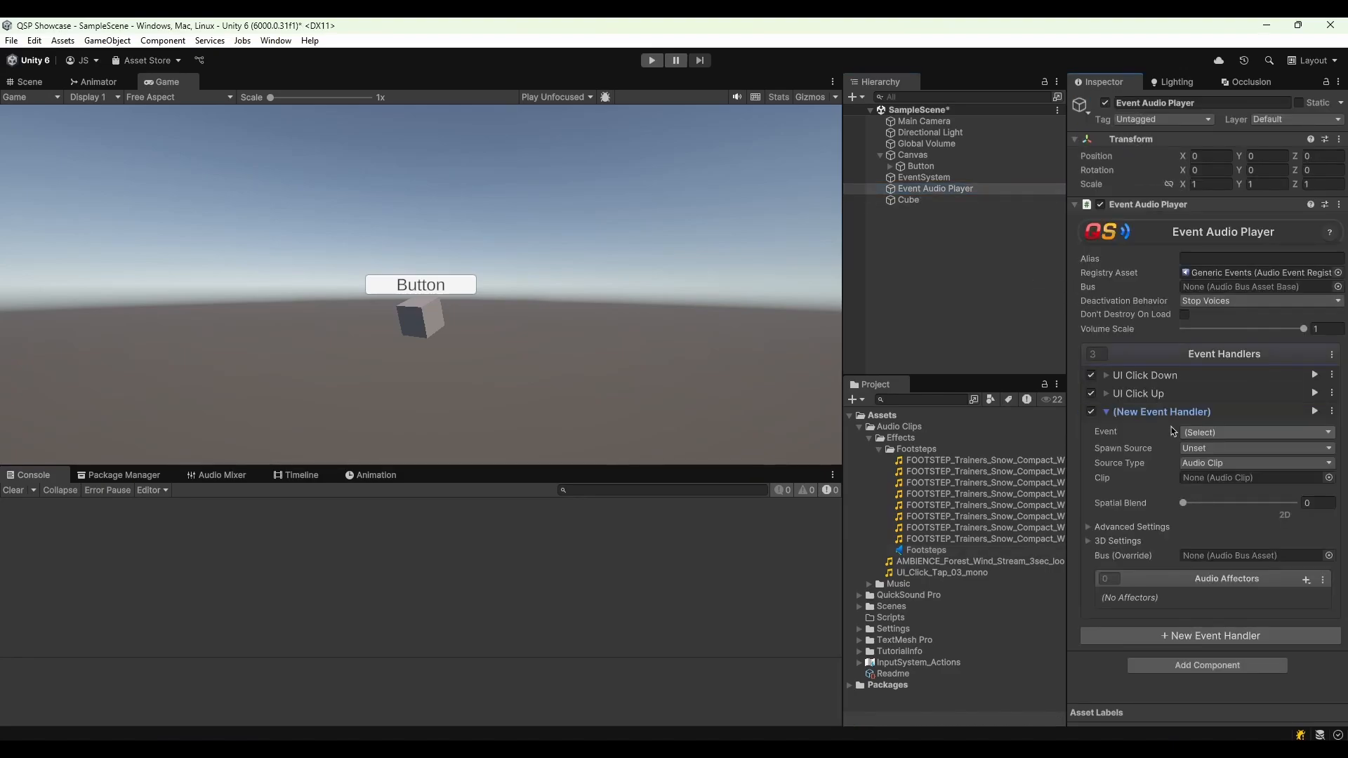
click(1197, 432)
text(Foot)
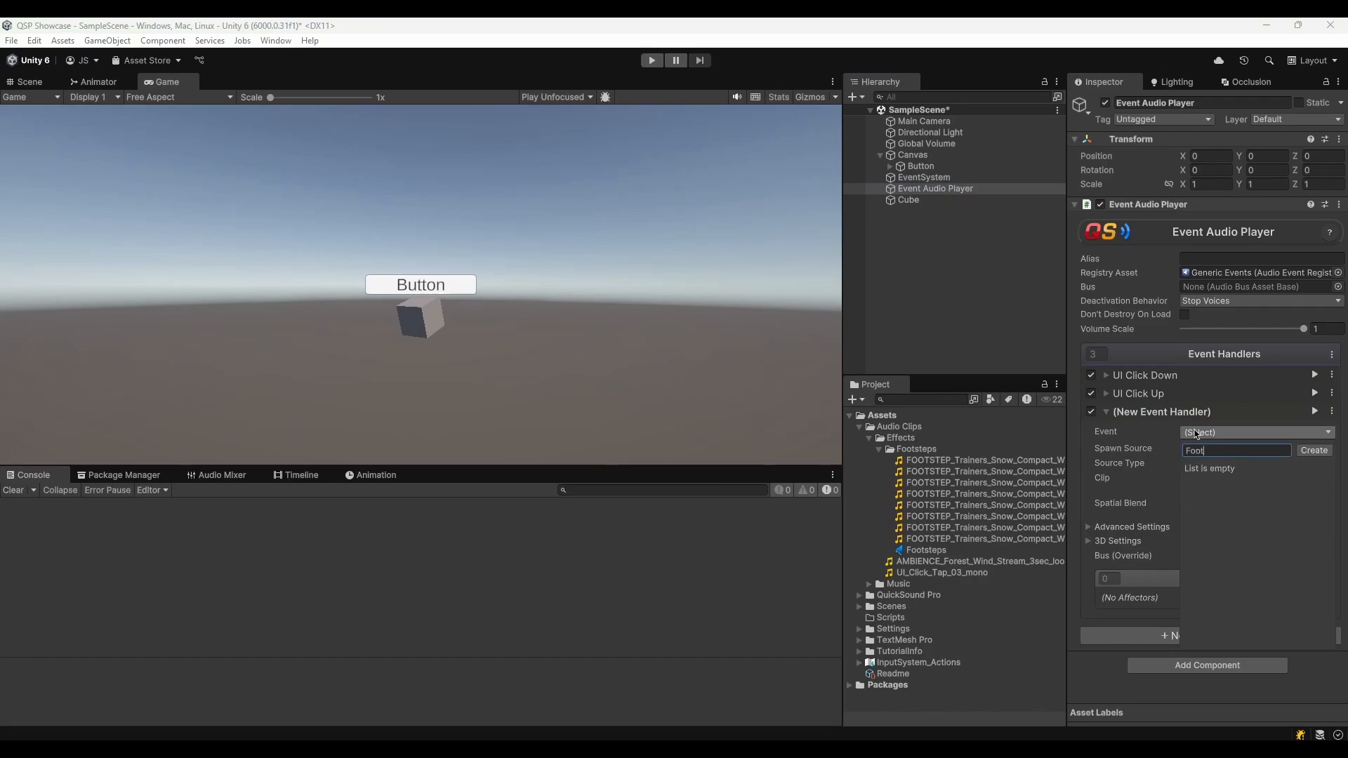
text(steps)
key(Return)
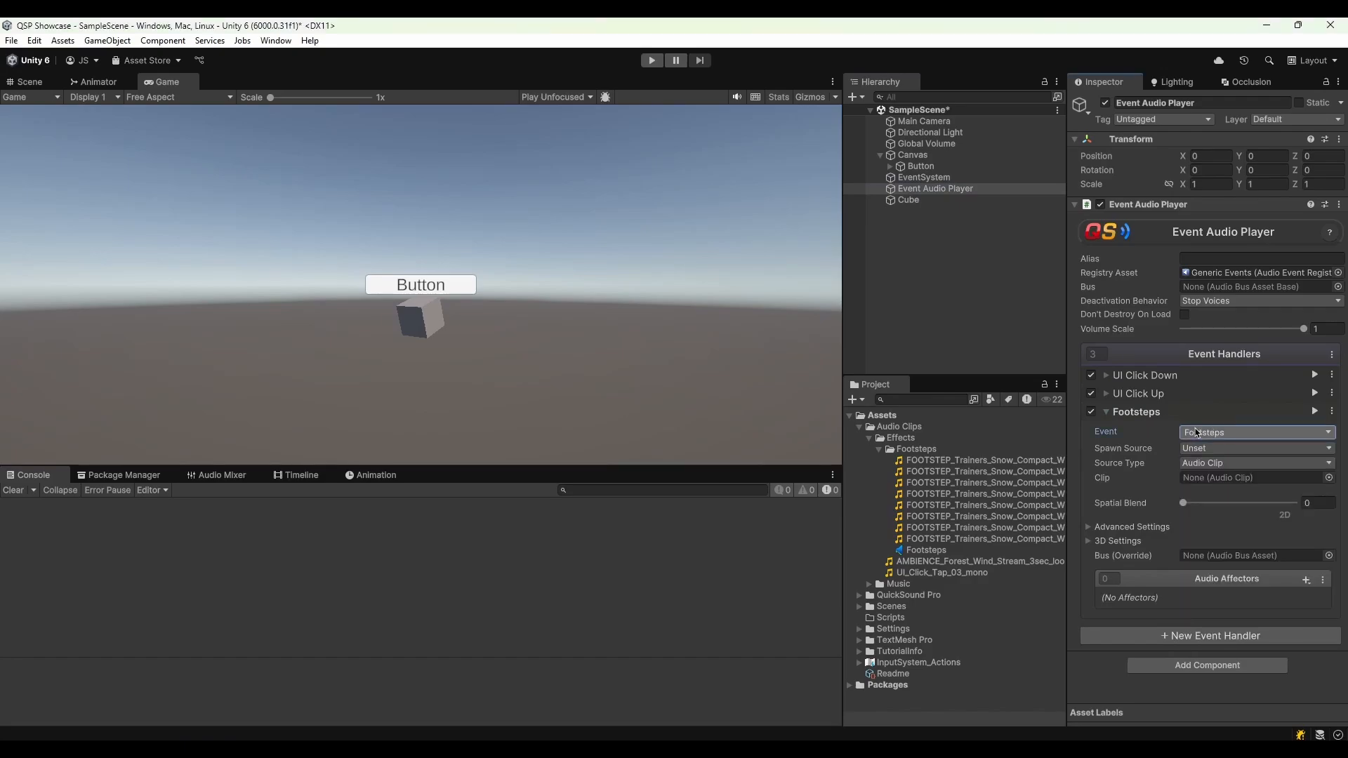
Set the Footsteps handler's source type to Group and assign the Footsteps audio group as its group asset
click(1229, 464)
click(1239, 499)
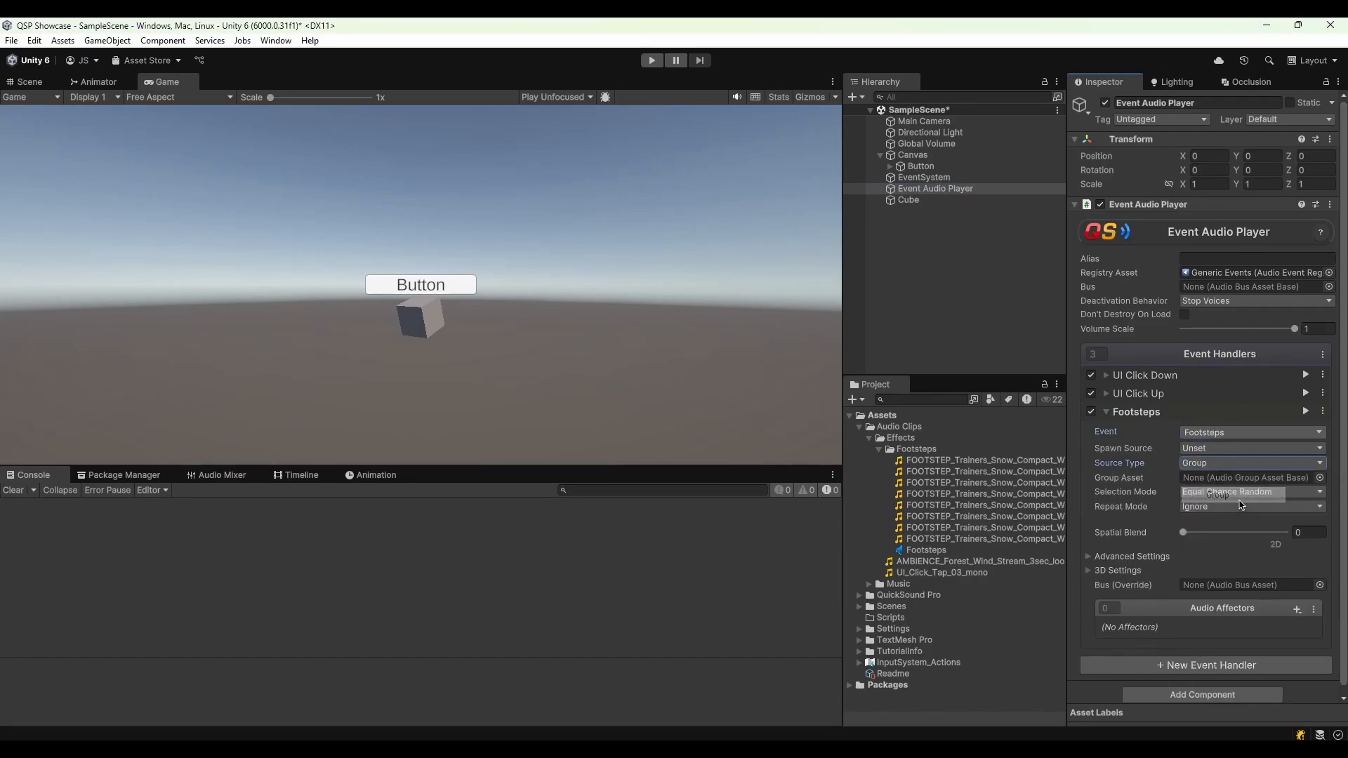
click(1320, 478)
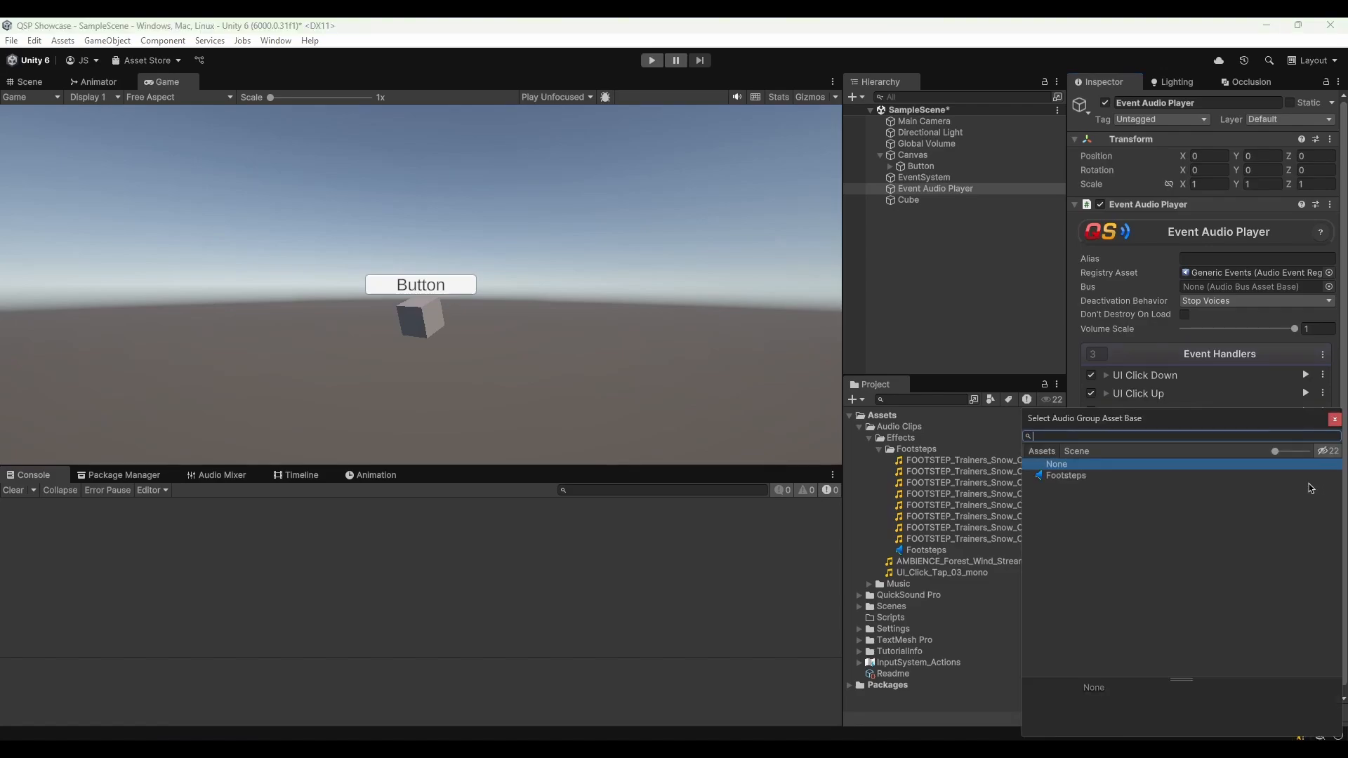
double_click(1075, 477)
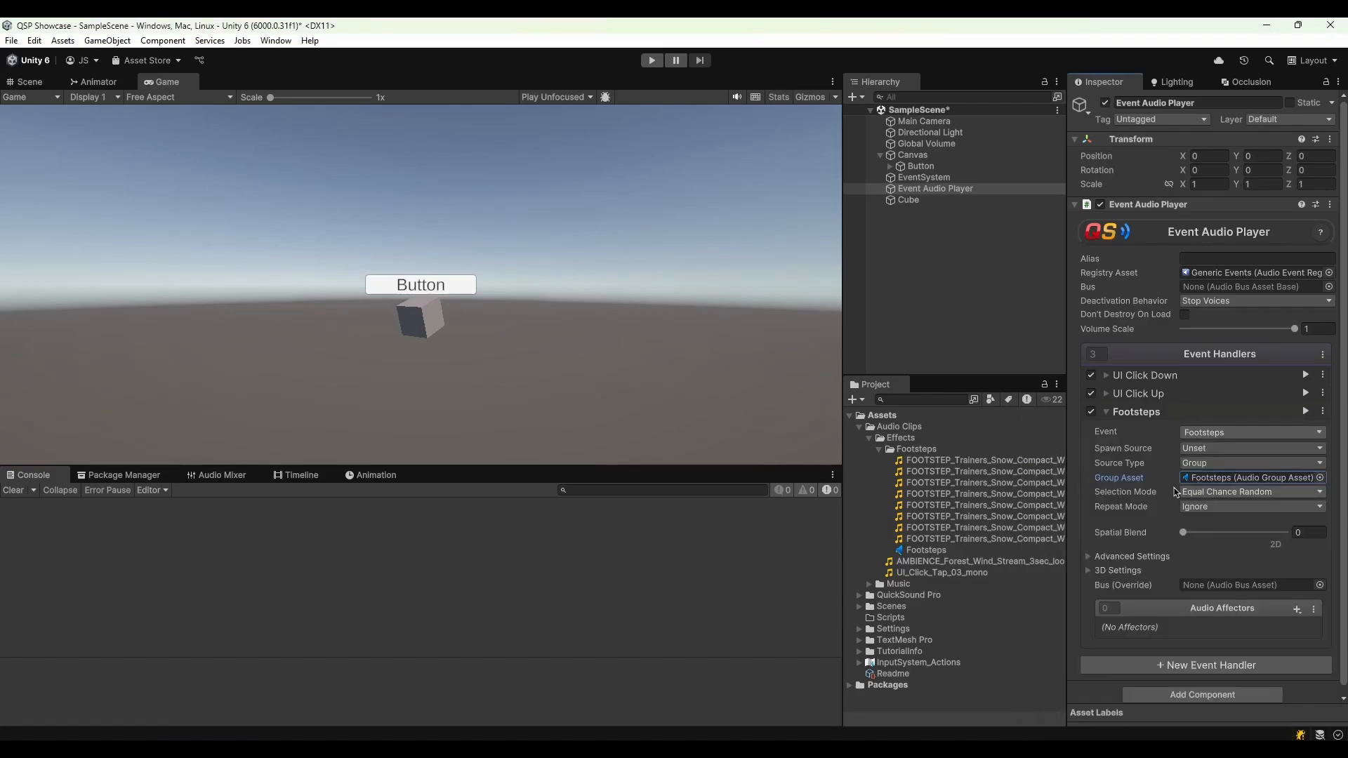
Review the selection modes, keeping Equal Chance Random, and set the Footsteps handler's Repeat Mode to No Repeat In Sequence
click(1189, 494)
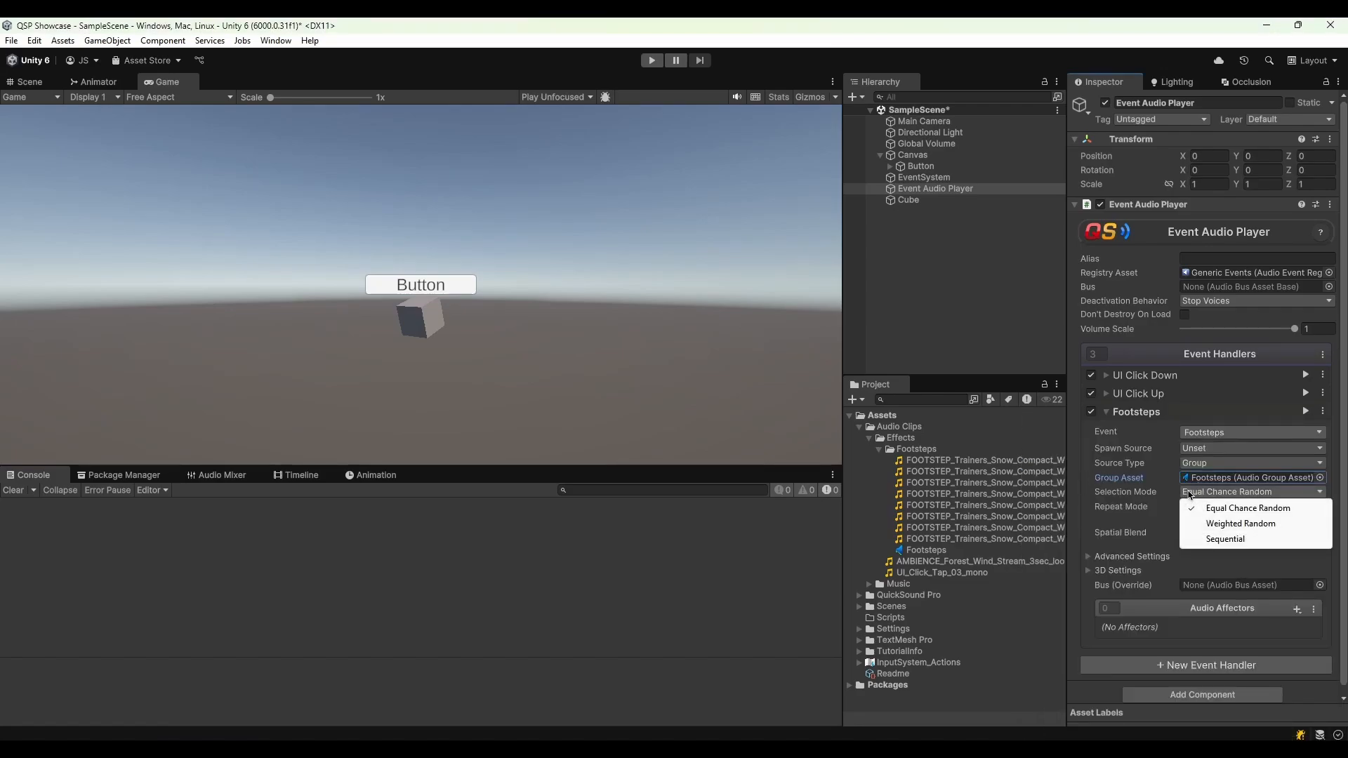
click(1169, 496)
click(1162, 517)
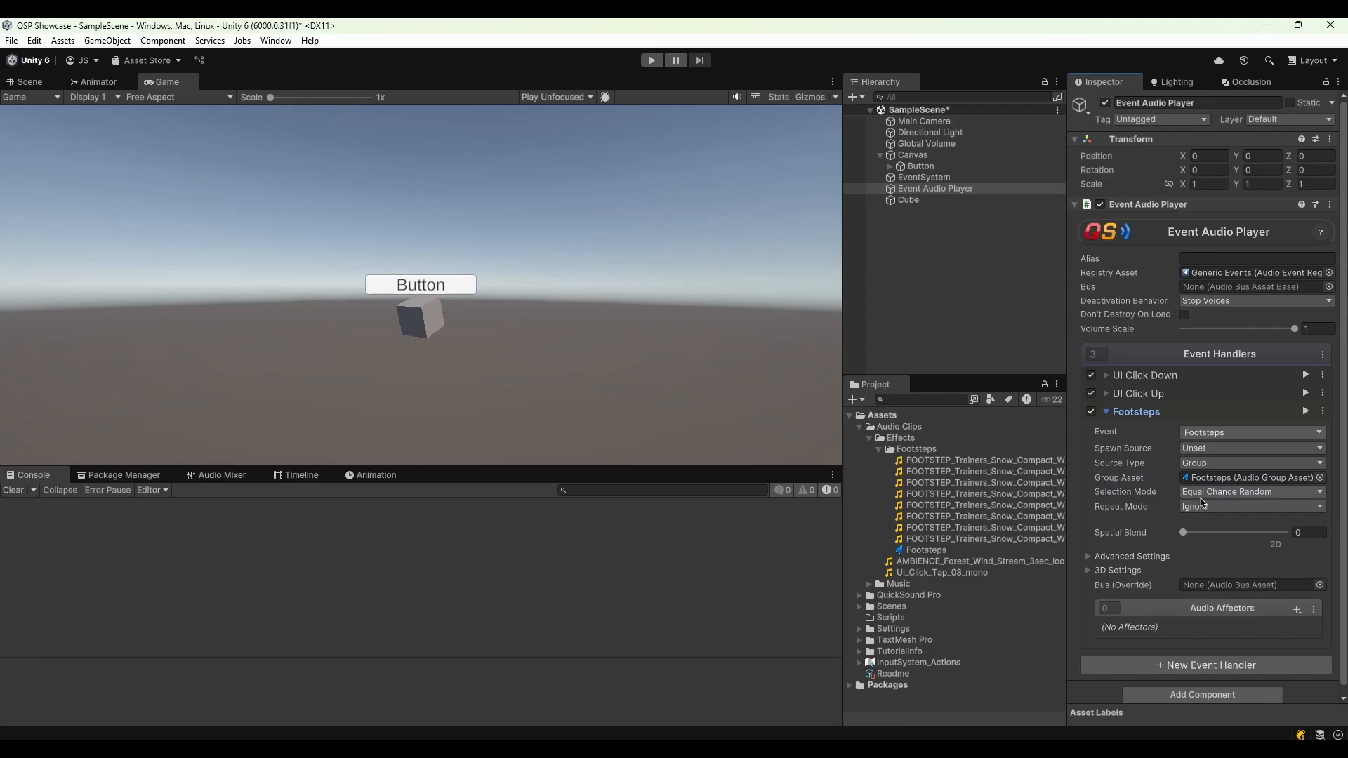
click(1214, 508)
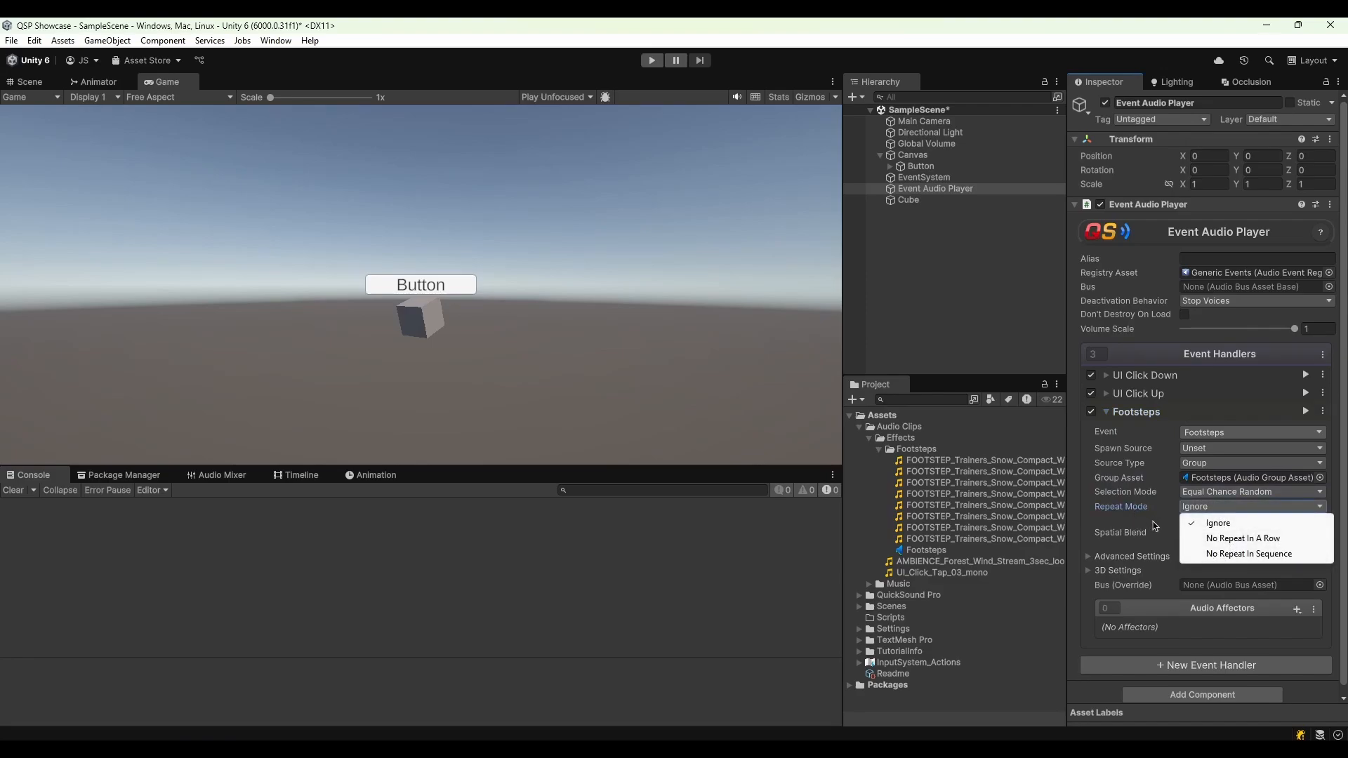
click(1213, 495)
click(1214, 495)
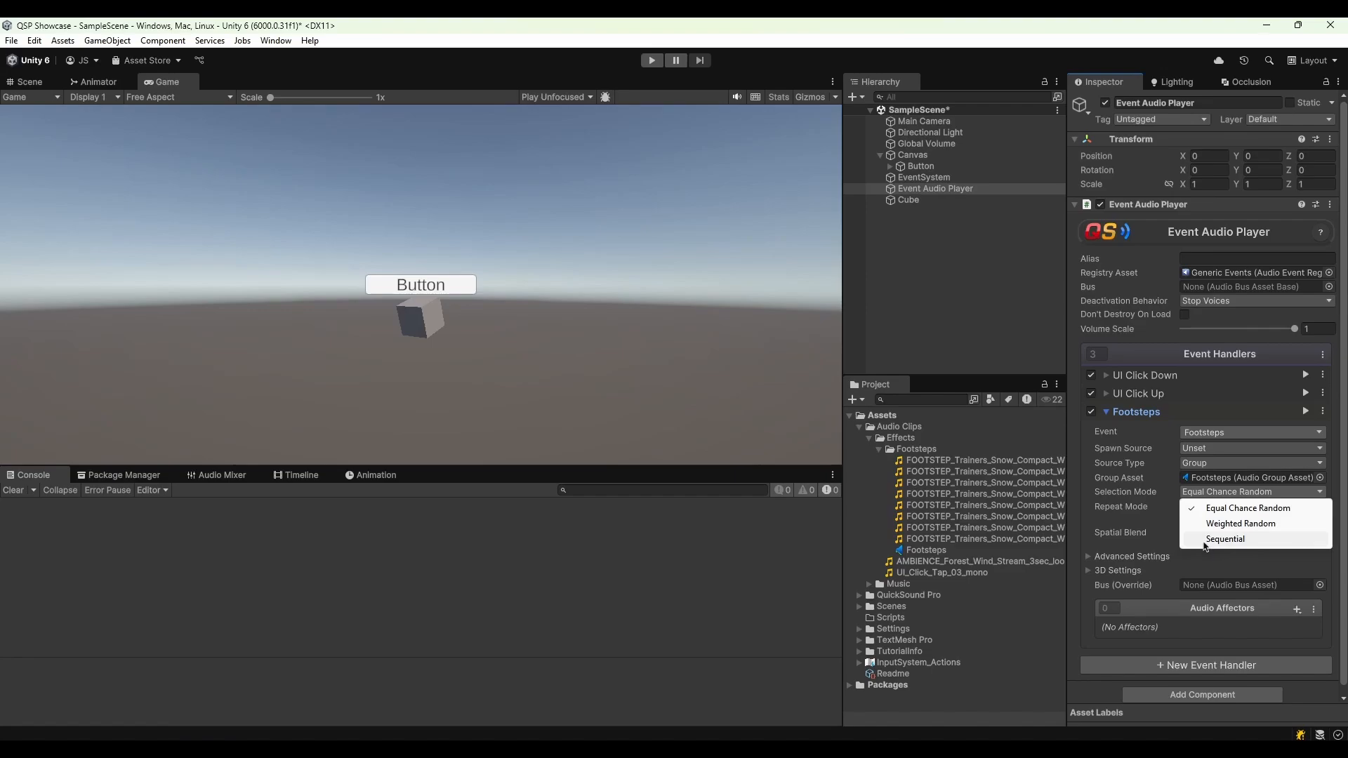
click(1236, 508)
click(1250, 507)
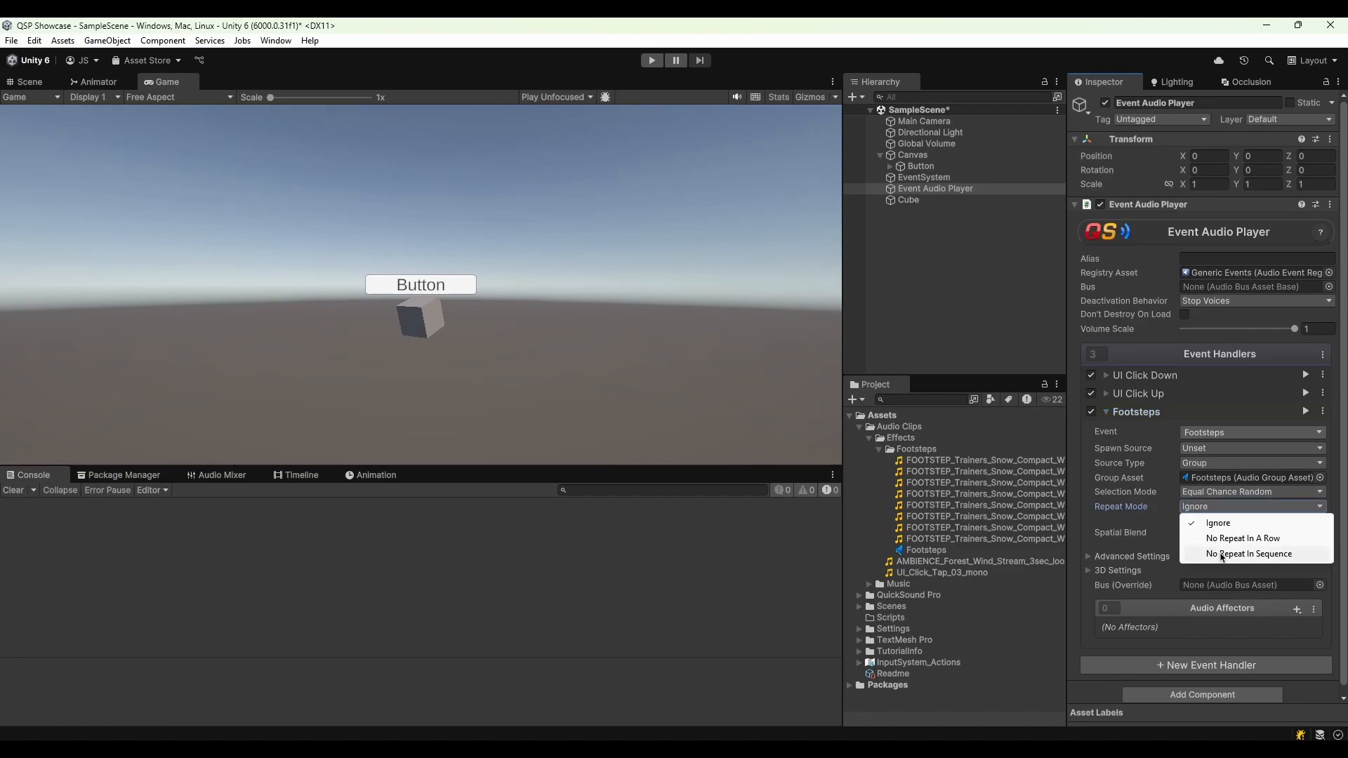
click(1222, 554)
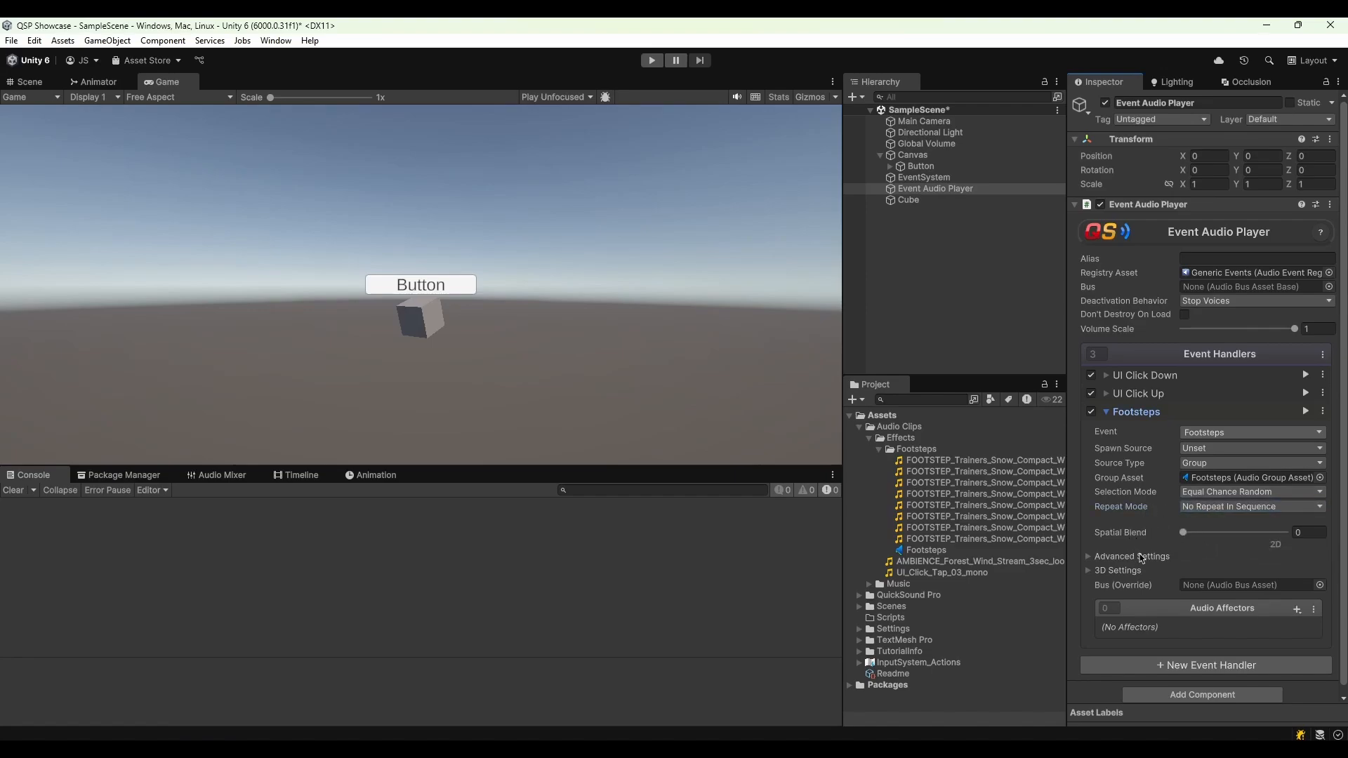
Preview the Footsteps handler's sound several times in the editor
click(1304, 410)
click(1305, 412)
click(1305, 411)
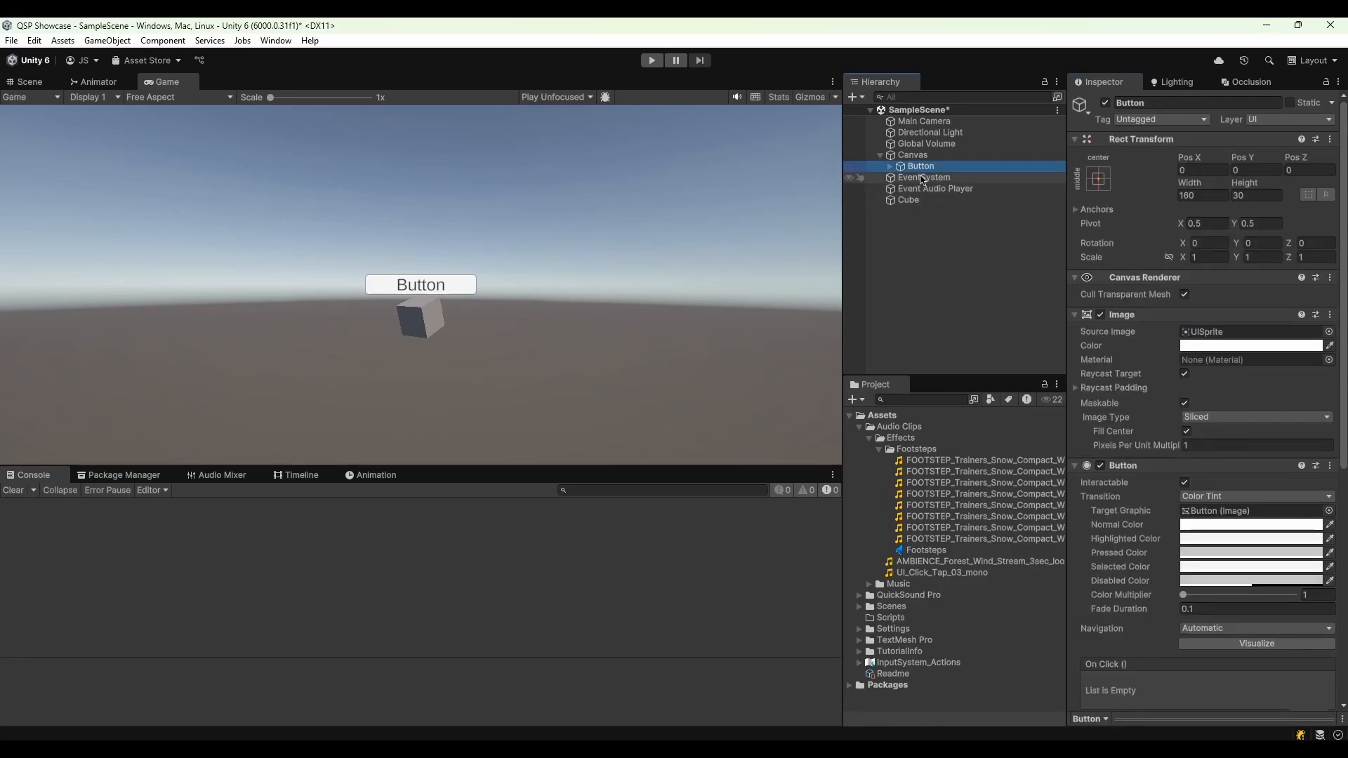
In the Button's Audio Events, disable Pointer Down and set the Button Click event to Footsteps
scroll(1196, 422, down, 3)
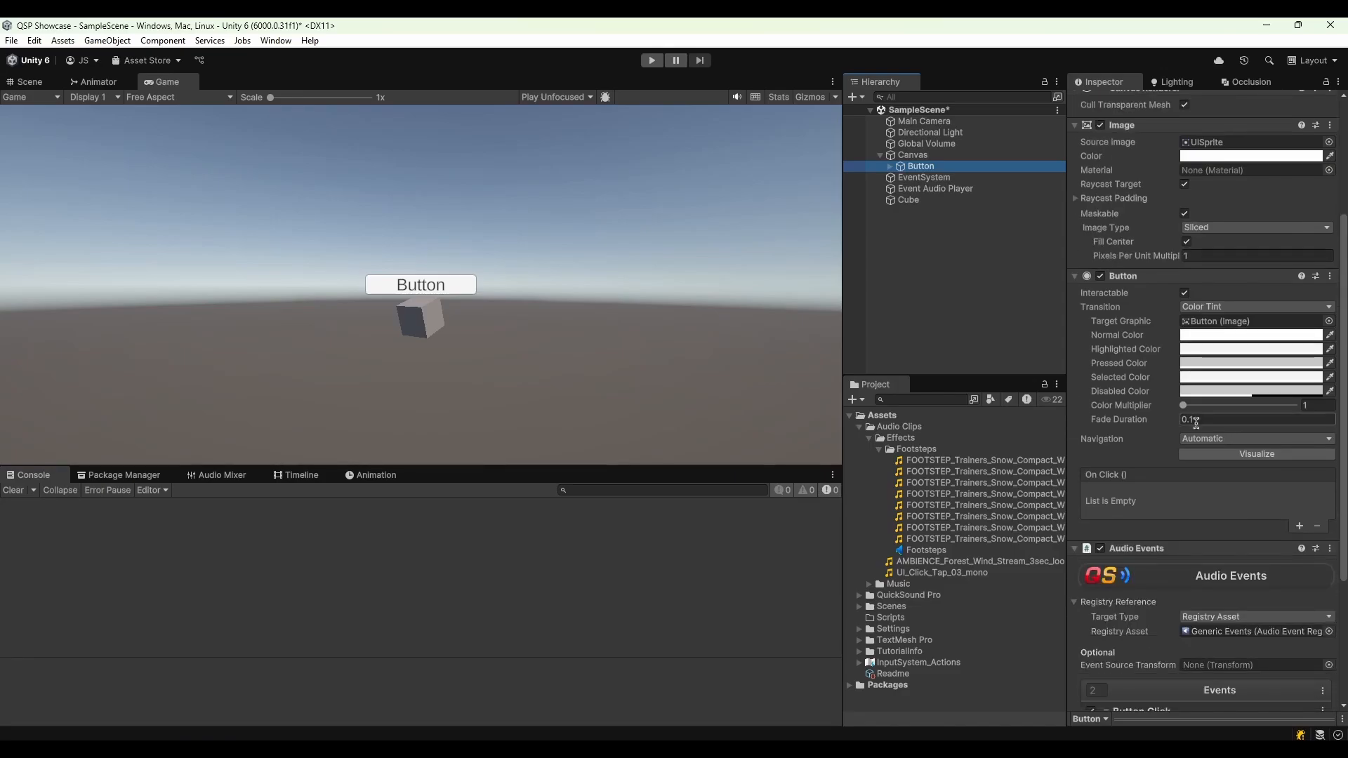
scroll(1196, 423, down, 3)
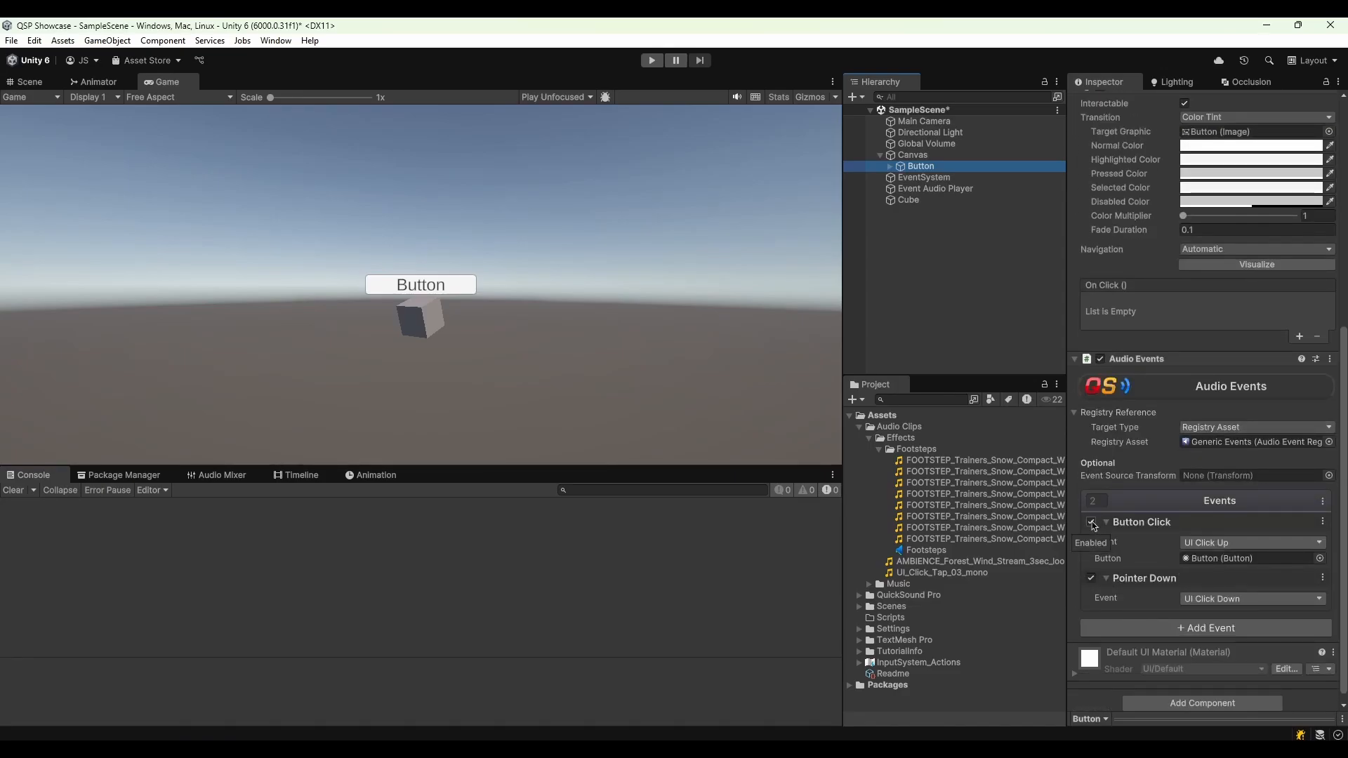
click(1091, 578)
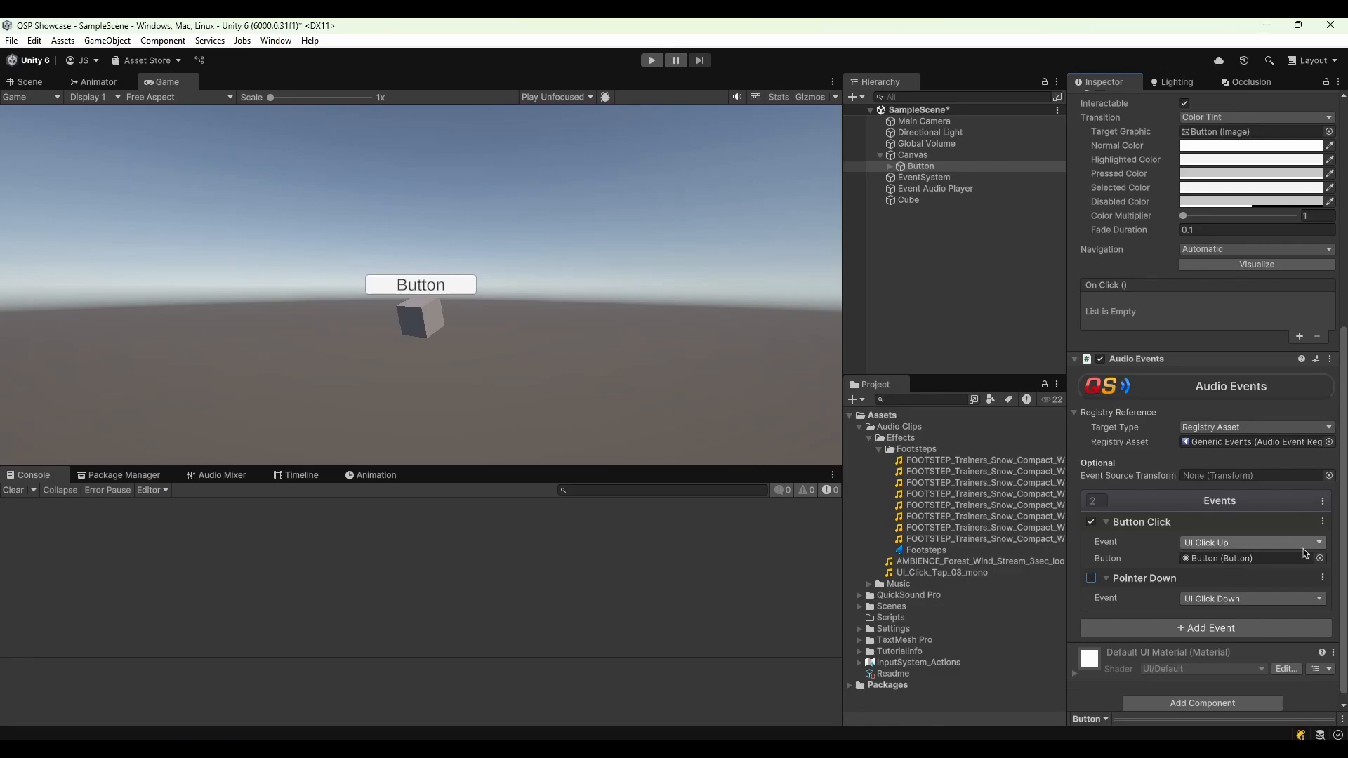
click(1202, 544)
click(1226, 610)
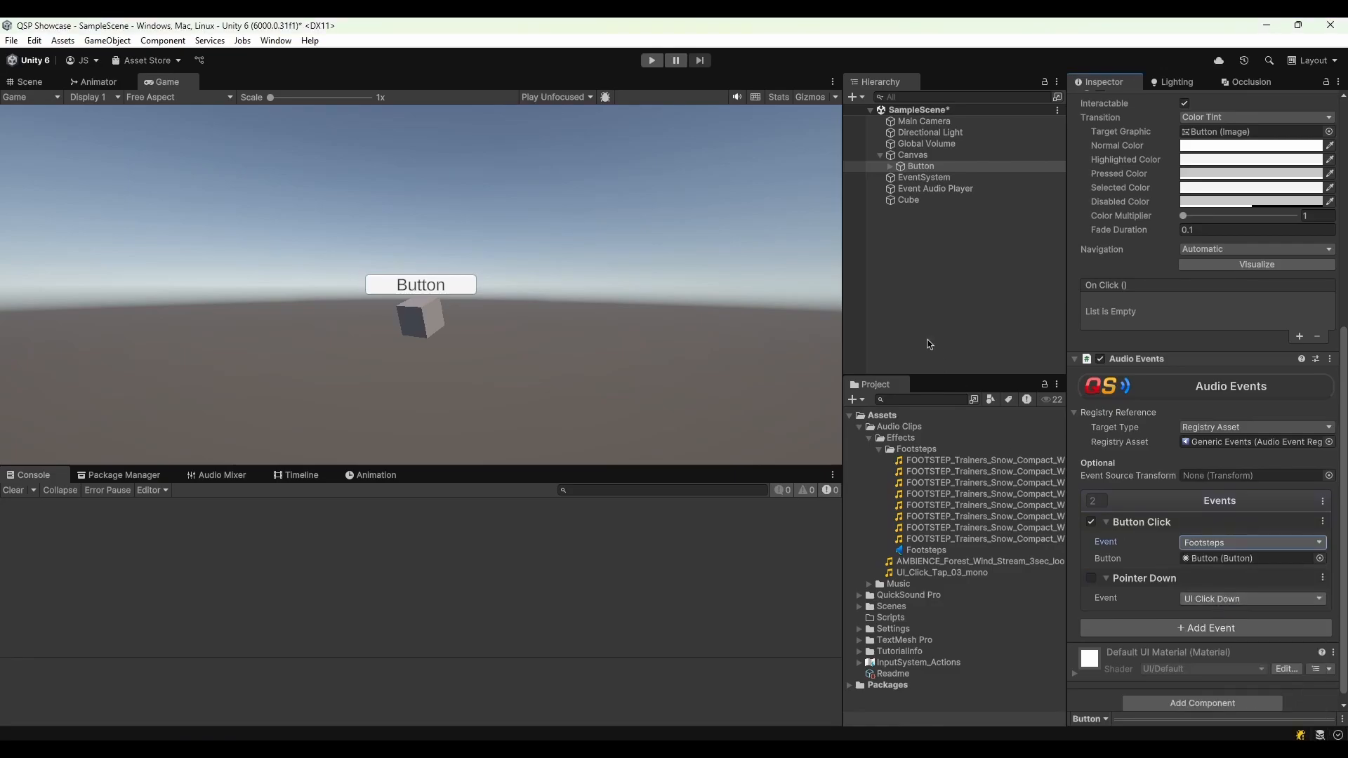
Run the scene and trigger the footstep sounds repeatedly with the UI button
click(652, 61)
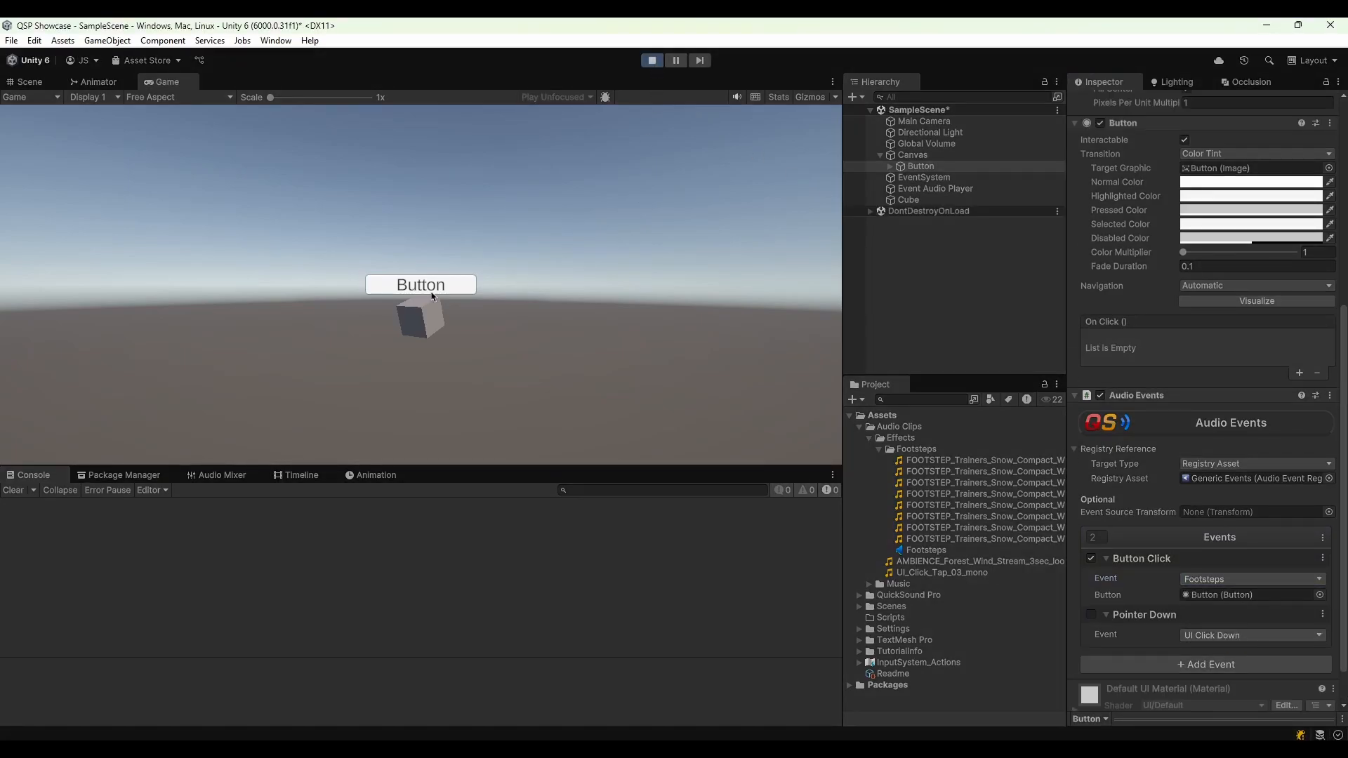
click(432, 294)
click(434, 294)
click(436, 295)
click(435, 294)
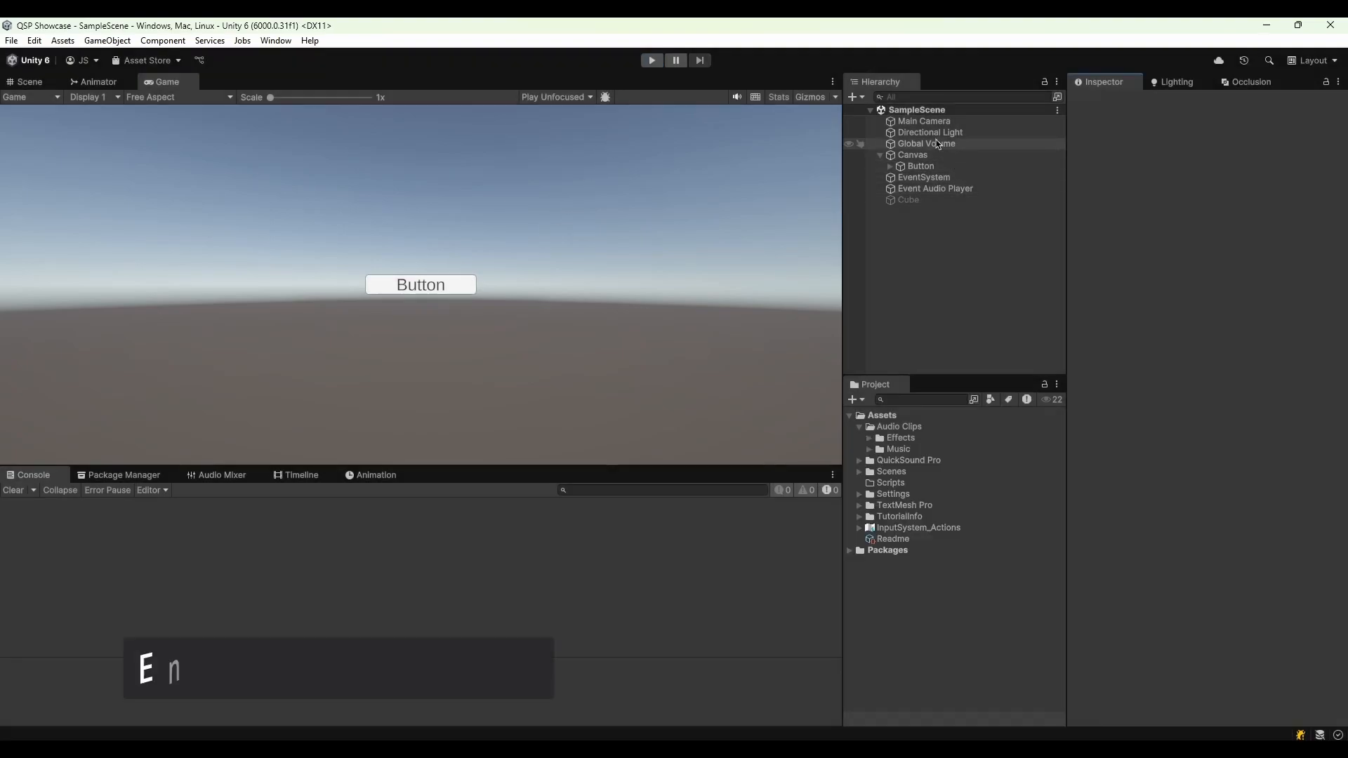
Add a QuickSound Pro Engine object to SampleScene
click(920, 112)
right_click(921, 114)
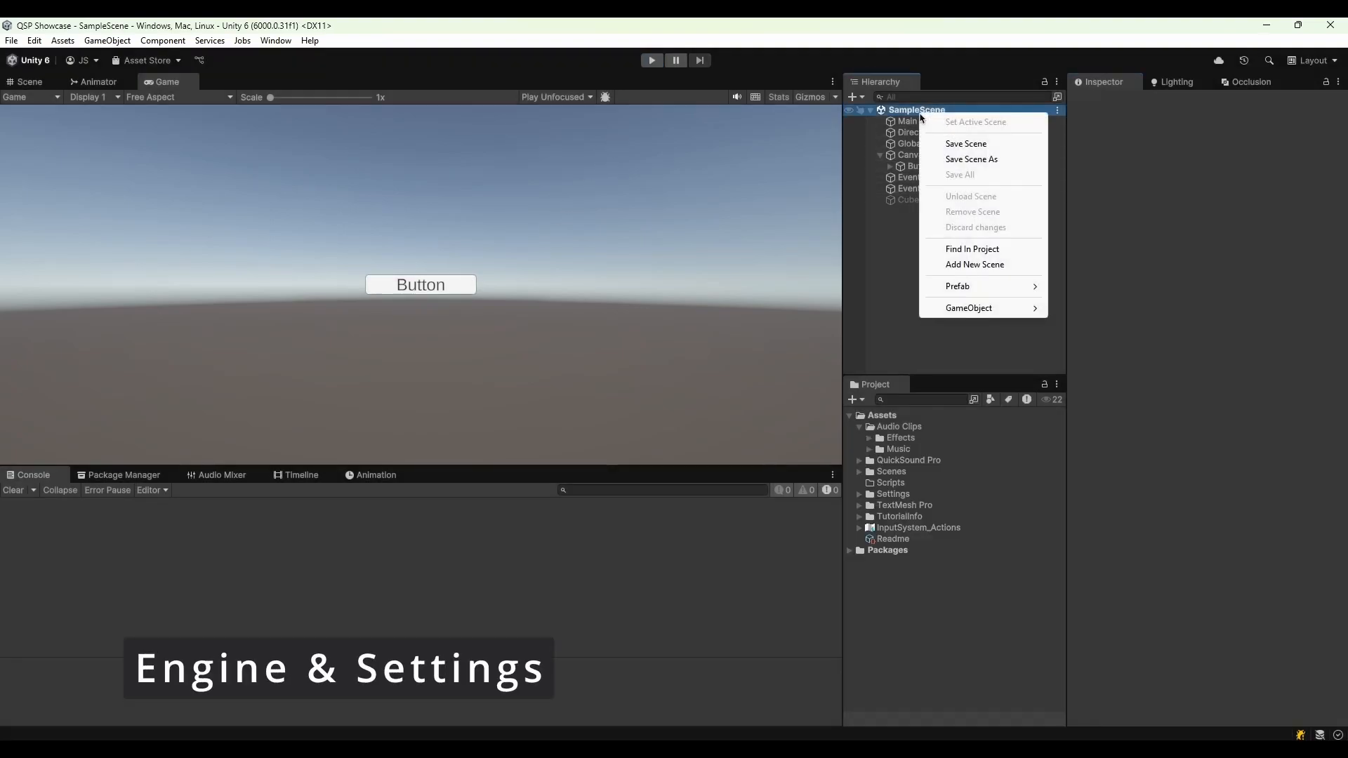
mouse_move(988, 312)
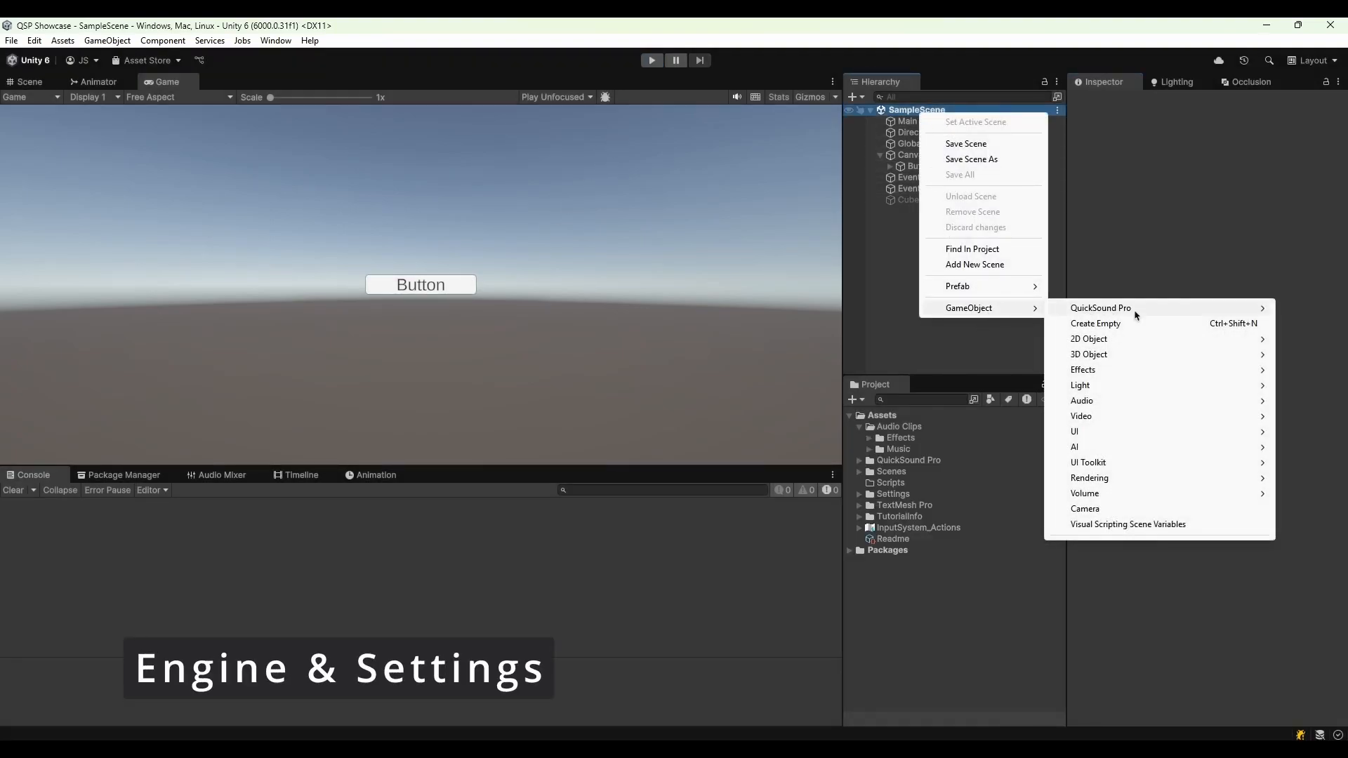
mouse_move(1134, 311)
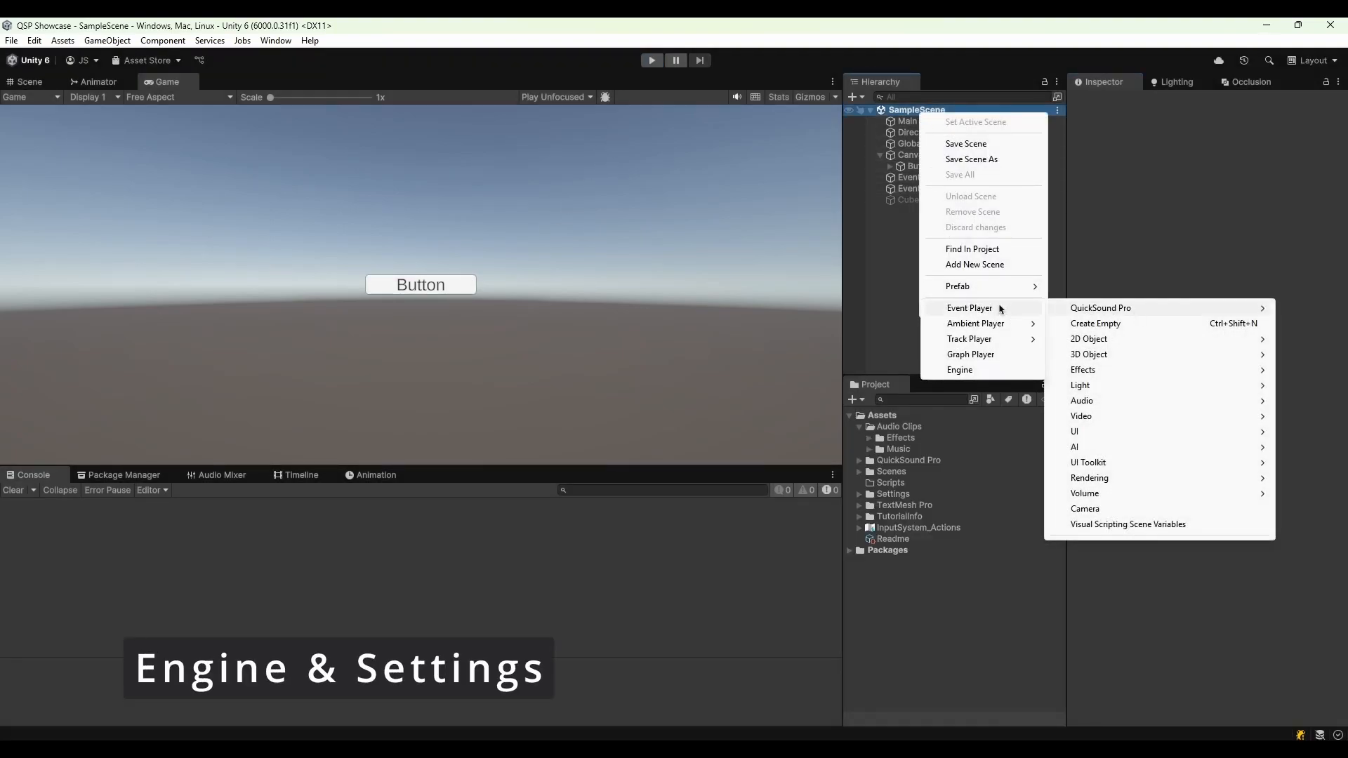
click(980, 370)
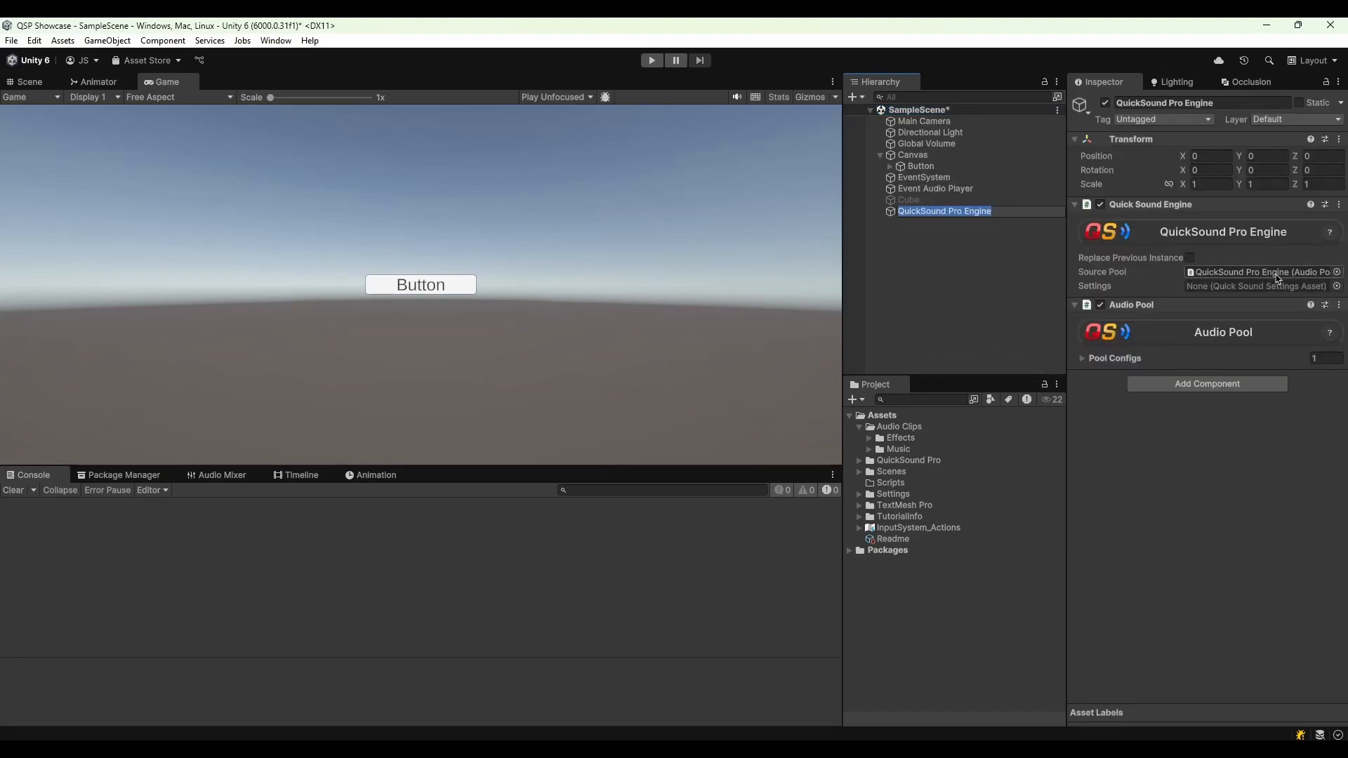
Assign the Settings asset to the QuickSound Pro Engine and open that asset for inspection
click(1337, 287)
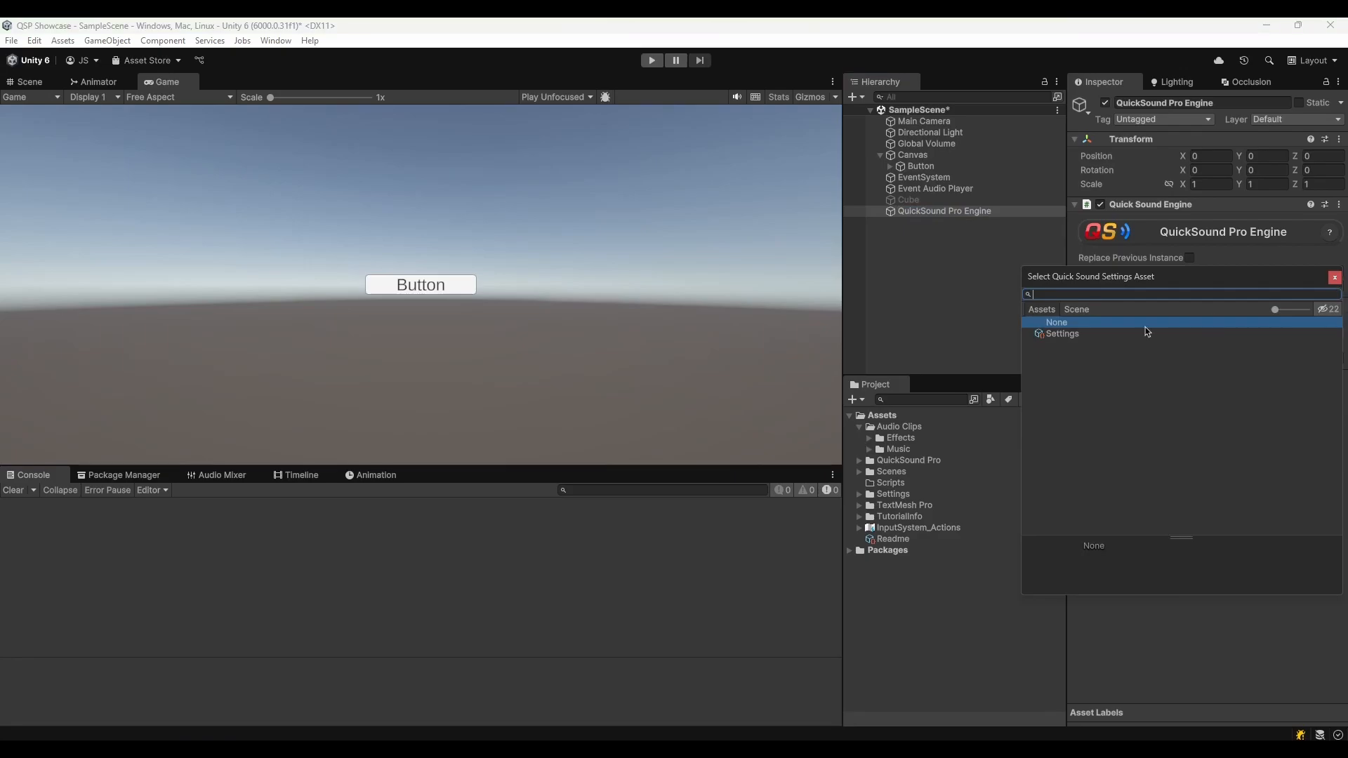
double_click(1083, 337)
double_click(1203, 287)
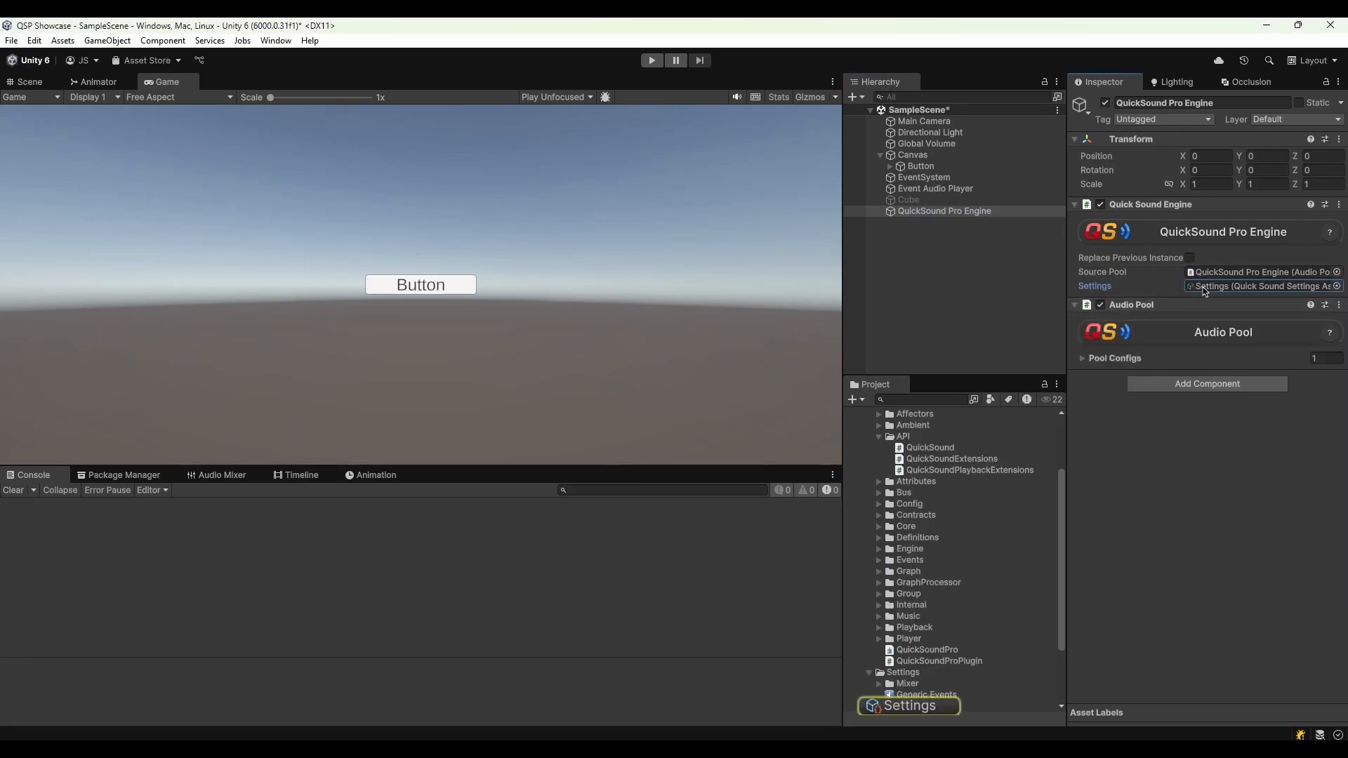
mouse_move(1135, 180)
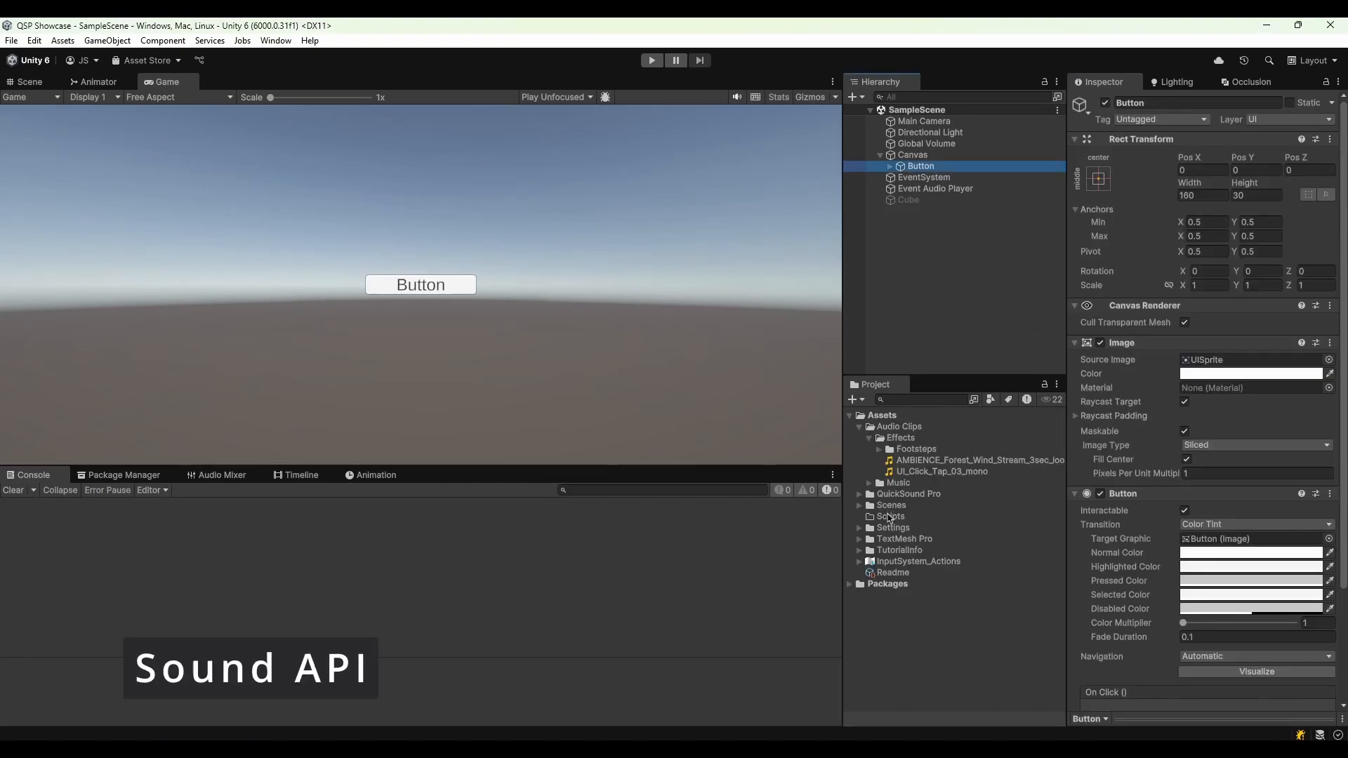
Create a MonoBehaviour script named APITest in the Scripts folder and open it in Visual Studio, reloading the modified solution
right_click(889, 516)
mouse_move(981, 105)
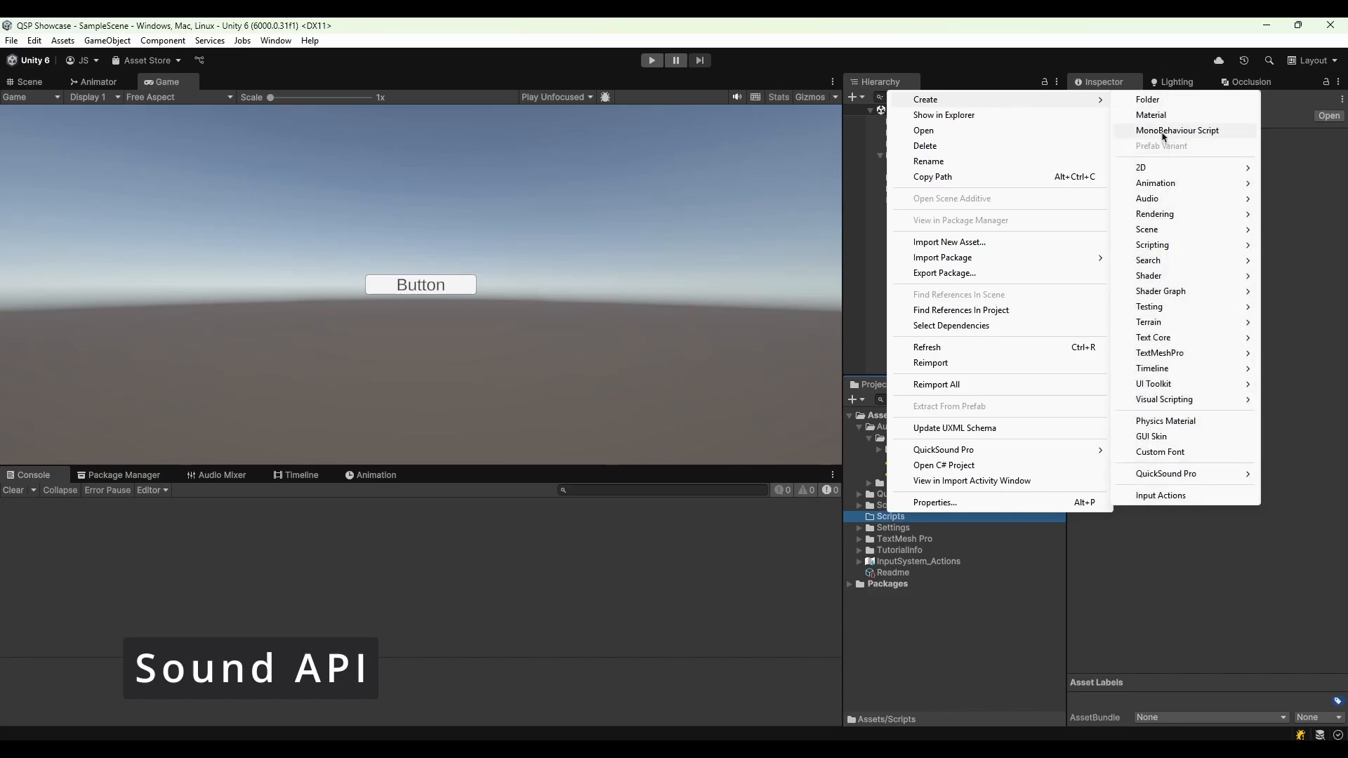
click(1172, 130)
text(APITest)
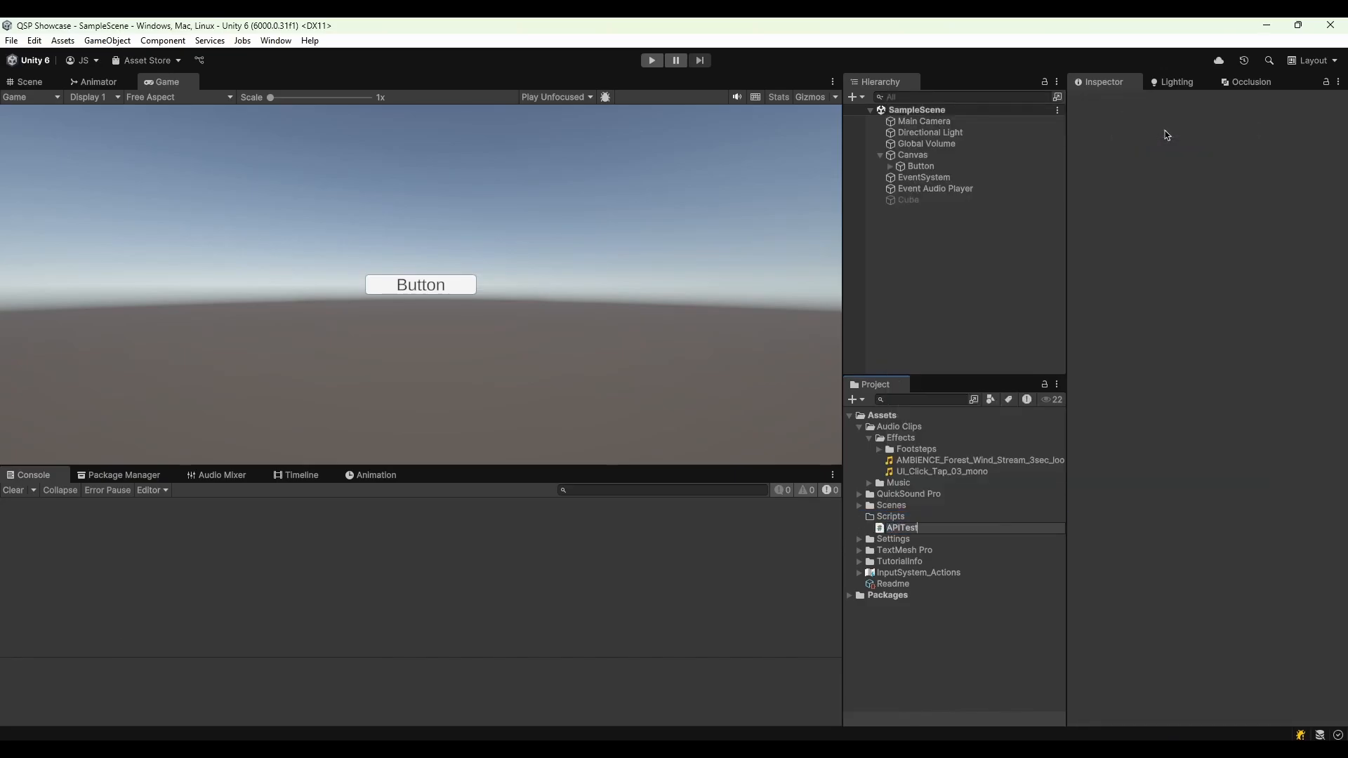
key(Return)
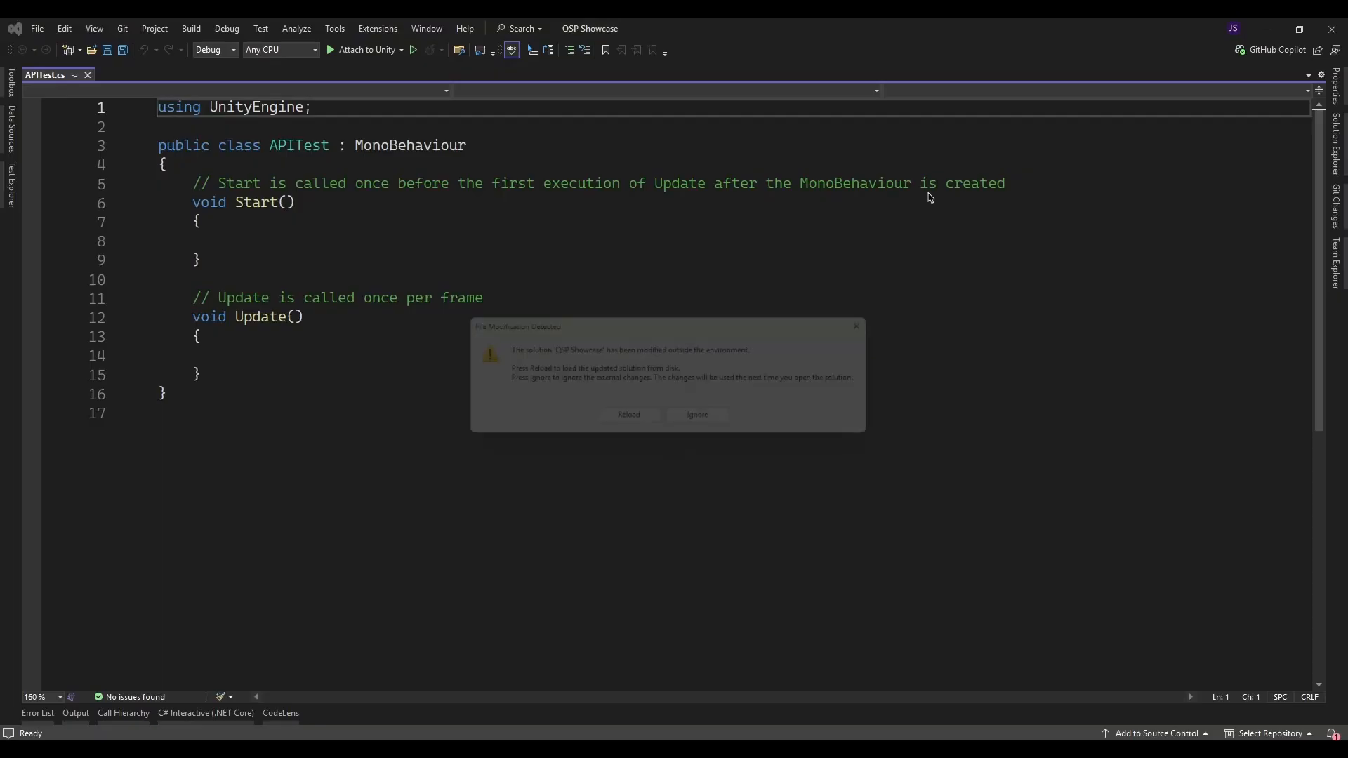
click(617, 427)
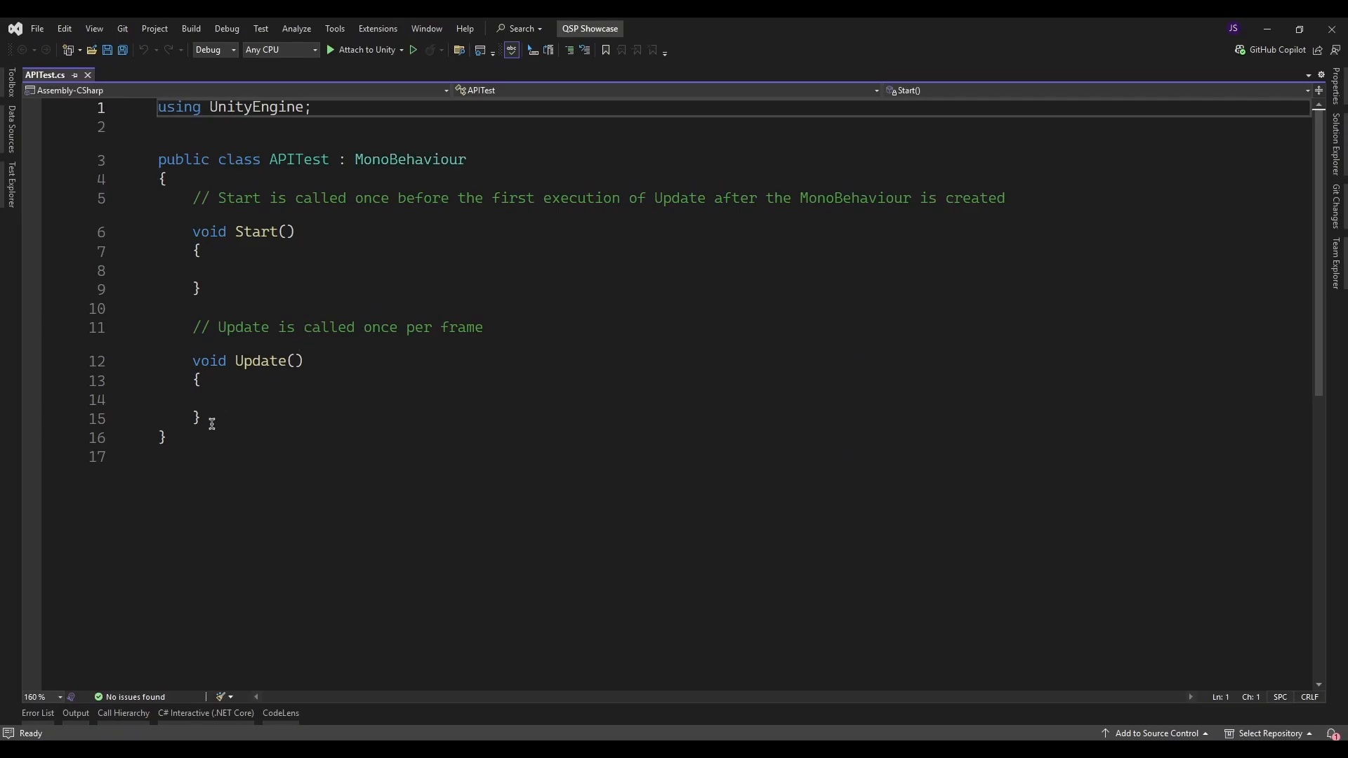
Replace the default Start and Update methods of APITest with the field public AudioClip Clip;
drag(204, 420, 189, 185)
key(Delete)
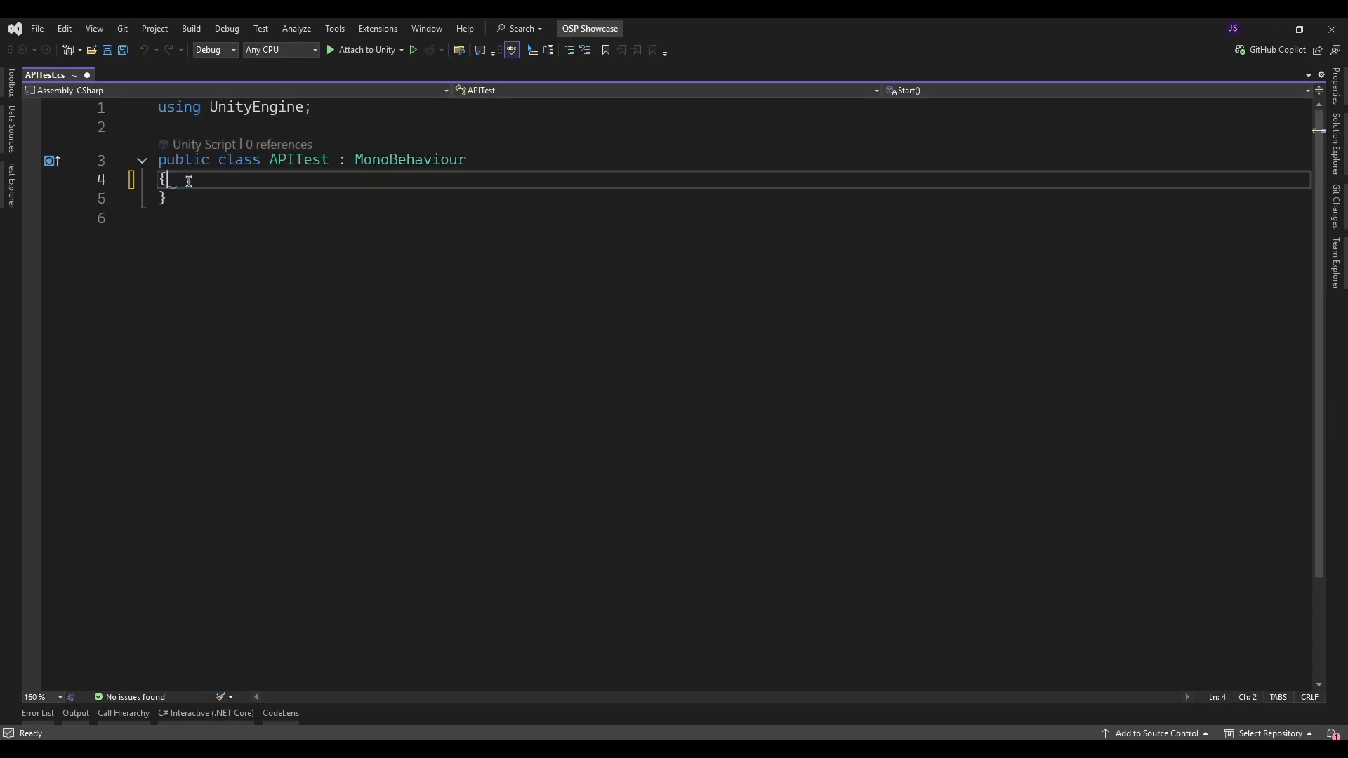
key(Return)
text(public AudioClip Clip;)
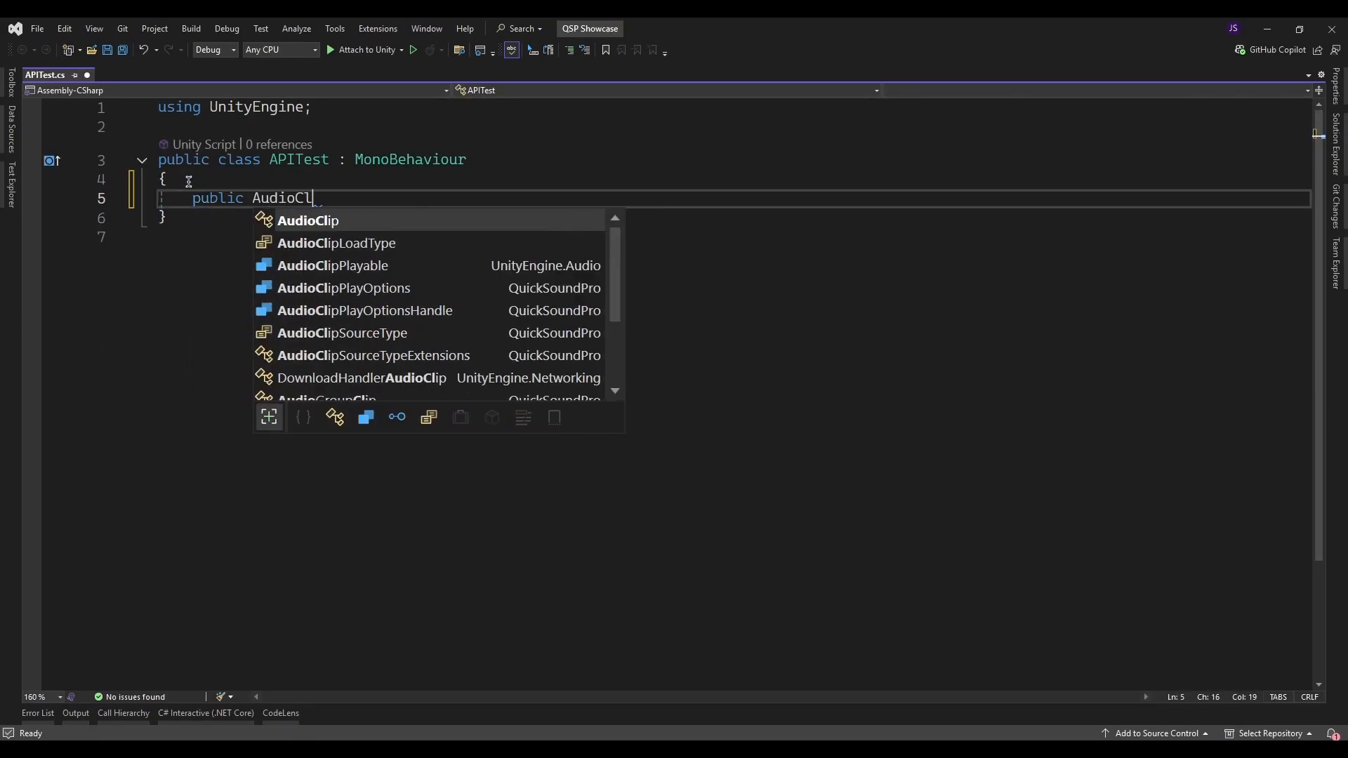
key(Return)
key(Return)
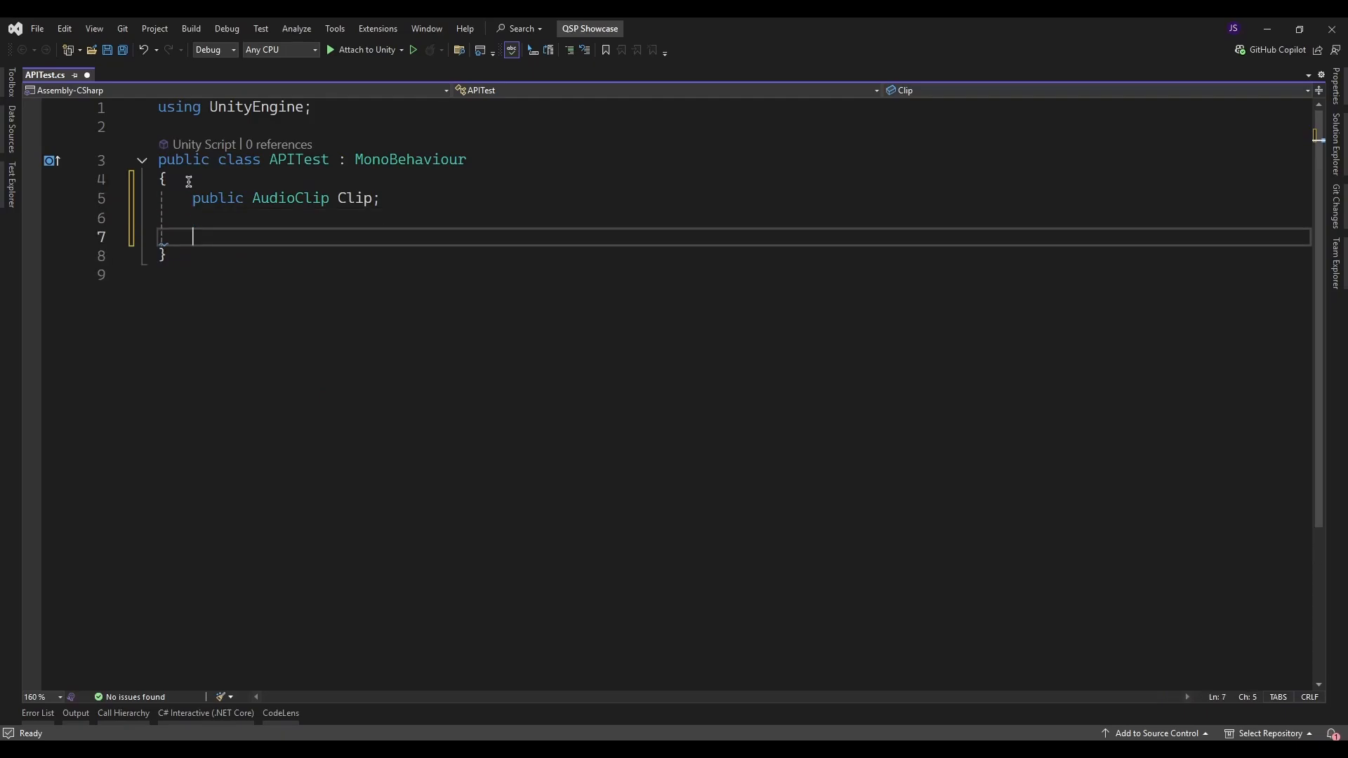
Declare an empty public void Play() method below the Clip field
text(publ)
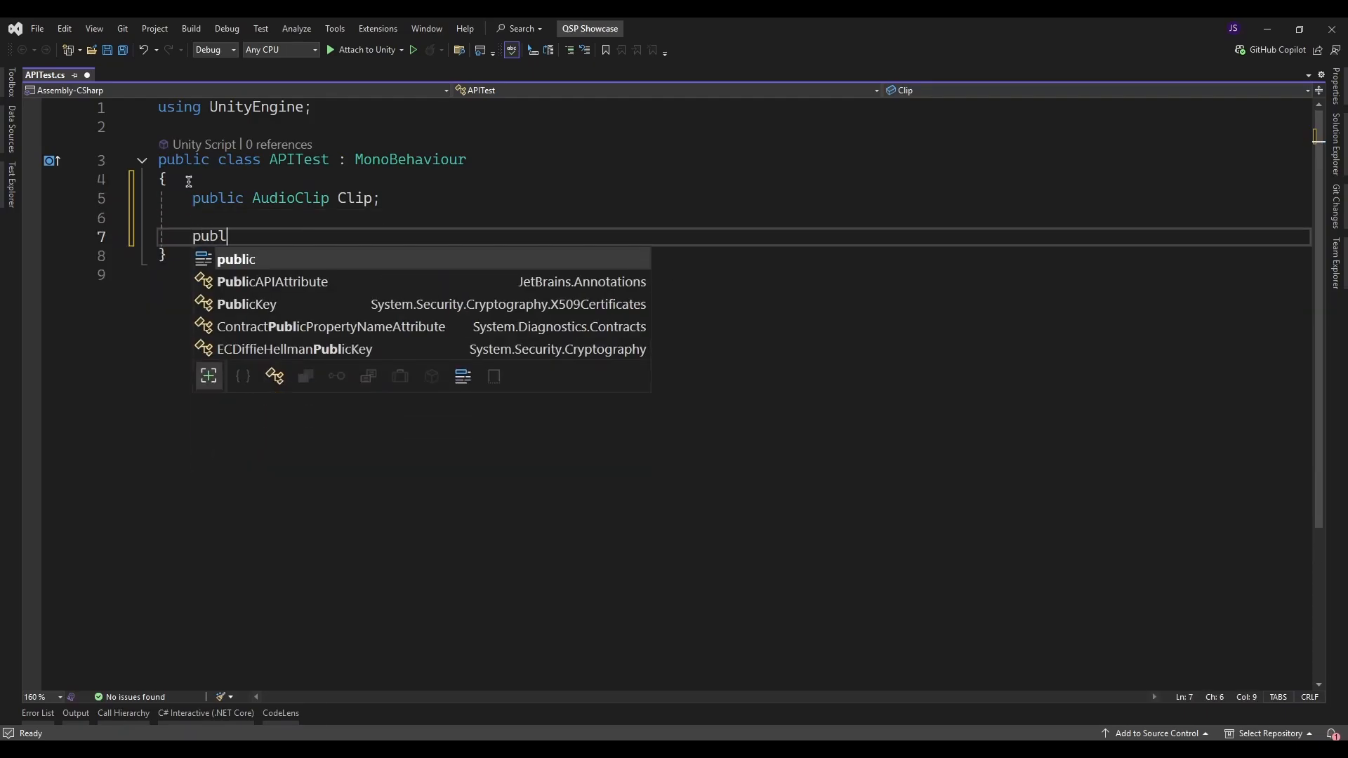
text(ic void )
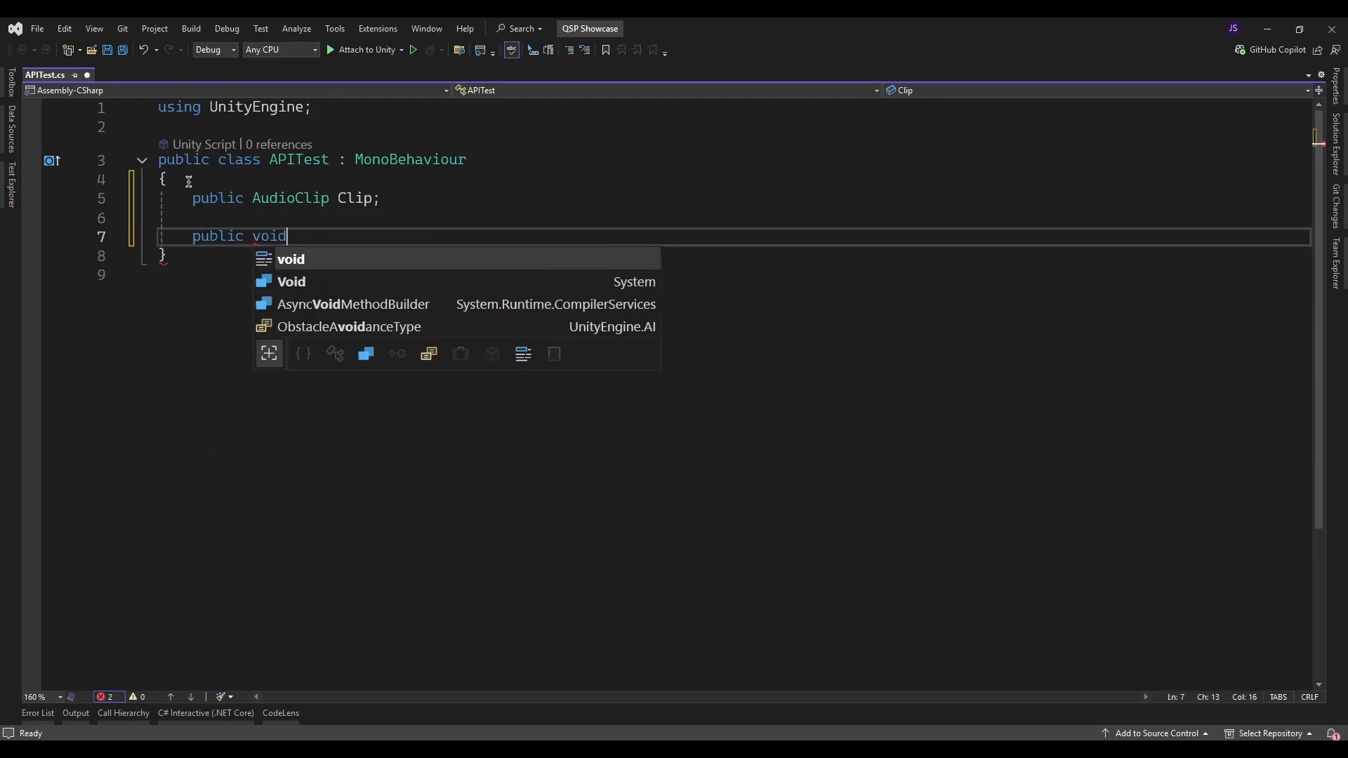
text(Play)
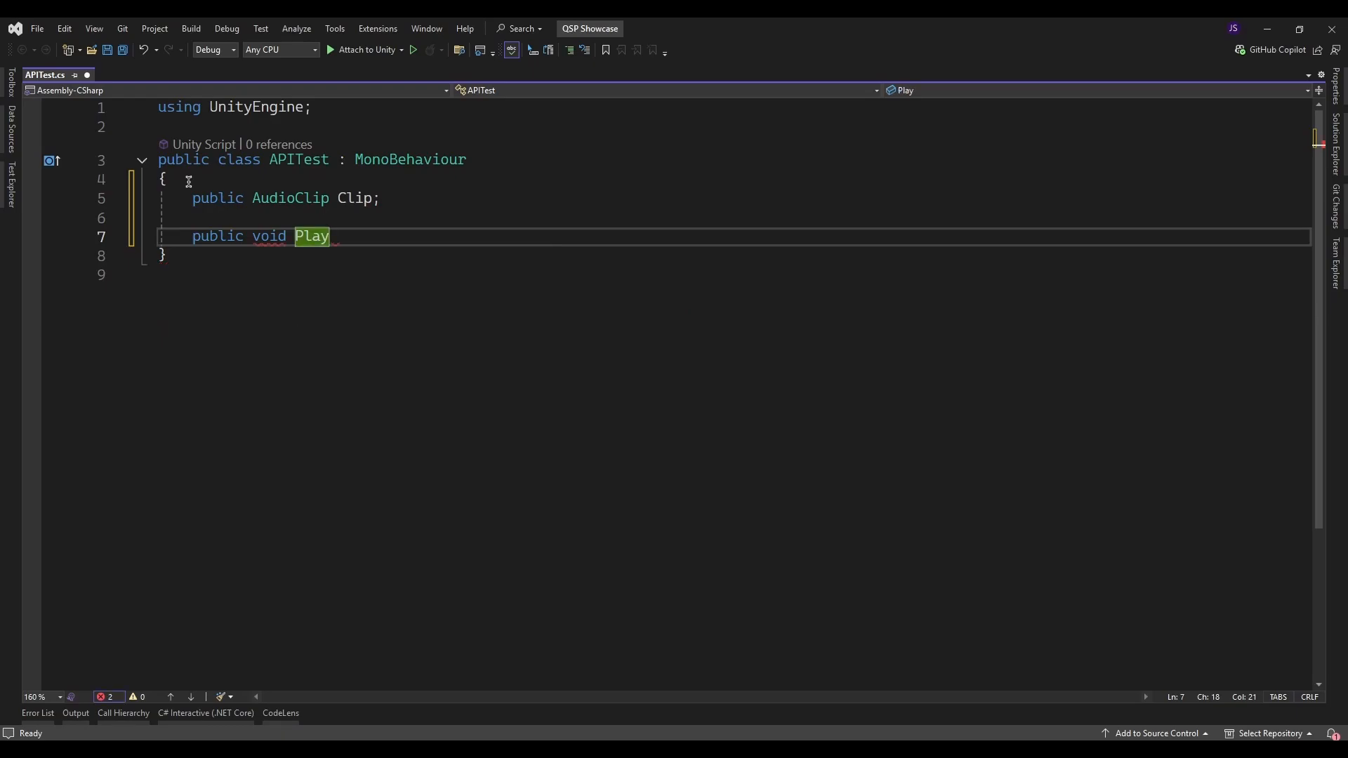
text(())
key(Return)
text({)
key(Return)
Call QuickSound.Play(Clip); inside the Play method, importing the QuickSoundPro namespace, and save the script
text(QuickSound)
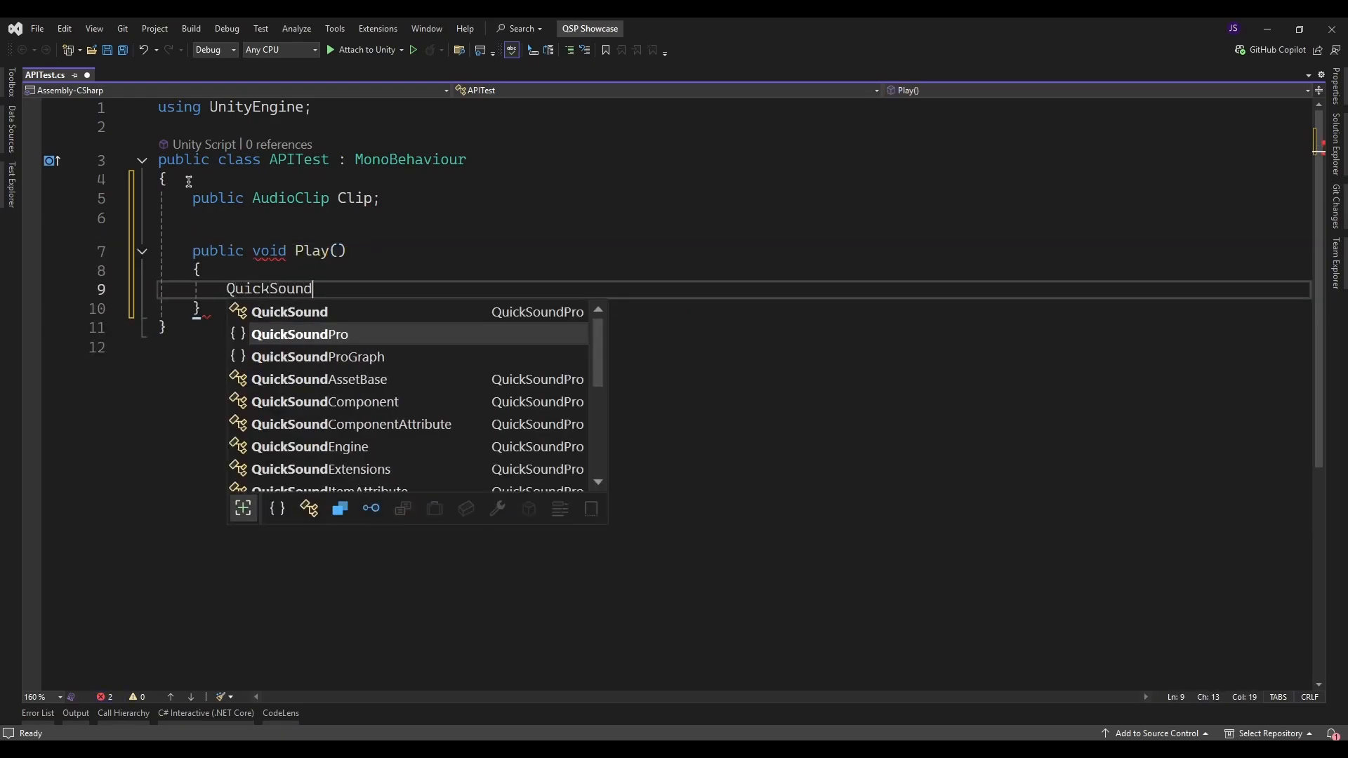
key(Tab)
text(.Play)
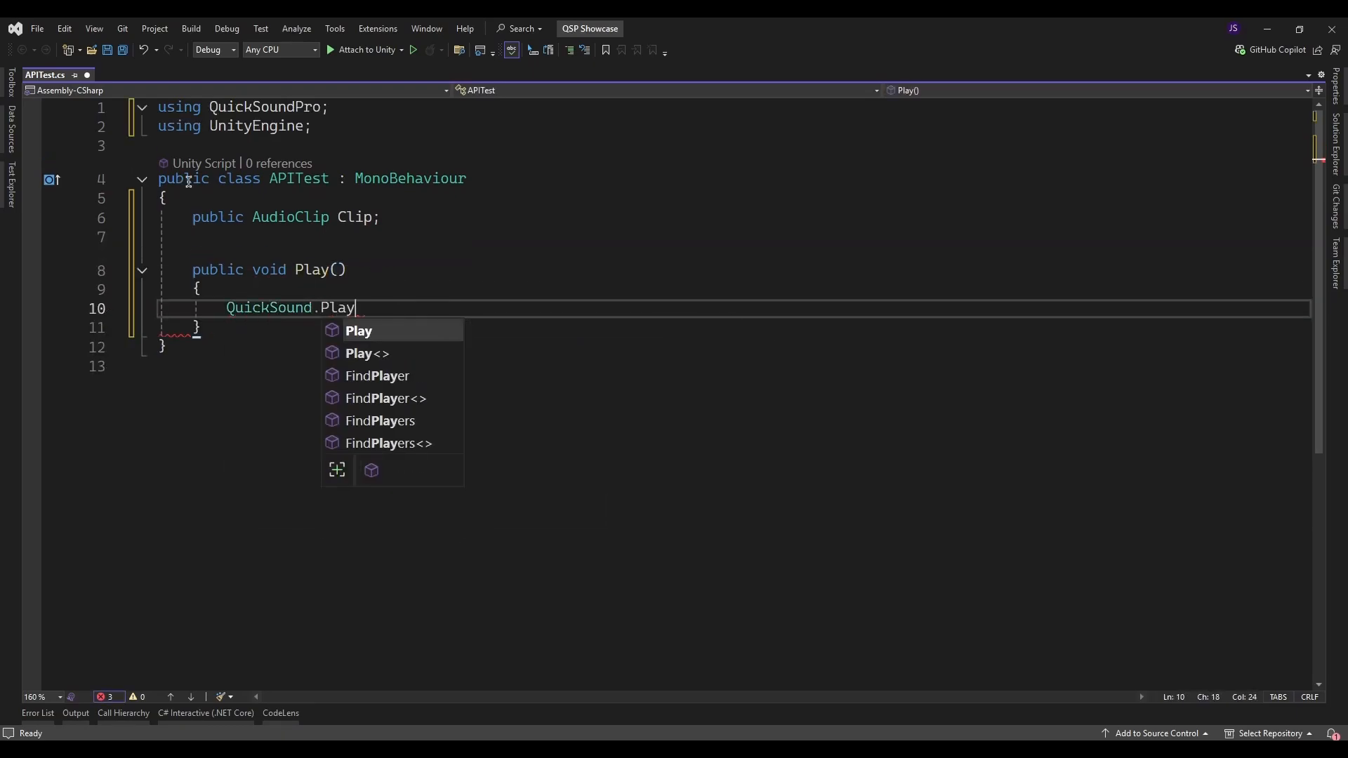
key(Escape)
key(Tab)
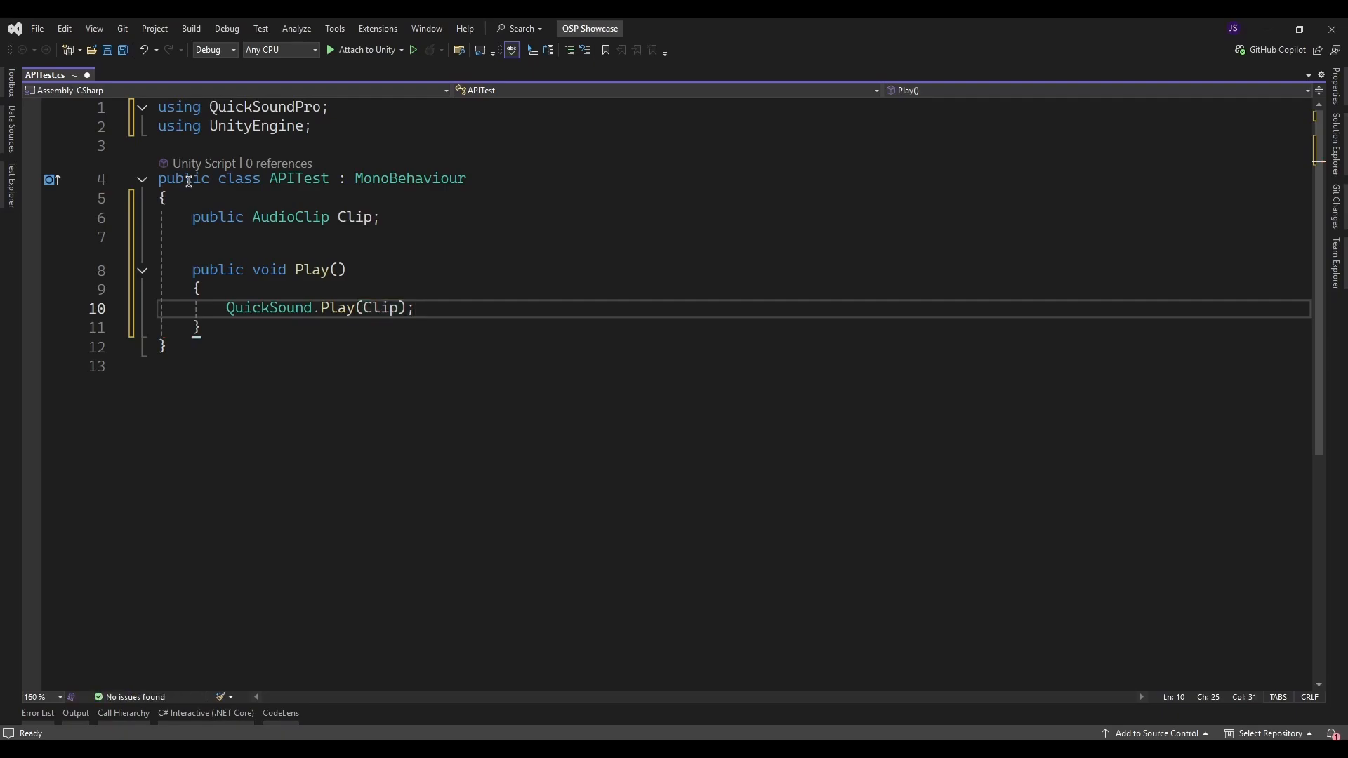
key(ctrl+s)
Switch to Unity, attach the APITest script to the Button object and assign UI_Click_Tap_03_mono as its Clip
key(alt+Tab)
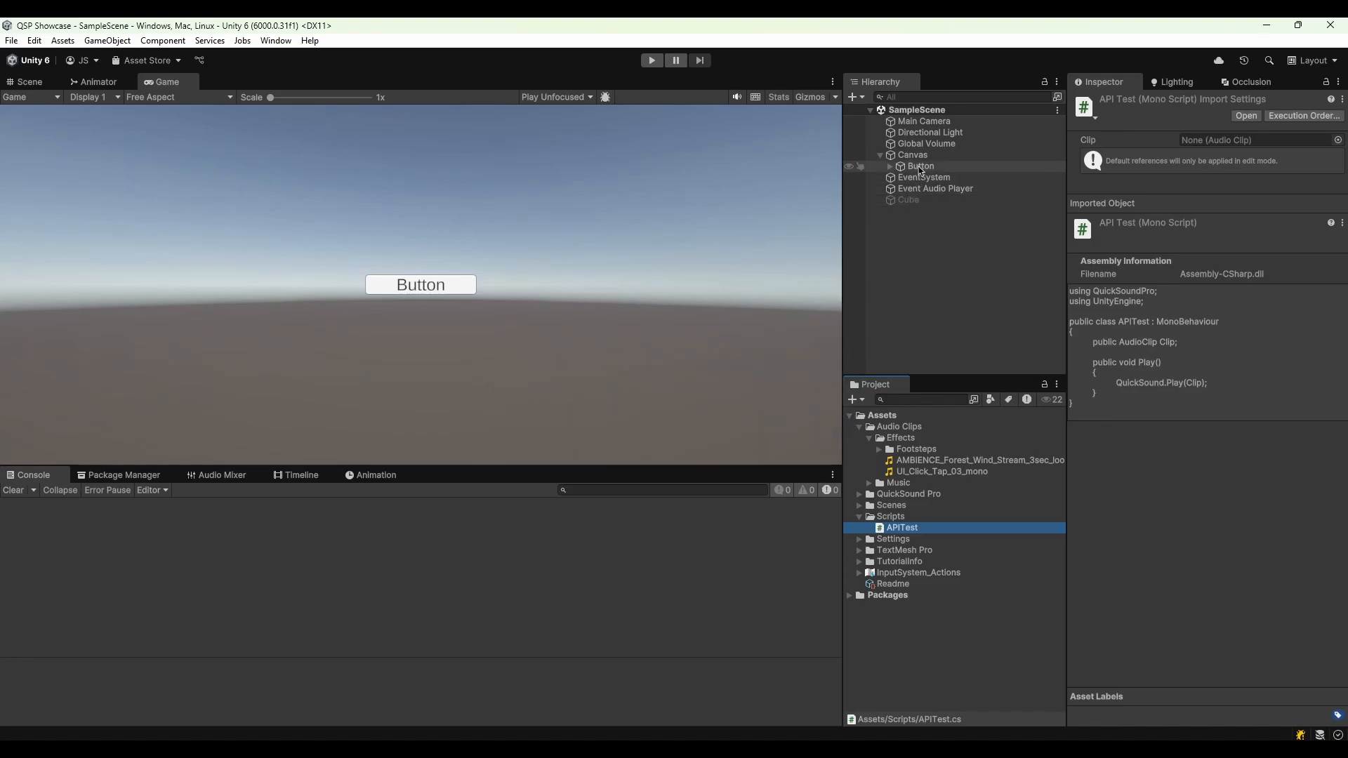
click(927, 167)
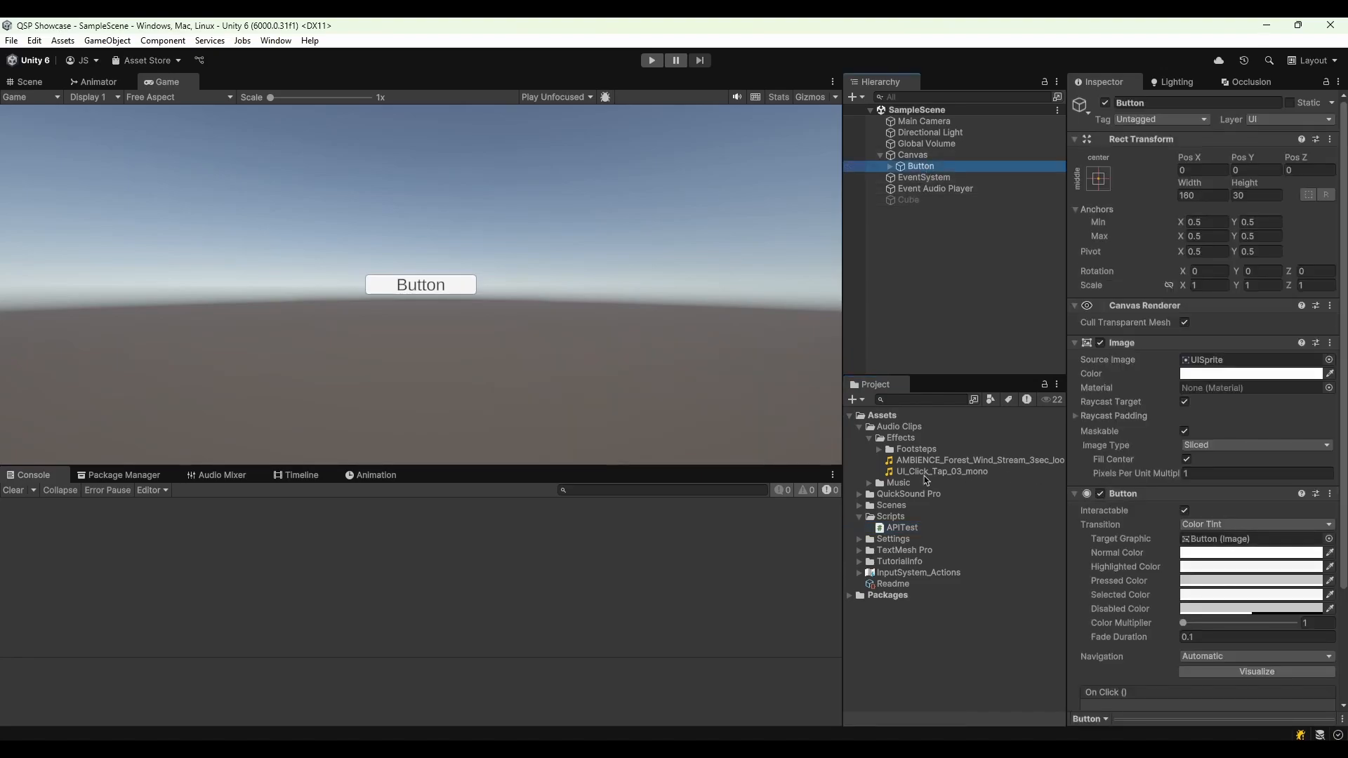
drag(903, 528, 1144, 309)
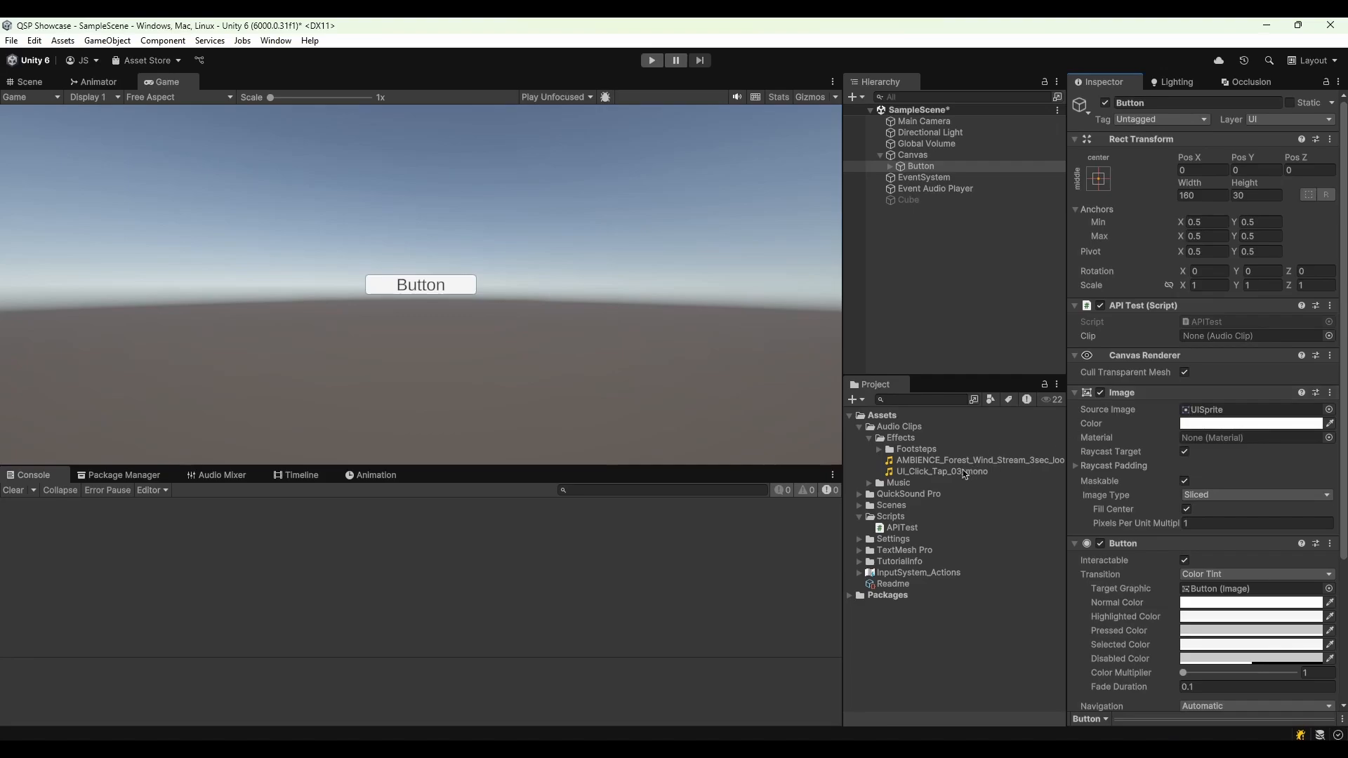
drag(941, 475, 1263, 342)
Add an On Click entry to the Button that targets its API Test component and calls APITest.Play, and save the scene
scroll(1130, 348, down, 3)
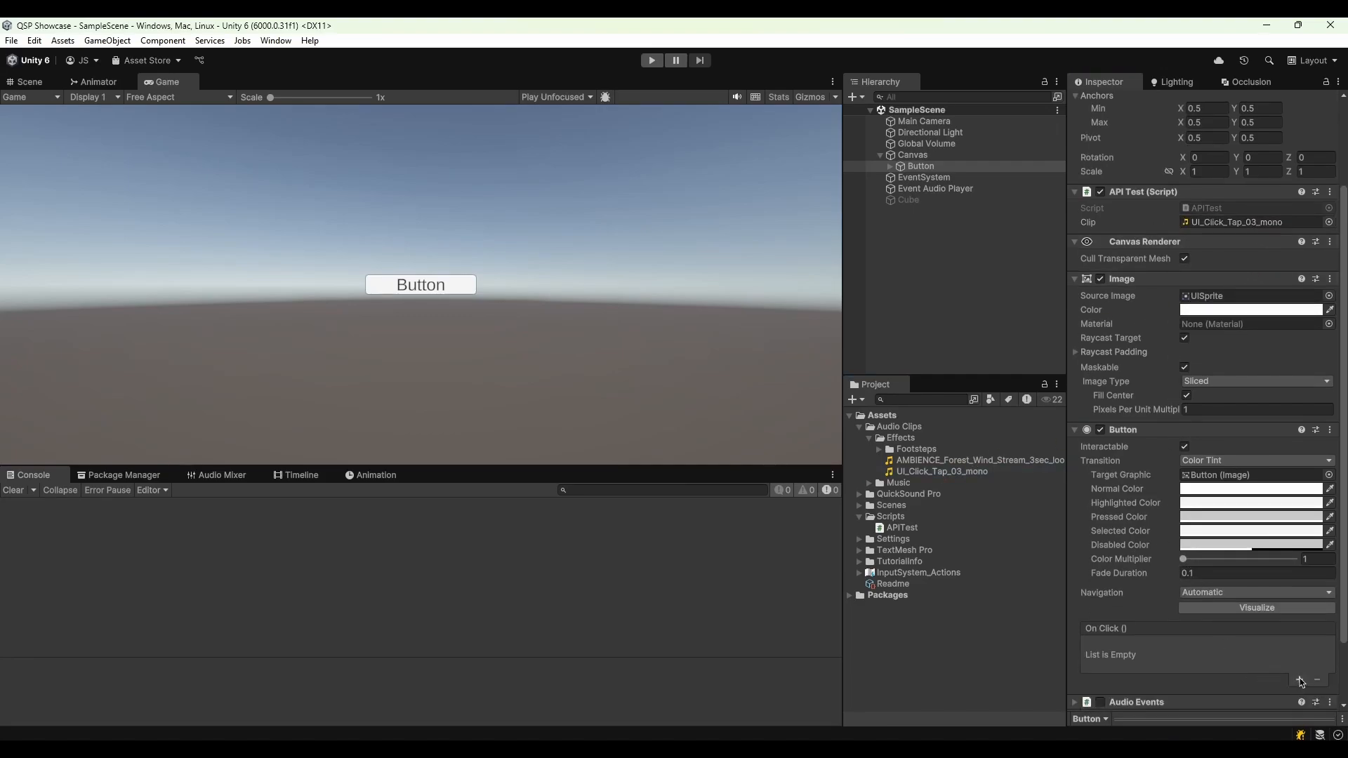
drag(1134, 191, 1133, 191)
drag(1150, 662, 1150, 661)
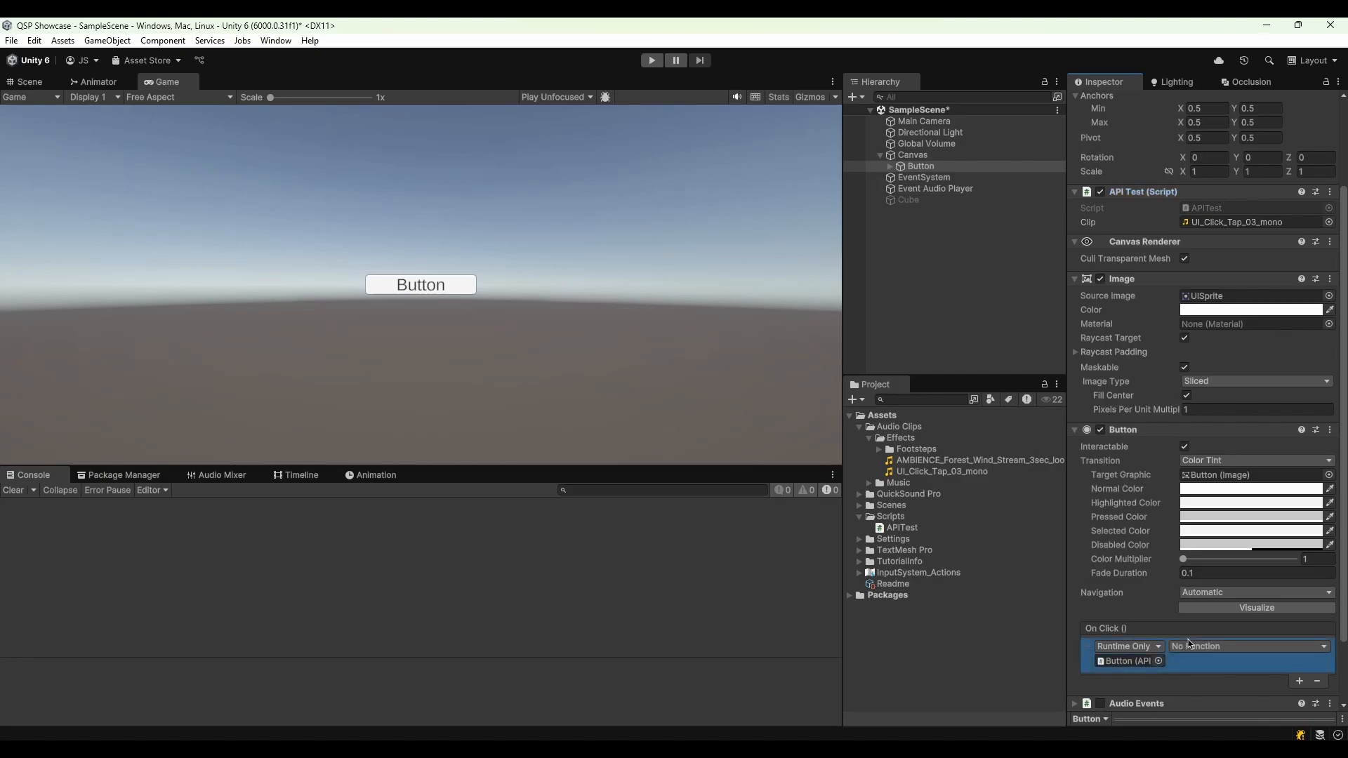
click(1194, 645)
mouse_move(1212, 588)
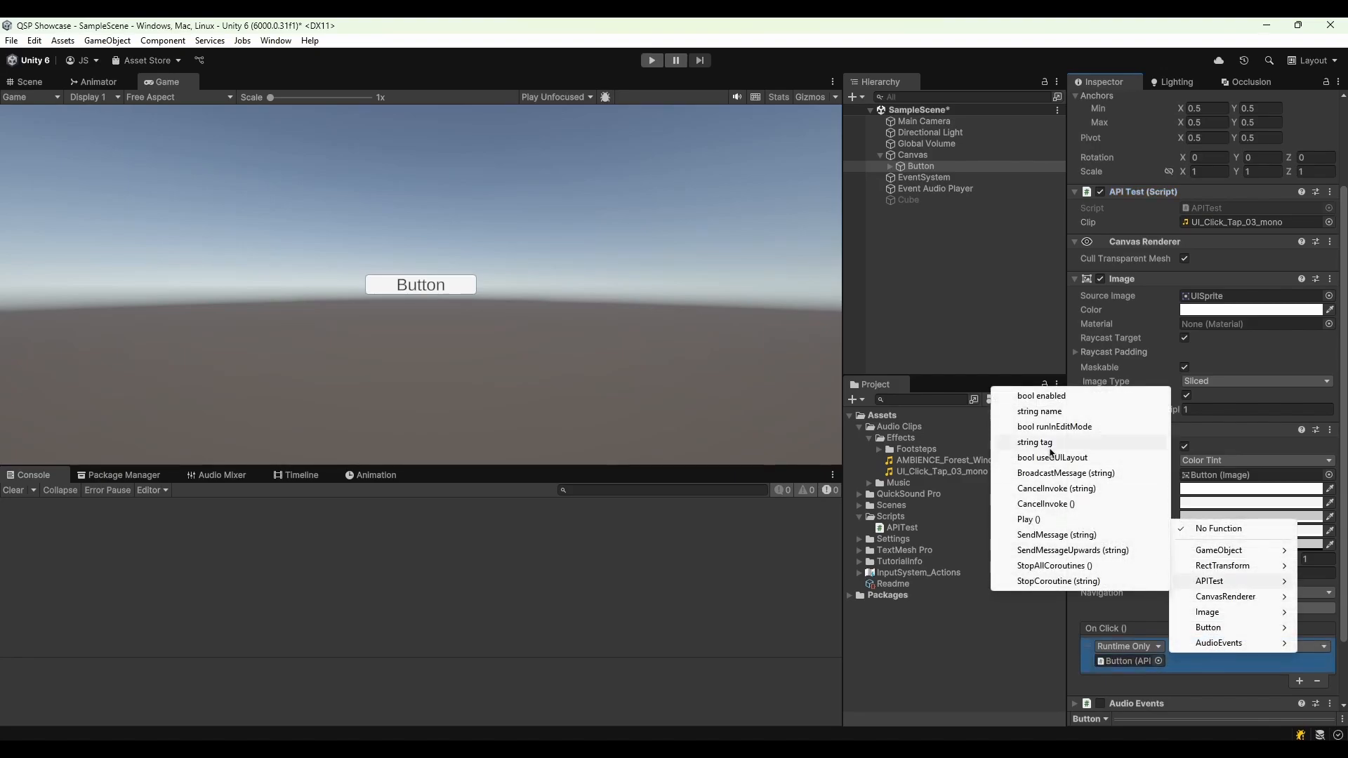
click(1028, 519)
key(ctrl+s)
Run the scene, trigger the click sound twice with the UI button, and stop the playback
click(654, 62)
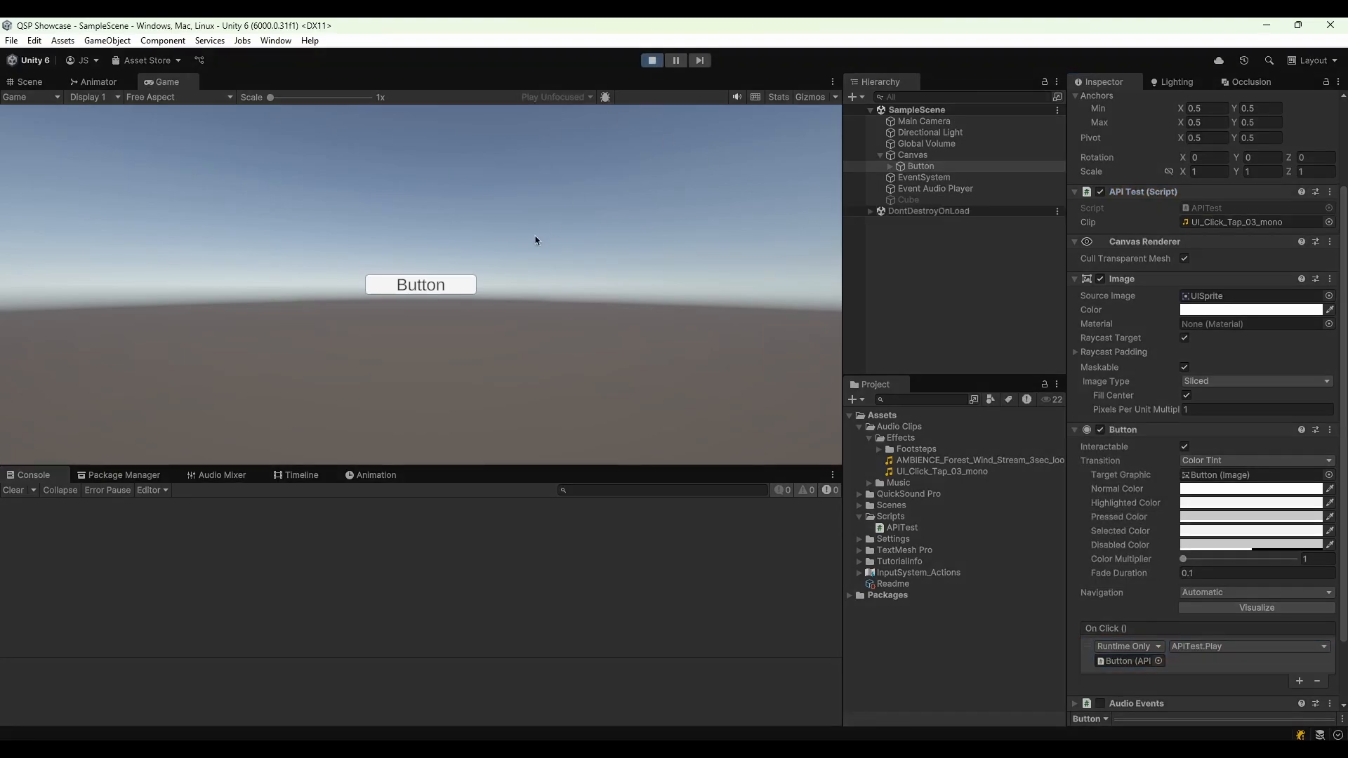
click(443, 283)
click(439, 286)
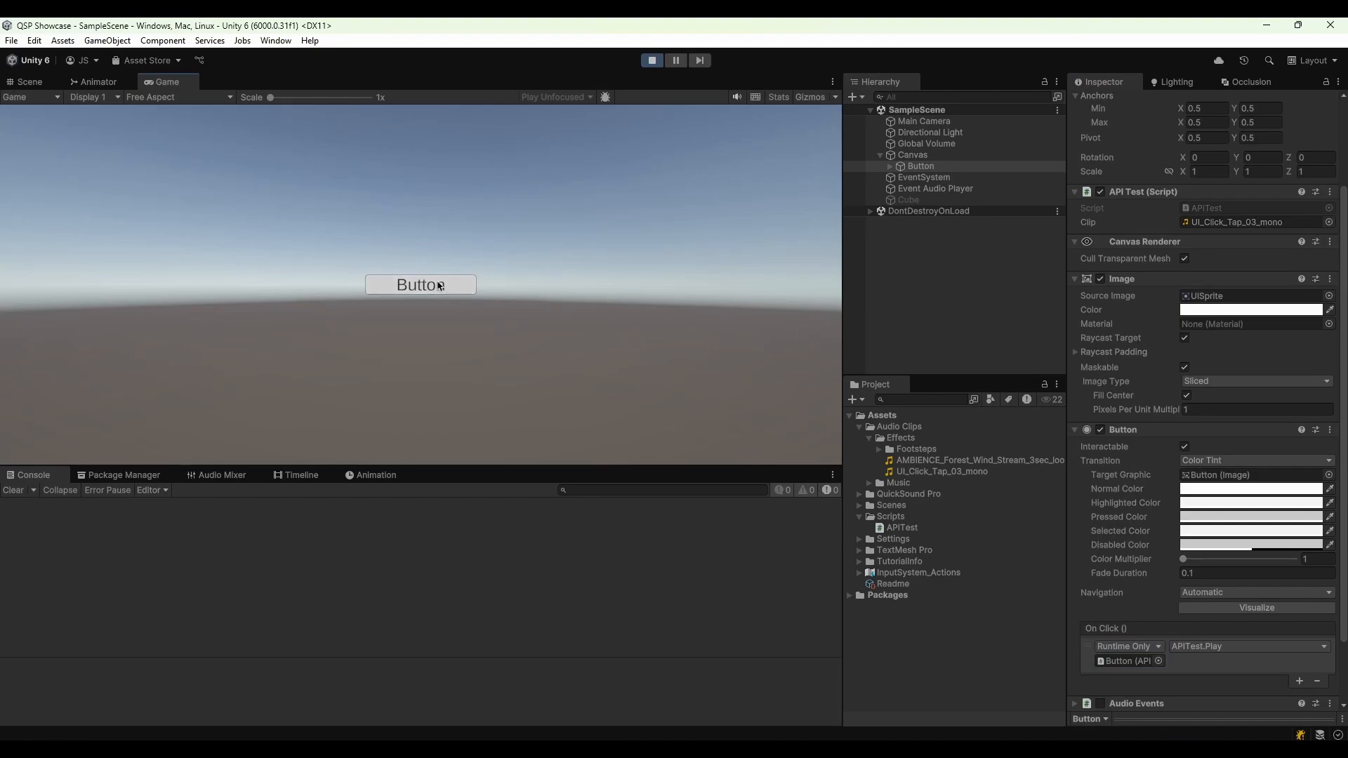
click(653, 61)
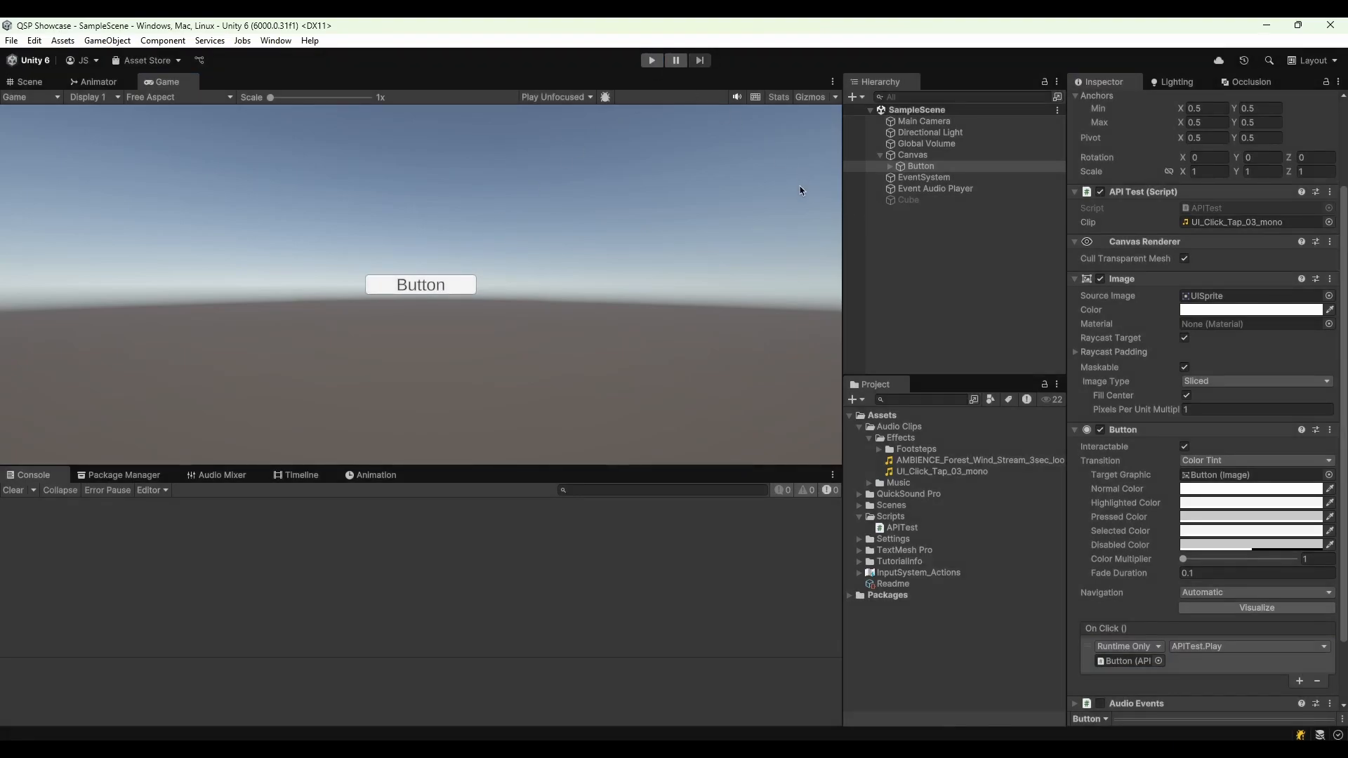
Open the API Test component's script in Visual Studio and store the QuickSound.Play(Clip) result in a variable named context
right_click(1150, 194)
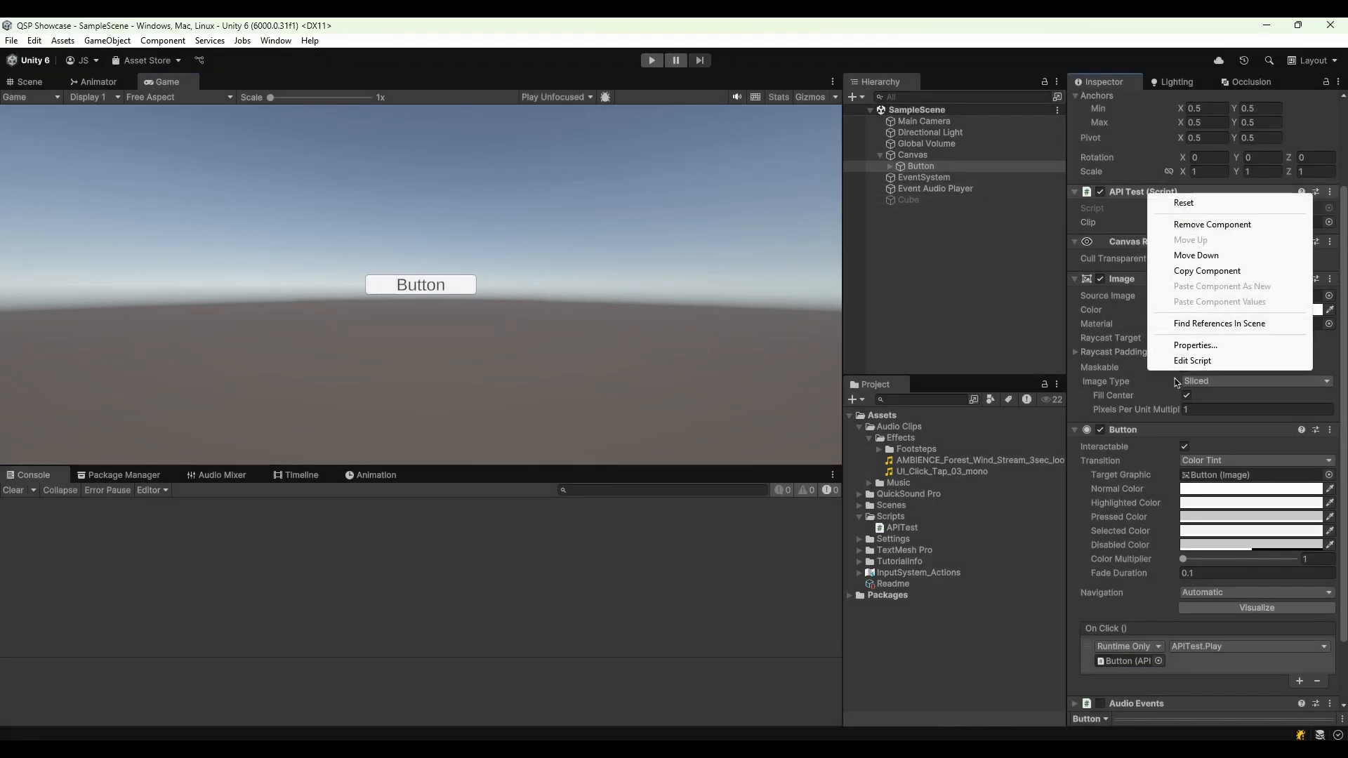
click(1176, 361)
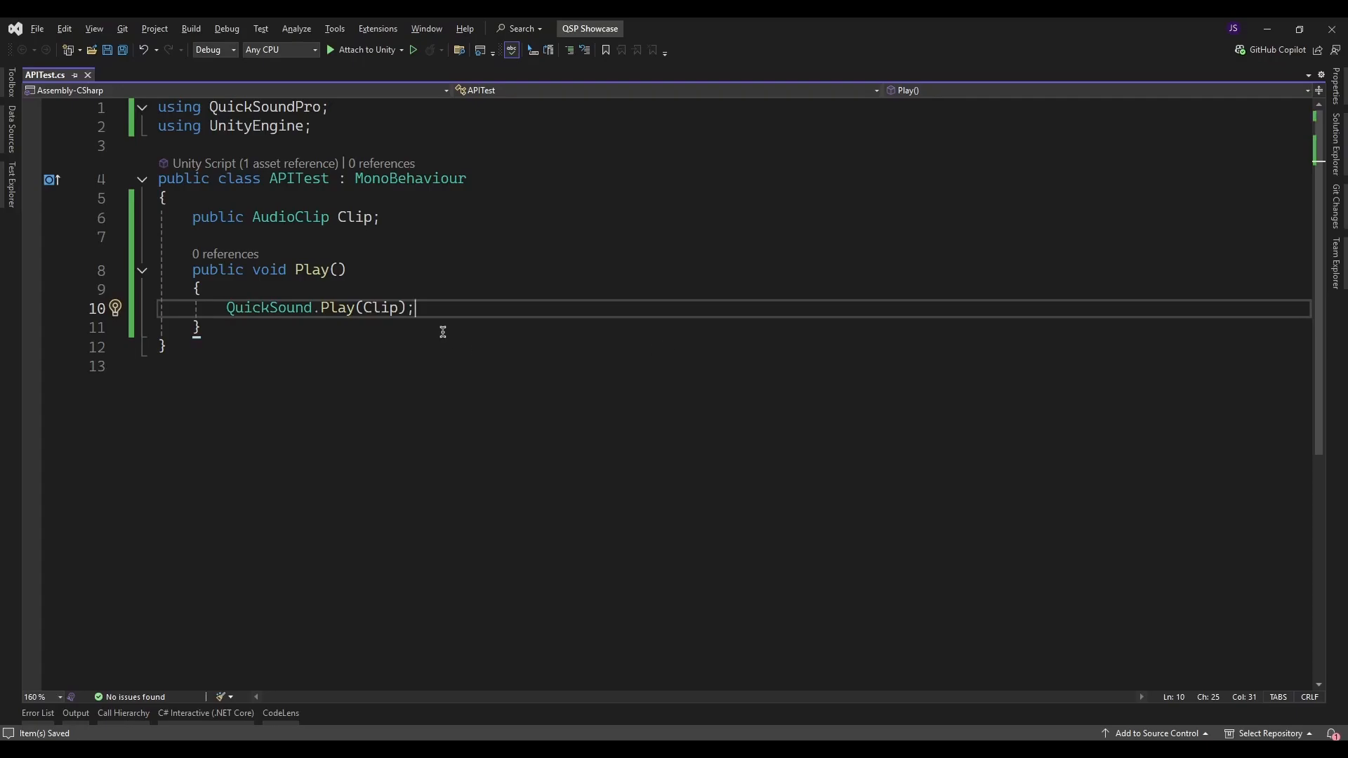
click(227, 311)
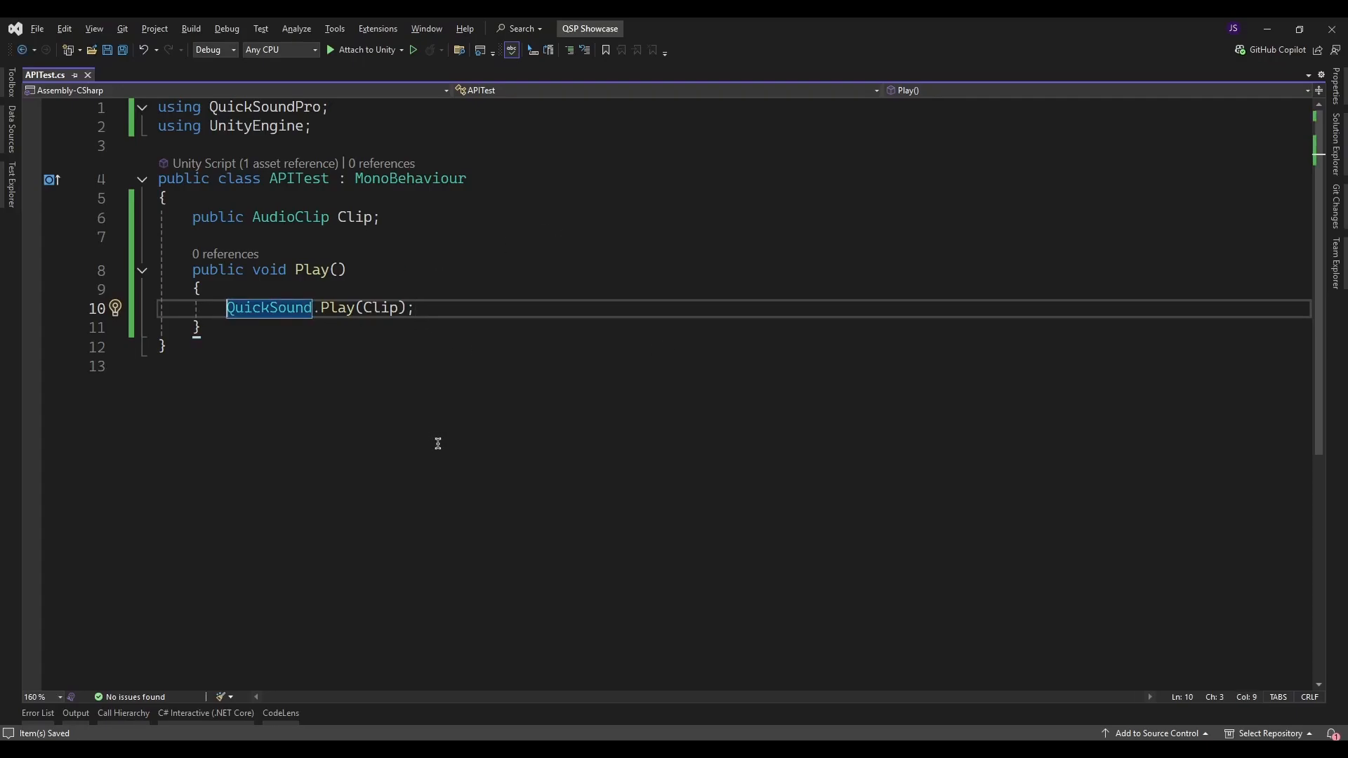
text(var context =)
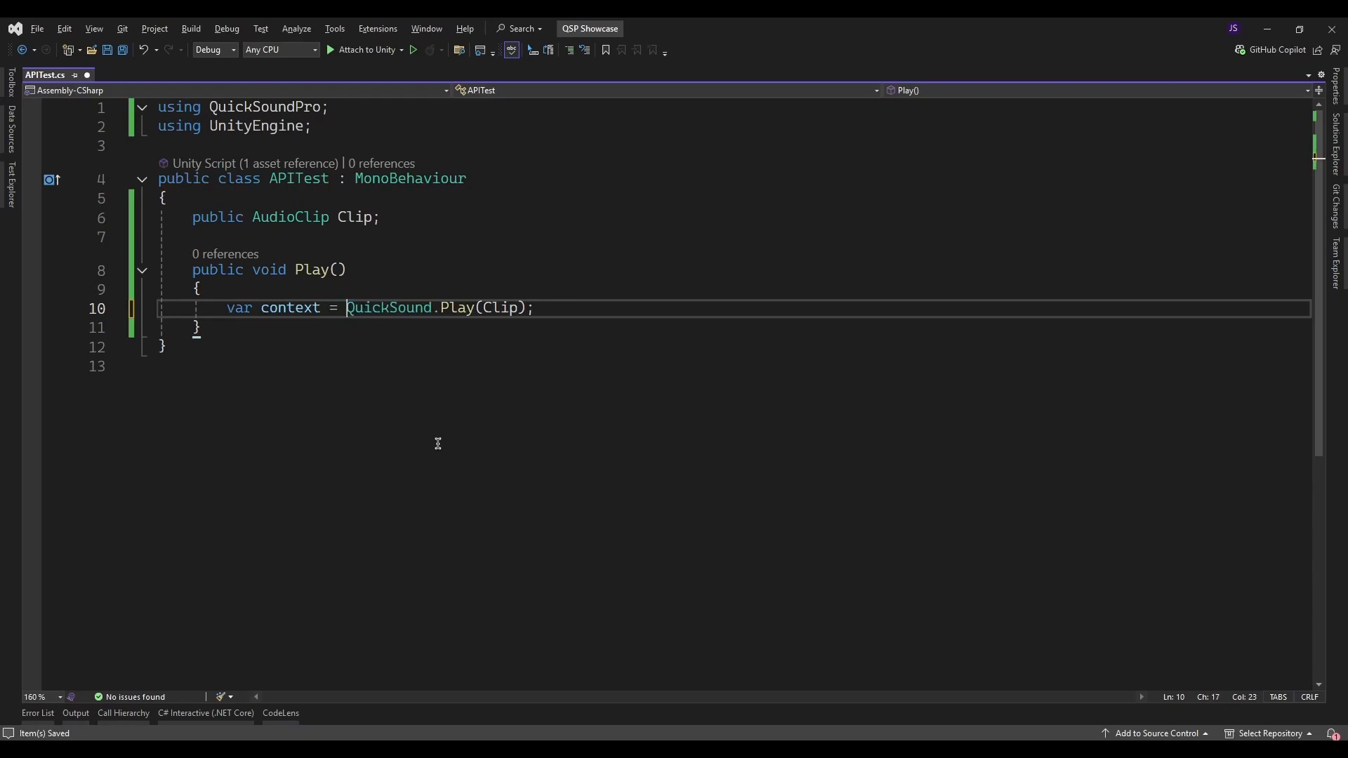
Add the line context.AddPitchMultiplierModifier(2f); below the QuickSound.Play call
key(End)
key(Return)
text(context.)
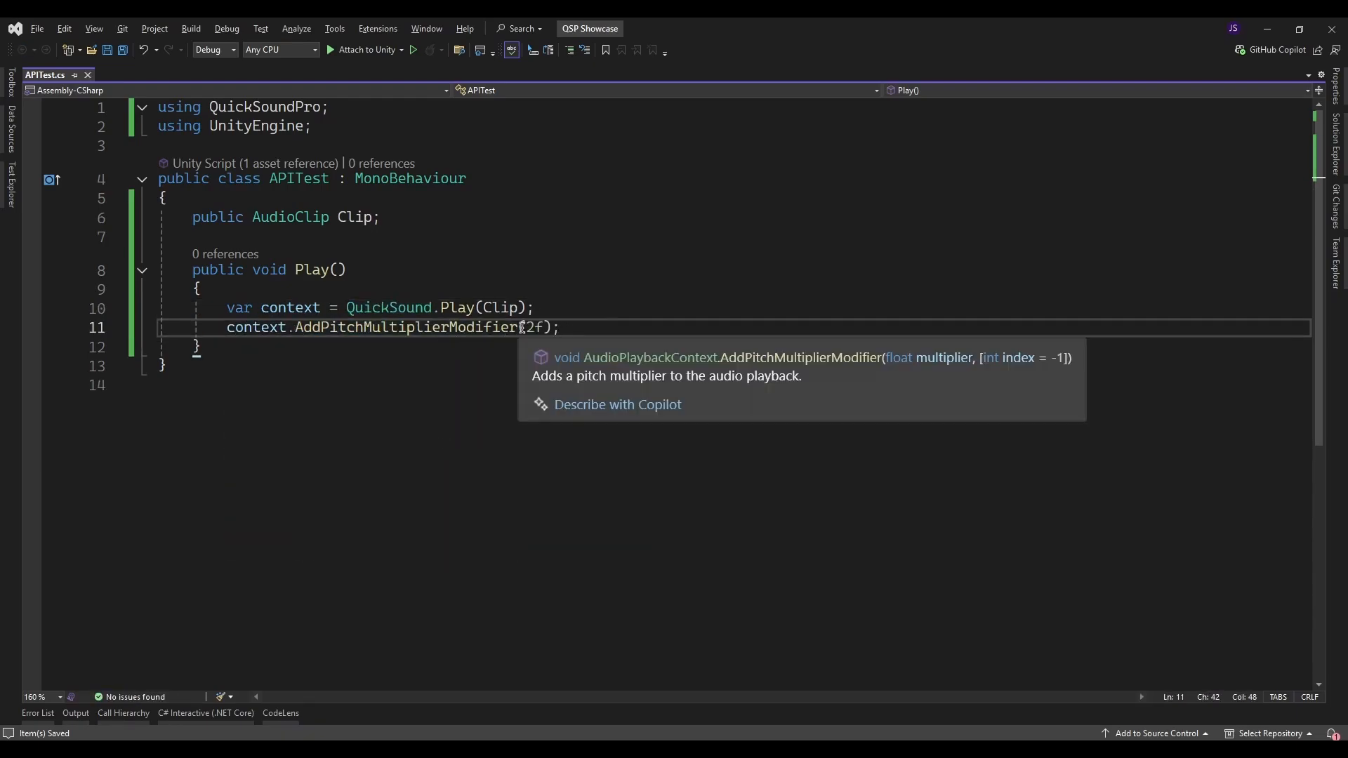
Replace the pitch multiplier argument with Random.Range(1f, 3f)
double_click(531, 329)
text(R)
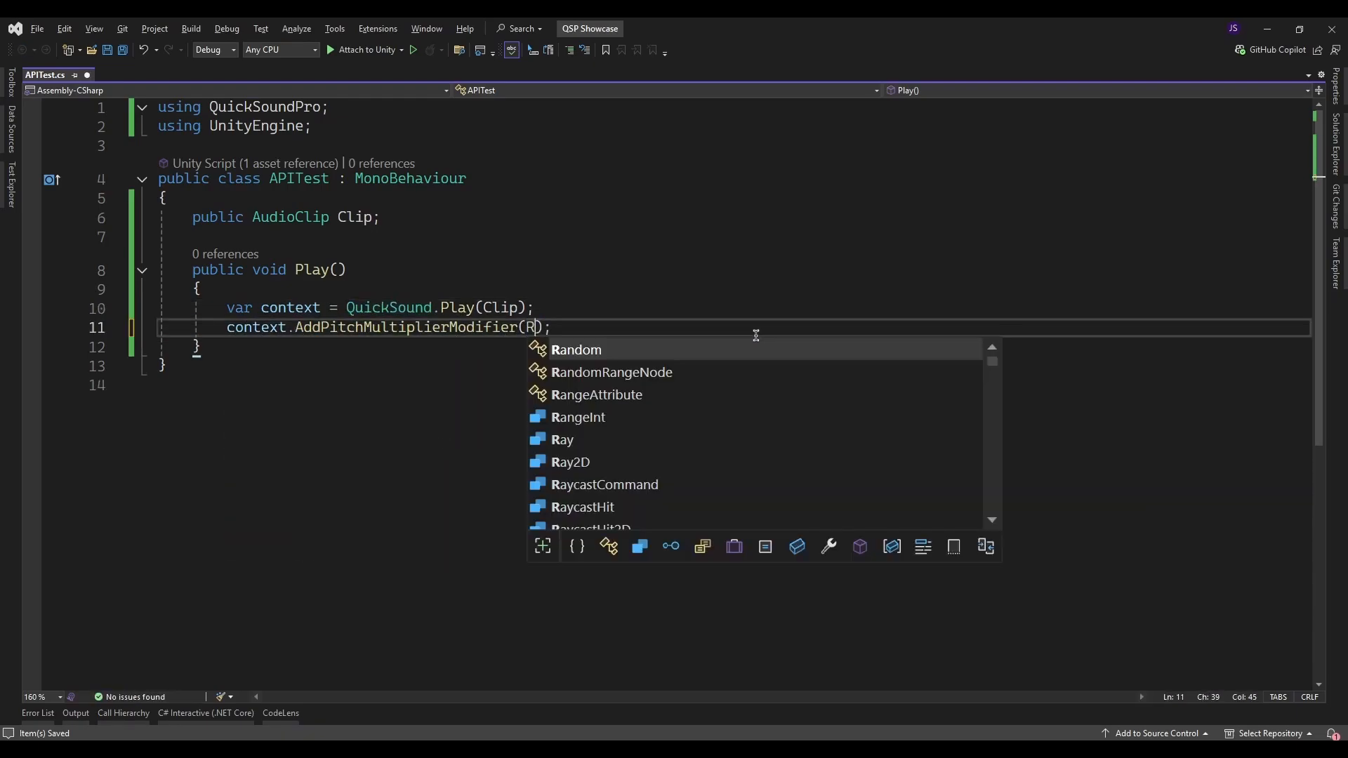
text(andom.Range()
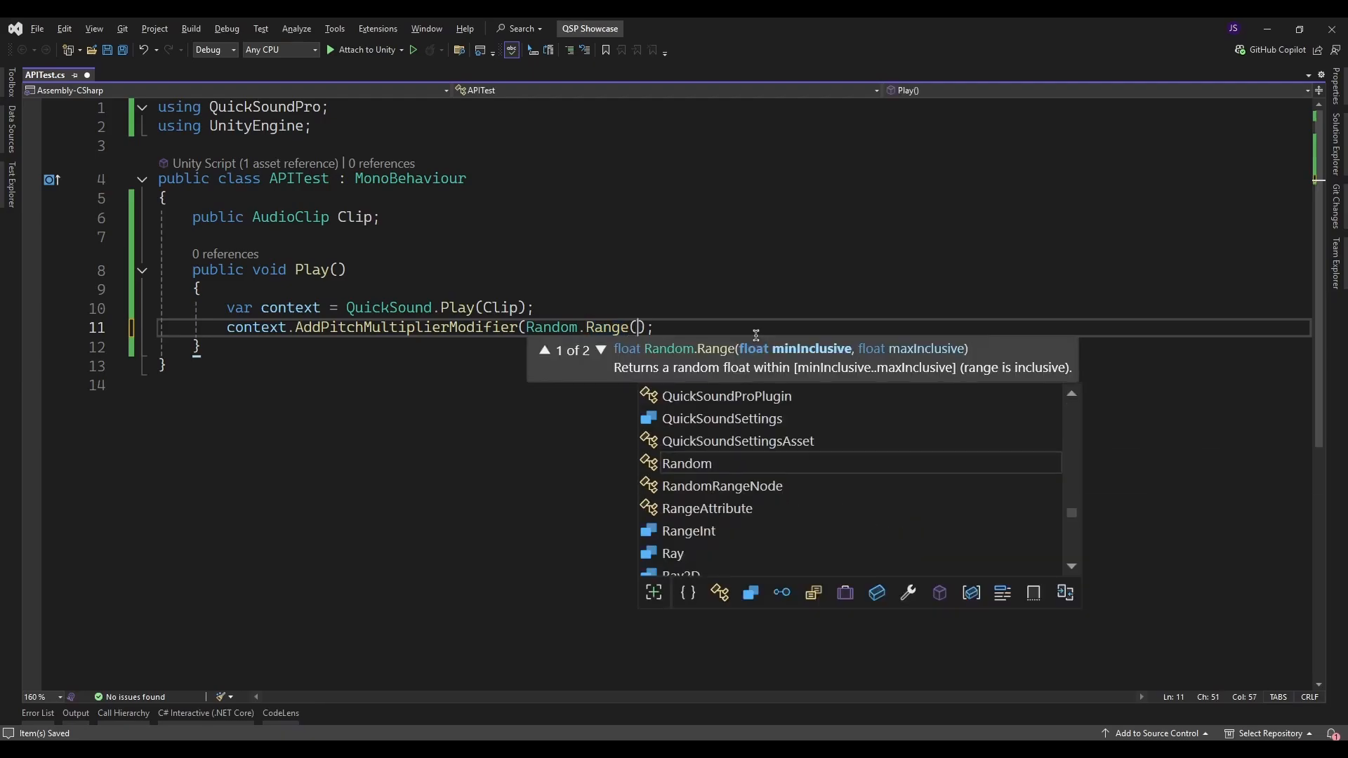
text(1, 3))
key(Left)
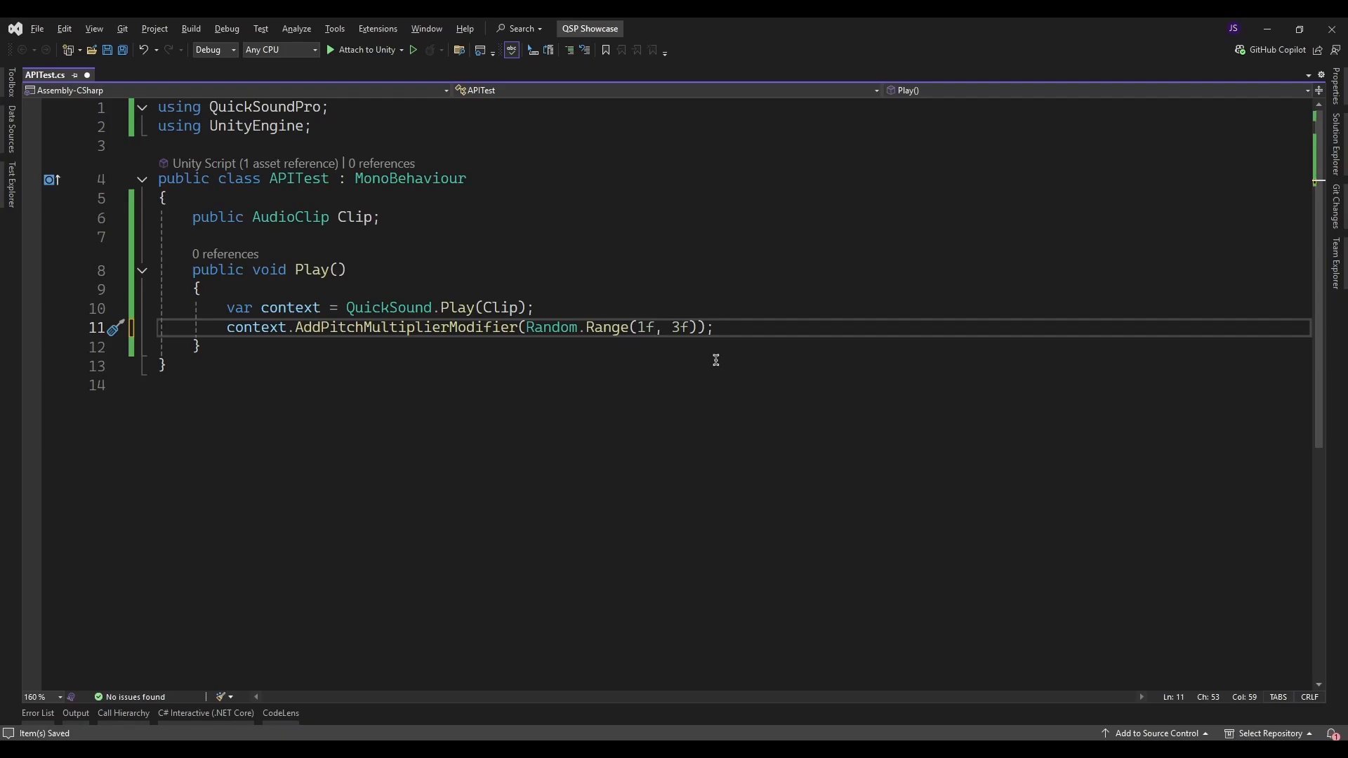
Change the QuickSound.Play(Clip) call that assigns context to QuickSound.Prepare(Clip)
double_click(467, 309)
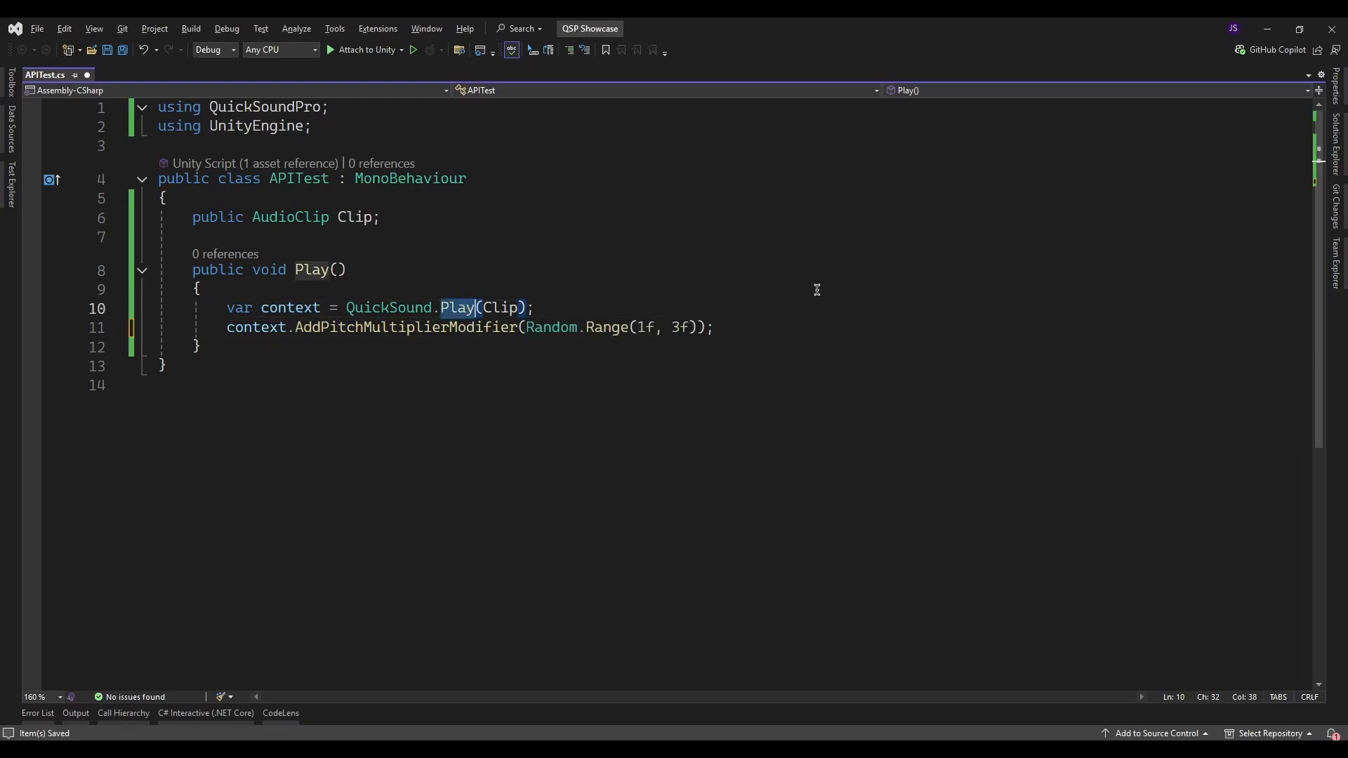
text(Prepare)
key(Escape)
Add QuickSound.Play(context); after the pitch modifier line and switch to Unity to recompile the script
key(Down)
key(End)
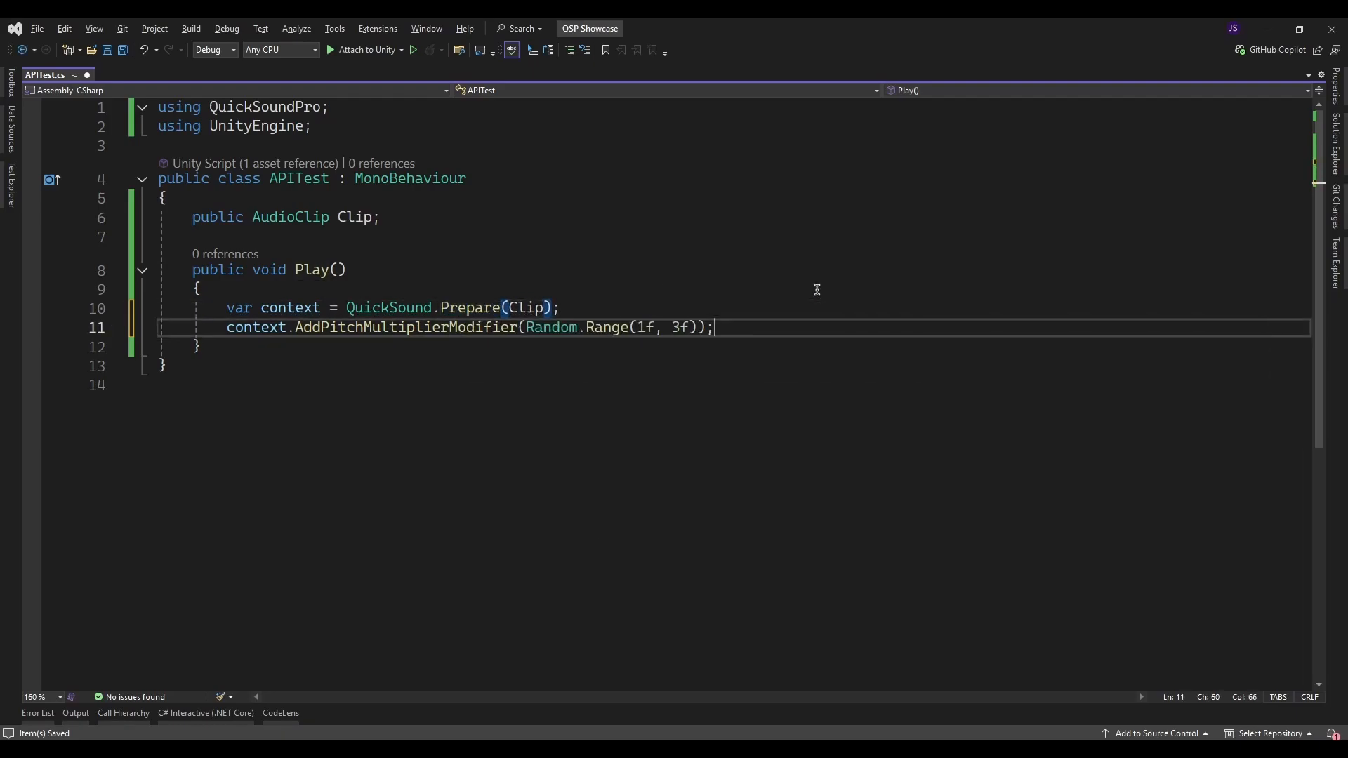
key(Return)
text(QuickSoun)
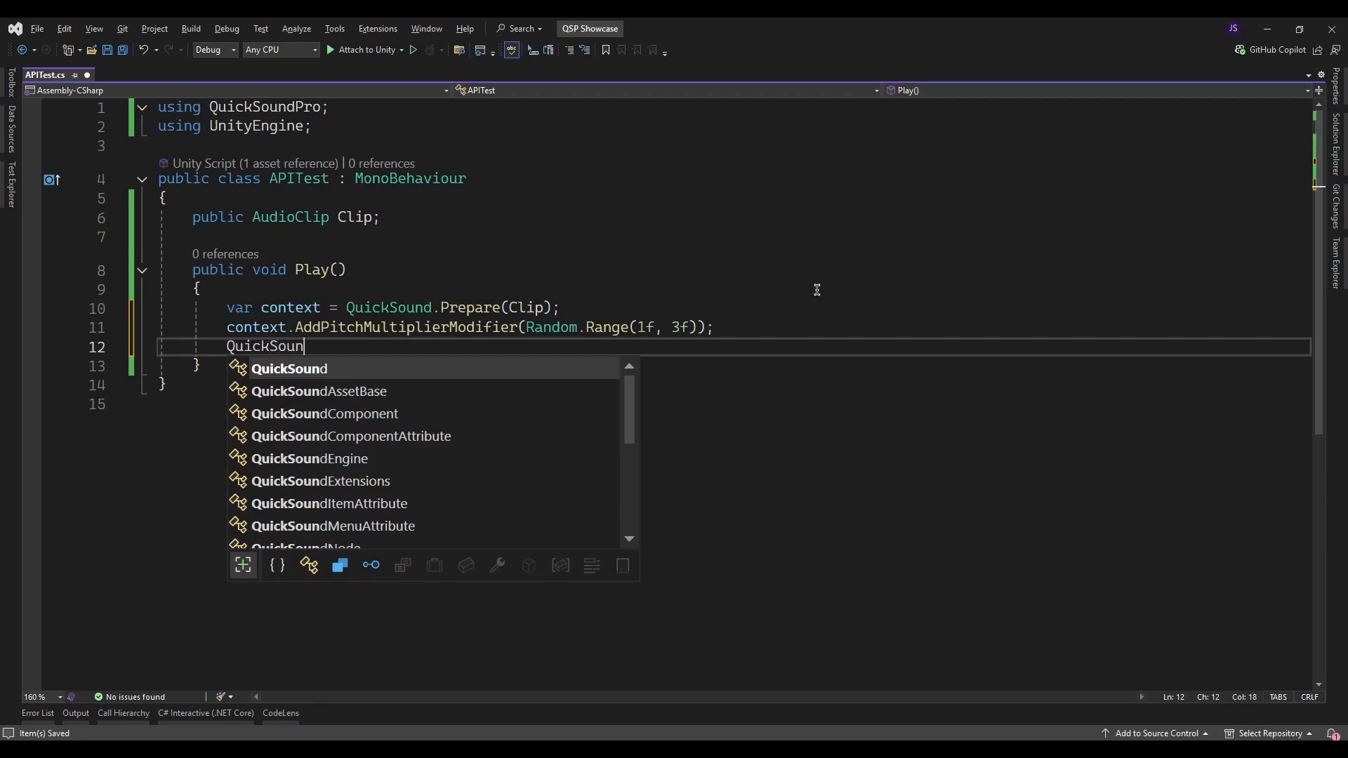
text(d.P)
key(Tab)
key(Tab)
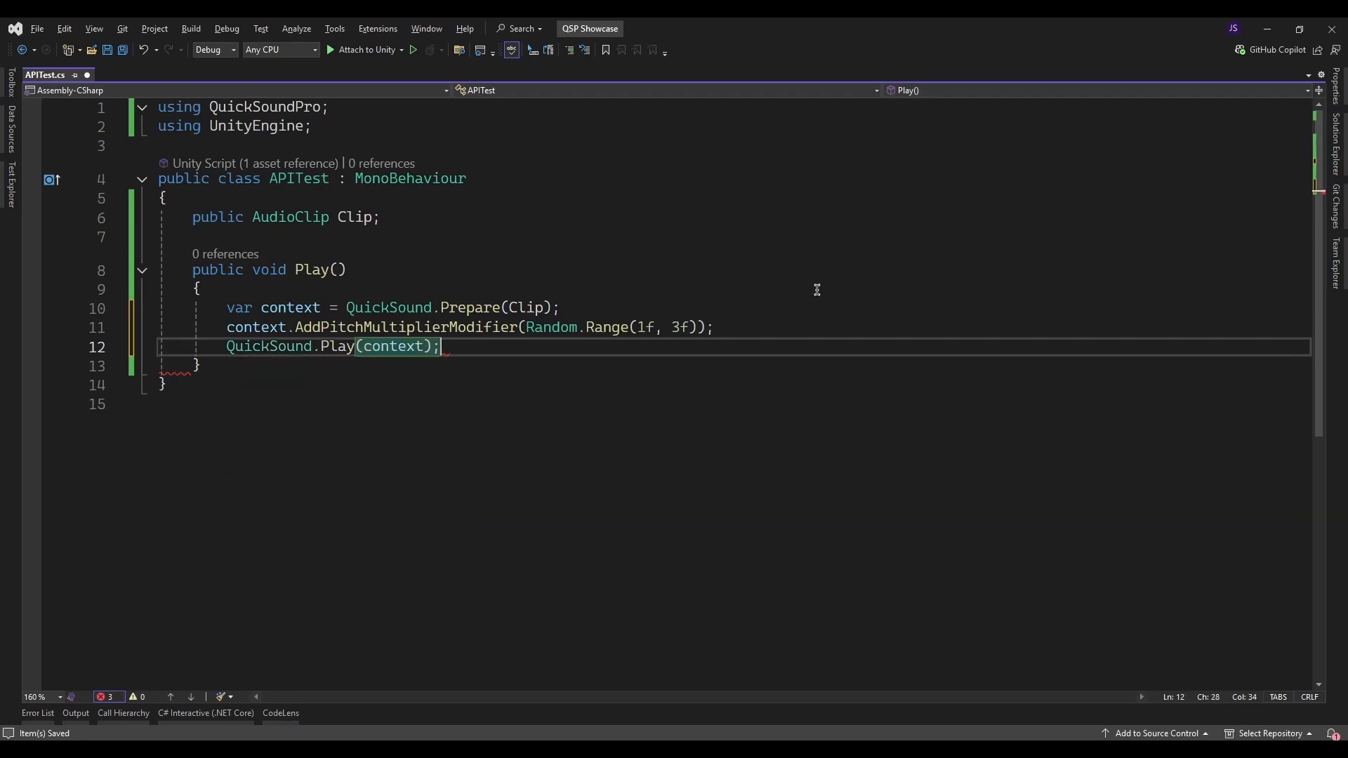
key(alt+Tab)
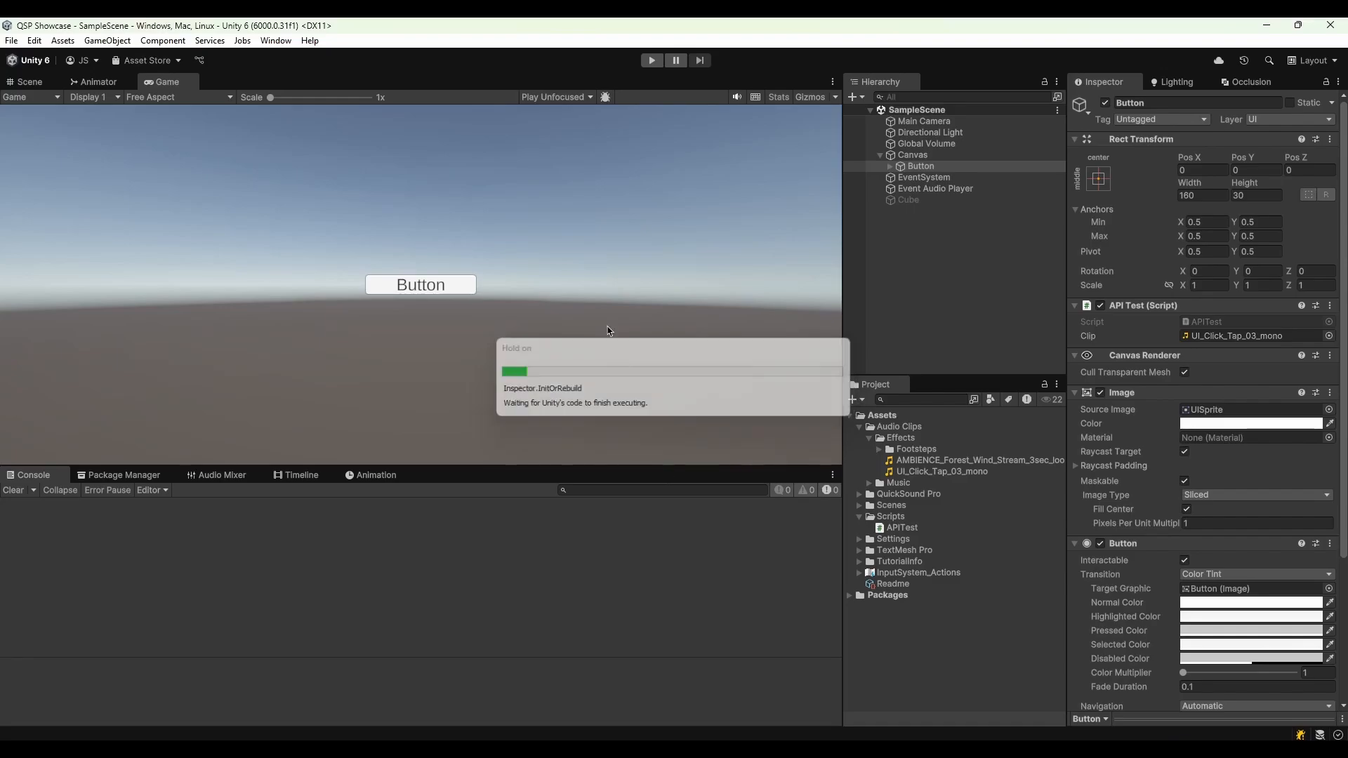
Run the scene and trigger the on-screen Button to test the randomized pitch playback
click(652, 62)
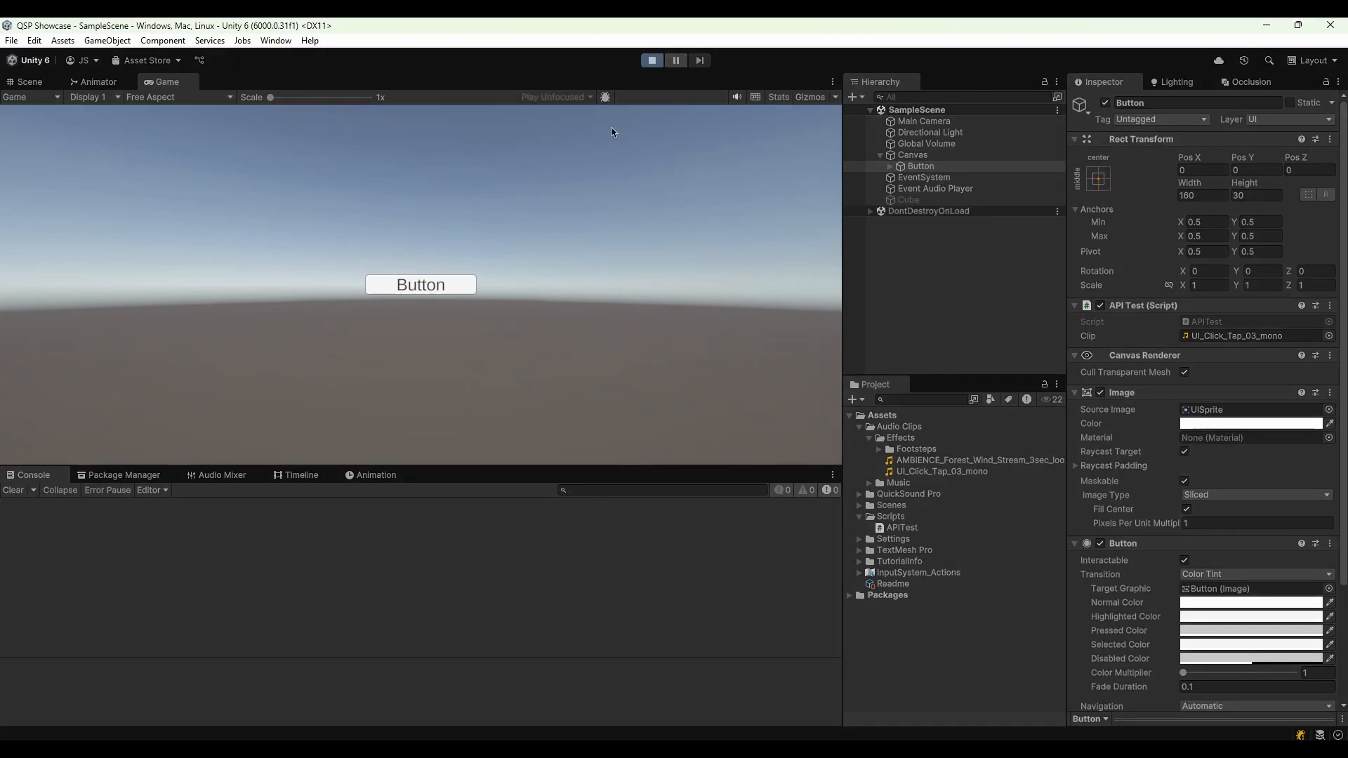
click(456, 284)
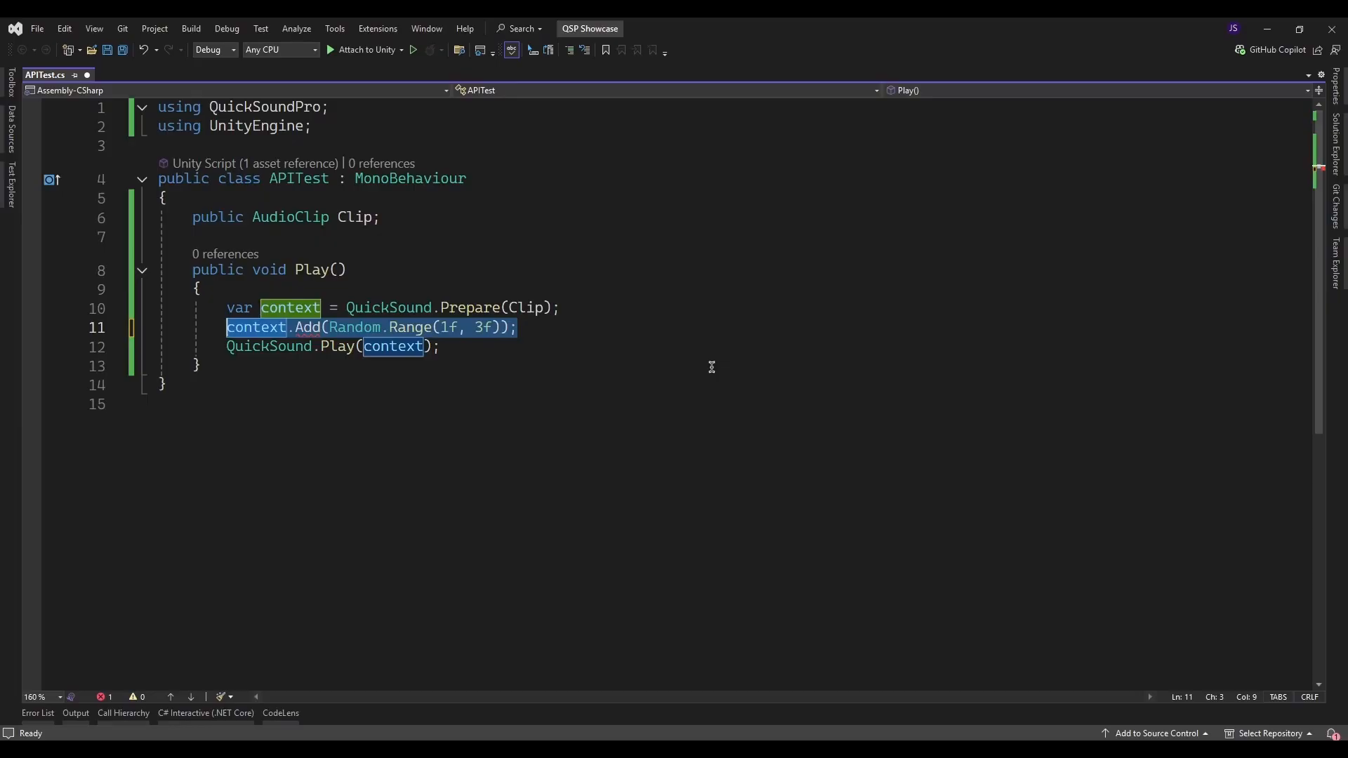
Remove the line between QuickSound.Prepare(Clip) and QuickSound.Play(context), and change Prepare to Play
key(Delete)
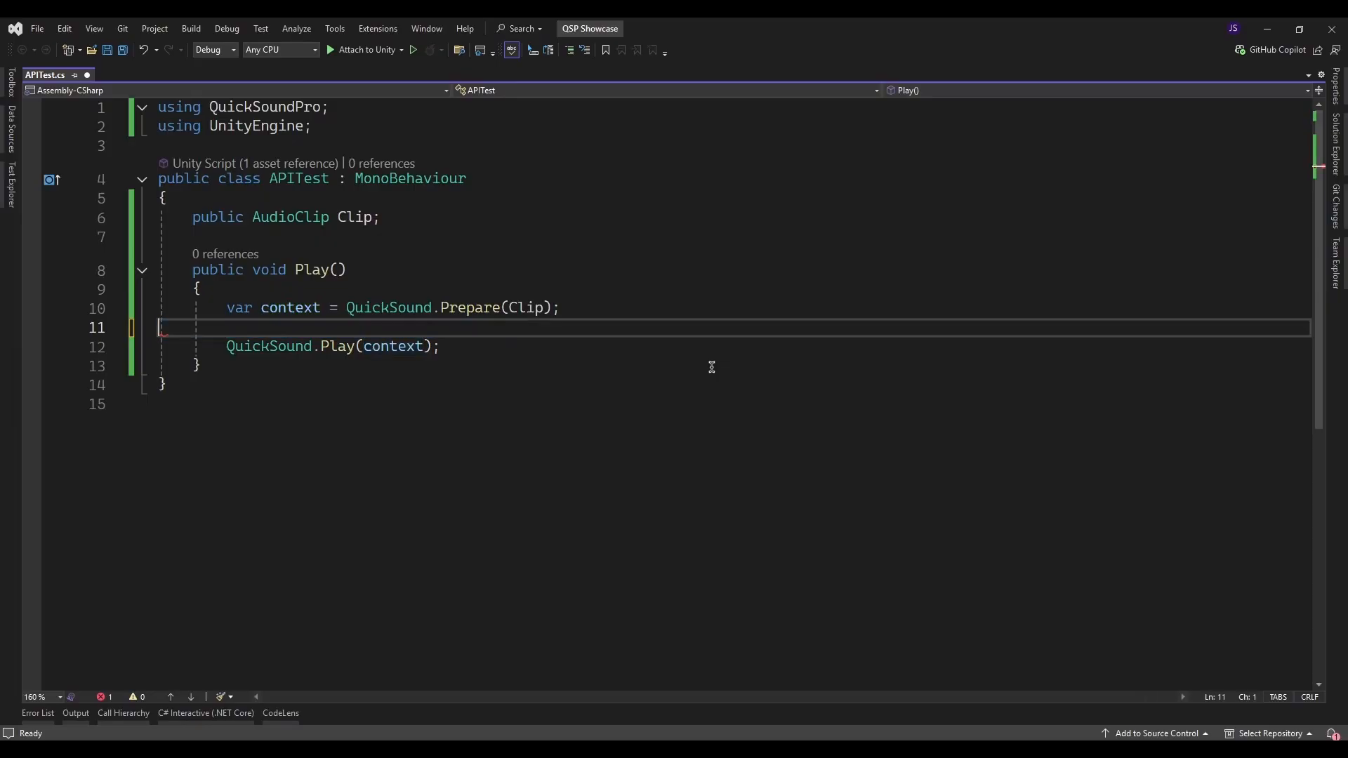
key(BackSpace)
key(ctrl+BackSpace)
text(Play)
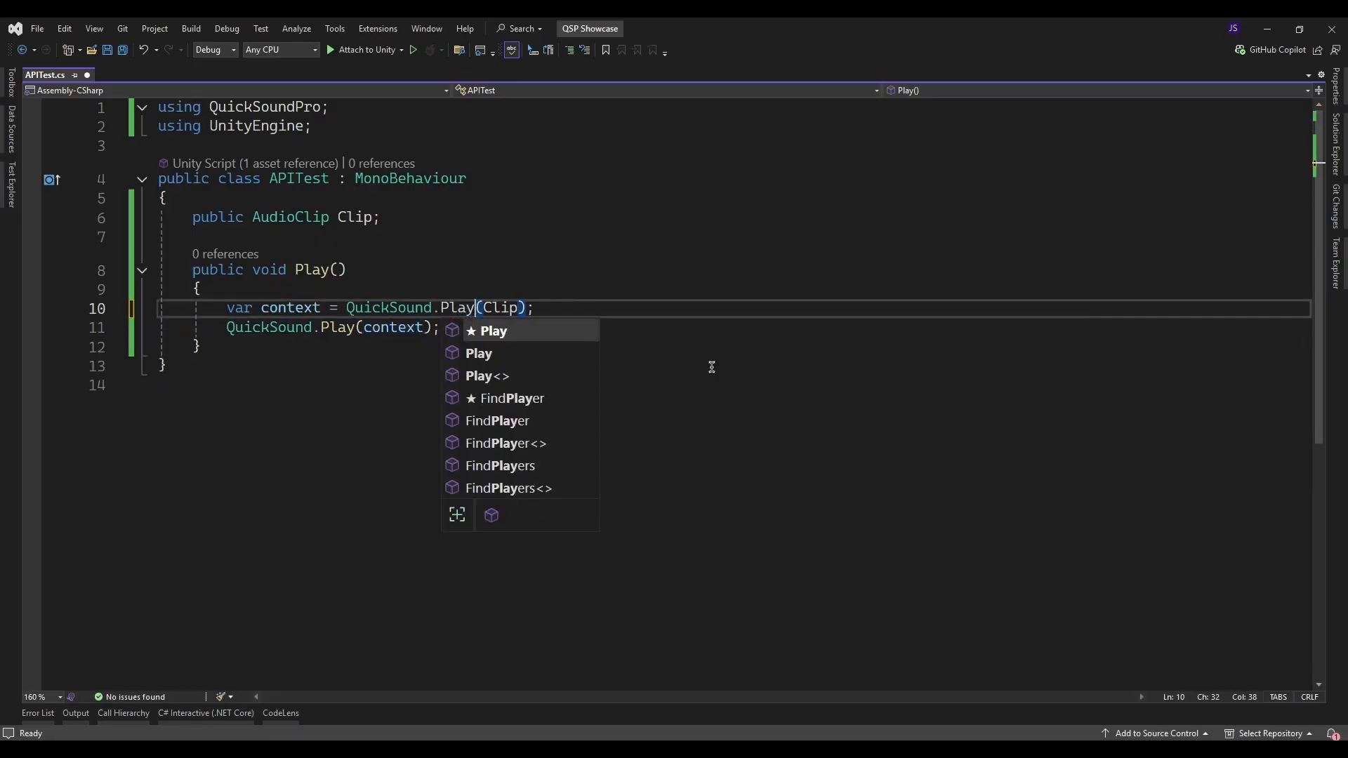
key(Escape)
Delete the QuickSound.Play(context); line and the var context assignment, keeping only the QuickSound.Play(Clip) call
key(Down)
key(shift+Home)
key(shift+Home)
key(BackSpace)
key(BackSpace)
key(Home)
key(ctrl+shift+Right)
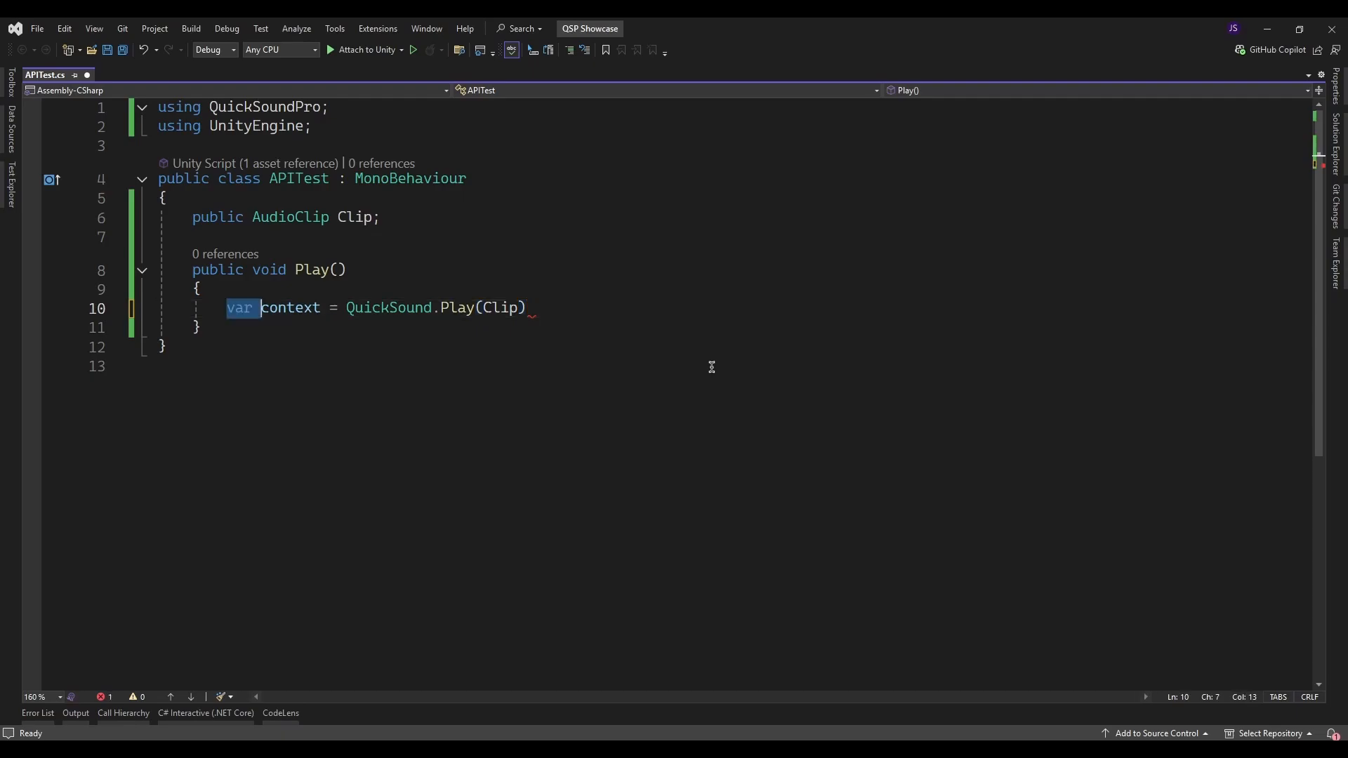
key(ctrl+shift+Right)
key(ctrl+shift+Right)
key(BackSpace)
Chain .OnComplete(() => Debug.Log("Complete!")); on a new line after QuickSound.Play(Clip)
key(End)
text(.)
key(BackSpace)
key(Return)
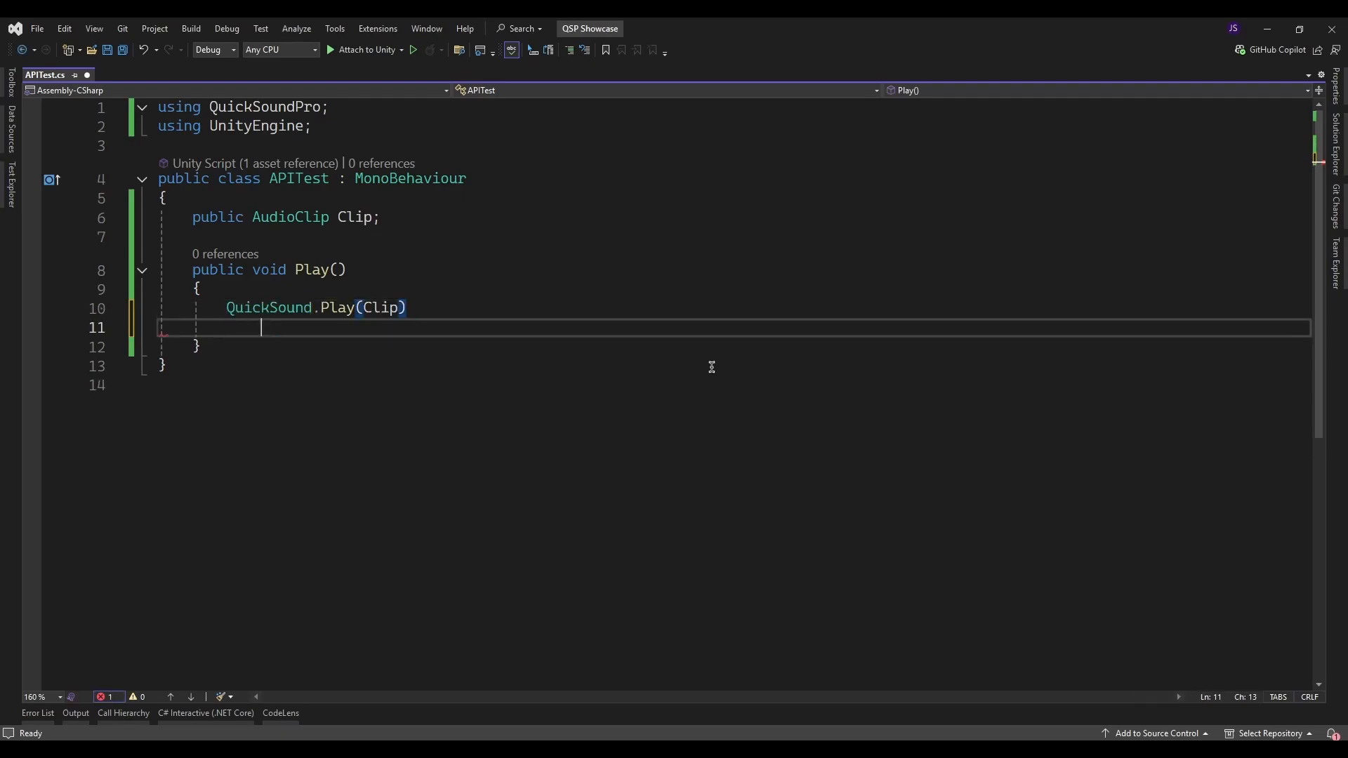
text(.On)
key(Tab)
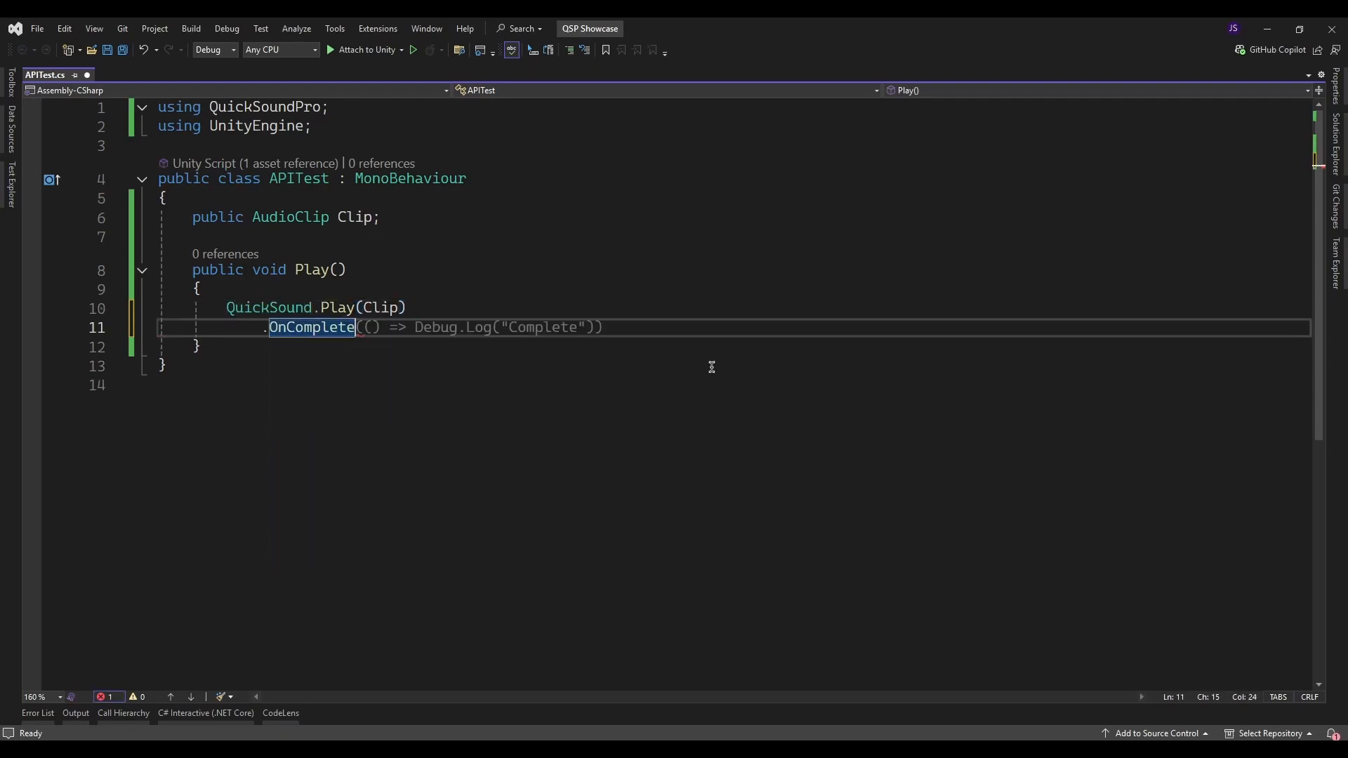
key(Tab)
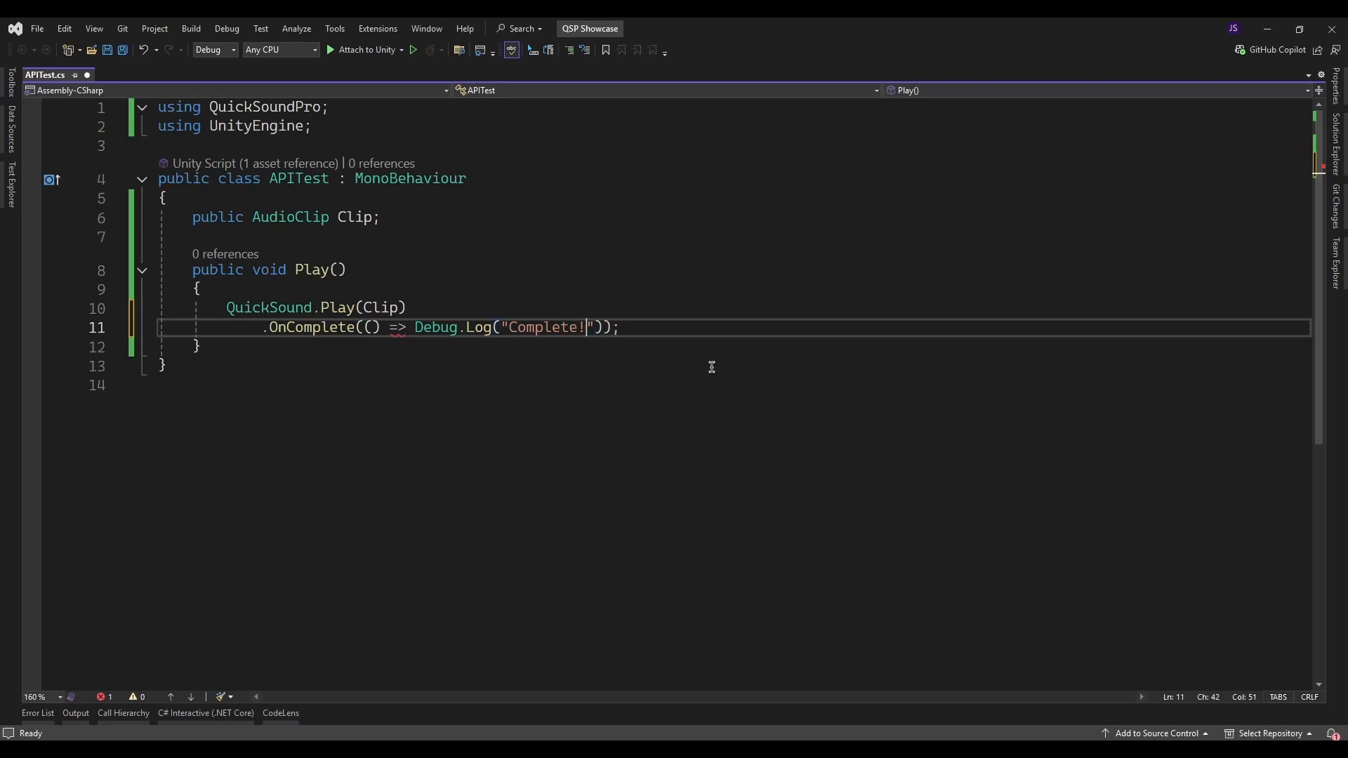
Replace the empty parameter list of the OnComplete lambda with a context parameter
key(ctrl+Left)
key(ctrl+Left)
key(ctrl+Left)
key(ctrl+Left)
key(ctrl+Left)
key(ctrl+Left)
key(Left)
key(BackSpace)
key(BackSpace)
text(contexrt)
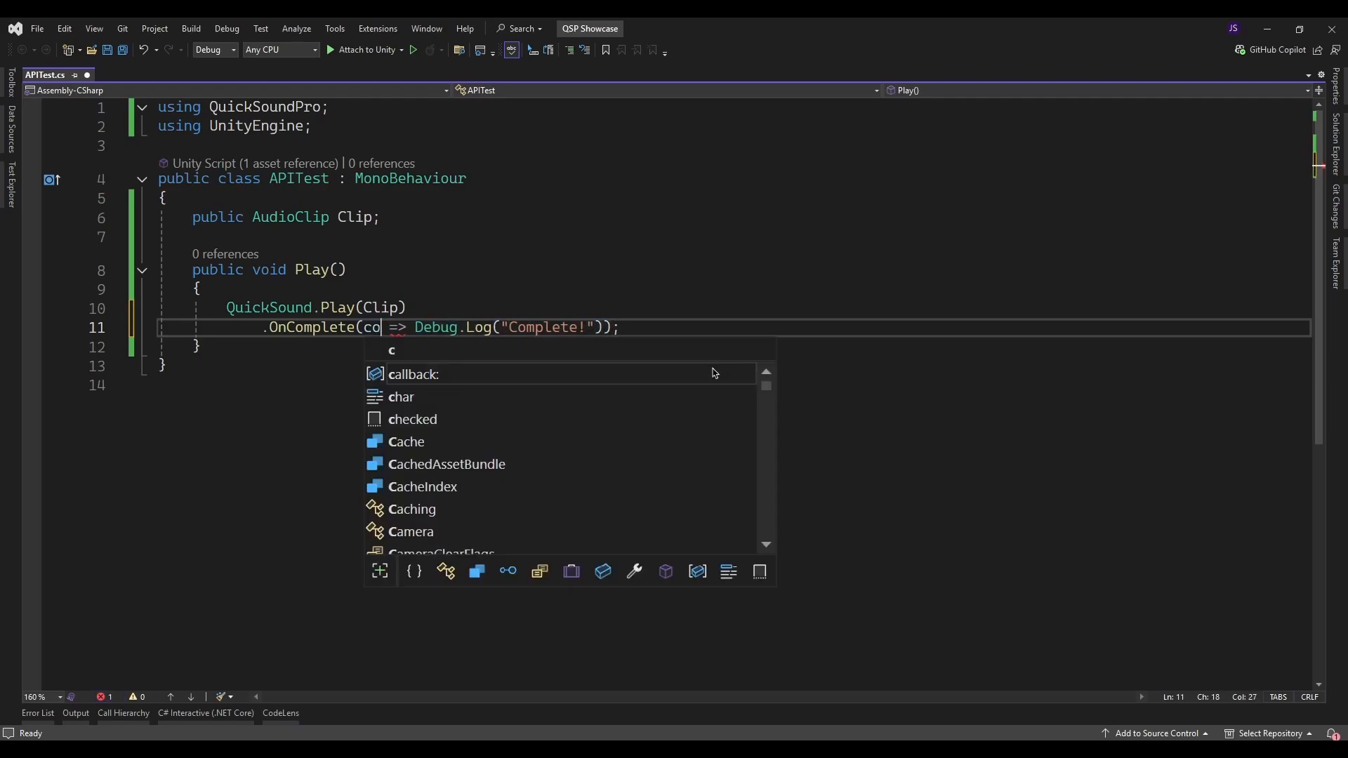
key(BackSpace)
key(BackSpace)
text(t)
key(ctrl+Left)
key(ctrl+Left)
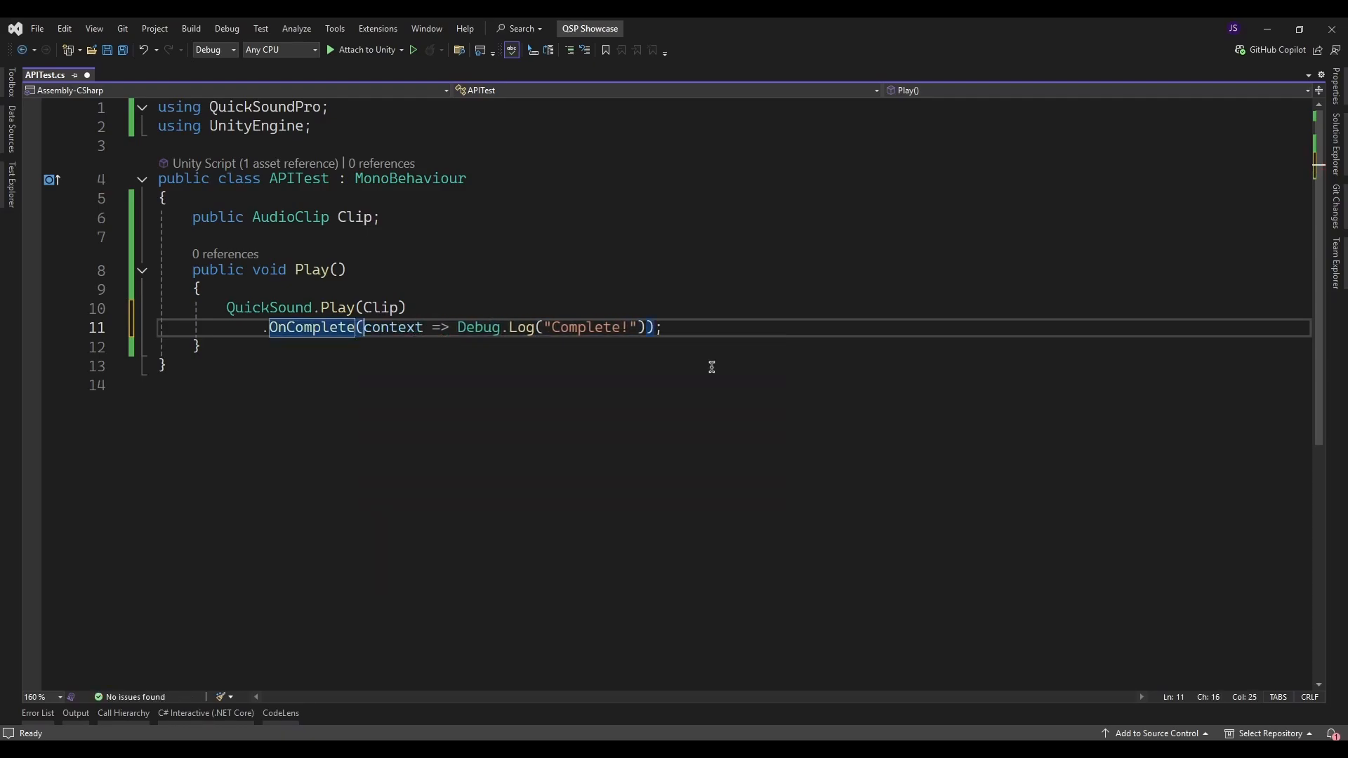
Make the log message an interpolated string reading {context.AudioSource.clip} Complete! and save the script
key(ctrl+Right)
key(ctrl+Right)
key(ctrl+Right)
key(ctrl+Right)
key(ctrl+Right)
key(ctrl+Right)
key(Right)
text($)
key(Right)
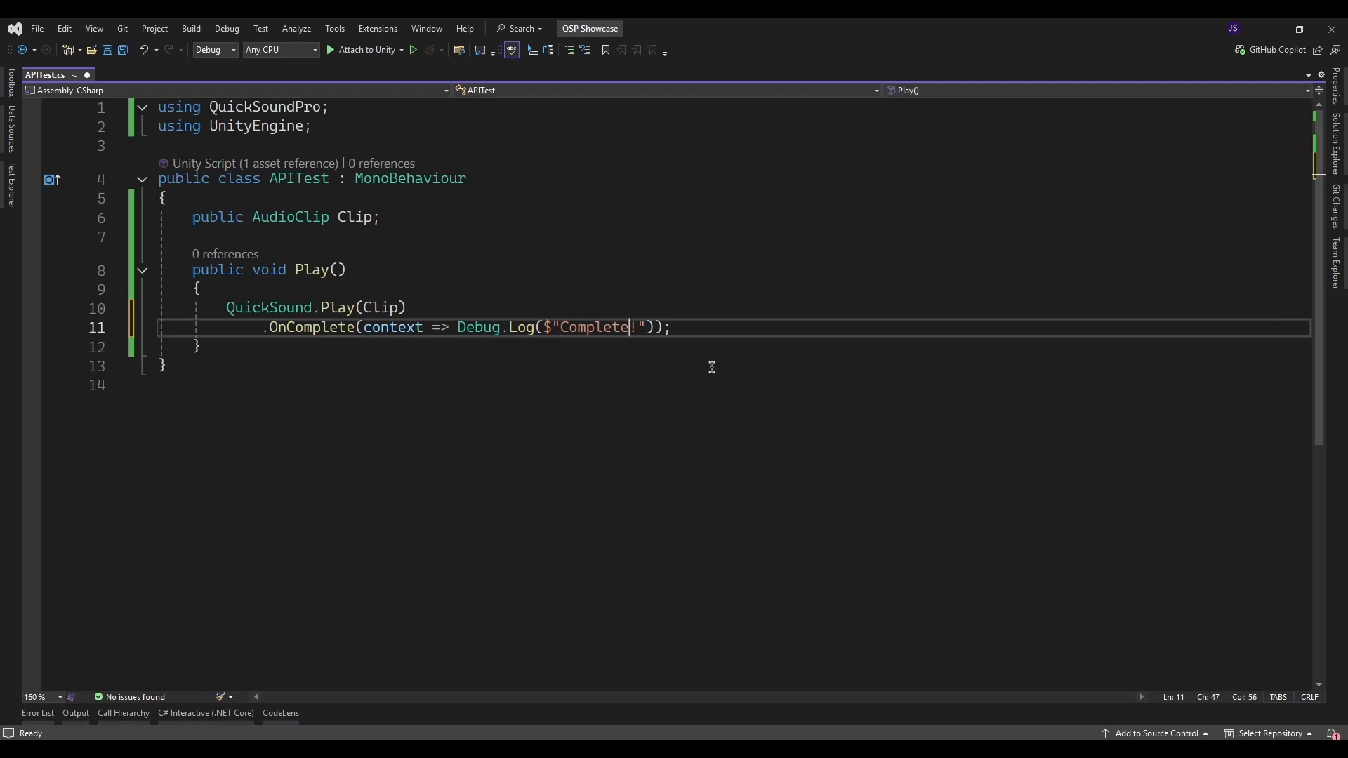
text({})
key(Left)
key(Left)
text(context.)
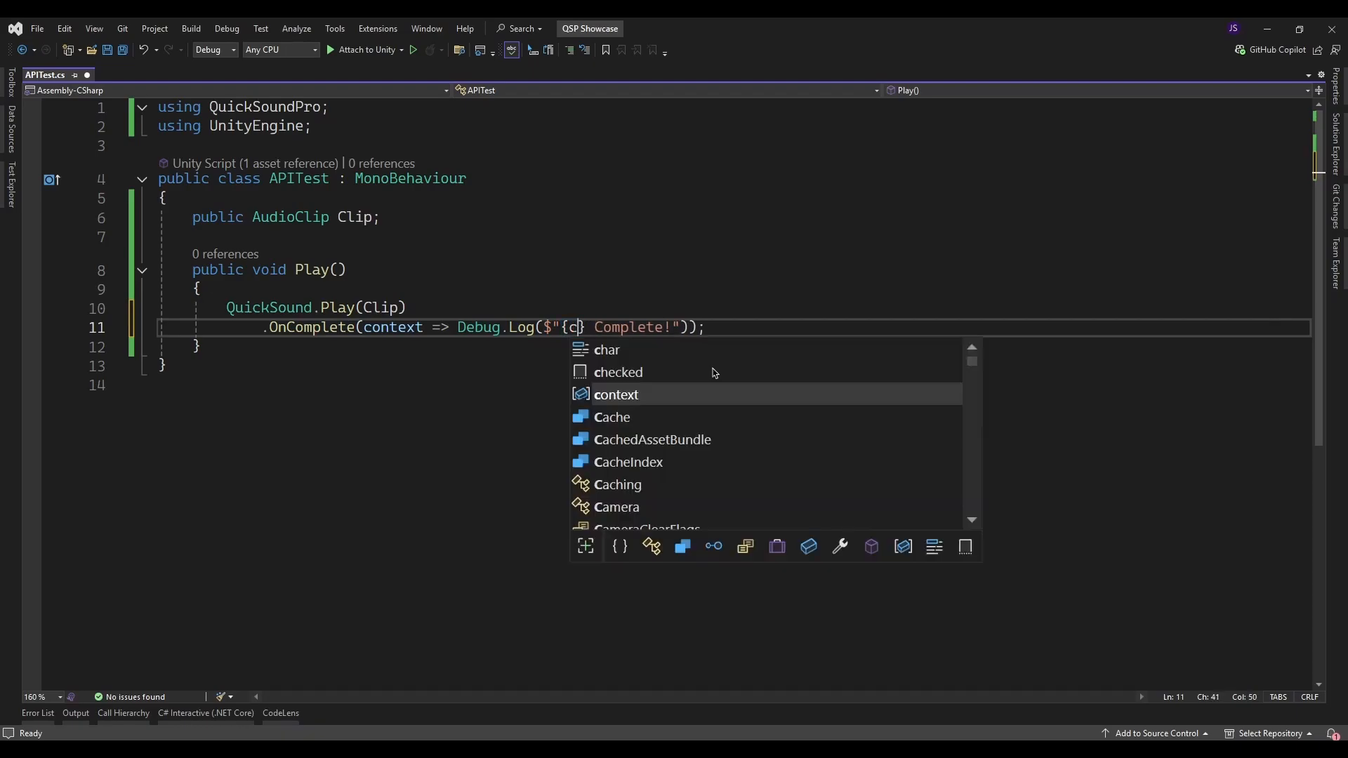
text(AudioSource.cl)
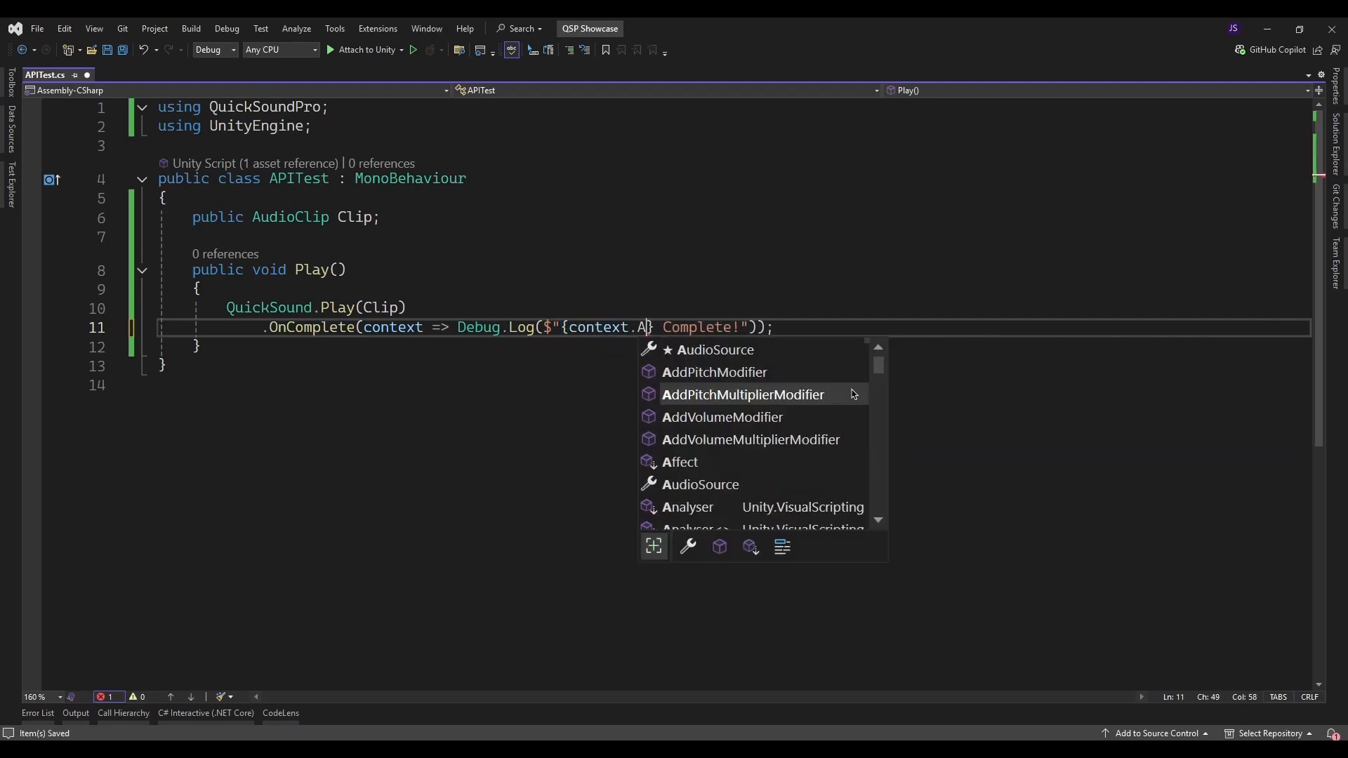
key(Tab)
key(ctrl+s)
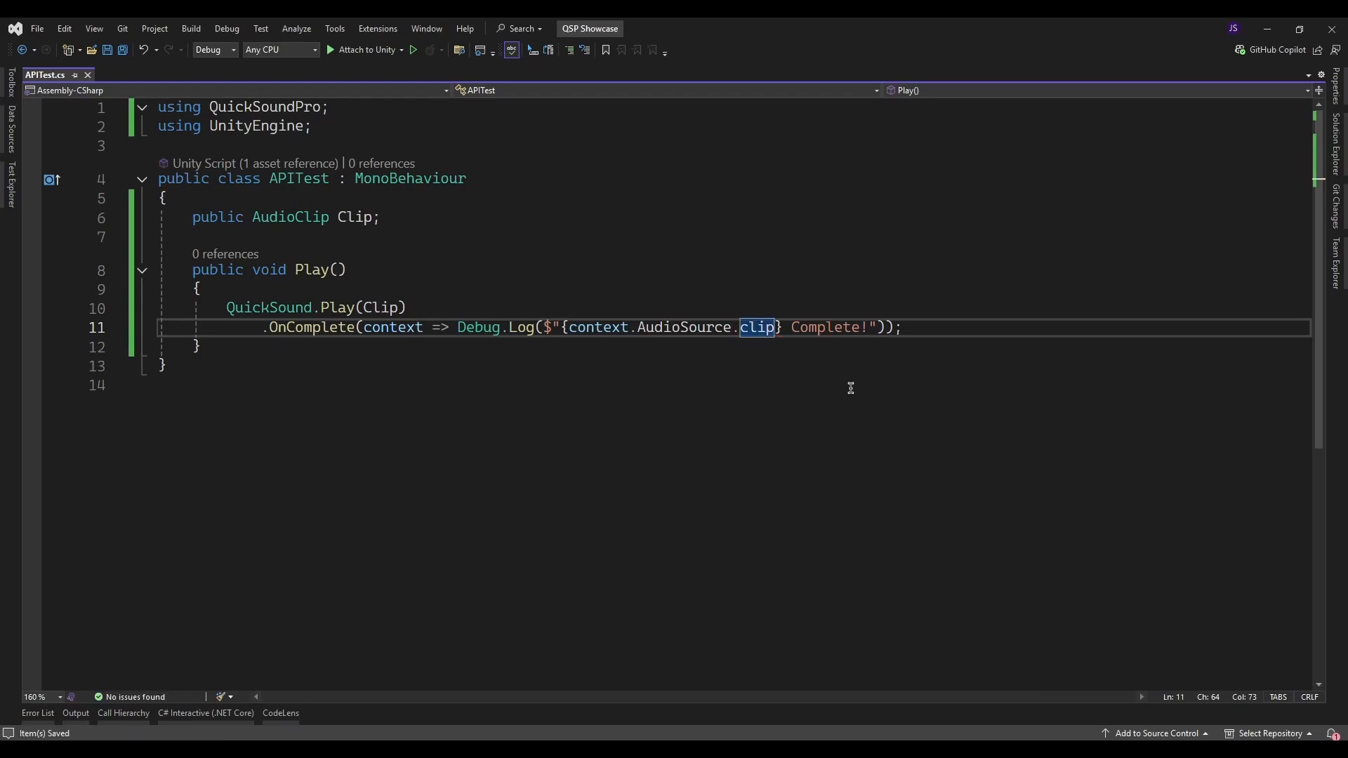
Switch to Unity, run the scene and trigger the Button repeatedly to check the completion messages in the Console
click(791, 750)
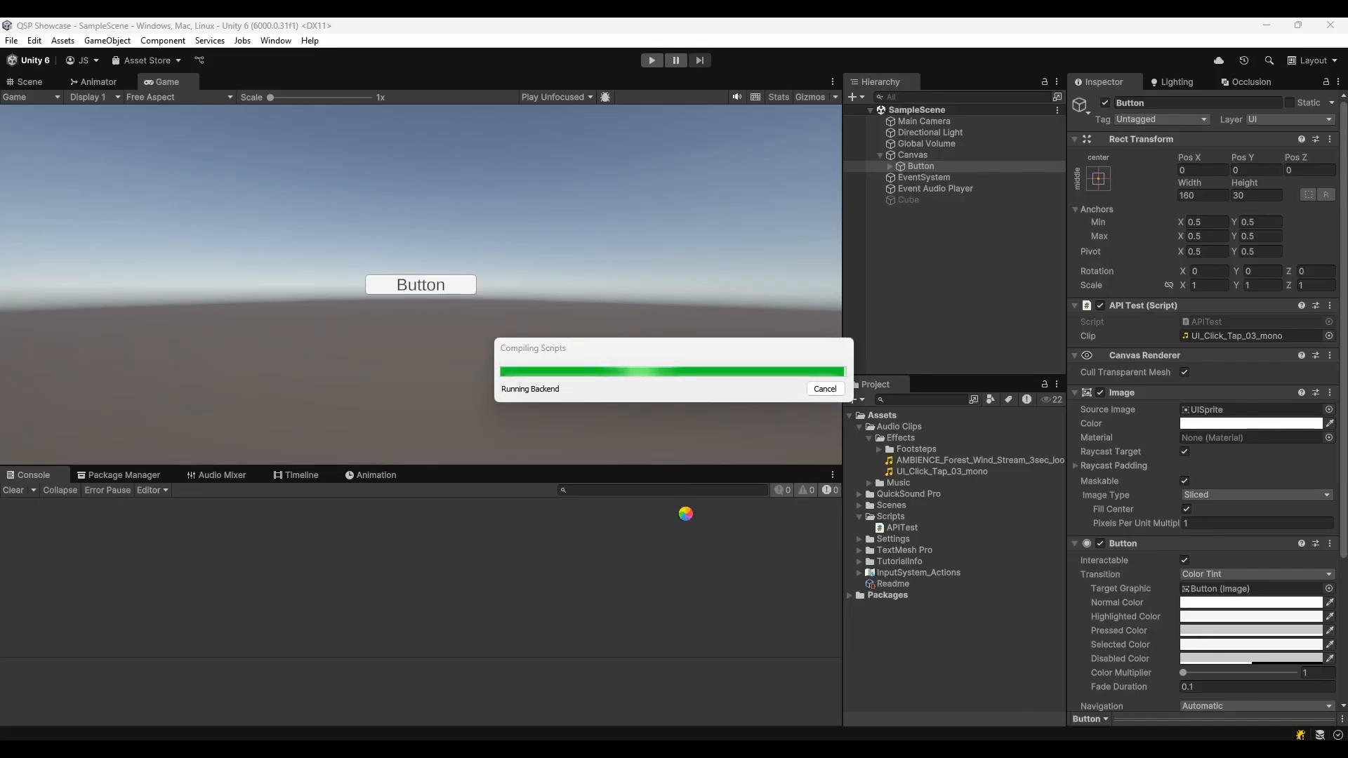
click(652, 61)
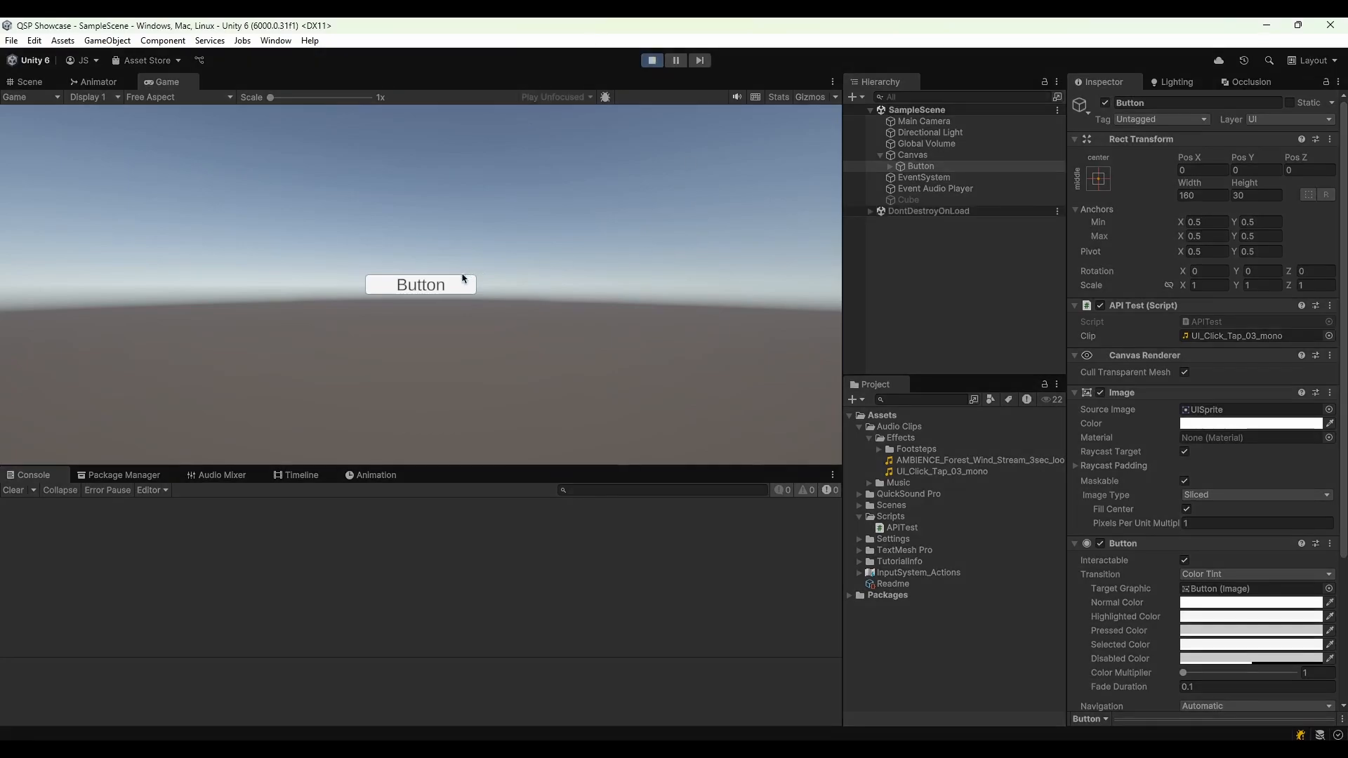
click(423, 293)
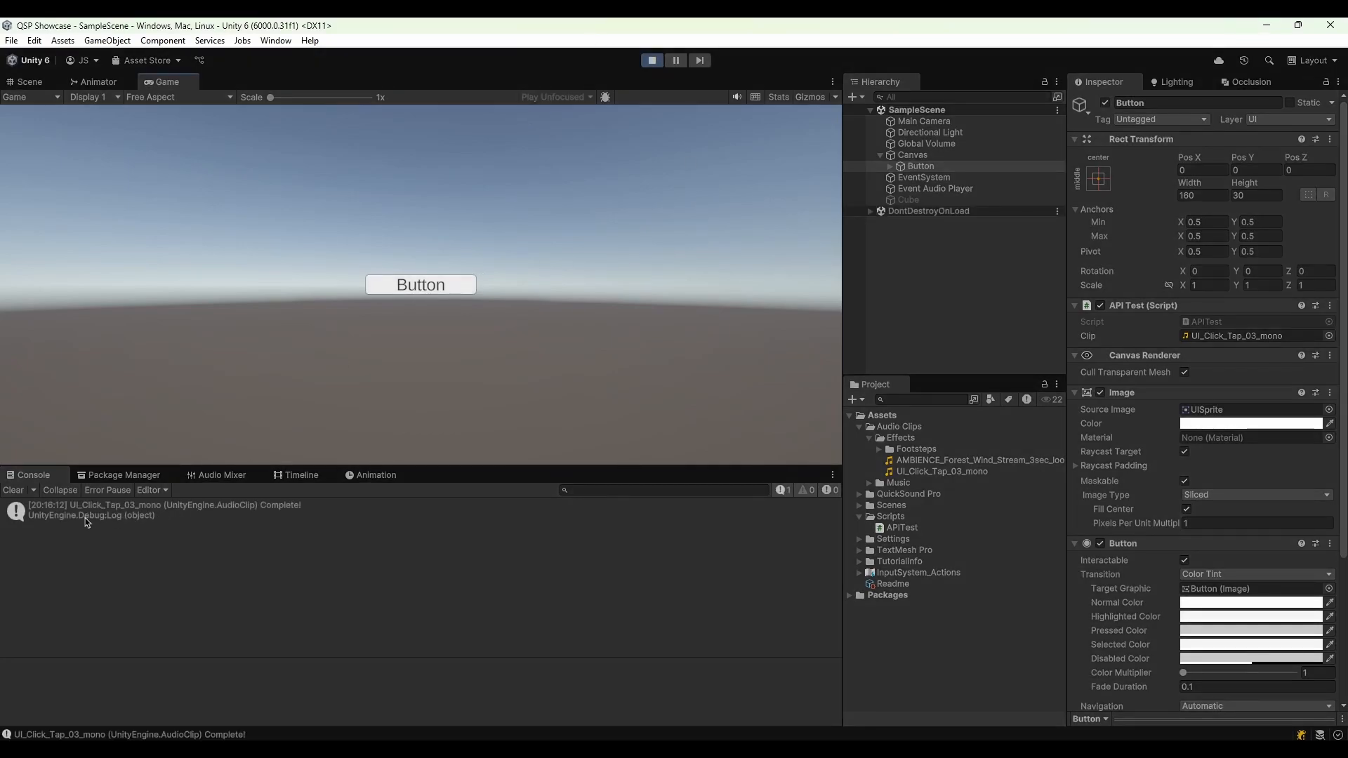
click(430, 288)
click(431, 288)
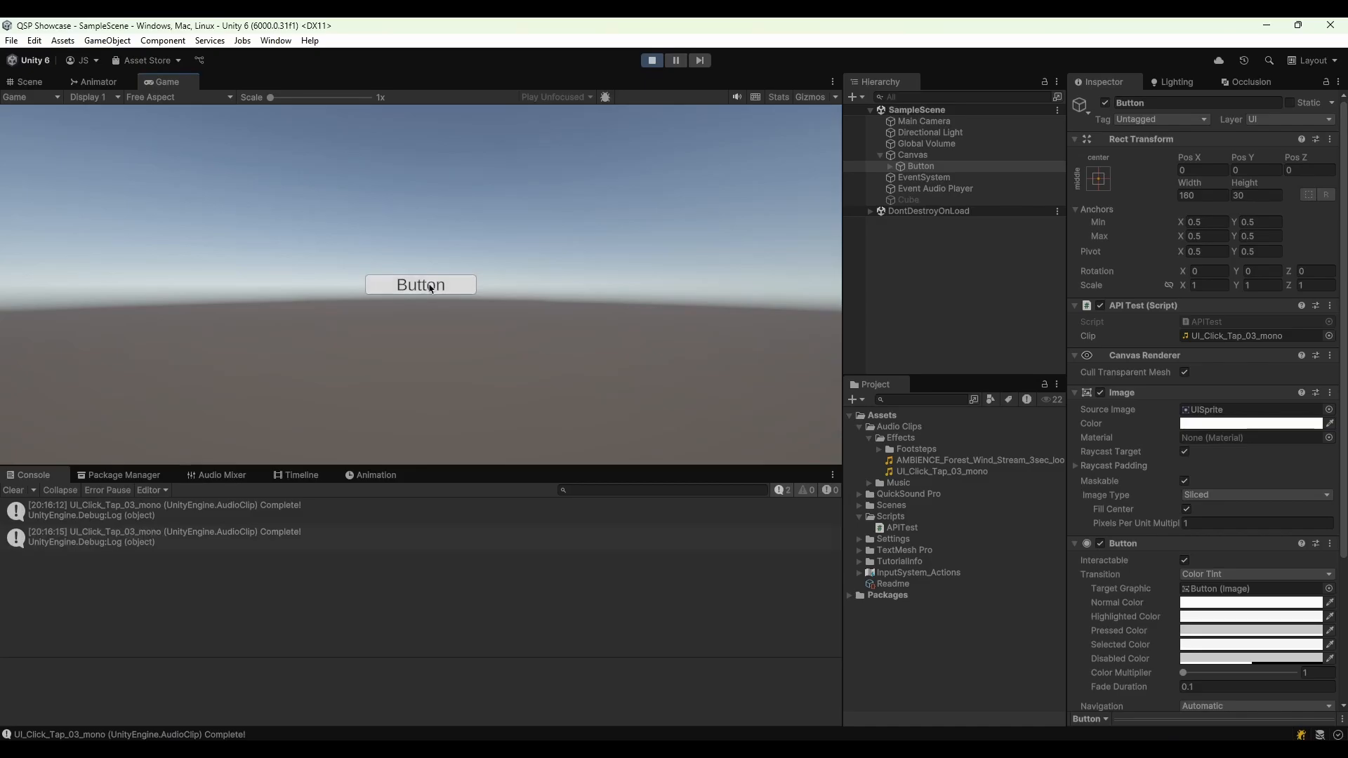
click(430, 288)
click(431, 287)
click(431, 288)
click(430, 288)
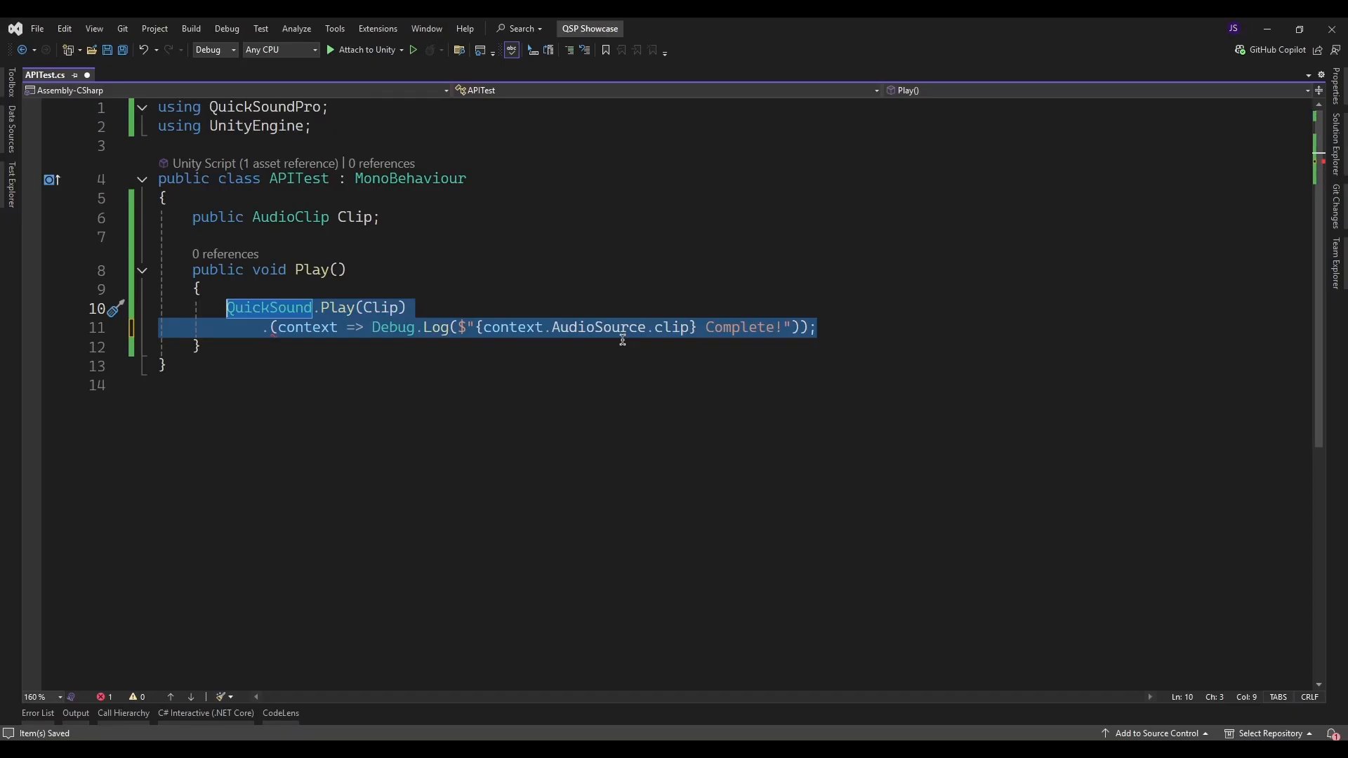
Replace the body of the Play method with var player = QuickSound.FindPlayer("test");
key(BackSpace)
text(QuickSound.F)
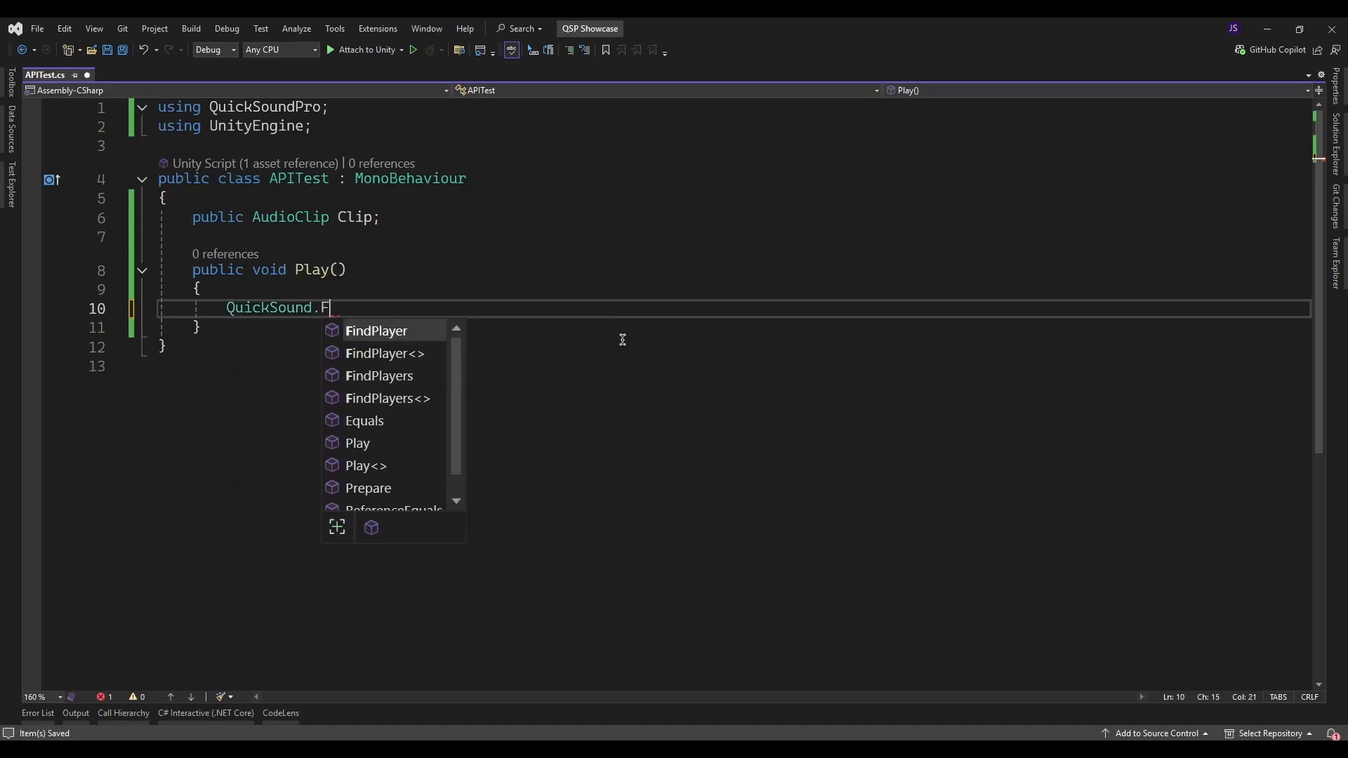
text(indPla)
key(Tab)
text(("test)
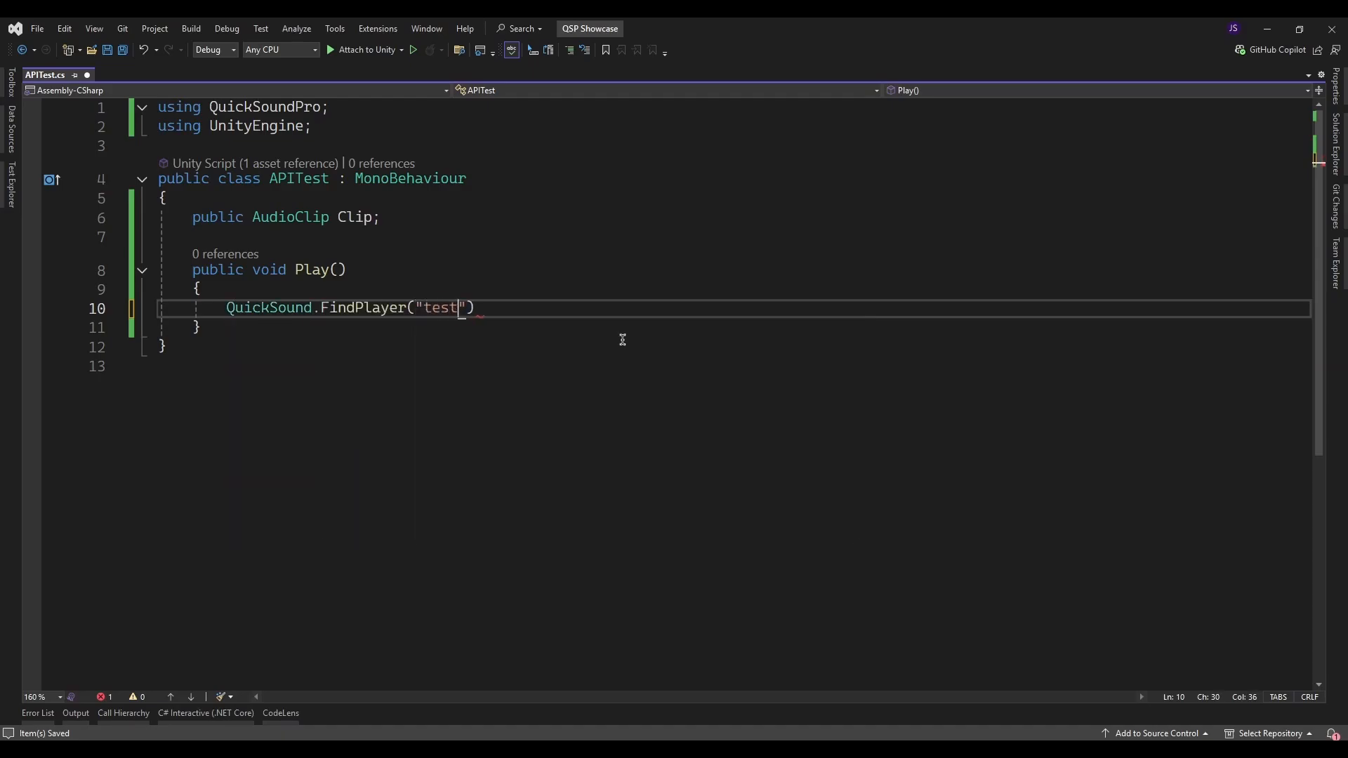
text(");)
key(Home)
text(var p)
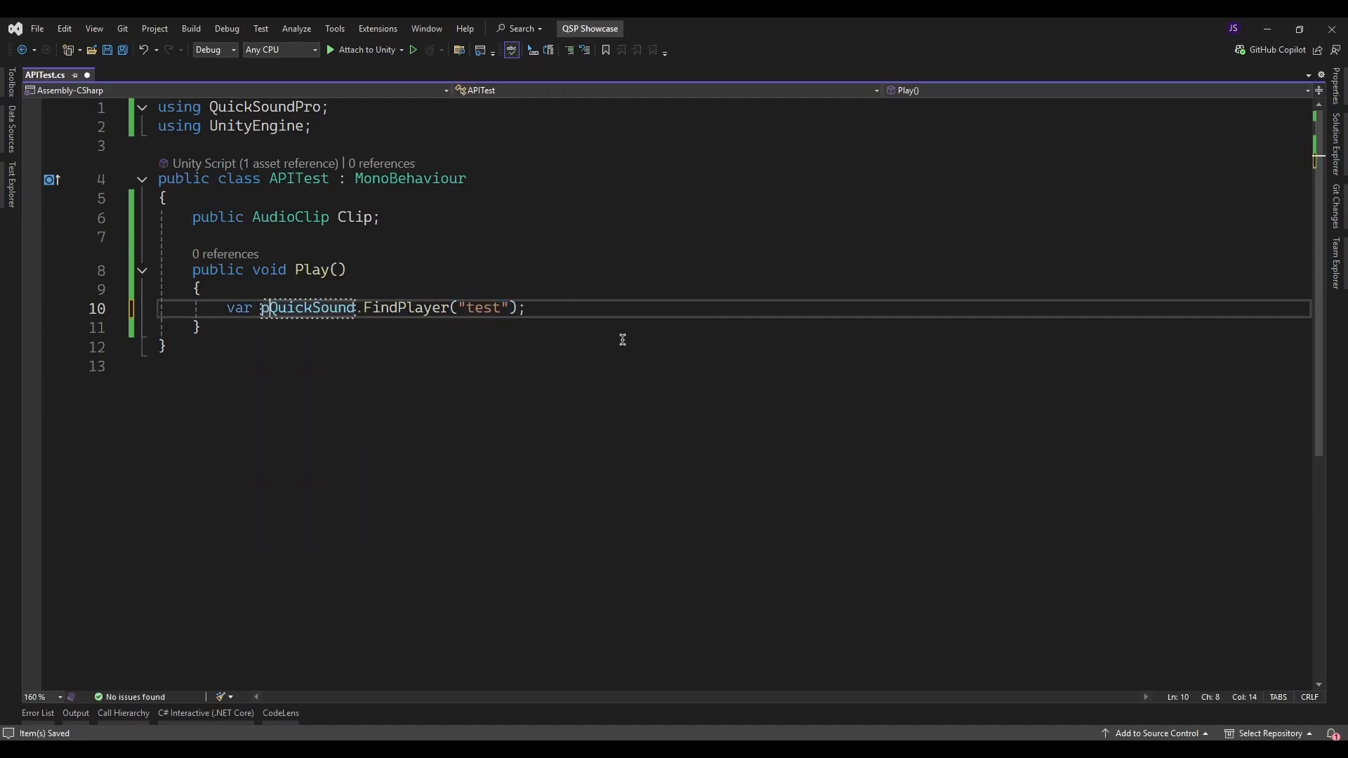
text(layer =)
Add Debug.Log($"The player is {player}", player); below the FindPlayer line
key(End)
key(Return)
text(Debug.Log)
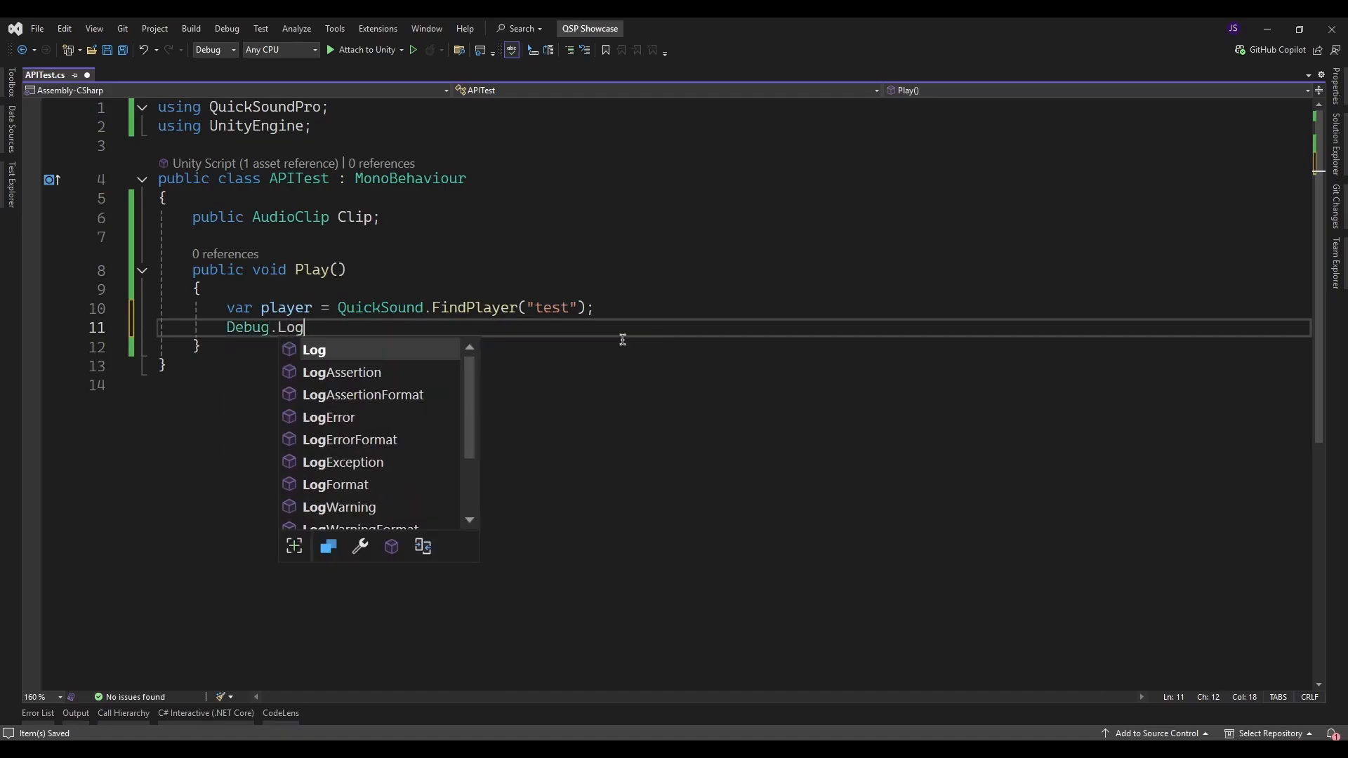
text(($")
key(BackSpace)
key(BackSpace)
text(($")
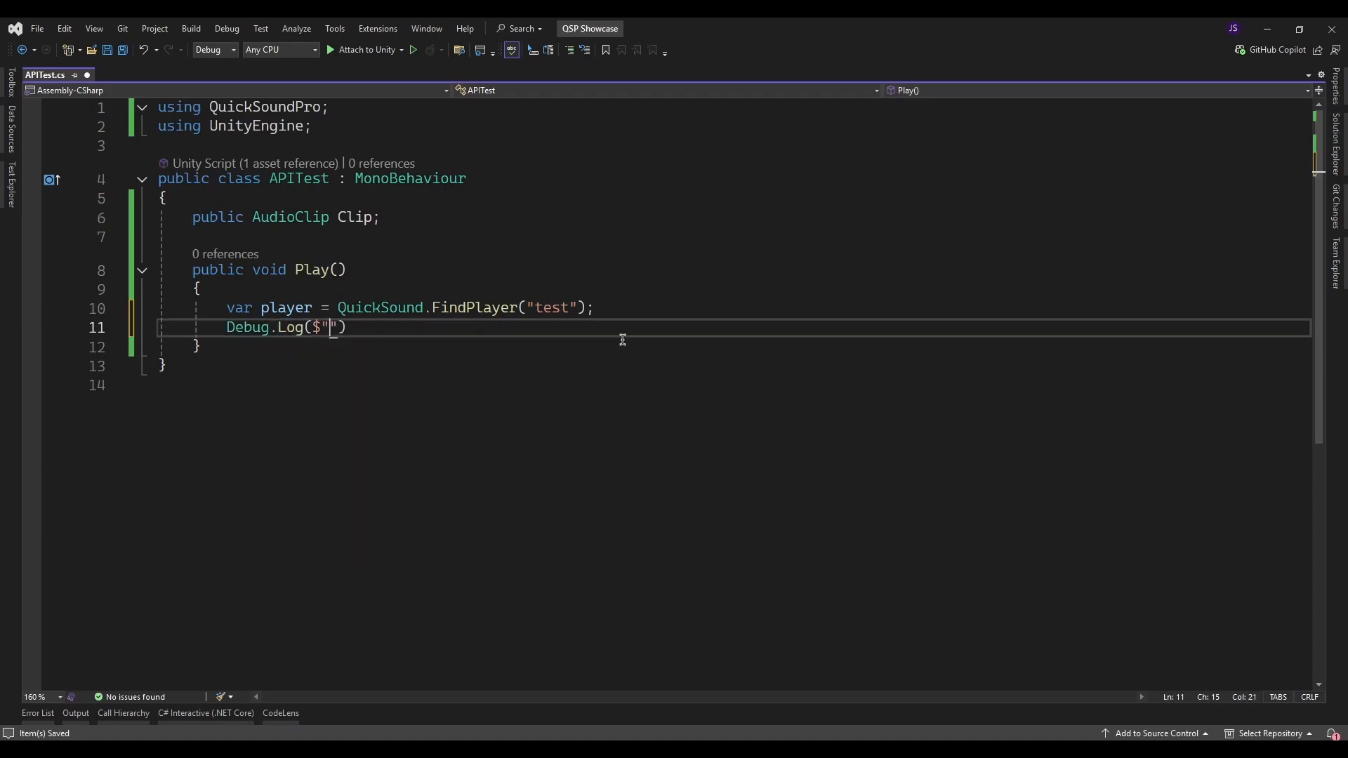
key(BackSpace)
key(BackSpace)
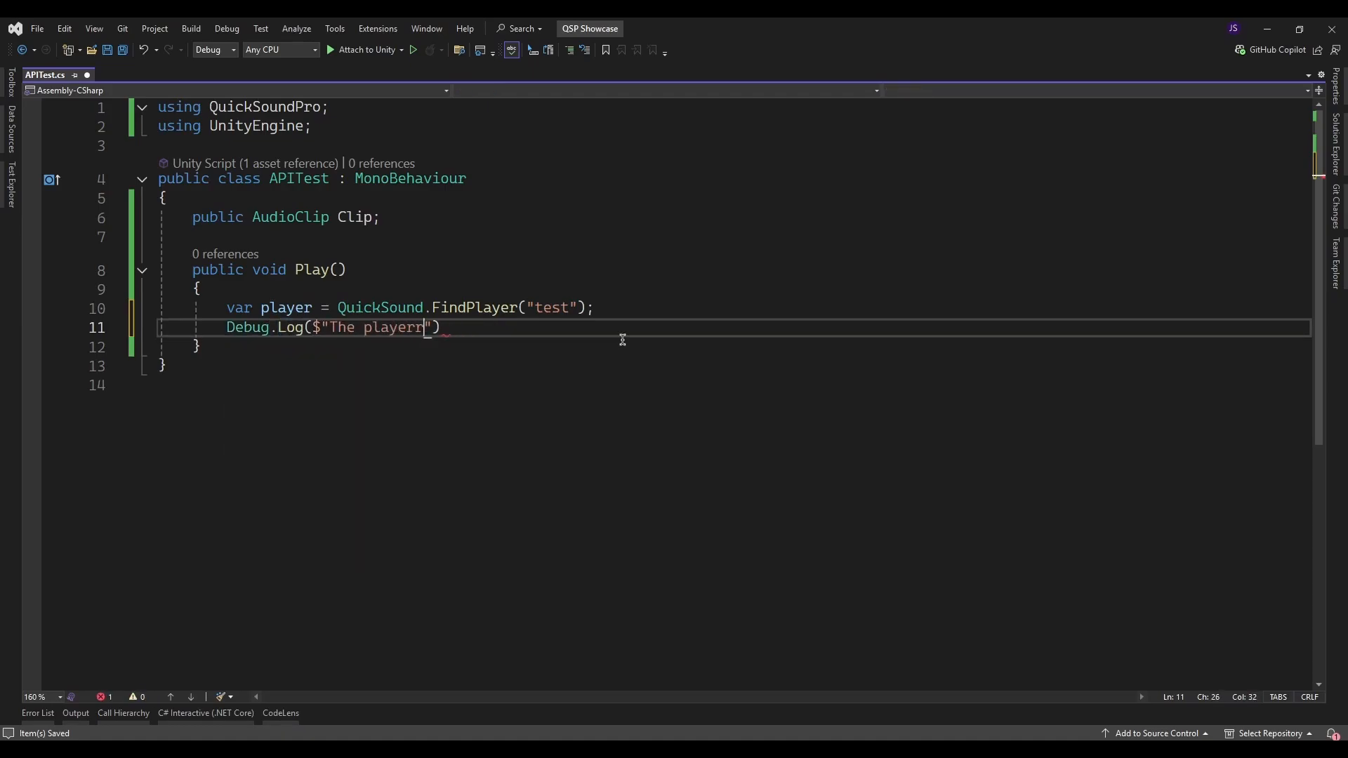
text({player}")
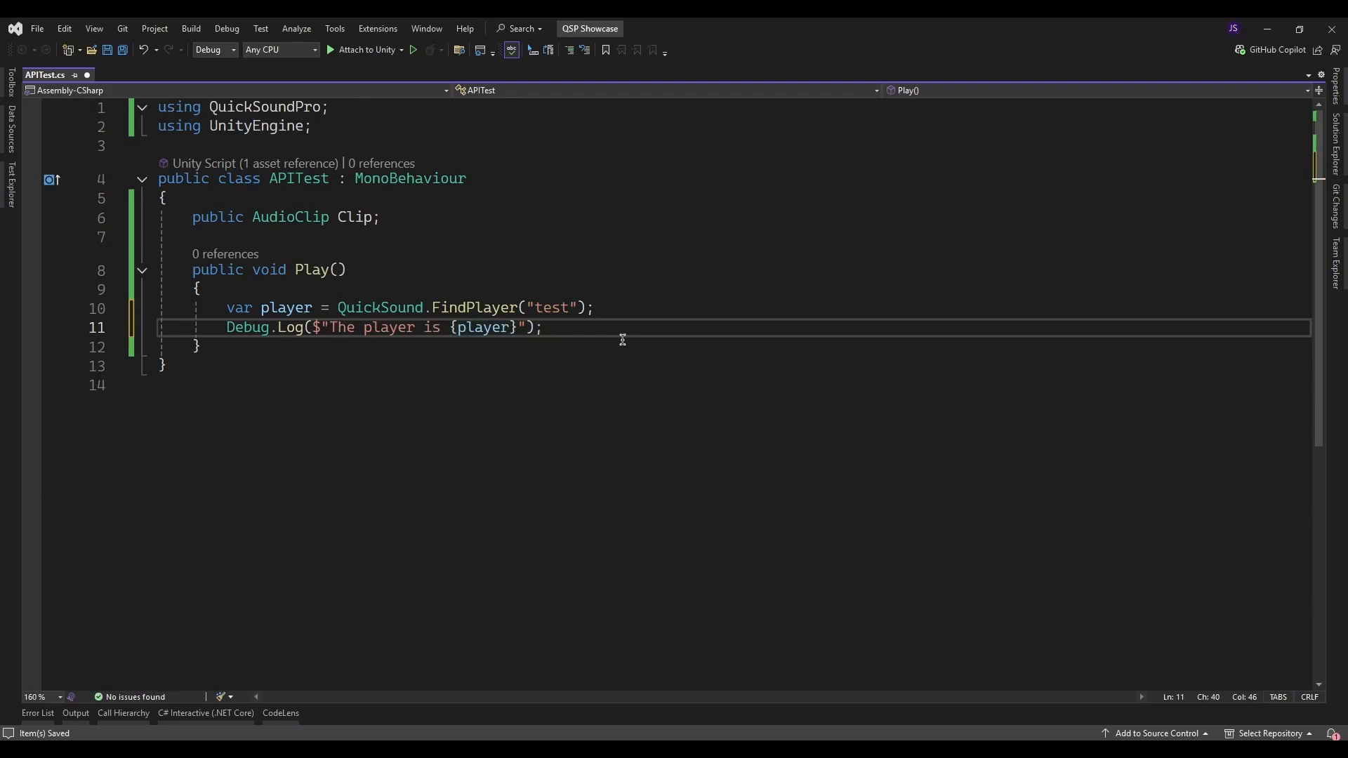
text(, player)
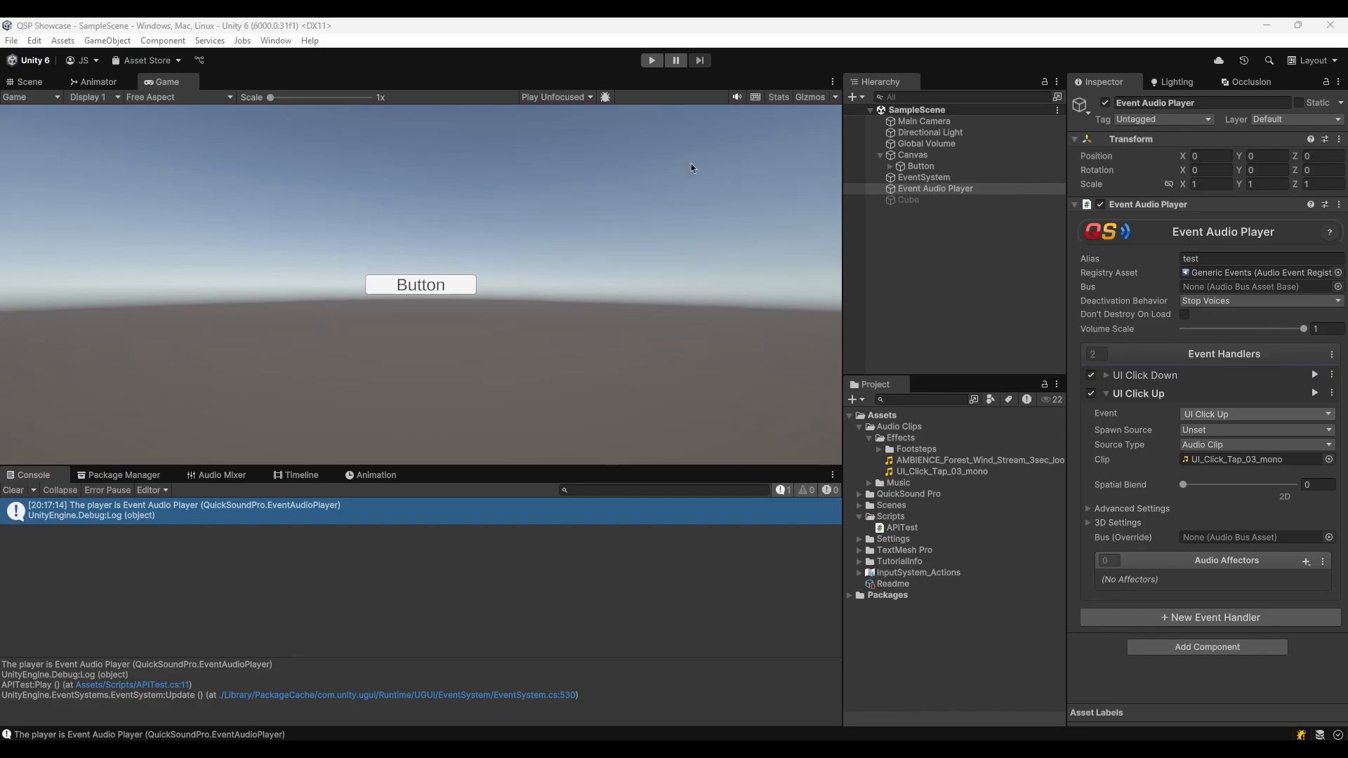
Clear the Console, run the scene, trigger the Button and select its log message to locate the found player, then stop the scene
click(12, 489)
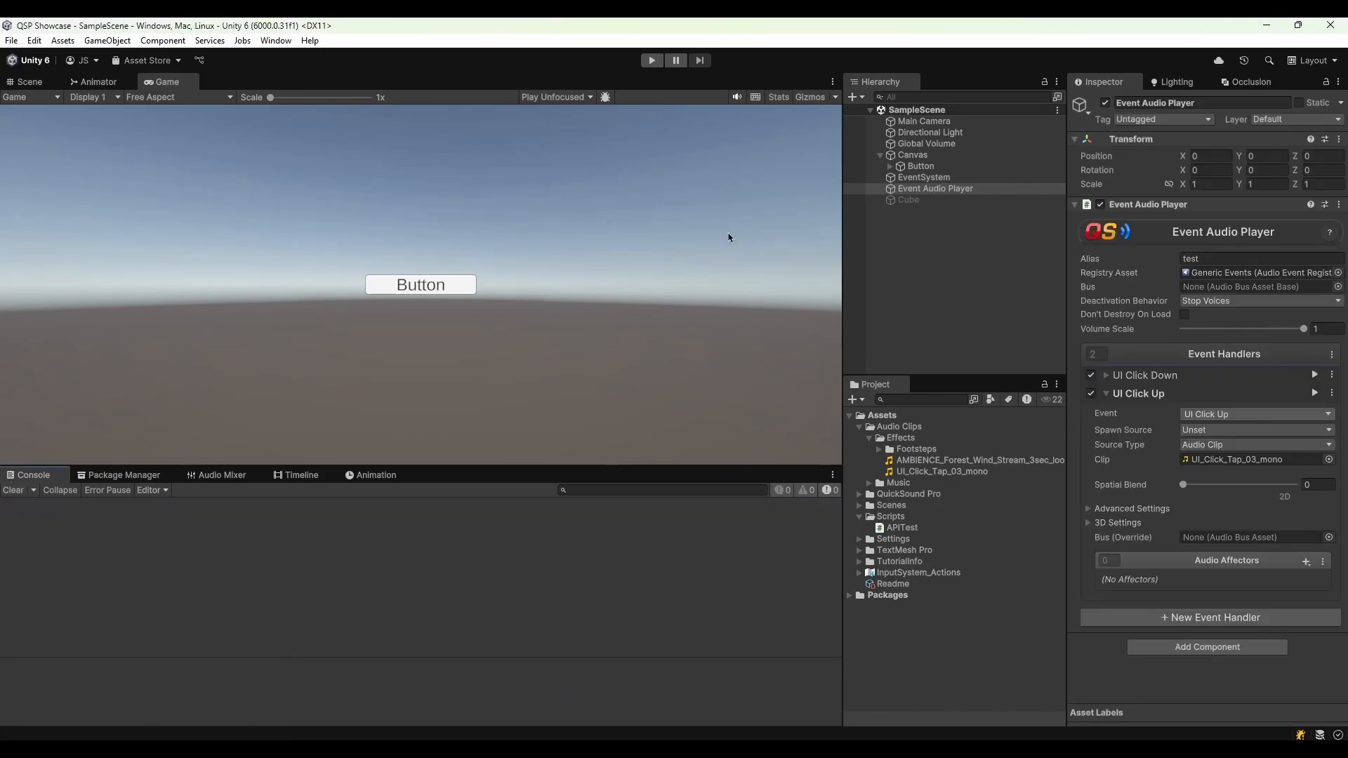
click(653, 63)
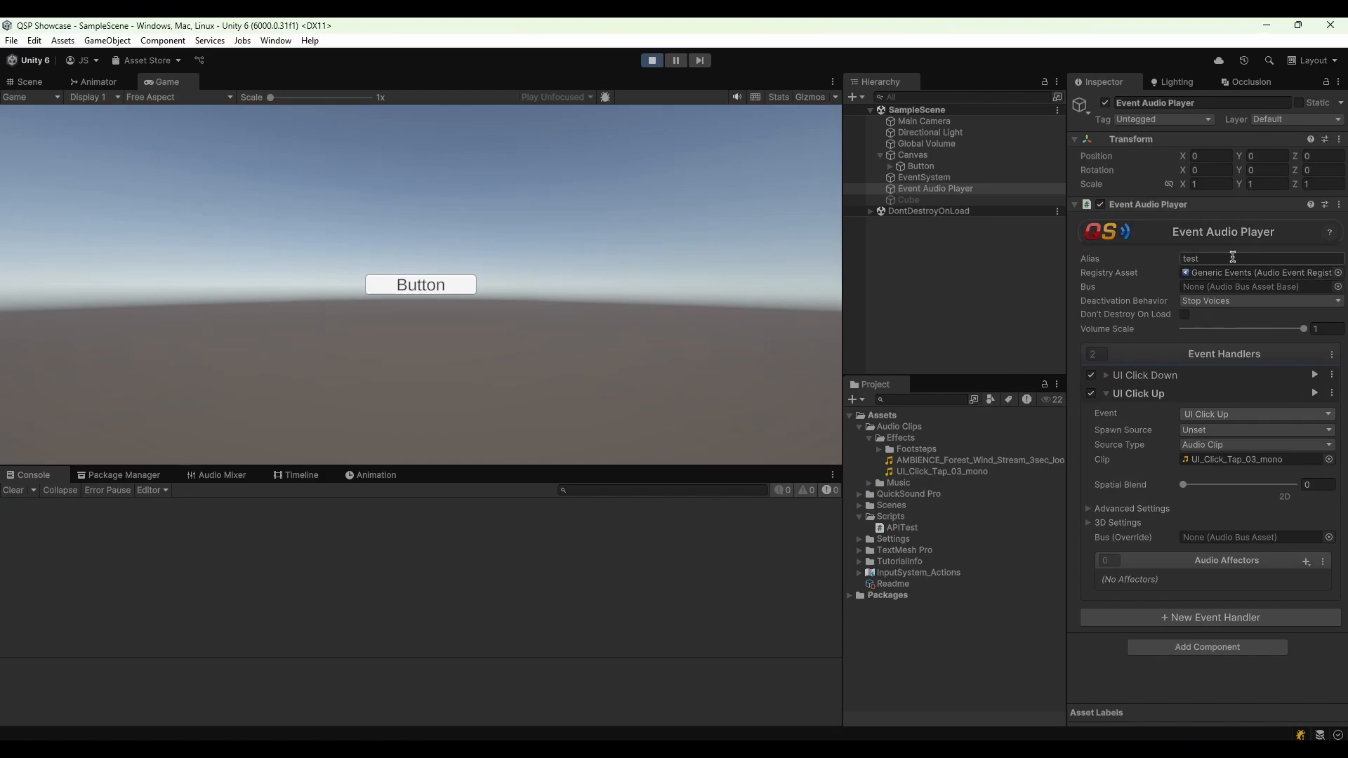
click(921, 189)
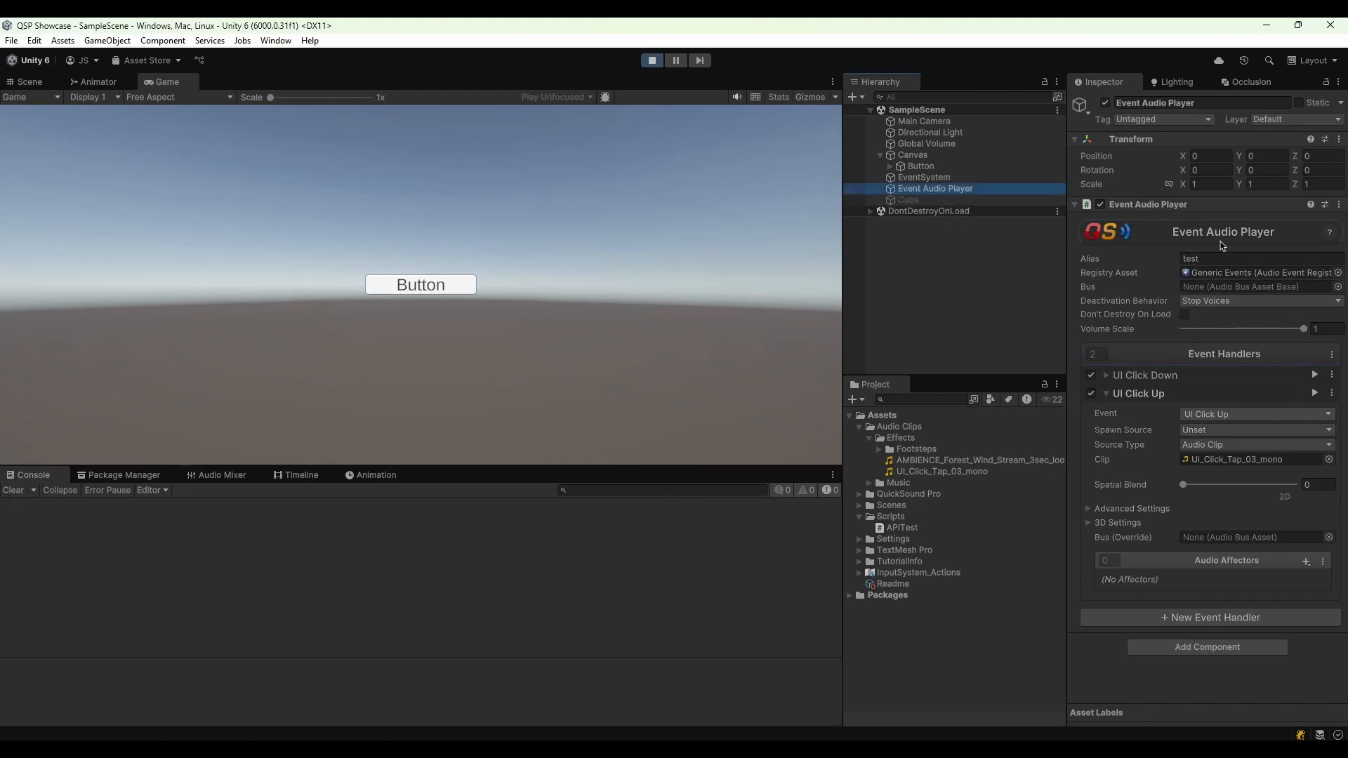
click(413, 289)
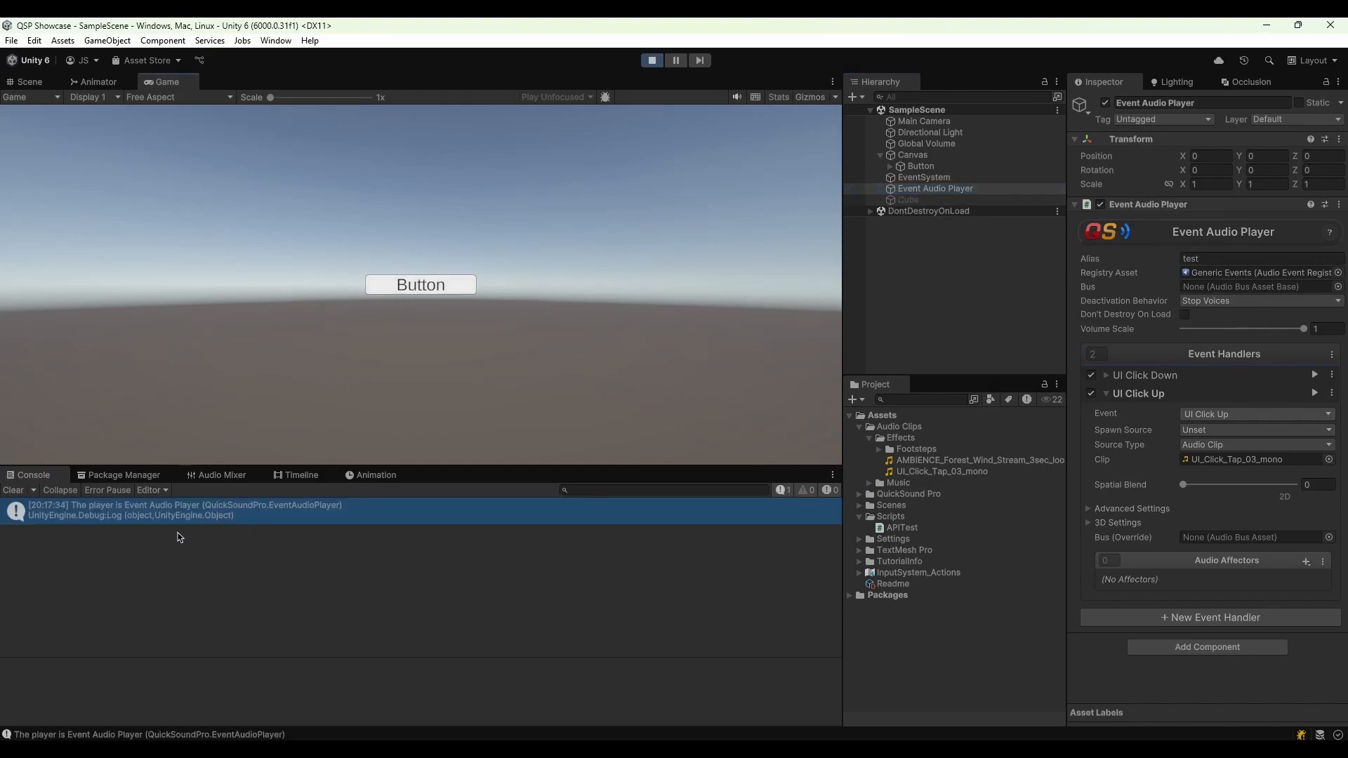
click(240, 512)
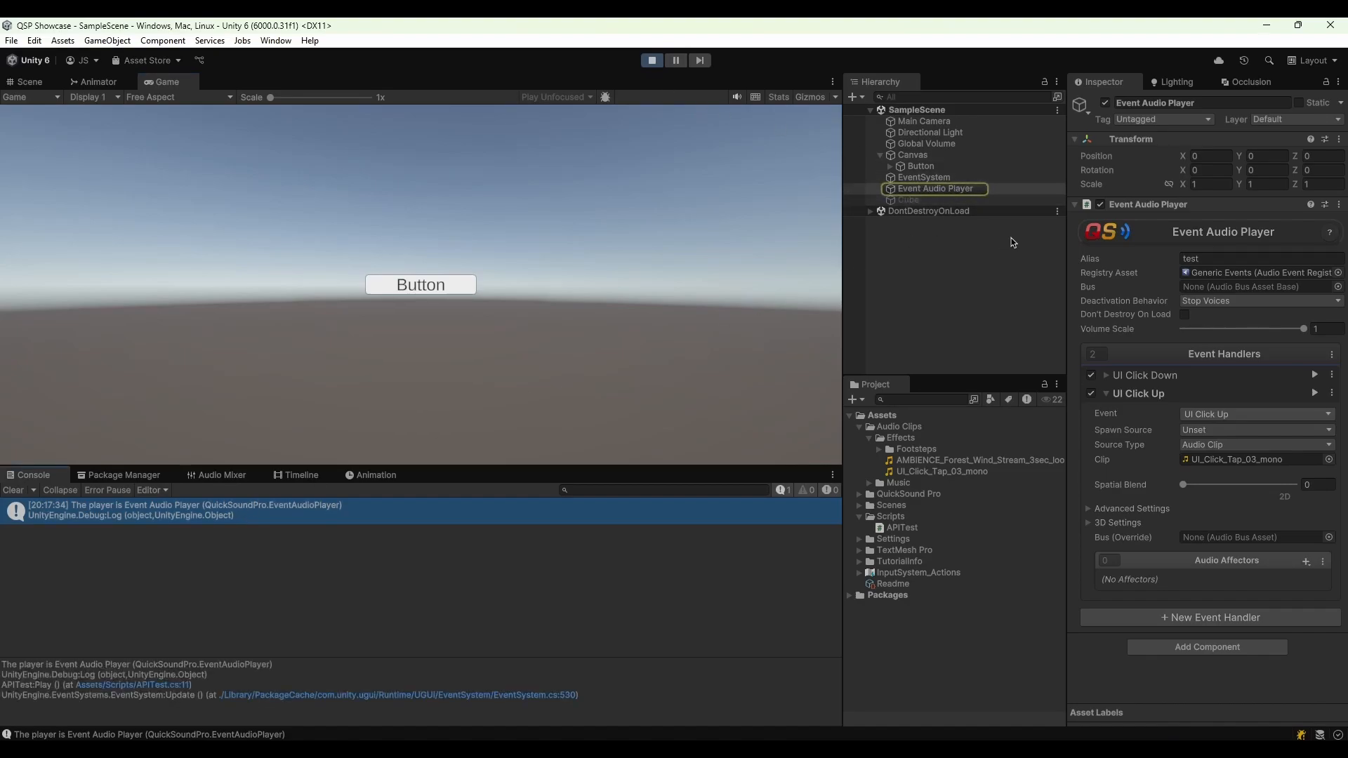
click(652, 60)
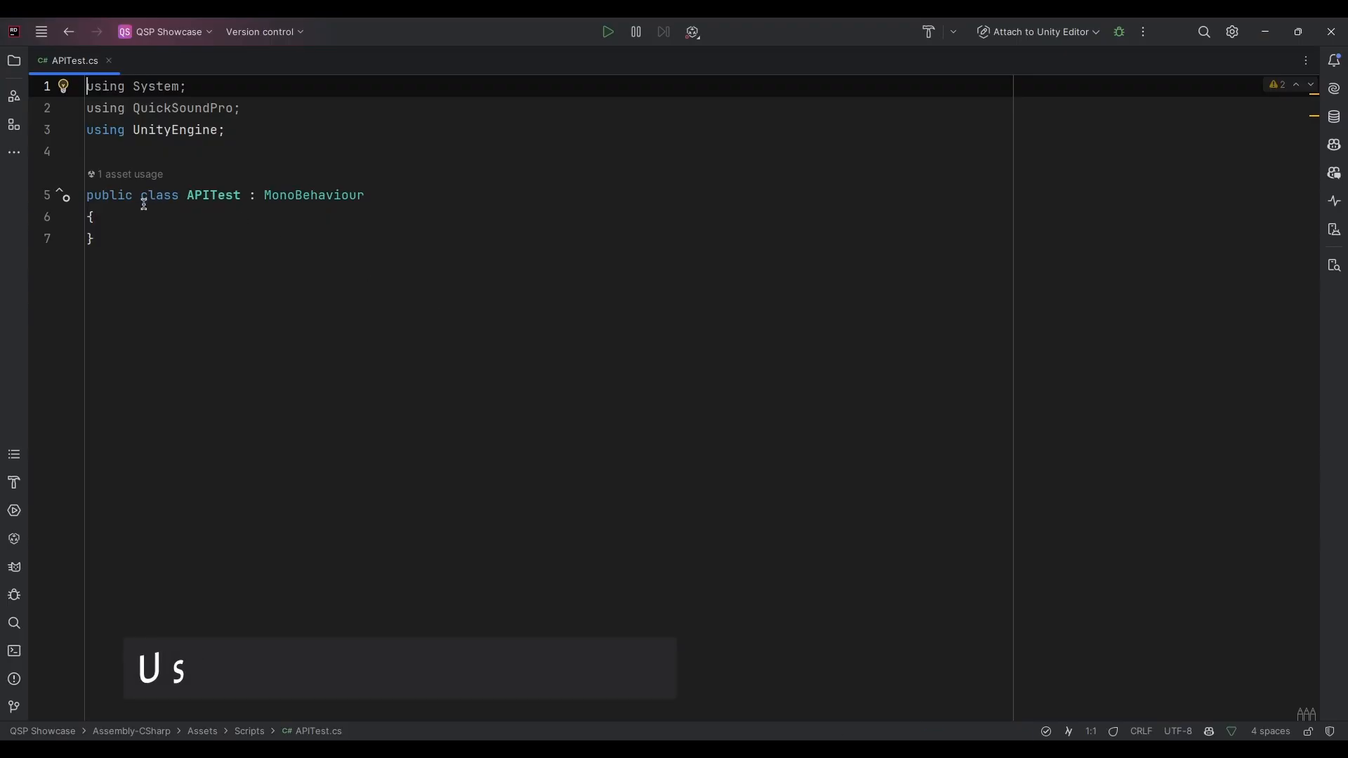
Declare a public AudioClip field named Clip in the empty APITest class
click(229, 220)
key(Return)
text(public Au)
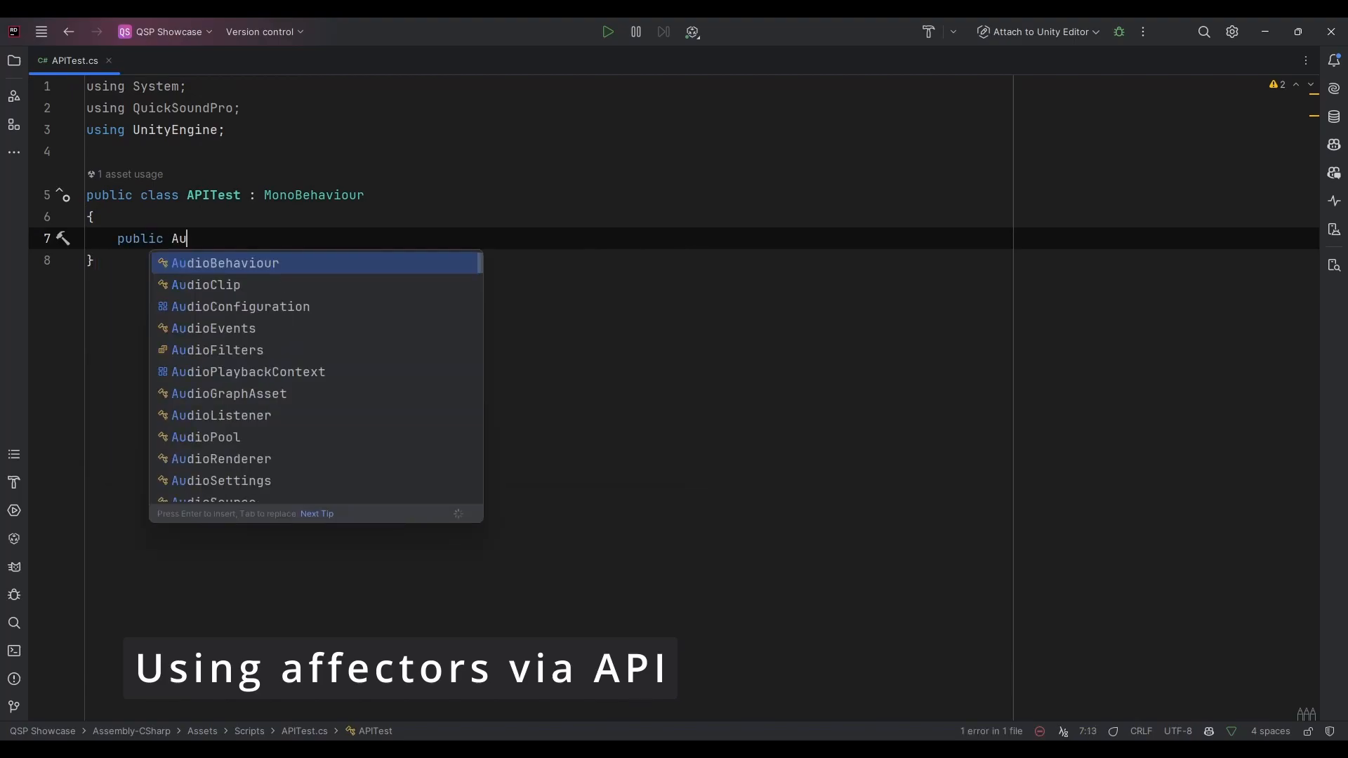
text(dioClip Clip;)
key(Return)
Declare a public FadeInVolumeAffector field named FadeInAffector below the Clip field
text(public )
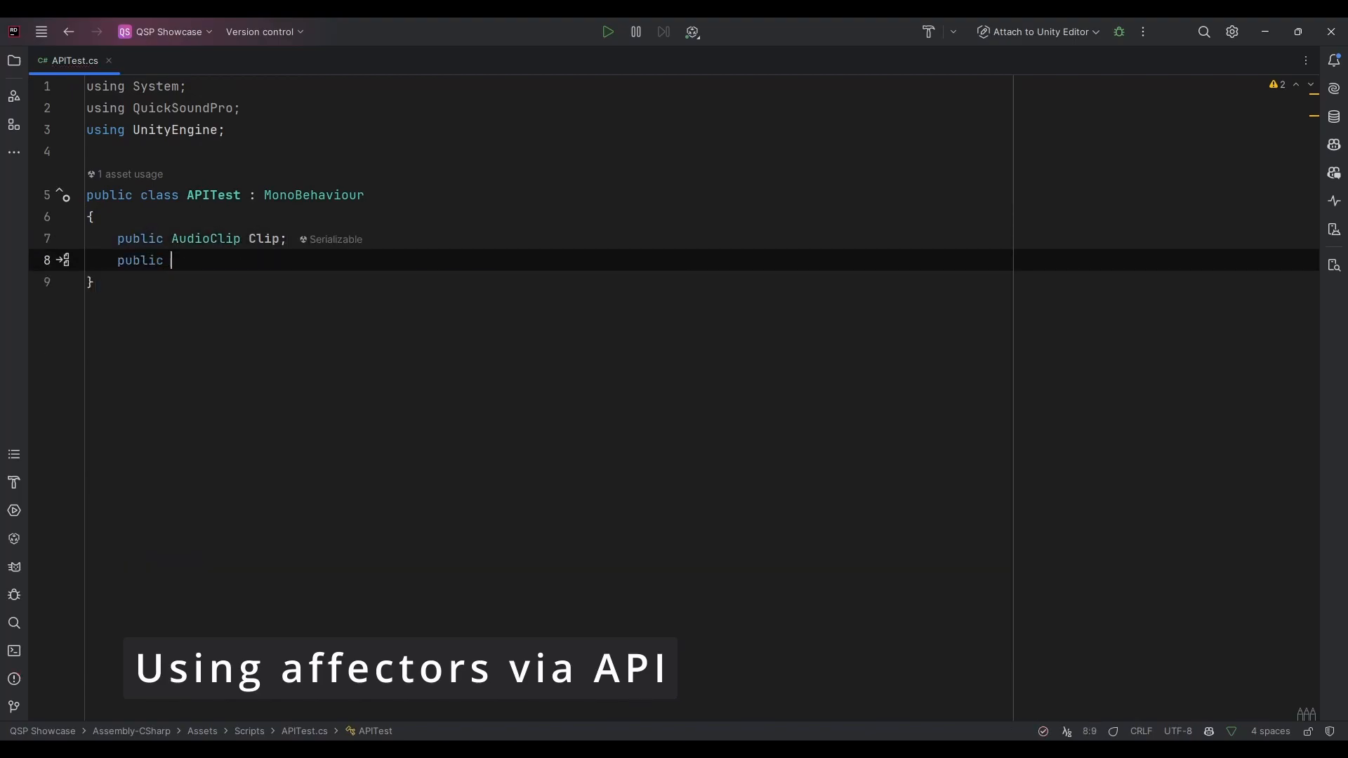
text(Fade)
key(Return)
text(F)
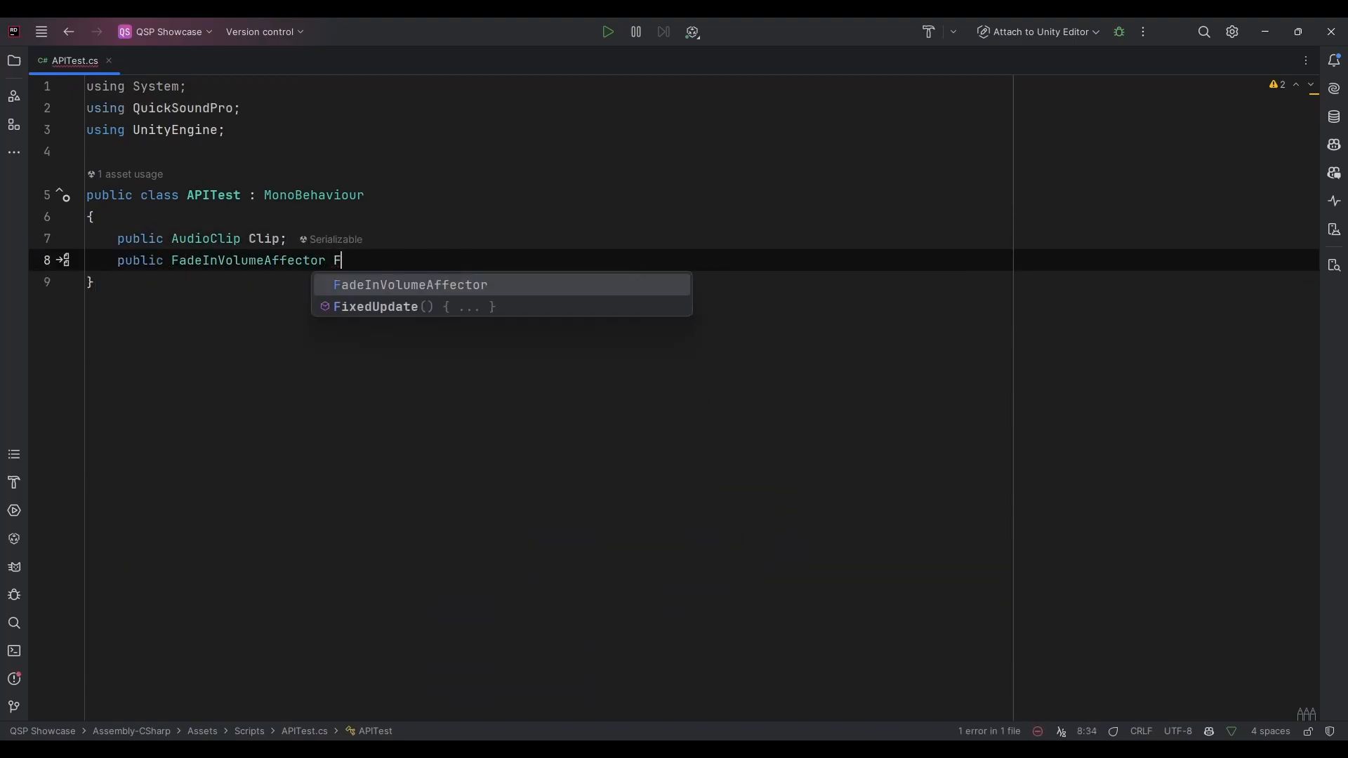
text(adeInAffector;)
Add an empty public void Play() method below the fields
key(Return)
key(Return)
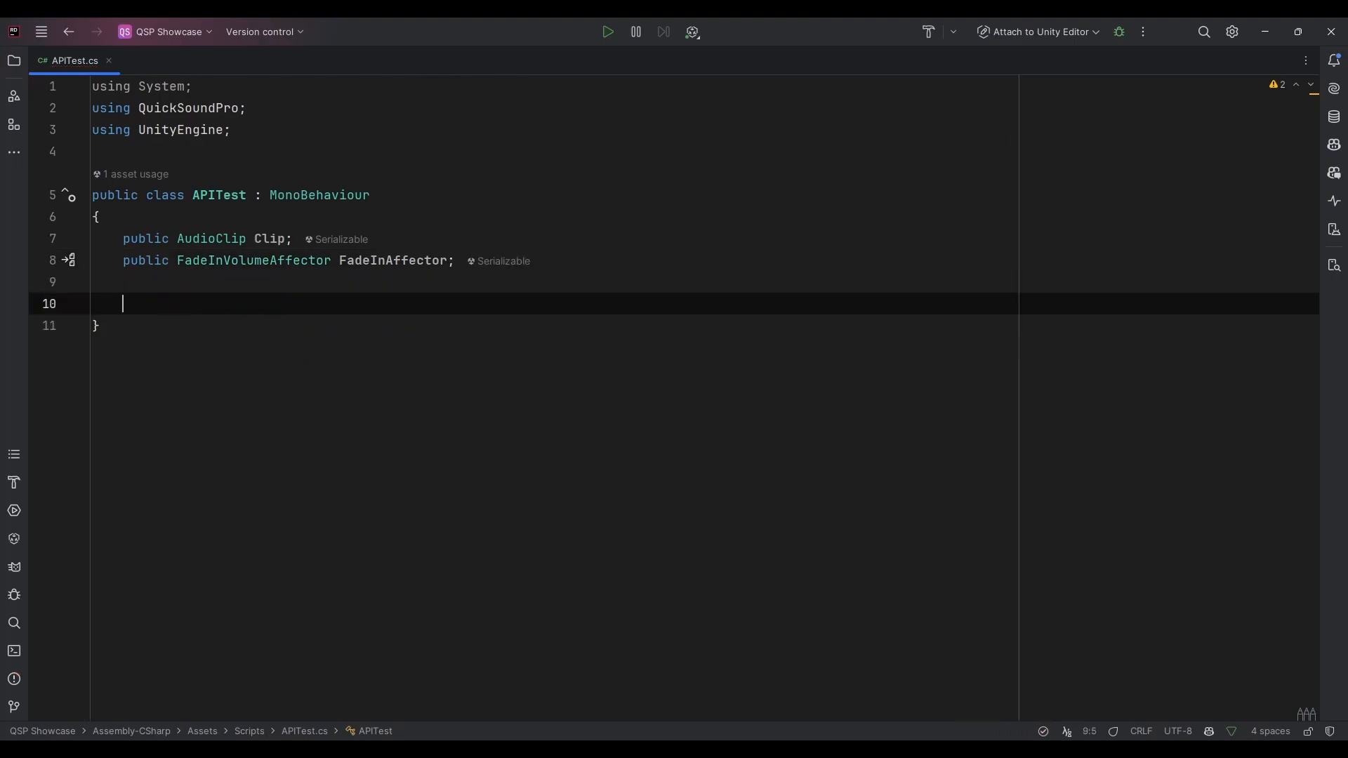
text(public void Play())
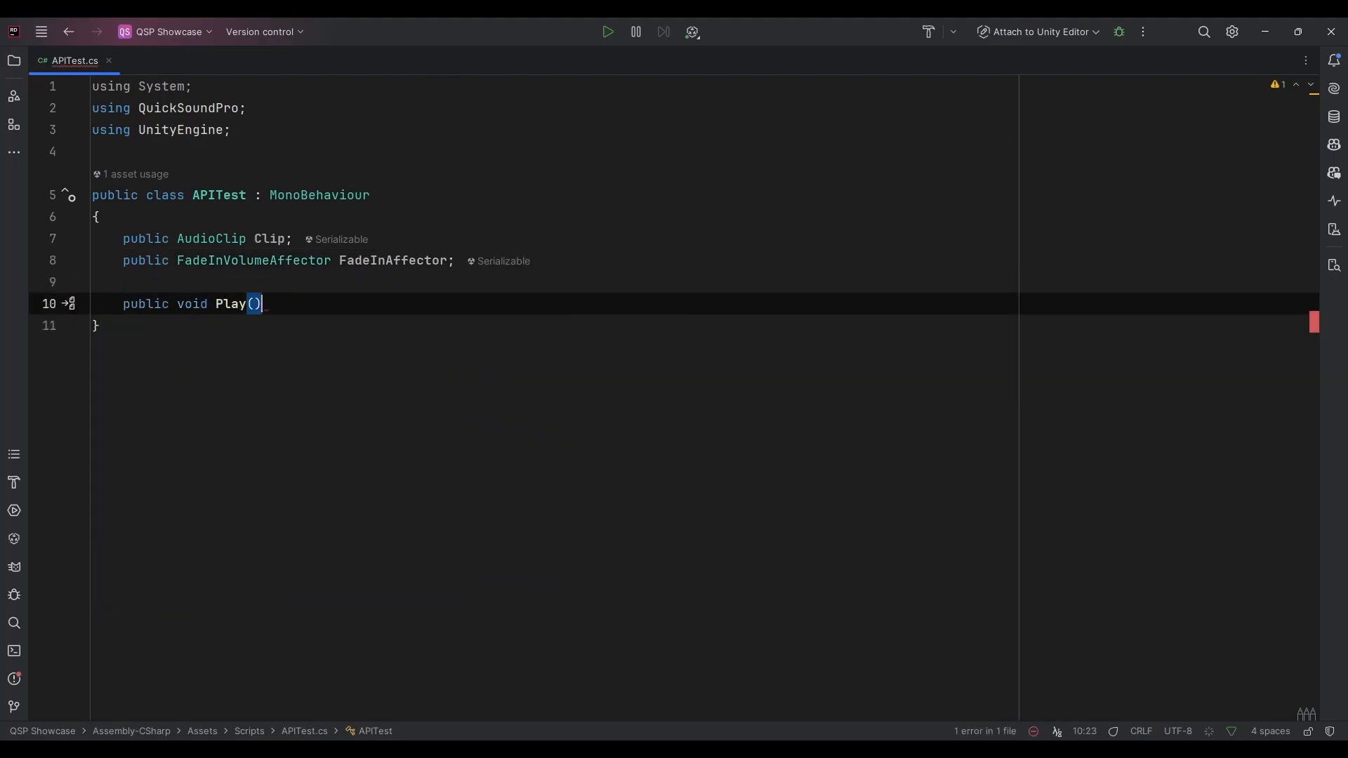
text({)
key(Return)
Store the playback of the clip in the Play method with var context = QuickSound.Play(Clip);
text(var )
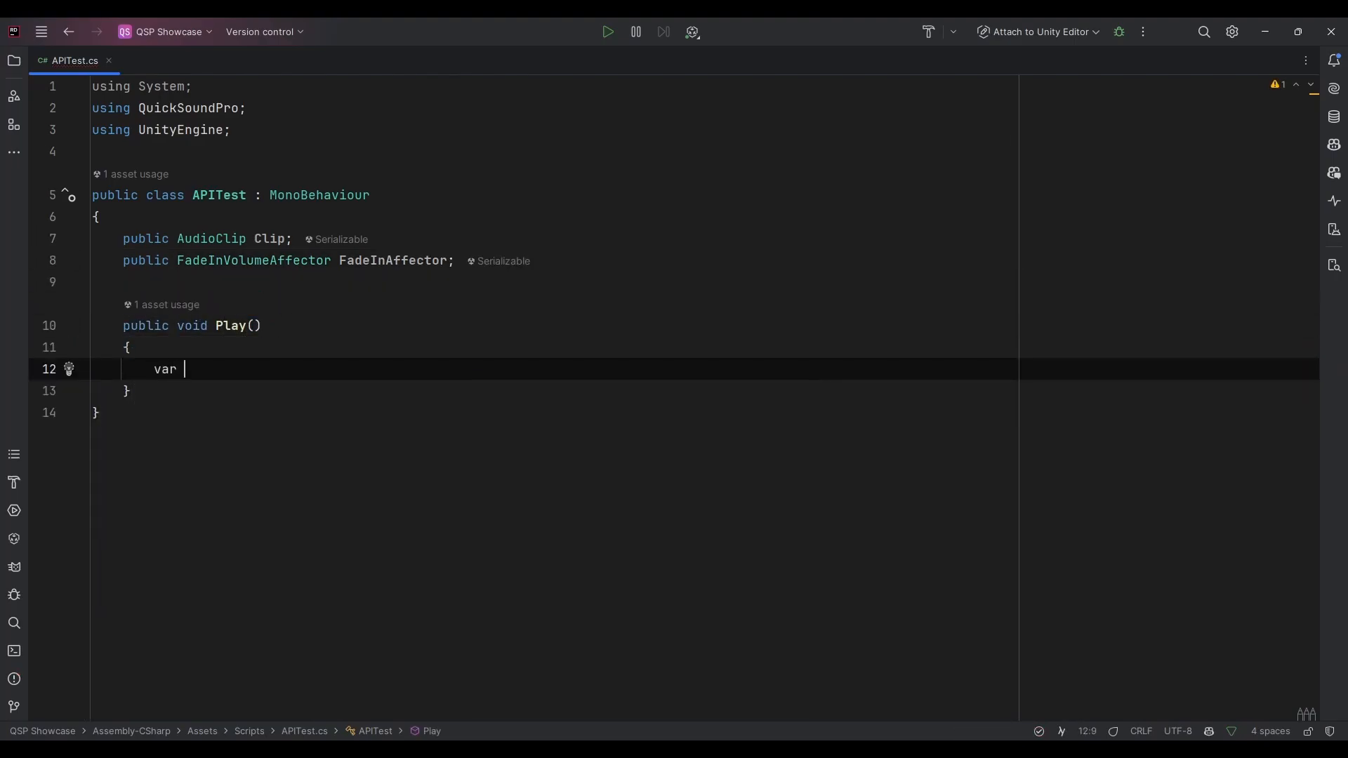
text(context = QuickSou)
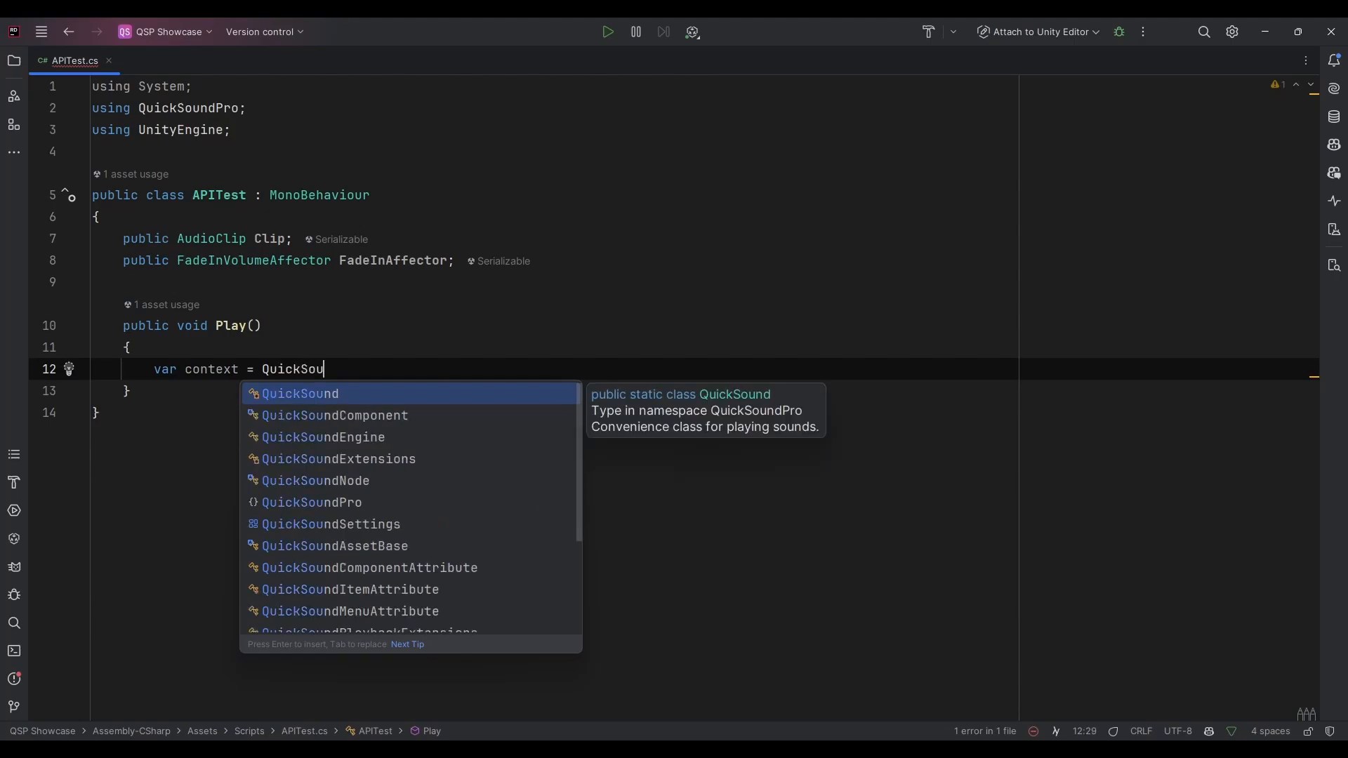
text(nd.)
key(Return)
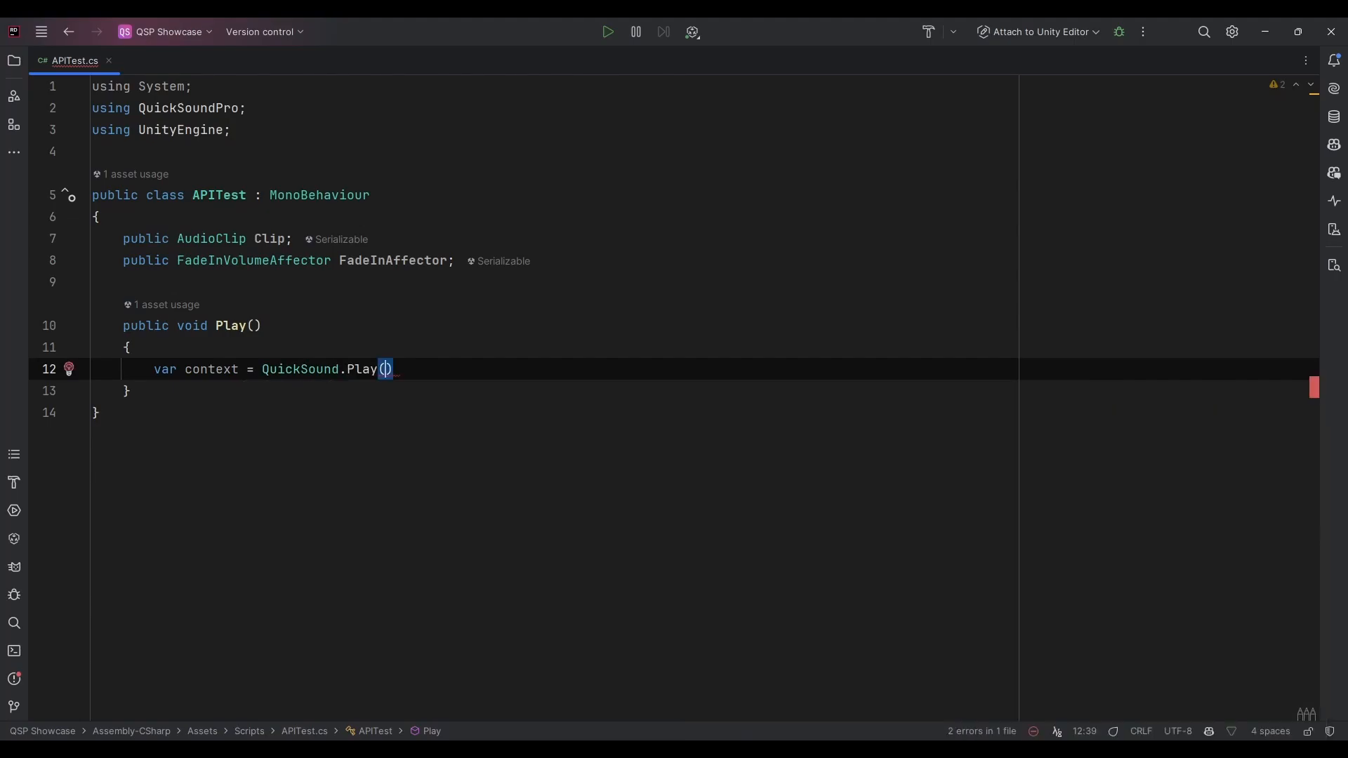
text(Cl)
key(Return)
text(;)
Apply the fade-in affector to the playback by adding context.Affect(FadeInAffector); below the context line
key(Return)
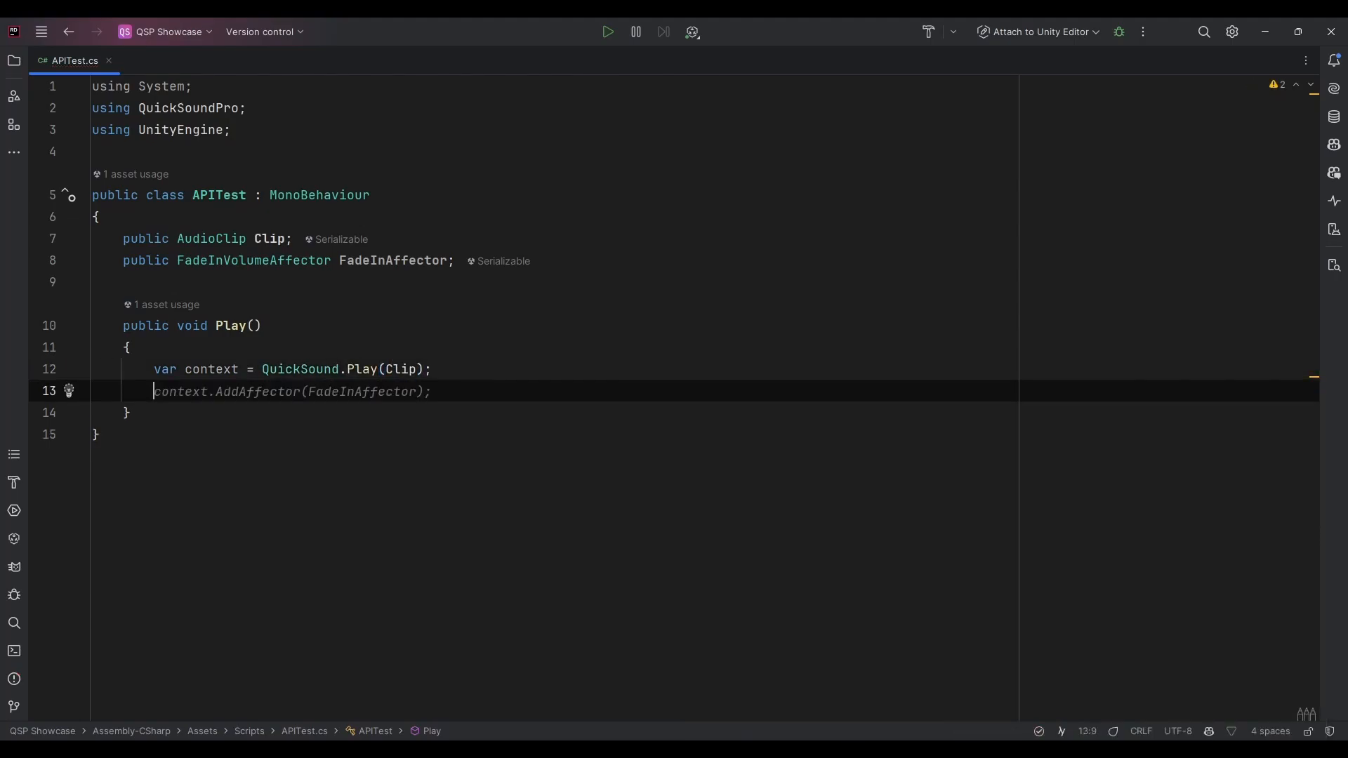
text(context.Affec)
key(Return)
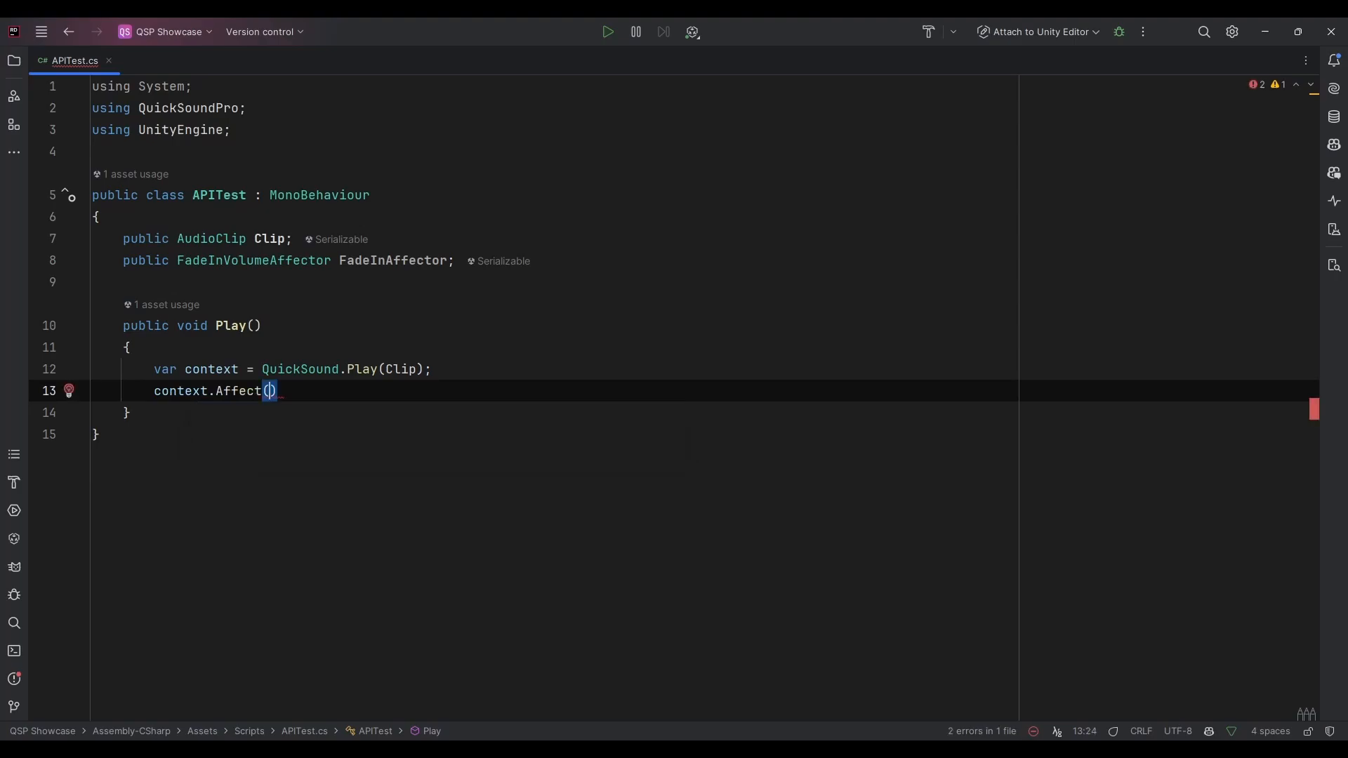
text(FadeIna)
key(Return)
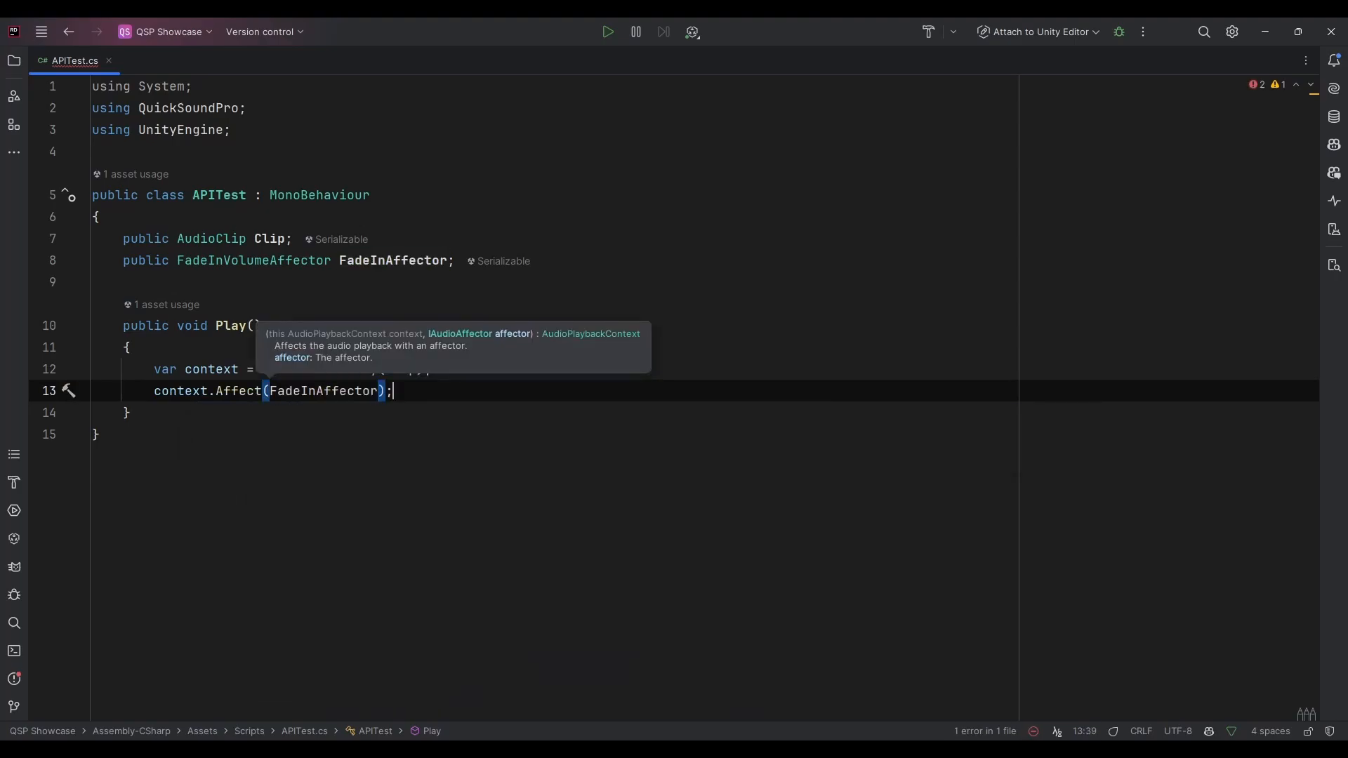
text(;)
Add the argument updateParametersEveryFrame: true after Clip in the QuickSound.Play call
click(379, 391)
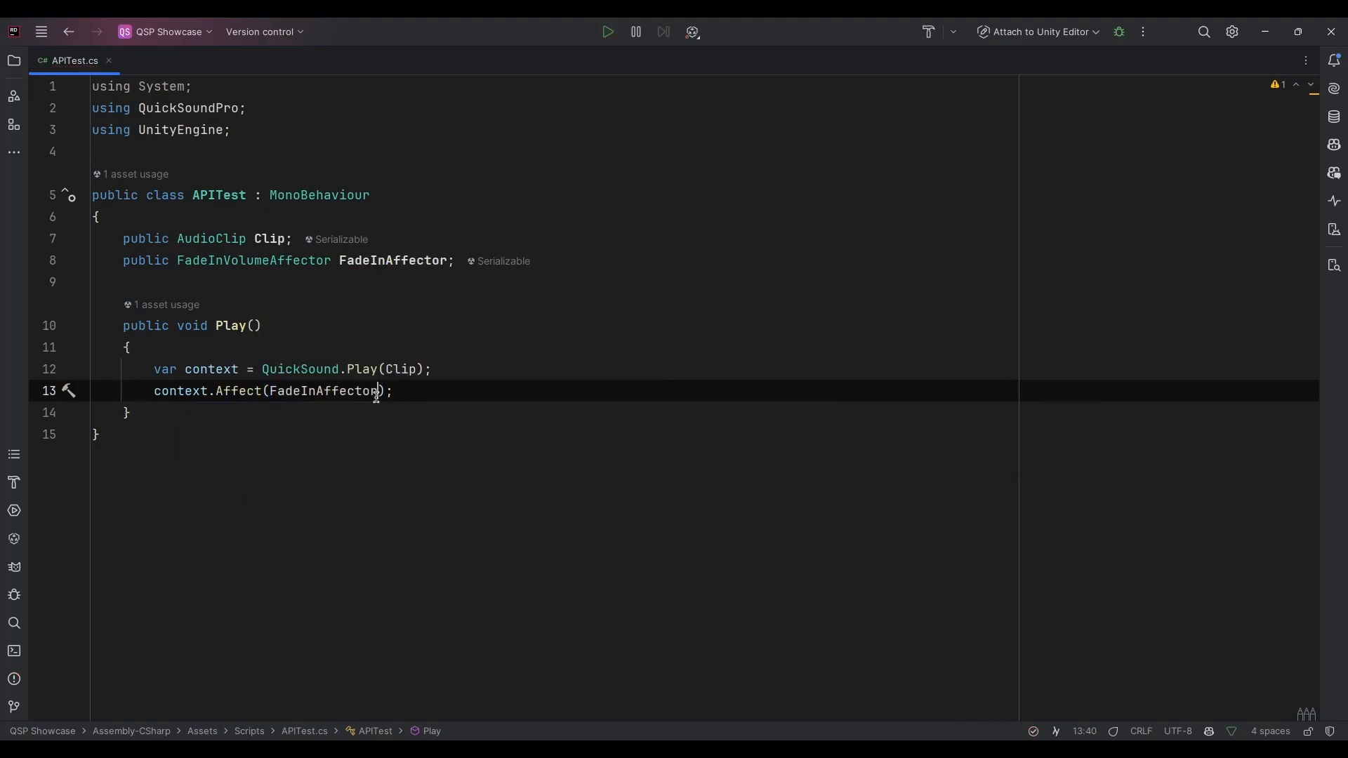
key(Up)
key(Right)
key(Right)
key(Right)
key(Right)
key(Right)
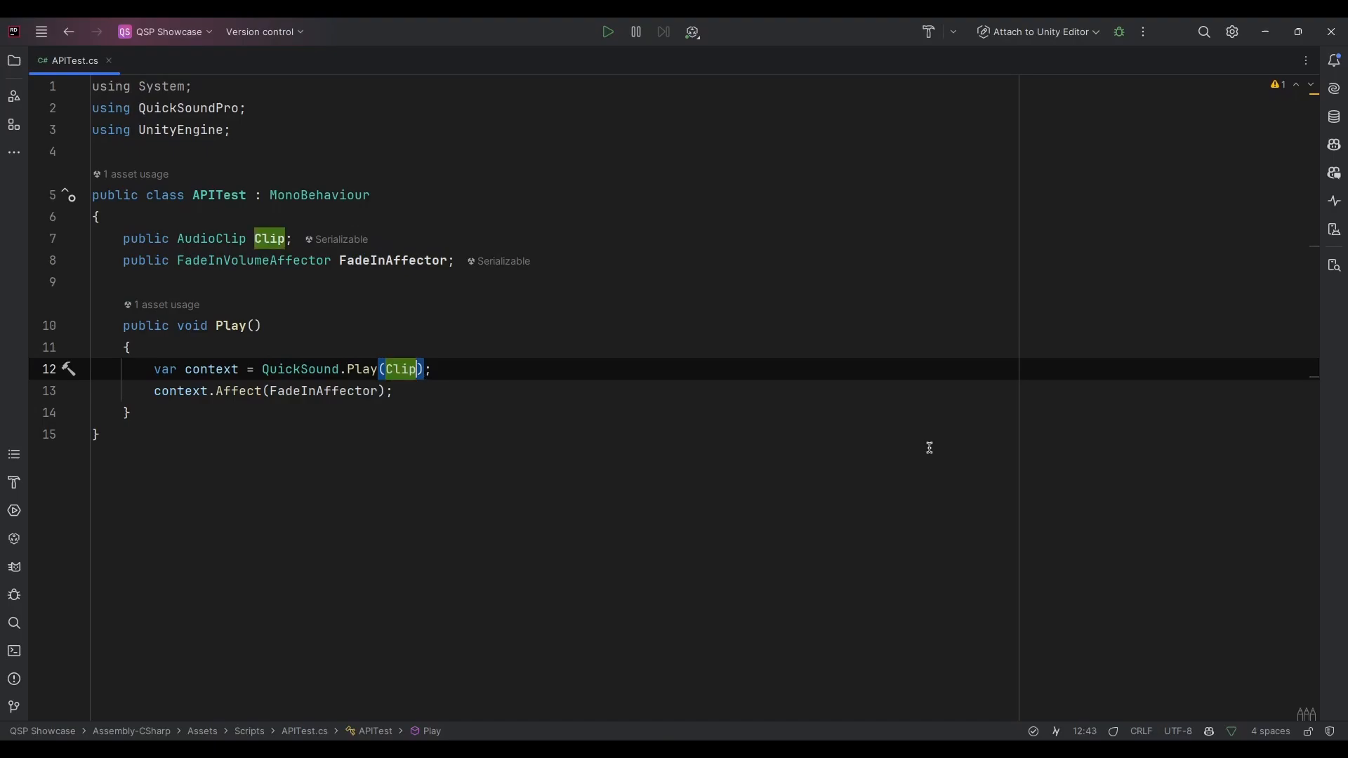
text(,)
key(Escape)
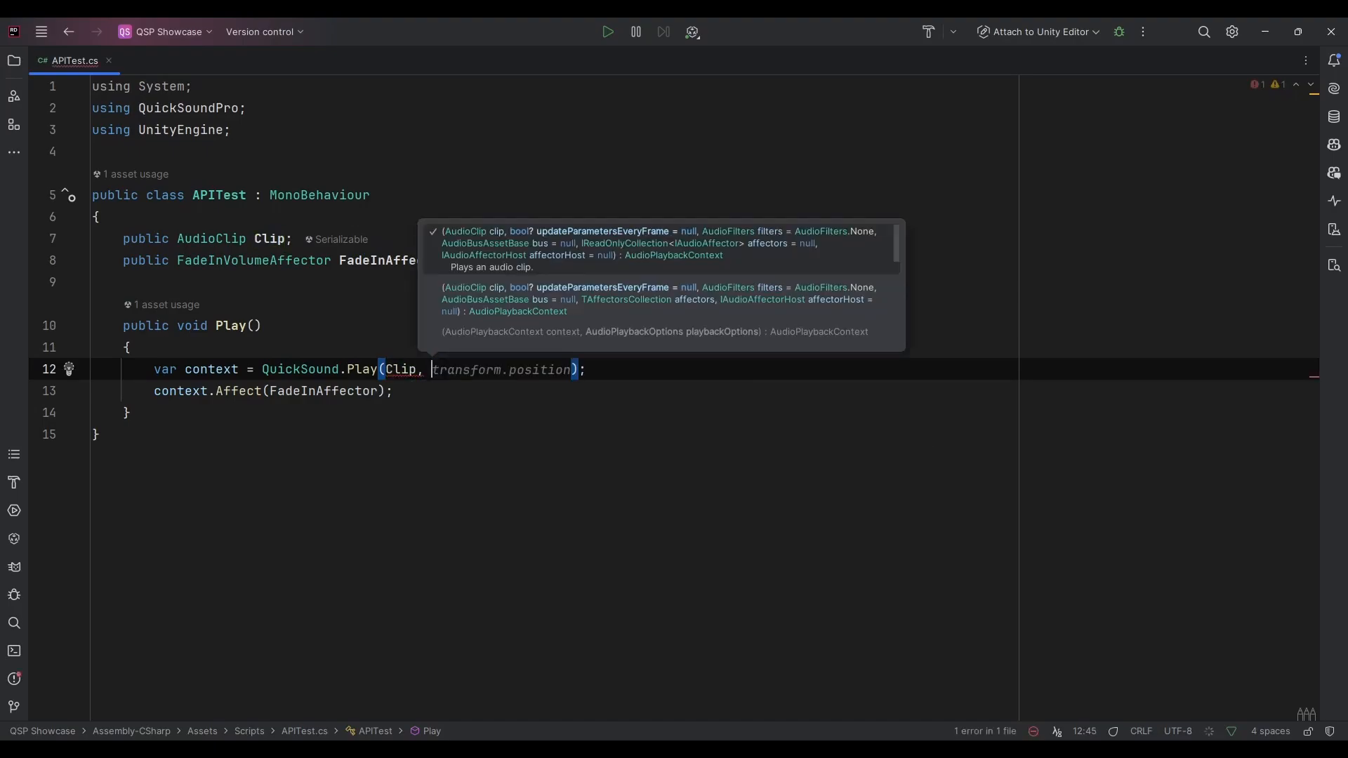
text(updatePar)
key(Return)
text(true)
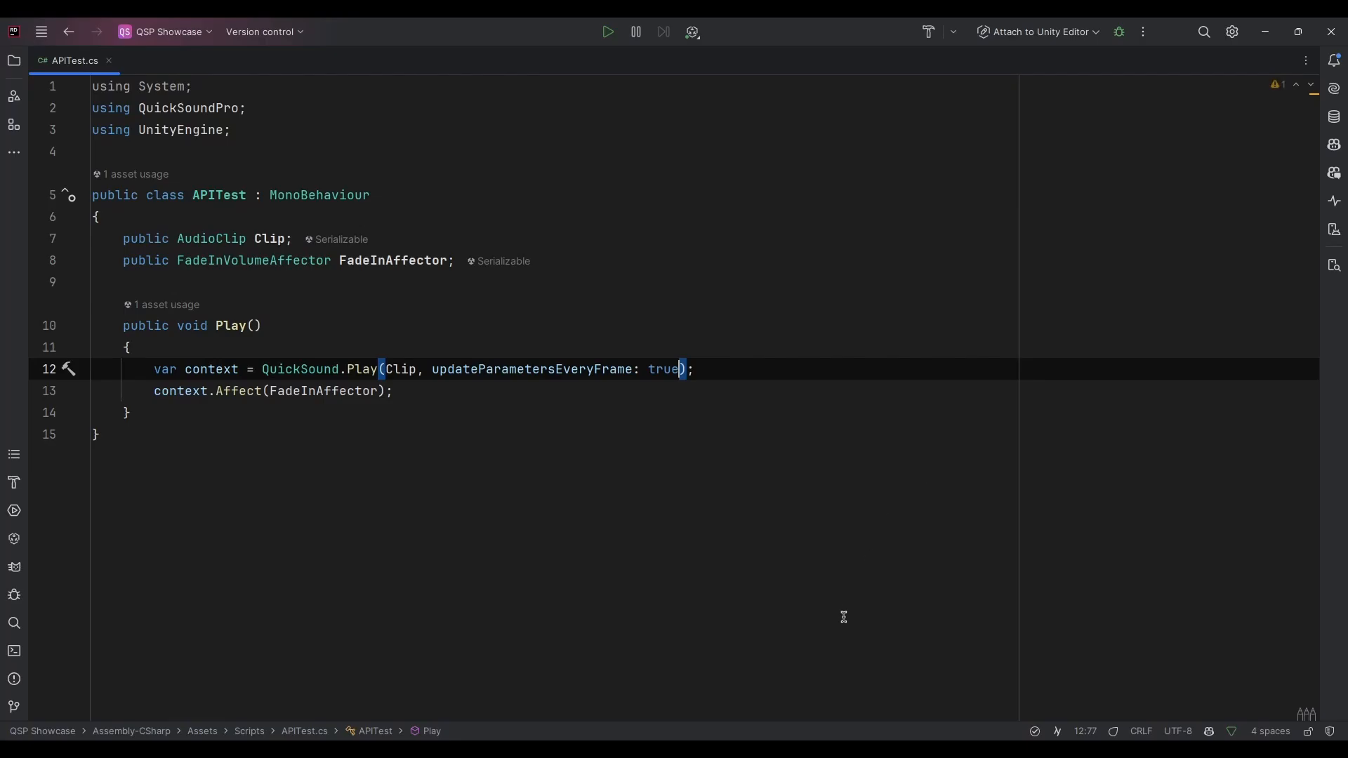
Switch to Unity, run the scene, trigger the Button to hear the fade-in, and stop the scene
key(alt+Tab)
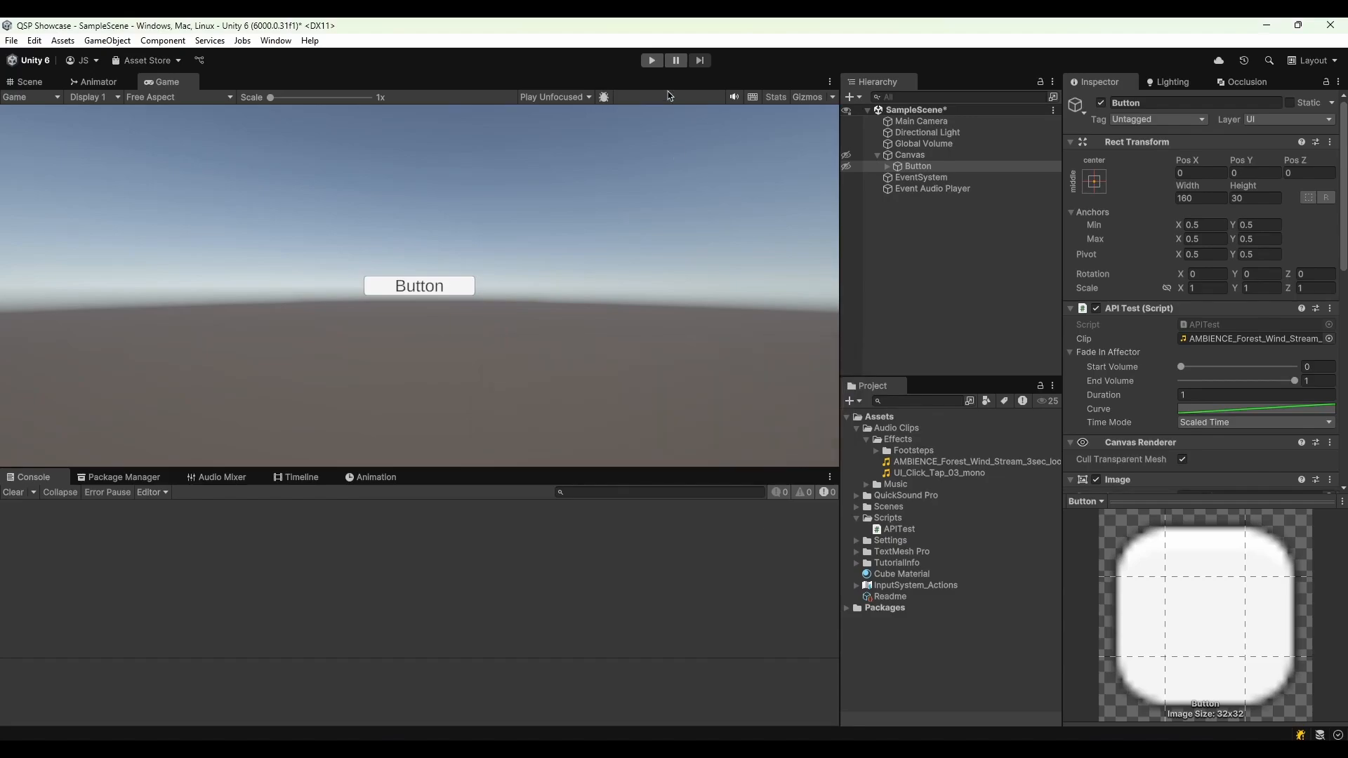
click(650, 59)
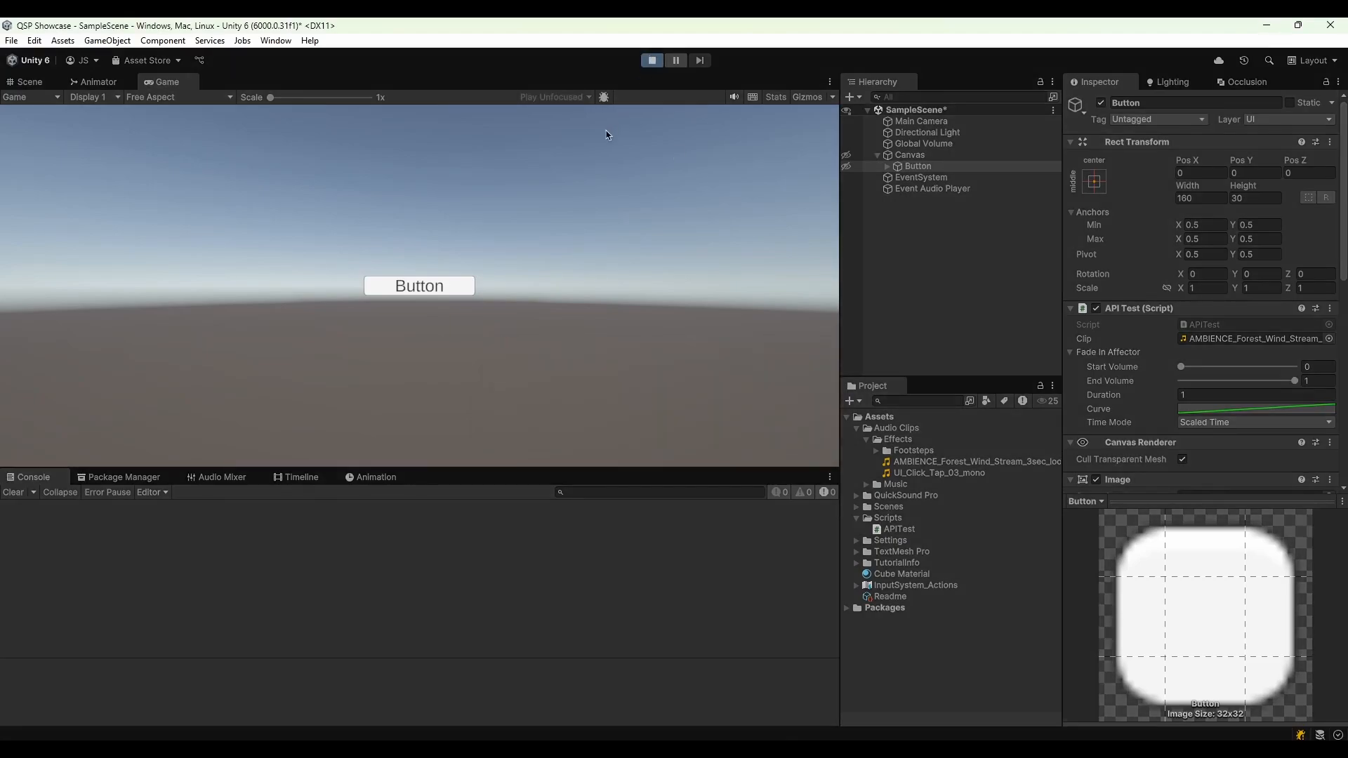
click(436, 287)
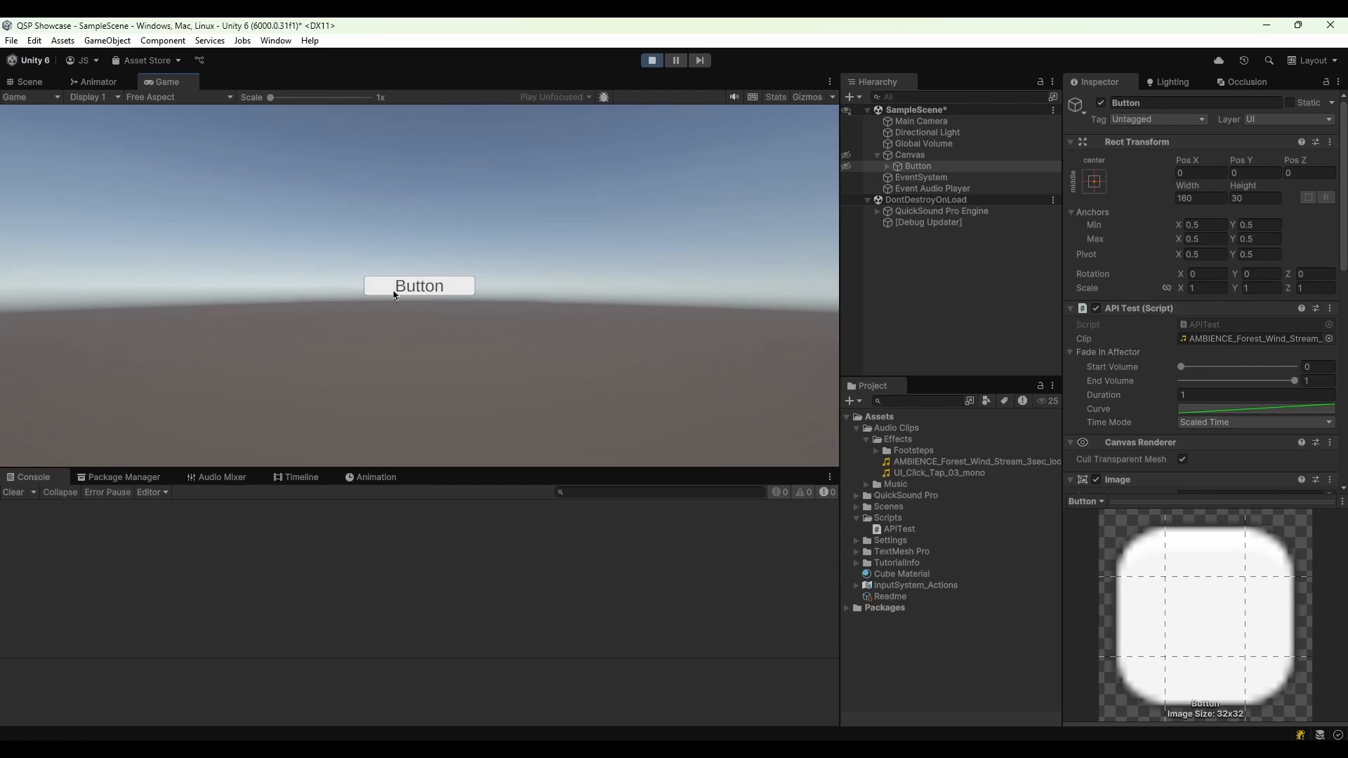
click(651, 61)
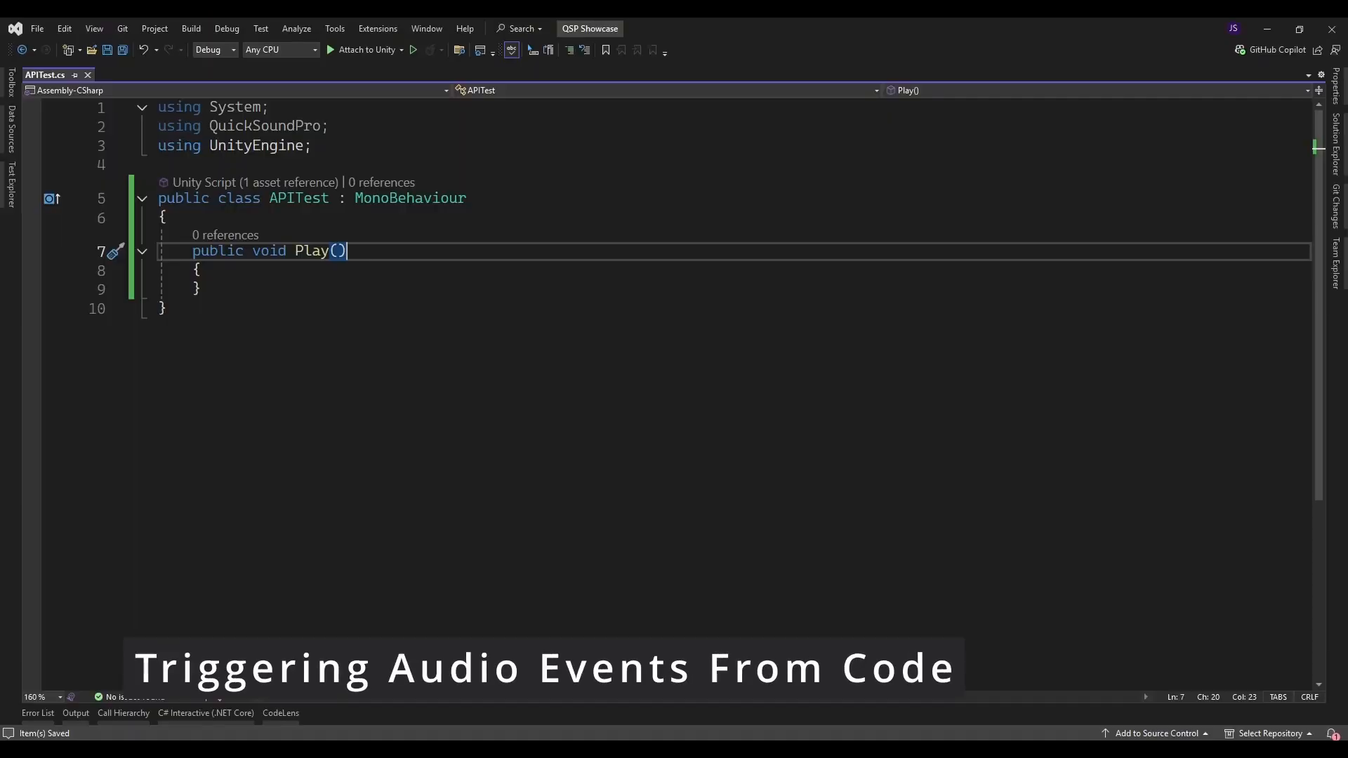
Make the APITest class implement IAudioEventRegistryProvider and generate its EventRegistry property
click(478, 197)
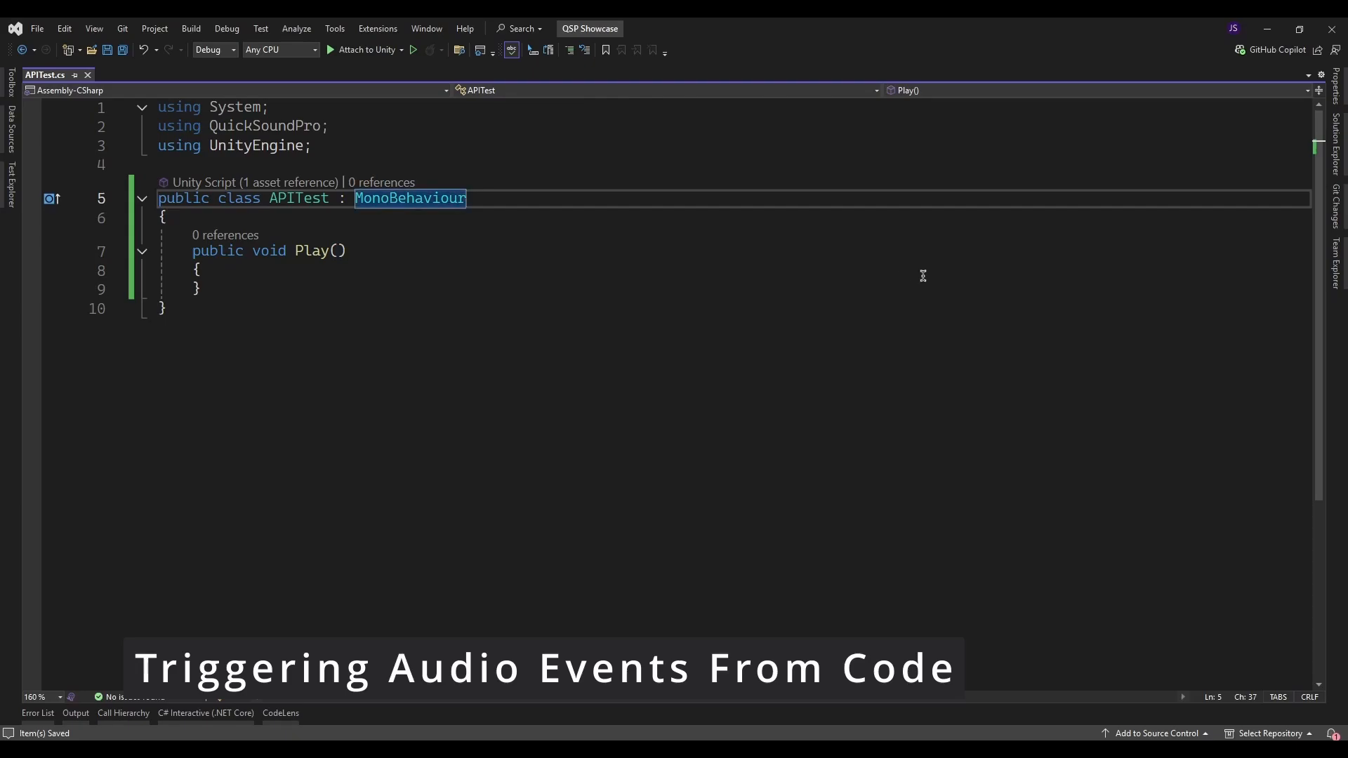
text(, IAudioEvent)
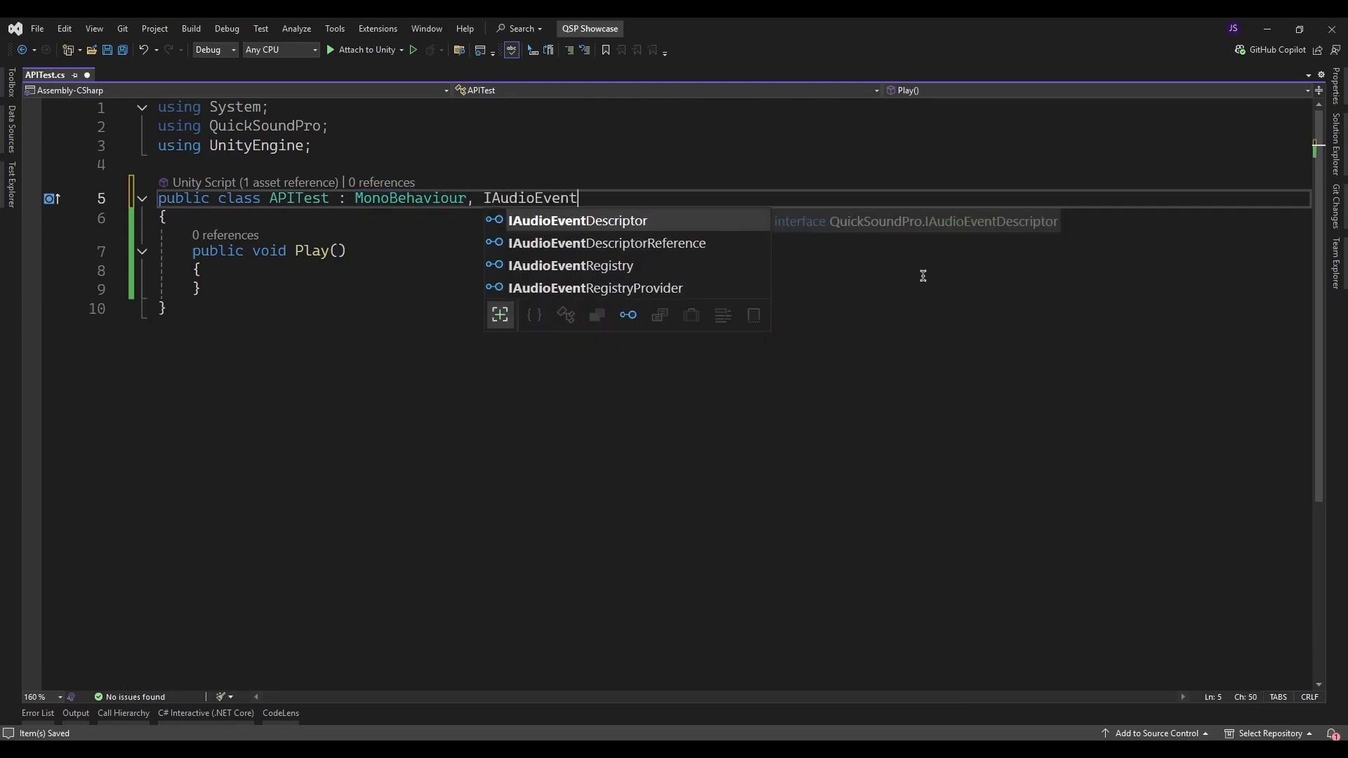
key(Down)
key(Down)
key(Down)
key(Tab)
key(ctrl+period)
key(Return)
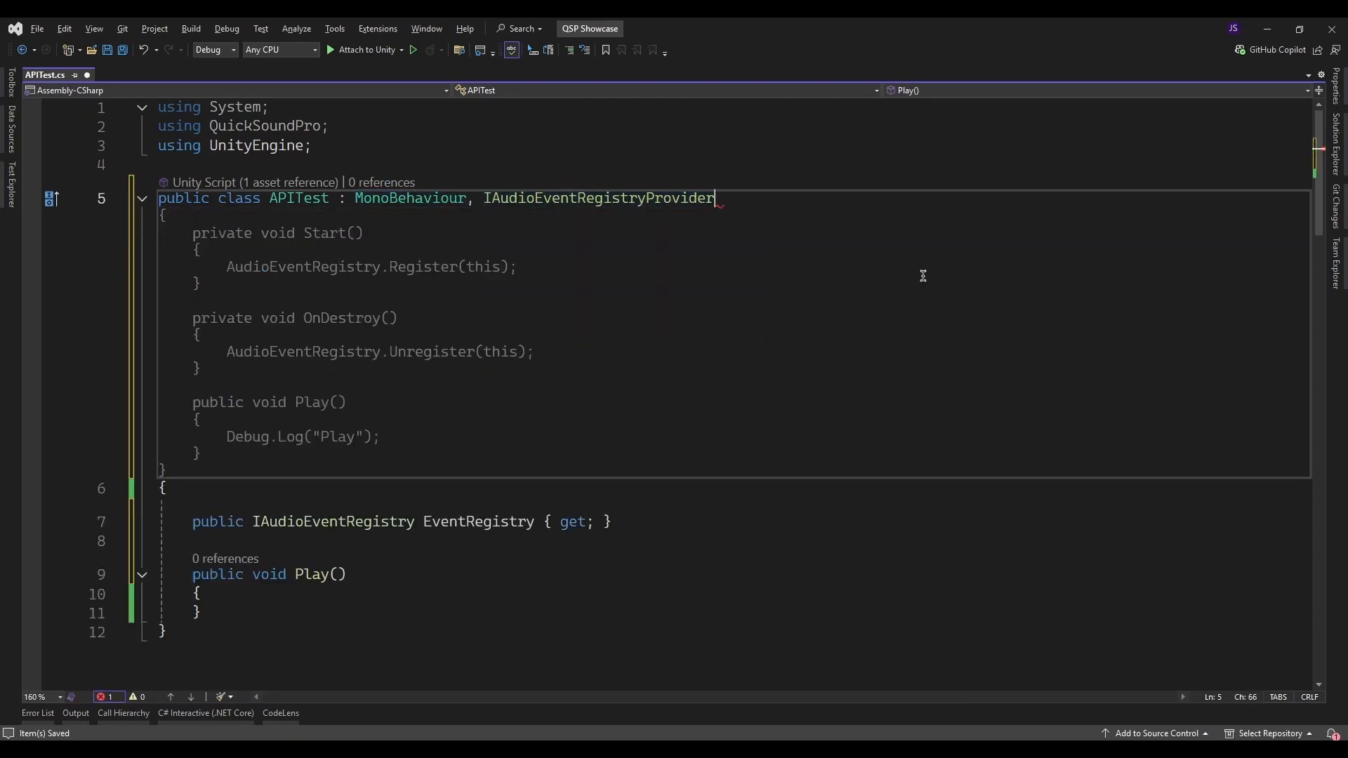
key(Escape)
Add a [SerializeField] private AudioEventRegistryAsset field named _registryAsset above the EventRegistry property
key(Return)
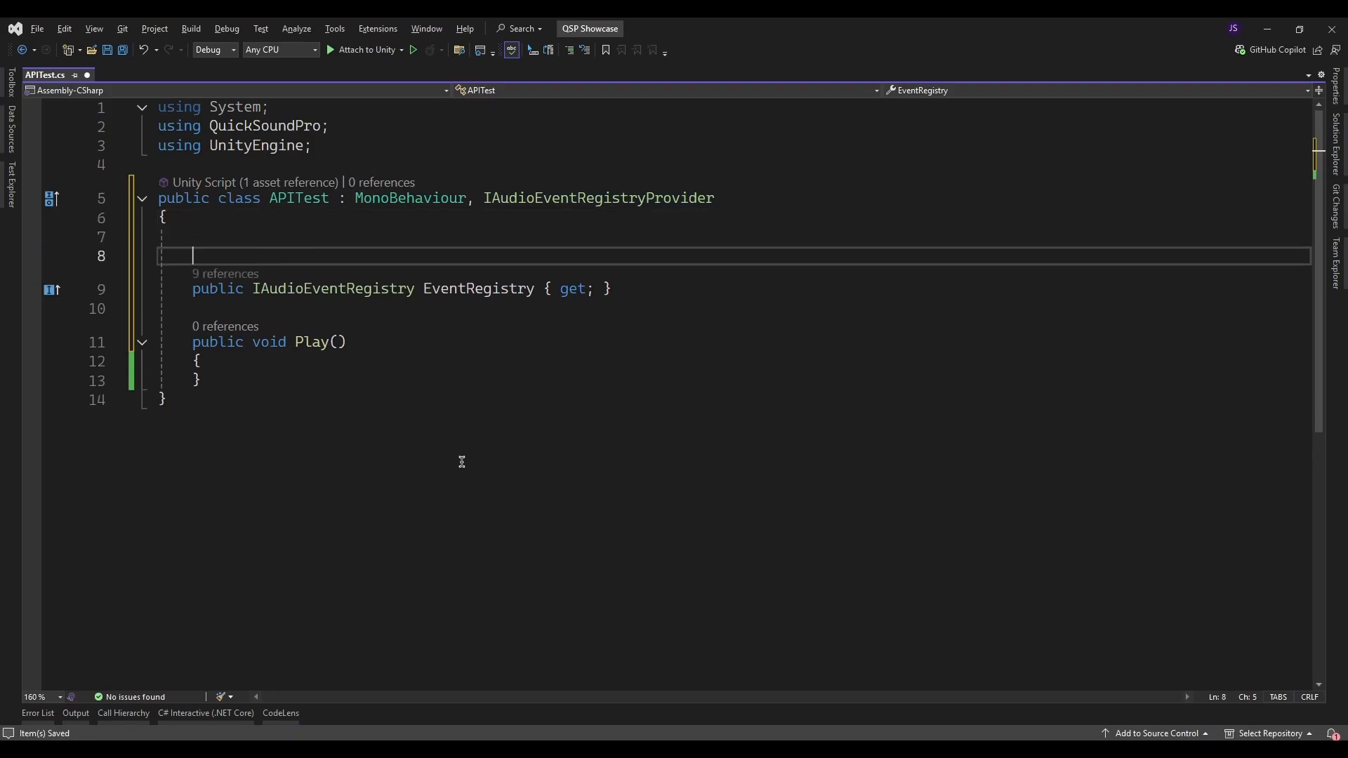
text([Serializ)
key(Down)
key(Tab)
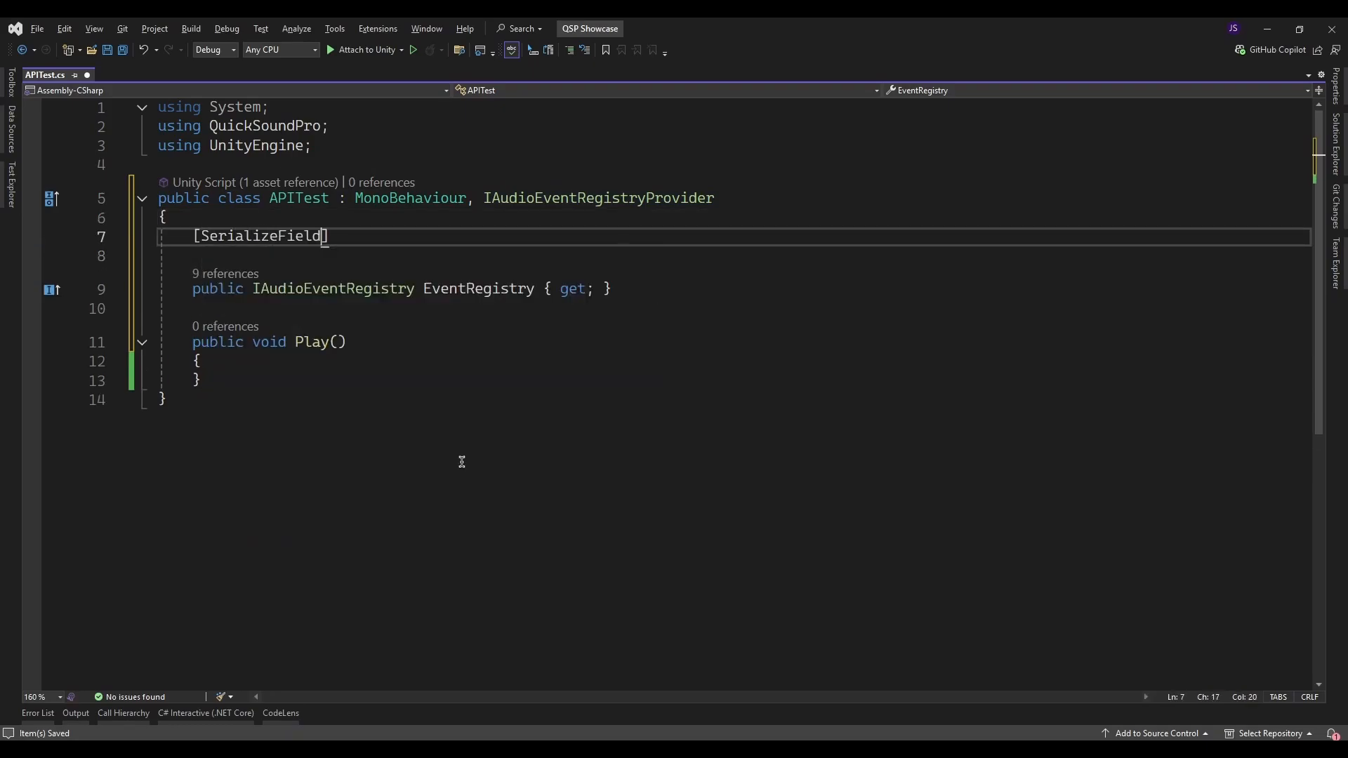
key(Return)
text(private AudioEventR)
text(egistry)
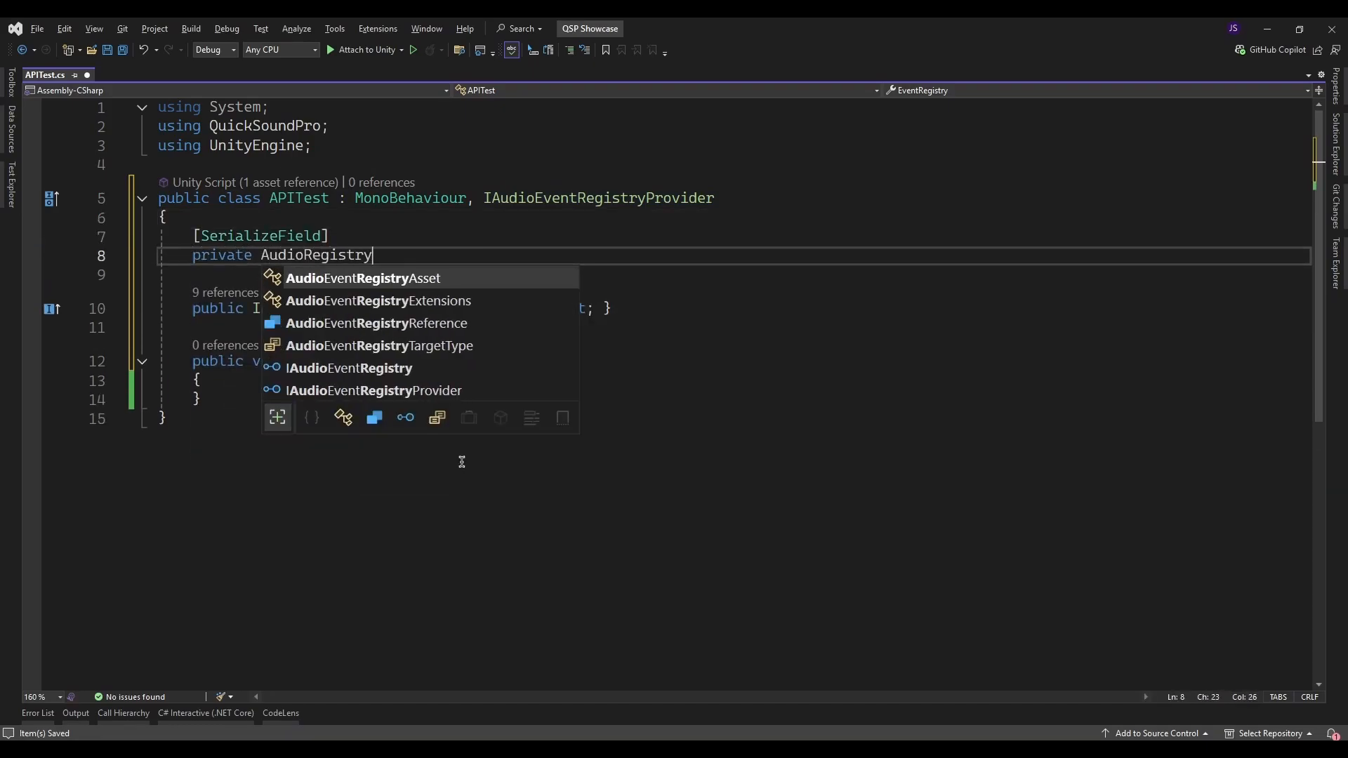
key(Tab)
text(_registryAsset;)
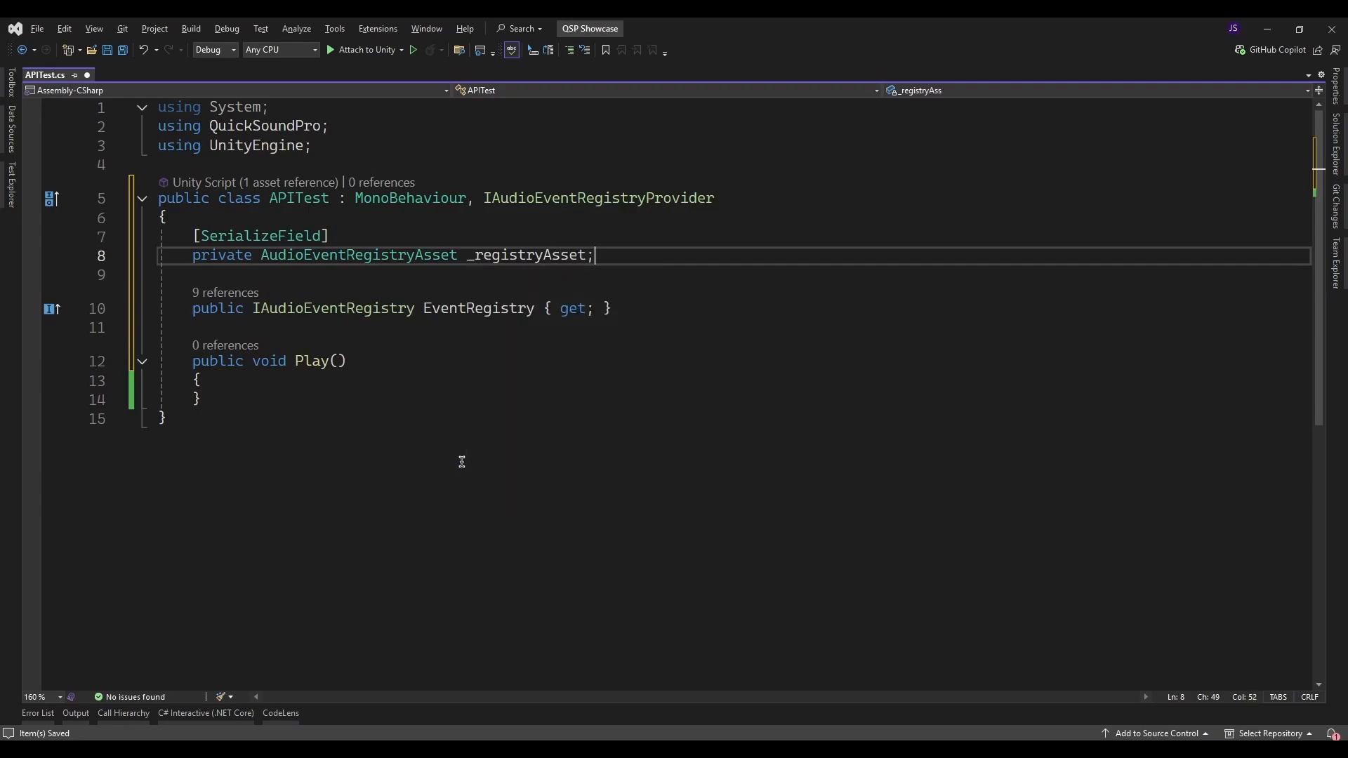
Replace the EventRegistry property's getter with => _registryAsset?.Registry;
key(Down)
key(Down)
key(End)
key(BackSpace)
key(BackSpace)
key(BackSpace)
key(BackSpace)
key(BackSpace)
key(BackSpace)
key(BackSpace)
key(BackSpace)
text(=> _regist)
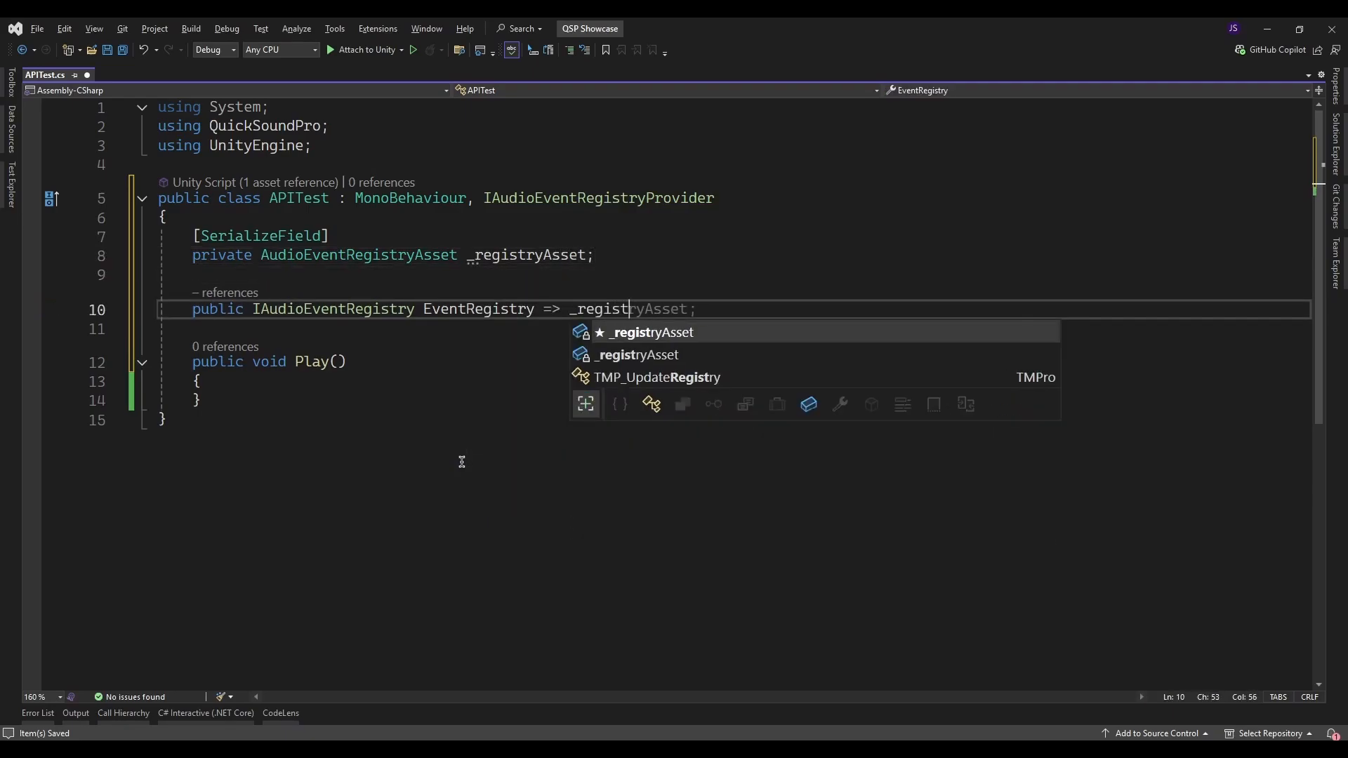
key(Tab)
text(?.Registry;)
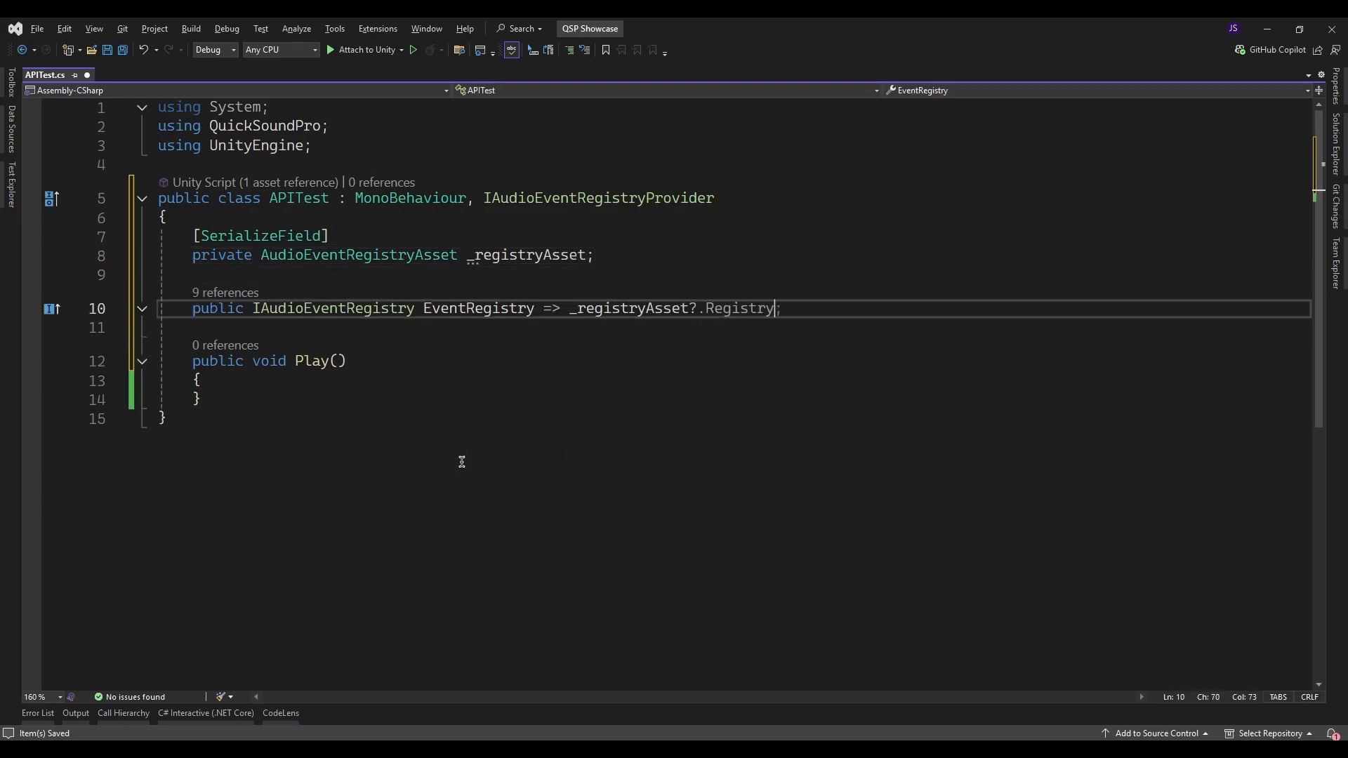
Place the insertion point on the empty line below the _registryAsset field
key(Down)
key(Down)
key(Down)
key(Up)
key(Up)
key(Up)
key(Up)
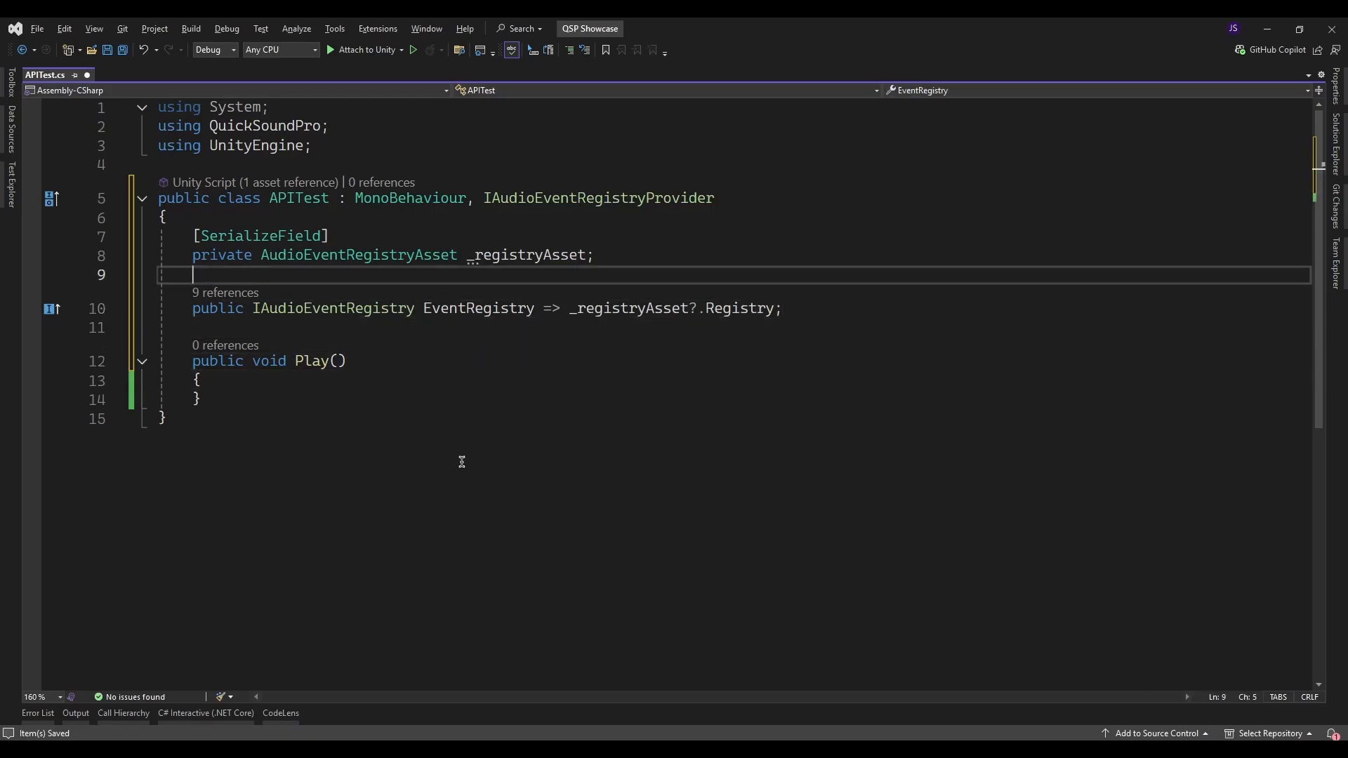
Declare a public AudioEventId field named MyEvent between the _registryAsset field and the EventRegistry property
key(Return)
key(Return)
key(Up)
text(public AudioEventId E)
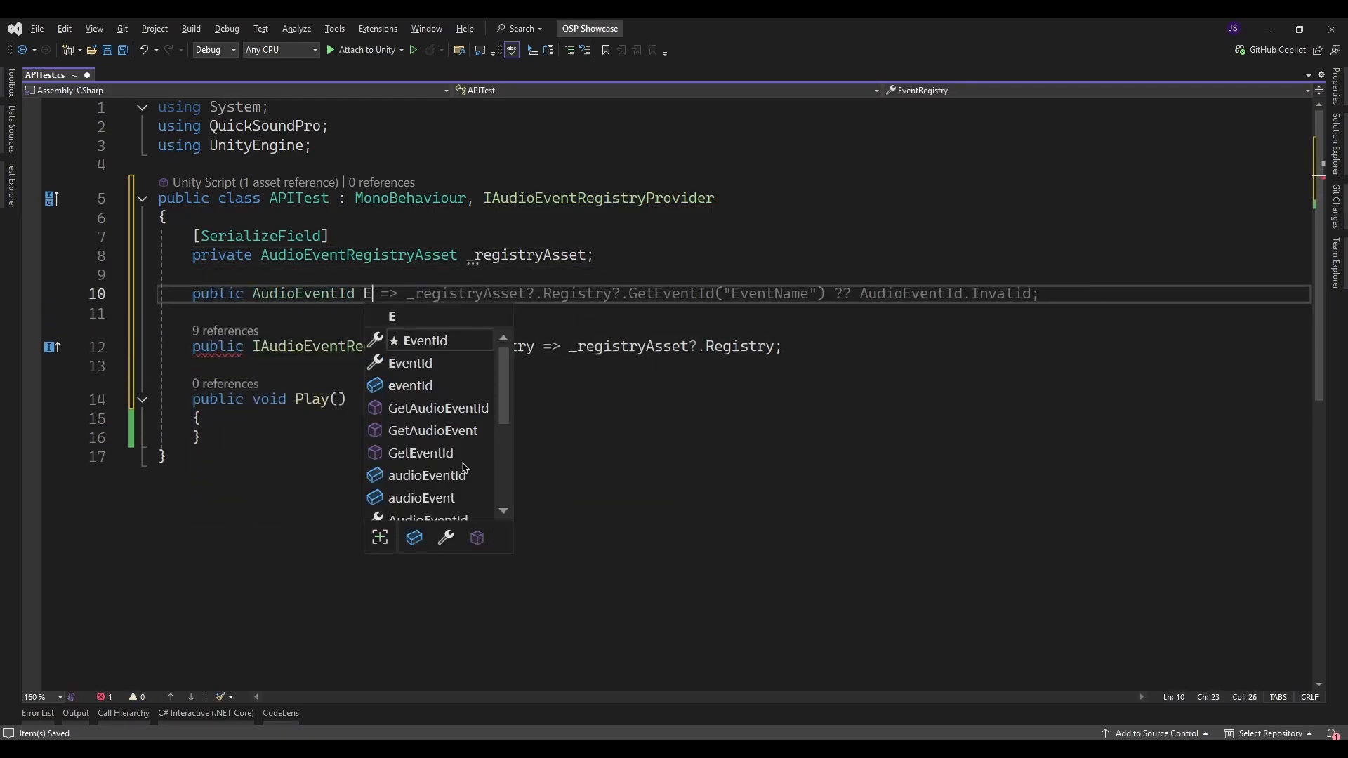
key(BackSpace)
text(MyEvent;)
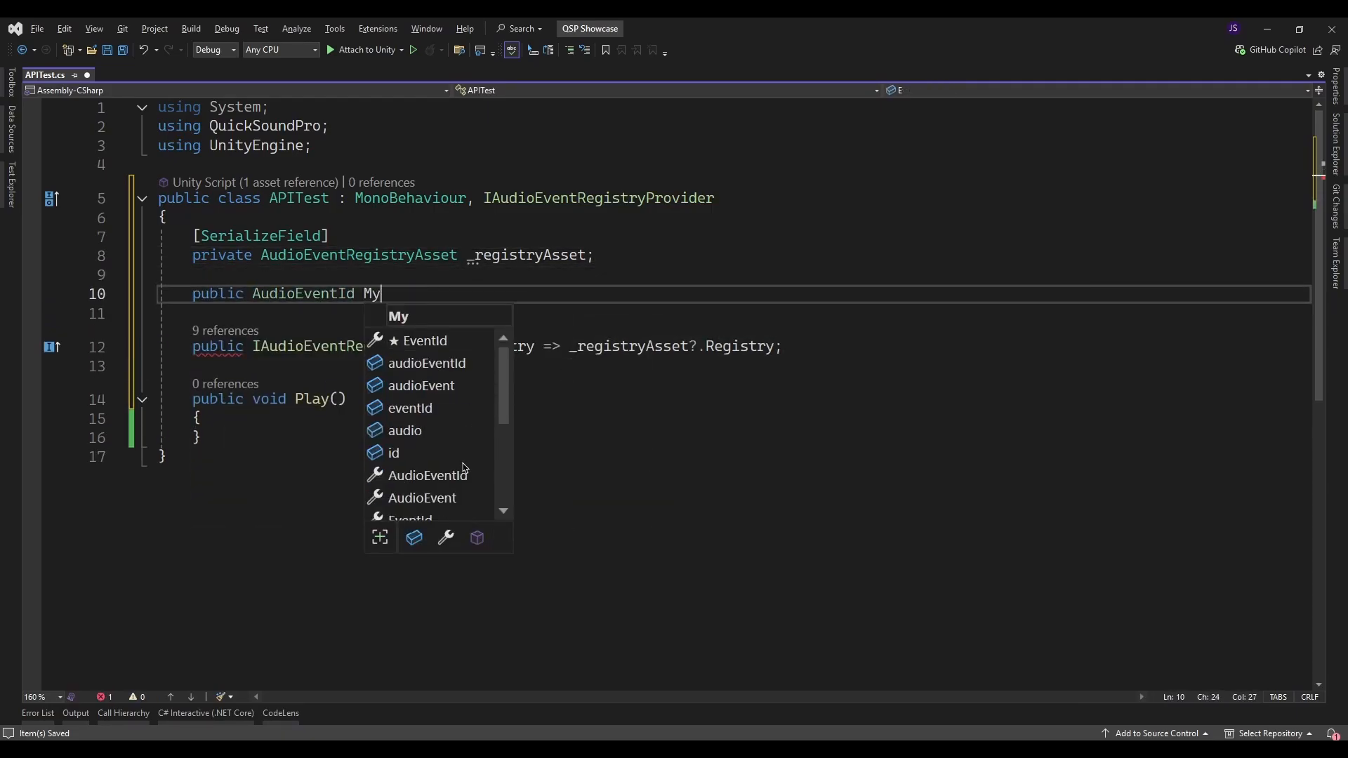
Make the Play() method call EventRegistry?.Trigger(MyEvent); and save the script
key(Down)
key(Down)
key(Down)
key(Down)
key(Down)
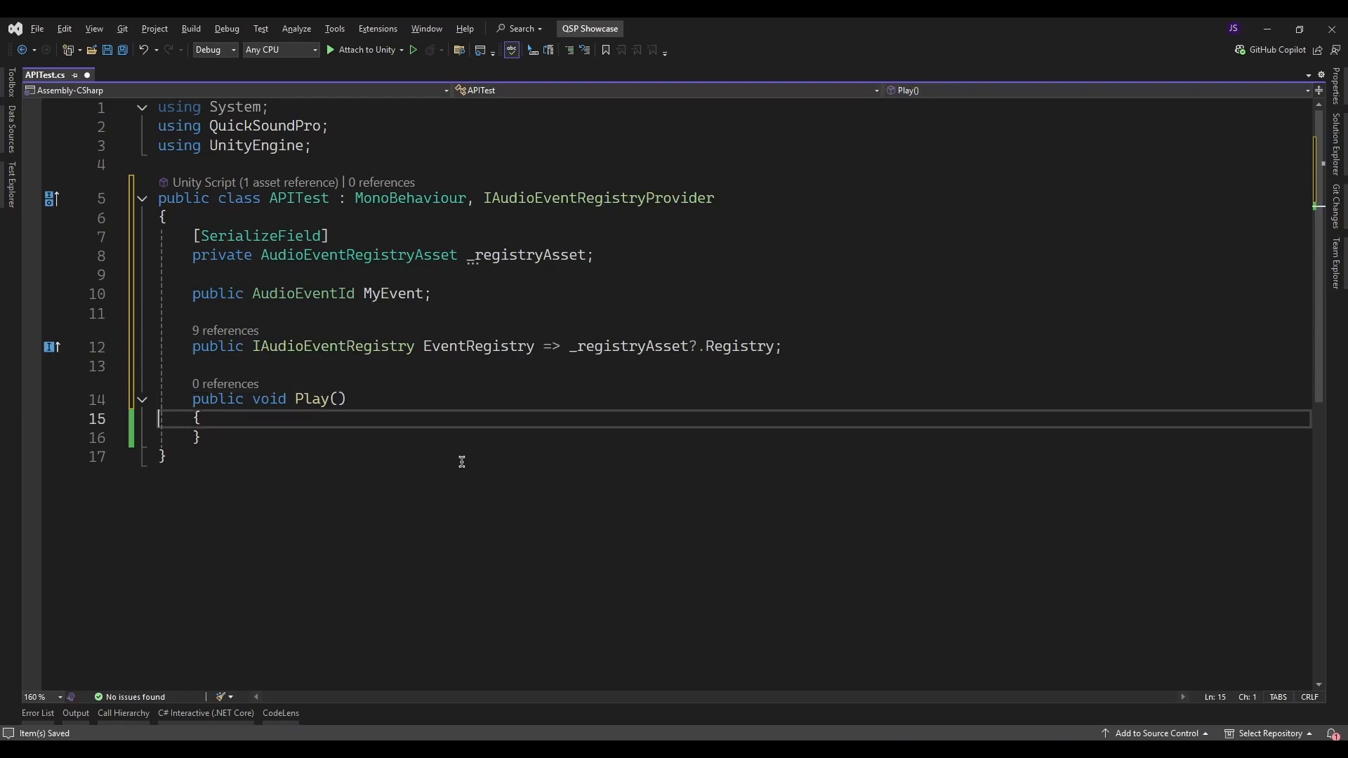
key(End)
key(Return)
text(EventRegistry)
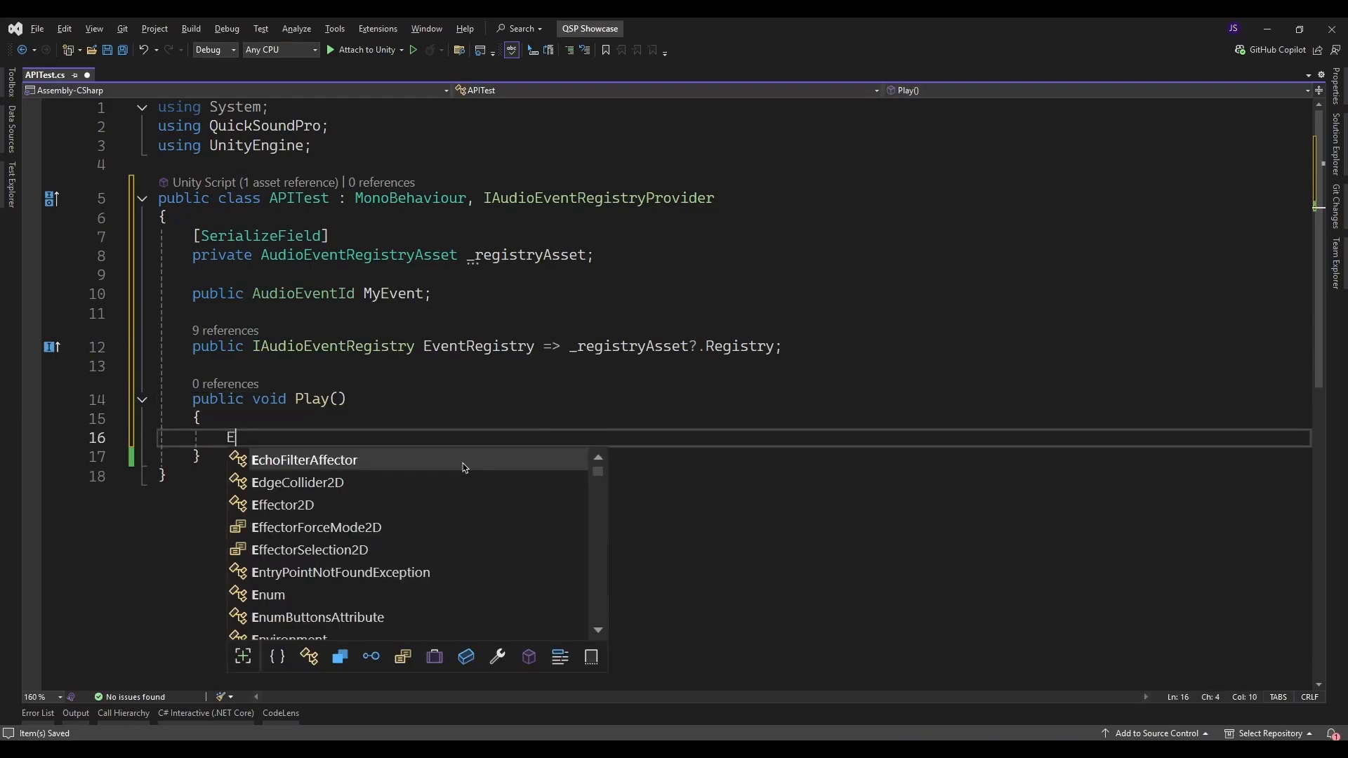
key(Tab)
text(?.Trigger)
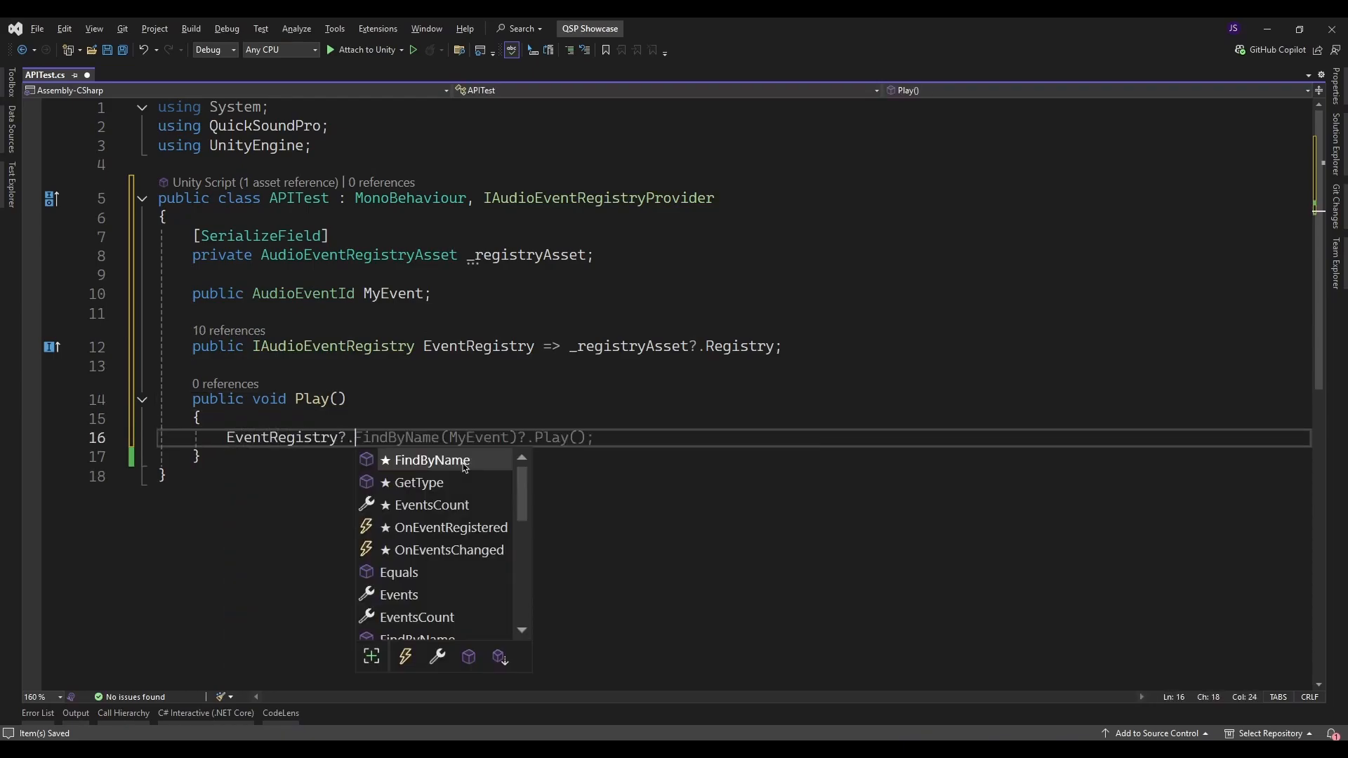
key(Tab)
text((M)
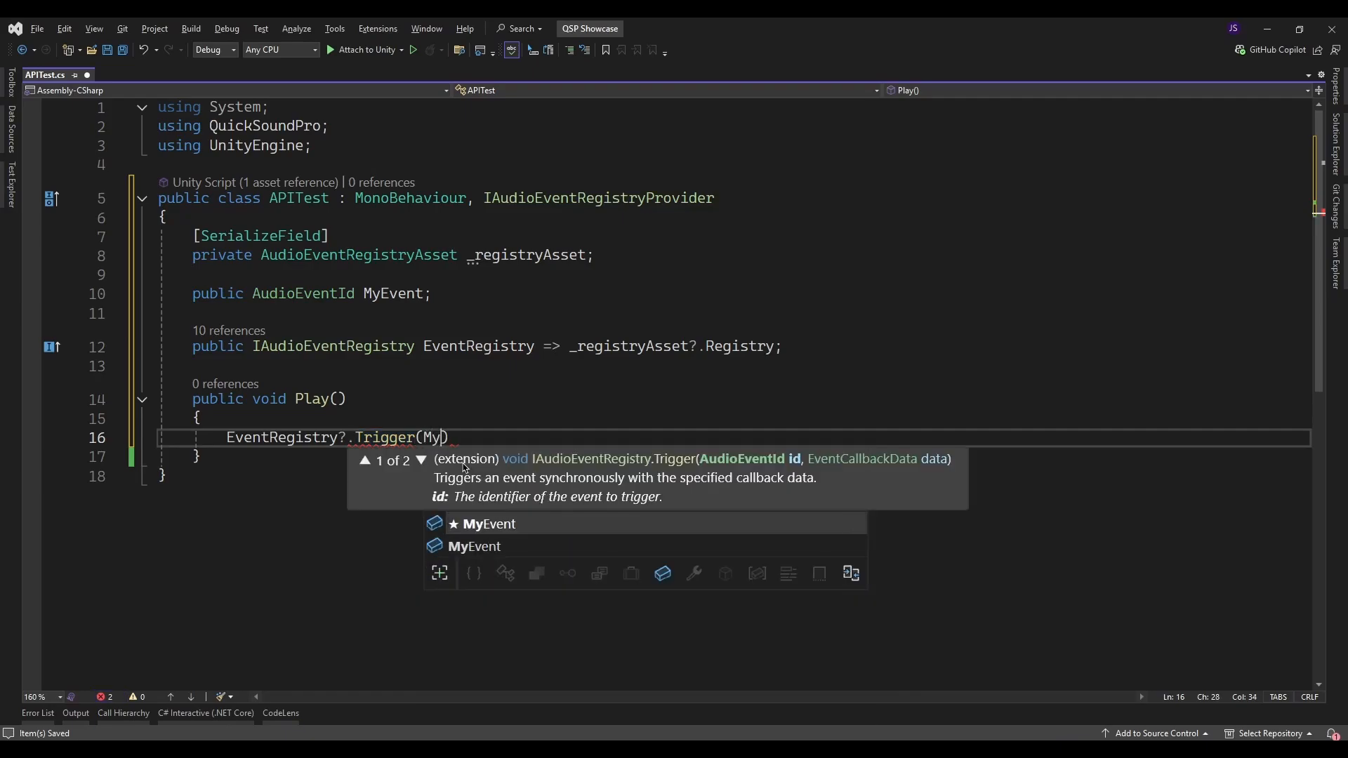
key(Tab)
text(;)
key(ctrl+s)
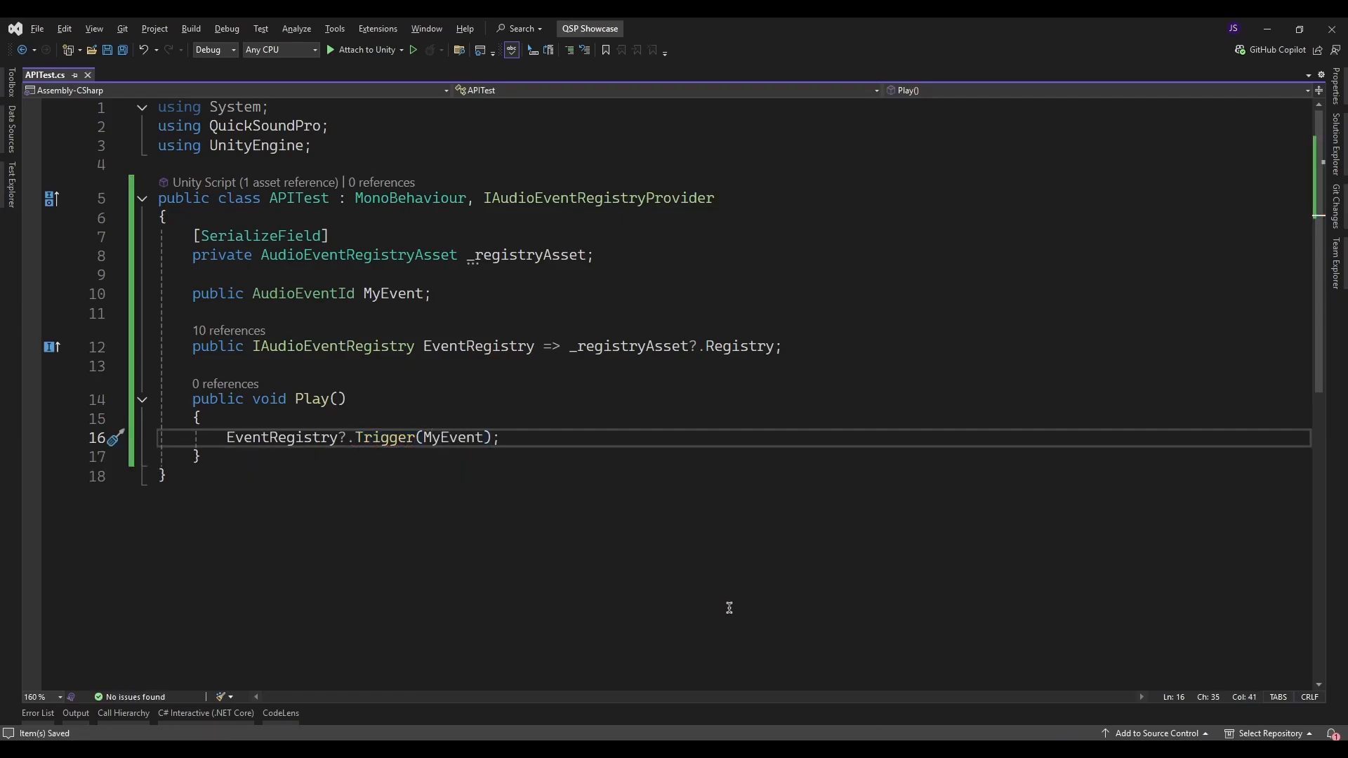
Switch to Unity and assign Generic Events as the Registry Asset of the Button's API Test component
key(alt+Tab)
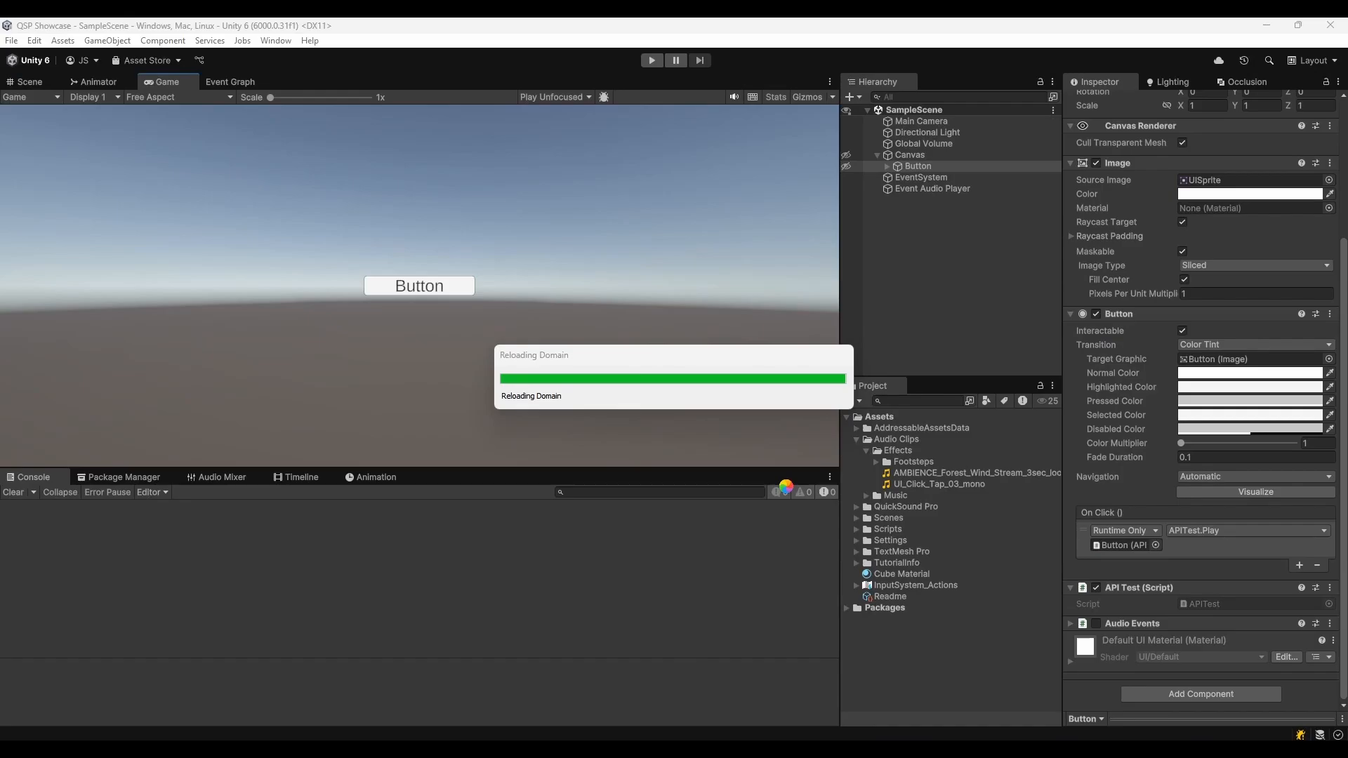
scroll(1236, 274, down, 5)
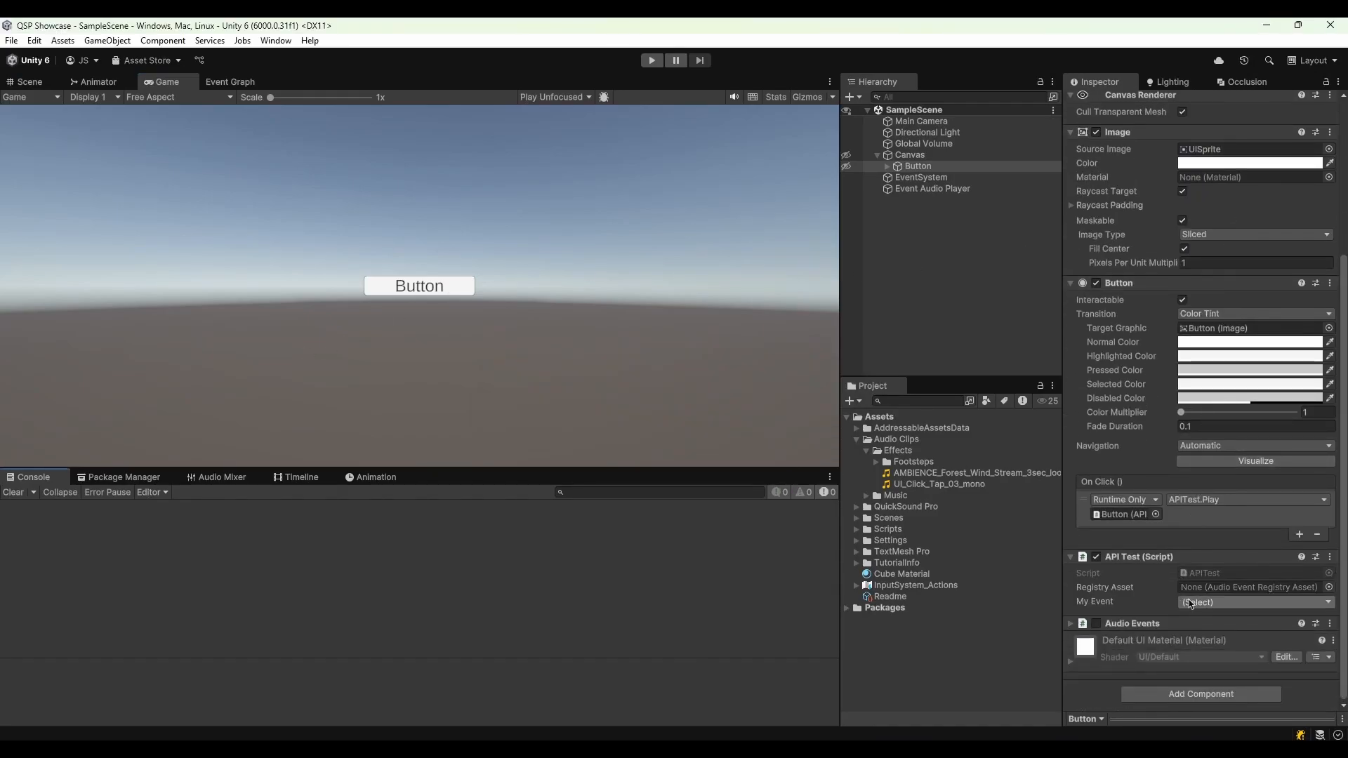
click(1212, 605)
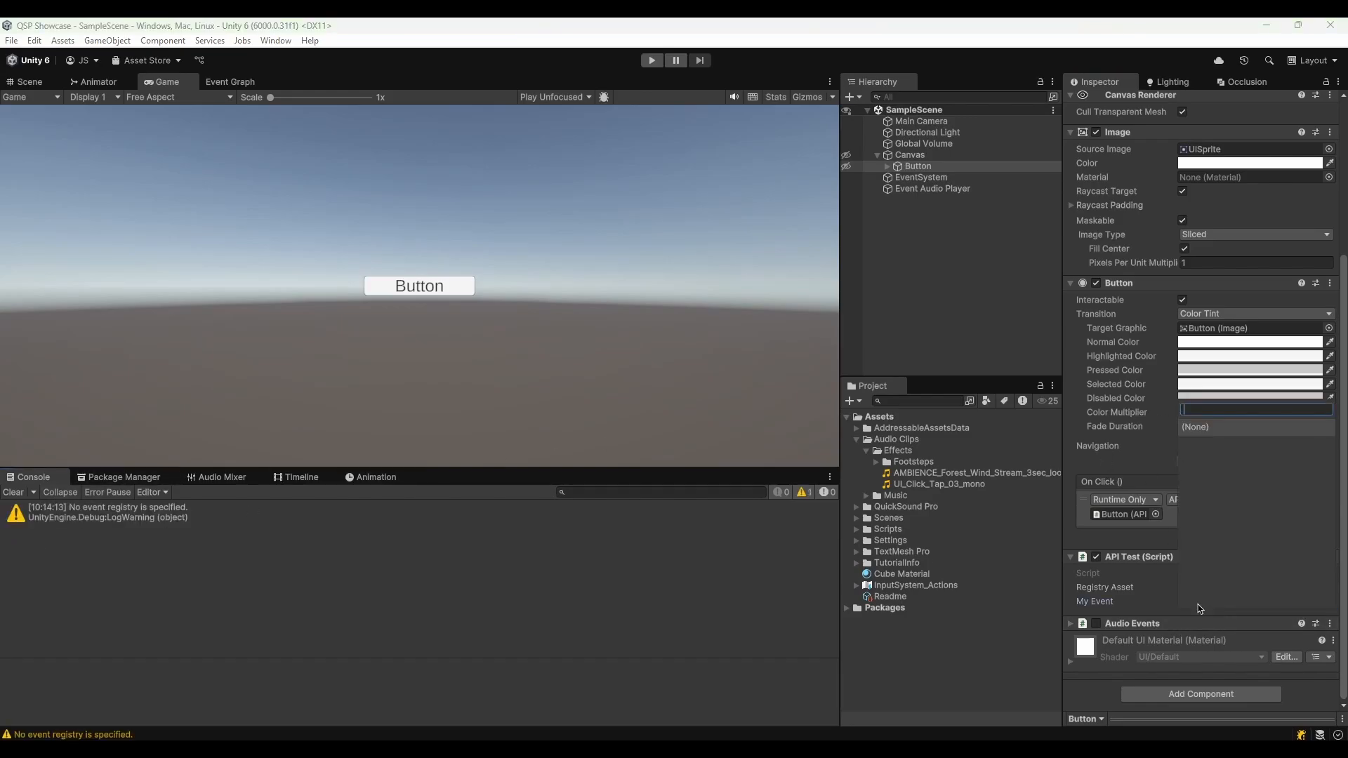
click(1141, 601)
click(1329, 588)
double_click(1106, 477)
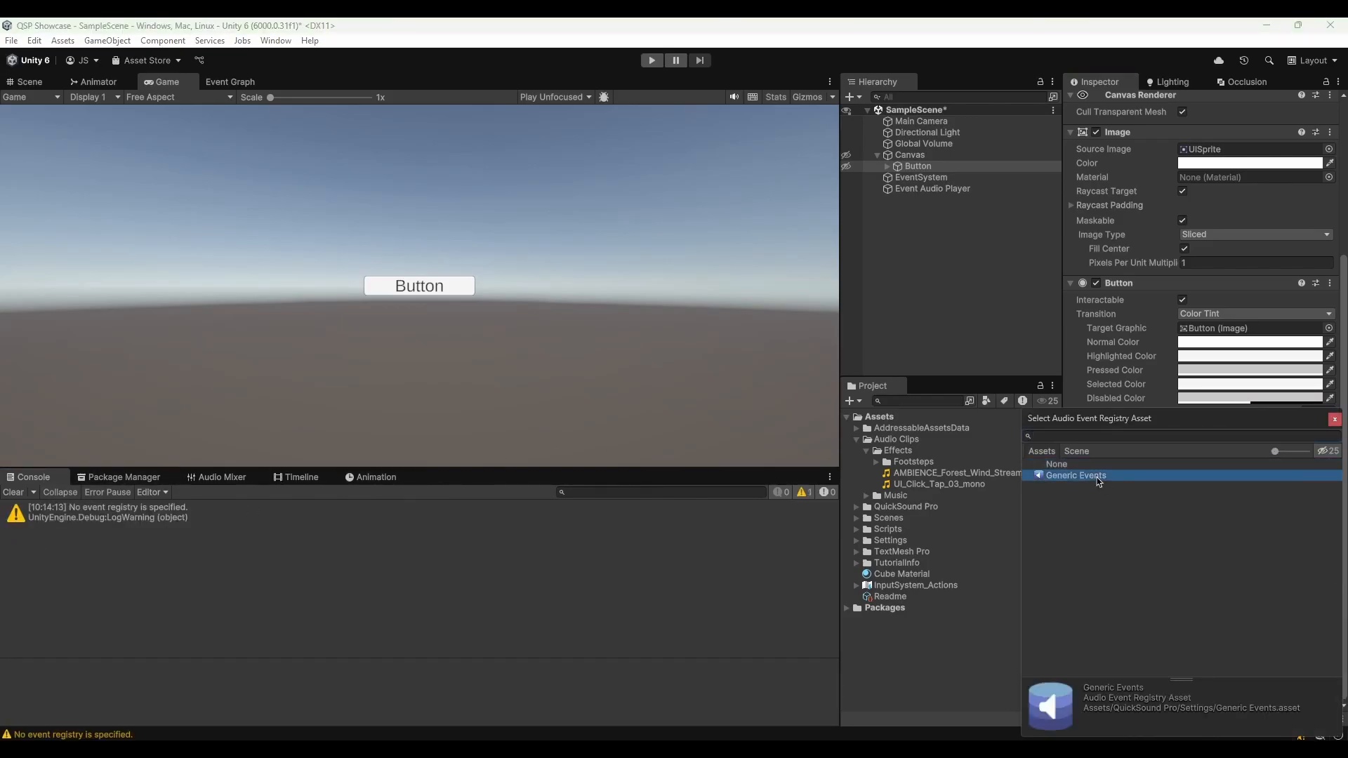
Set My Event to UI Click Up on the API Test component and try the button in play mode
click(1246, 604)
click(1220, 445)
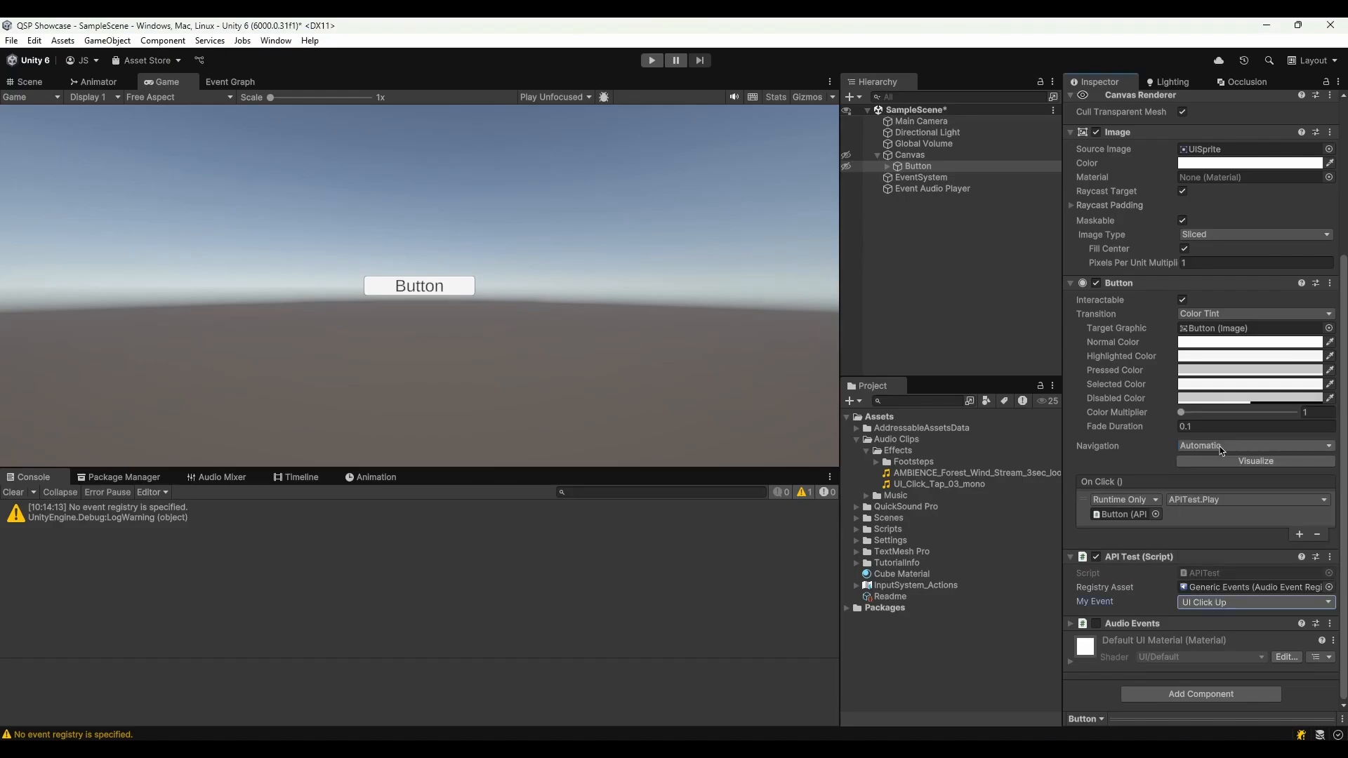
click(651, 60)
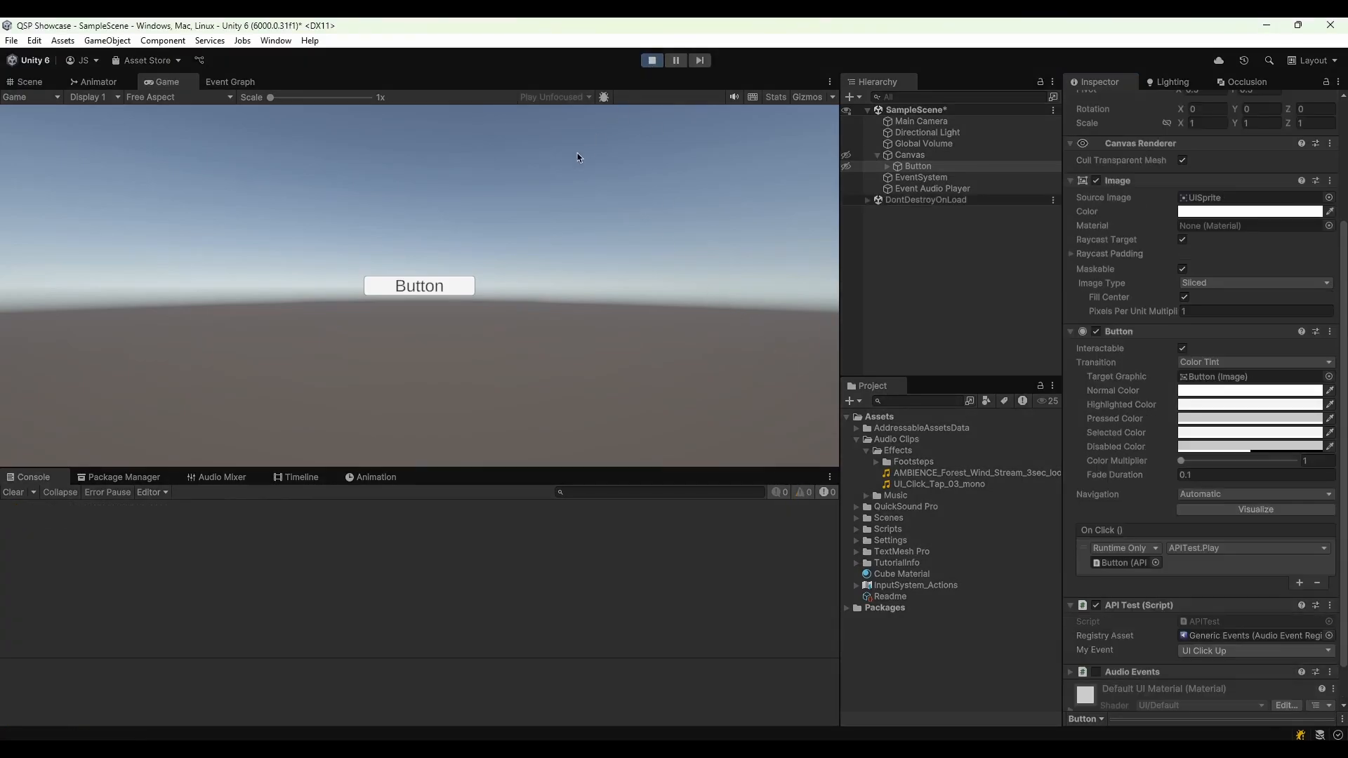
click(415, 288)
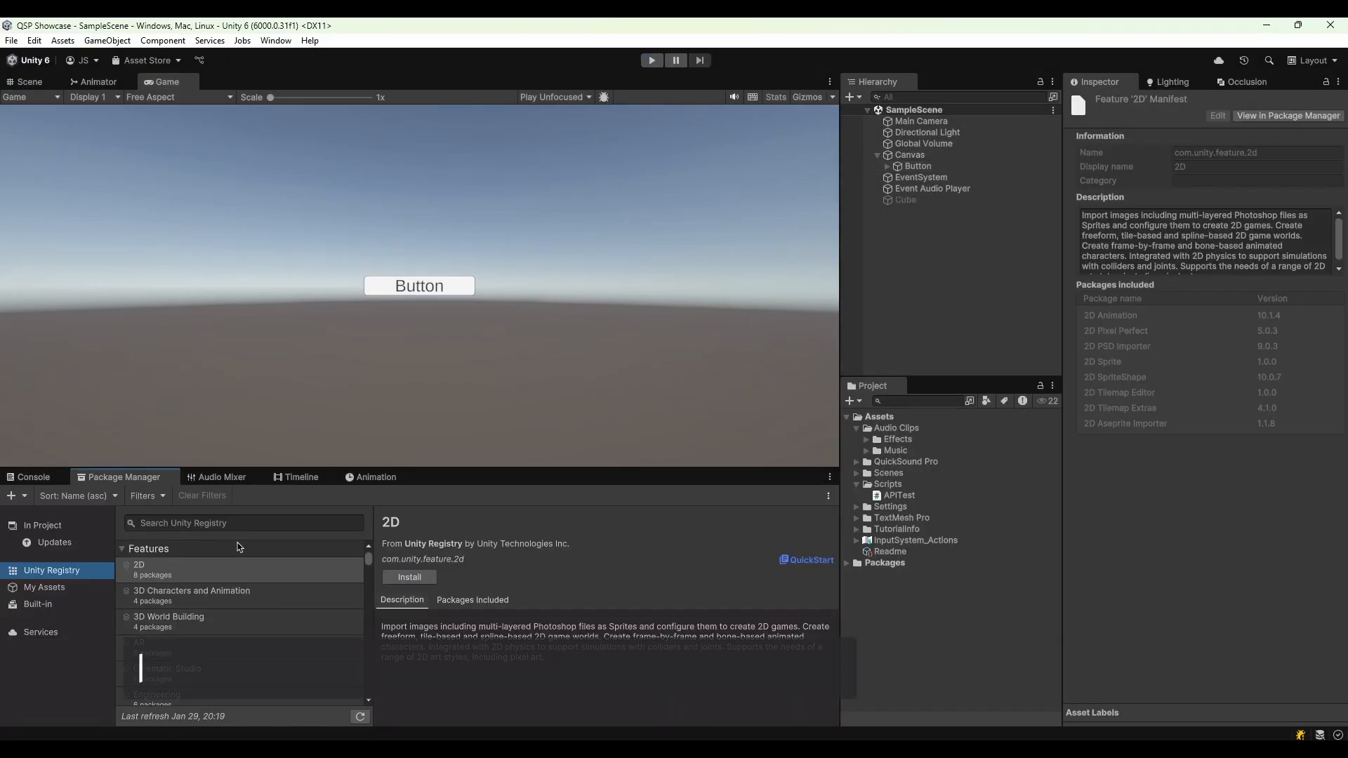
Find the Addressables package in the Unity Registry and install version 2.2.2
click(248, 523)
text(Addr)
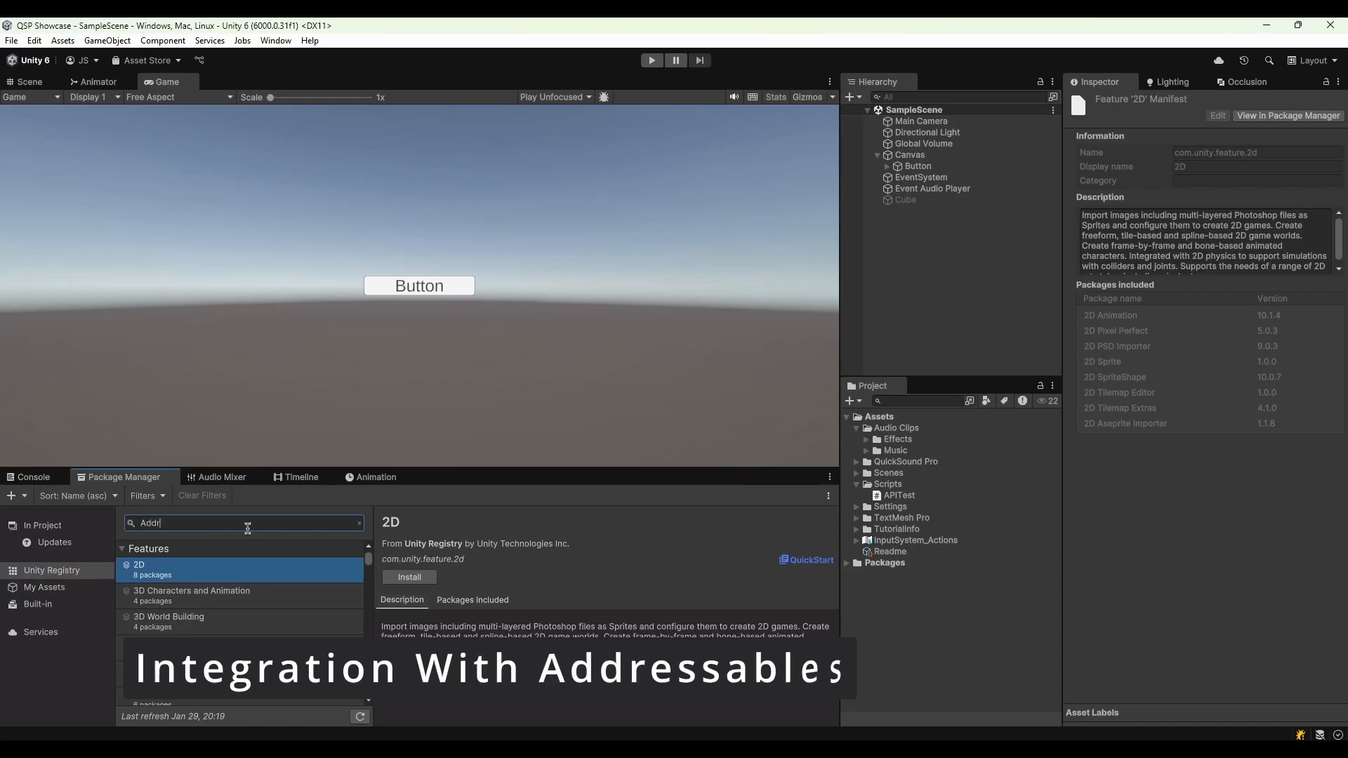
text(essables)
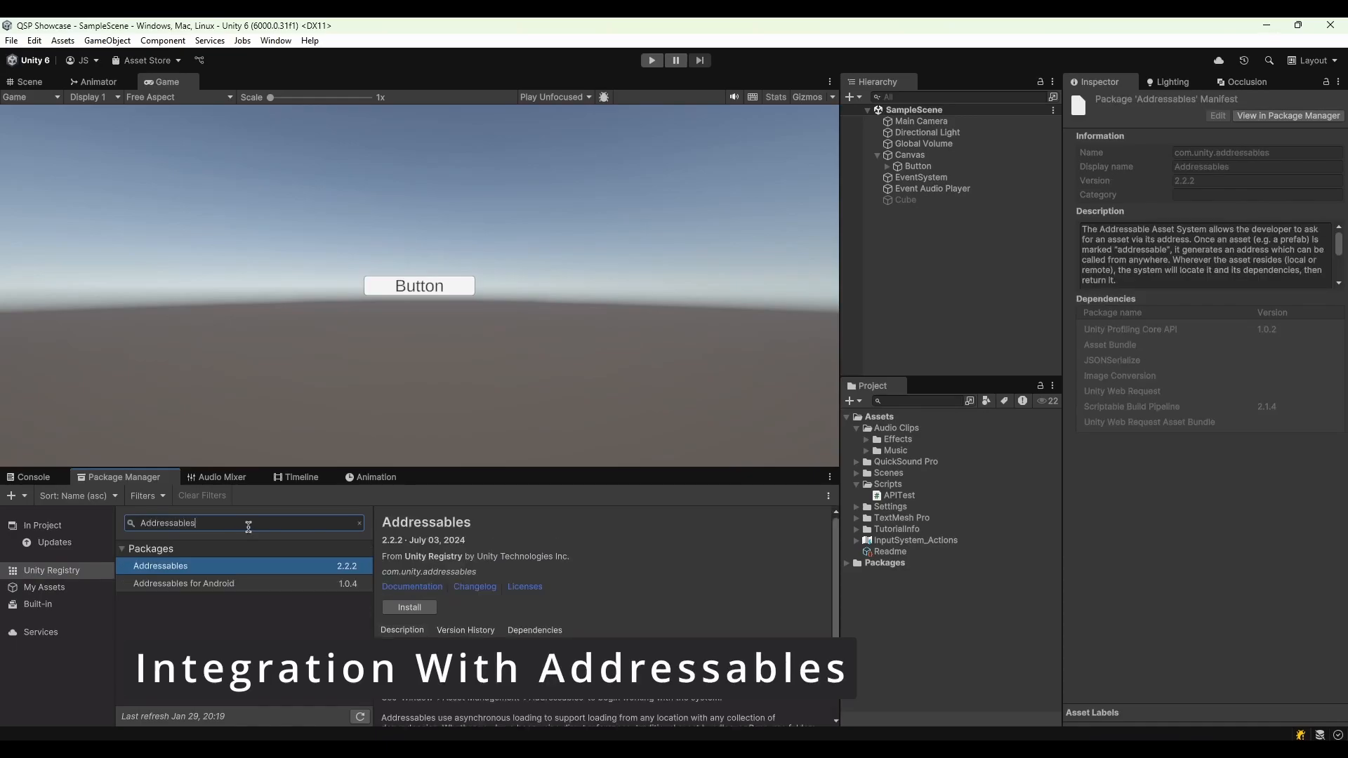
click(204, 574)
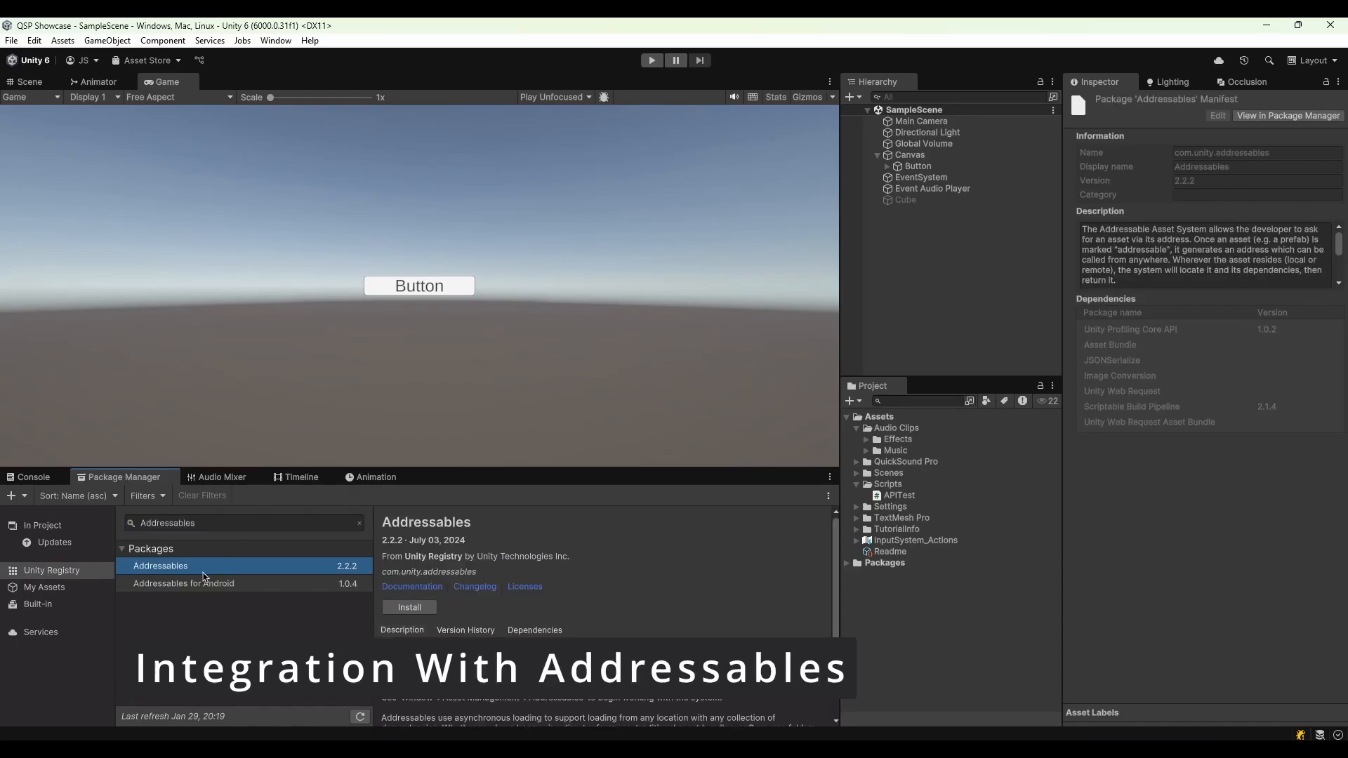
click(415, 608)
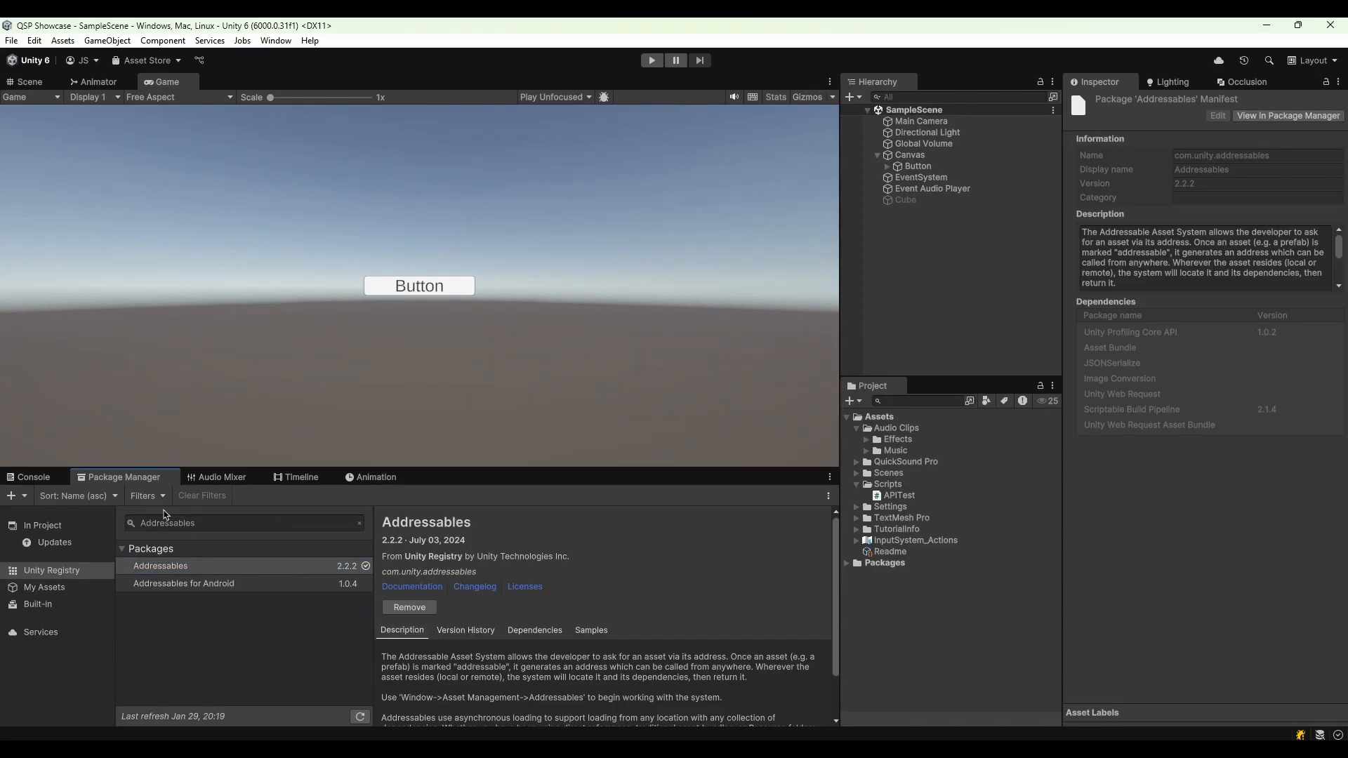
Set the source type of the Event Audio Player's UI Click Up handler to Addressable Audio Clip and check the addressable asset picker
click(878, 227)
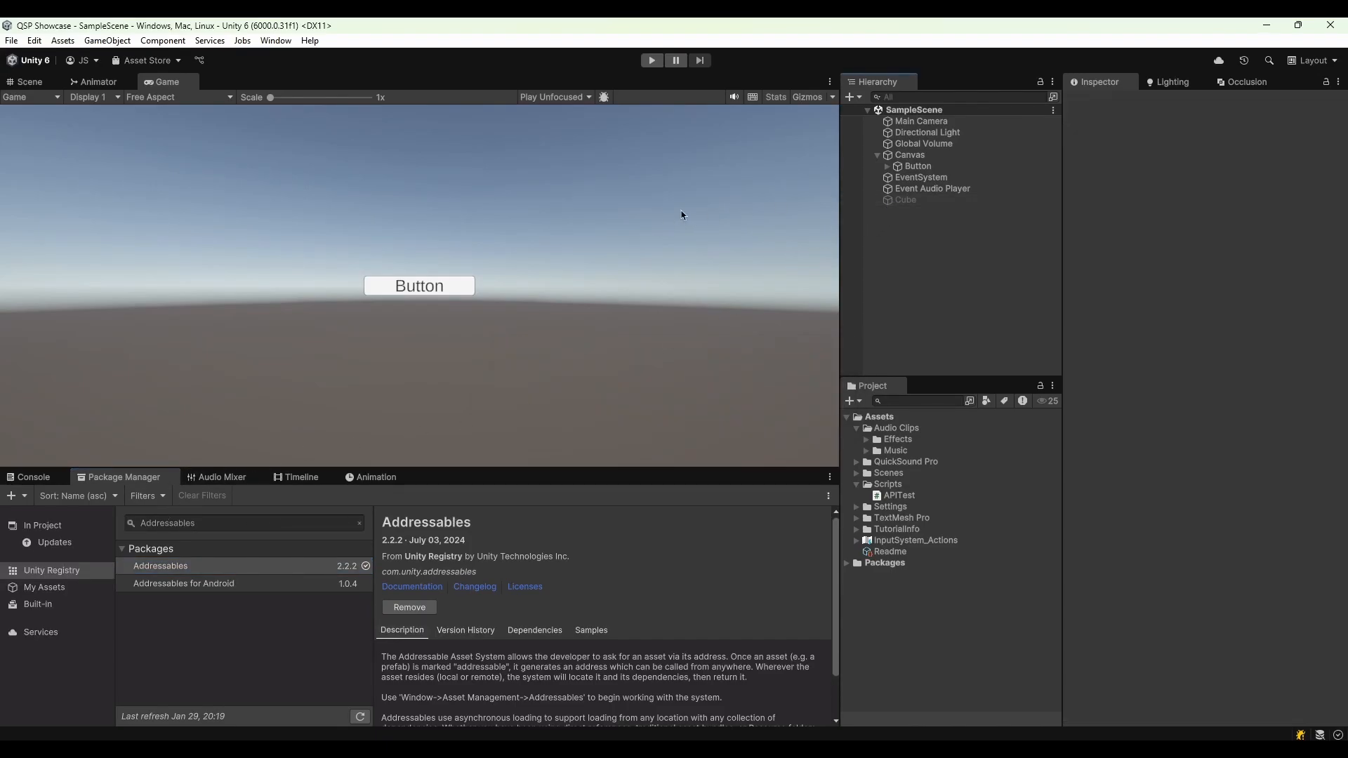
click(925, 189)
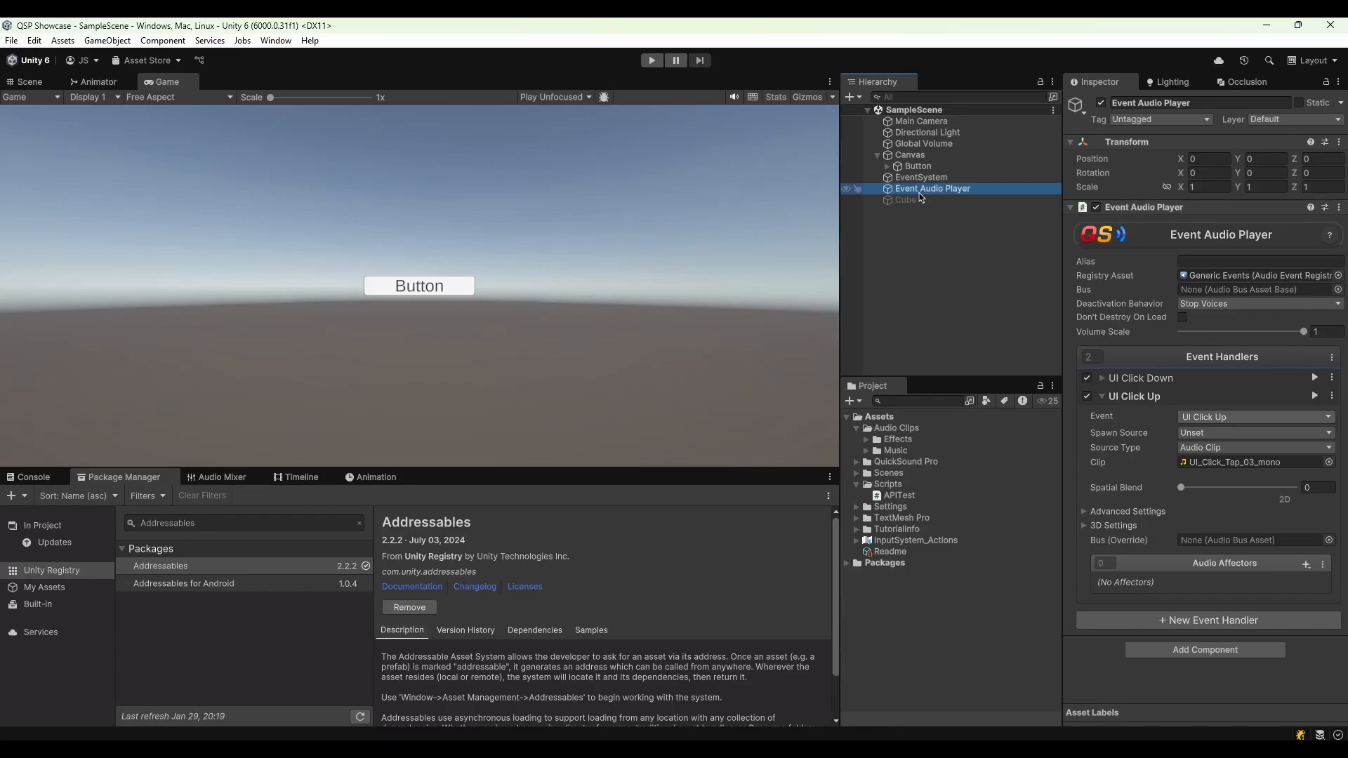
click(1214, 449)
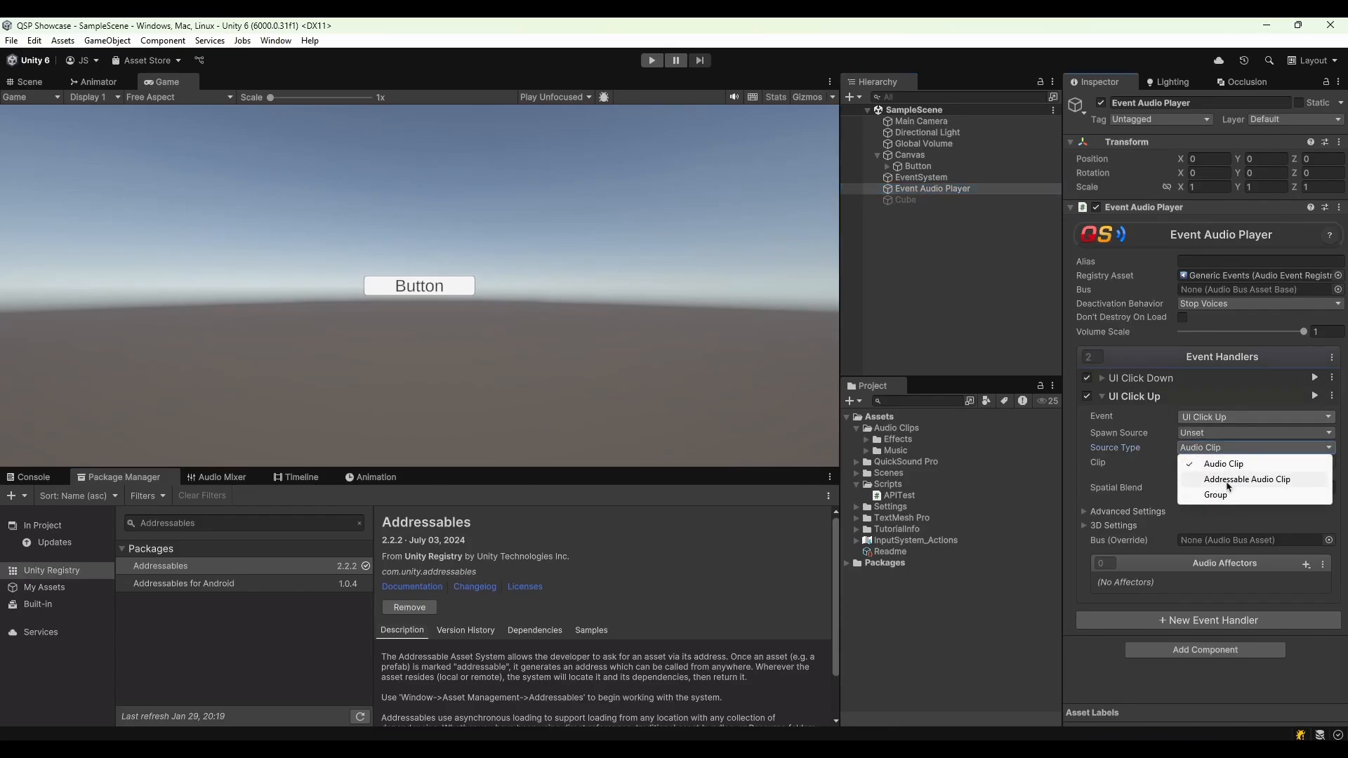
click(1228, 481)
click(1329, 463)
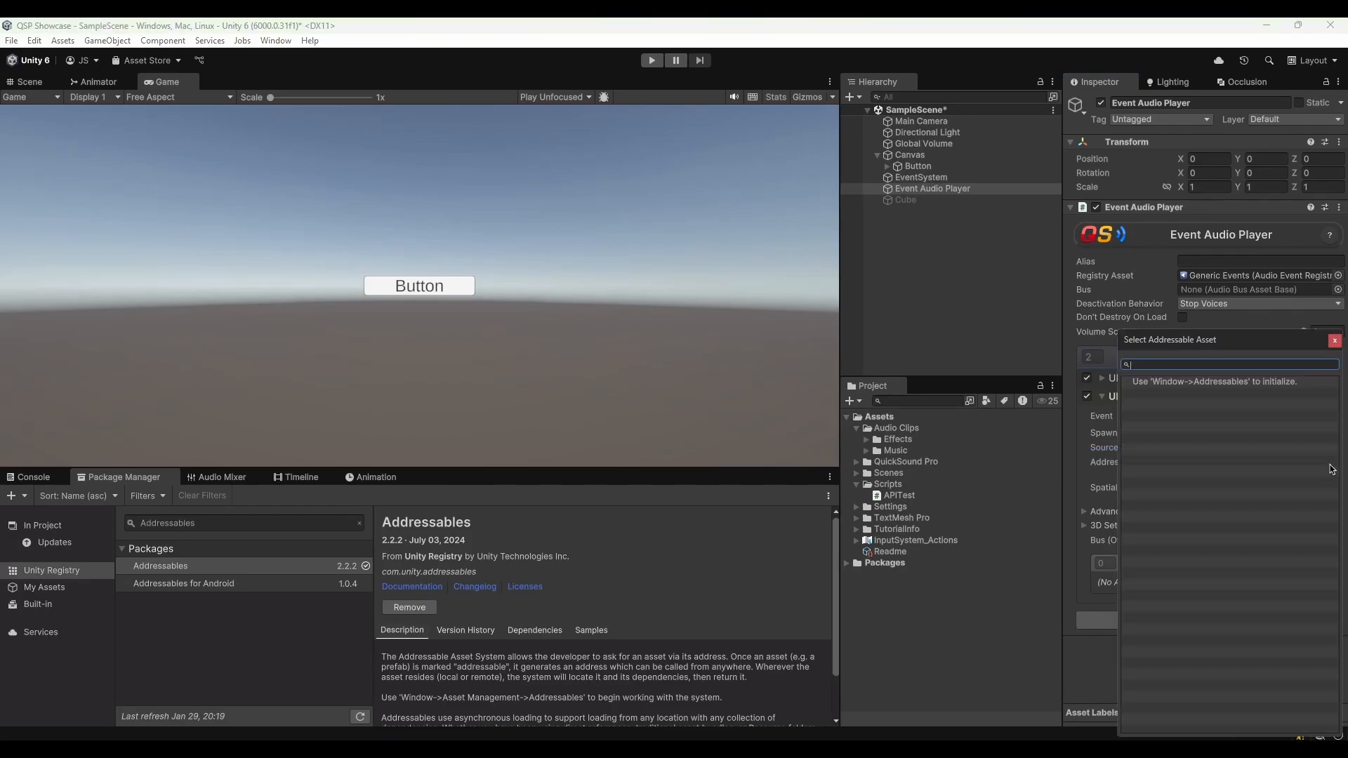
click(1333, 343)
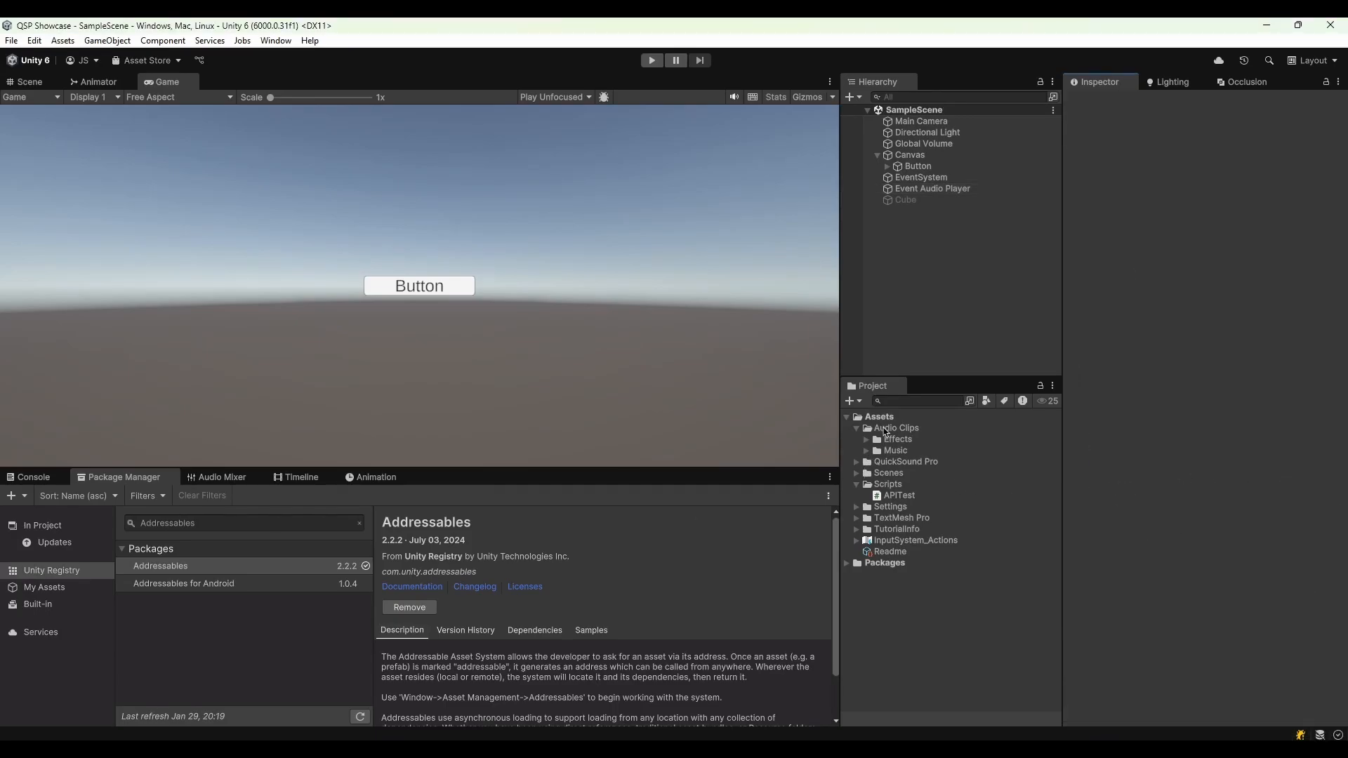
Create a QuickSound Pro Addressable Audio Group in the Audio Clips folder, keeping the default name New Audio Group
right_click(886, 431)
mouse_move(955, 330)
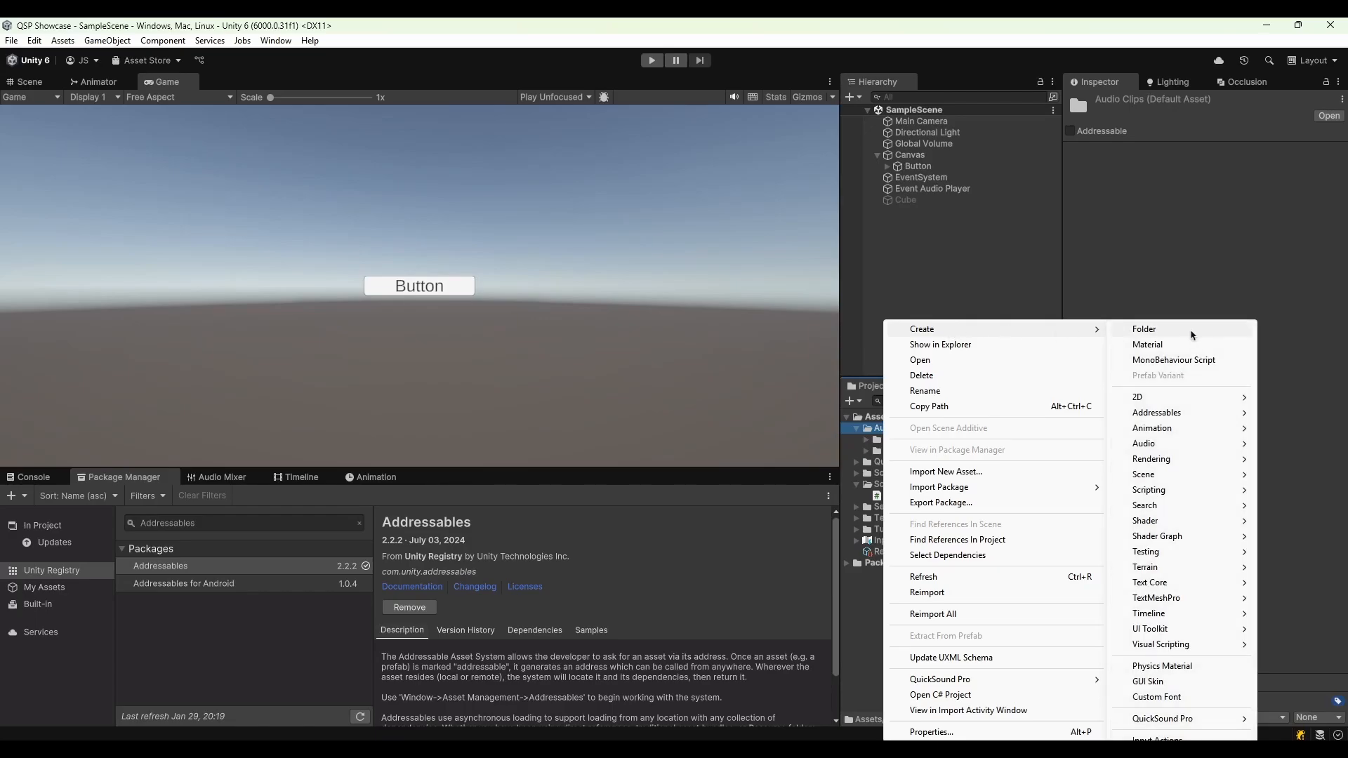
mouse_move(1165, 718)
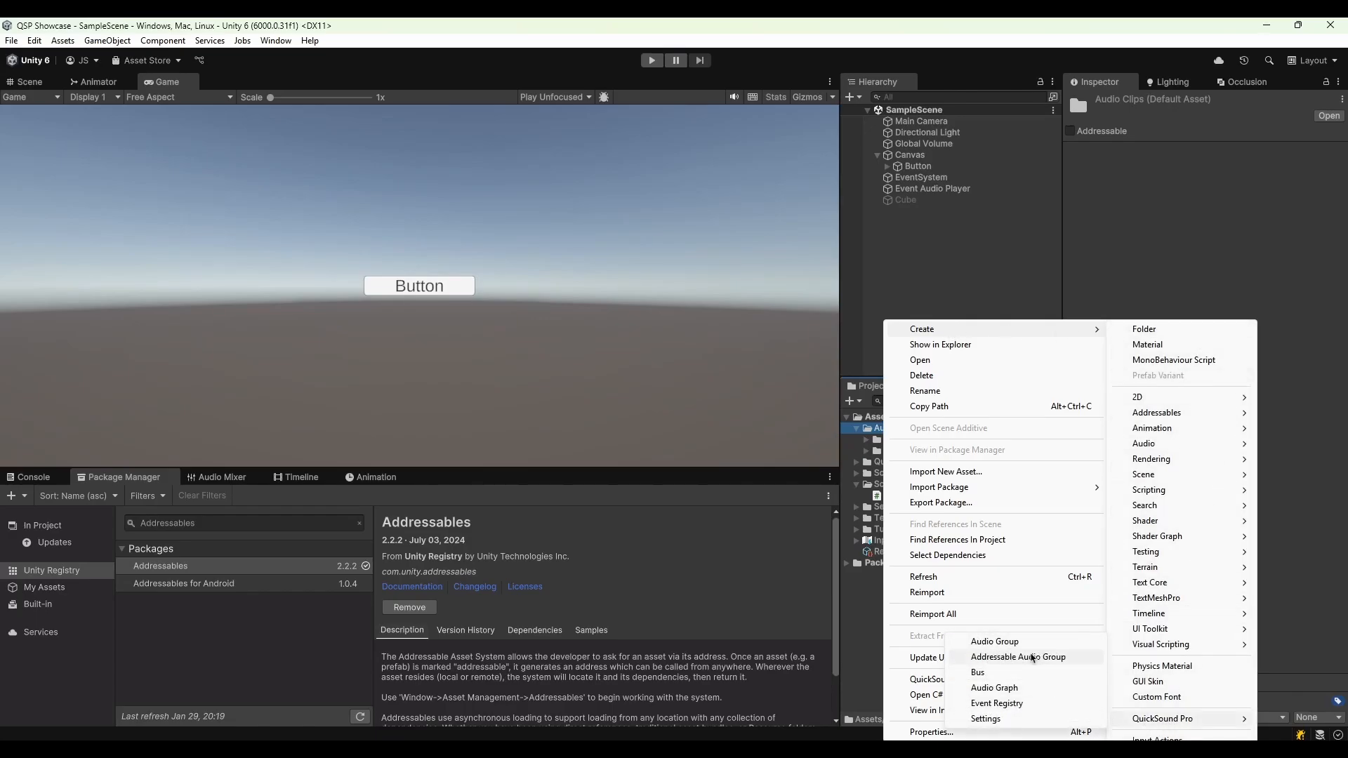
click(1032, 658)
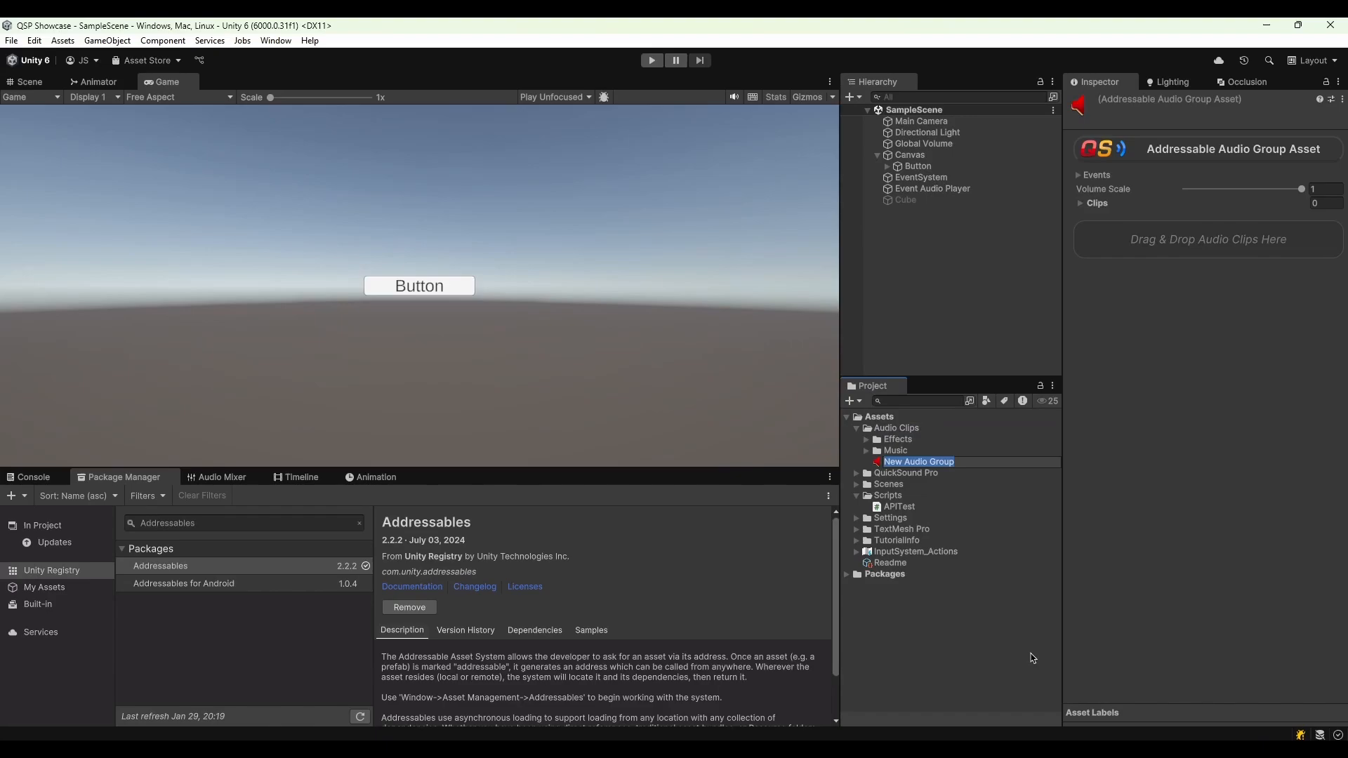
click(869, 464)
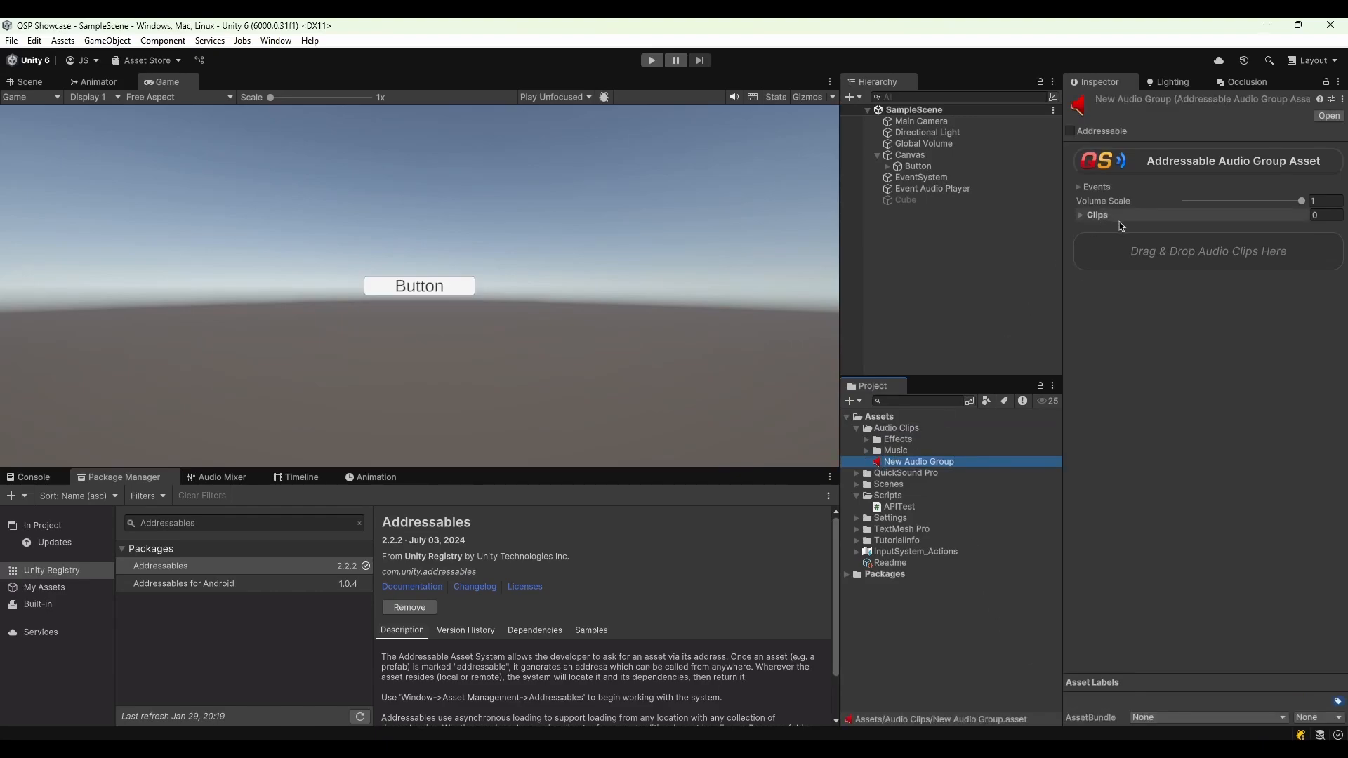
Add one empty entry to the new audio group's Clips list and expand its settings
click(1116, 217)
click(1307, 248)
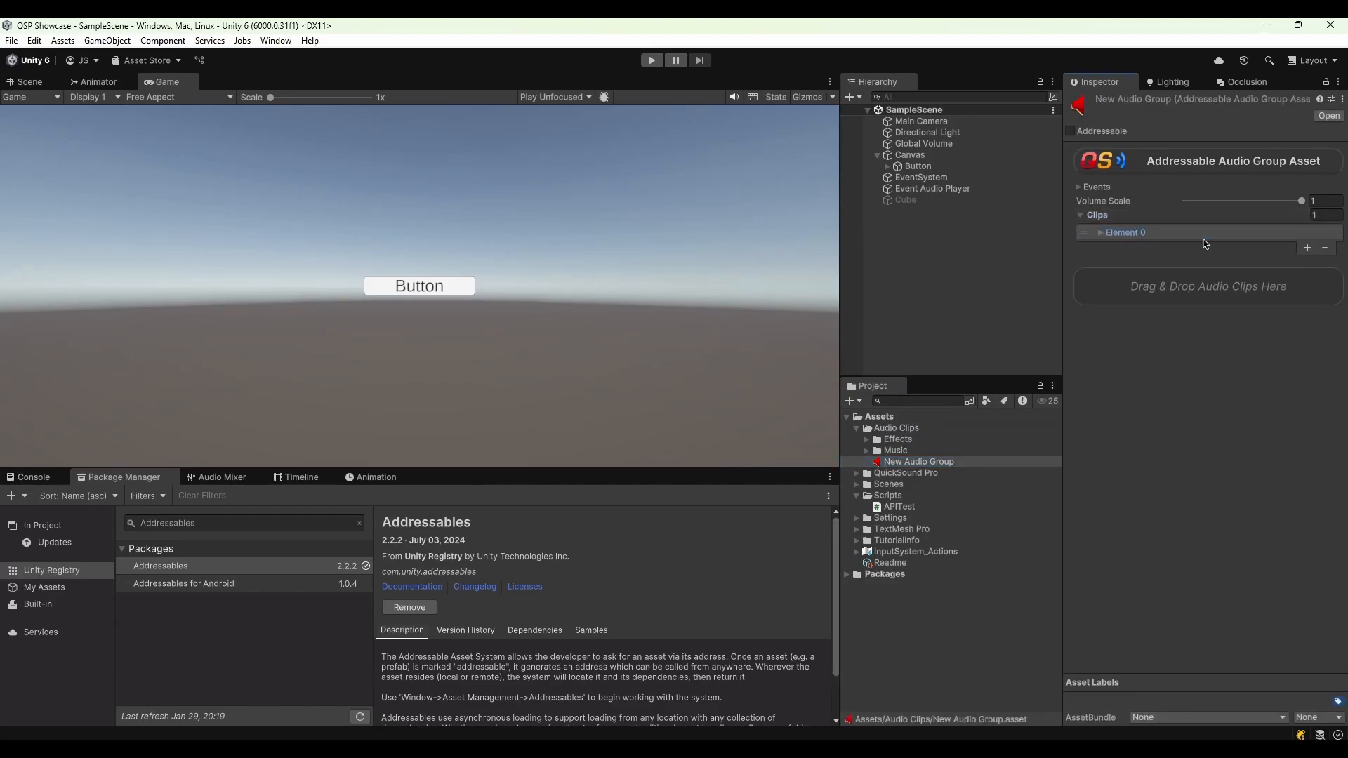
click(1205, 238)
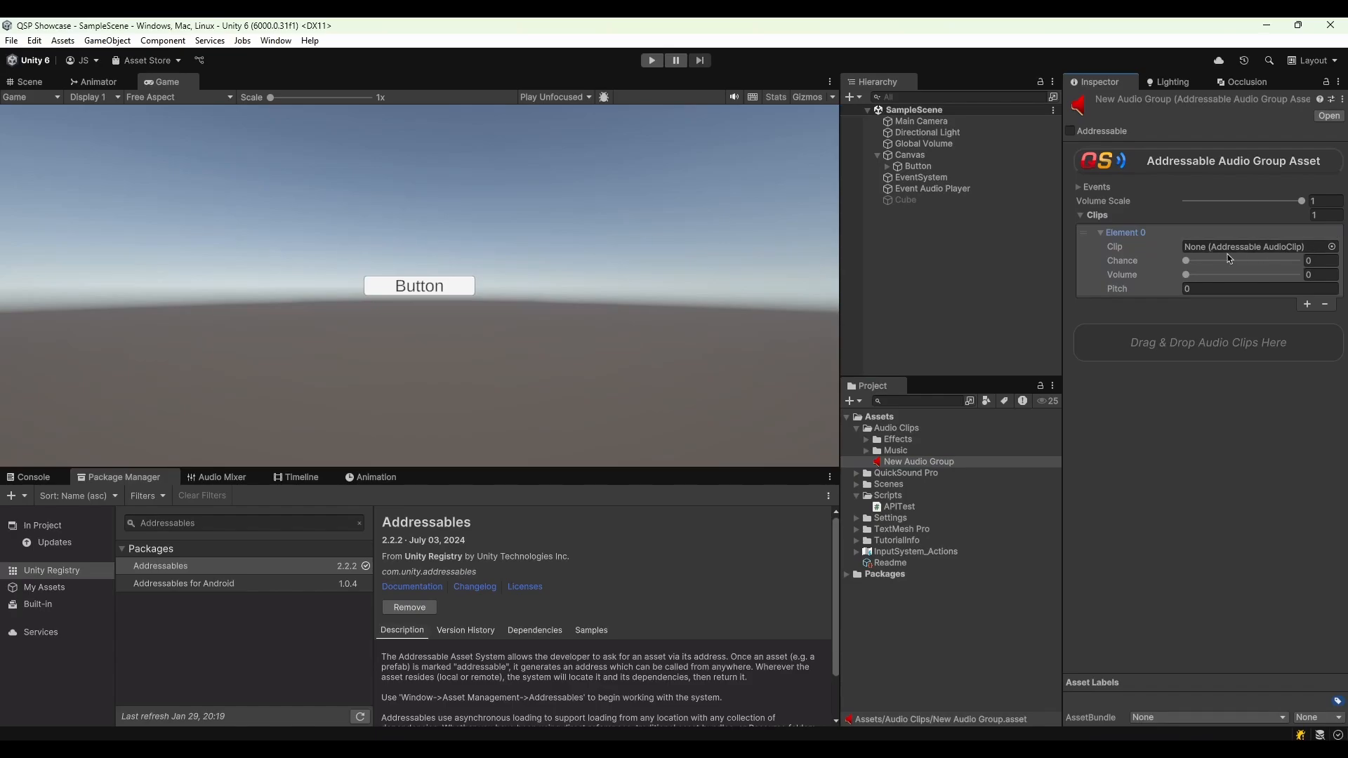
Delete the New Audio Group asset from the Audio Clips folder
right_click(952, 464)
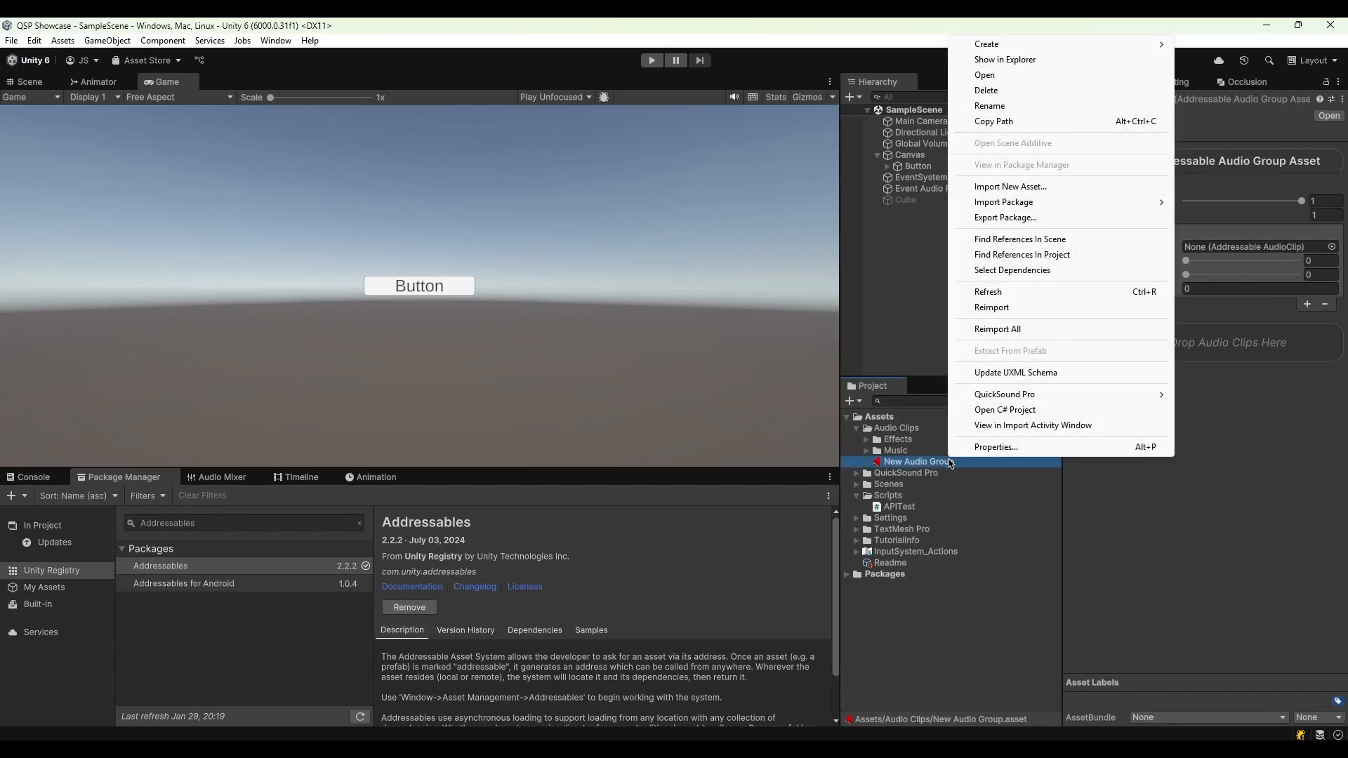
click(986, 90)
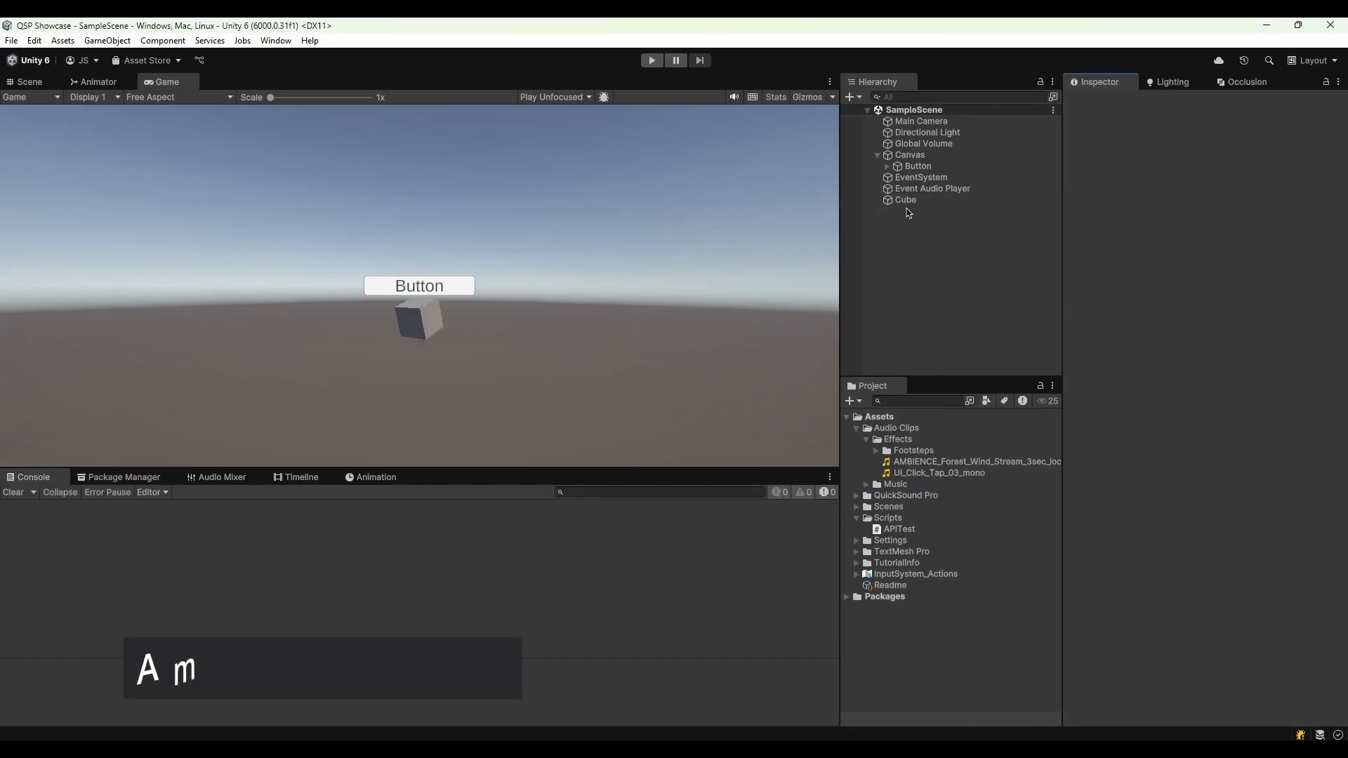
Add a QuickSound Pro Static Point ambient player as a child of the Cube
click(907, 201)
right_click(907, 201)
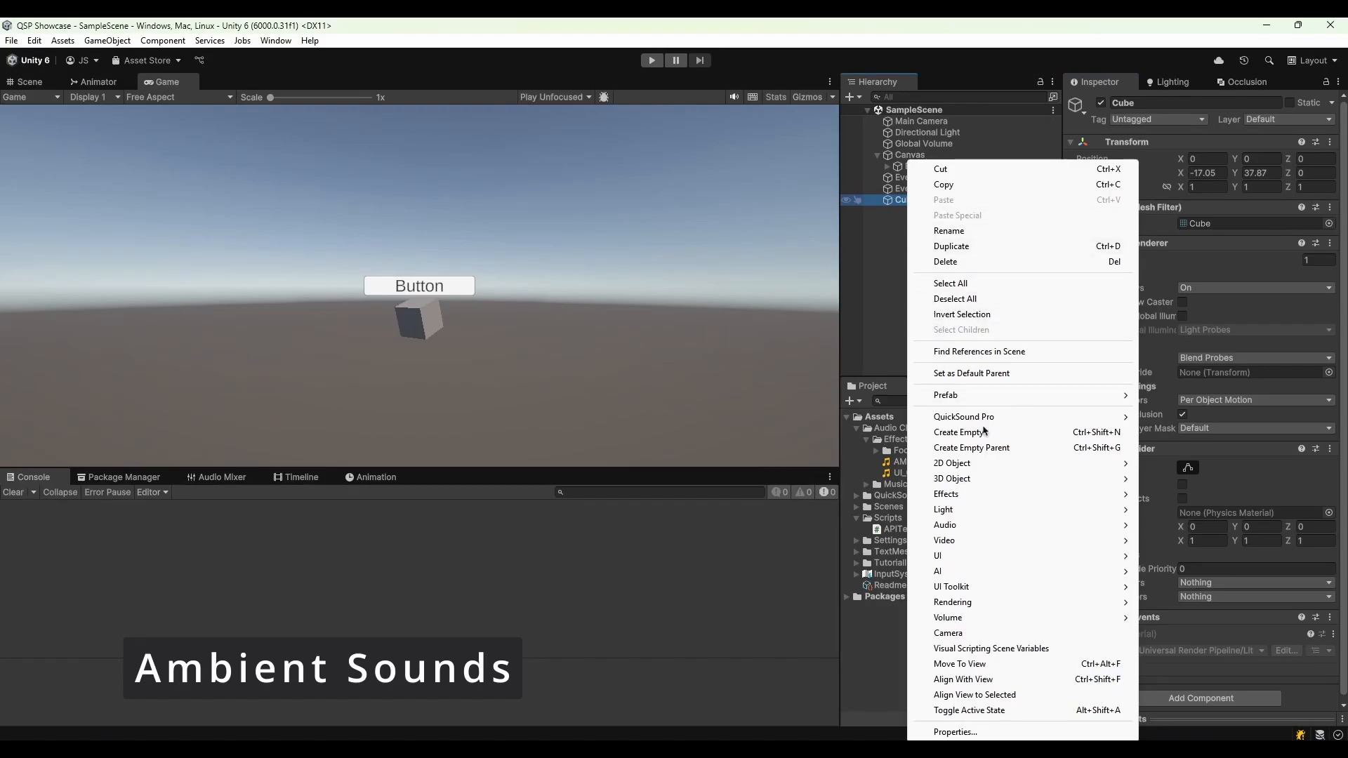
mouse_move(992, 422)
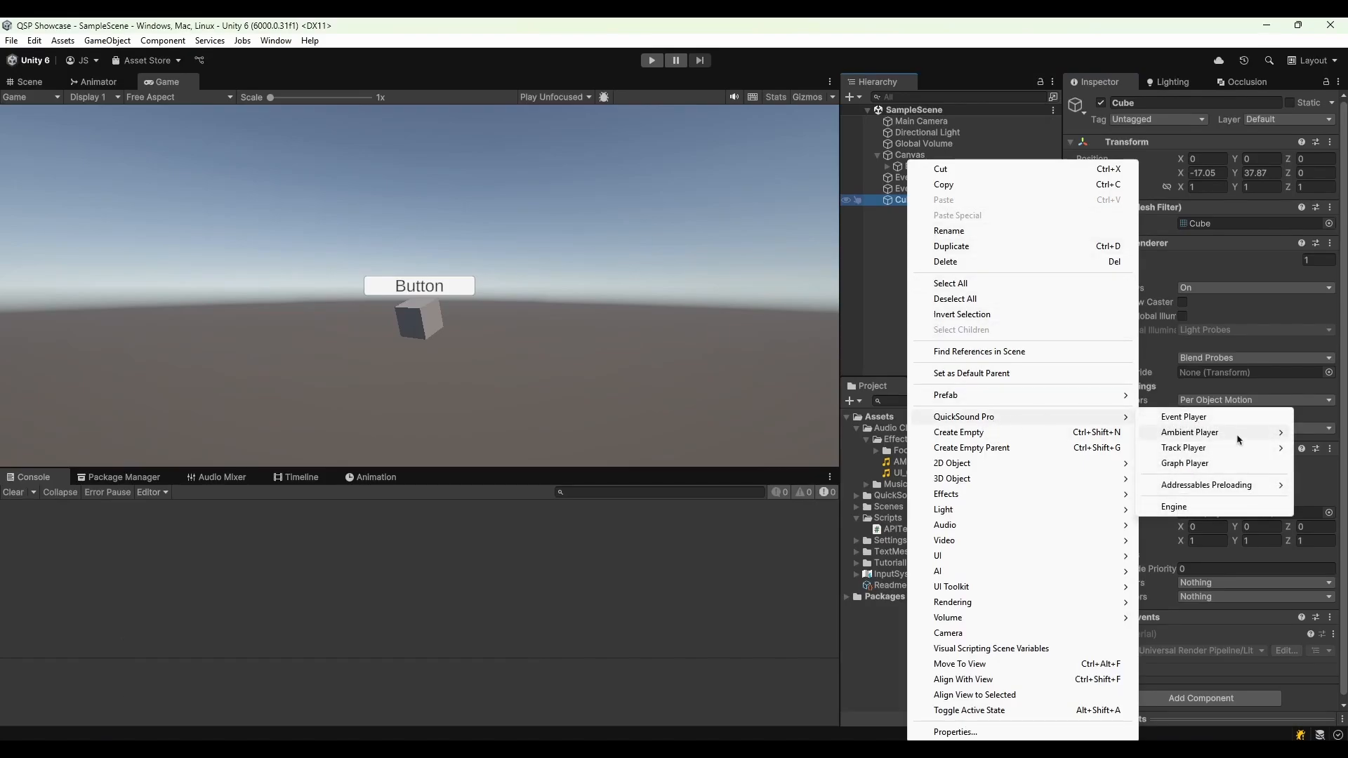
mouse_move(1238, 438)
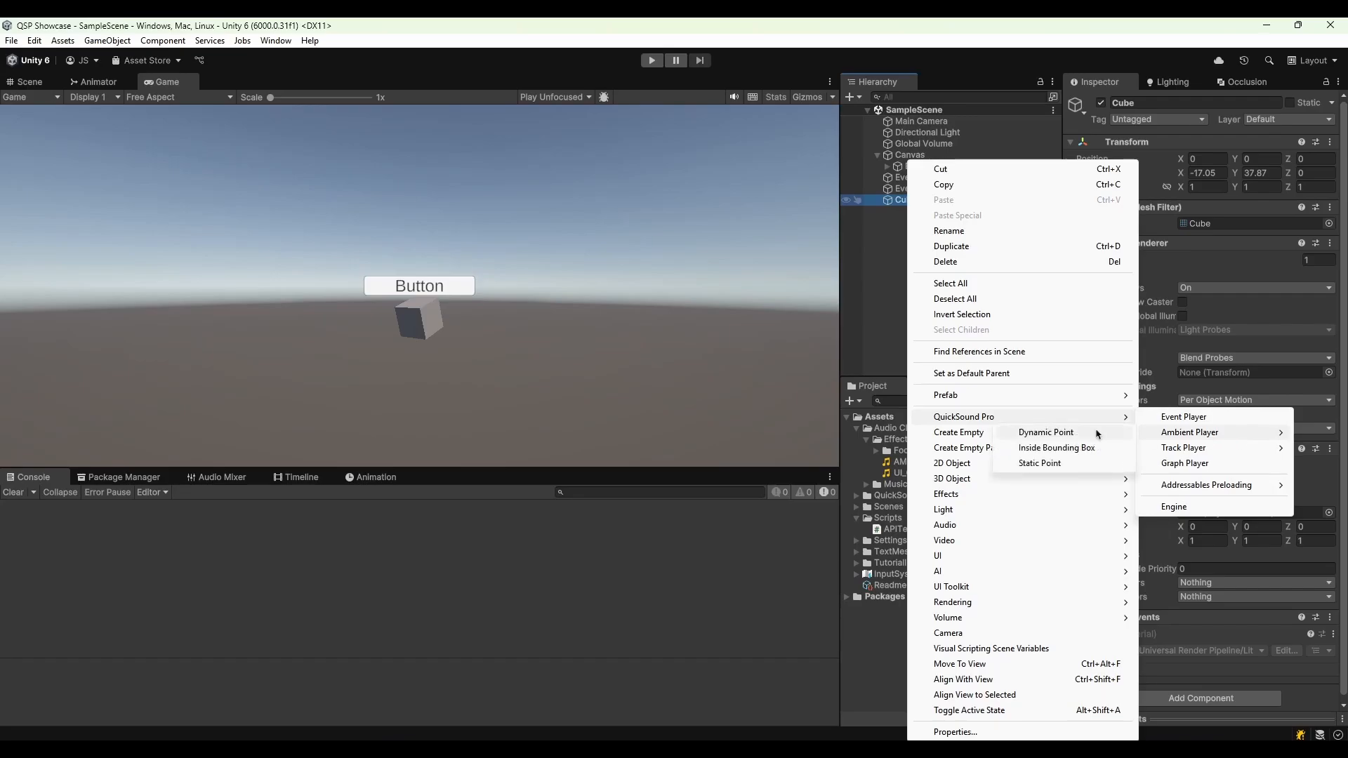
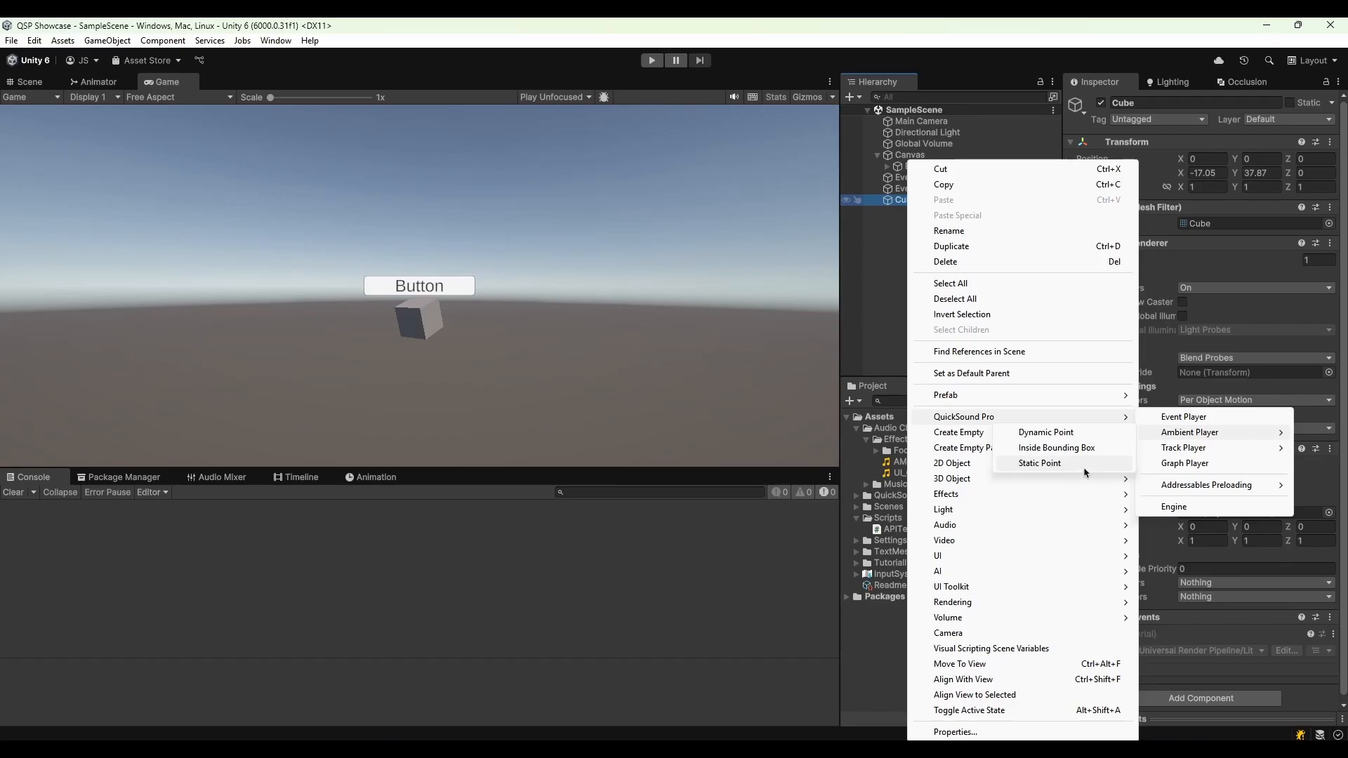
click(1084, 469)
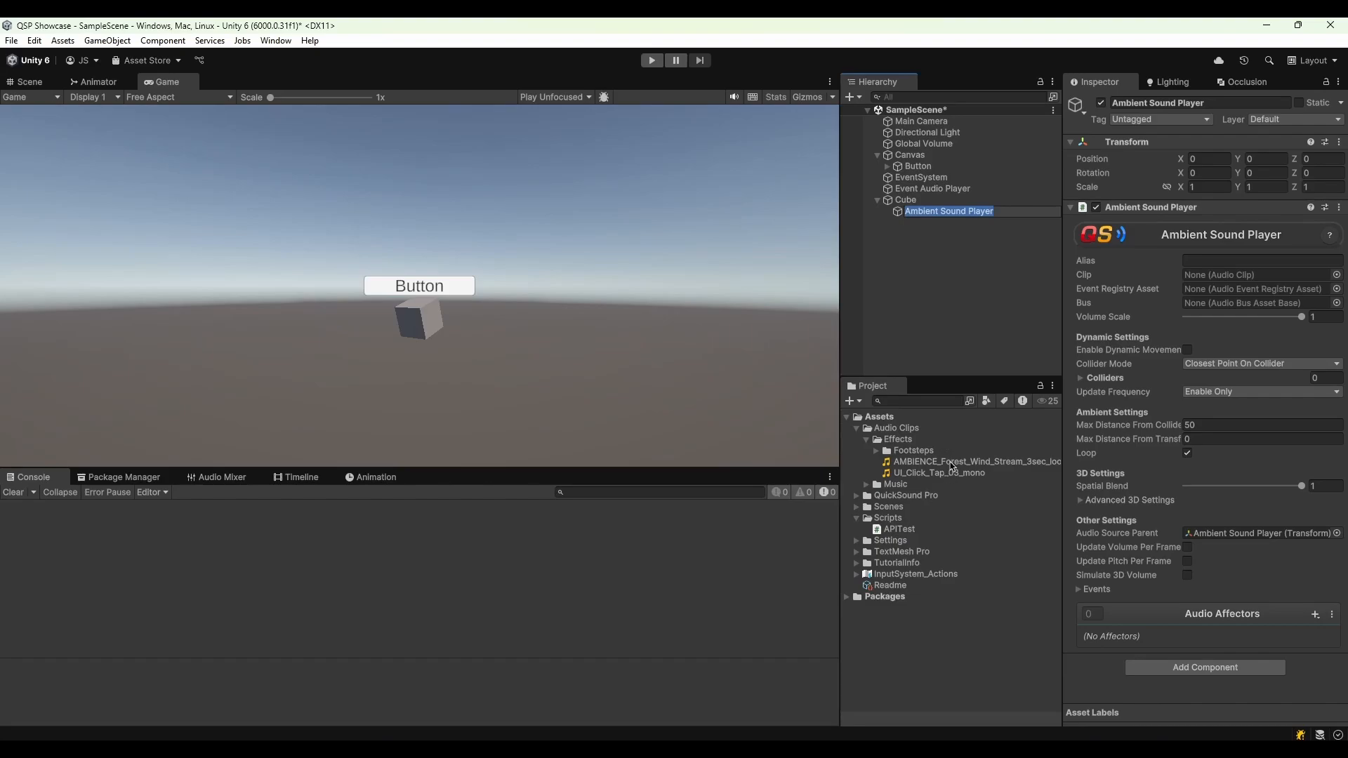
Assign the AMBIENCE_Forest_Wind_Stream clip and the Generic Events registry asset to the static Ambient Sound Player
drag(952, 467, 1273, 279)
click(1336, 288)
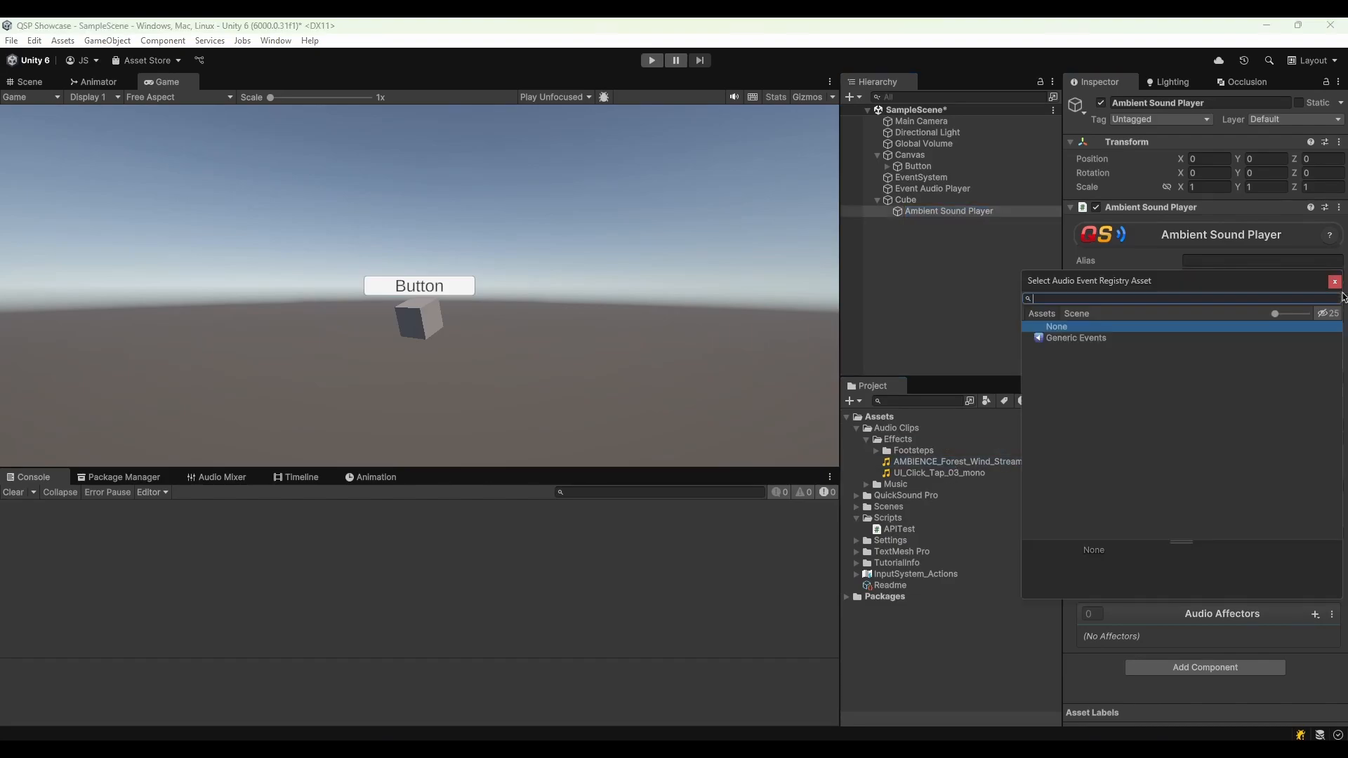
double_click(1054, 339)
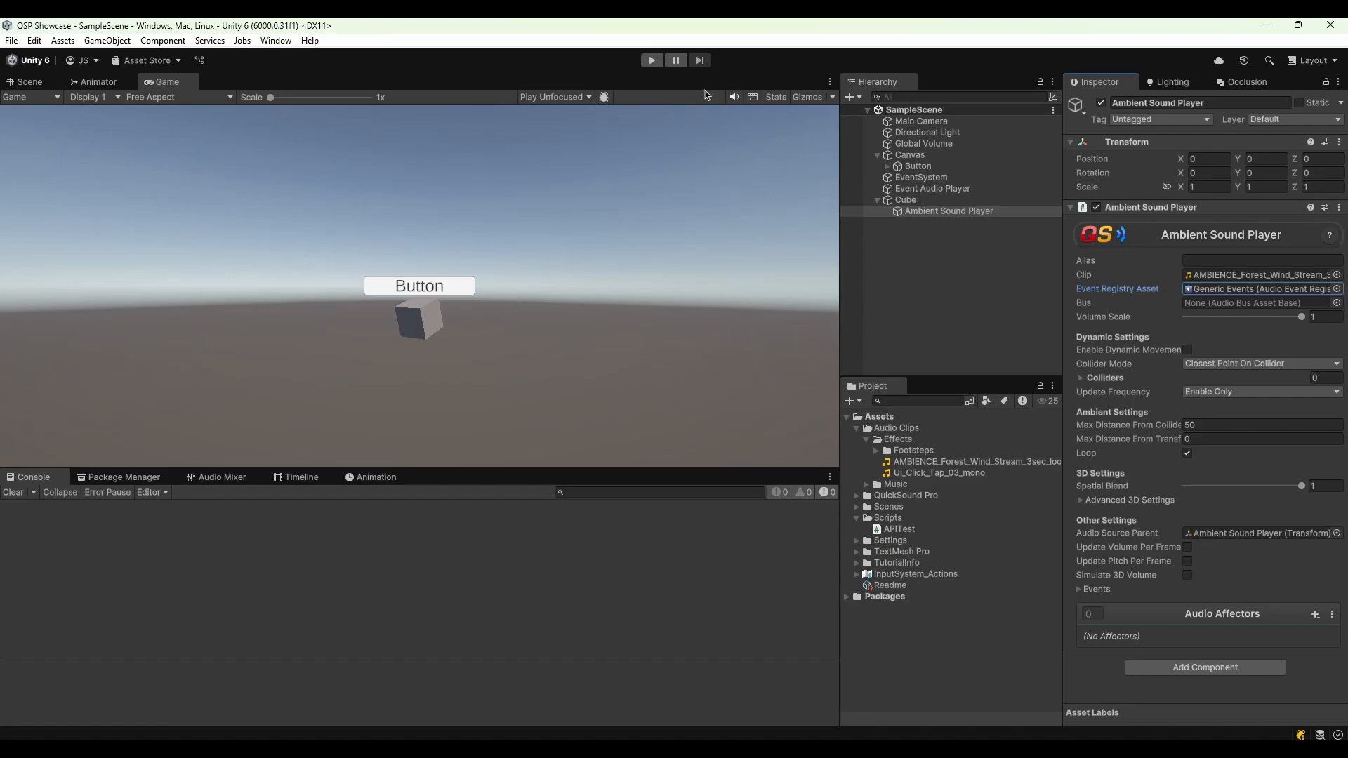
Run the scene and bring the Main Camera closer to the cube, to a Z position of about -2.98
click(648, 63)
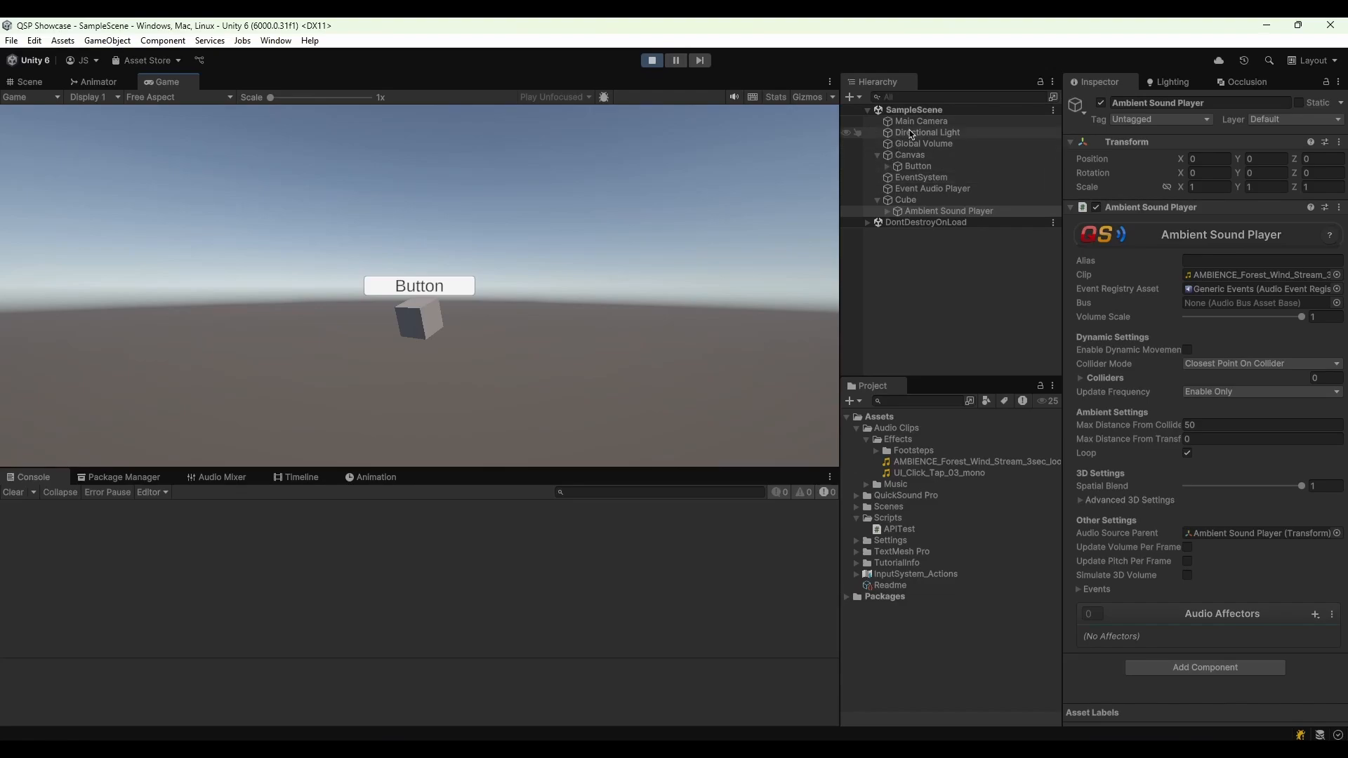
click(919, 121)
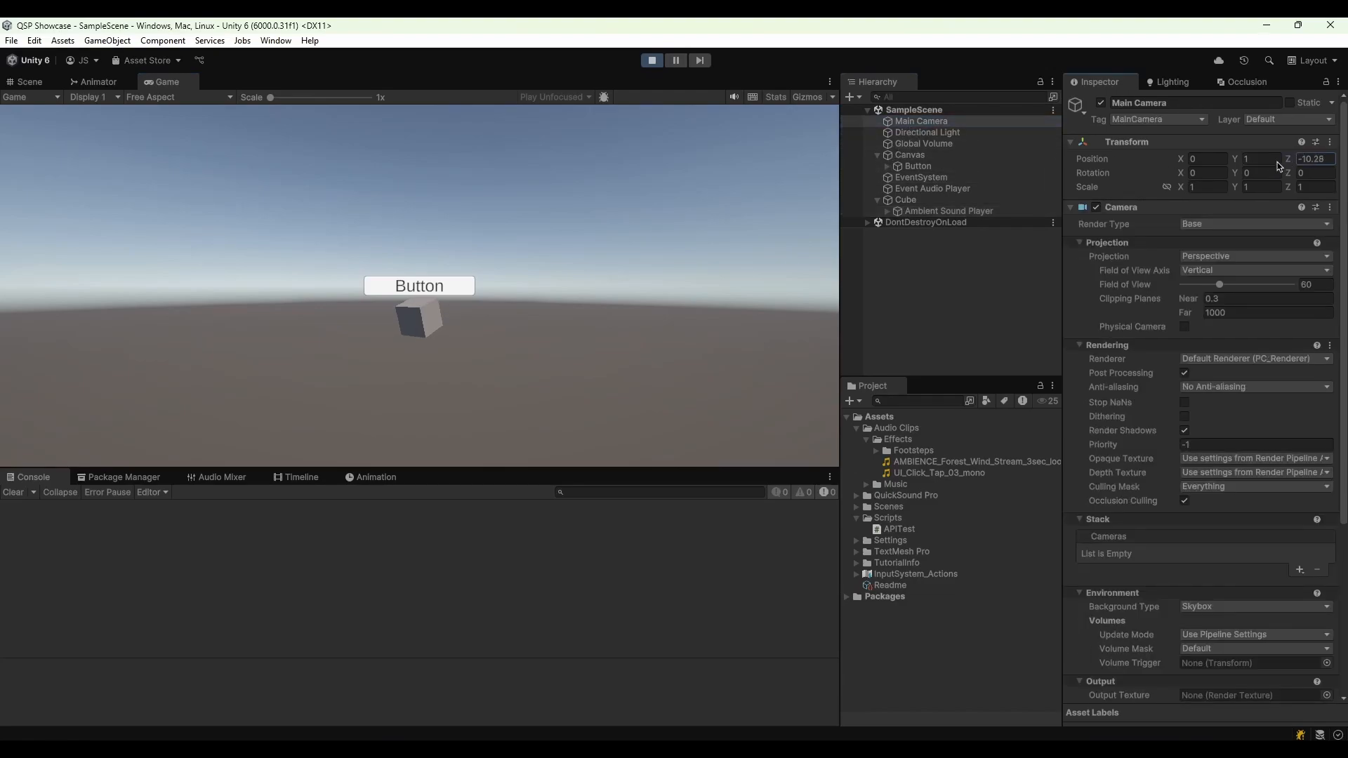
drag(1343, 175, 119, 195)
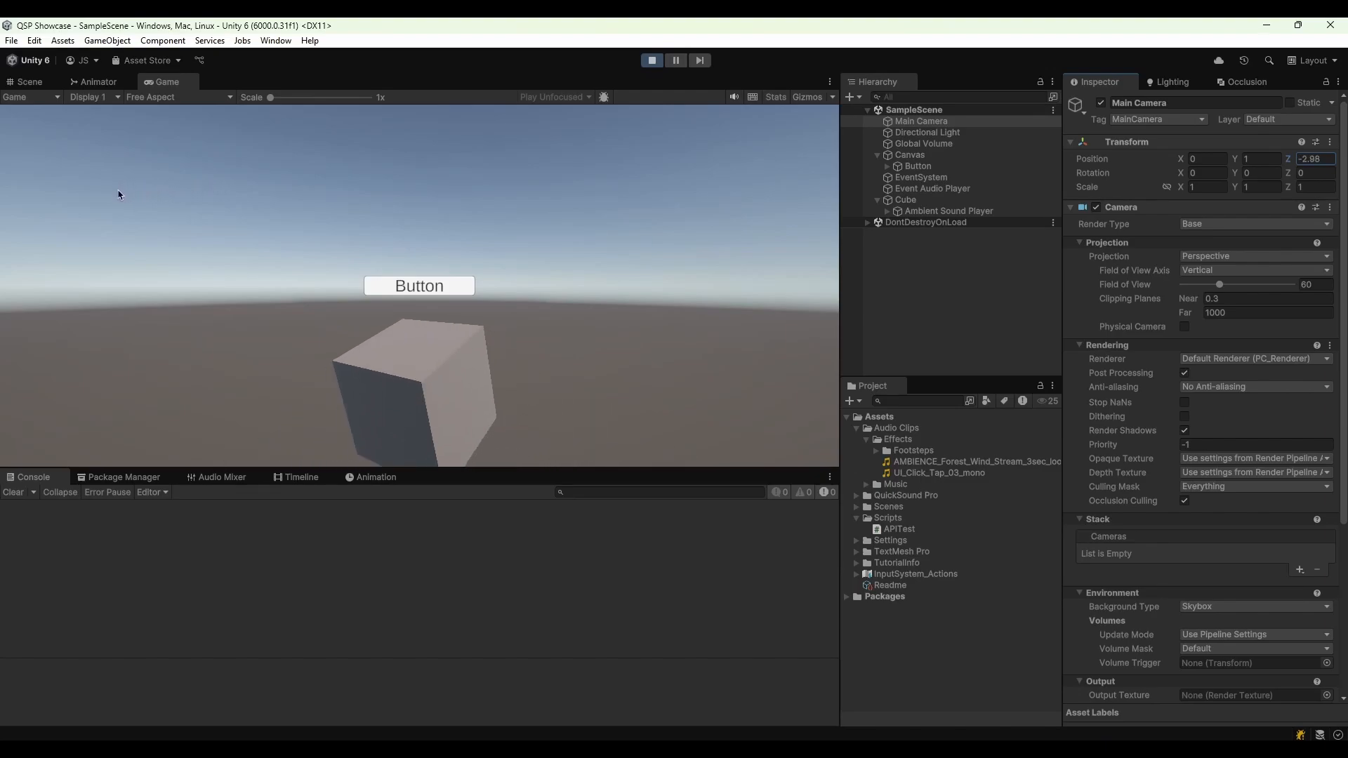
Move the Main Camera around the cube in the Scene view to about X -1.93, Z 0.26, check the Ambient Sound Player and stop the scene
click(21, 84)
key(w)
right_drag(293, 262, 449, 319)
drag(451, 320, 554, 327)
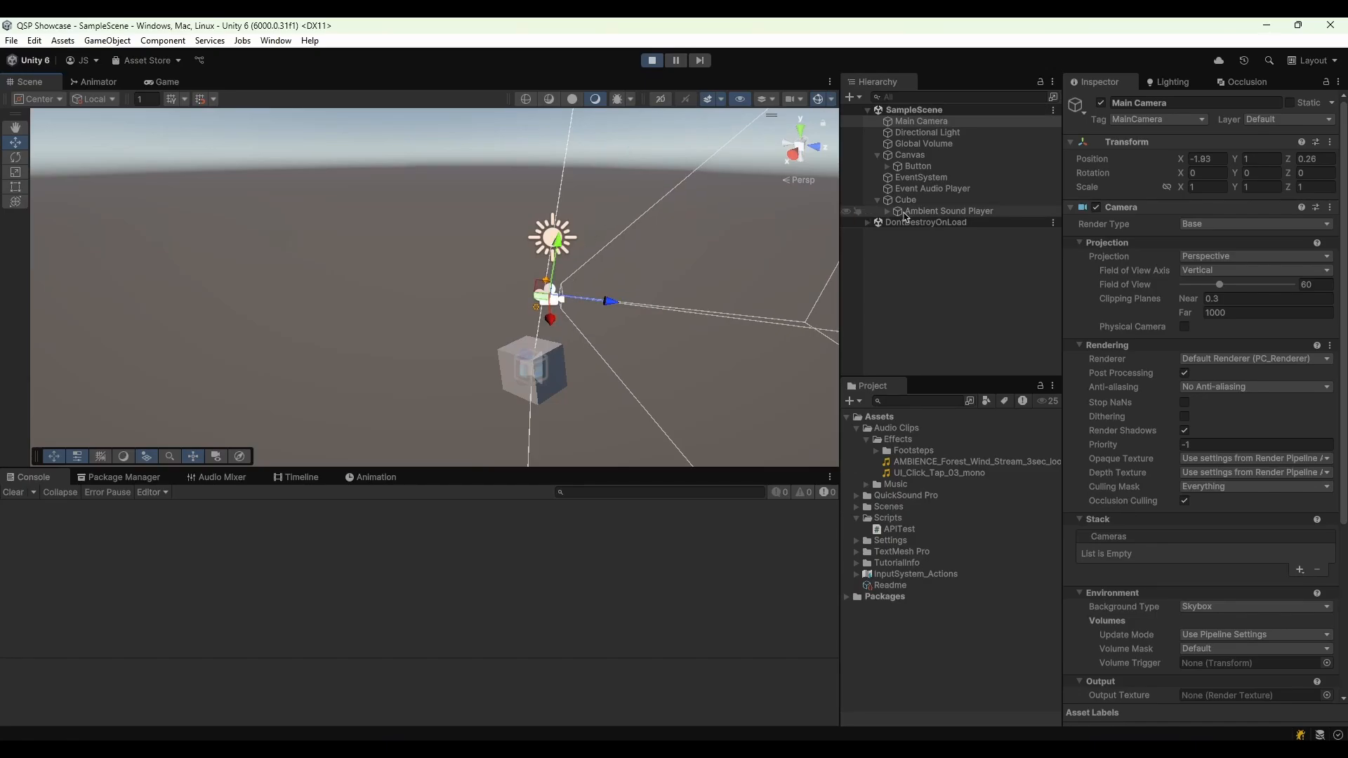
click(941, 211)
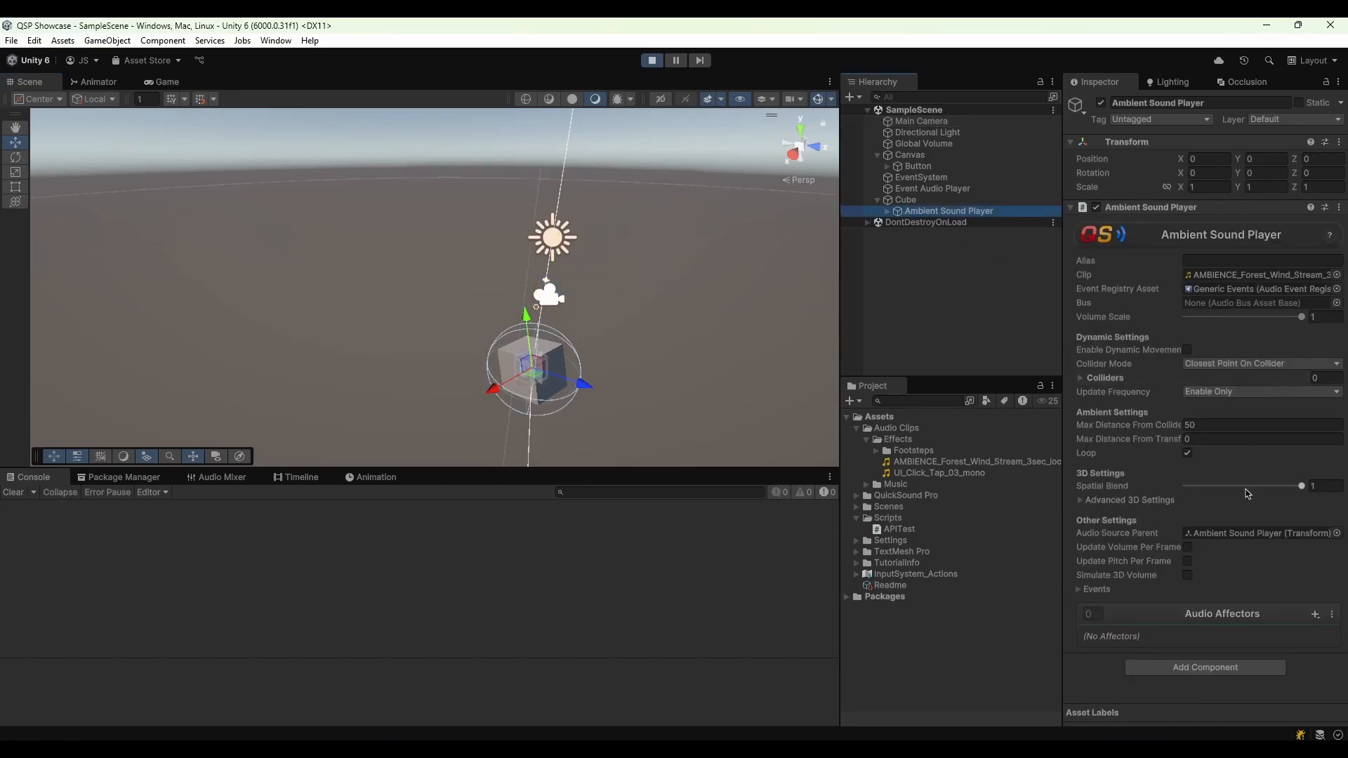
key(ctrl+p)
Move the Cube to Z -3.6 and stretch it into a long river-like strip with an X scale of about 162.28
click(981, 200)
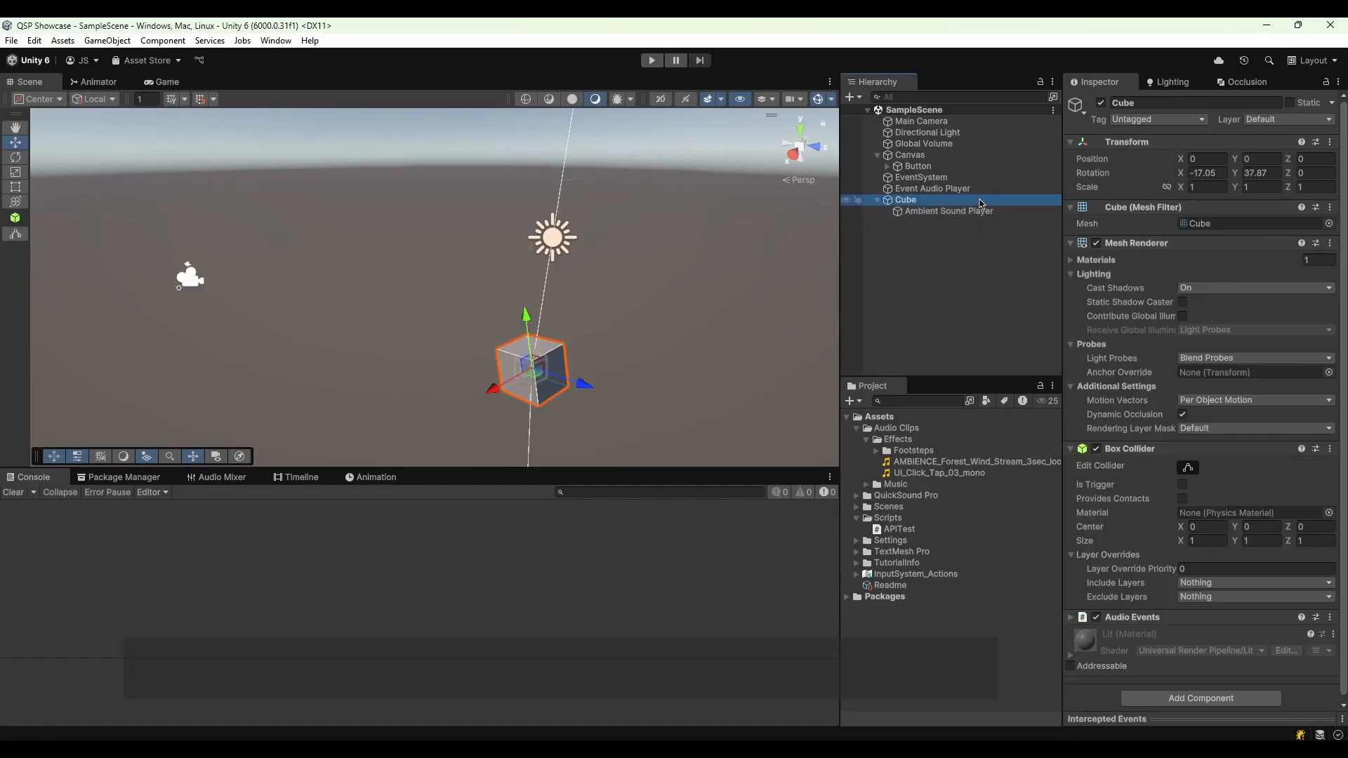
right_drag(443, 237, 466, 240)
key(s)
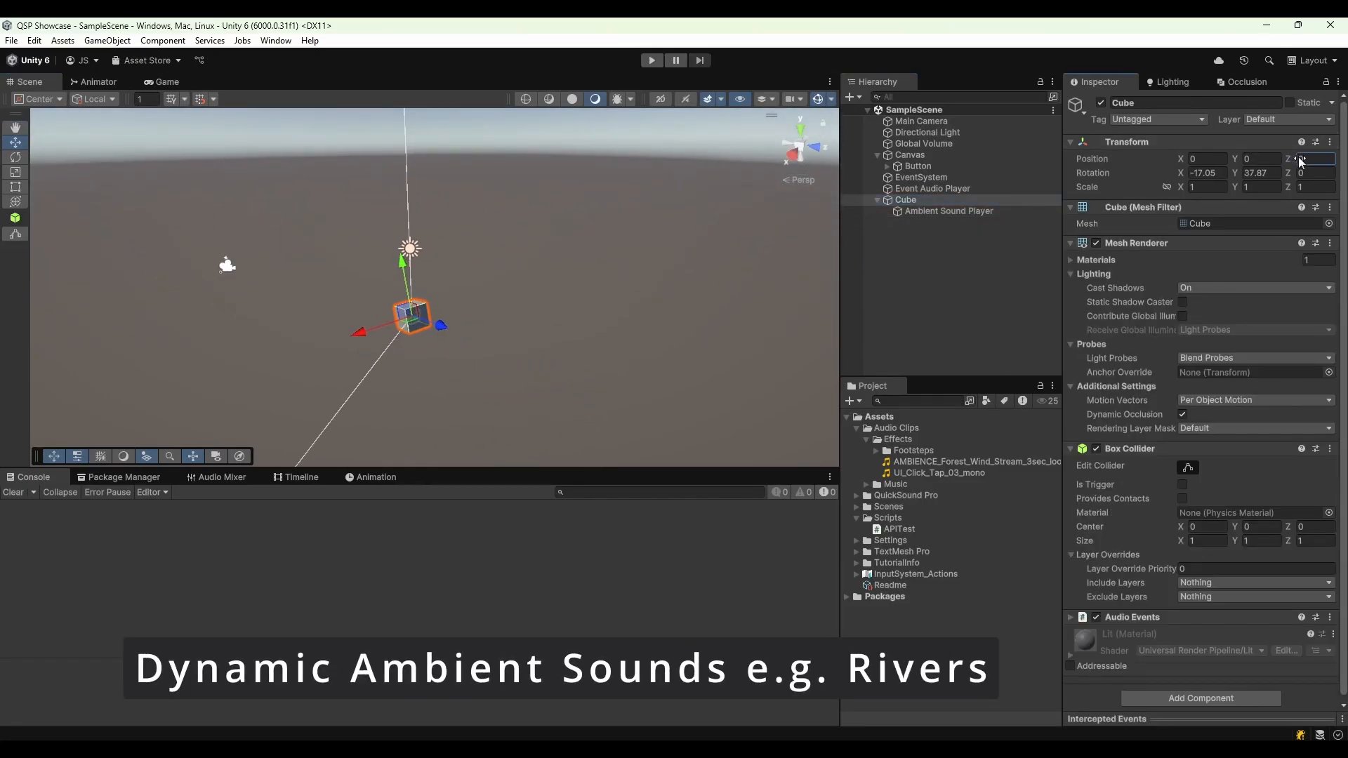
drag(1300, 160, 1221, 185)
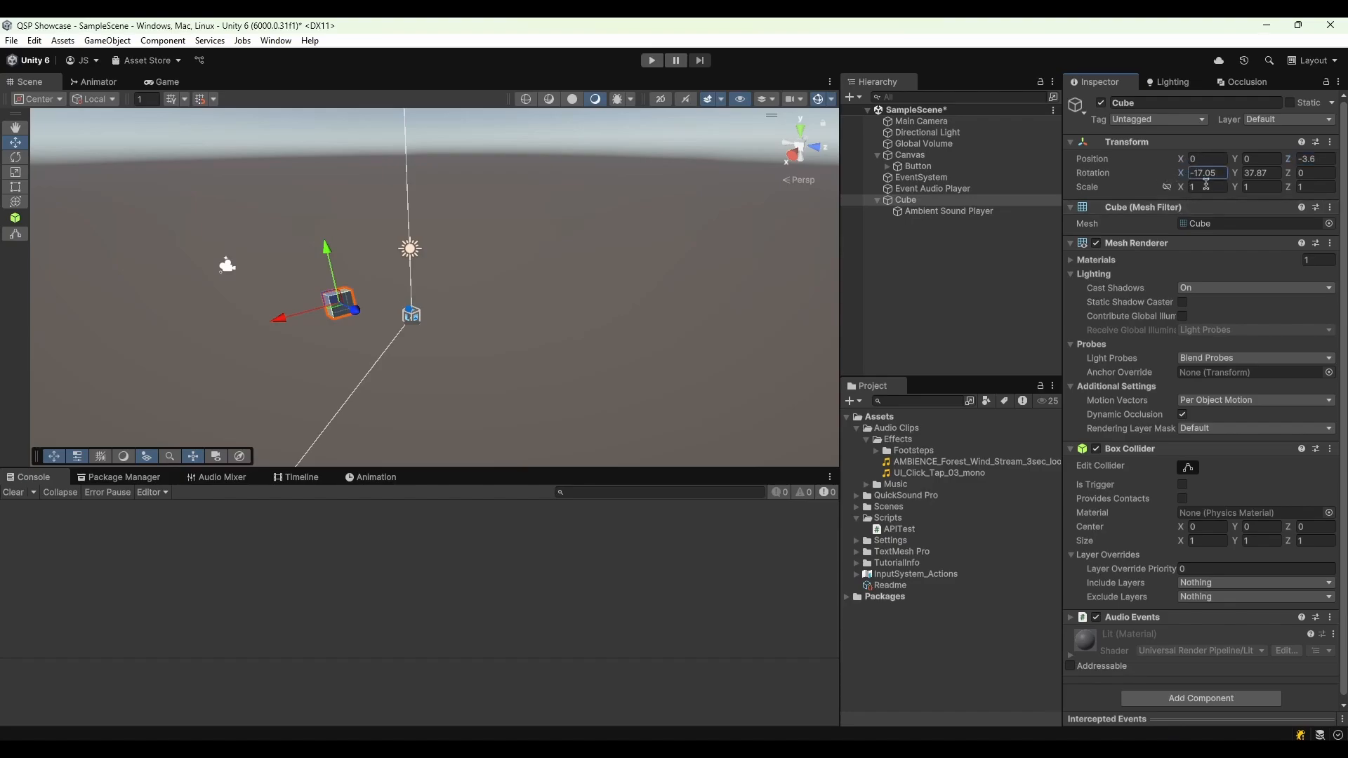
drag(1189, 195, 1315, 200)
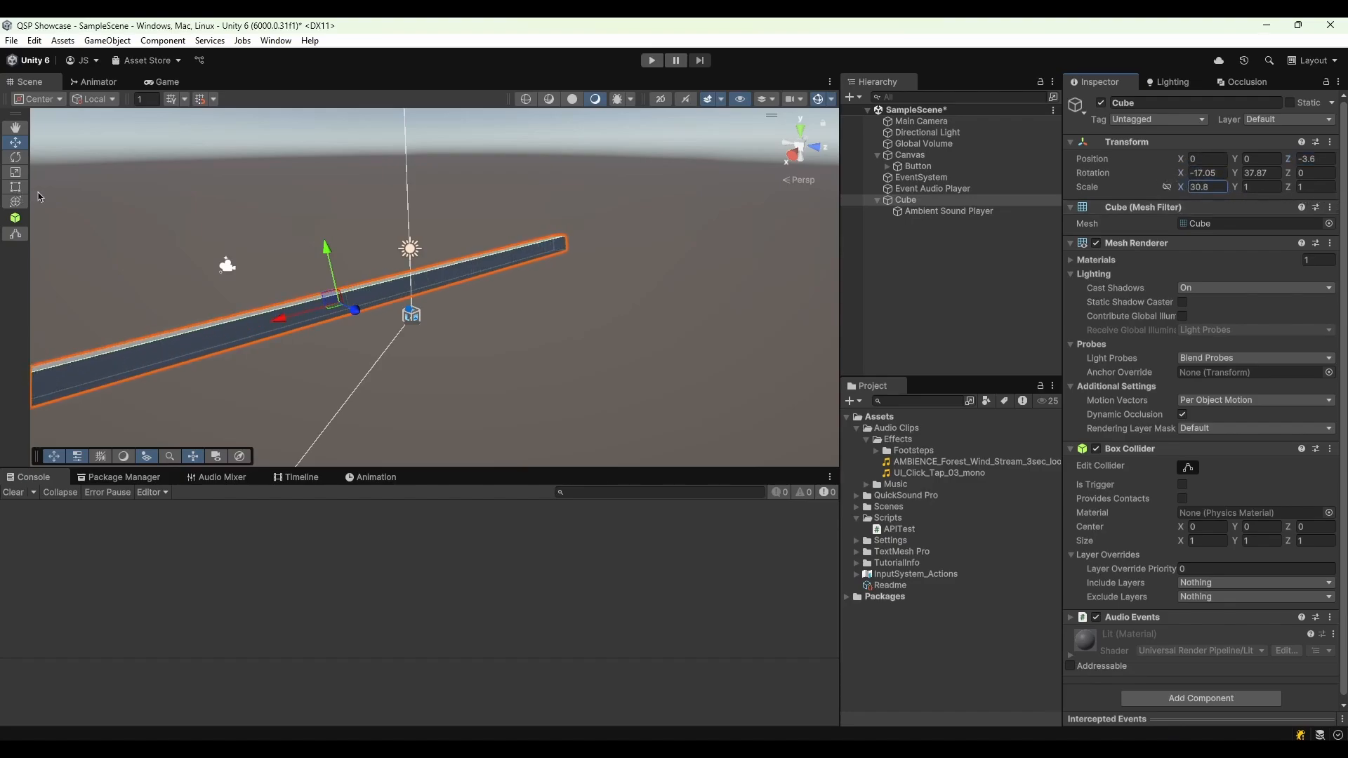
drag(38, 197, 270, 198)
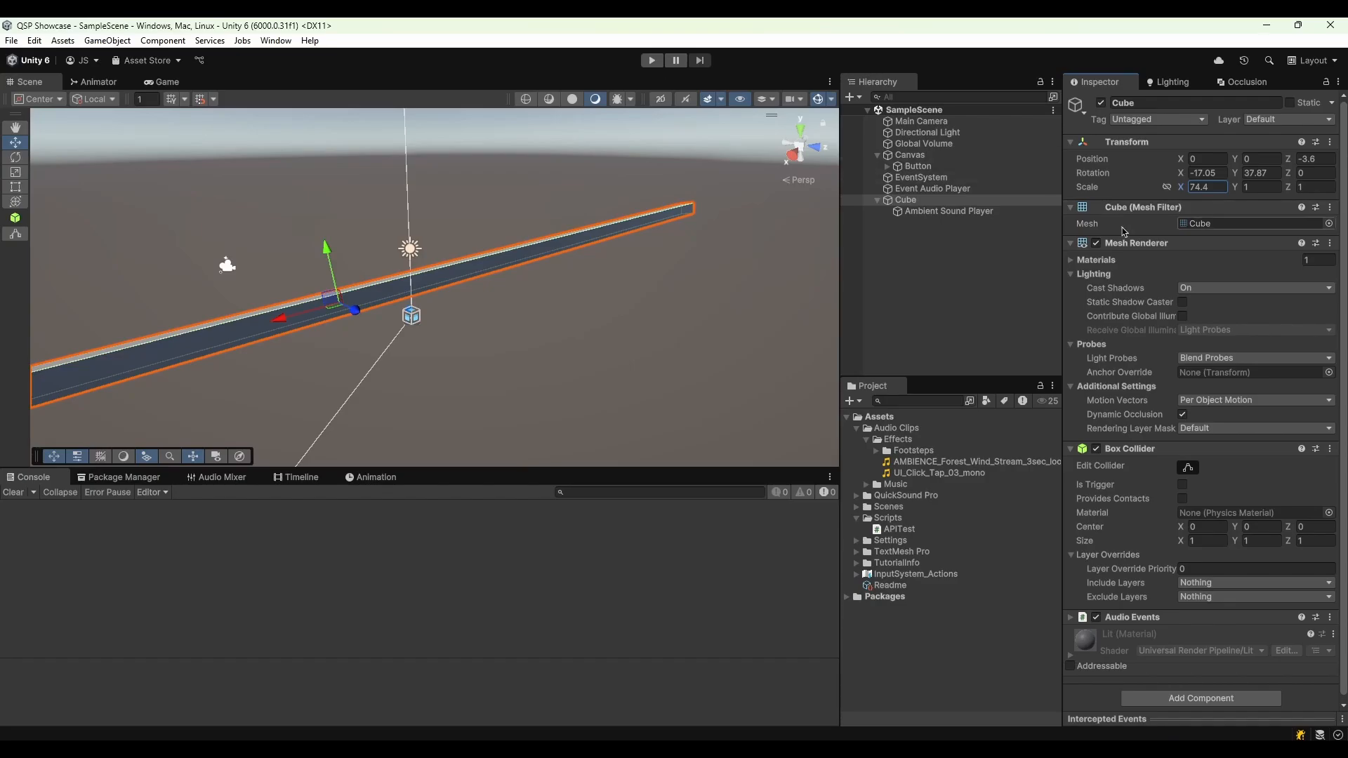
drag(528, 190, 469, 173)
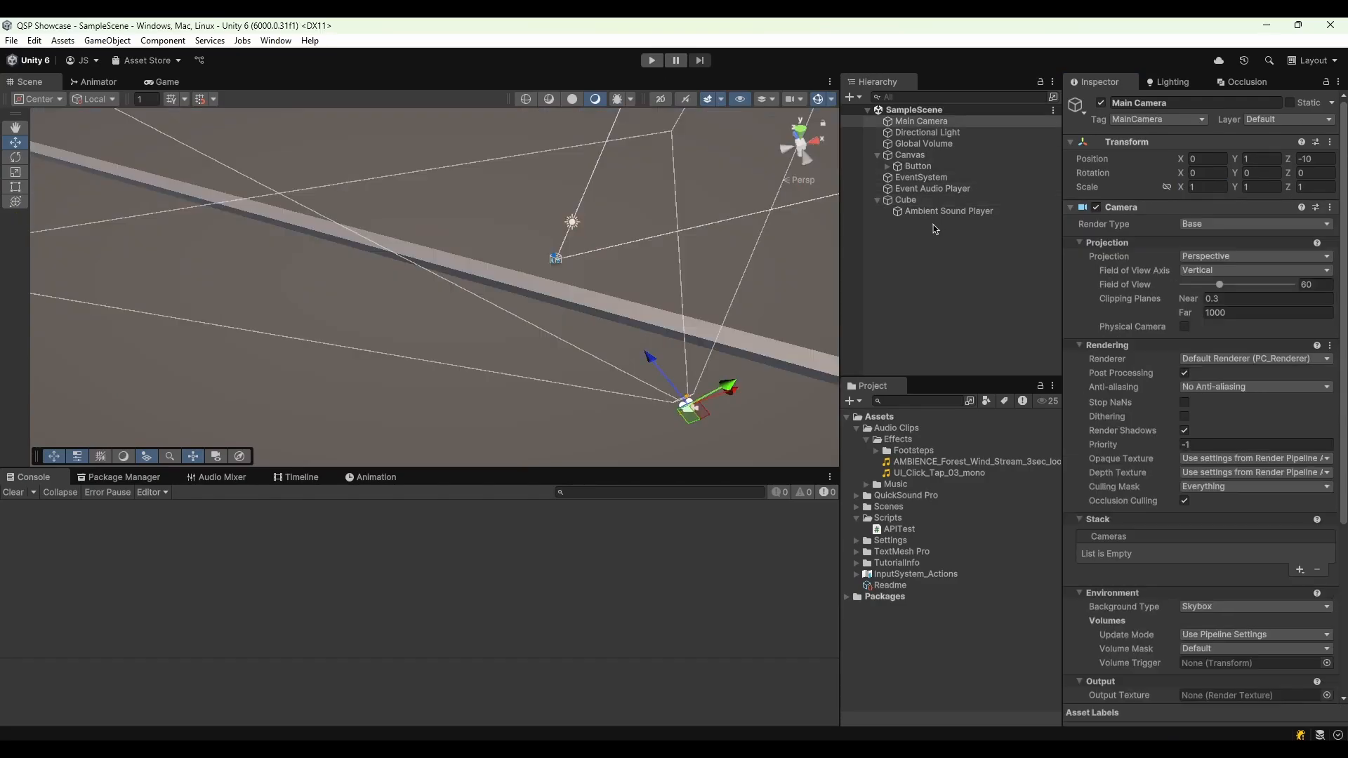
Replace the Cube's static Ambient Sound Player with a QuickSound Pro Dynamic Point ambient player
right_click(935, 213)
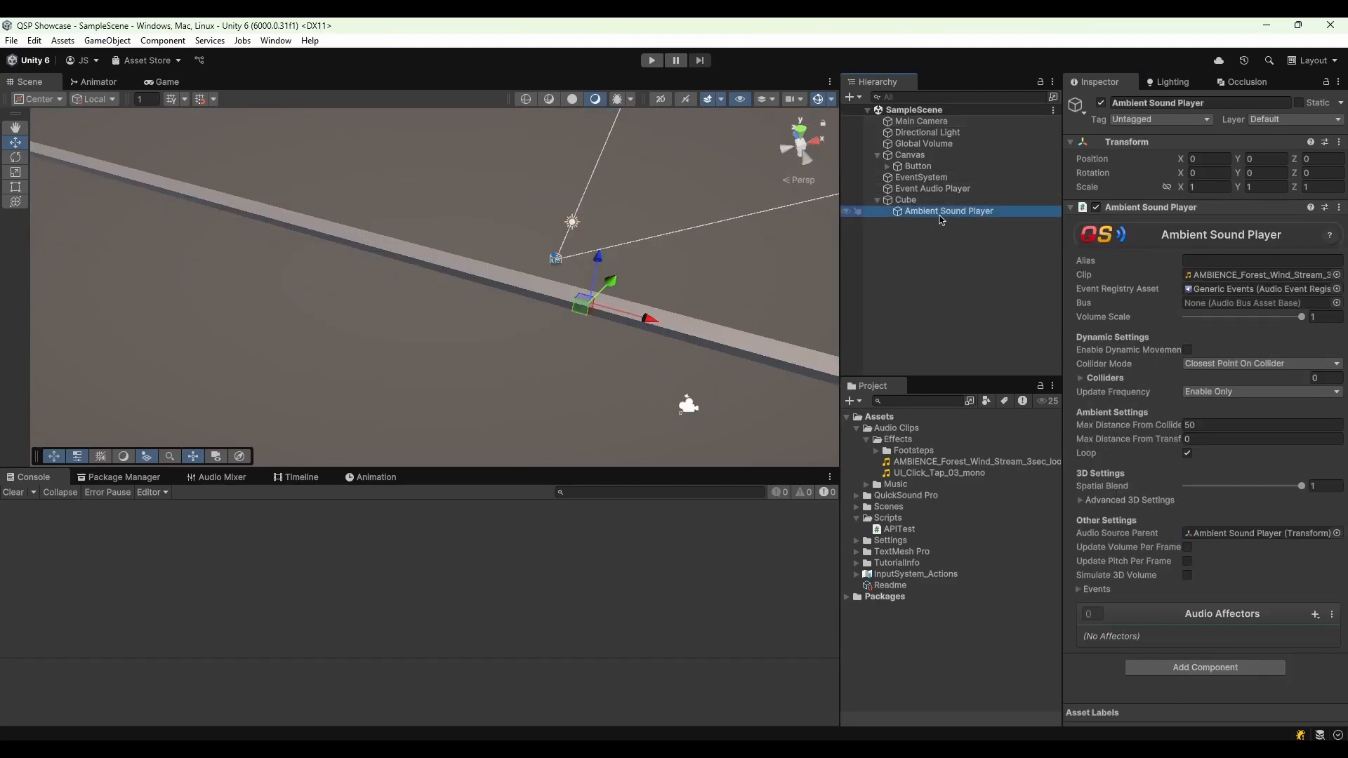
click(973, 246)
right_click(904, 200)
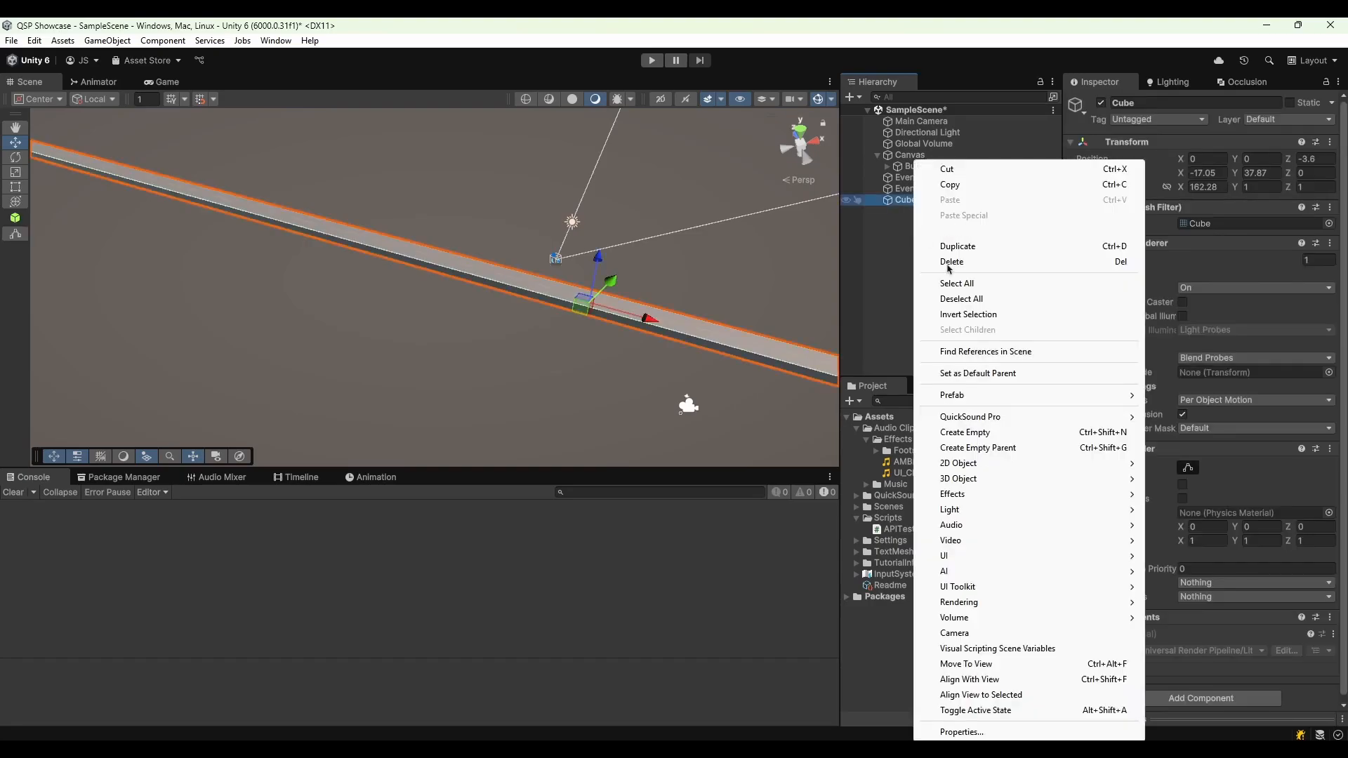
mouse_move(1011, 417)
mouse_move(1228, 439)
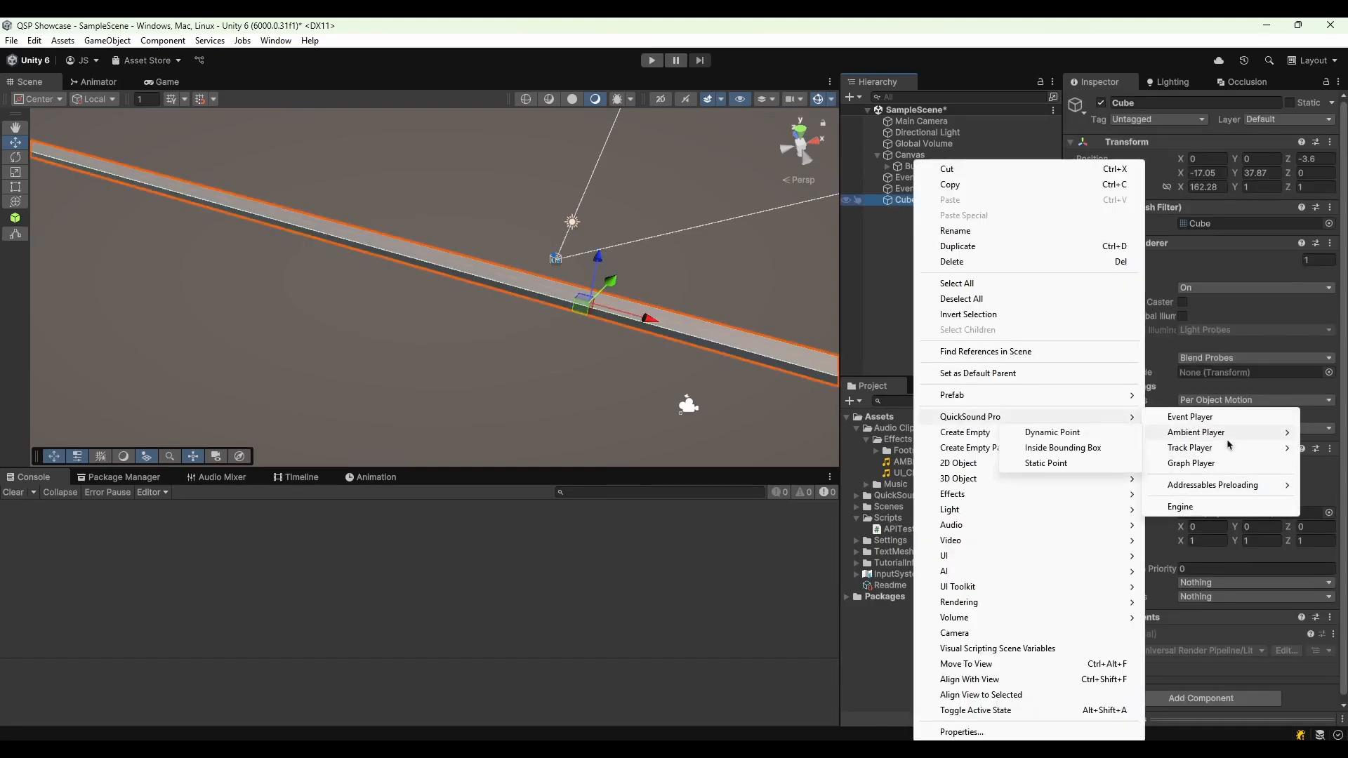
click(1051, 433)
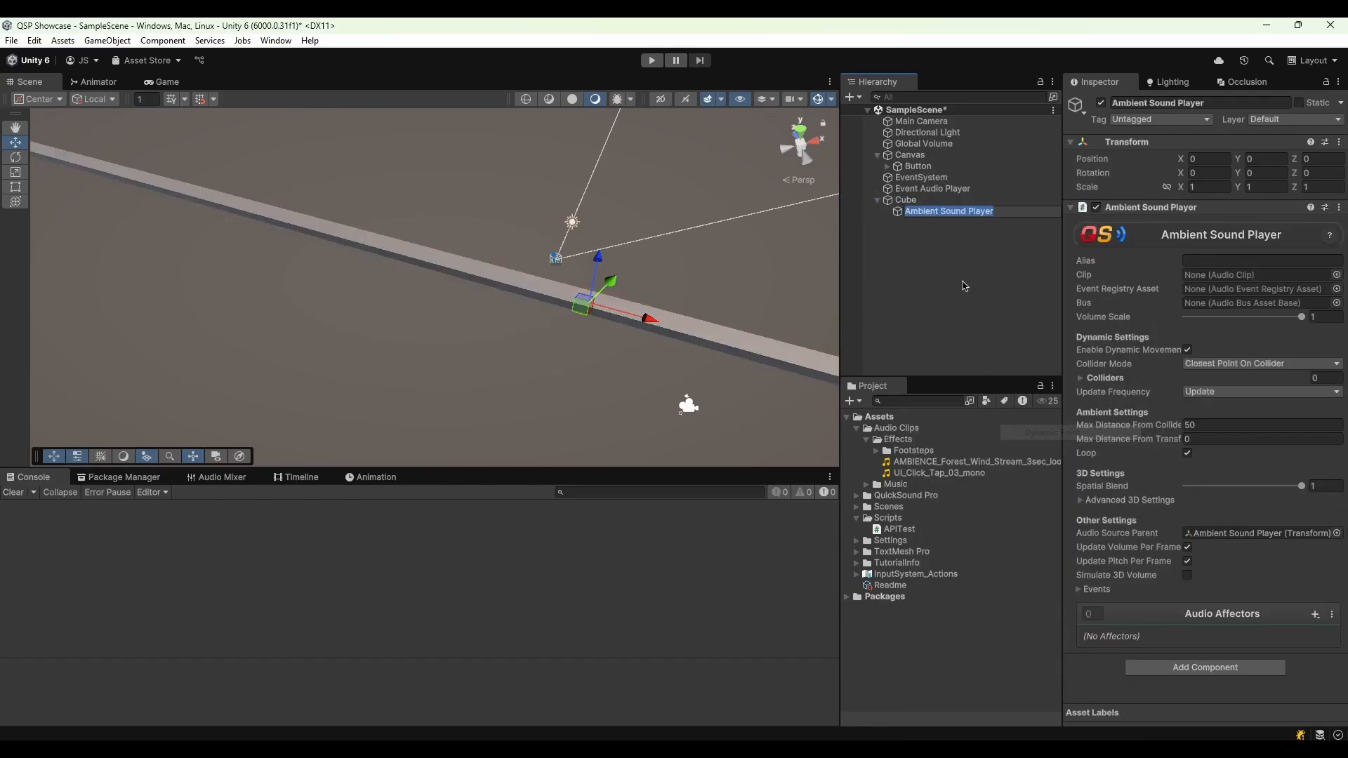
Give the dynamic Ambient Sound Player the AMBIENCE_Forest_Wind_Stream clip and the Generic Events registry asset
click(1097, 276)
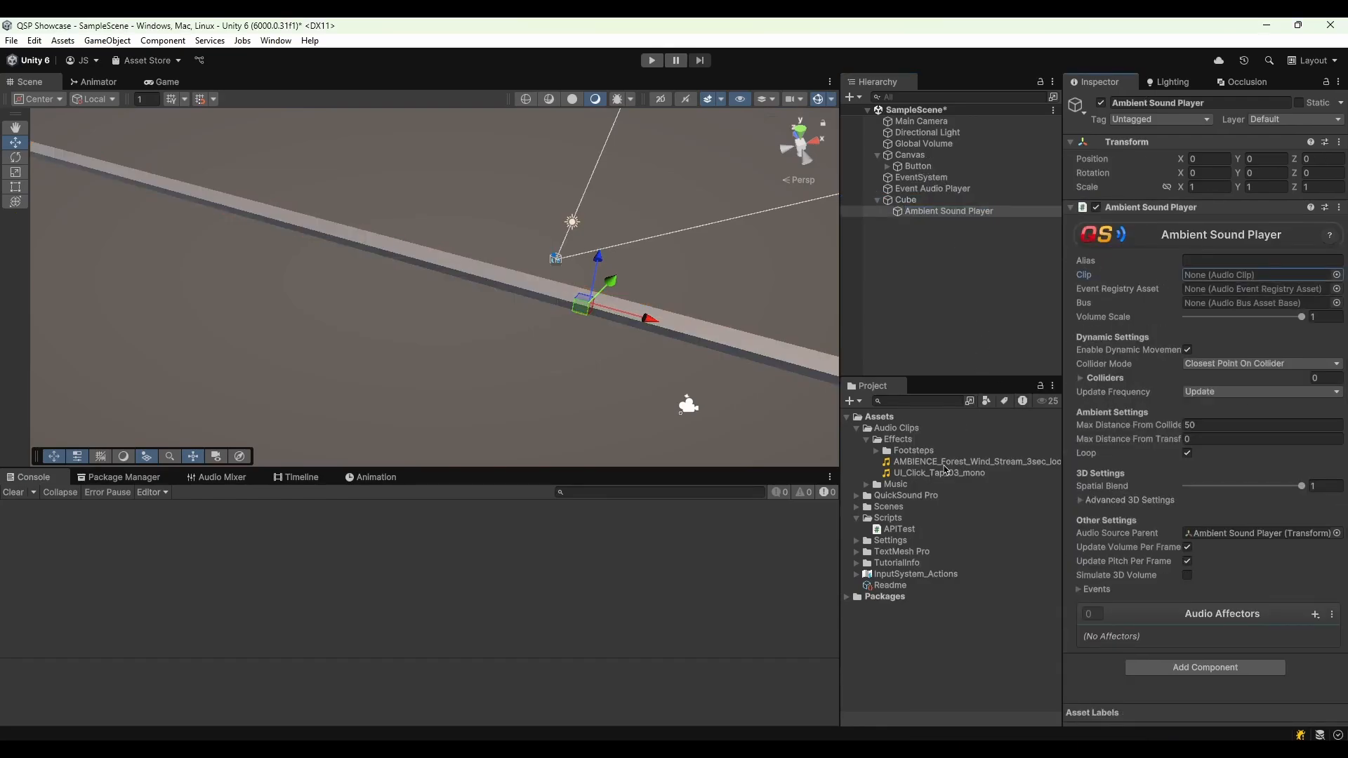
drag(944, 469, 1244, 281)
click(1336, 288)
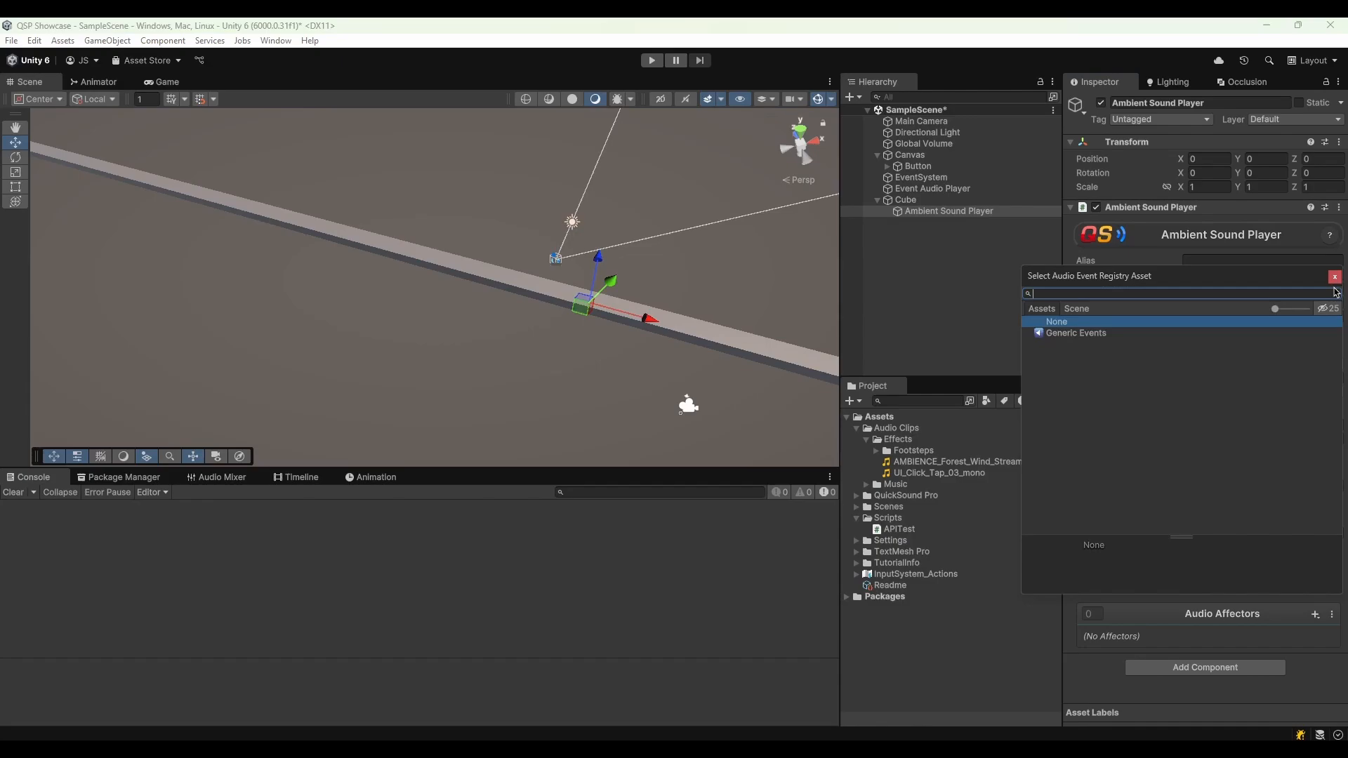
double_click(1086, 335)
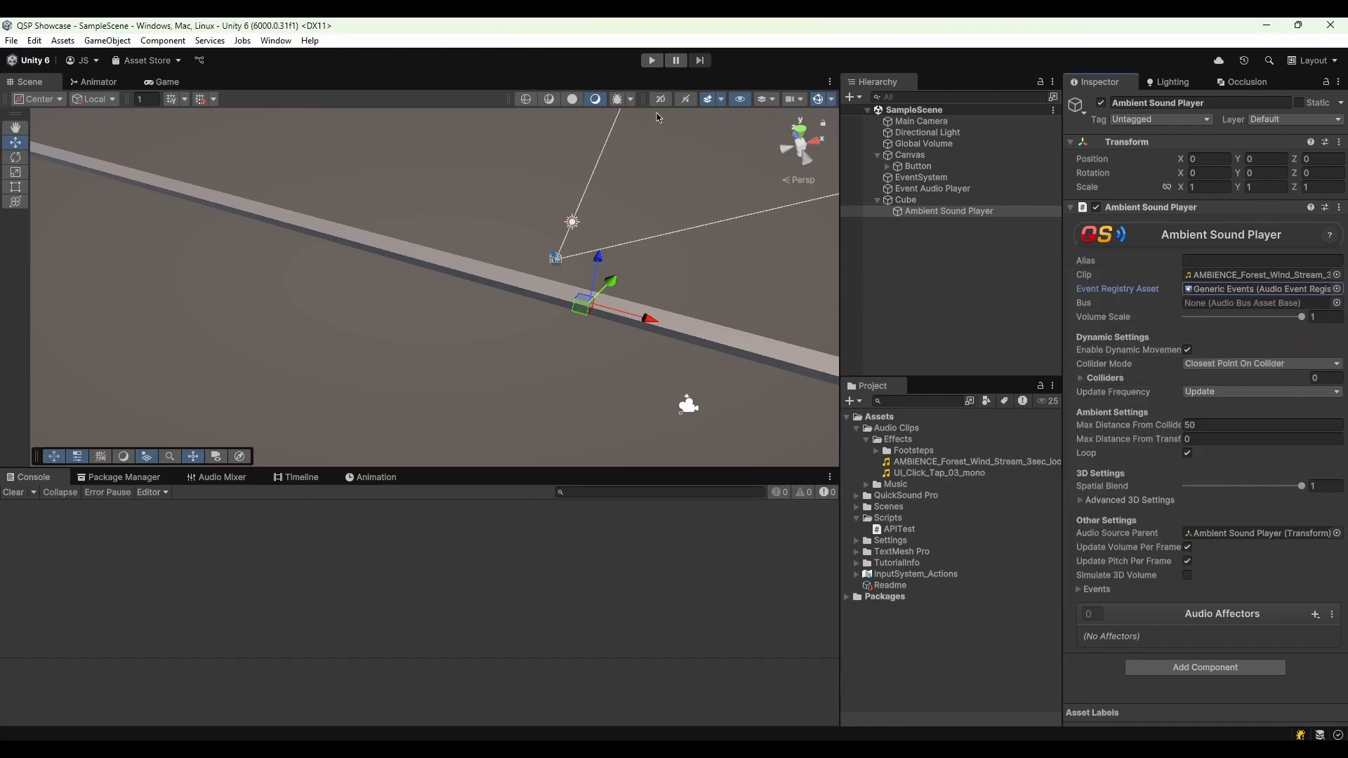
Test the dynamic ambient player by running the scene, moving the Main Camera across the Scene view, and stopping it
click(651, 62)
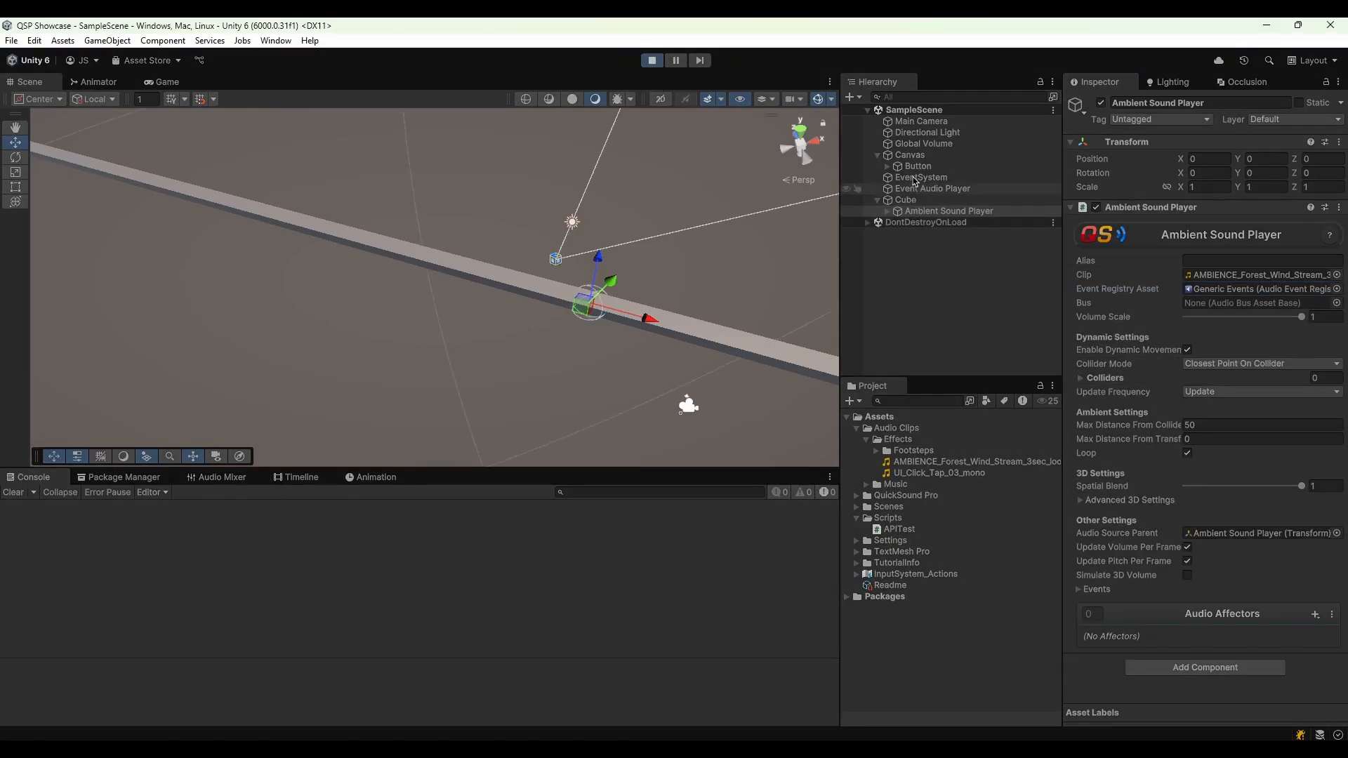
click(921, 121)
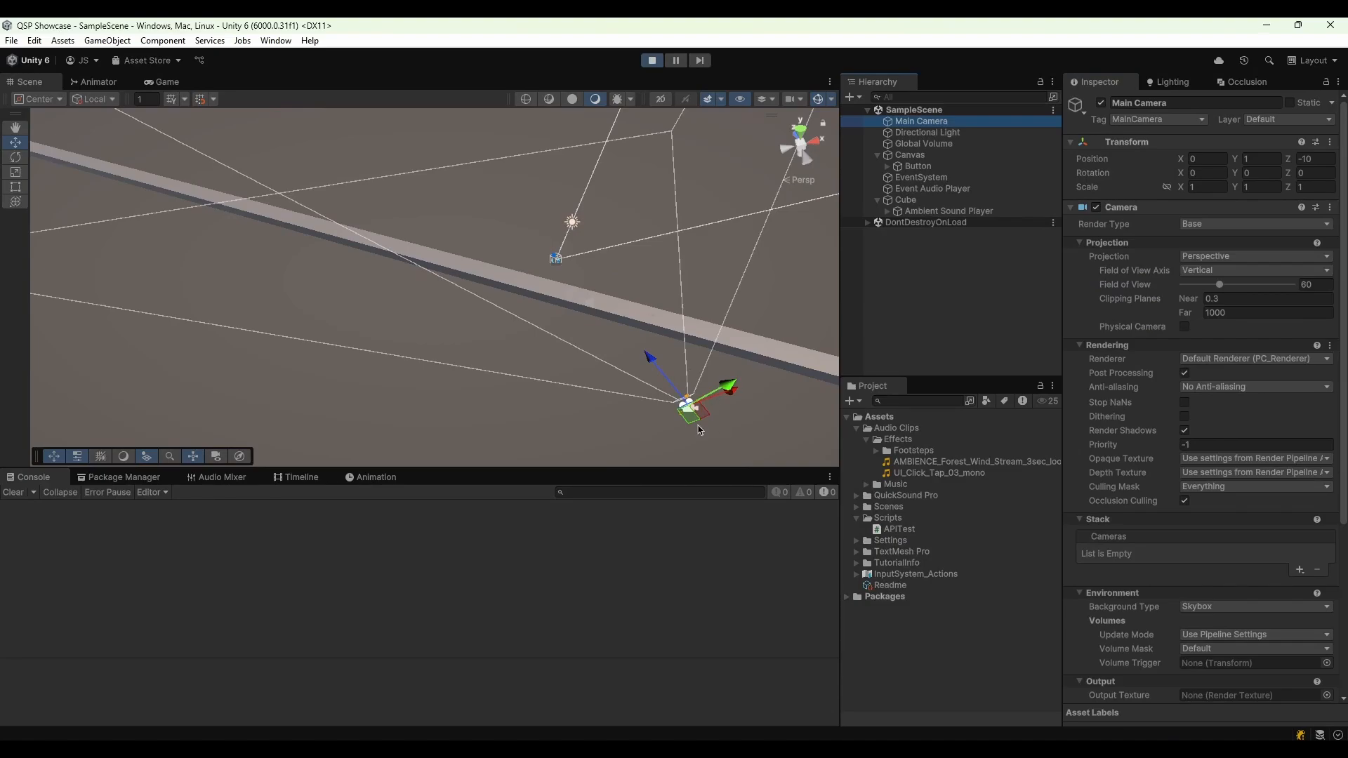
drag(698, 426, 141, 215)
click(648, 60)
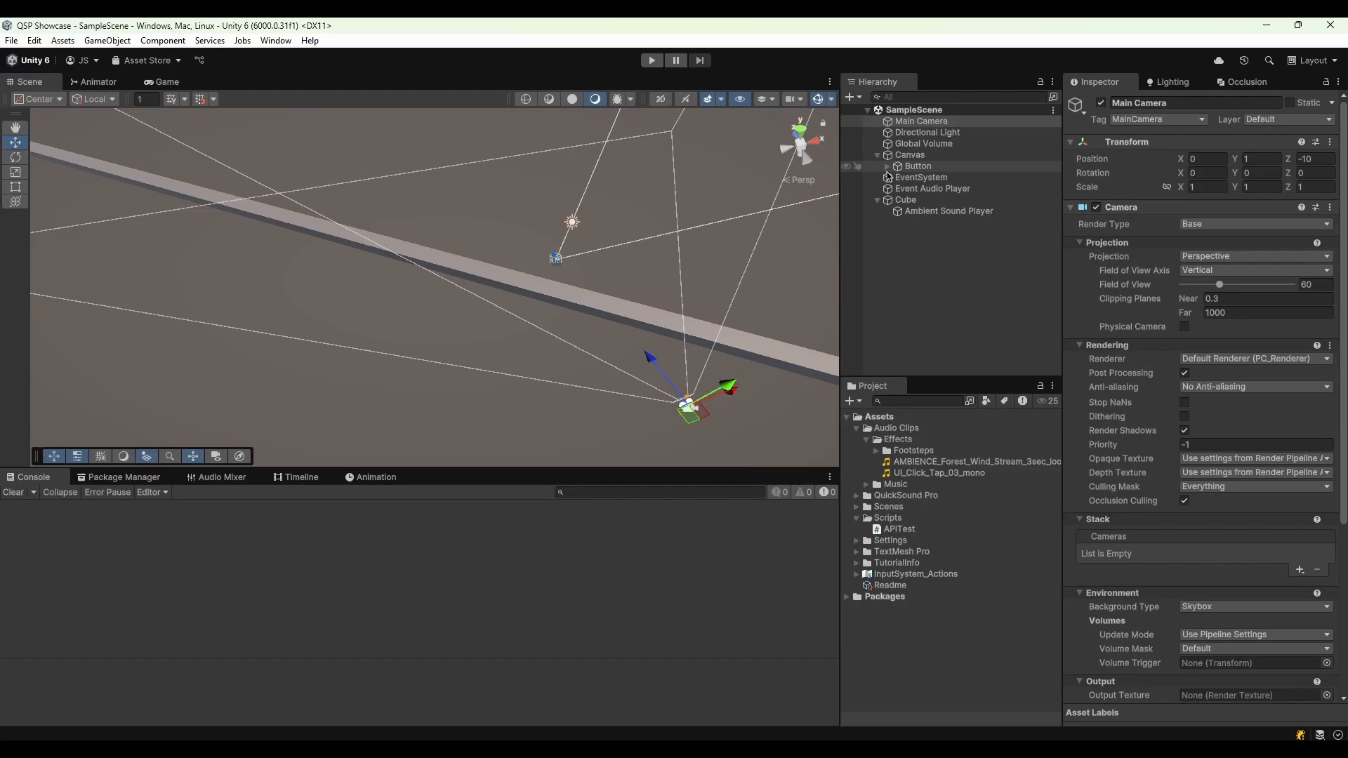
Add one entry to the Ambient Sound Player's Colliders list and assign the Cube's Box Collider to it
click(931, 212)
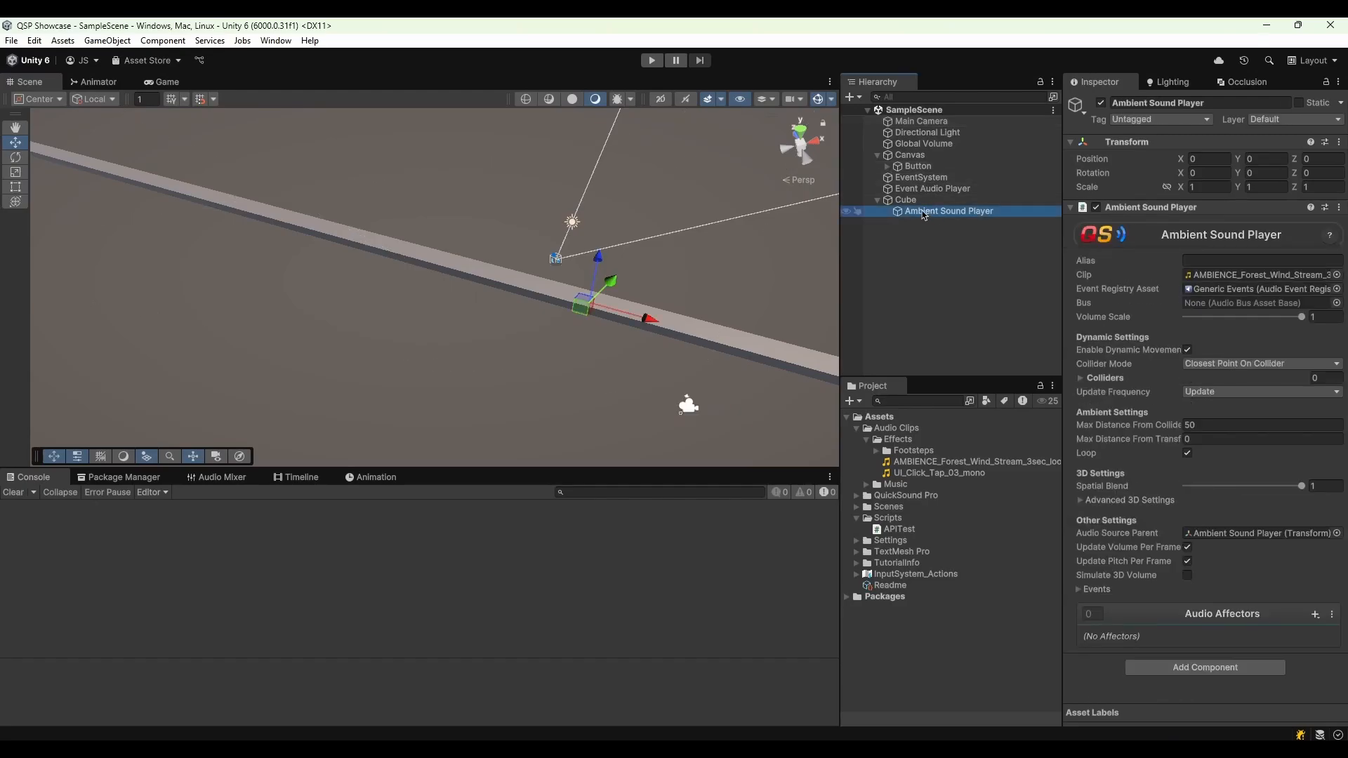
click(907, 200)
click(924, 212)
click(1101, 379)
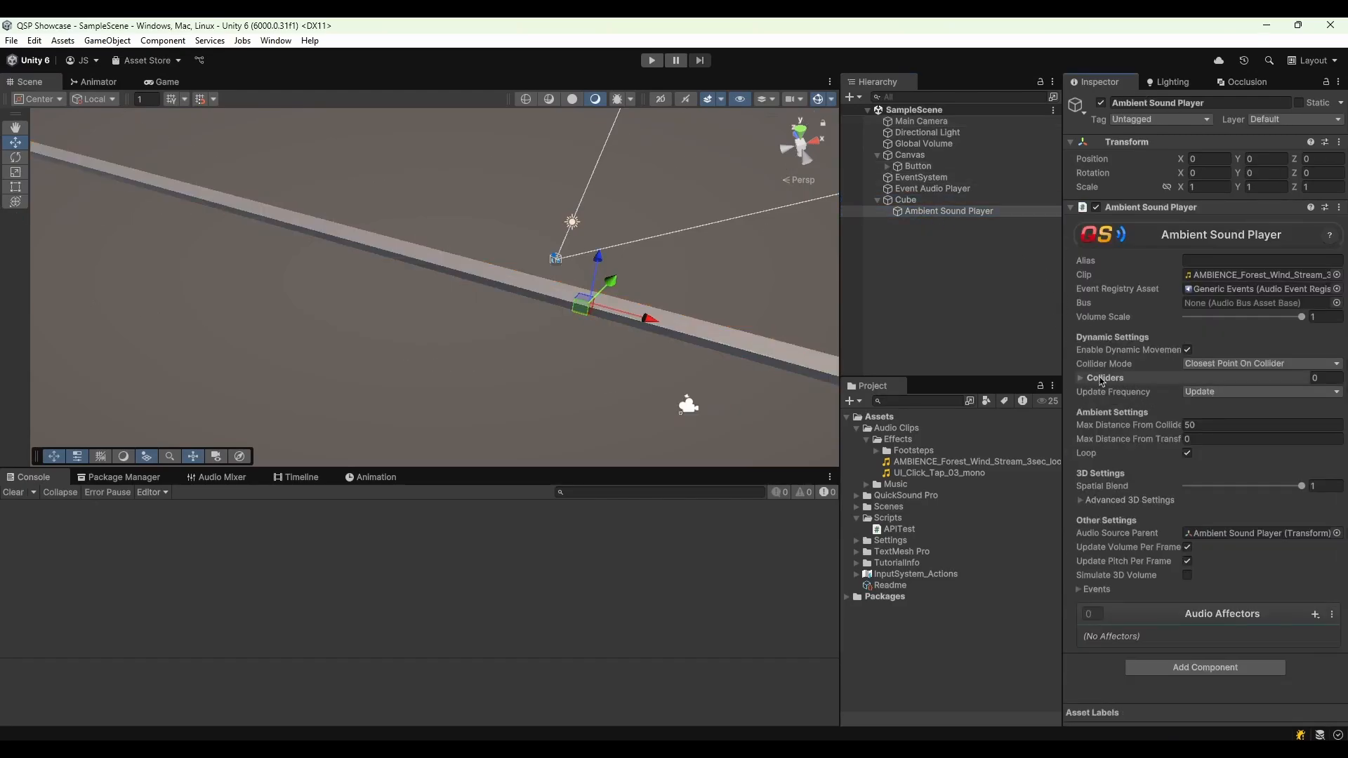
click(1101, 380)
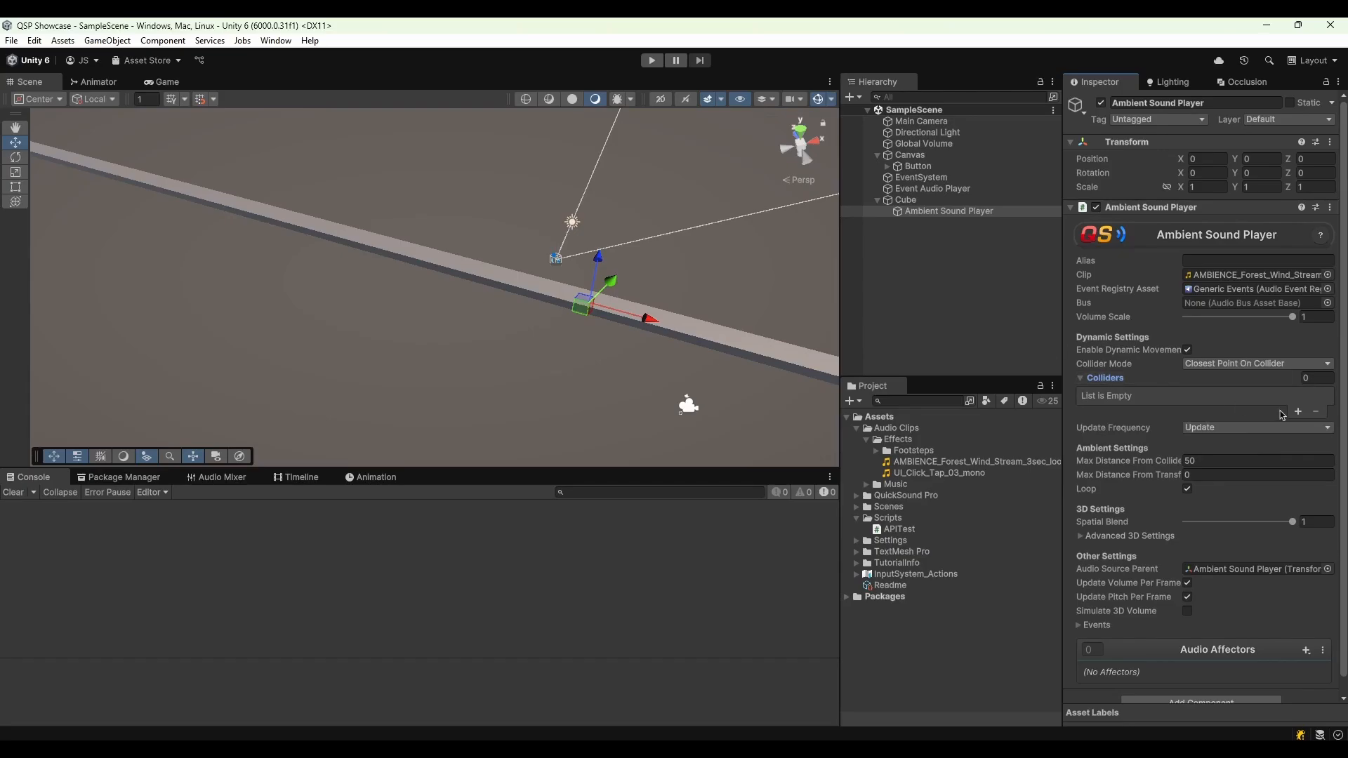
click(1298, 412)
drag(906, 200, 1193, 397)
Run the scene with the collider assigned, move the Main Camera along the stretched cube and back to test the sound source, and stop it
click(651, 61)
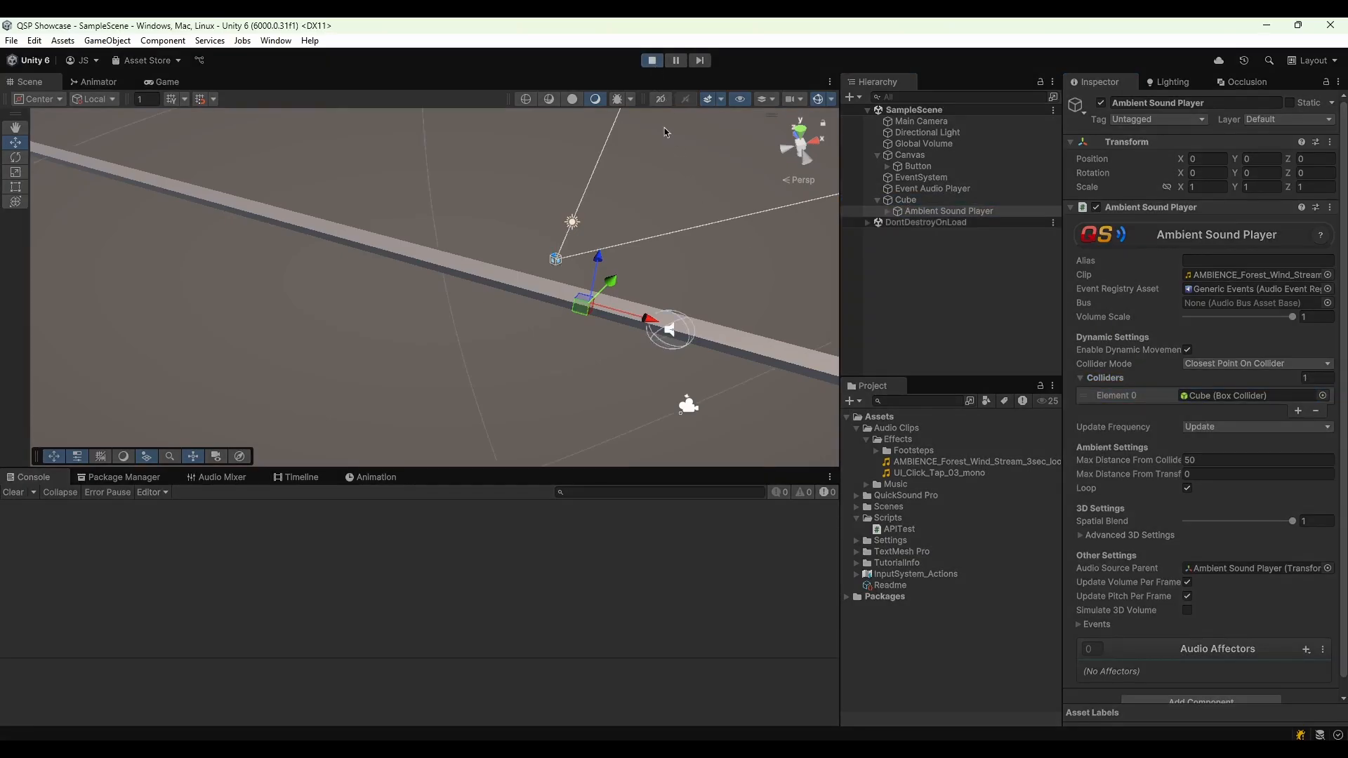
click(918, 122)
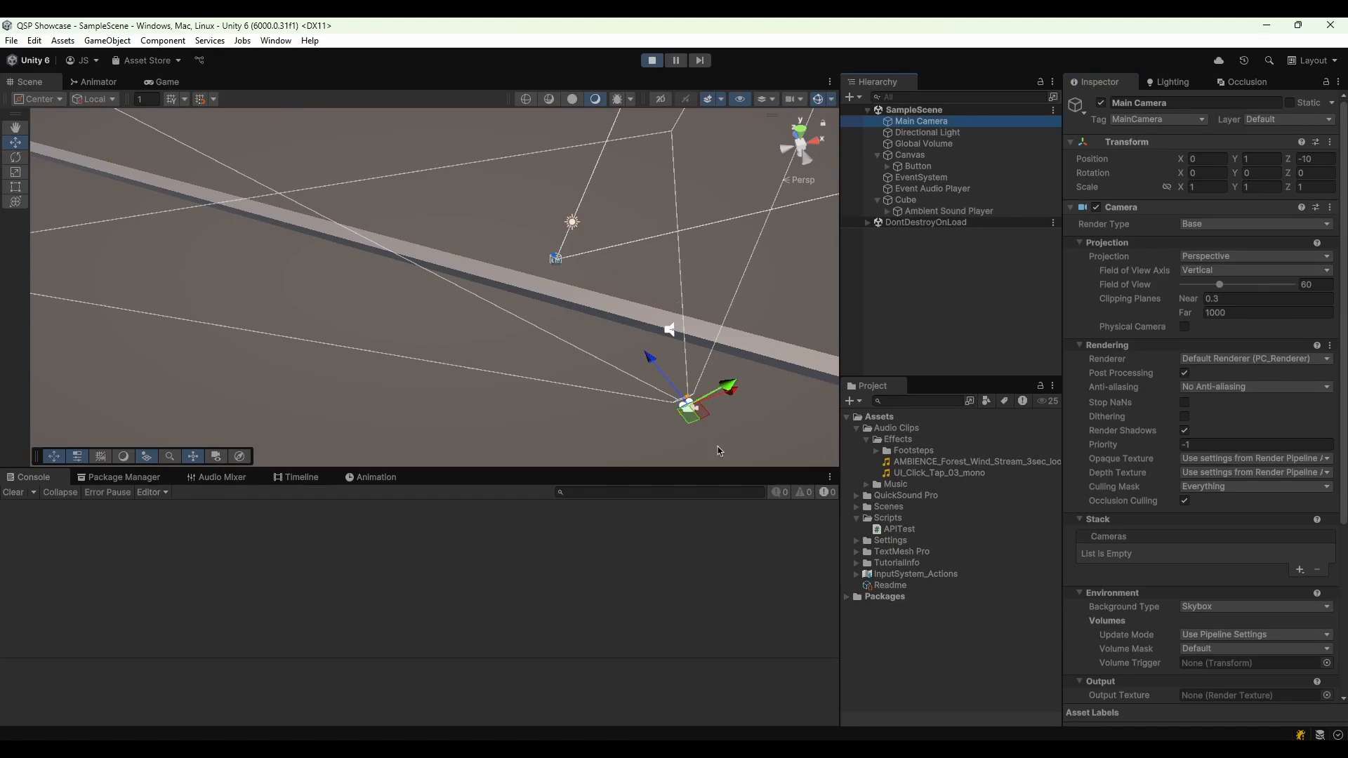
drag(686, 413, 143, 269)
right_drag(570, 281, 364, 184)
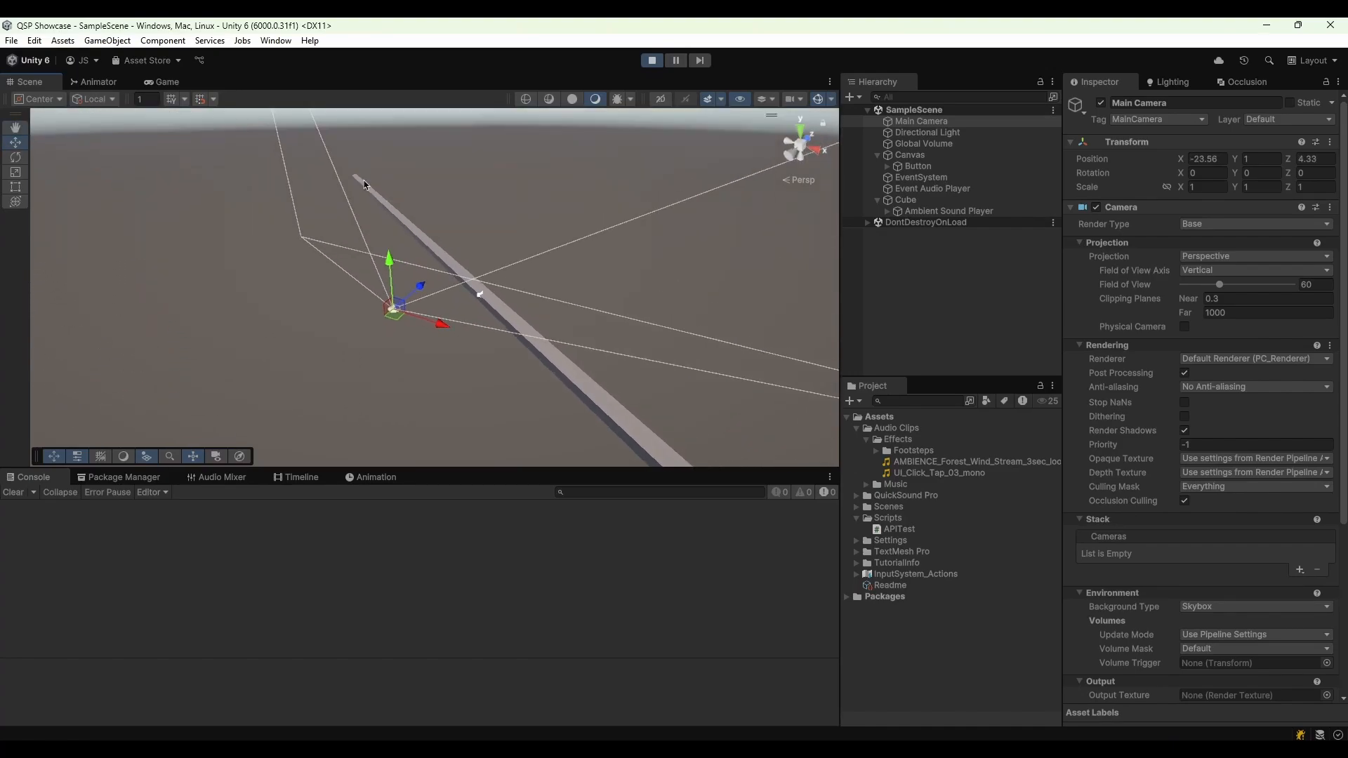
drag(389, 321, 697, 413)
click(651, 59)
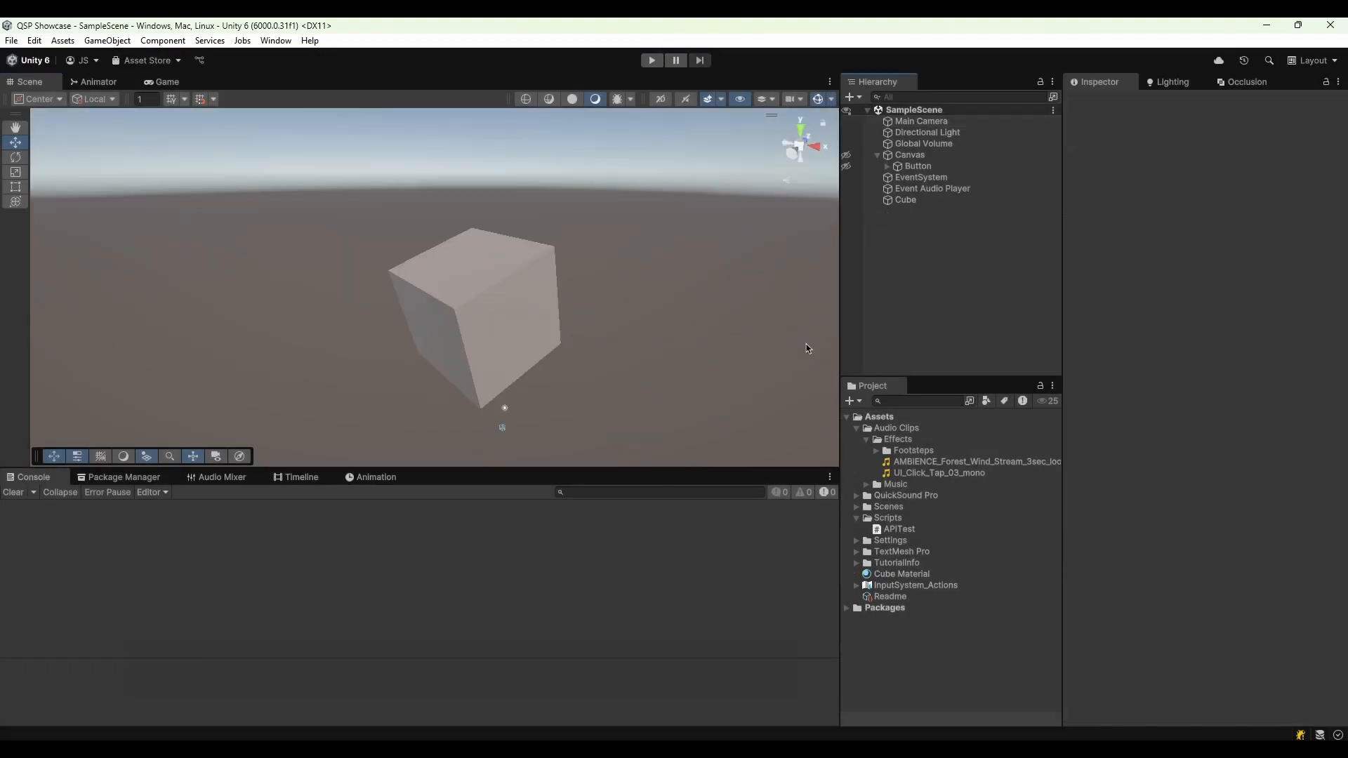
Add a QuickSound Pro Inside Bounding Box ambient player as a child of the Cube
click(901, 201)
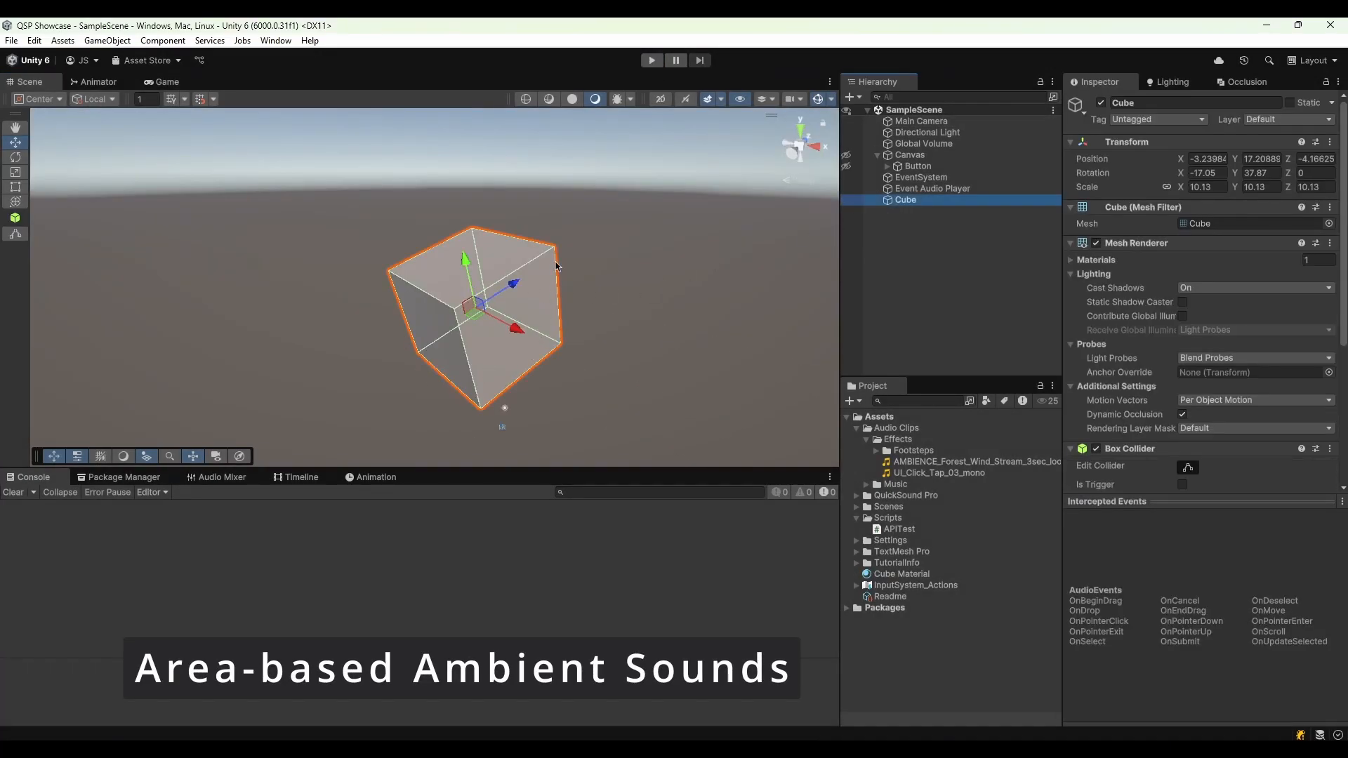
right_click(913, 205)
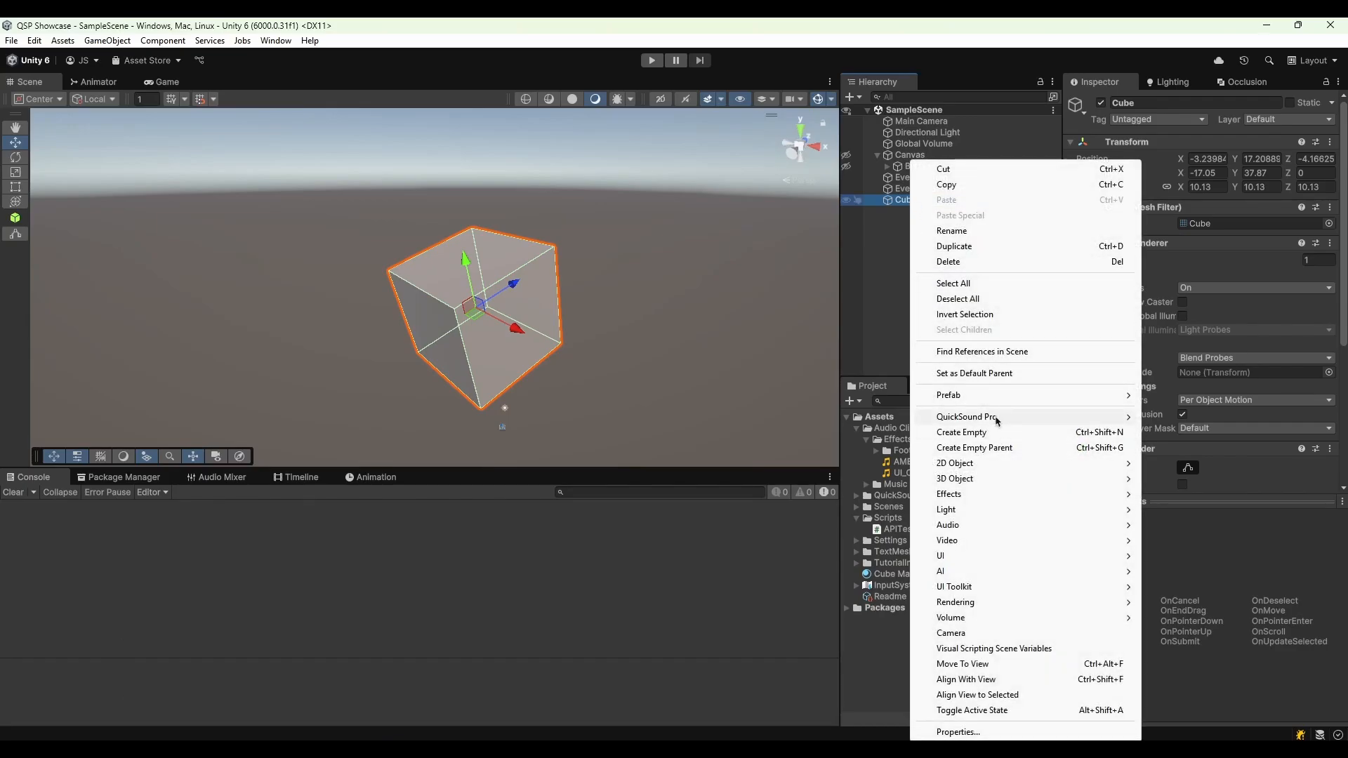
mouse_move(1100, 421)
mouse_move(1212, 432)
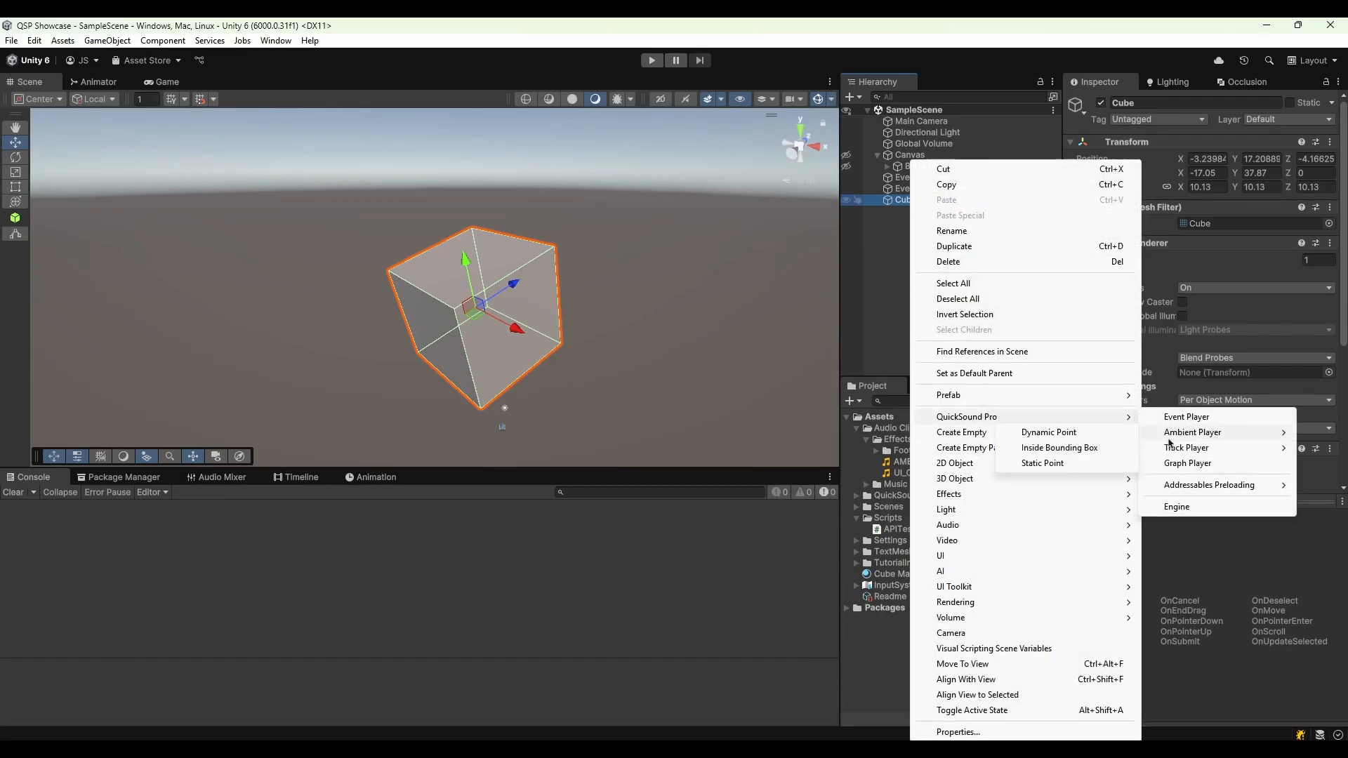
click(1065, 447)
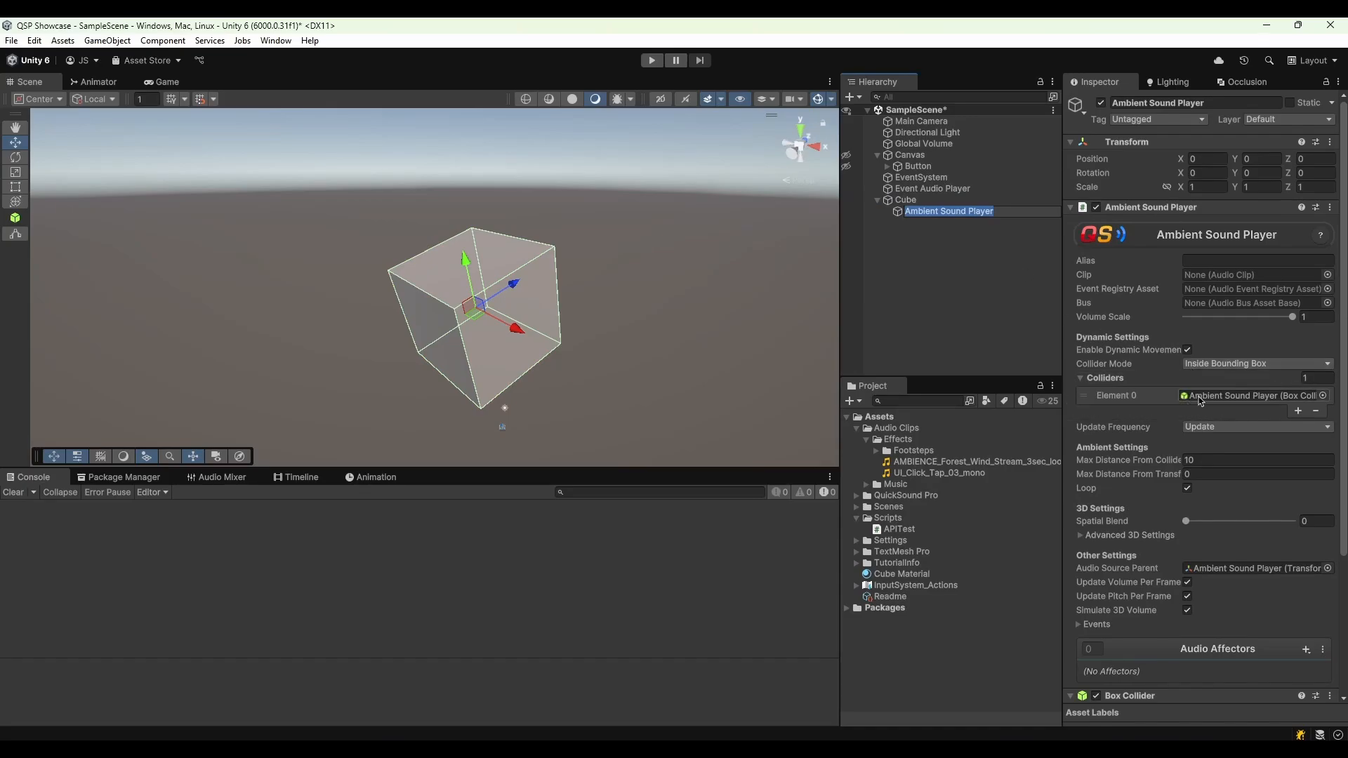
Remove the Ambient Sound Player's own Box Collider, assign the Cube's Box Collider to Element 0 of its Colliders list, and save the scene
scroll(1201, 400, down, 5)
right_click(1206, 528)
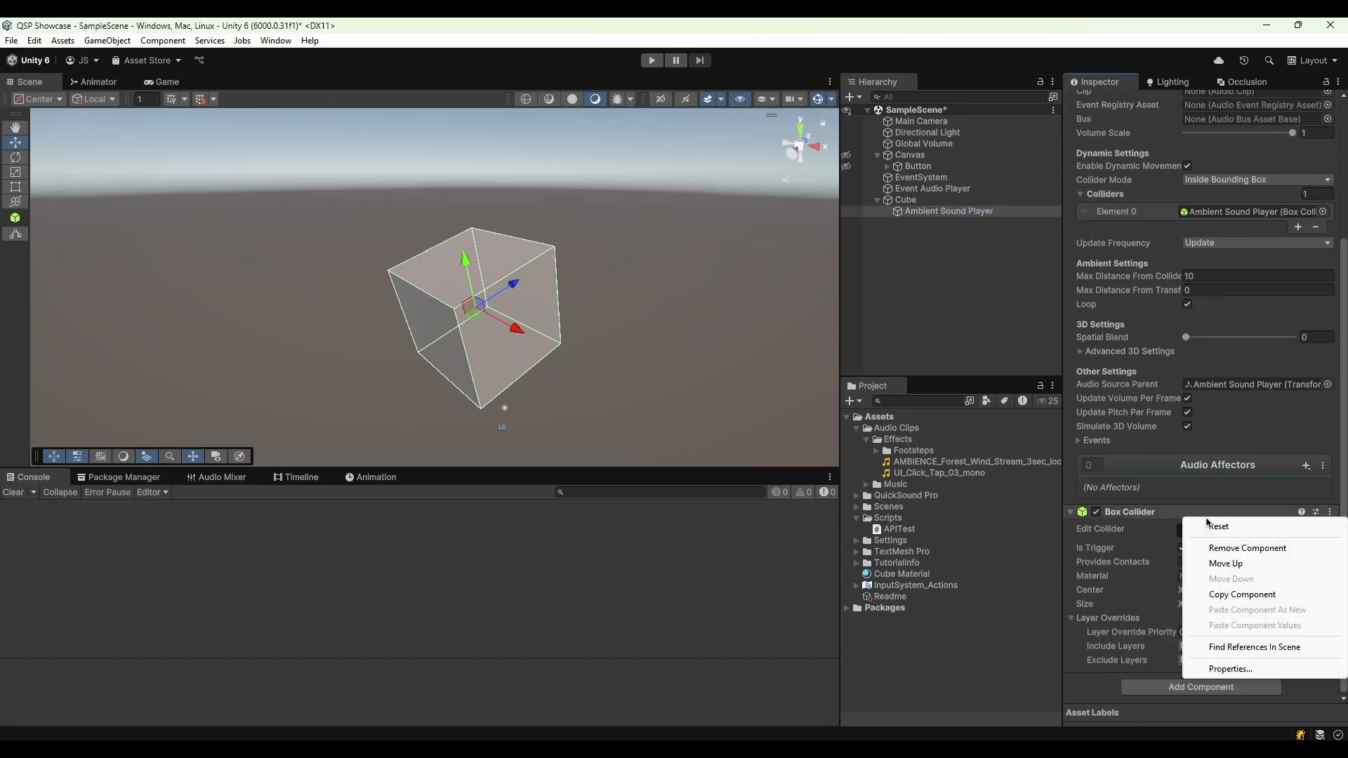
click(1215, 547)
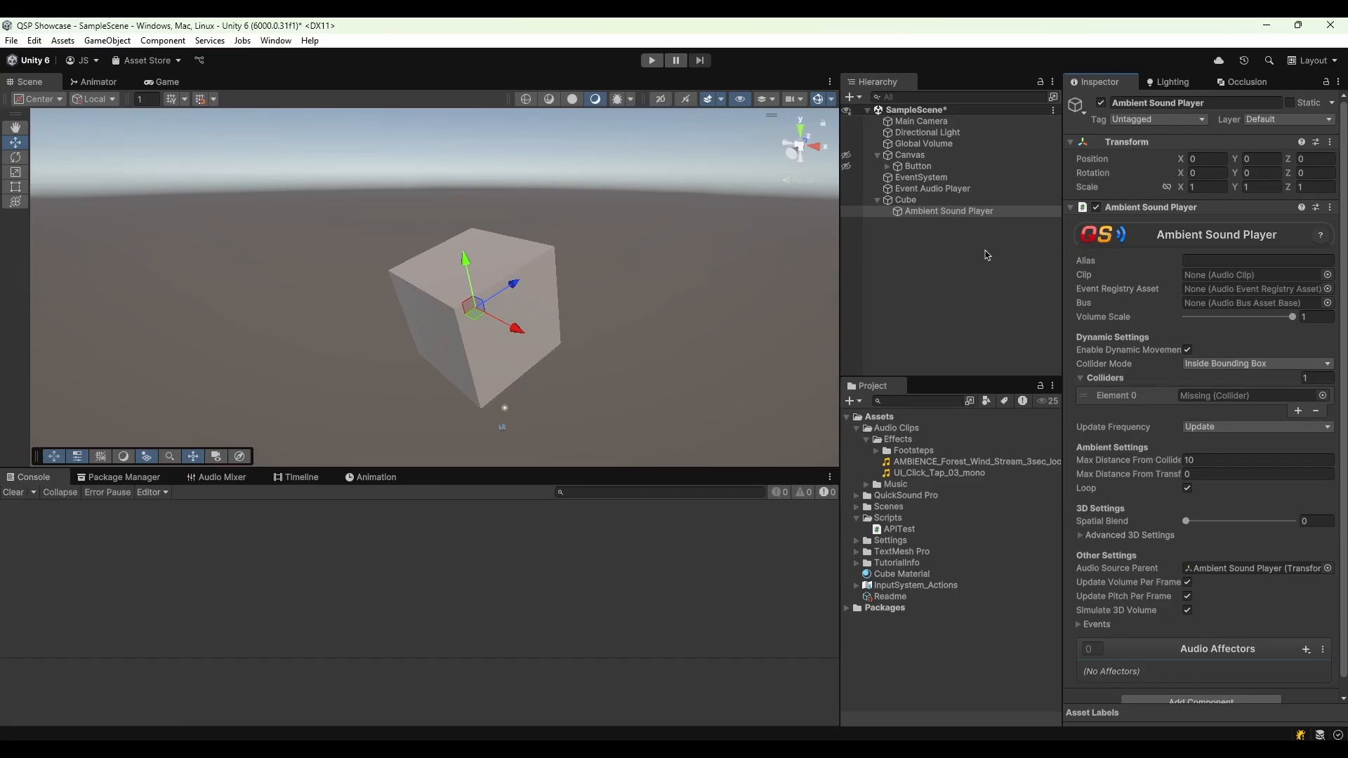
drag(903, 203, 1229, 399)
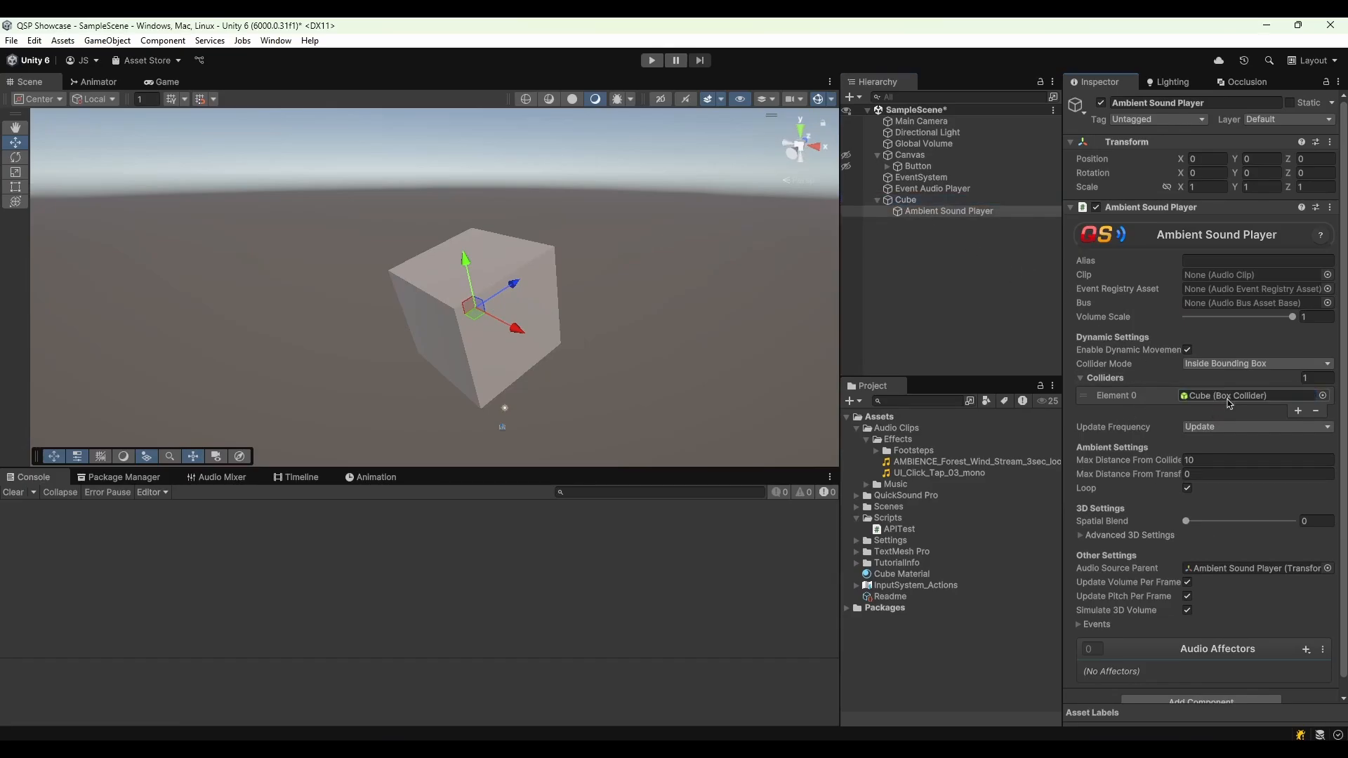
key(ctrl+s)
click(1082, 378)
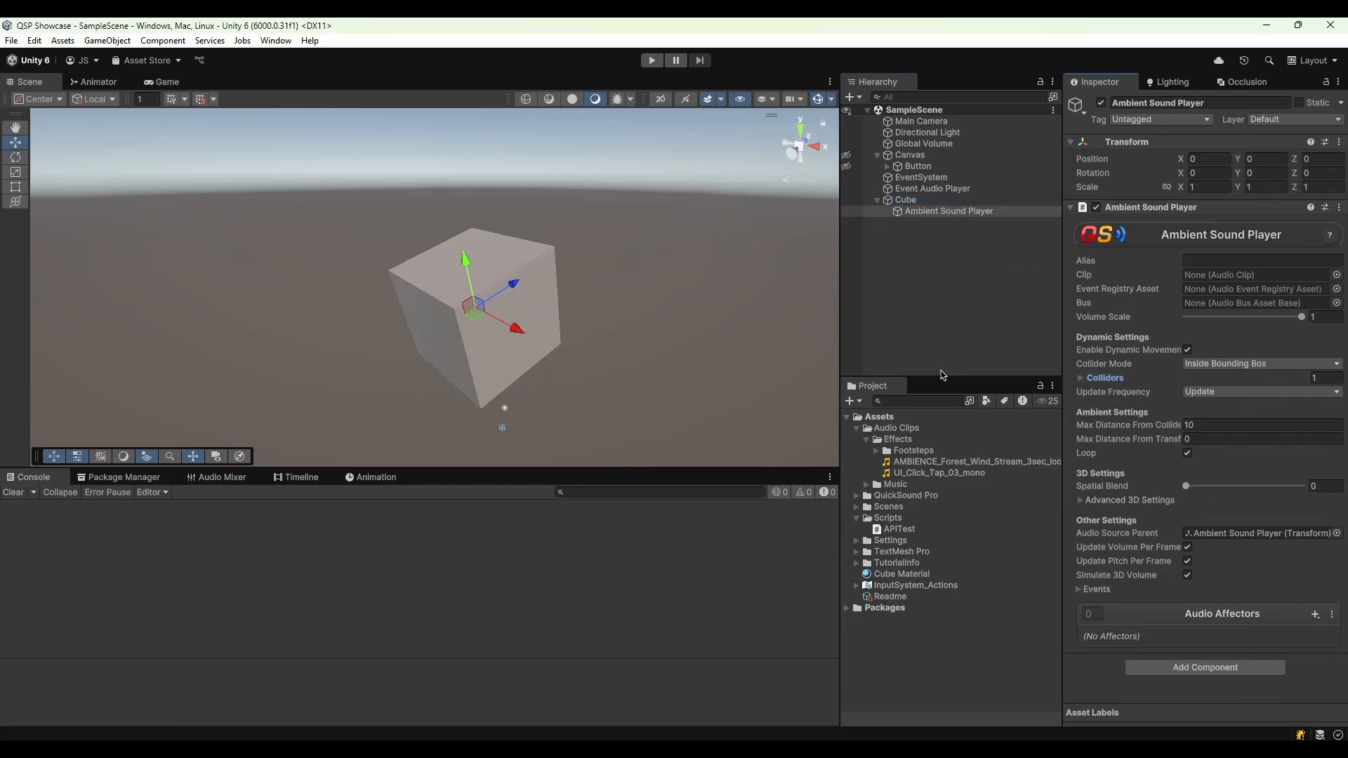
Assign the Generic Events registry asset and the AMBIENCE_Forest_Wind_Stream clip to the bounding-box Ambient Sound Player
click(1337, 290)
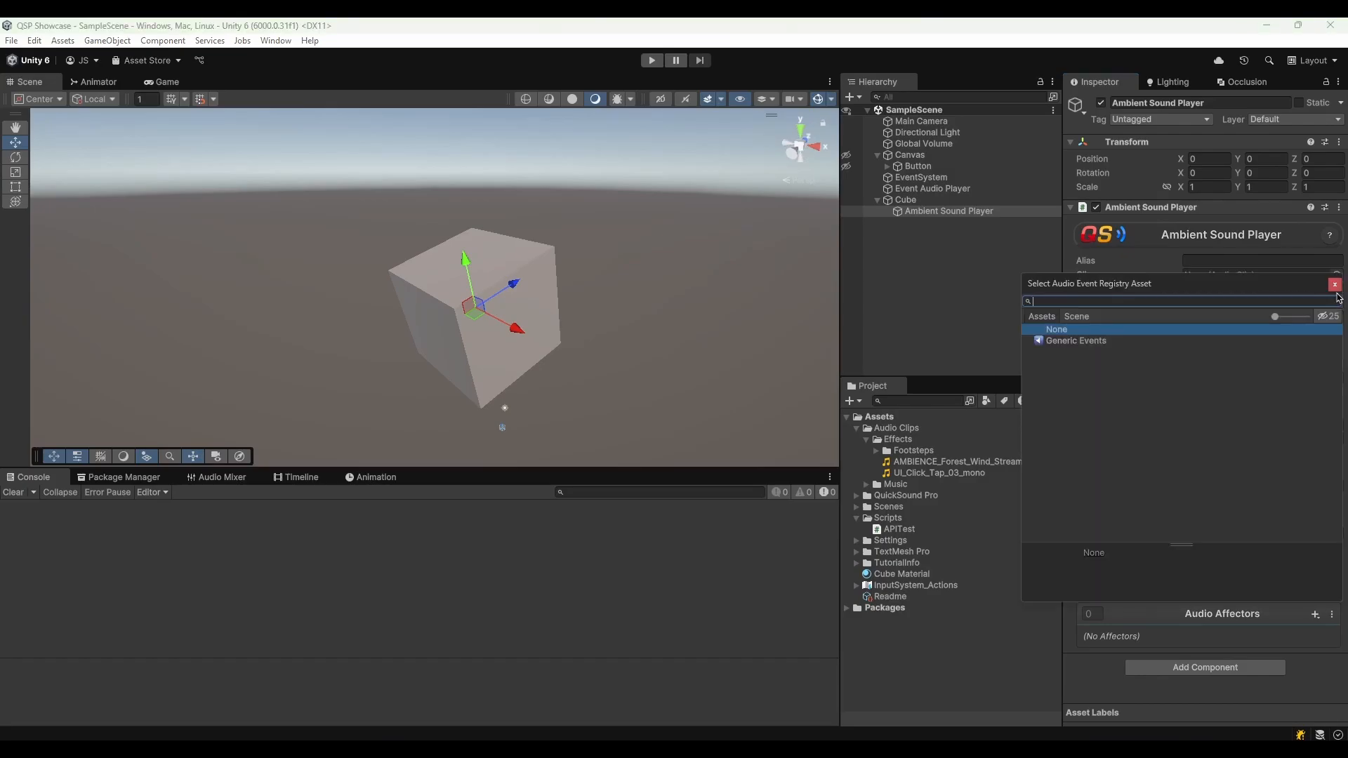
double_click(1094, 342)
drag(973, 463, 1271, 282)
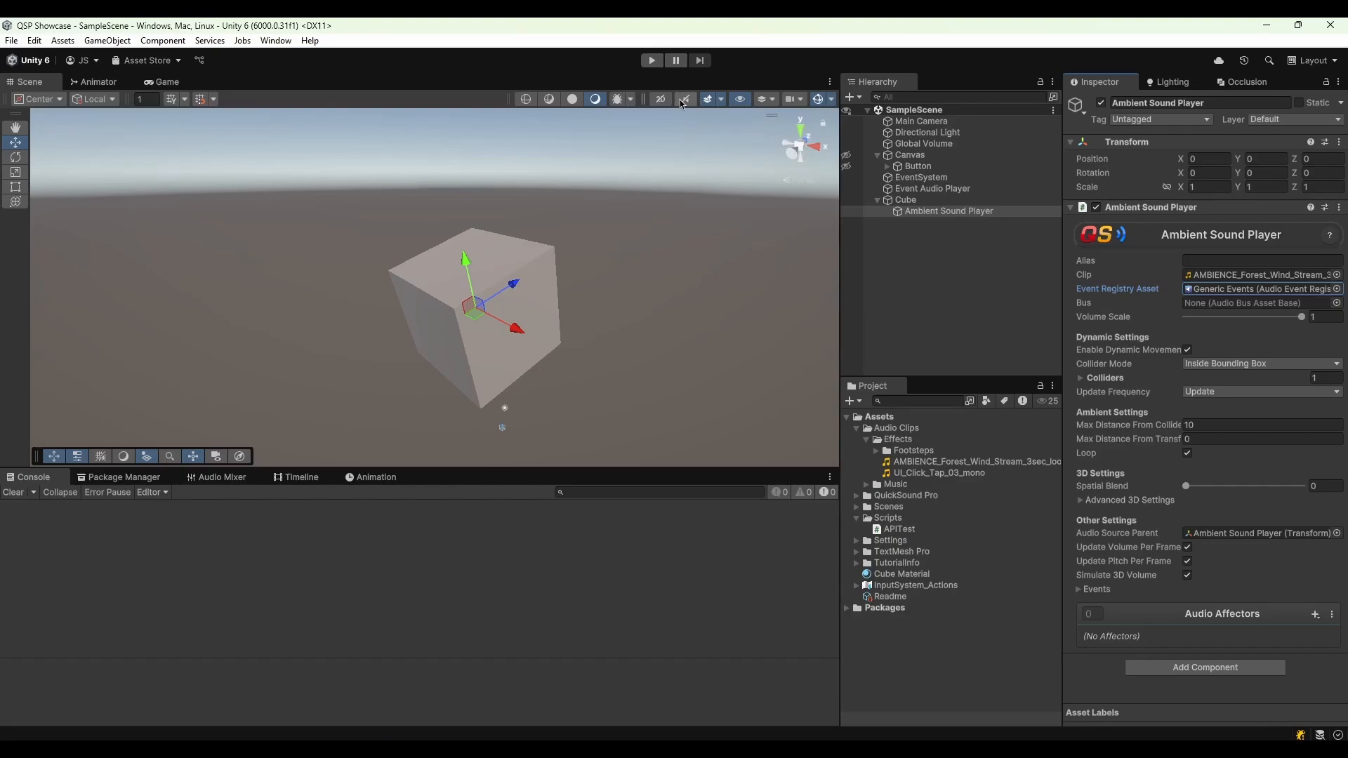
Run the scene and reposition the Main Camera near the Cube to test the area-based ambient sound
click(652, 67)
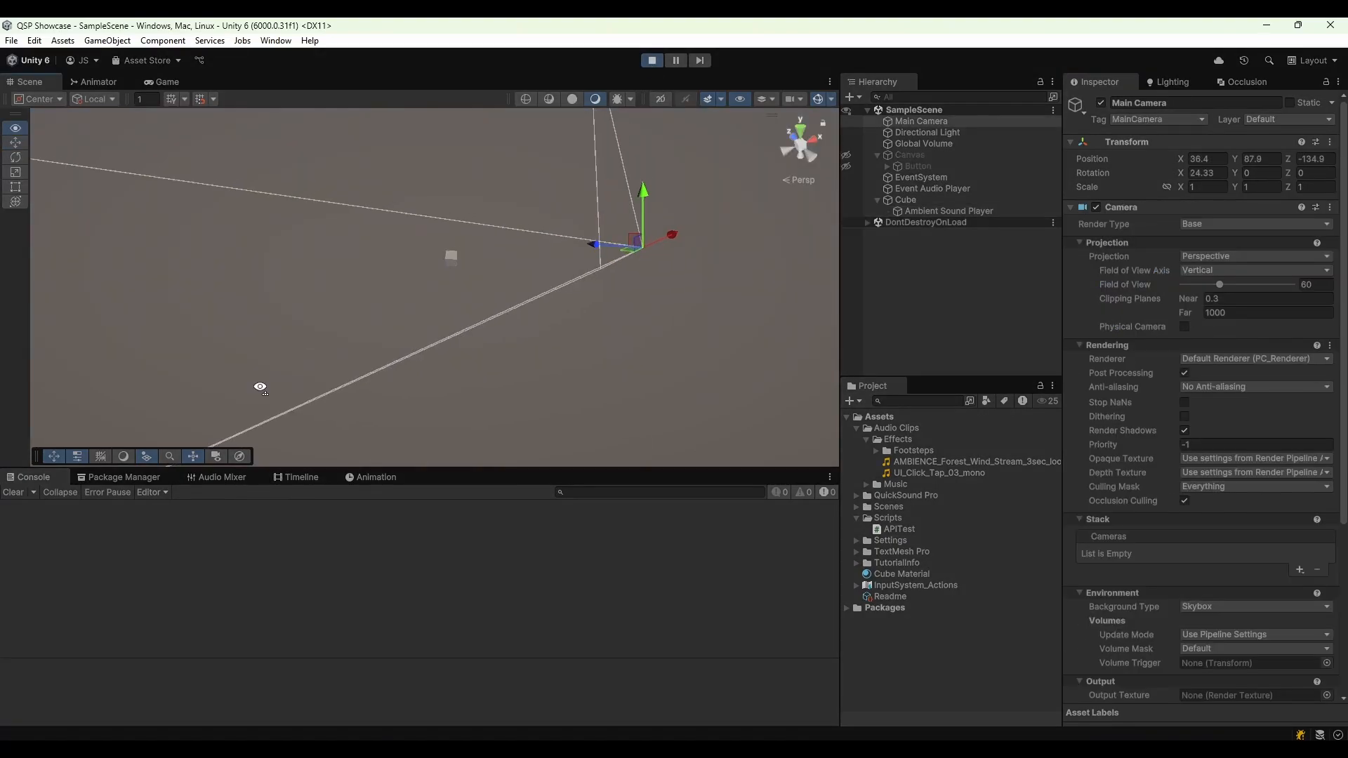
right_drag(259, 386, 109, 252)
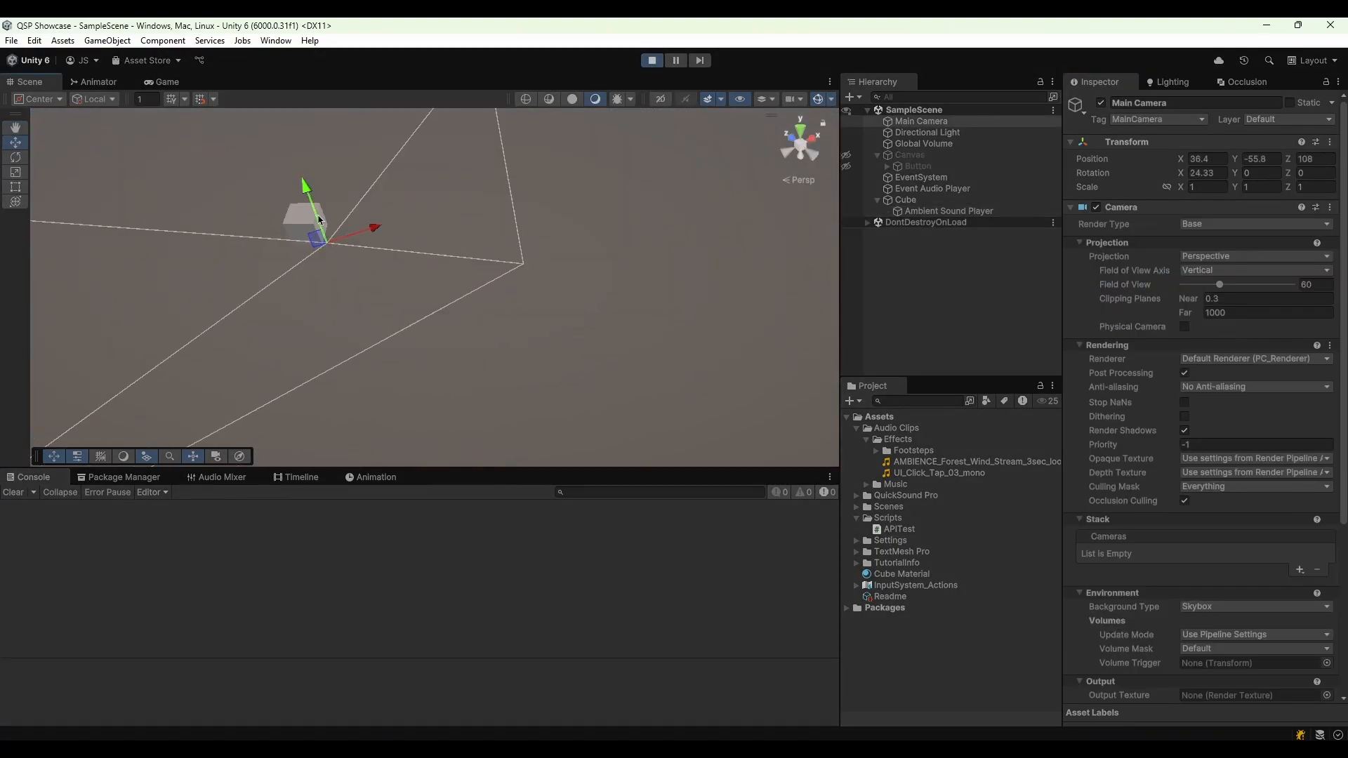
drag(318, 219, 309, 226)
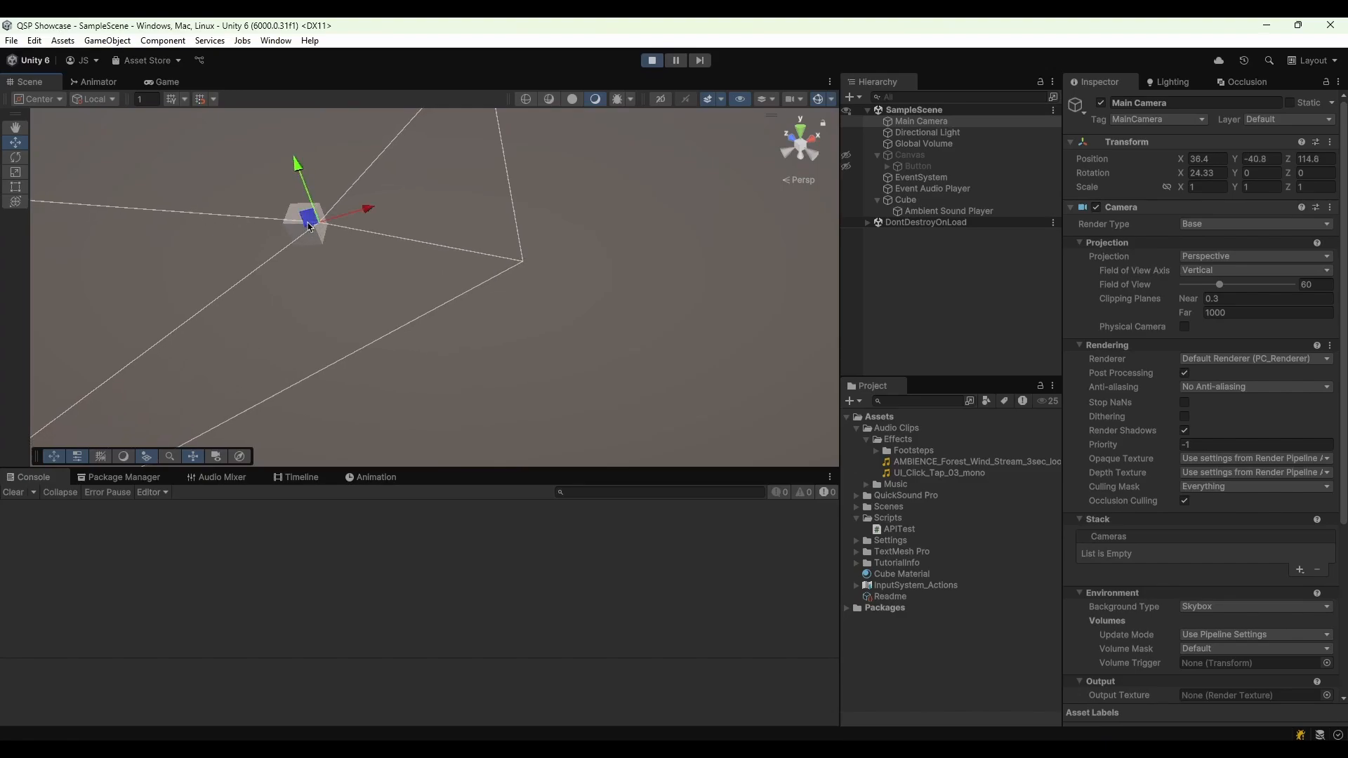
key(w)
right_drag(330, 228, 405, 228)
drag(277, 249, 640, 175)
right_drag(553, 201, 532, 153)
scroll(561, 224, down, 2)
drag(583, 264, 300, 319)
right_drag(267, 345, 371, 342)
key(w)
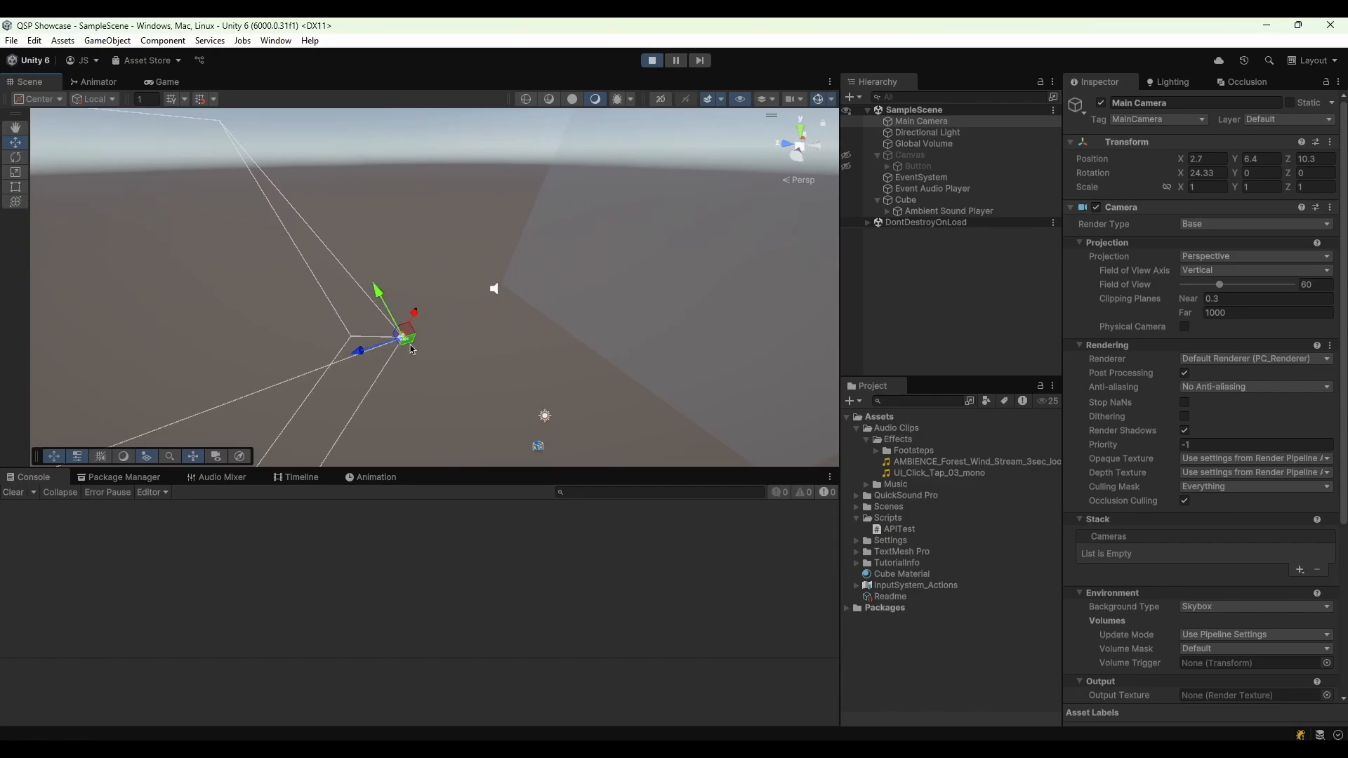
Move the Main Camera toward the Cube's volume and back out to check how the ambient sound follows it
drag(413, 345, 688, 267)
right_drag(618, 330, 236, 366)
key(s)
drag(429, 338, 314, 330)
right_drag(314, 330, 361, 327)
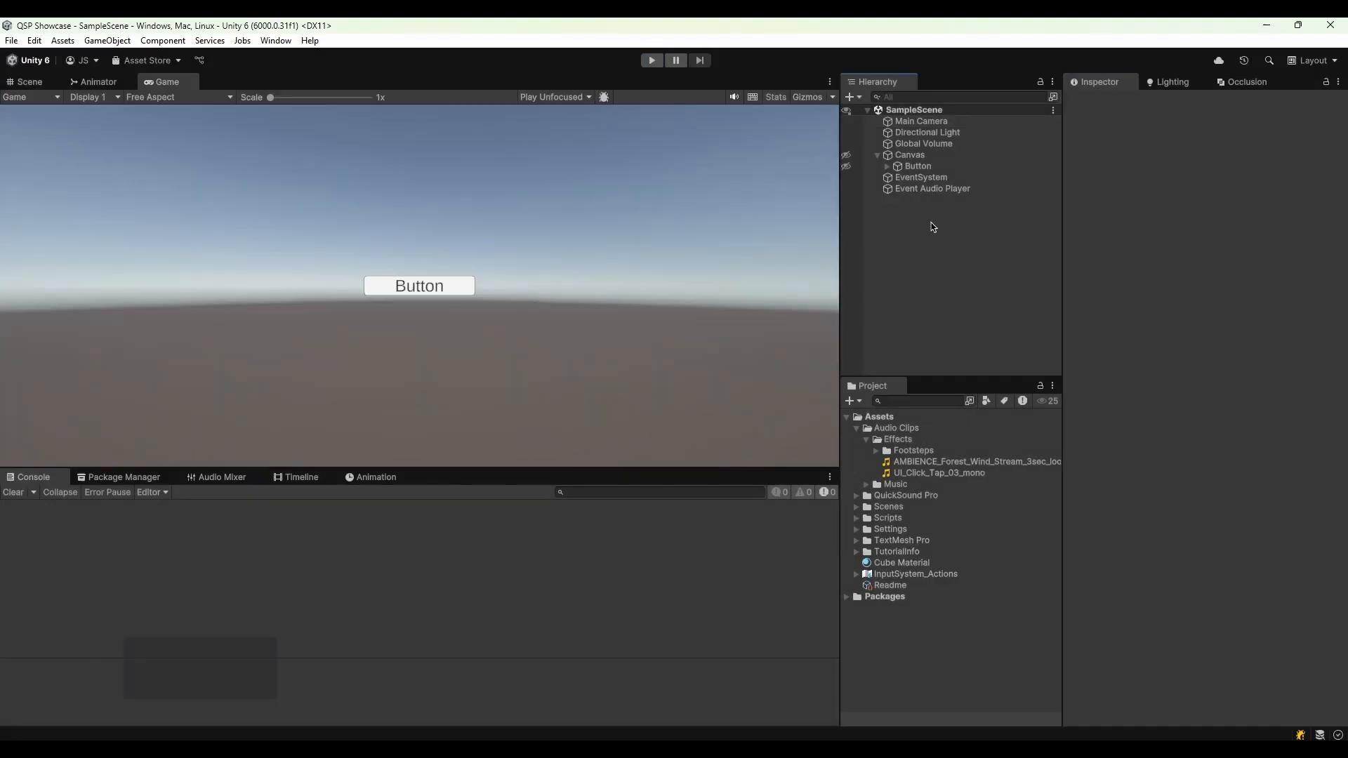
Create a 2D QuickSound Pro Track Player in the scene and assign the Generic Events registry asset to it
right_click(931, 222)
mouse_move(1012, 460)
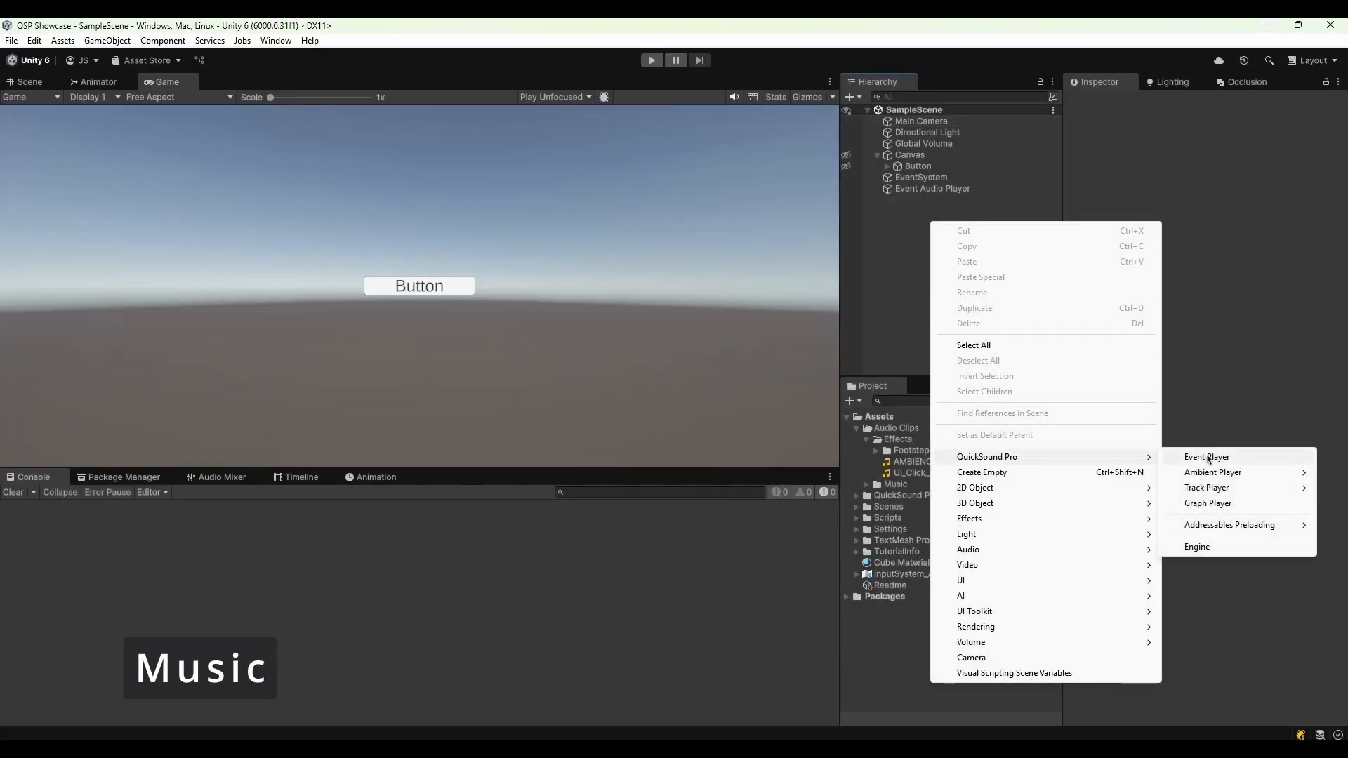
mouse_move(1272, 489)
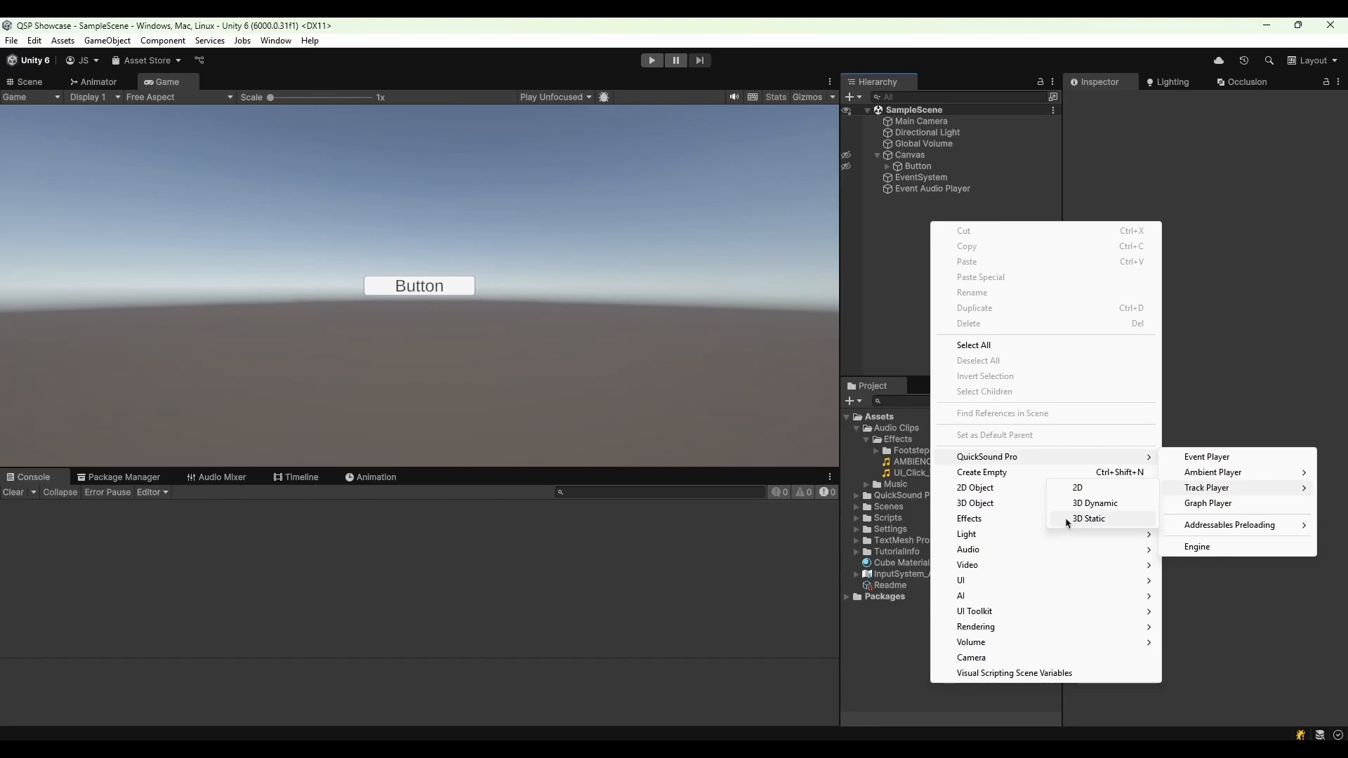
click(1076, 488)
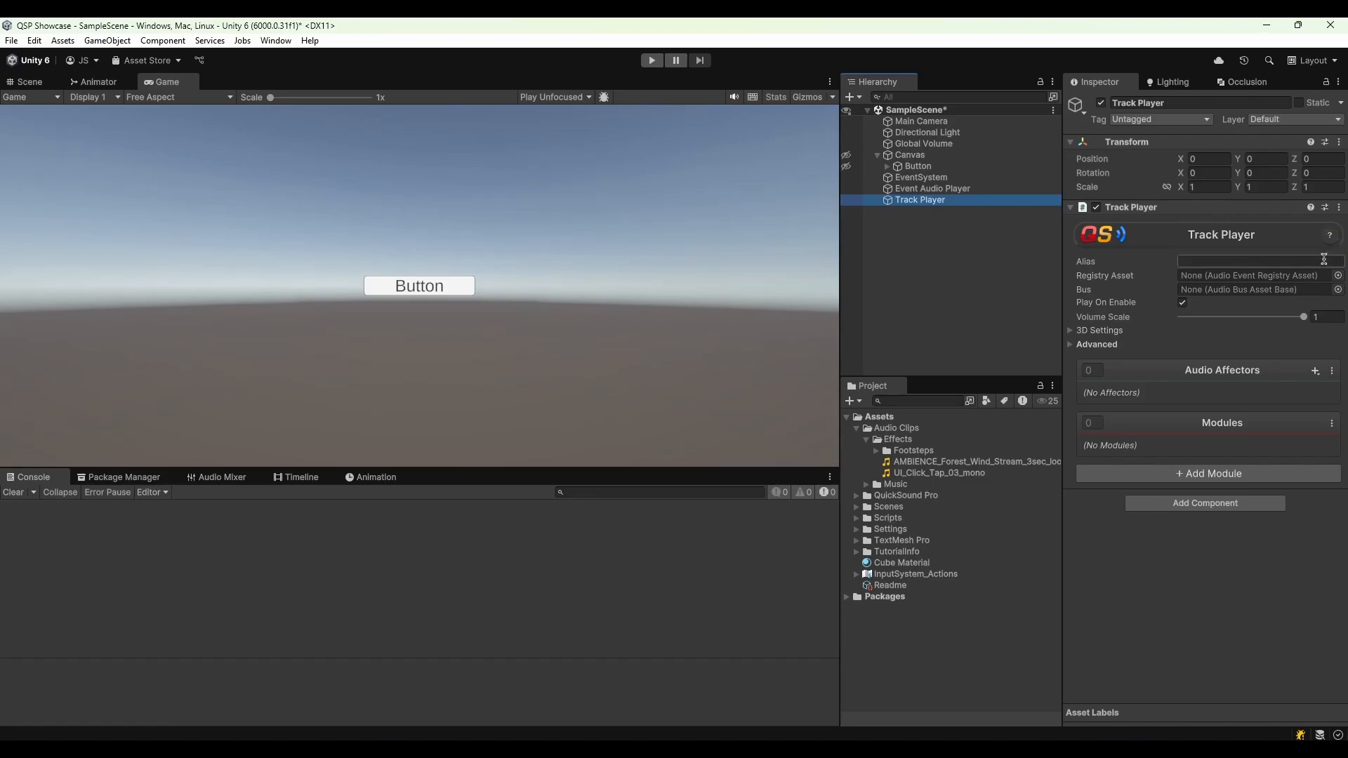
click(1336, 276)
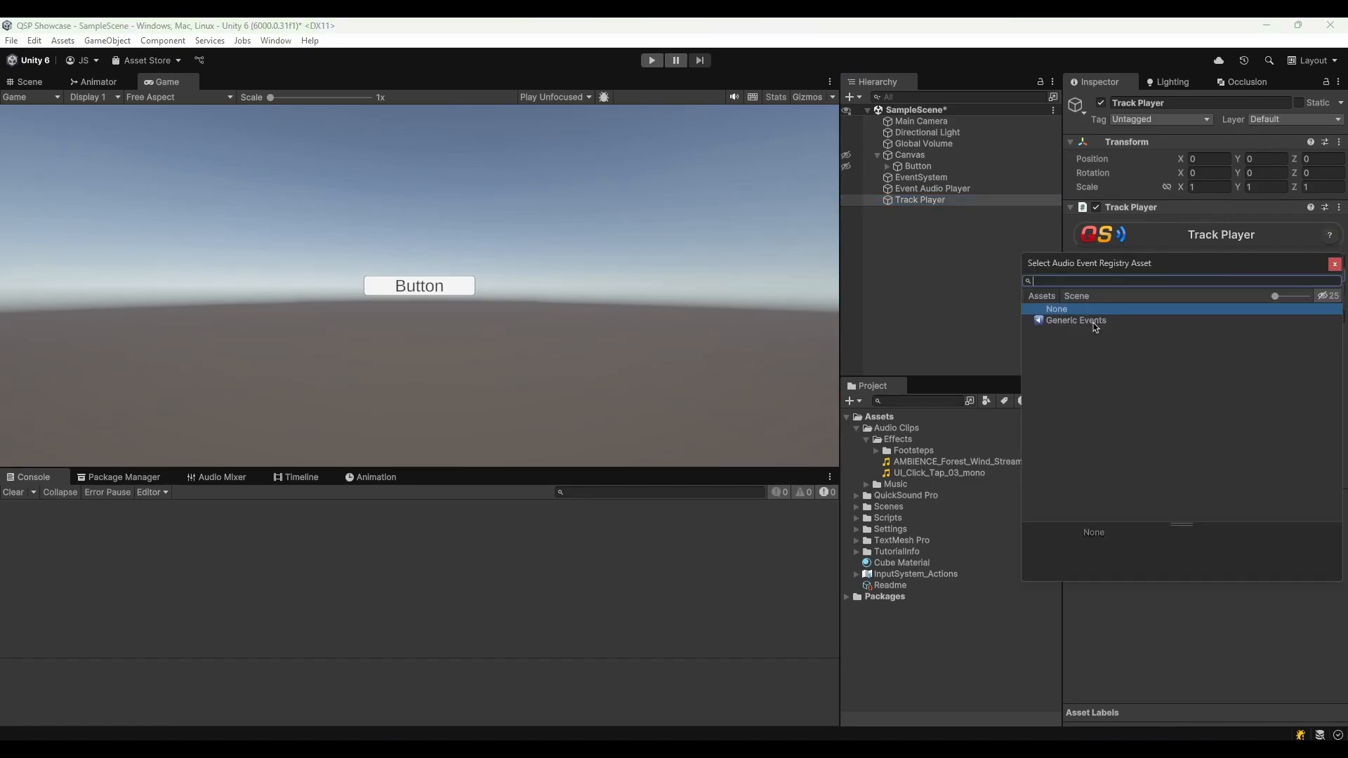
double_click(1095, 322)
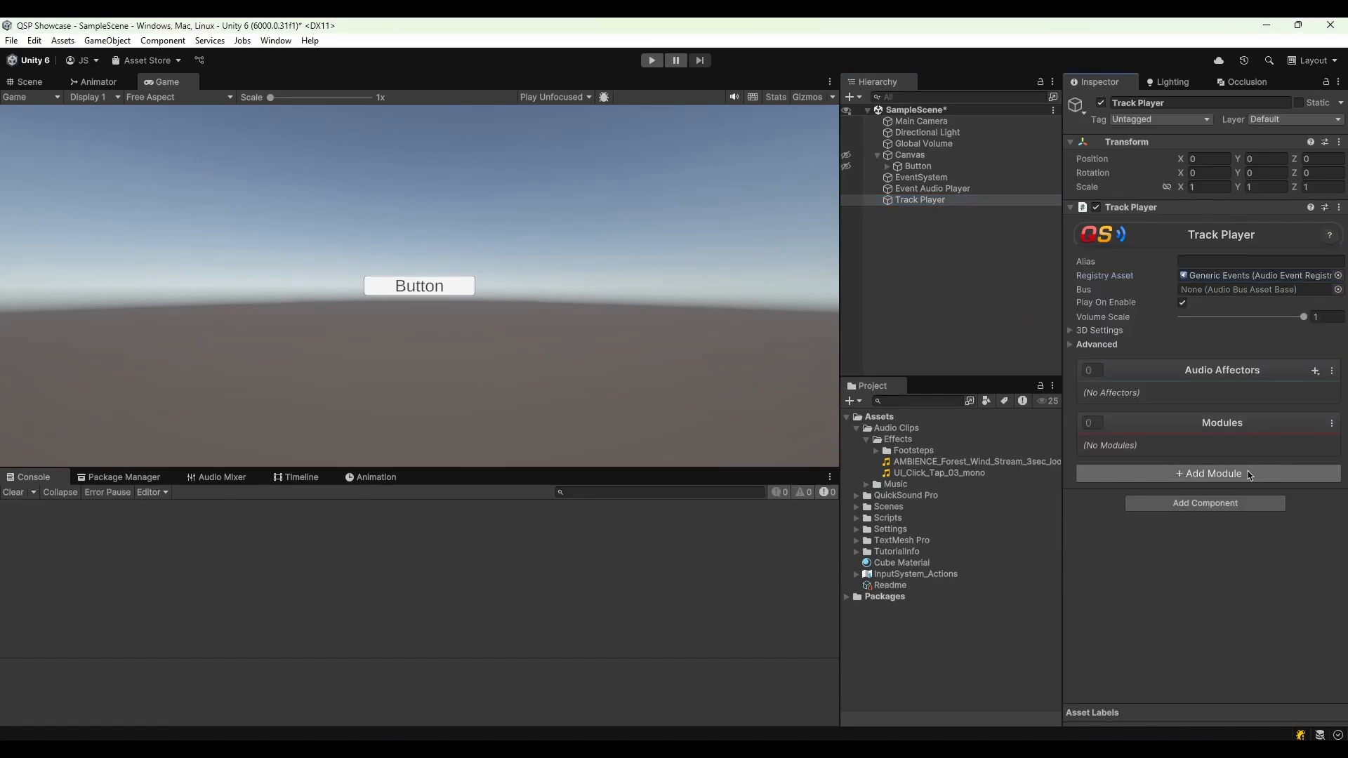
Add a Single Clip module to the Track Player, turn off Addressable, and assign the Funk - 60 sec clip
click(1138, 477)
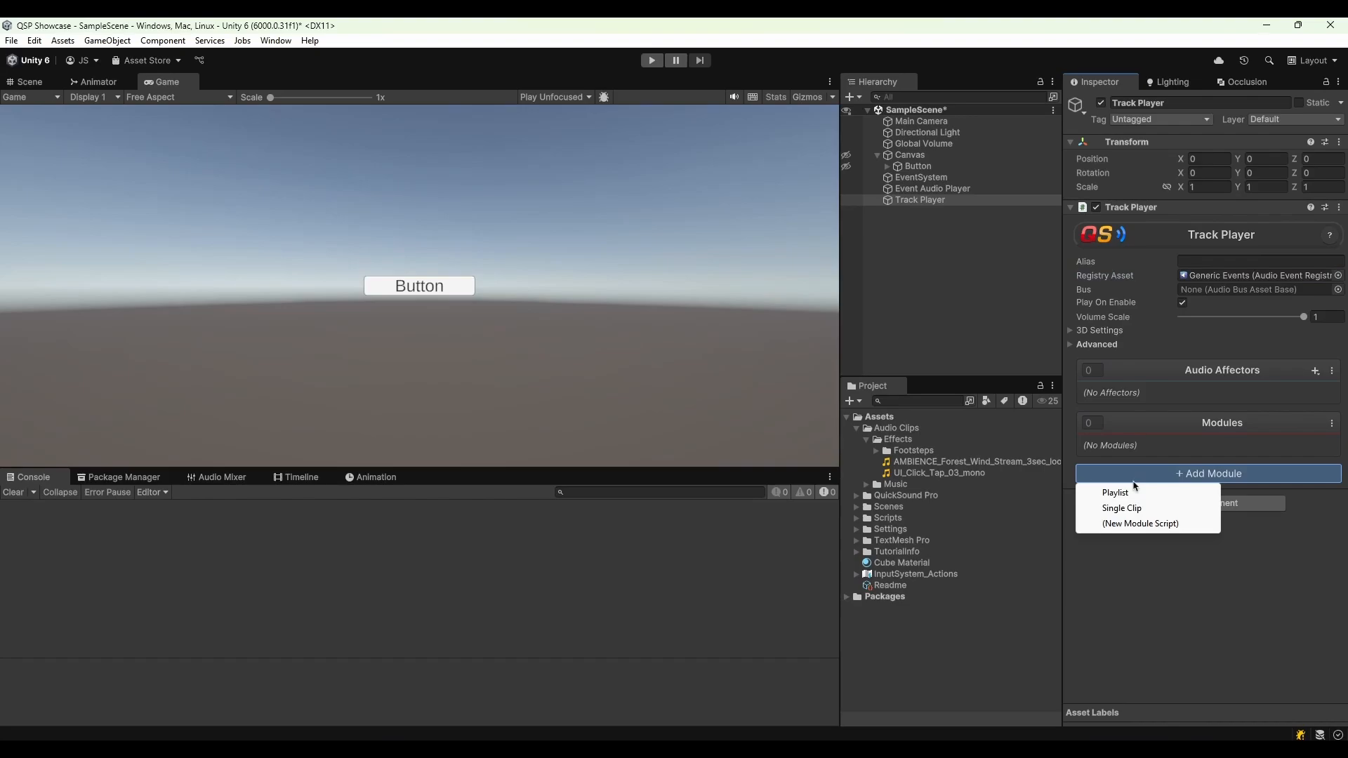
click(1121, 508)
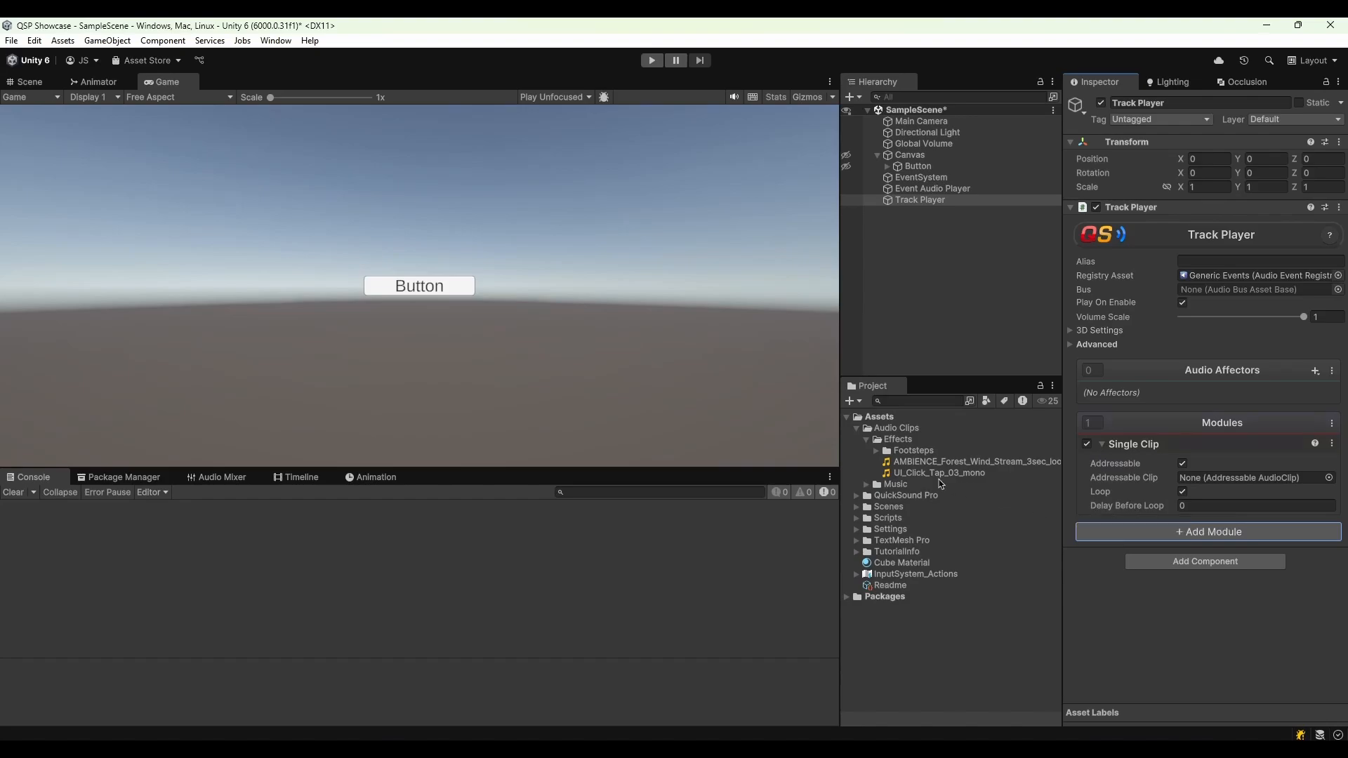
click(868, 441)
click(869, 452)
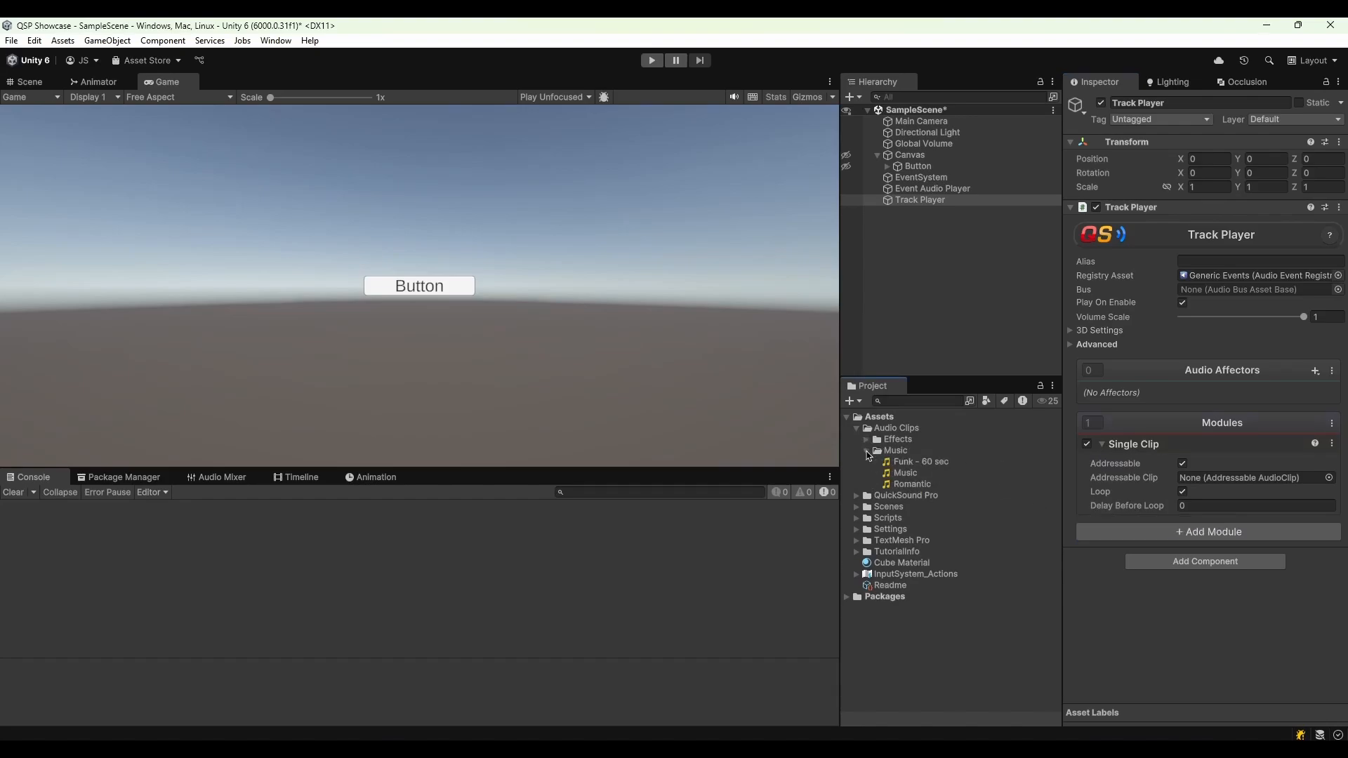
click(1182, 463)
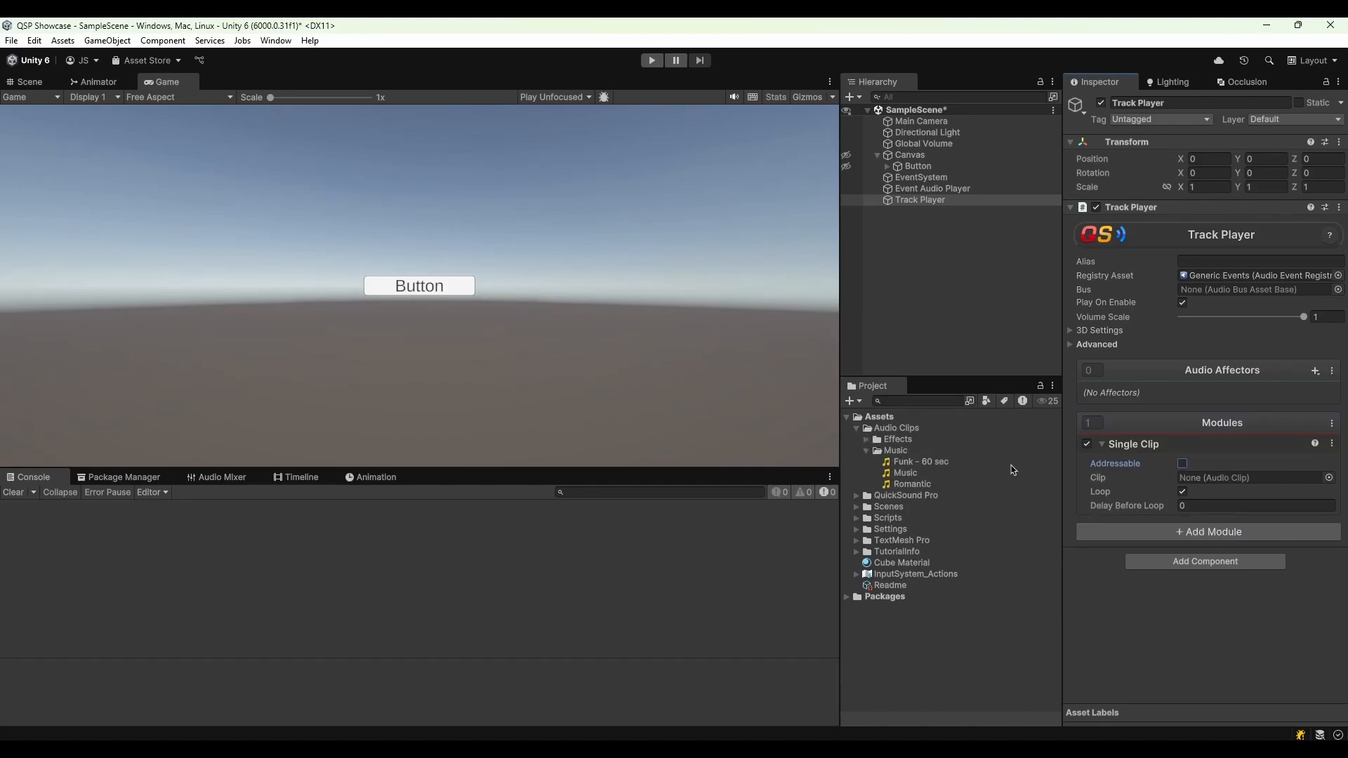
drag(929, 466, 1229, 483)
Test the music by running the scene, toggling the Track Player component off and on, stopping playback with its media controls, and exiting play mode
click(651, 61)
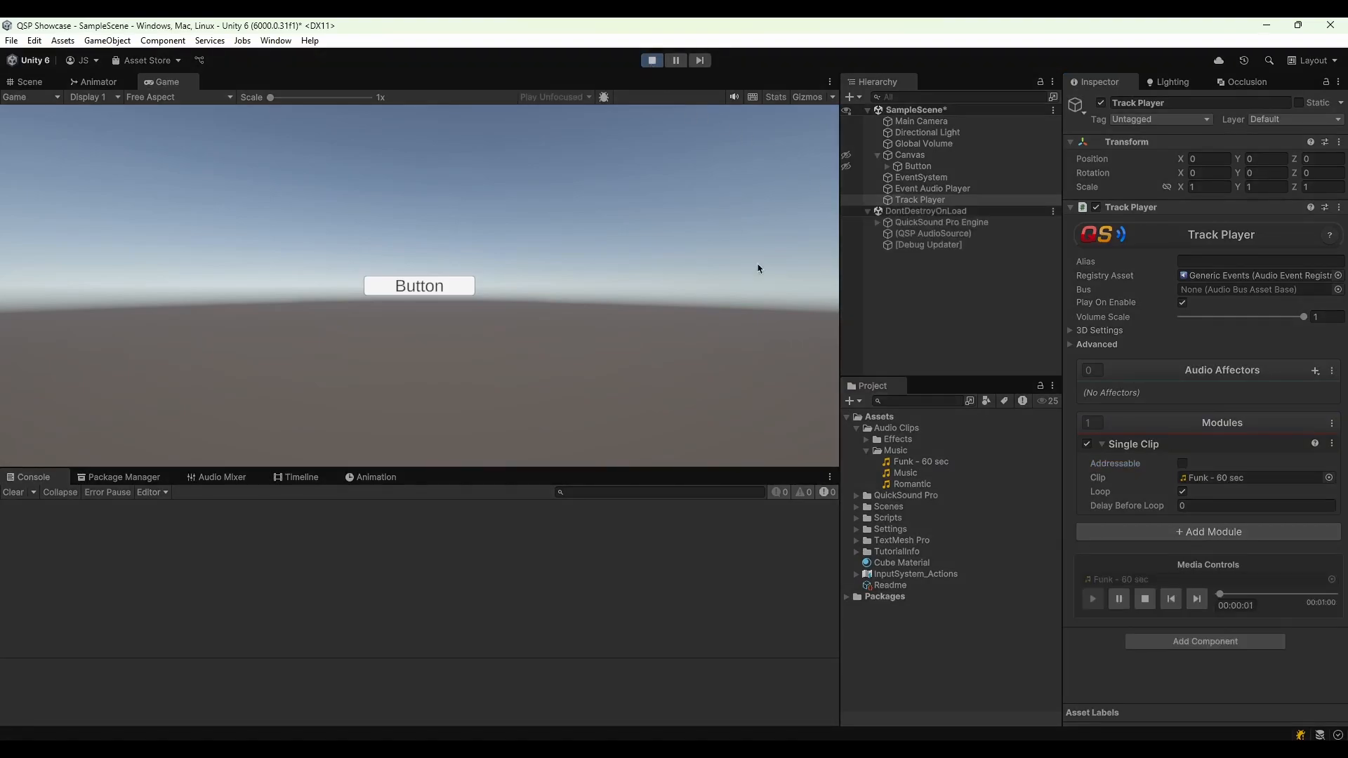
click(1096, 208)
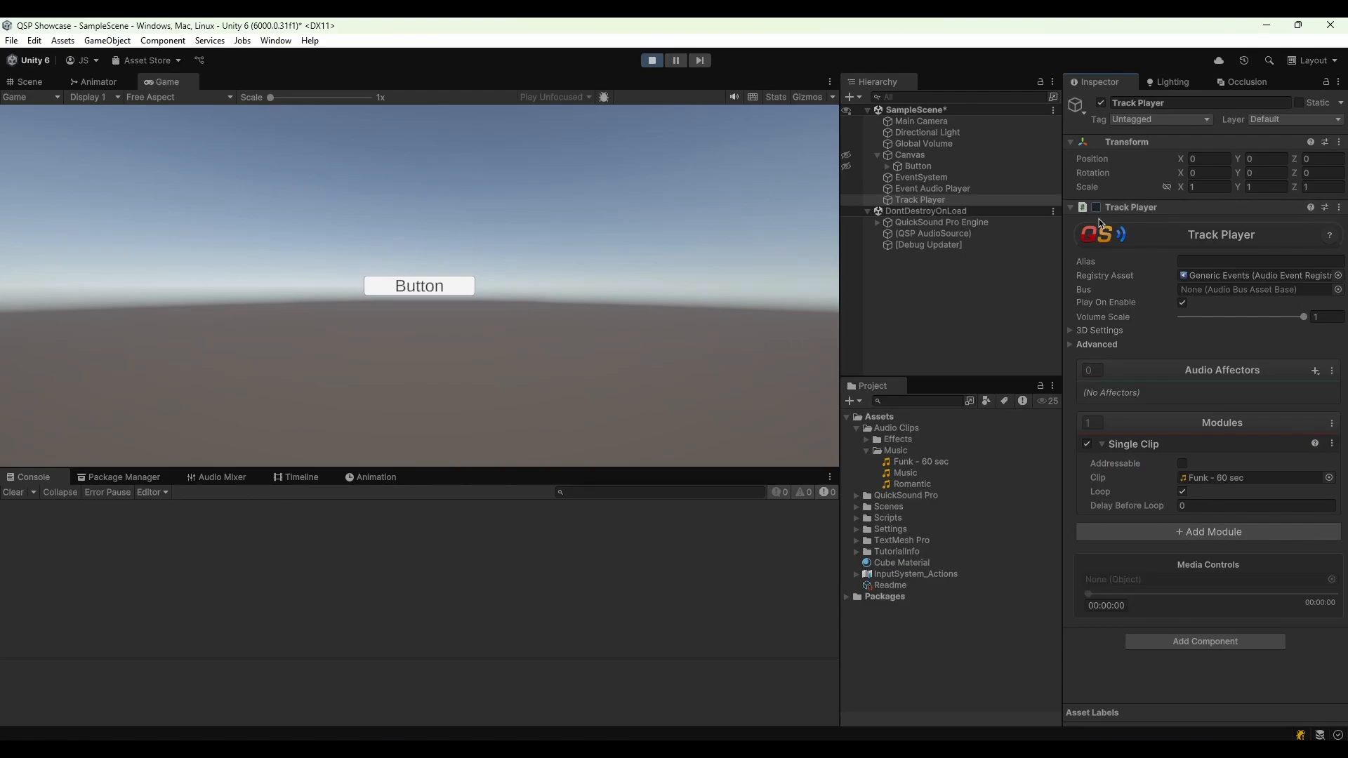
click(1096, 209)
click(1096, 209)
click(1097, 209)
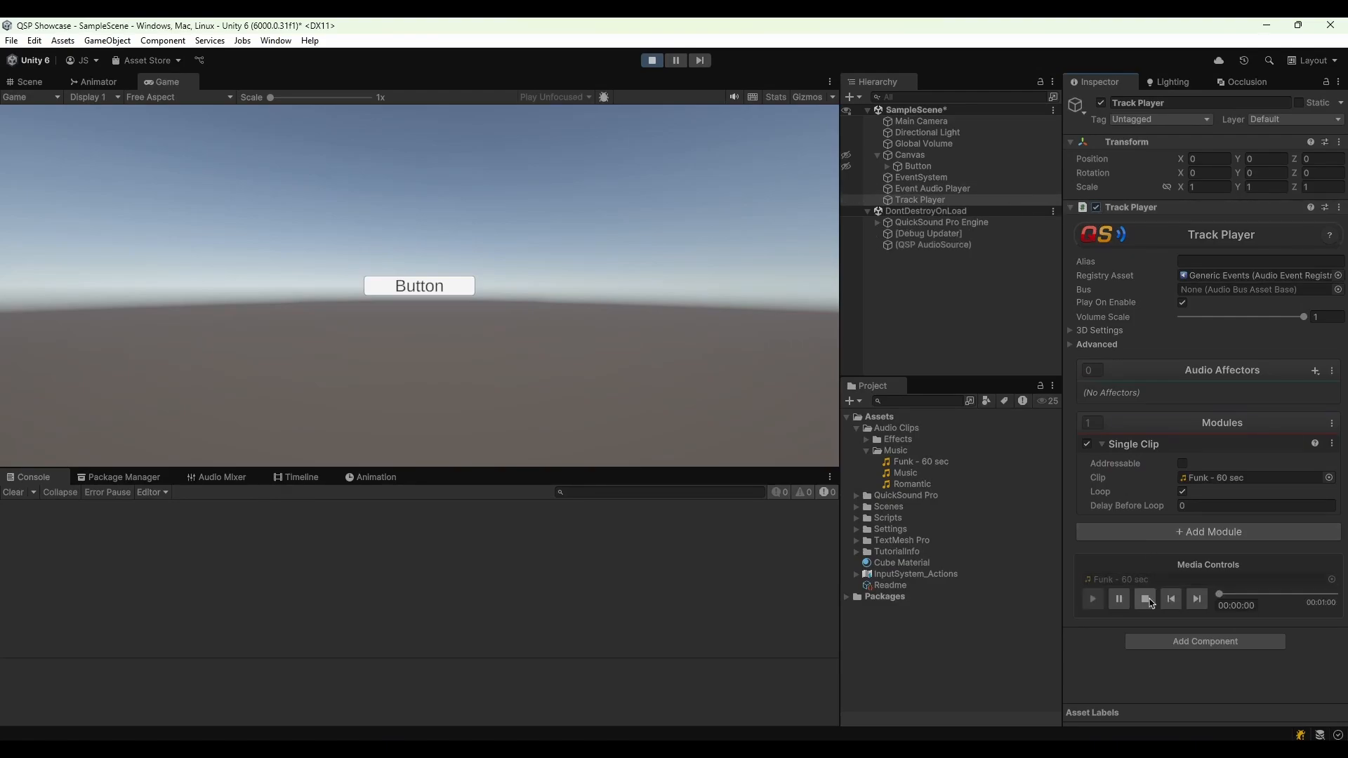
click(1150, 603)
click(652, 62)
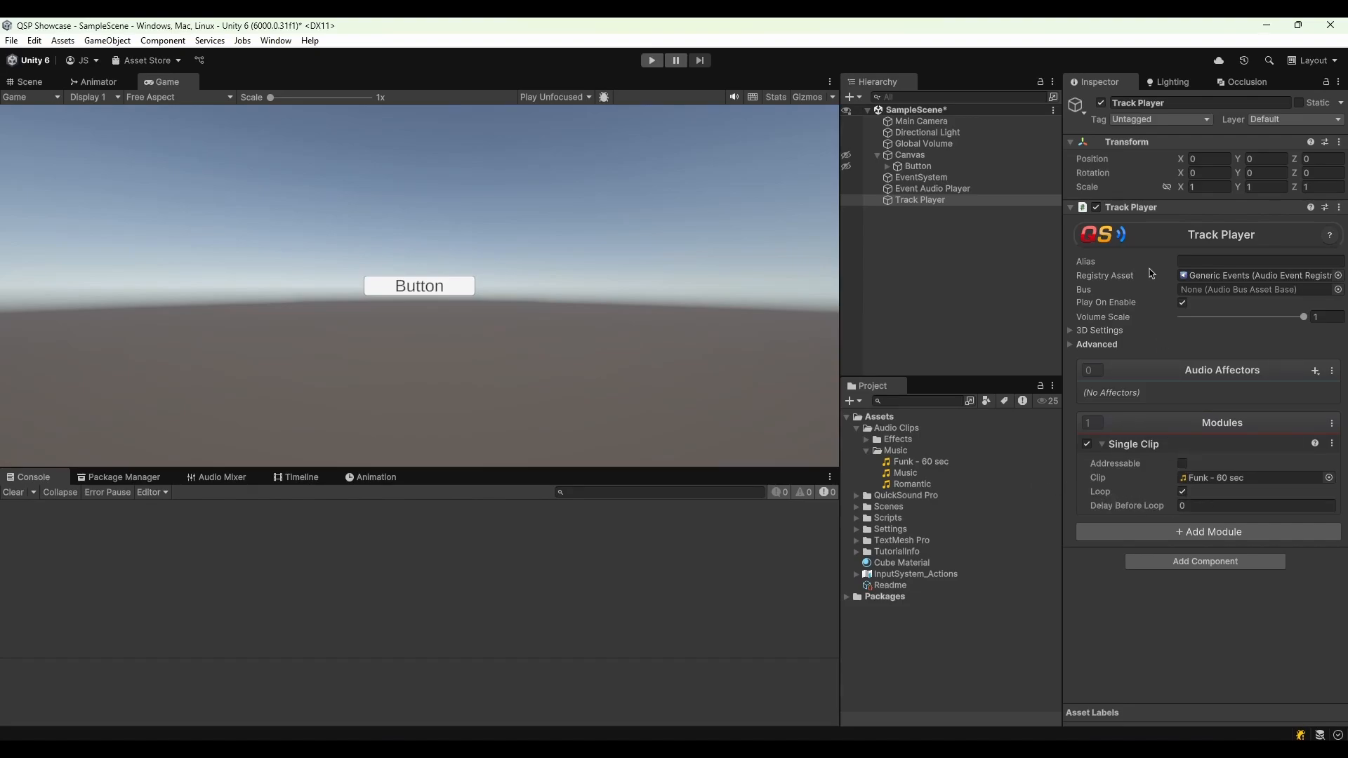
Add a Fade Out Volume [Stop Handler] audio affector to the Track Player
click(1315, 371)
mouse_move(1260, 437)
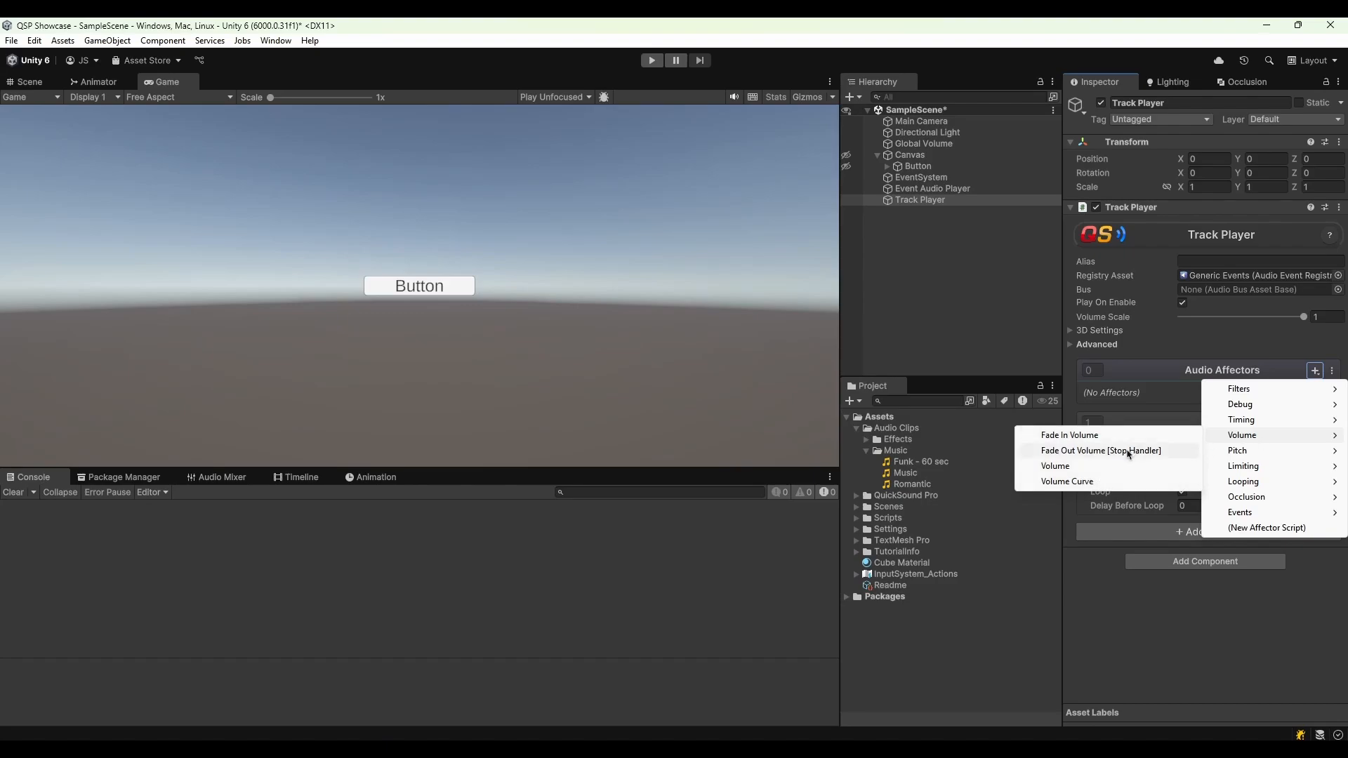
click(1128, 450)
Test the fade-out in play mode by disabling and re-enabling the Track Player component and deactivating its GameObject, and stop the scene
click(651, 60)
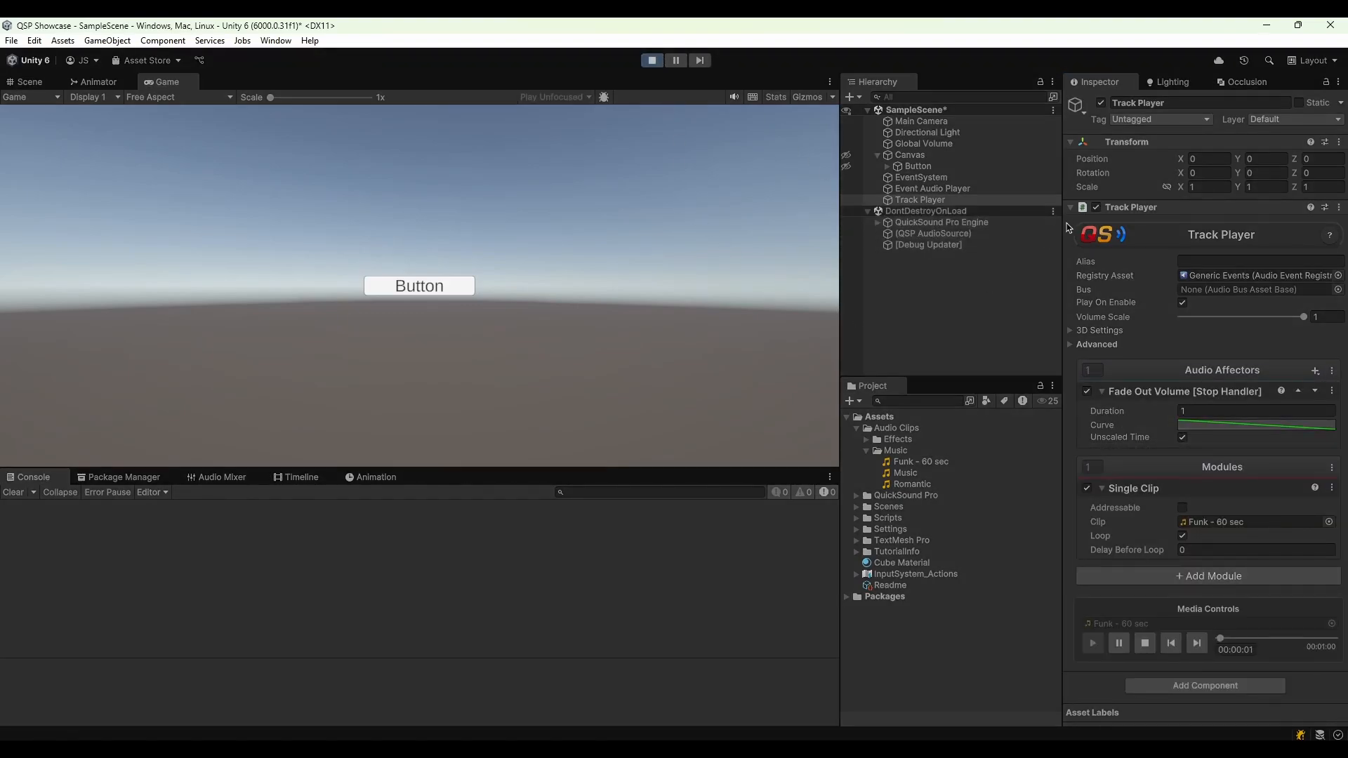
click(1096, 207)
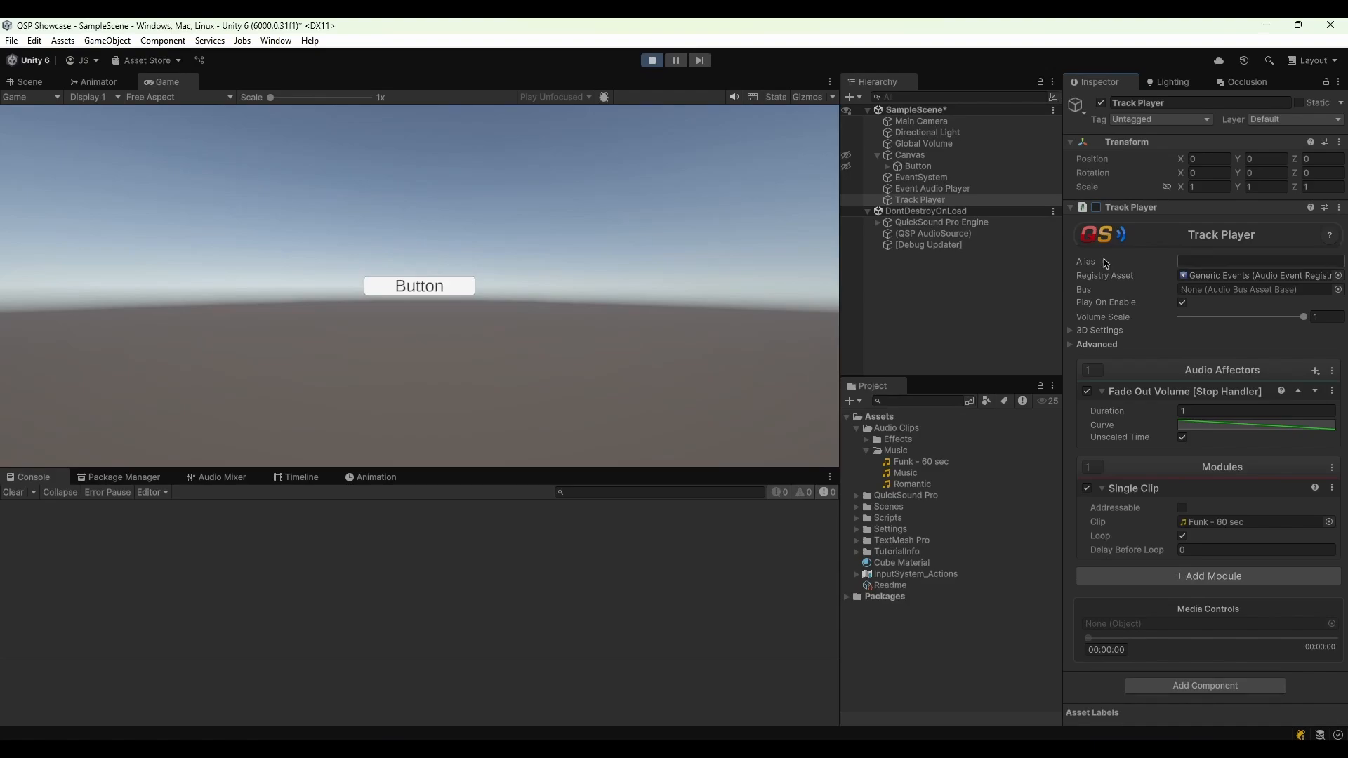
click(1096, 207)
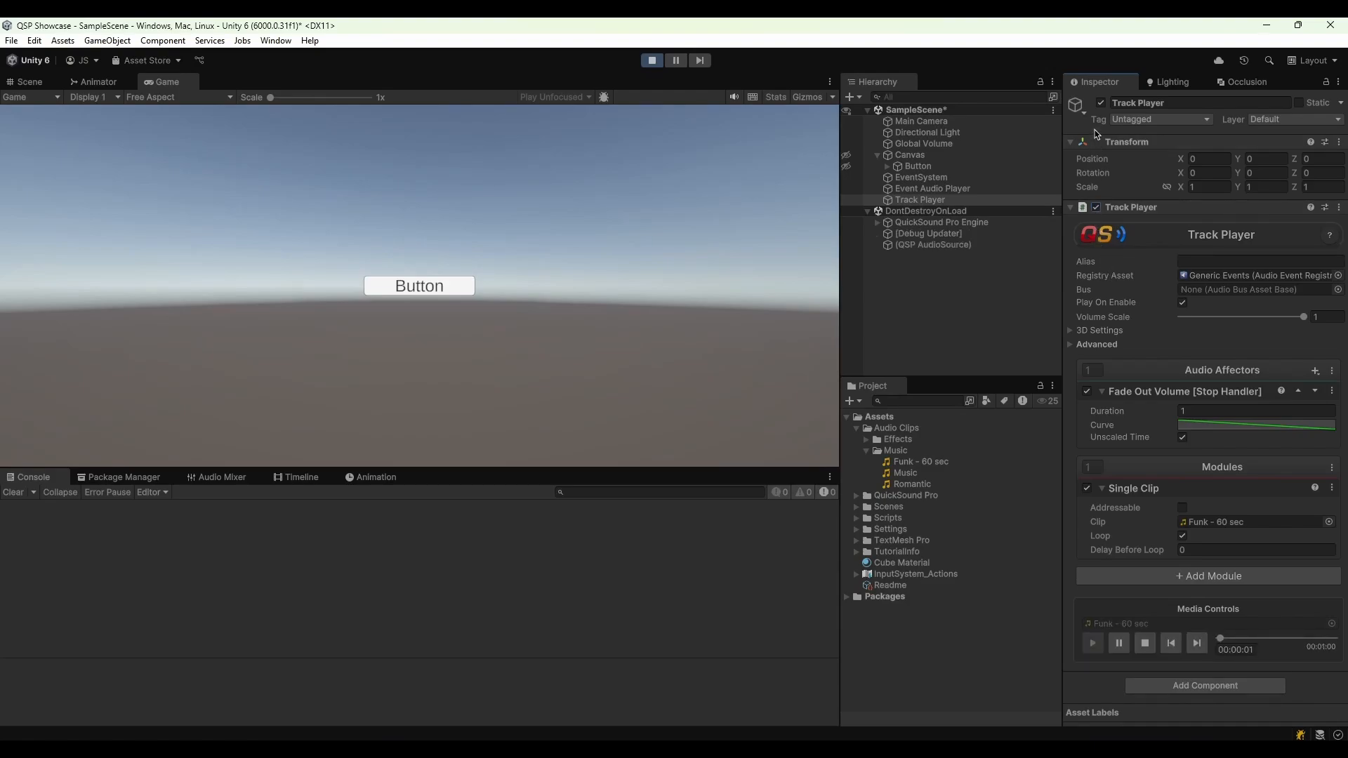
click(1101, 102)
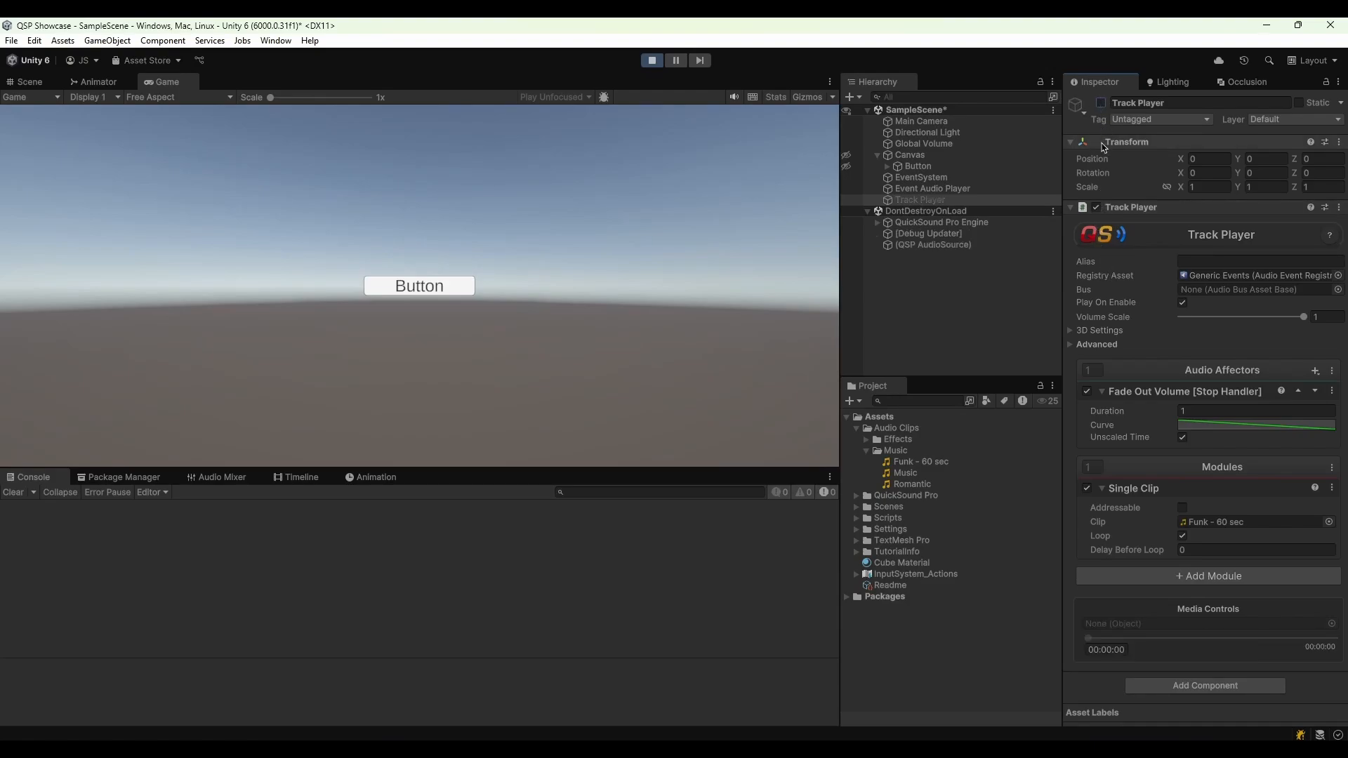
click(652, 60)
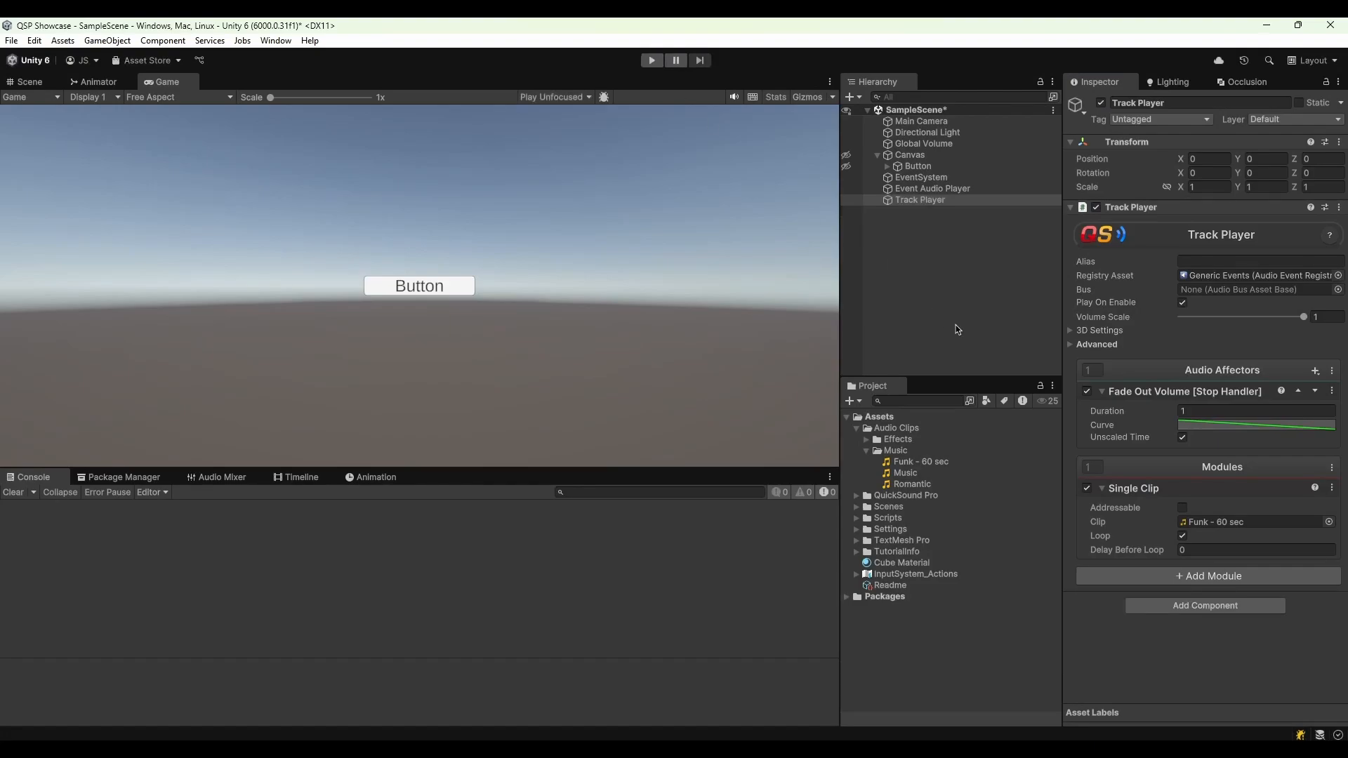
Delete the Single Clip module from the Track Player and add a Playlist module in its place
right_click(1171, 493)
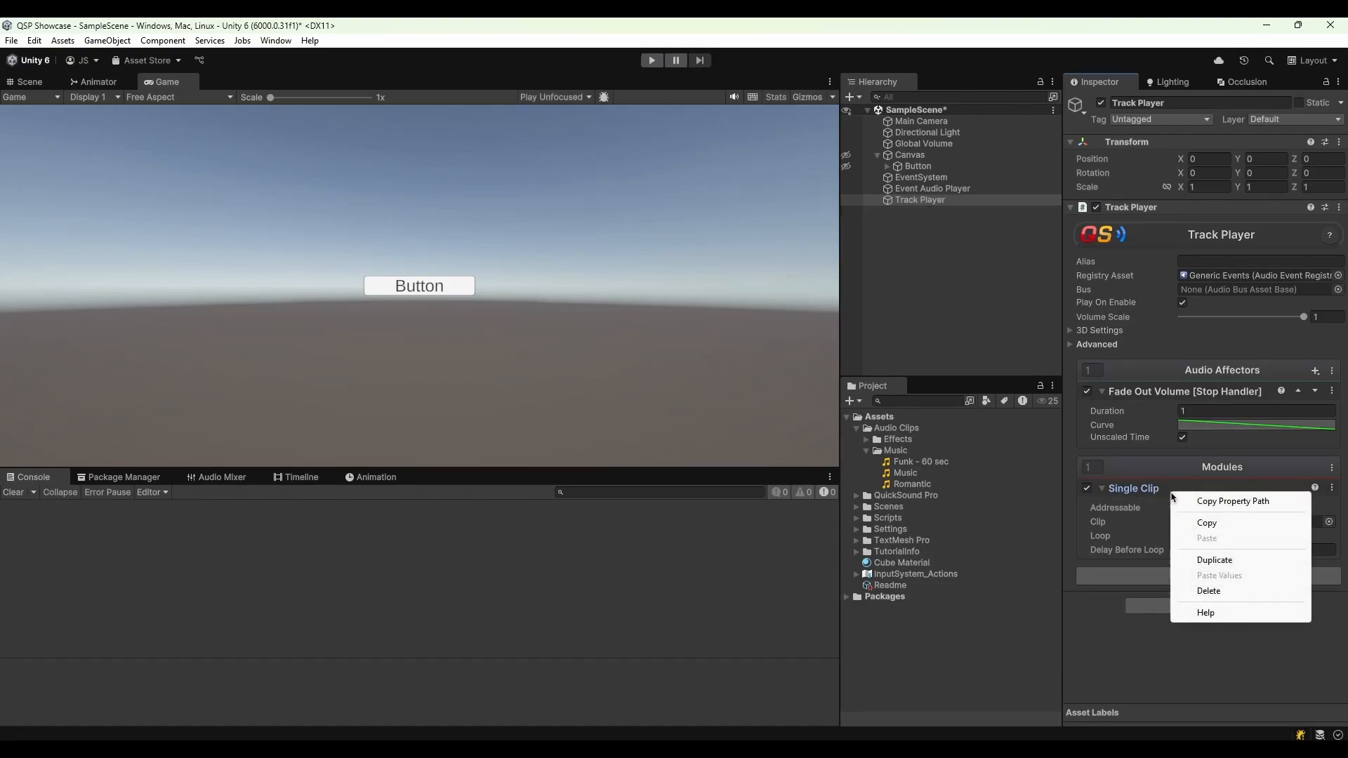
click(1209, 591)
click(1214, 523)
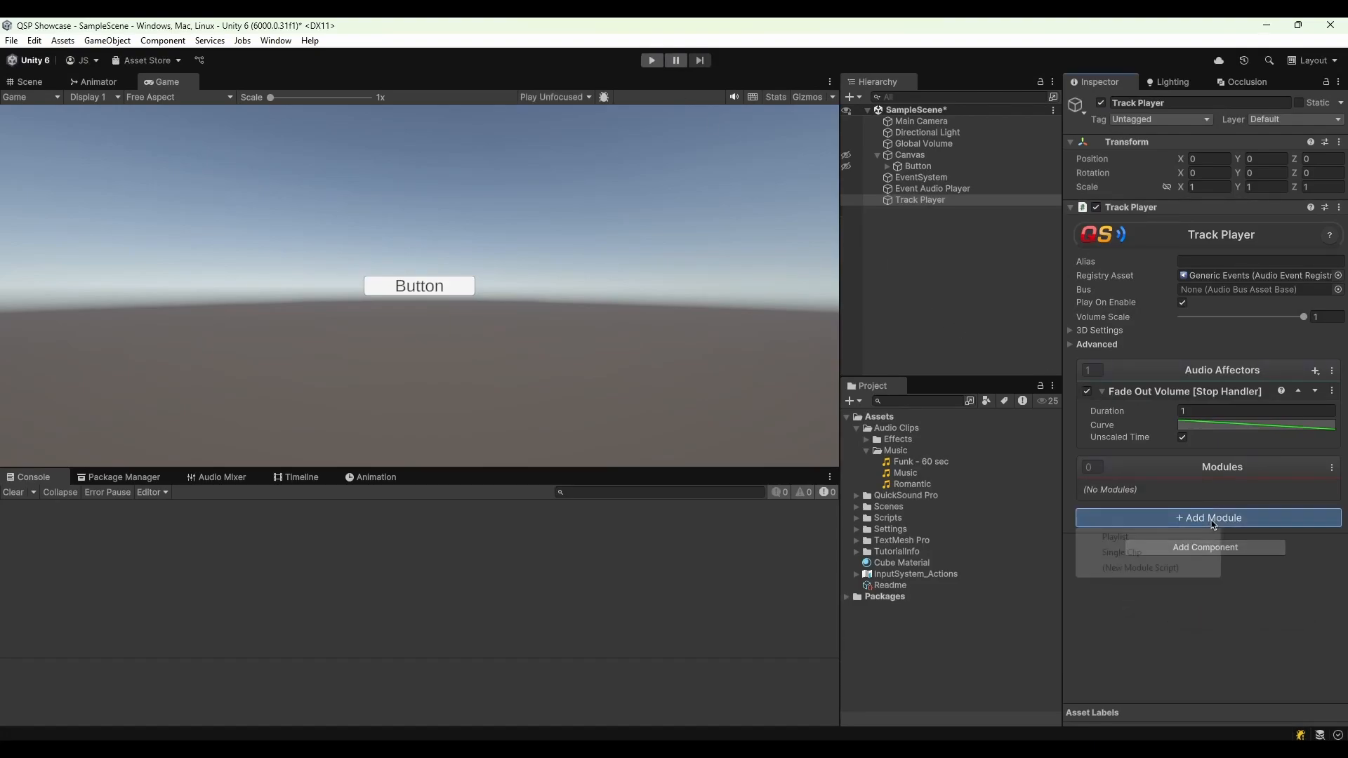
click(1156, 537)
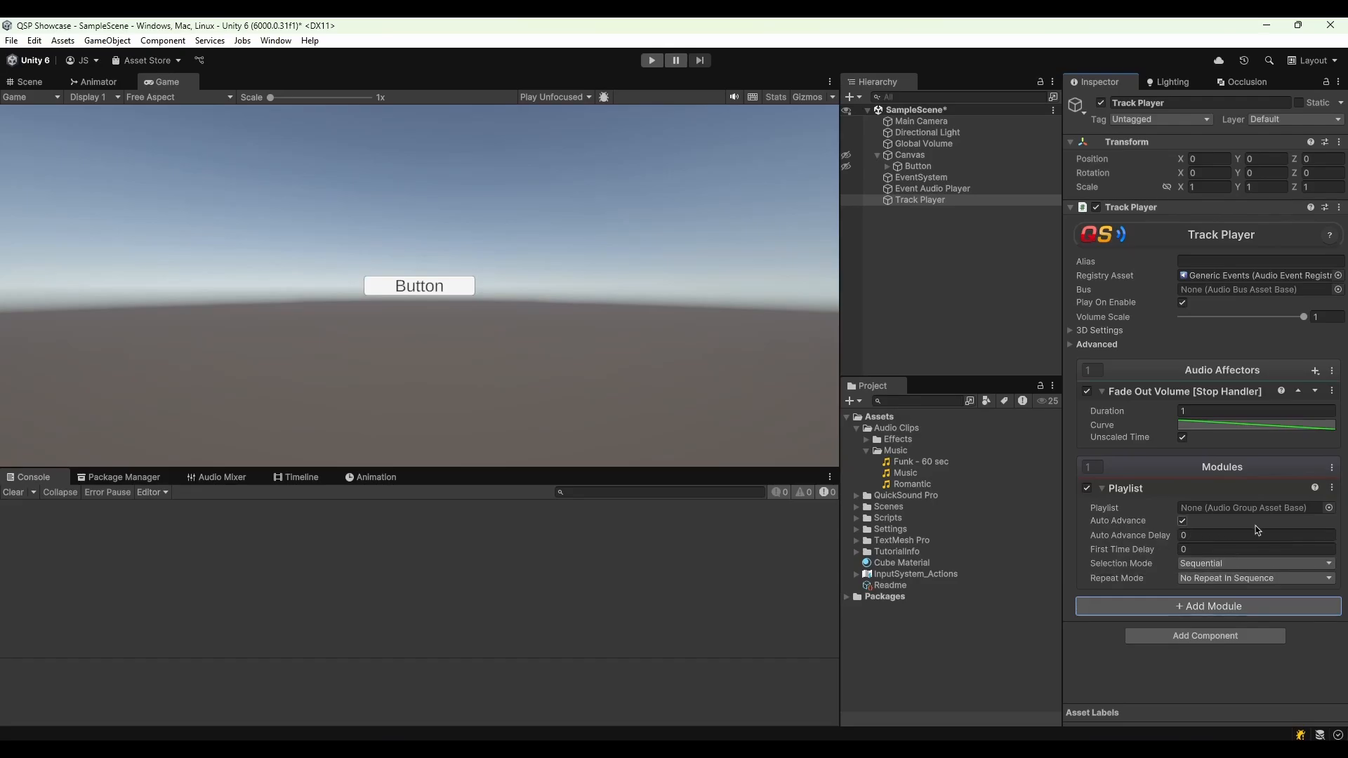
Create a non-addressable QuickSound Pro audio group named Music from the Funk - 60 sec, Music and Romantic clips
click(906, 464)
shift+click(914, 485)
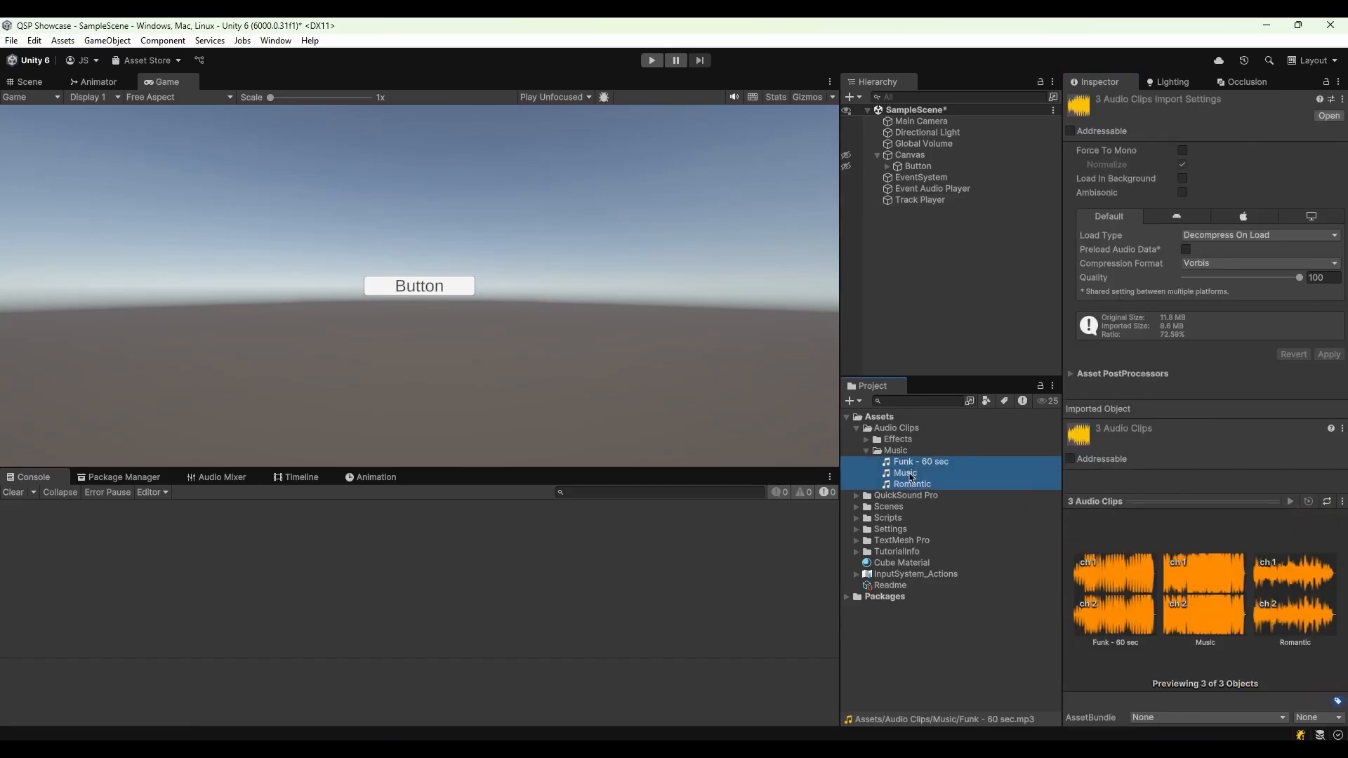
right_click(912, 477)
mouse_move(1001, 410)
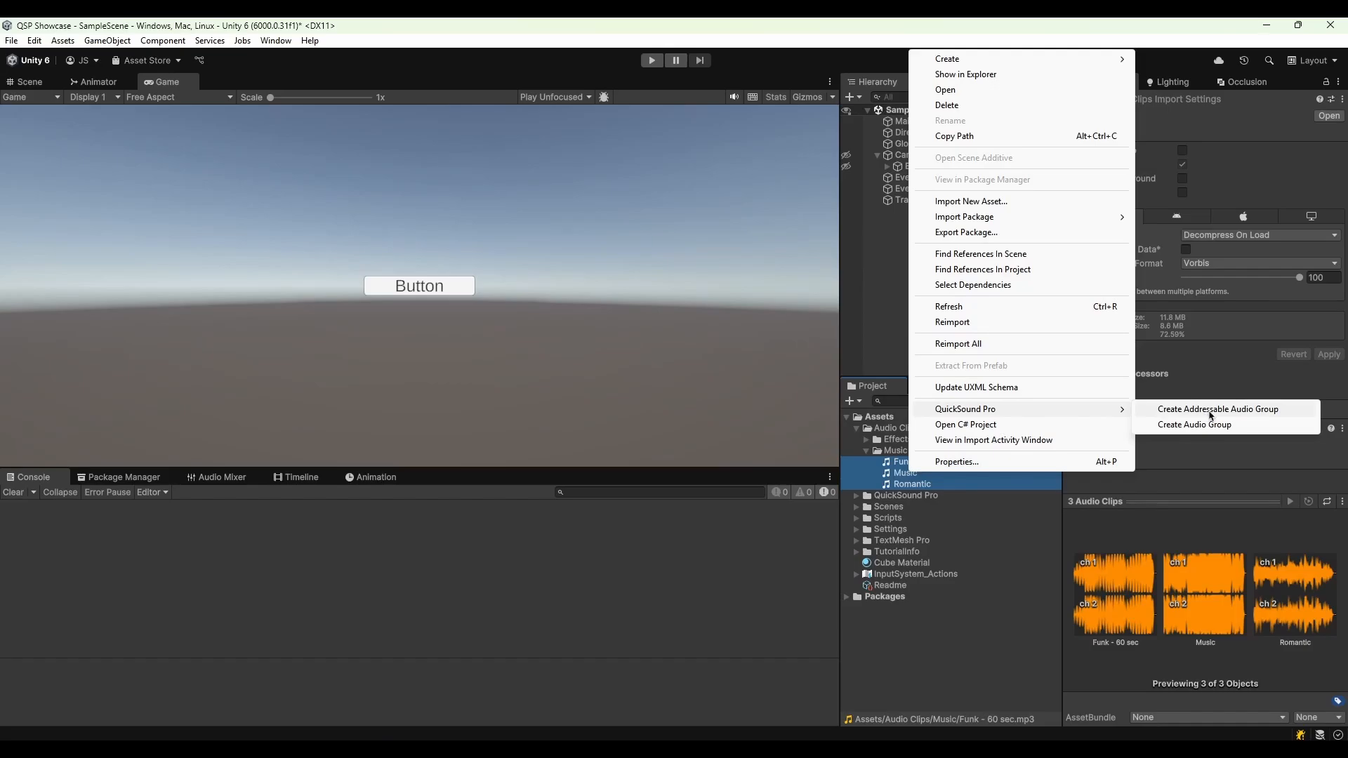
click(1194, 425)
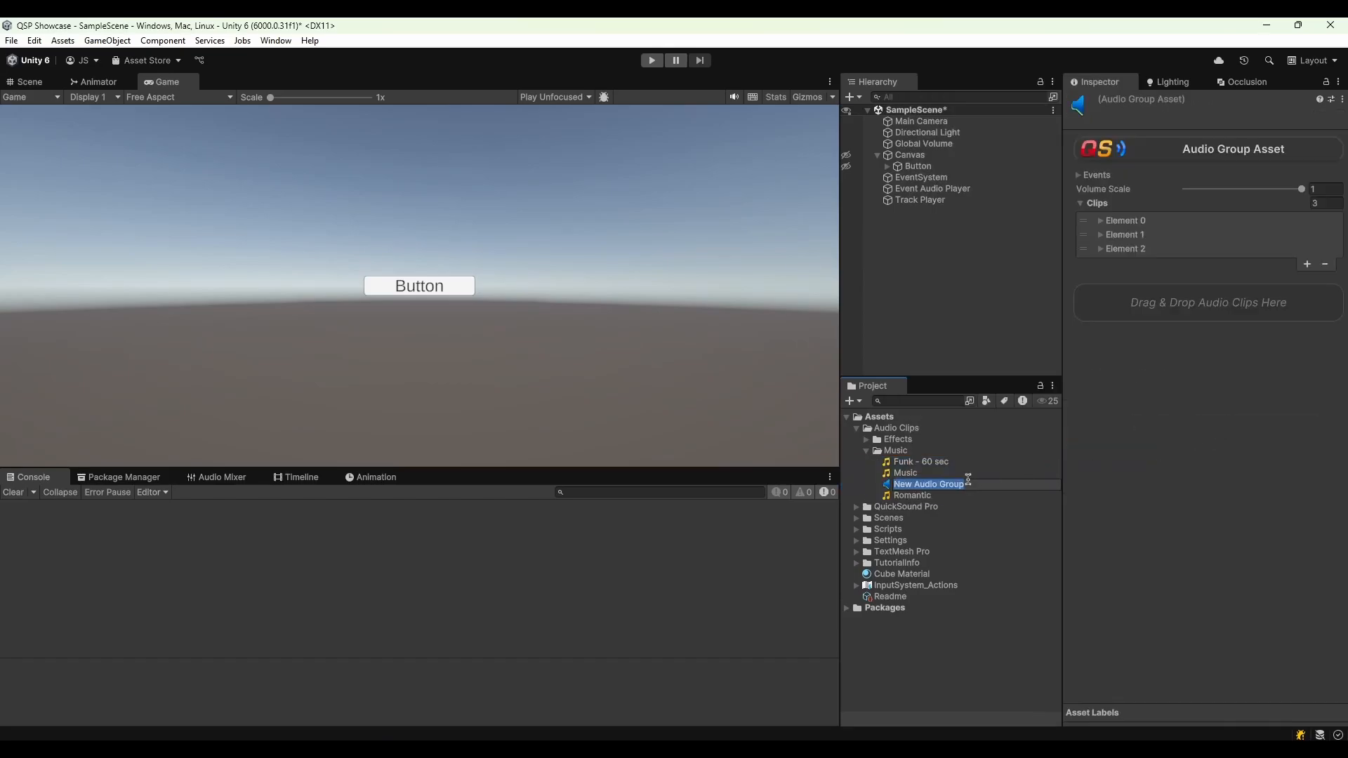
text(Music)
key(Return)
Check the first clip entry of the Music audio group and assign the group as the Track Player's playlist
click(1106, 236)
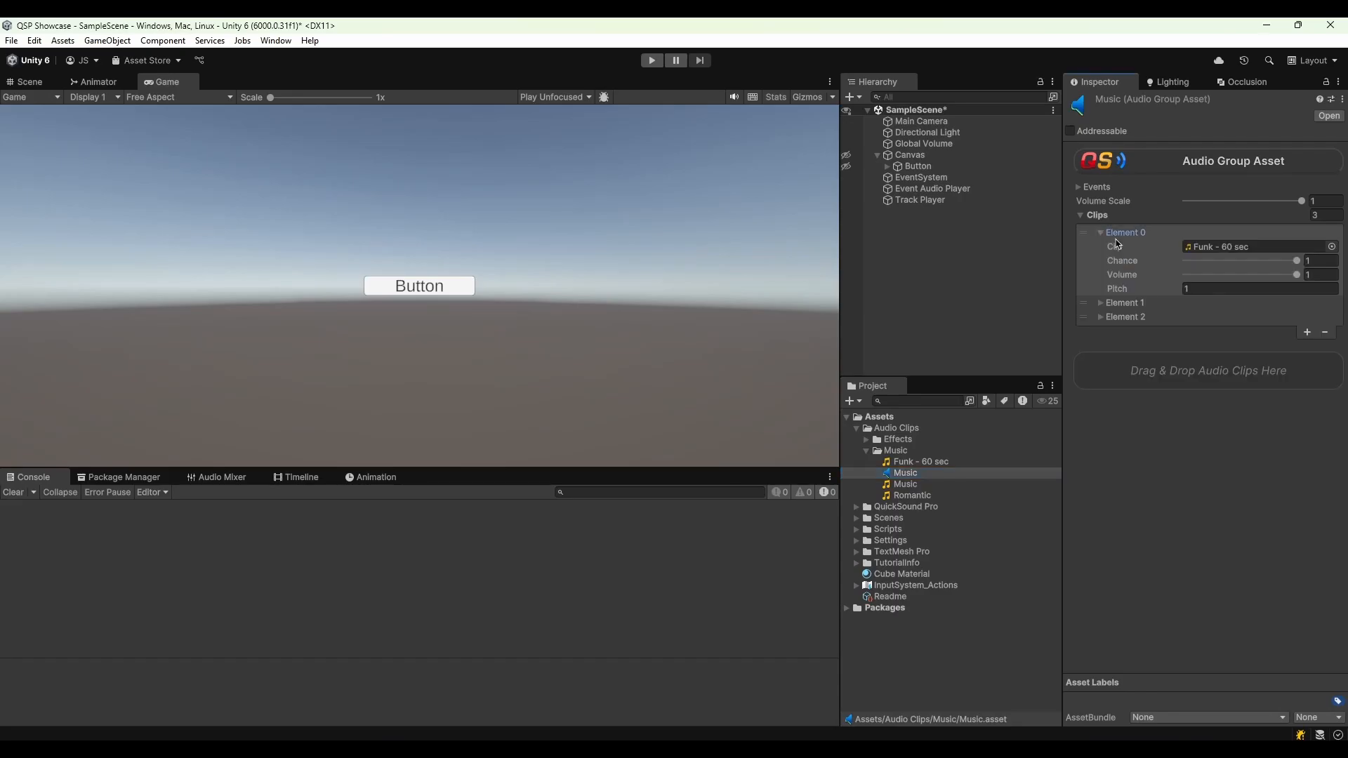
click(1123, 233)
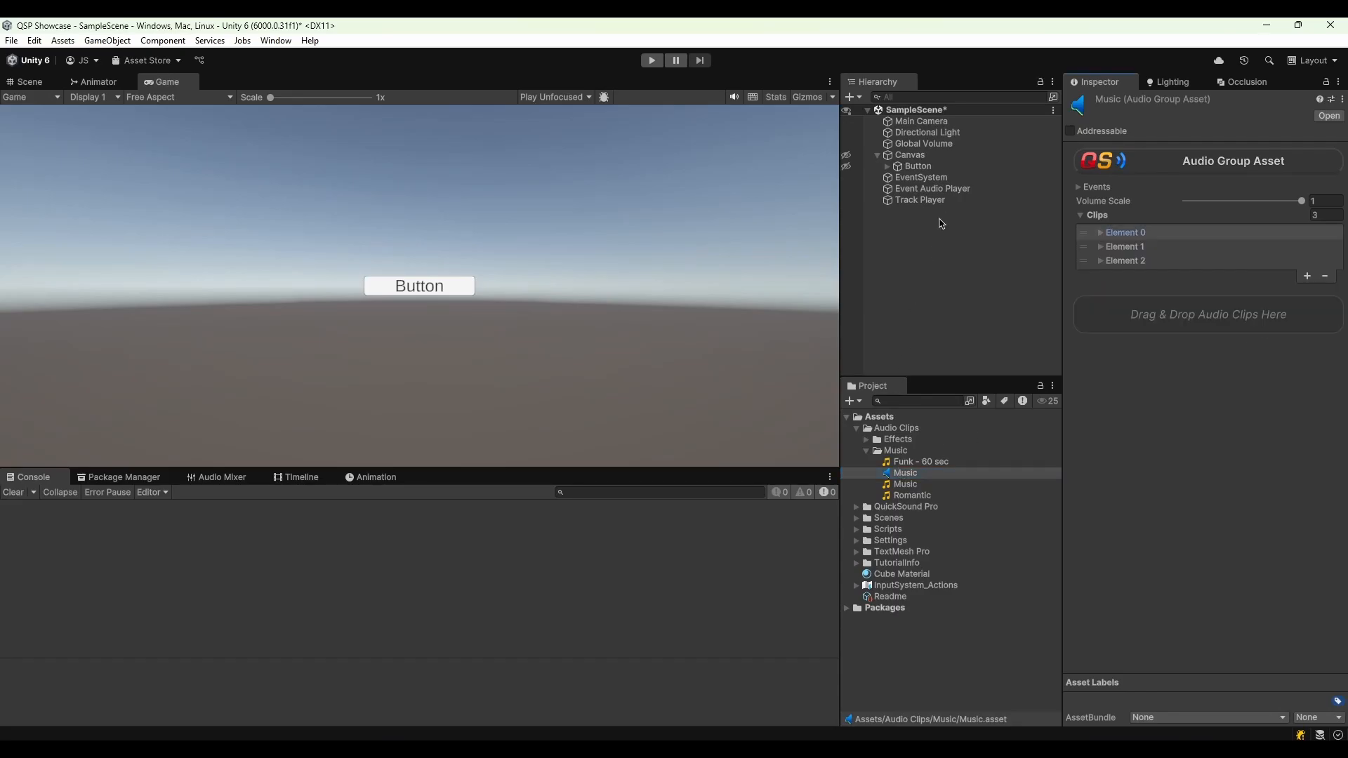
click(920, 200)
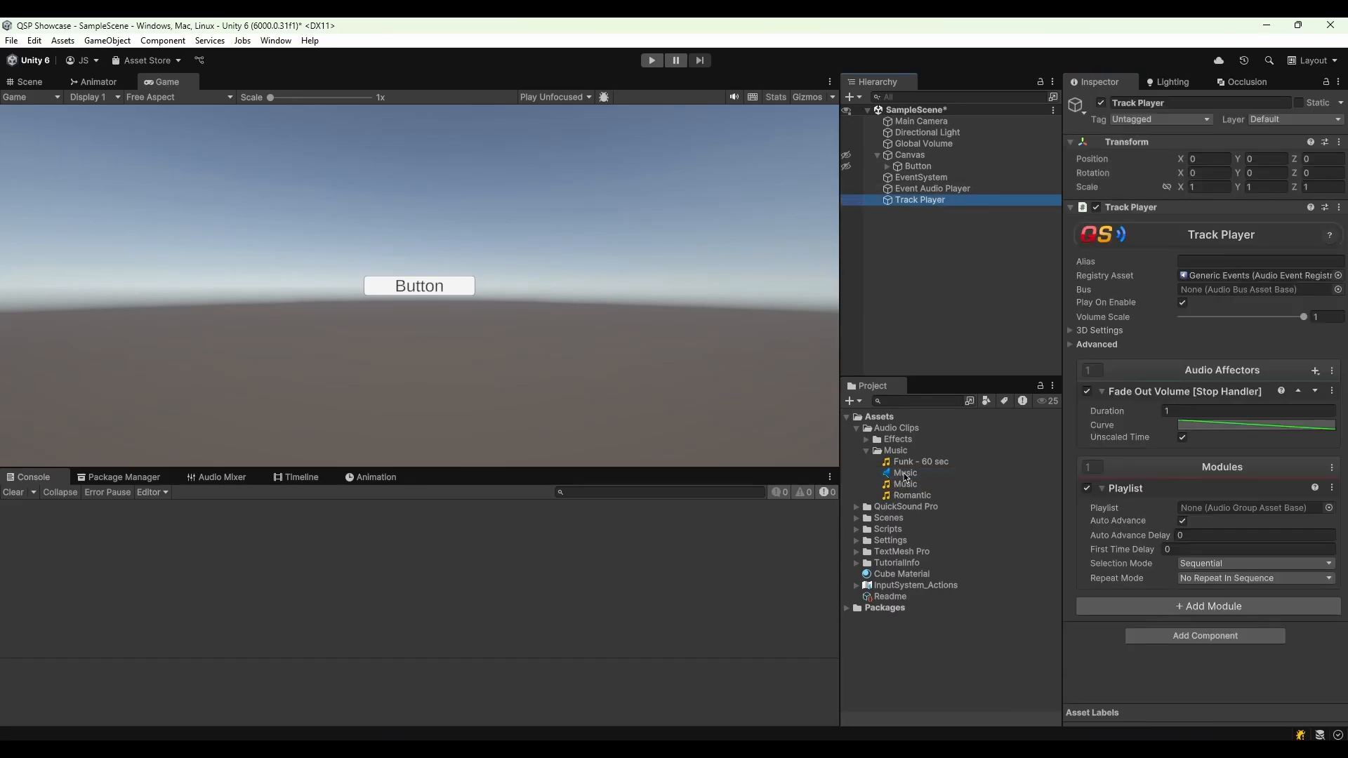
drag(905, 474, 1242, 509)
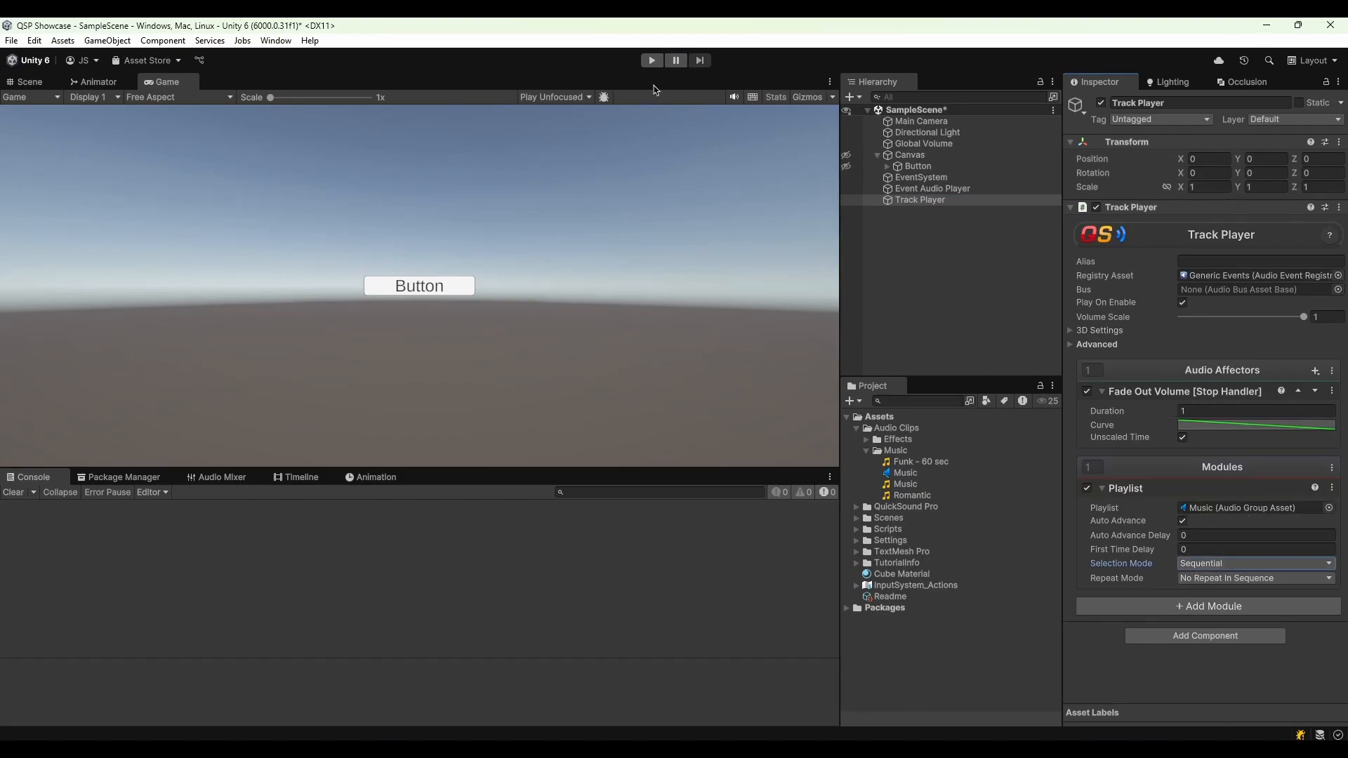
Test the playlist in play mode by skipping to the next track and disabling the Track Player component, and stop the scene
click(651, 61)
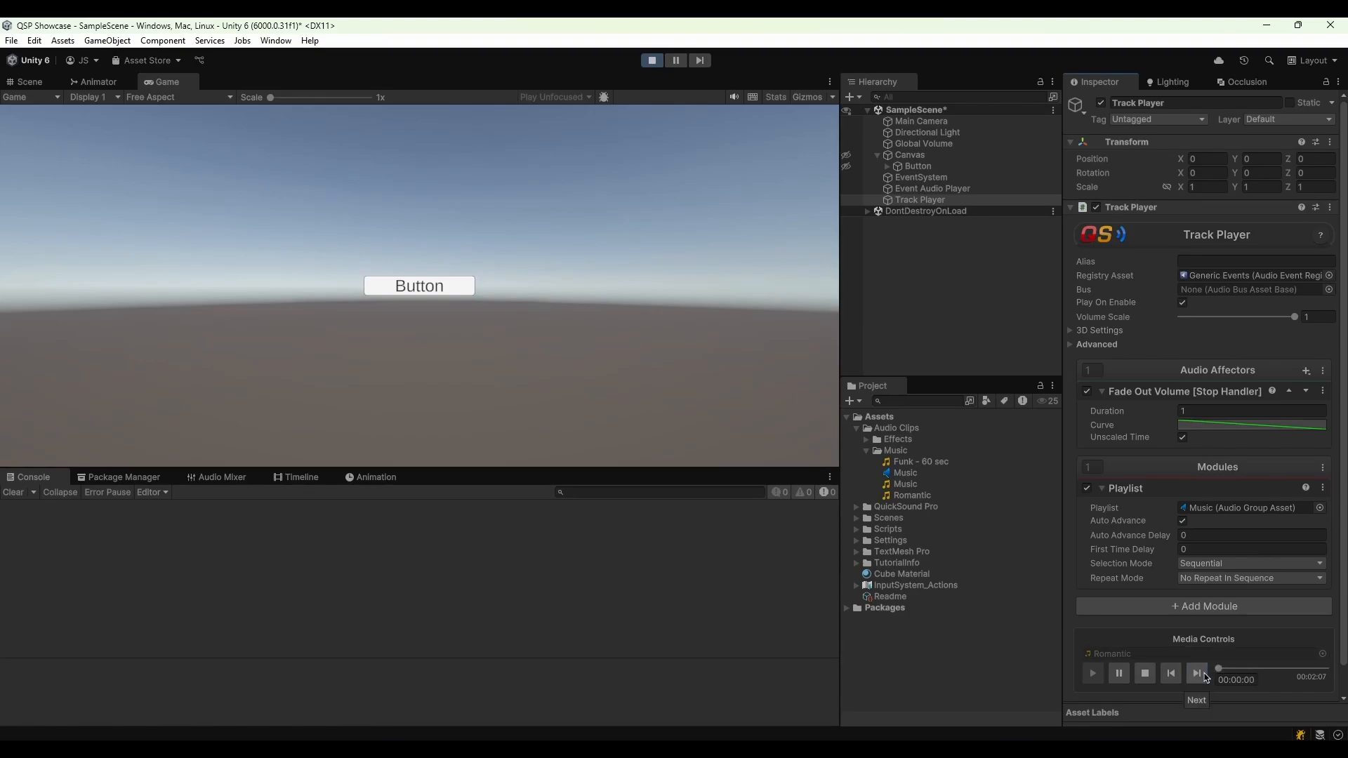
scroll(1214, 632, down, 1)
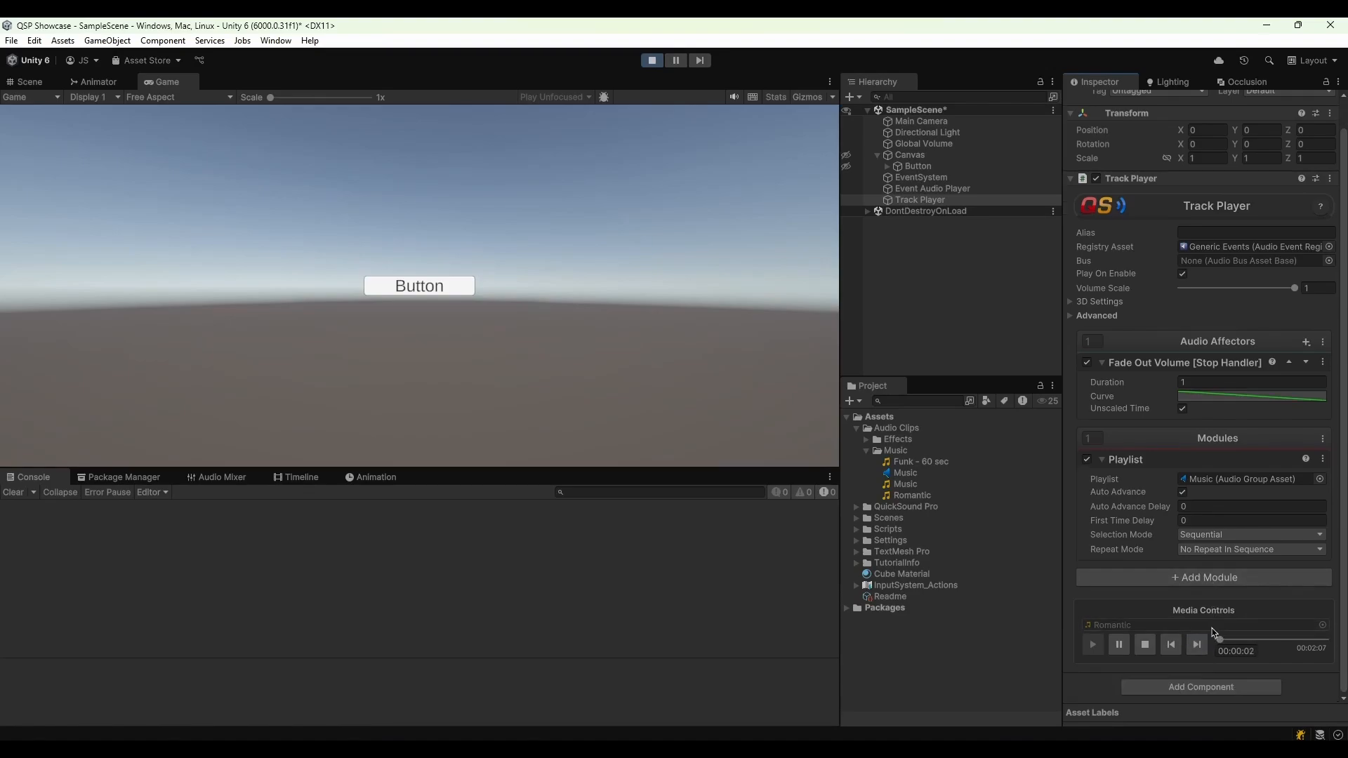
click(1197, 645)
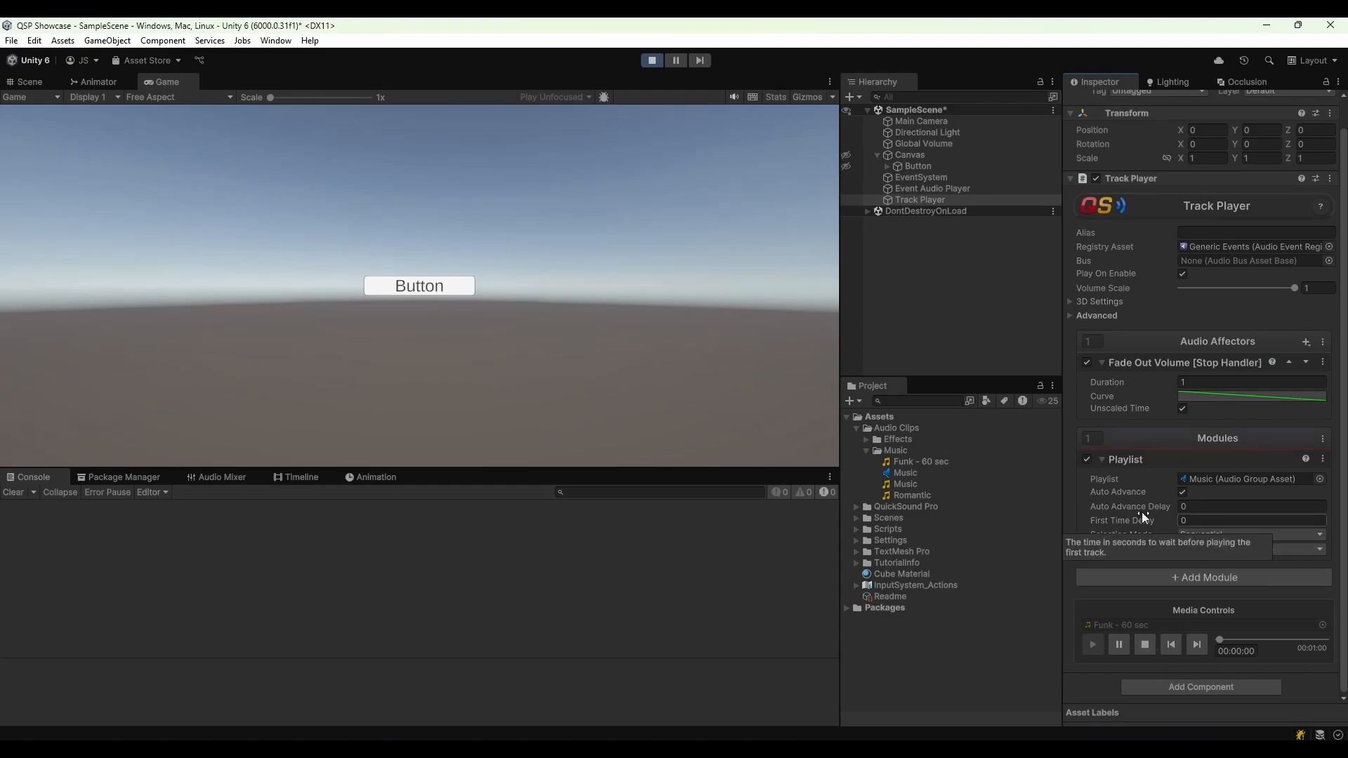
scroll(1141, 512, up, 1)
click(1098, 207)
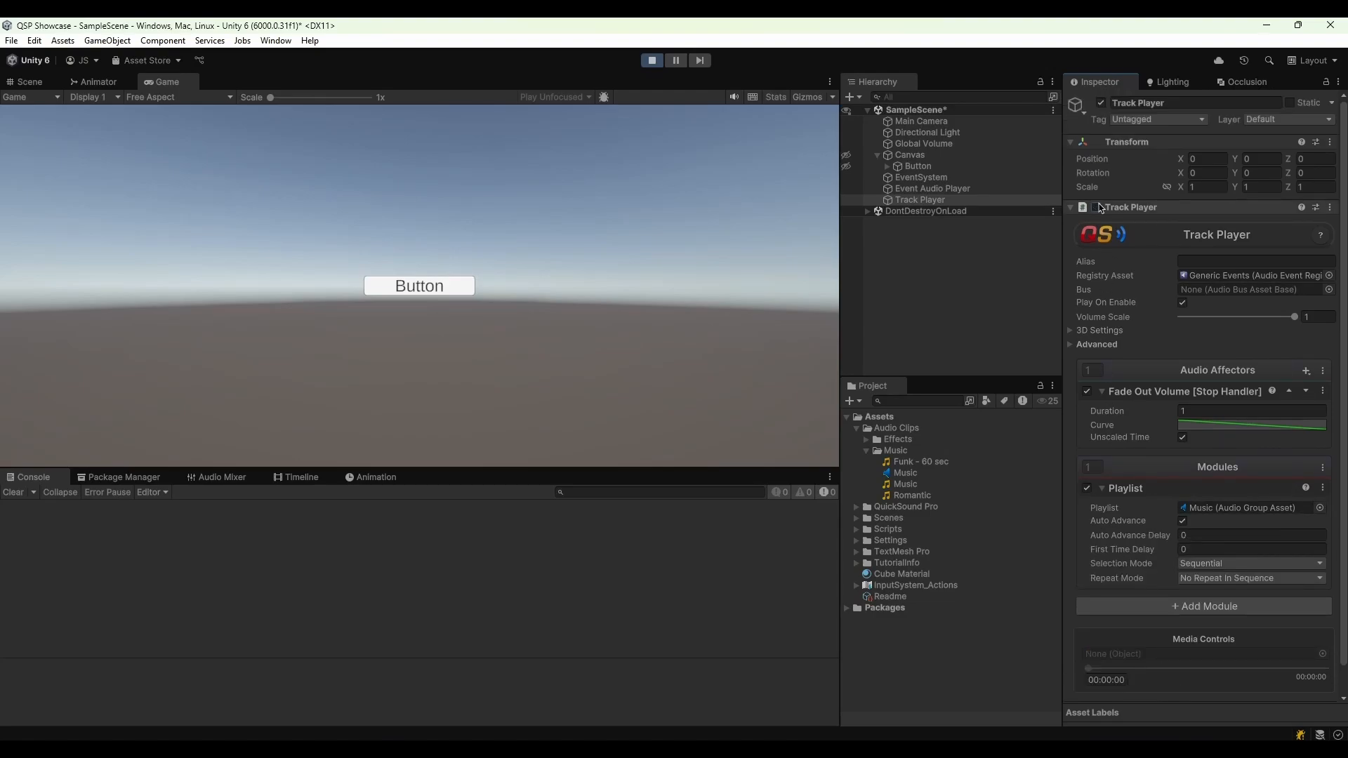
click(649, 61)
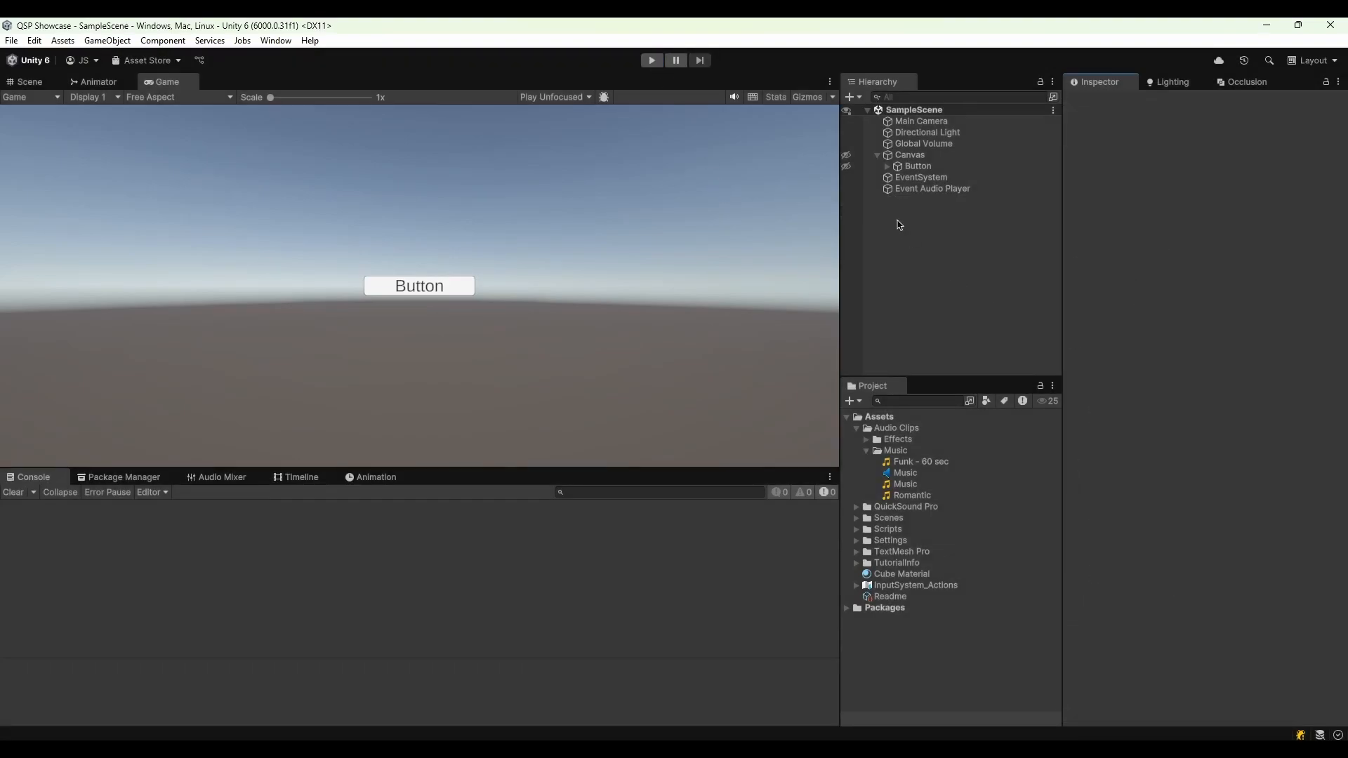
Deactivate the Event Audio Player object and remove the API Test script from the Button
click(906, 188)
click(1101, 103)
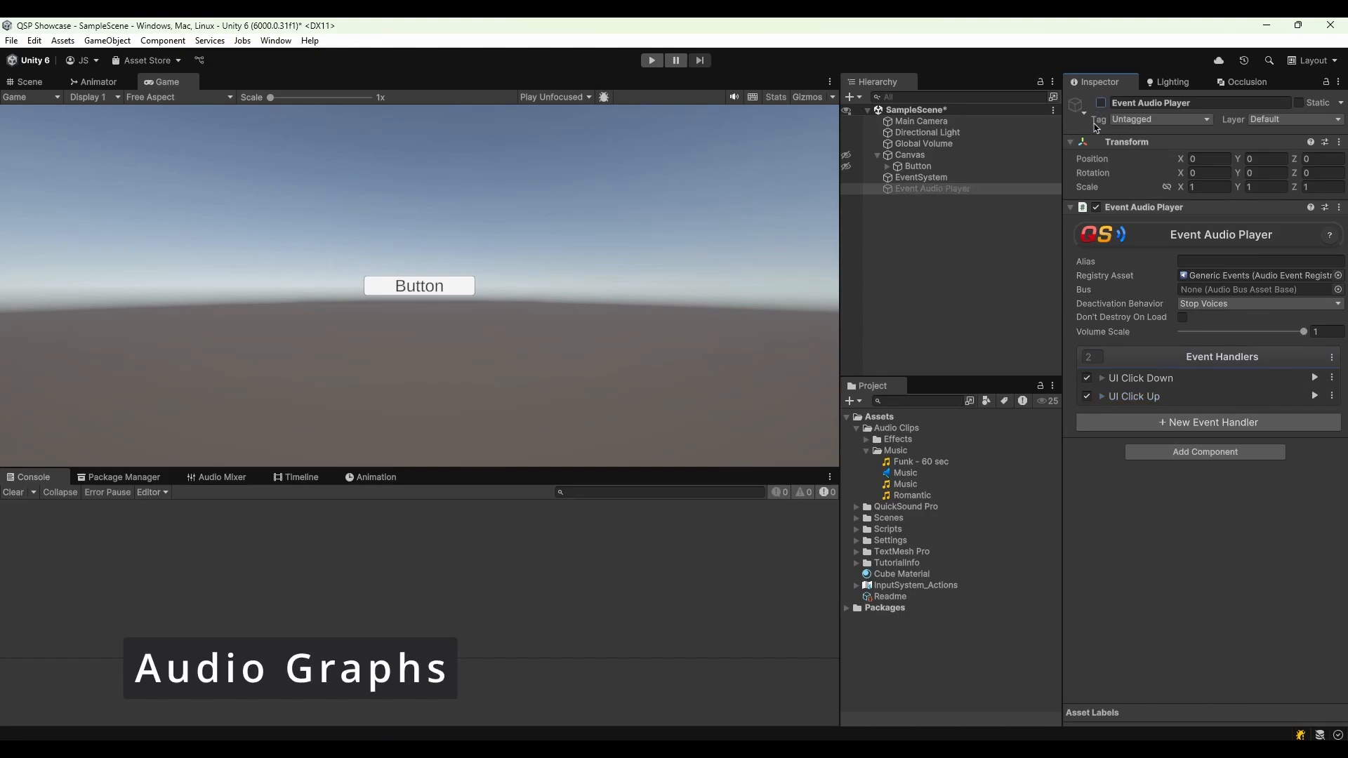
click(937, 167)
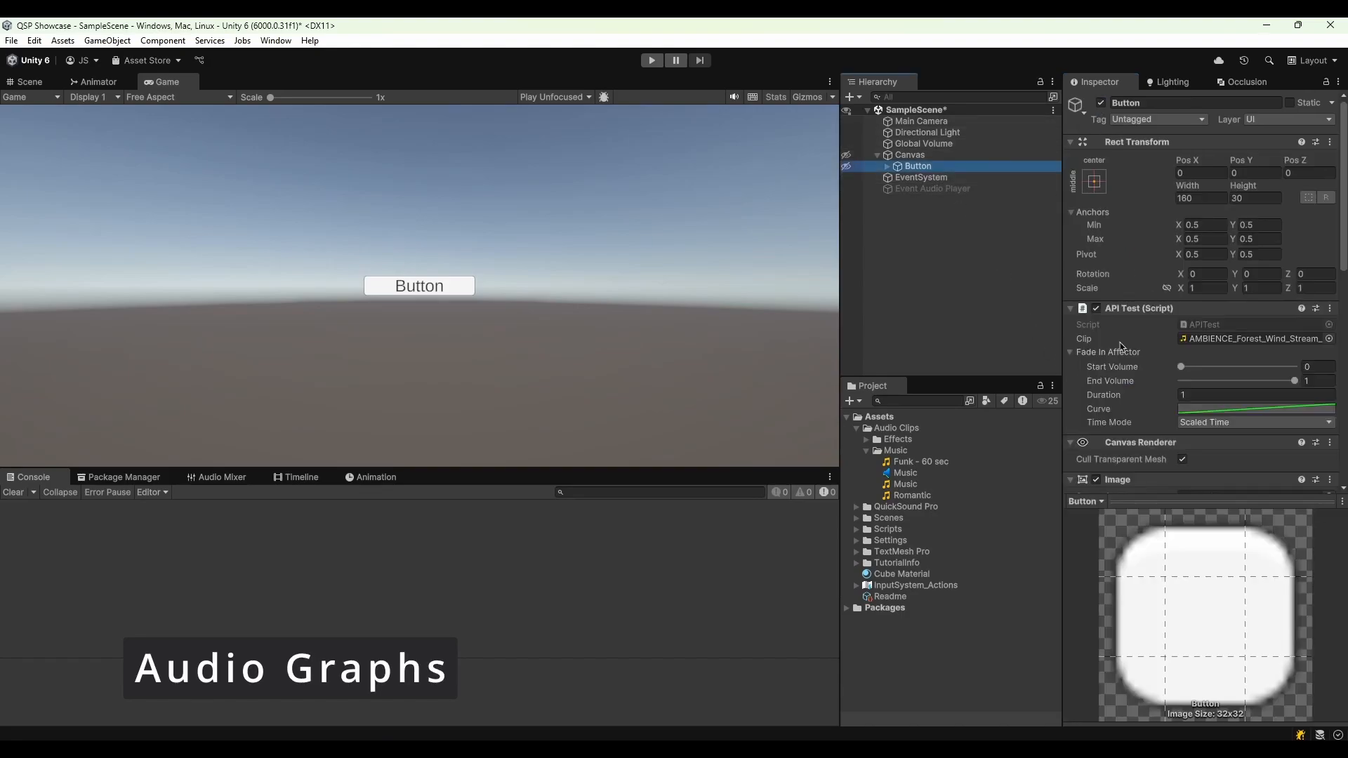
right_click(1138, 311)
click(1171, 342)
Enable the Audio Events component on the Button, expand its settings, and save the scene
scroll(1171, 365, down, 5)
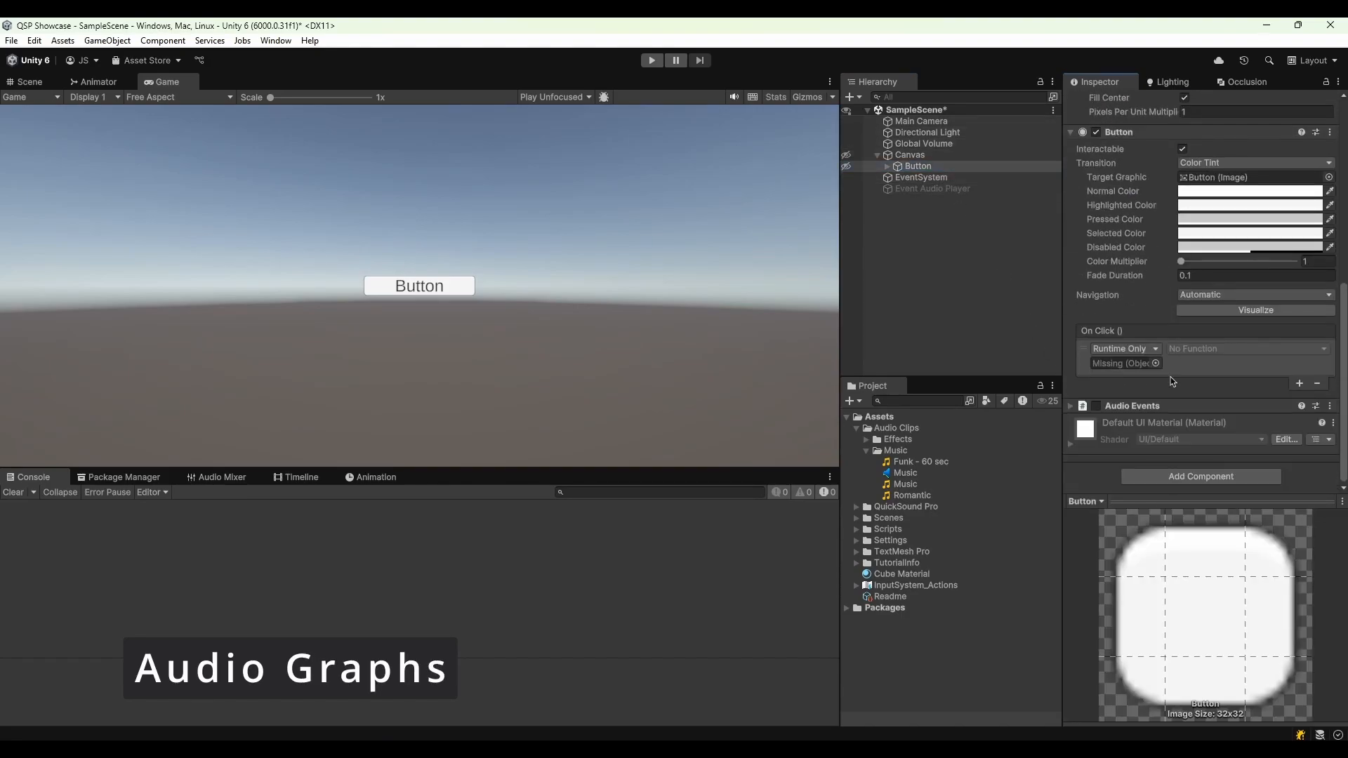
click(1095, 406)
click(1131, 406)
scroll(1162, 406, down, 3)
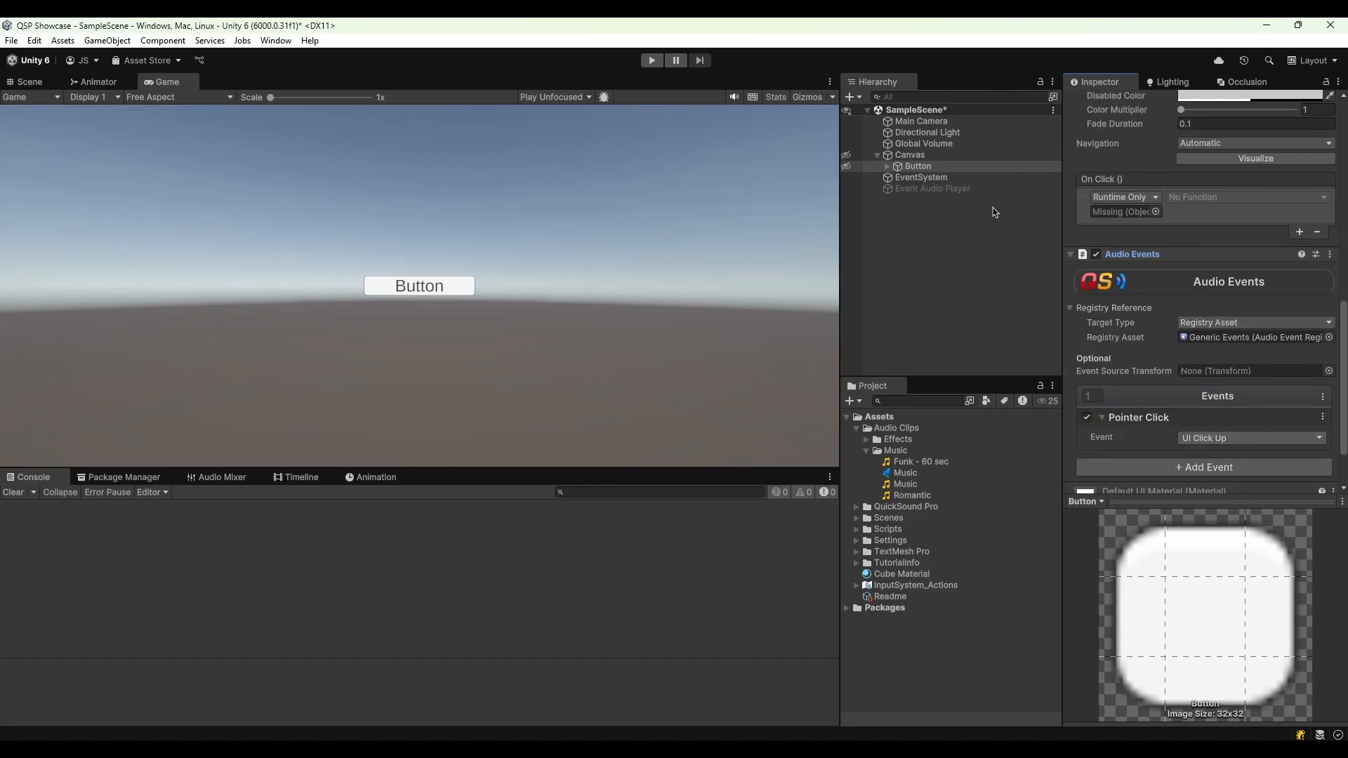
key(ctrl+s)
Run the scene, trigger the on-screen Button to test its click sound, and exit play mode
click(652, 60)
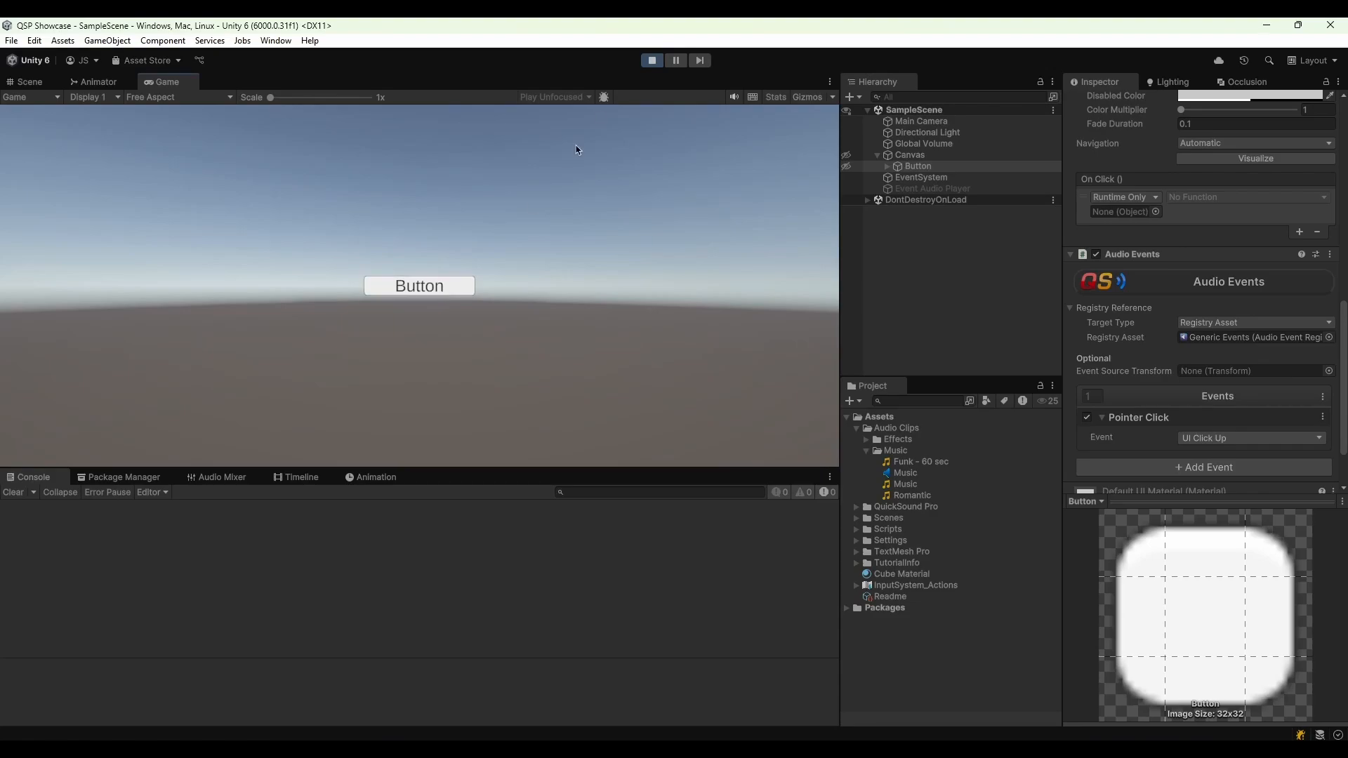
click(445, 281)
click(653, 61)
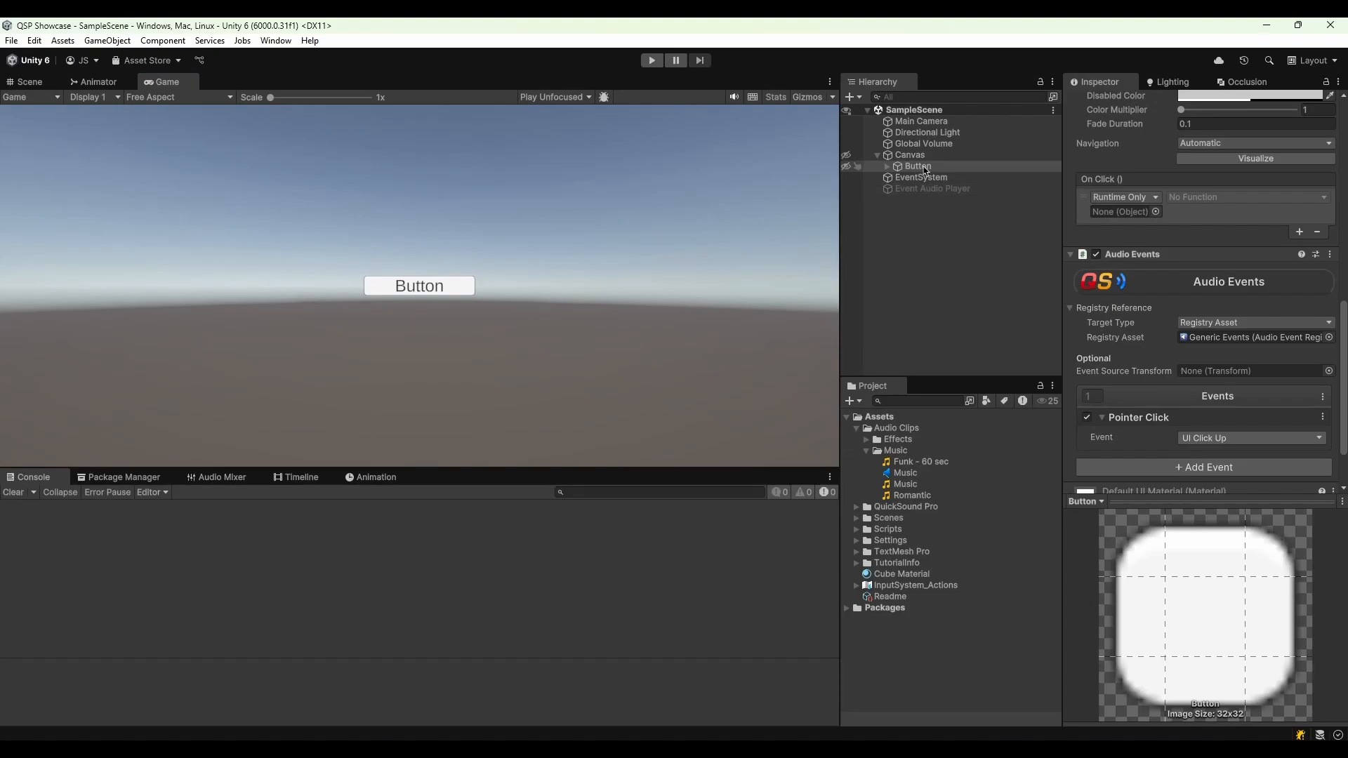
Add a QuickSound Pro Audio Graph Player object to the scene, keeping its default name
right_click(950, 212)
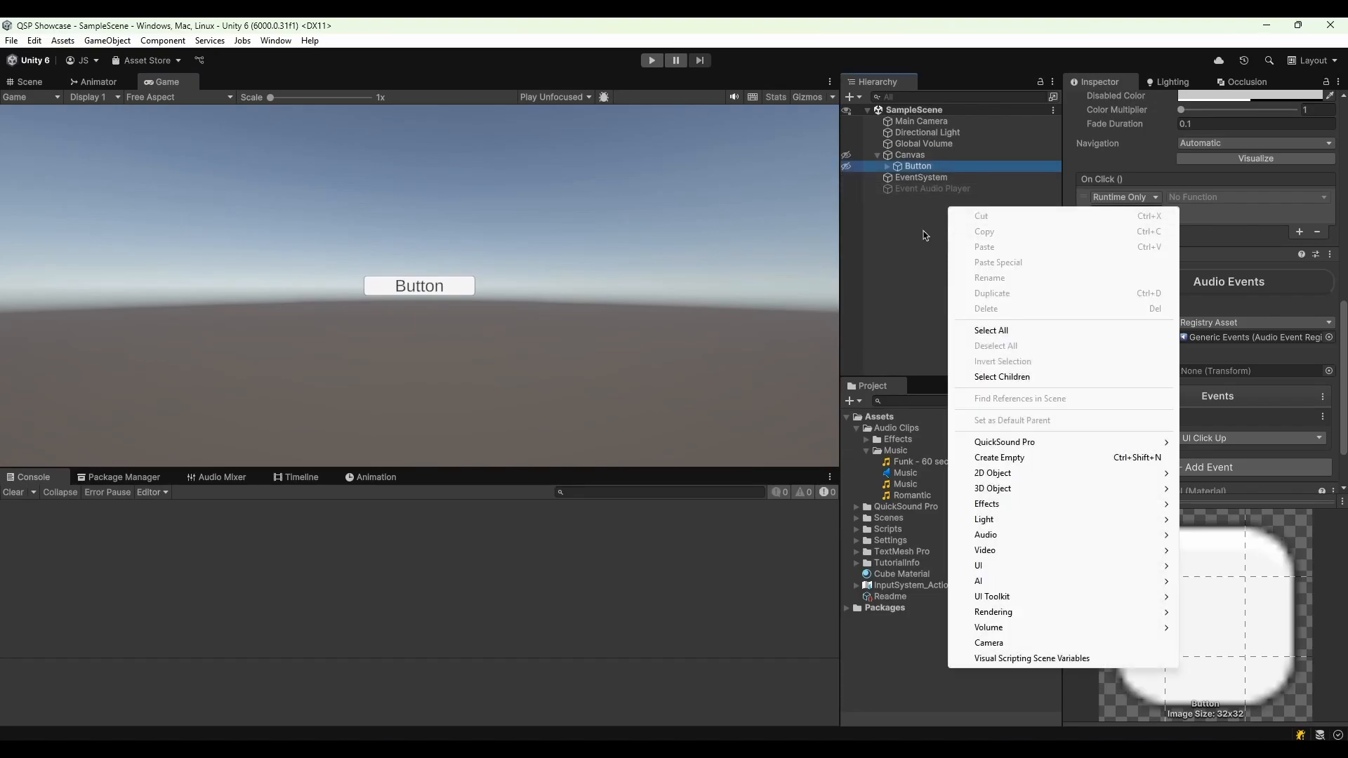
mouse_move(1060, 444)
click(1225, 487)
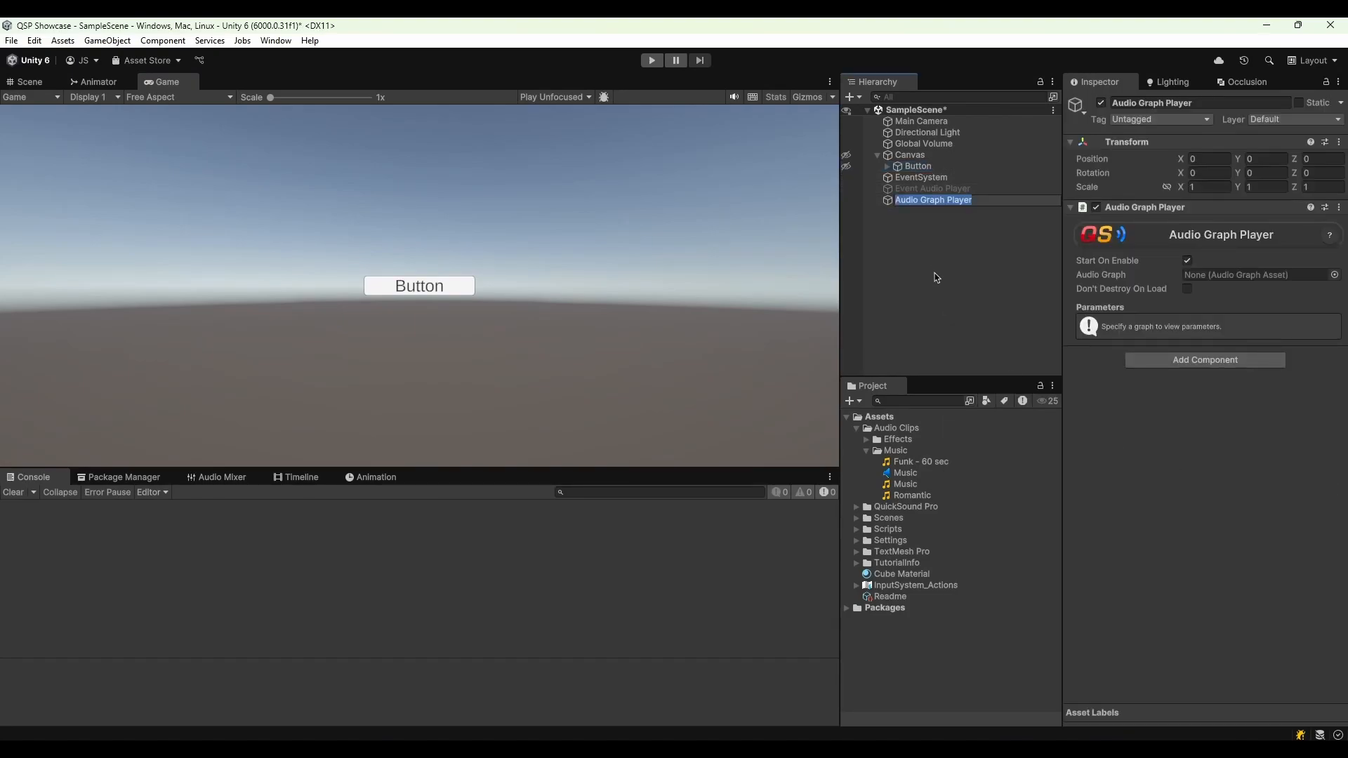
click(1152, 418)
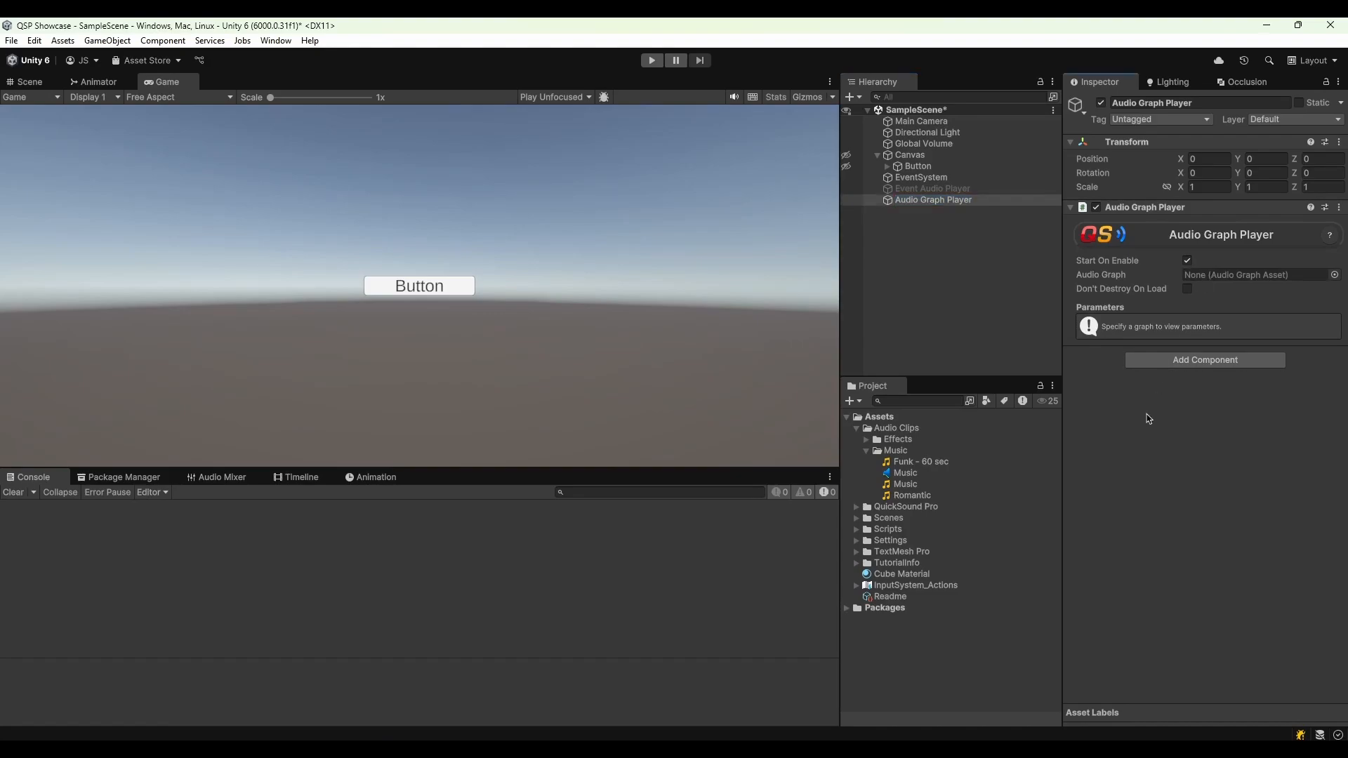
Create an Audio Graph asset named Event Graph in the Audio Clips folder
click(867, 451)
right_click(892, 430)
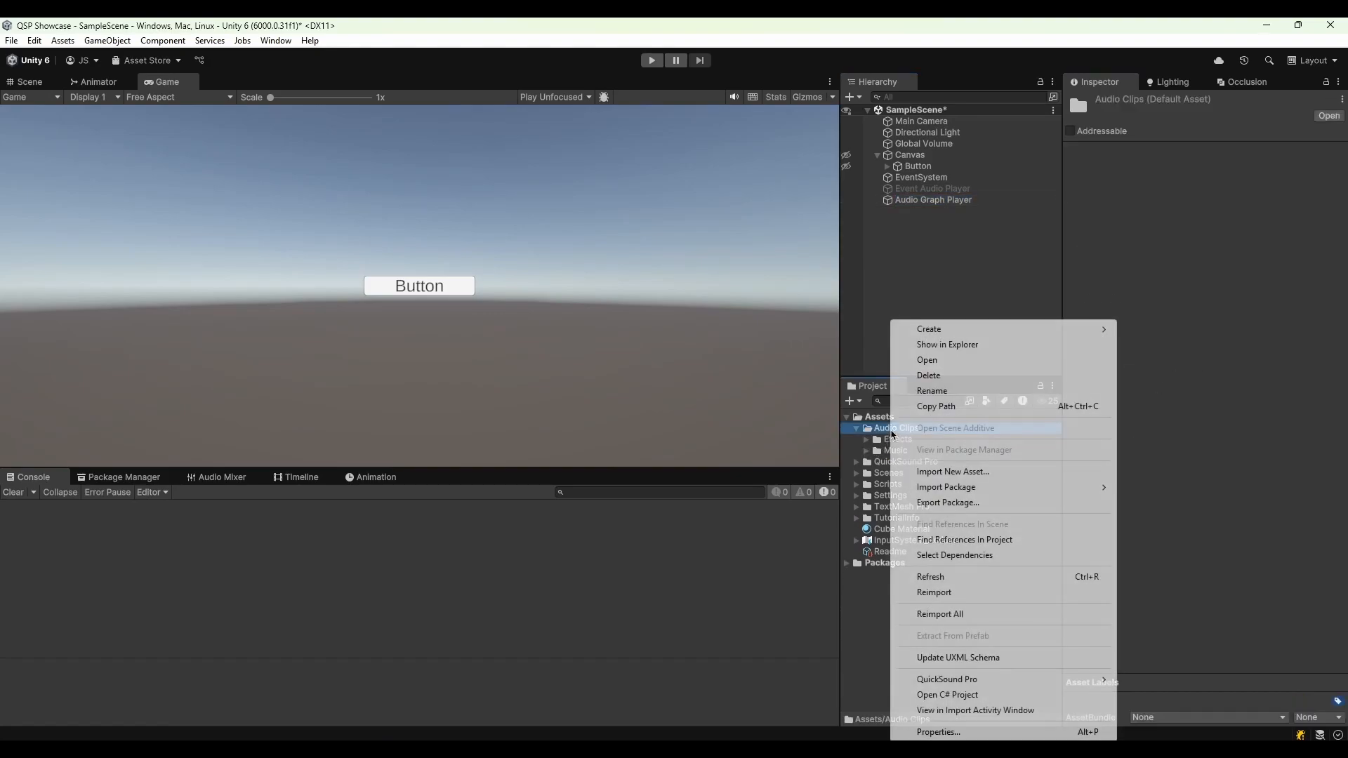
mouse_move(1018, 329)
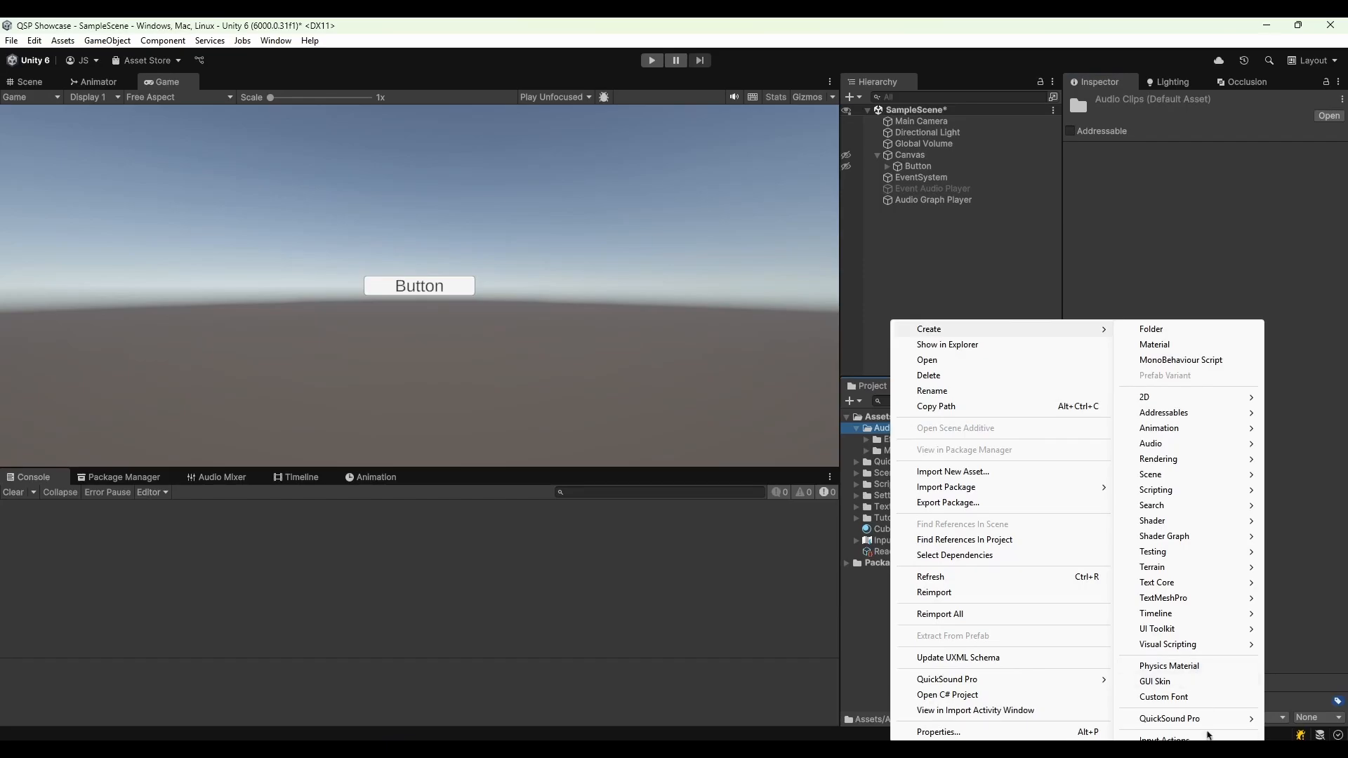
mouse_move(1204, 719)
click(990, 657)
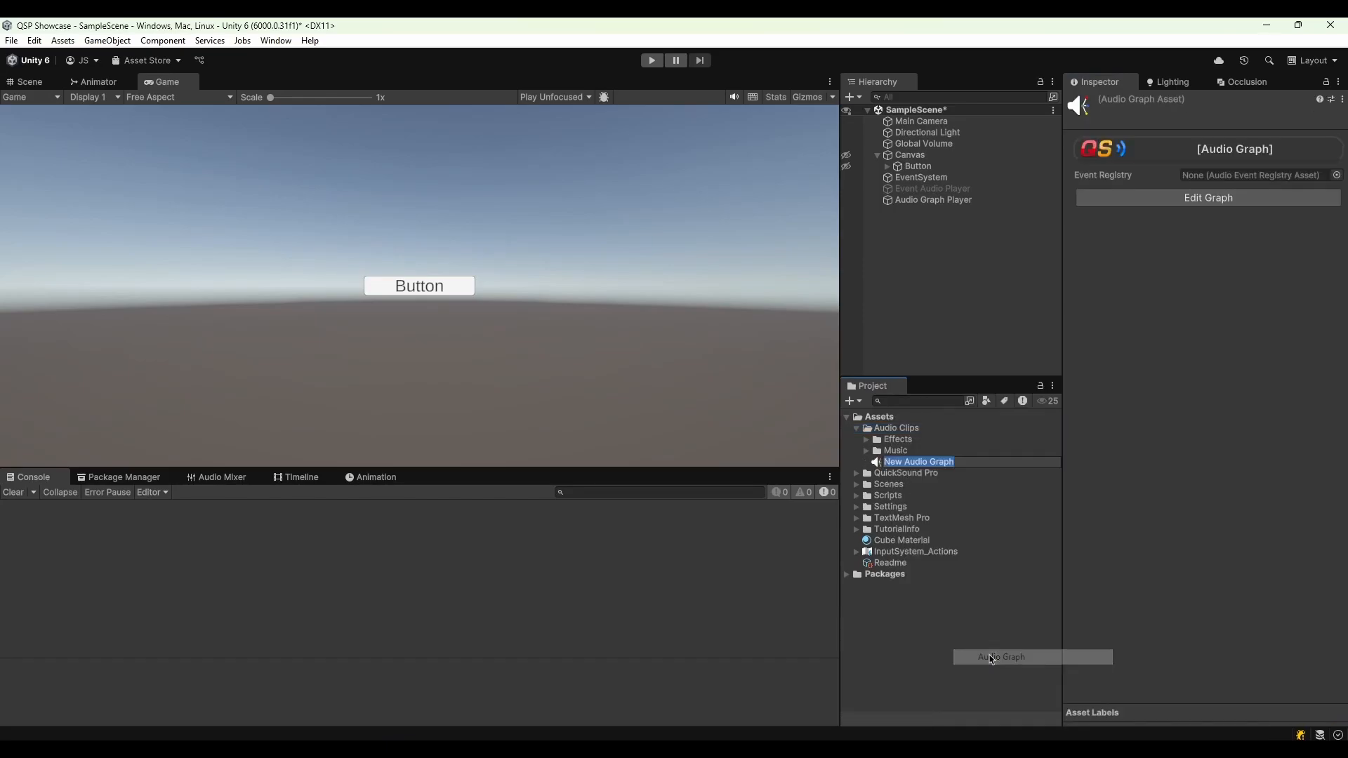
text(Event)
key(Return)
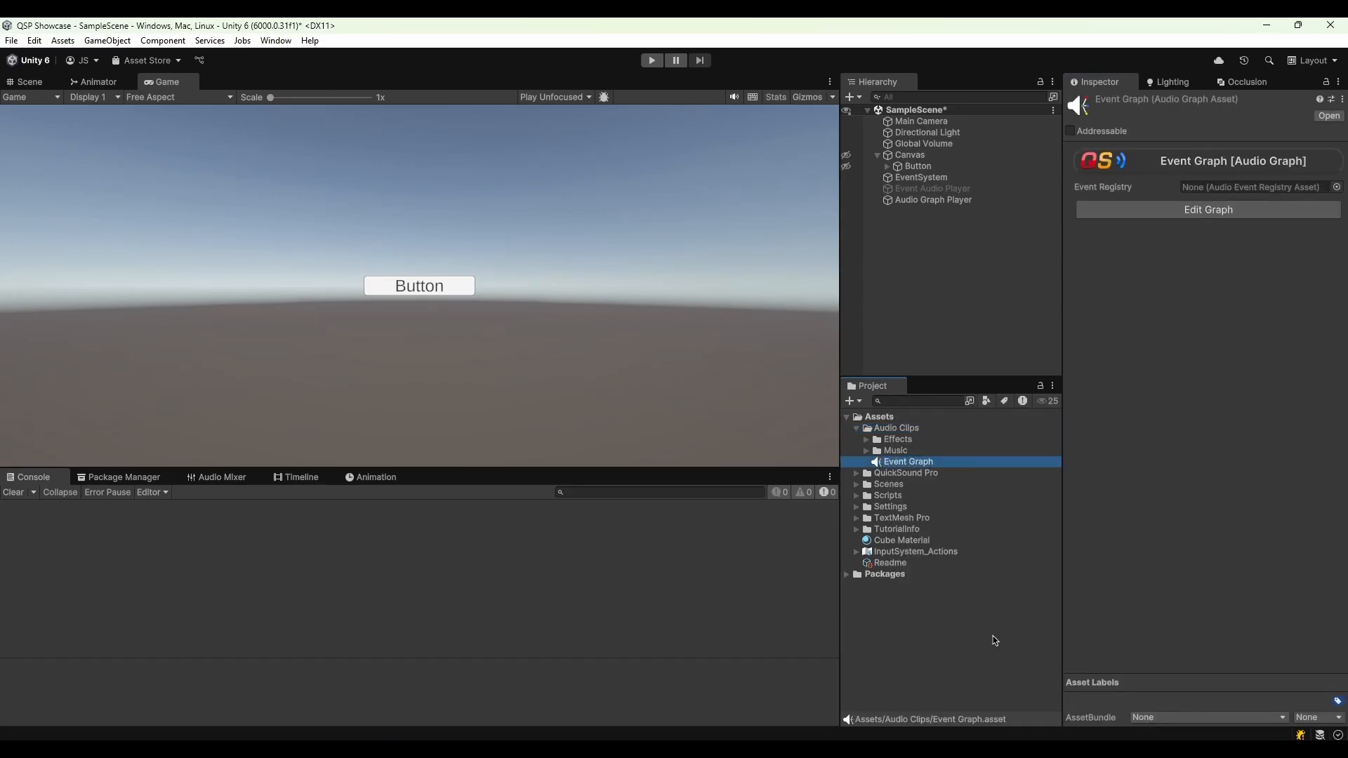
Assign Event Graph to the Audio Graph Player and open the graph for editing
click(933, 200)
drag(913, 462, 1235, 278)
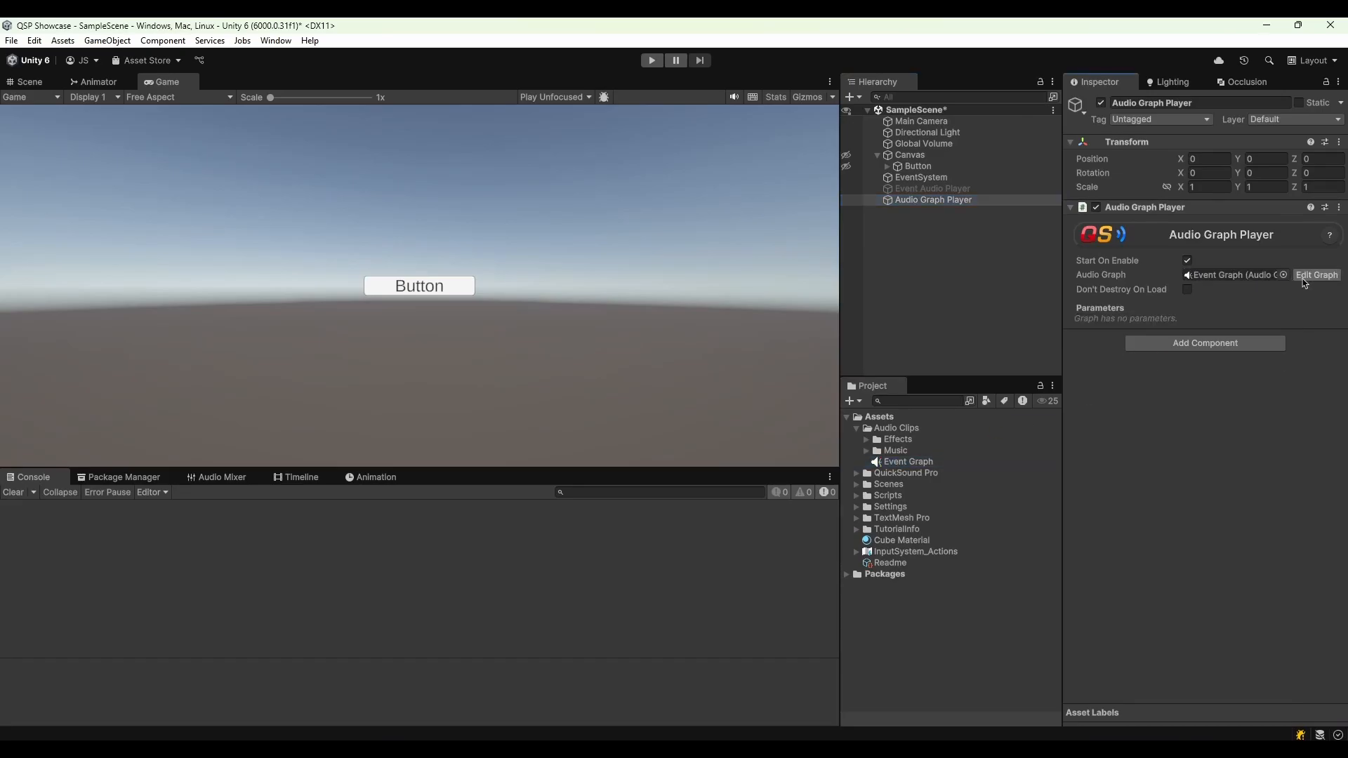
click(1304, 279)
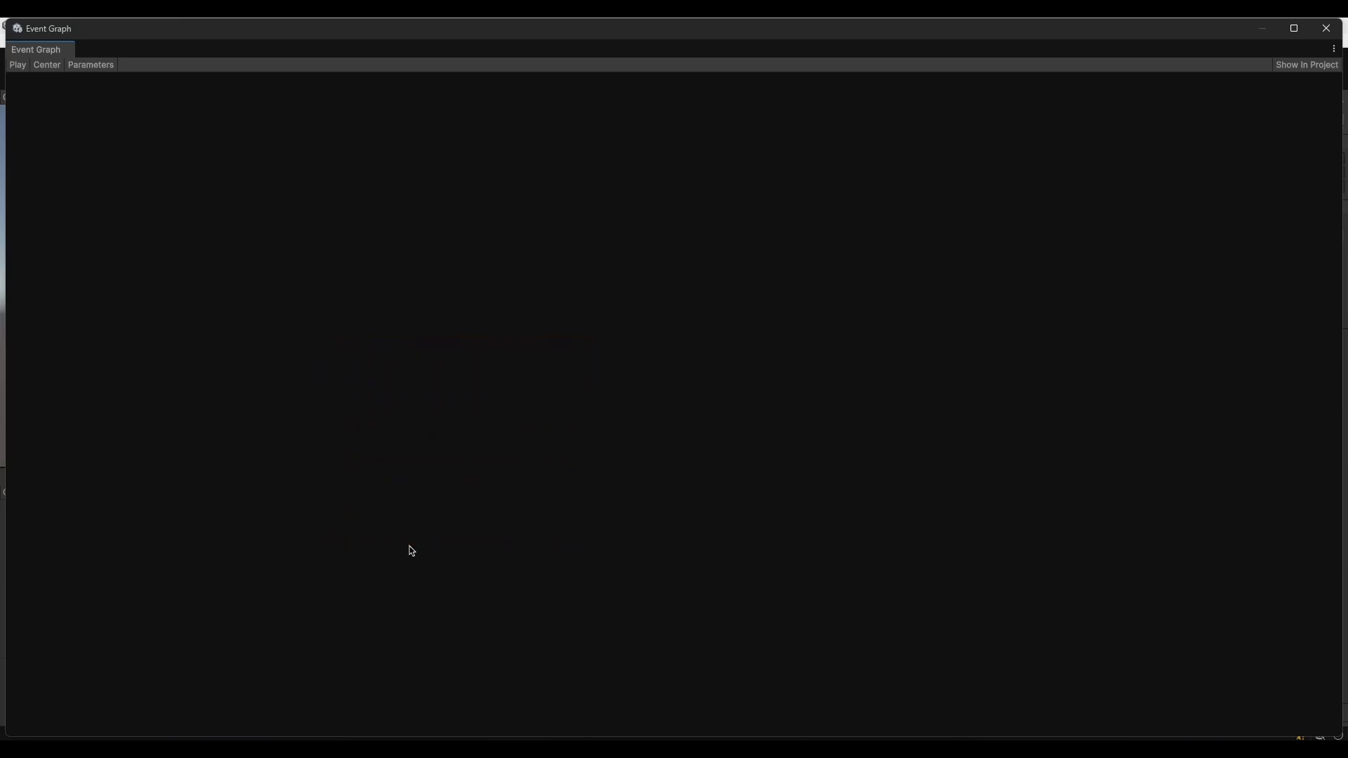
Create a Start node in Event Graph and reposition it in the upper-left area of the canvas
right_click(542, 321)
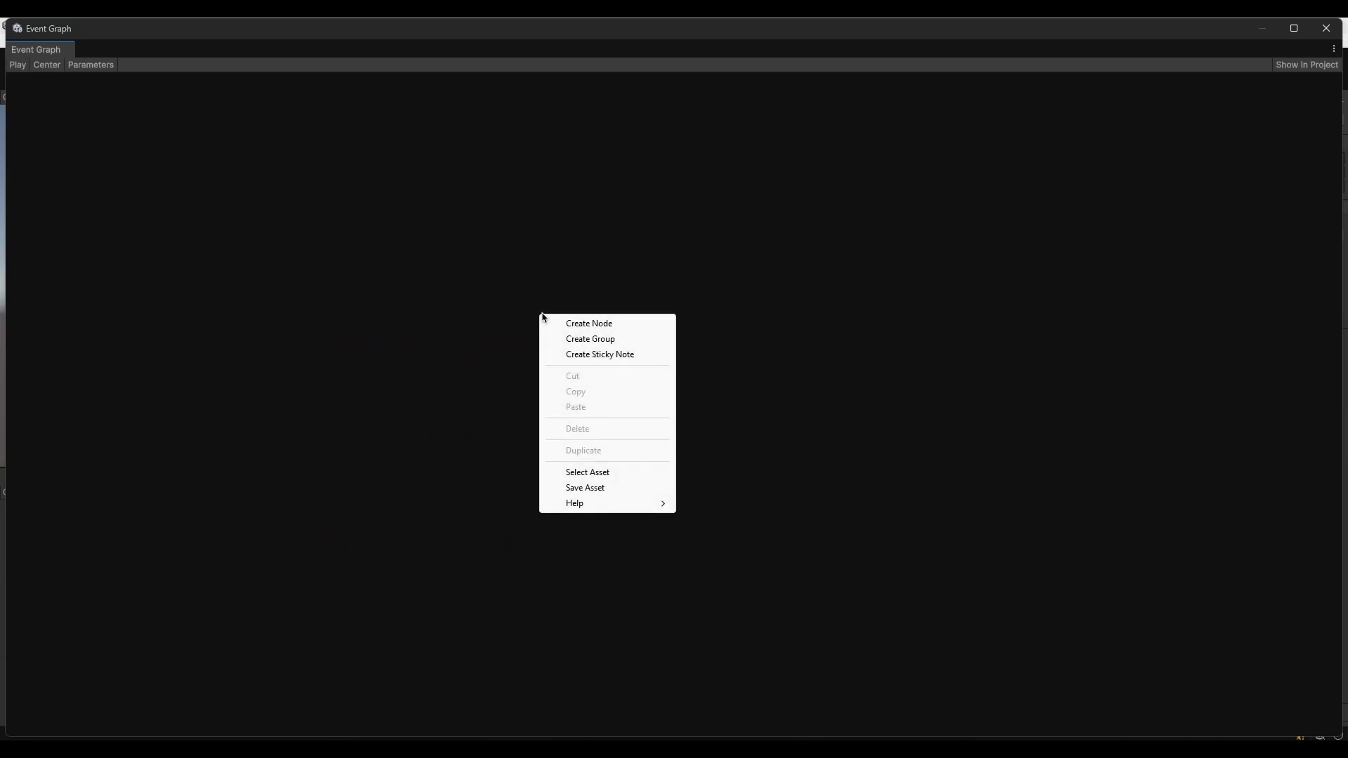
click(566, 326)
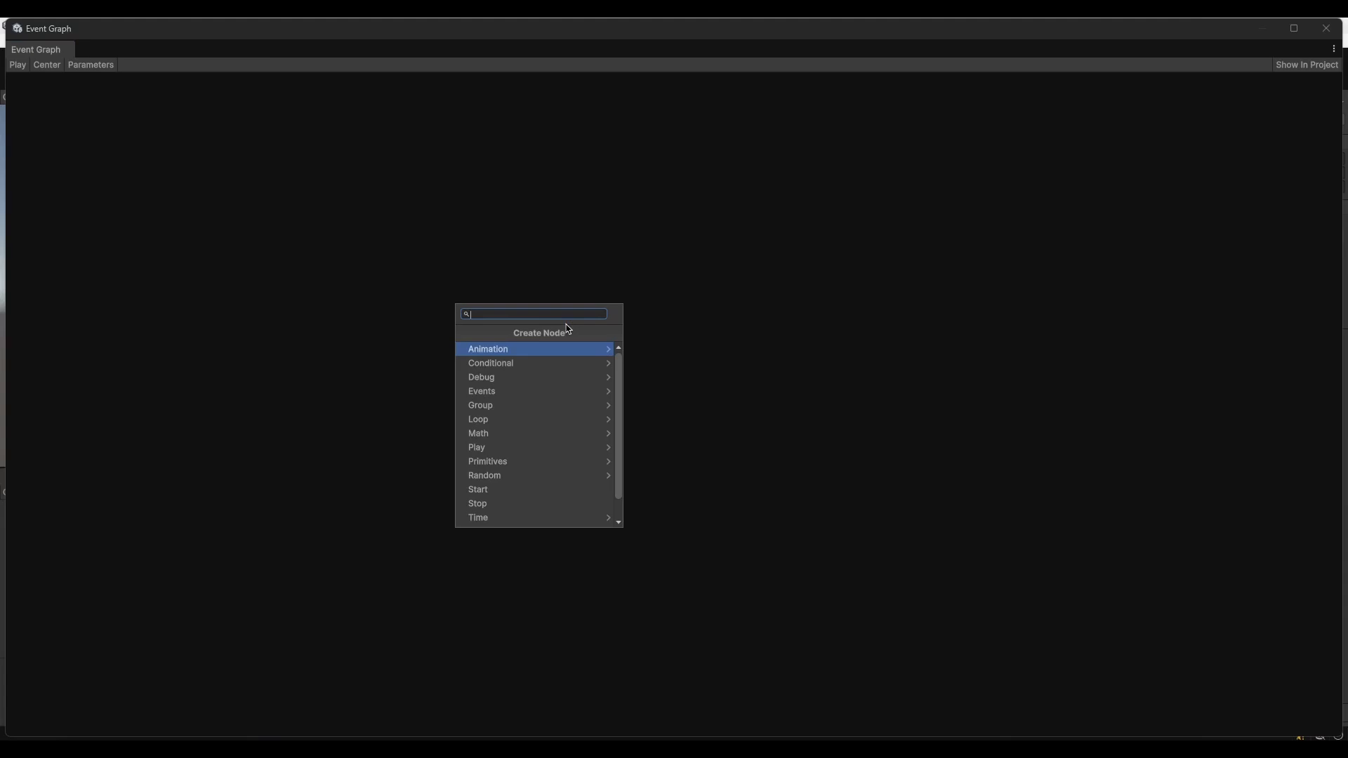
text(start)
key(Return)
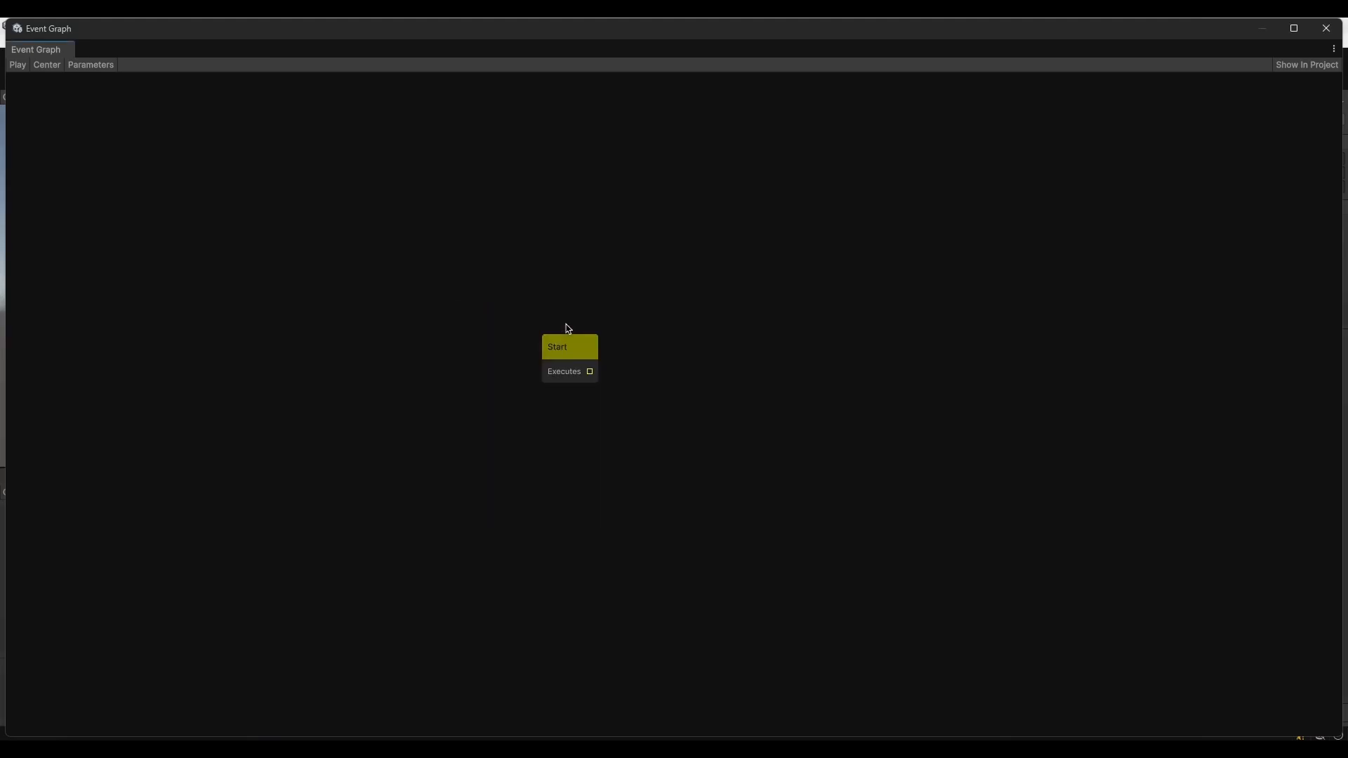
drag(551, 366, 376, 340)
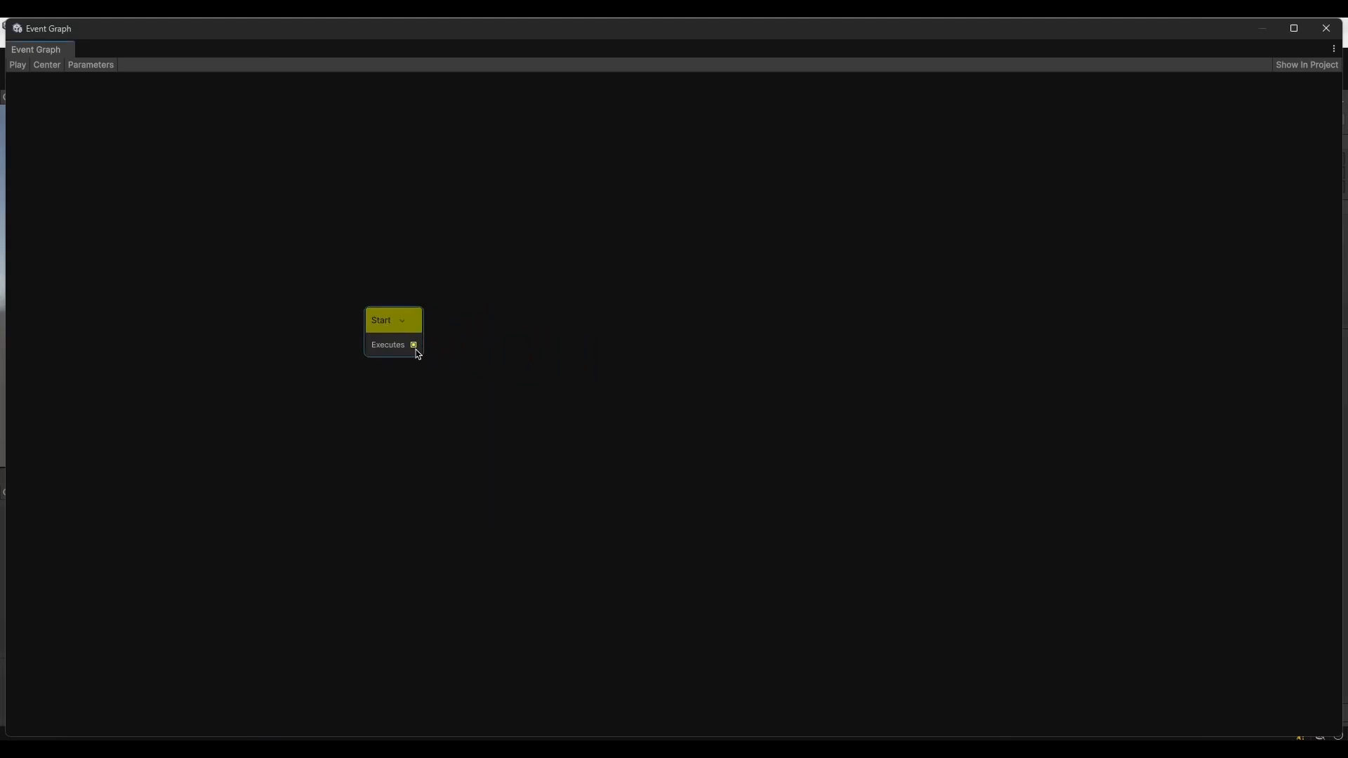
drag(403, 322, 471, 260)
Create a Handle Event node in Event Graph and place it below the Start node, aligned with its output edge
right_click(379, 359)
click(401, 361)
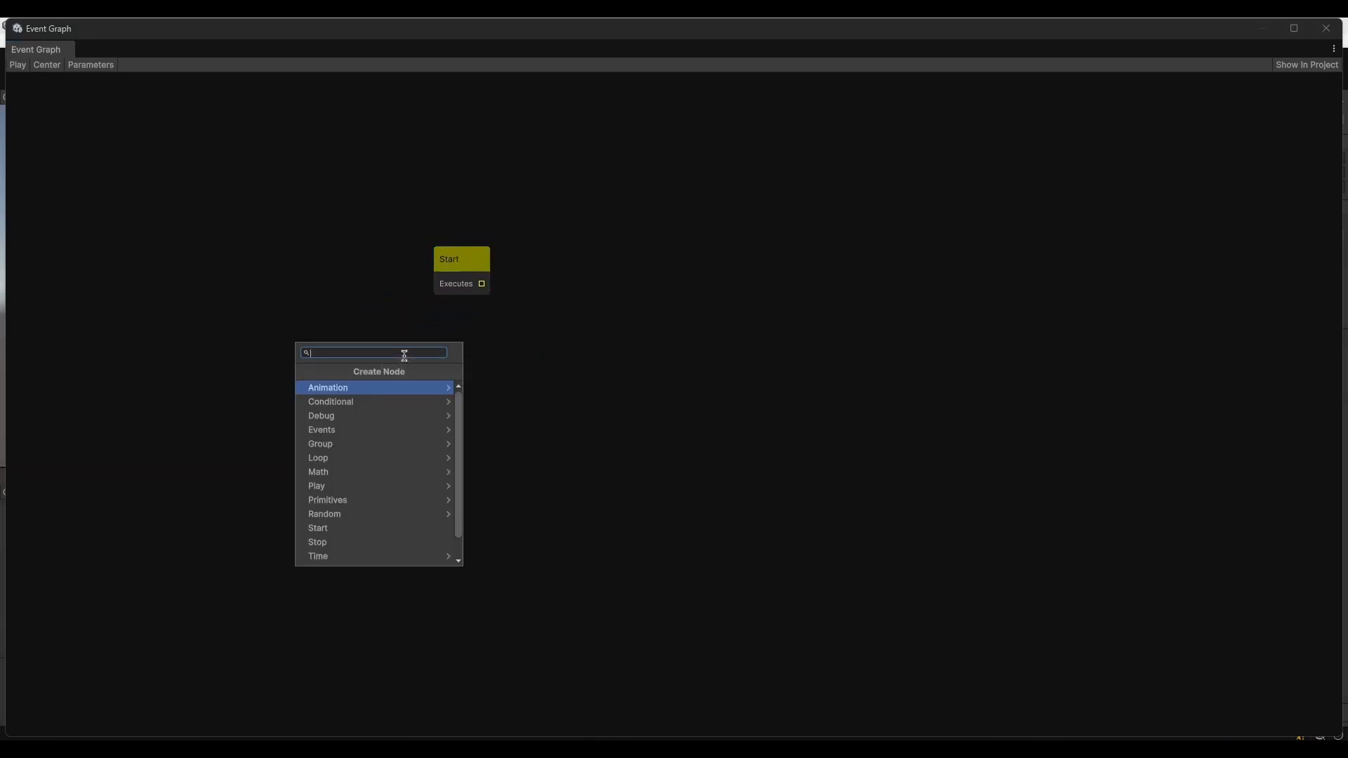
text(hand)
key(Return)
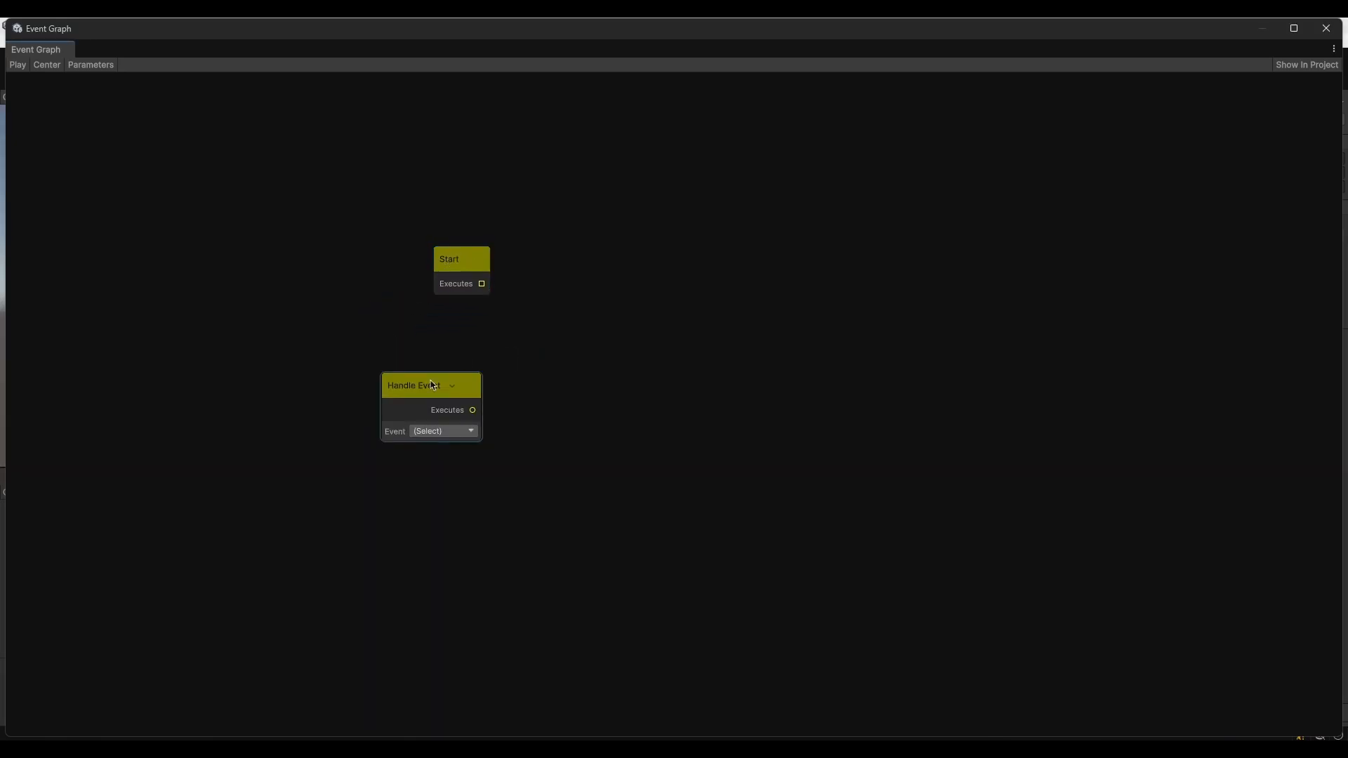
drag(431, 381, 439, 368)
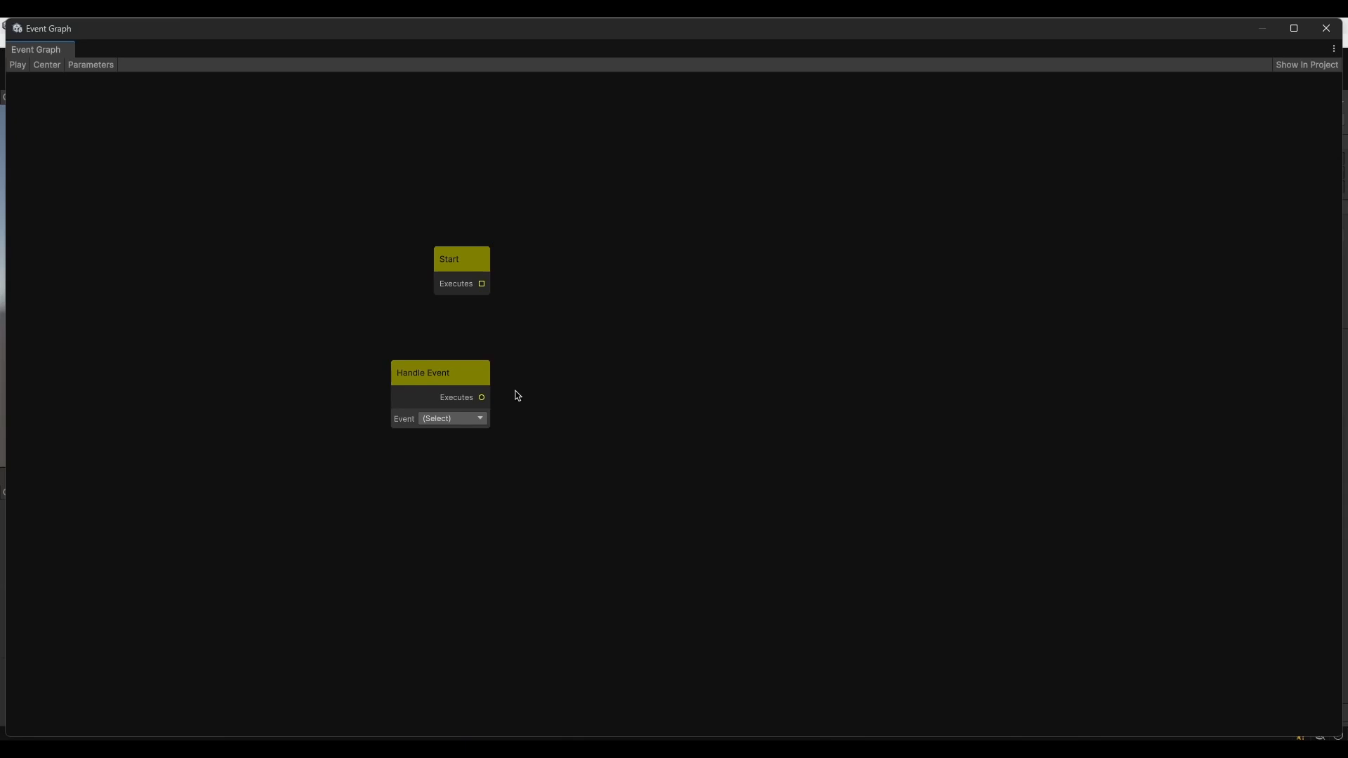
Assign Generic Events as the event registry of the Event Graph asset and reopen the graph for editing
click(483, 418)
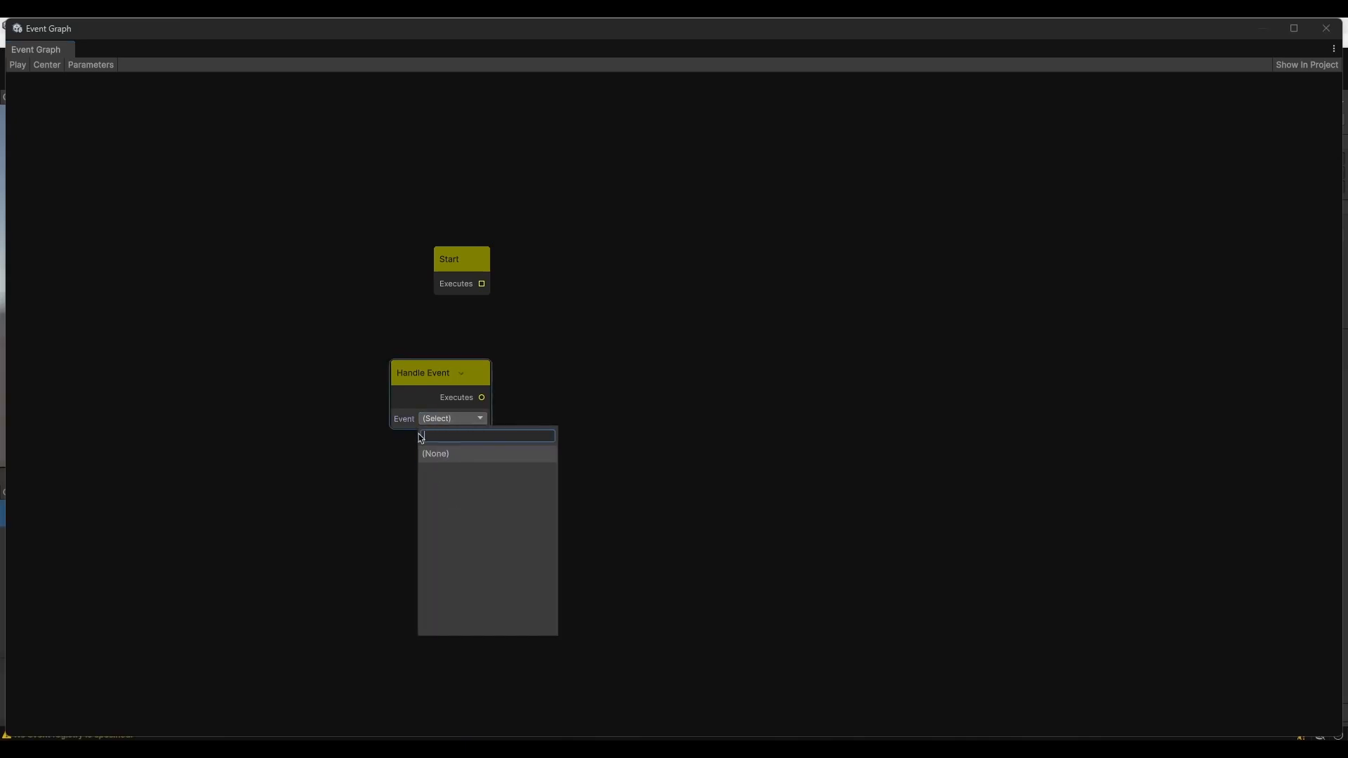
click(550, 409)
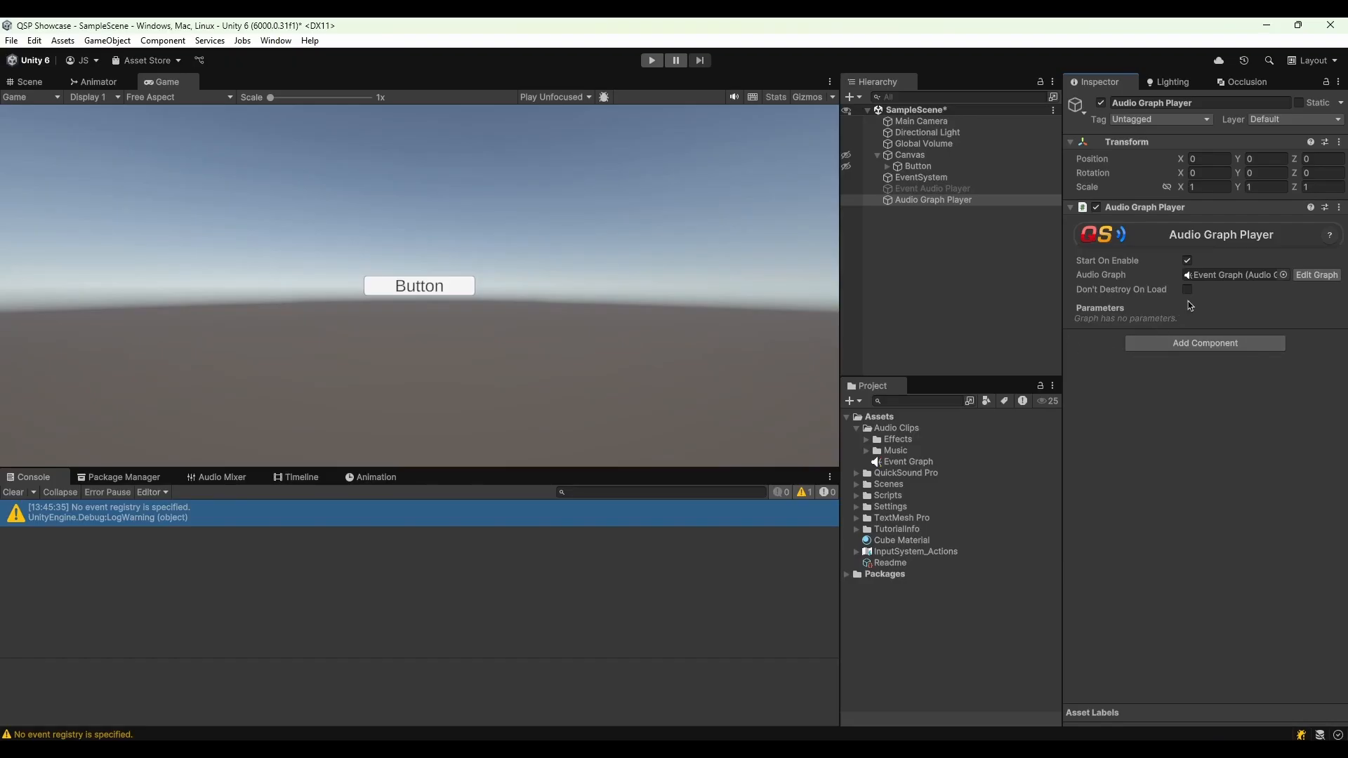
click(1229, 275)
click(925, 462)
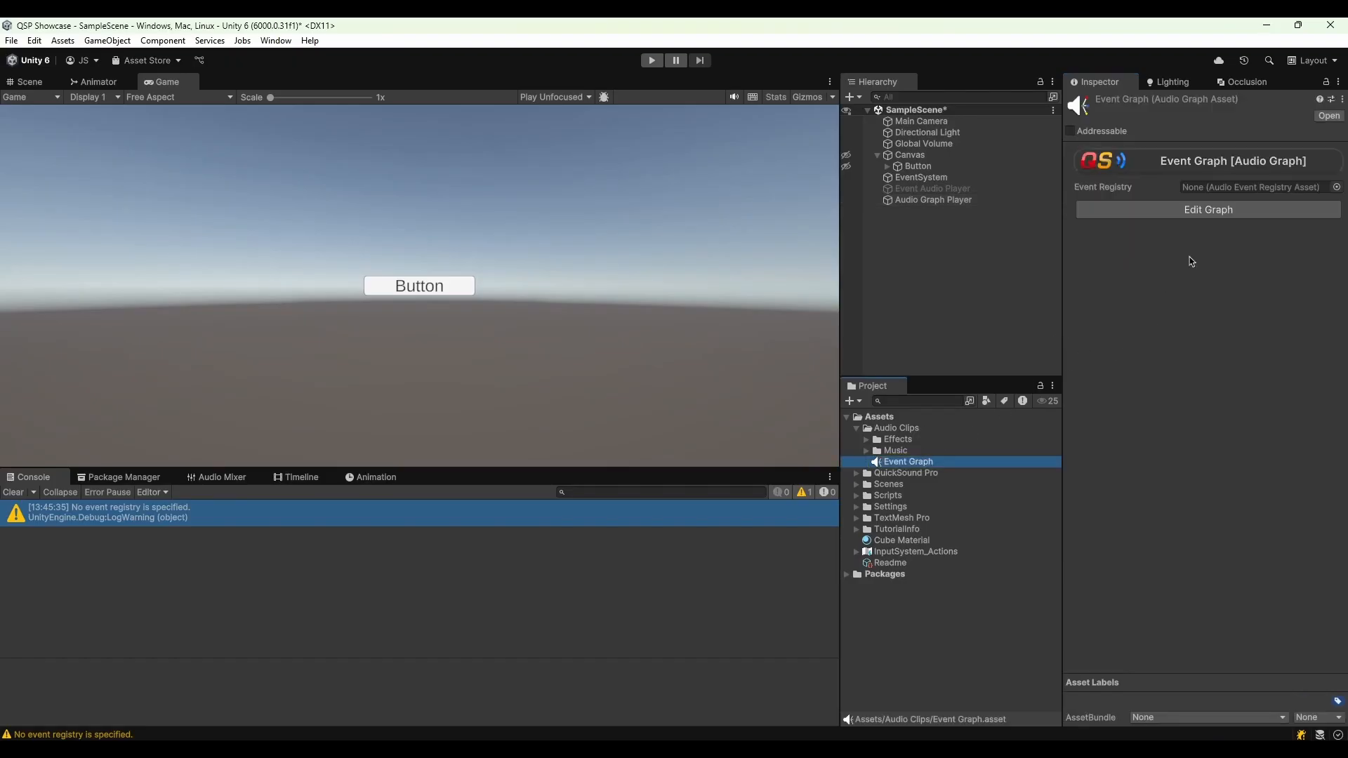
click(1338, 186)
double_click(1076, 236)
click(1155, 209)
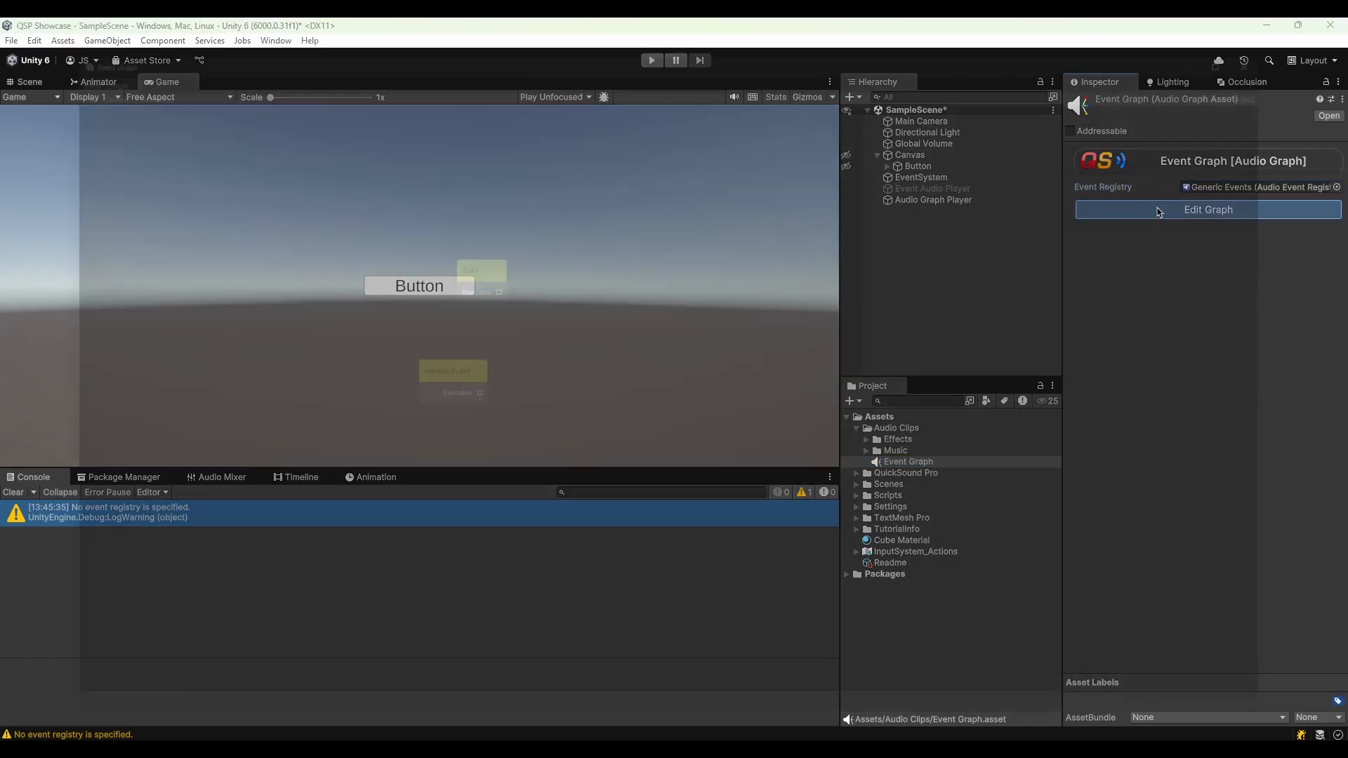
Set the Handle Event node's event to UI Click Up and connect its Executes output to a new Play Clip node level with it
click(449, 418)
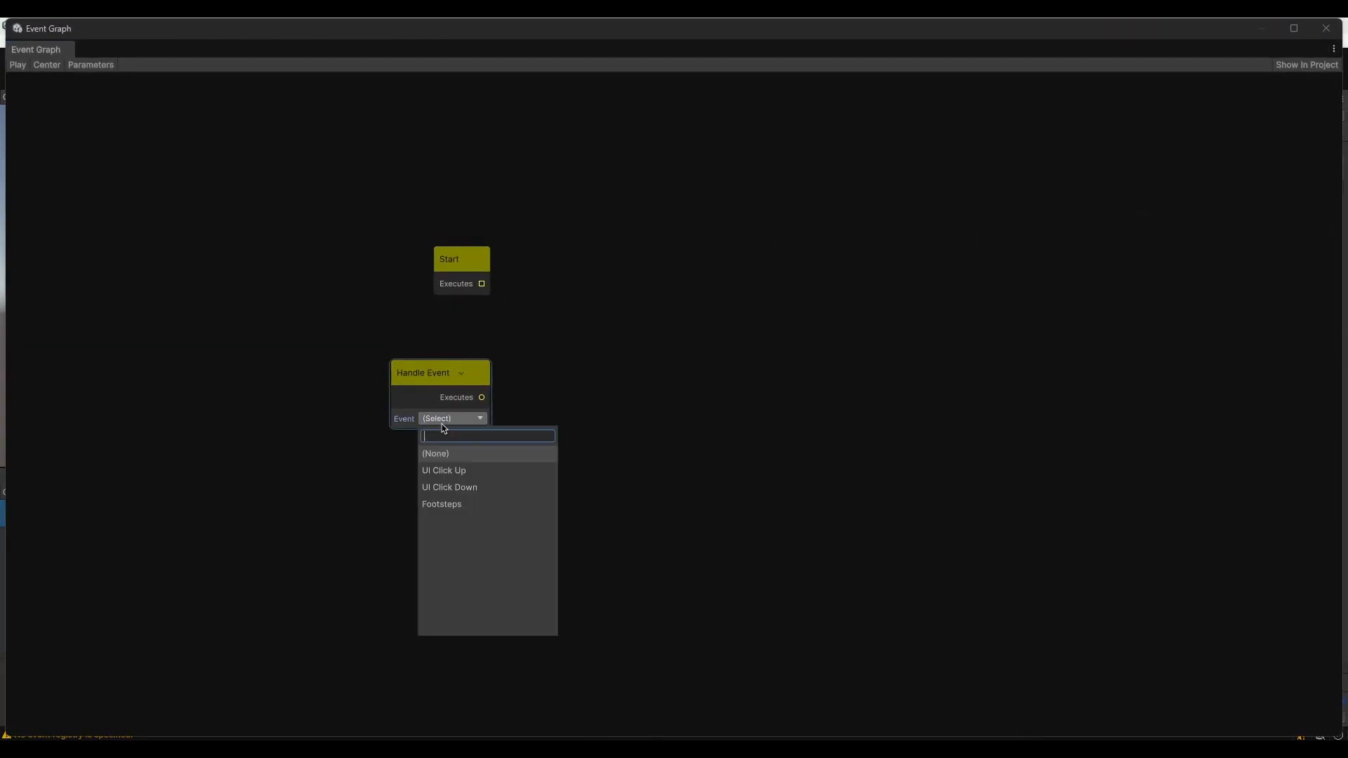
click(447, 470)
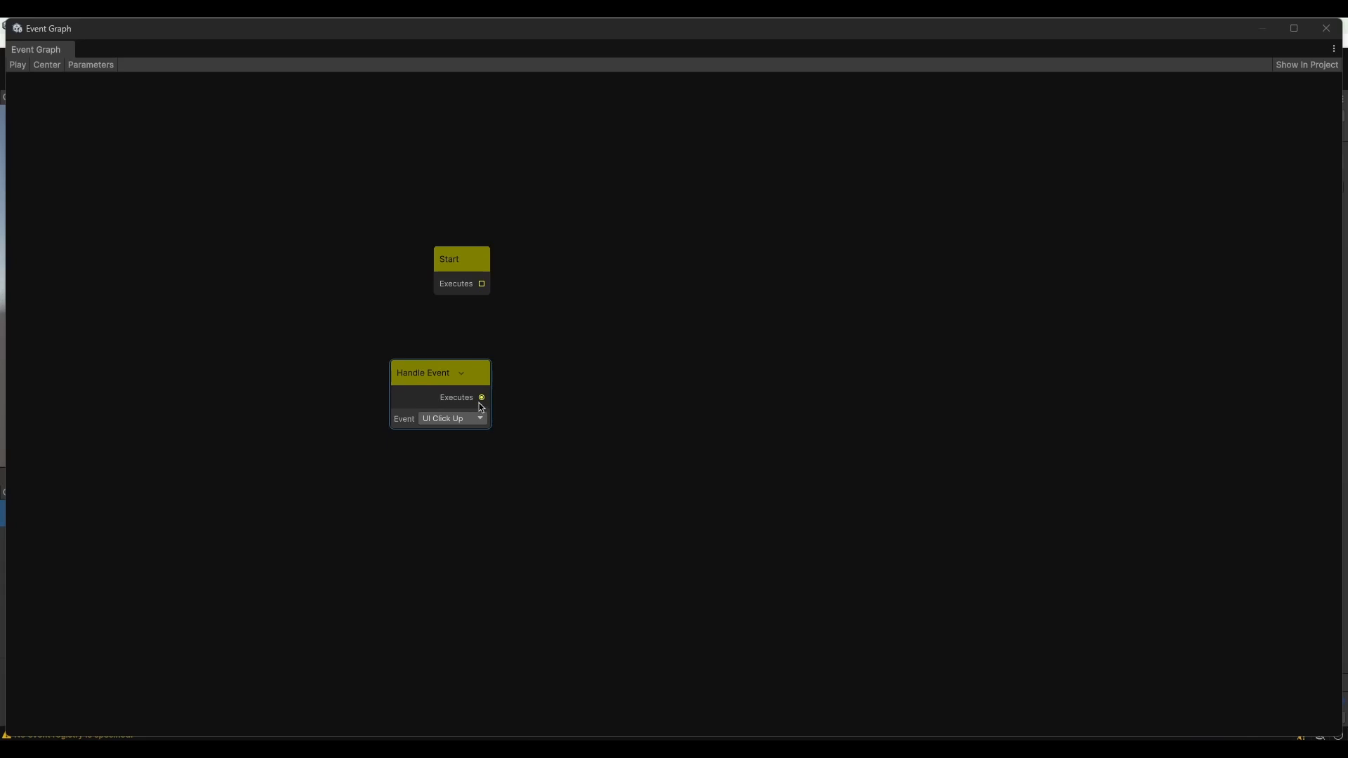
drag(482, 405, 695, 372)
text(play)
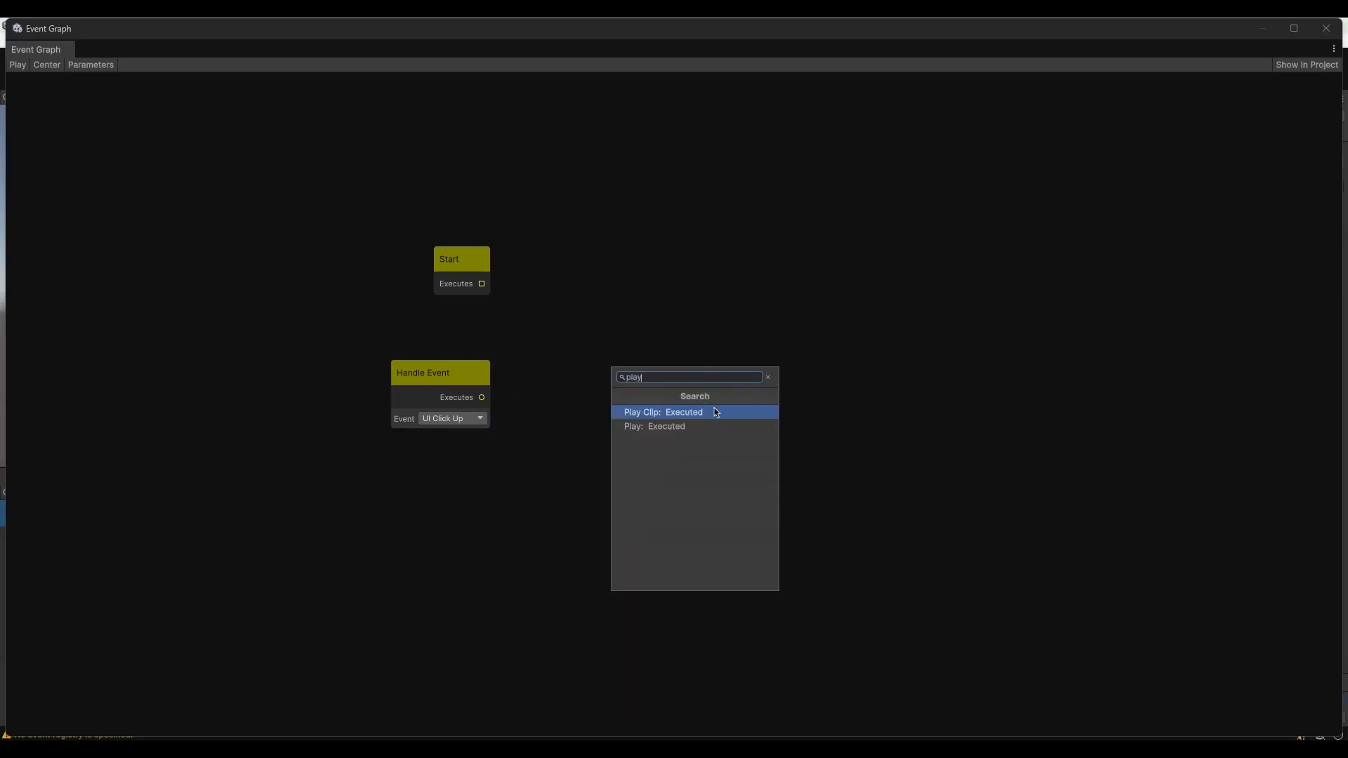
click(716, 412)
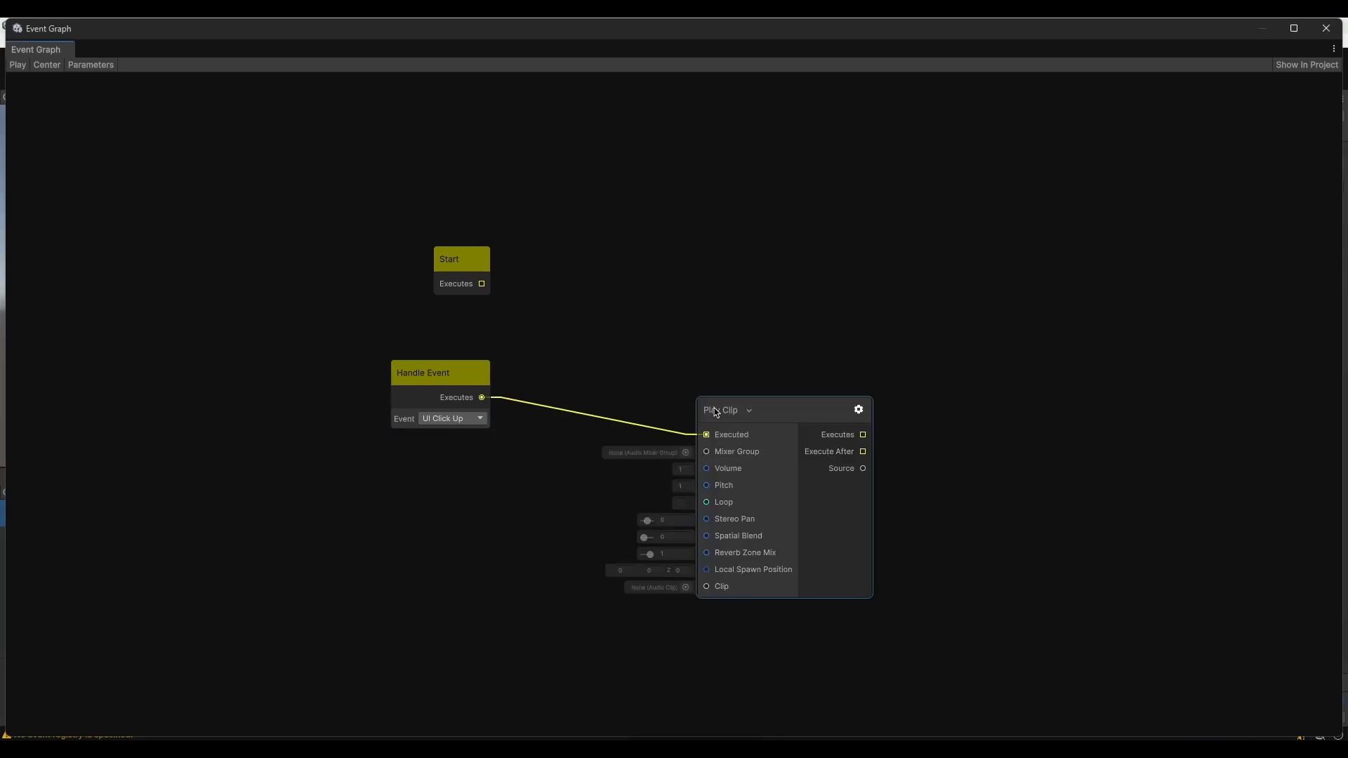
drag(775, 415, 731, 378)
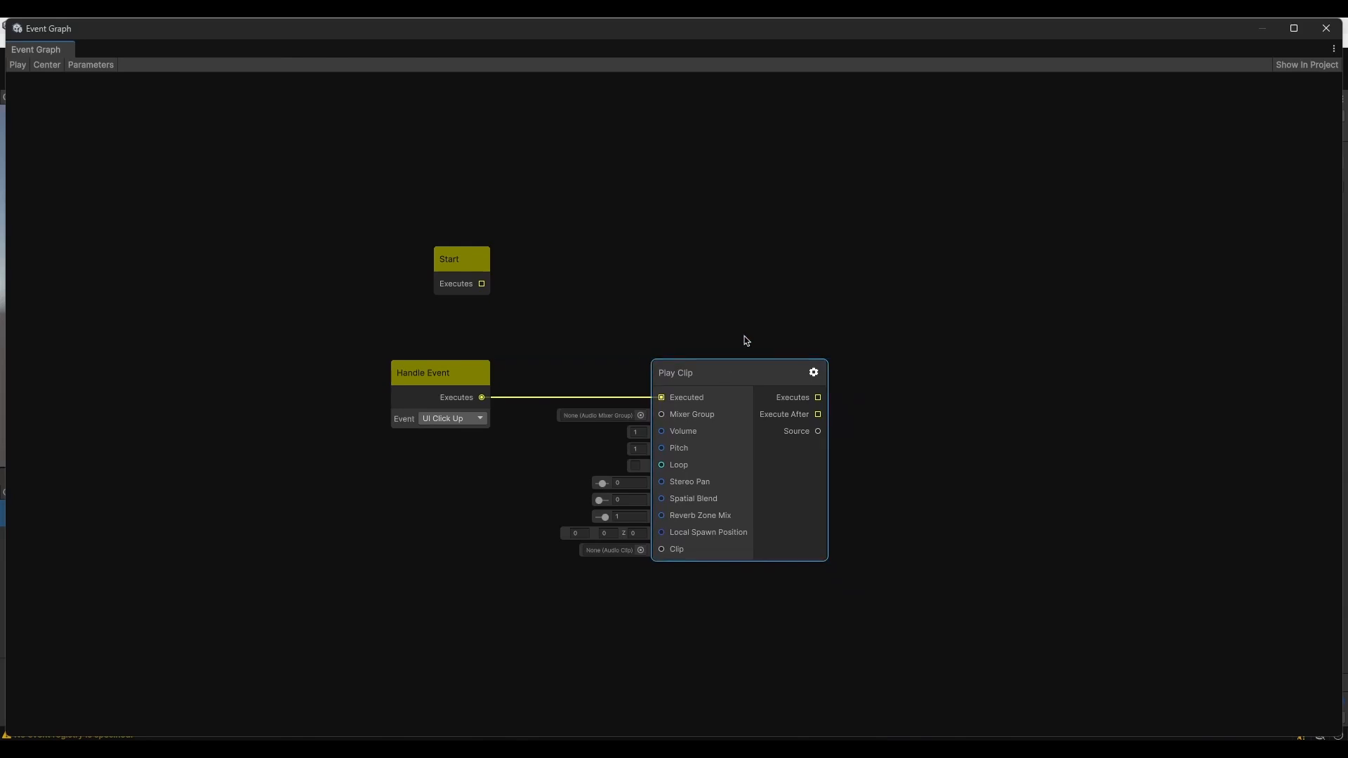
click(733, 338)
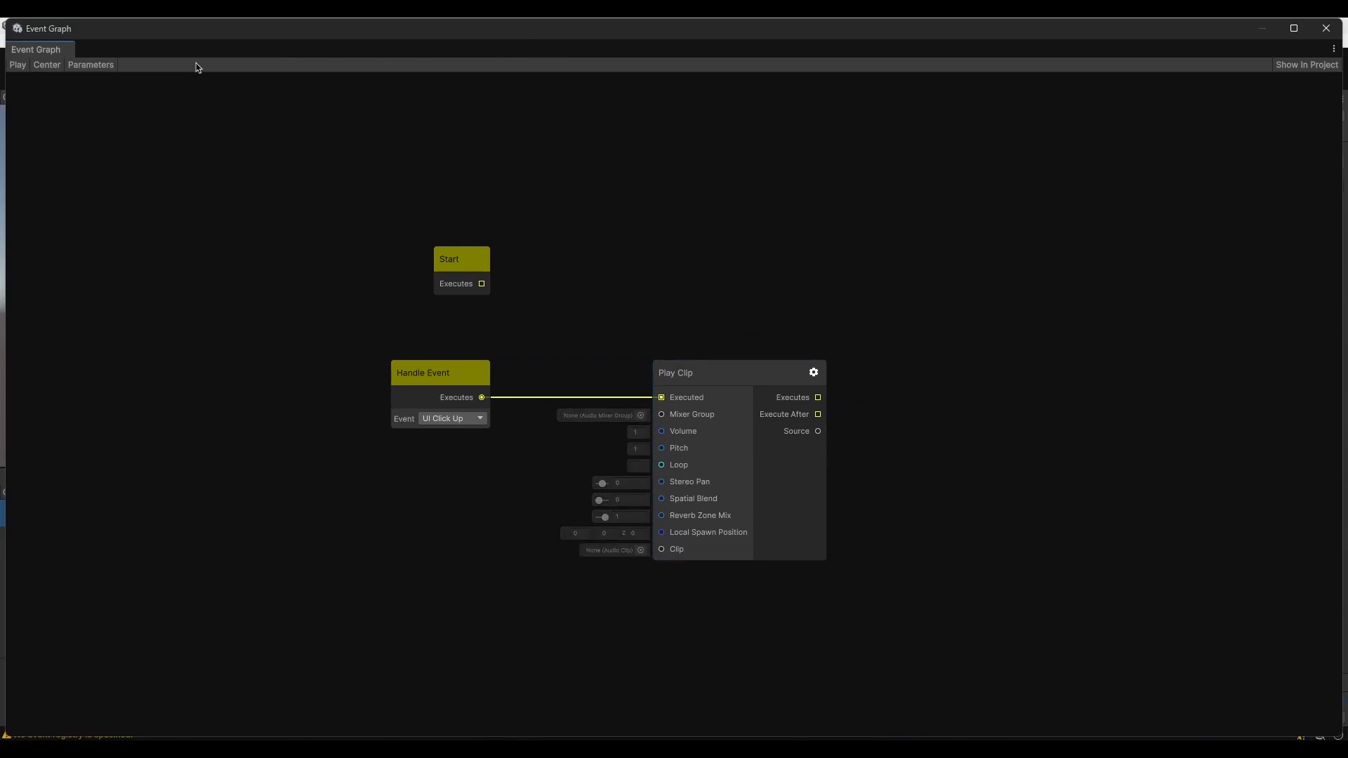
Dock the floating Event Graph window beside the Game view in the main editor
drag(91, 34, 167, 60)
drag(389, 138, 313, 84)
middle_drag(630, 361, 547, 179)
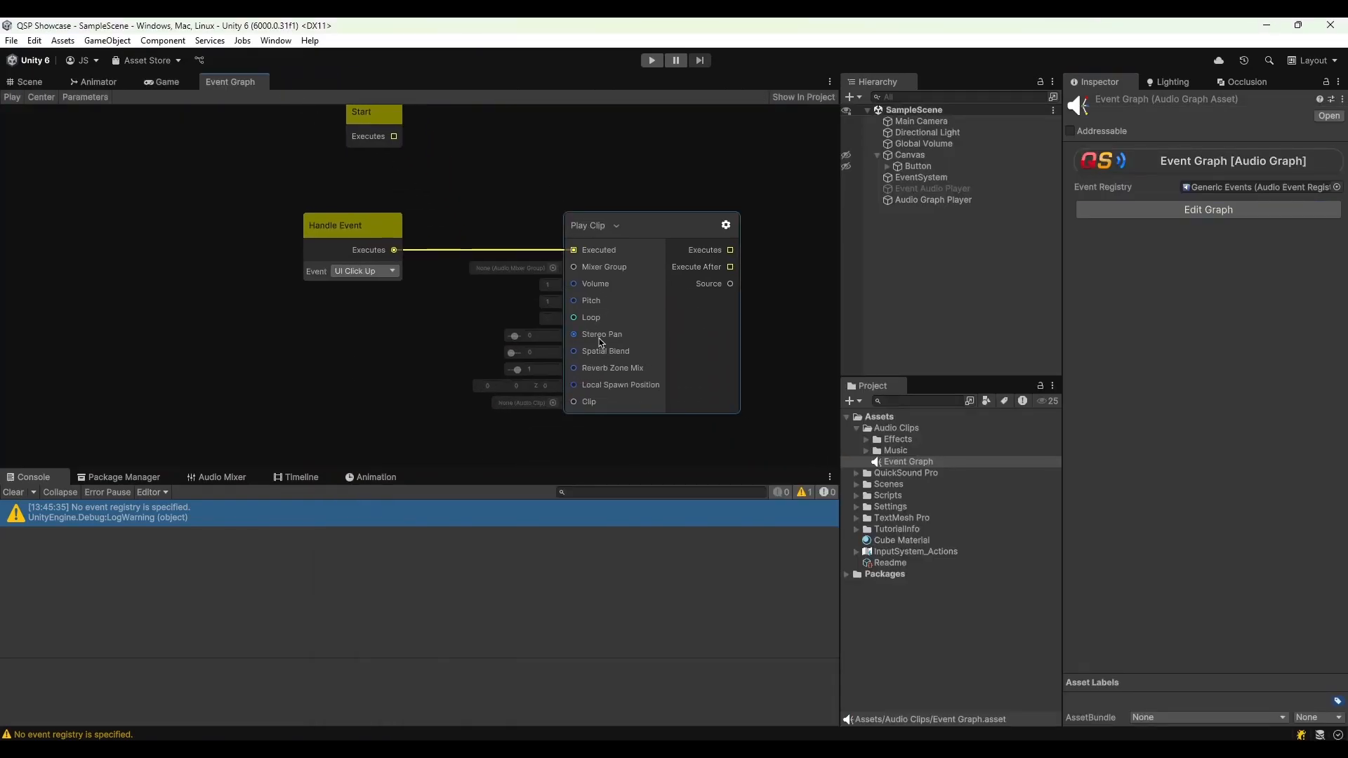
Assign the UI_Click_Tap_03_mono clip from the Effects folder to the Play Clip node's Clip input
scroll(597, 337, down, 3)
middle_drag(598, 338, 559, 338)
scroll(503, 336, up, 2)
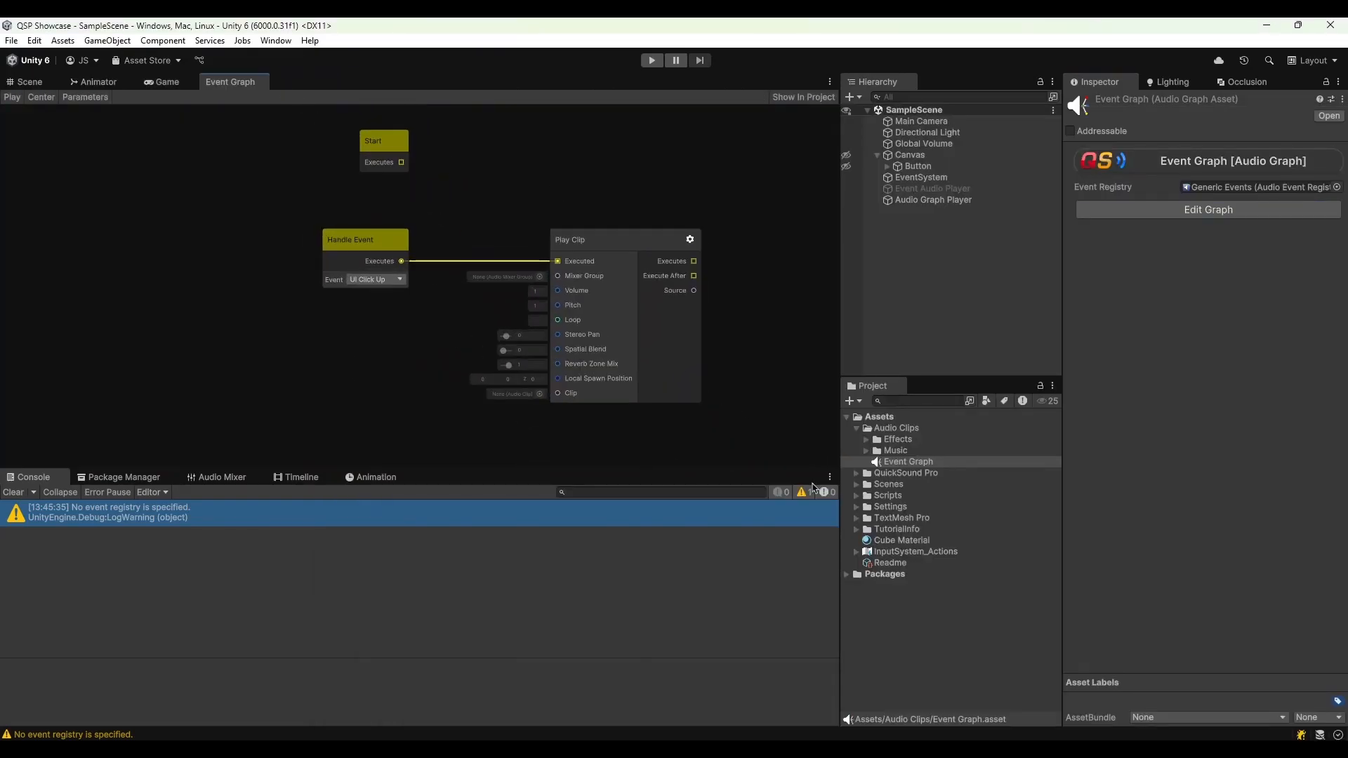
click(868, 440)
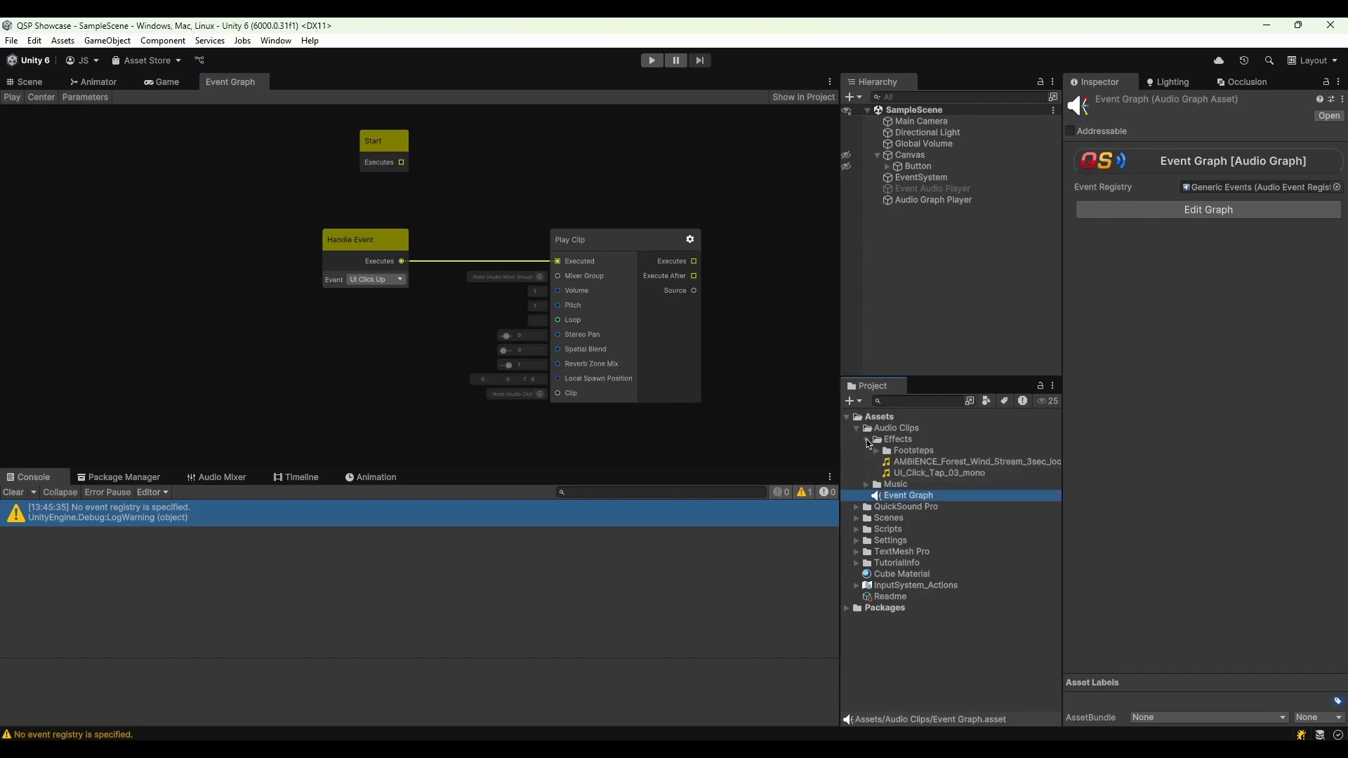
drag(922, 475, 528, 394)
Run the scene, test the UI button's click sound in the Game view, and return to Event Graph in edit mode
click(652, 60)
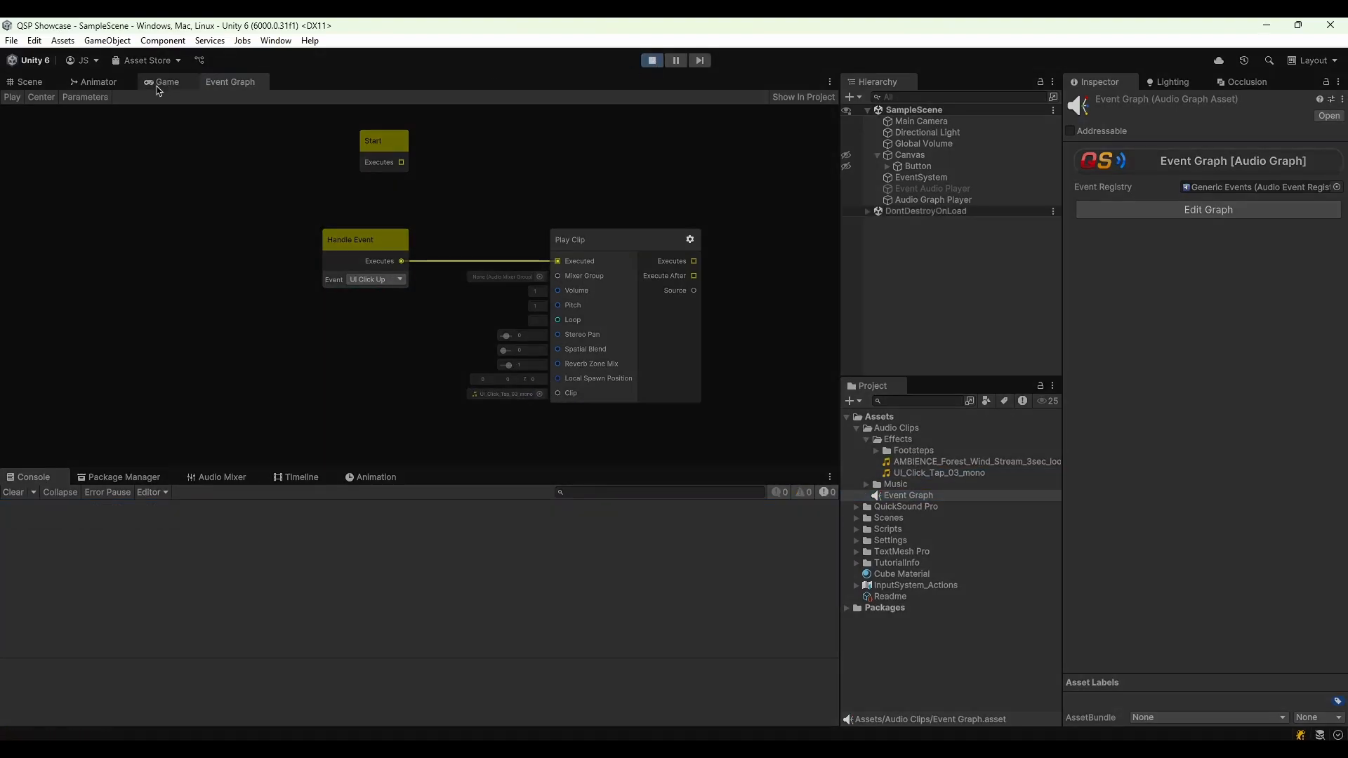
click(161, 81)
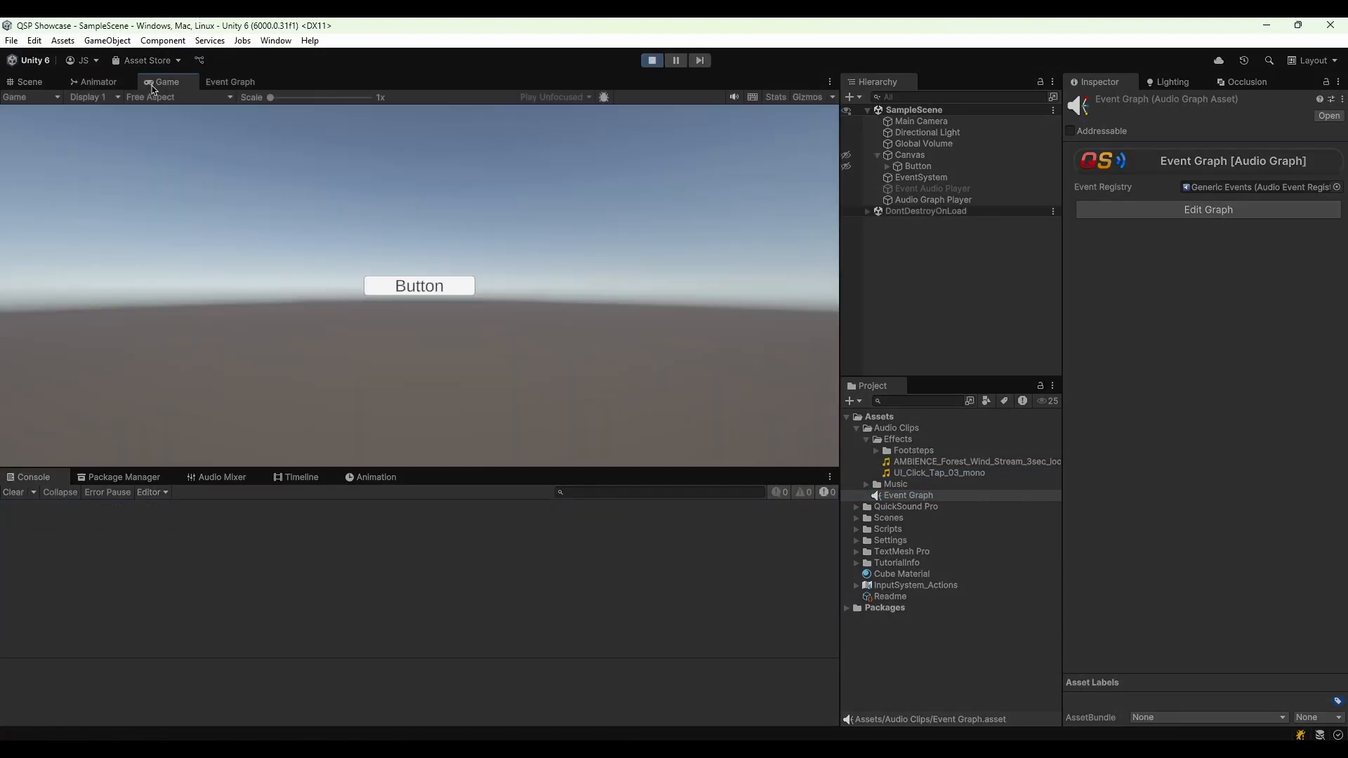
click(463, 294)
click(652, 60)
click(230, 82)
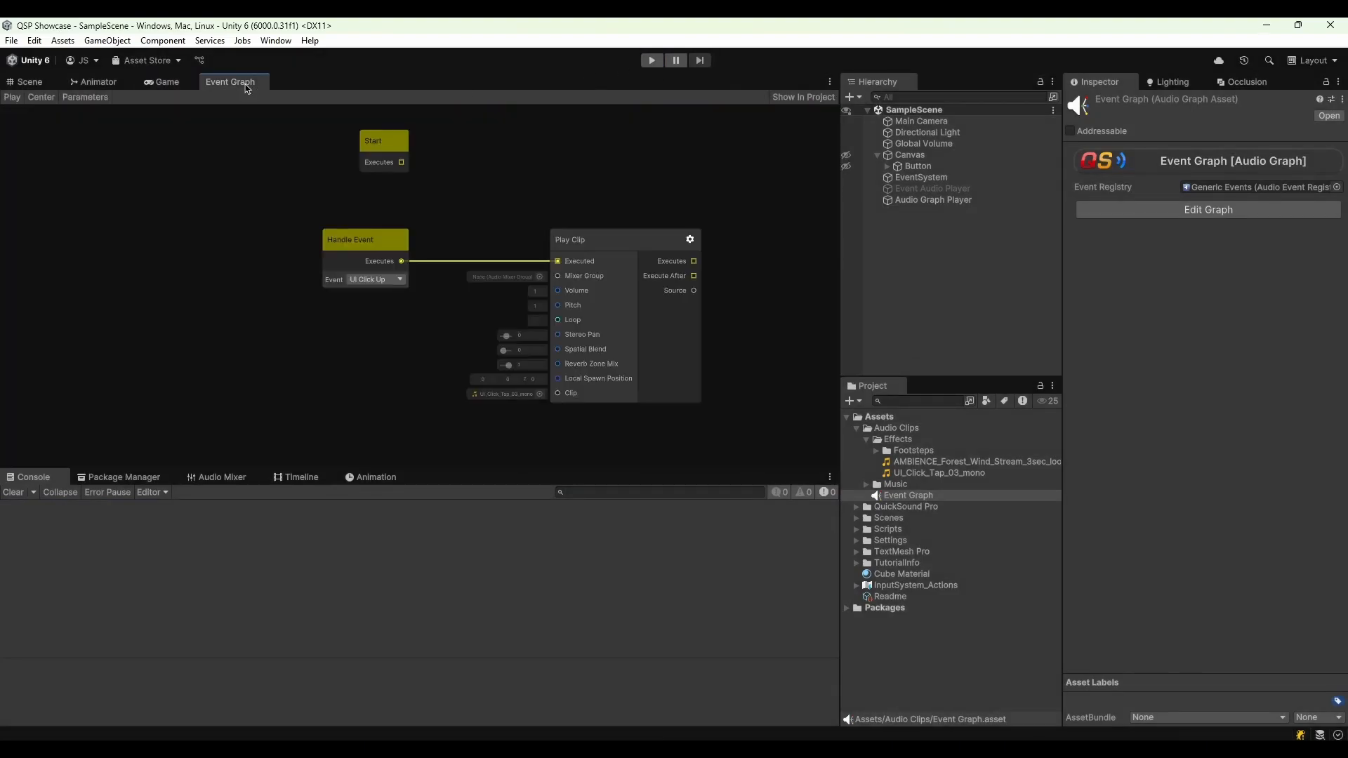
Move the Handle Event node away from Play Clip and create a For Loop node in the gap between them
drag(358, 239, 237, 238)
click(339, 407)
middle_drag(339, 407, 412, 407)
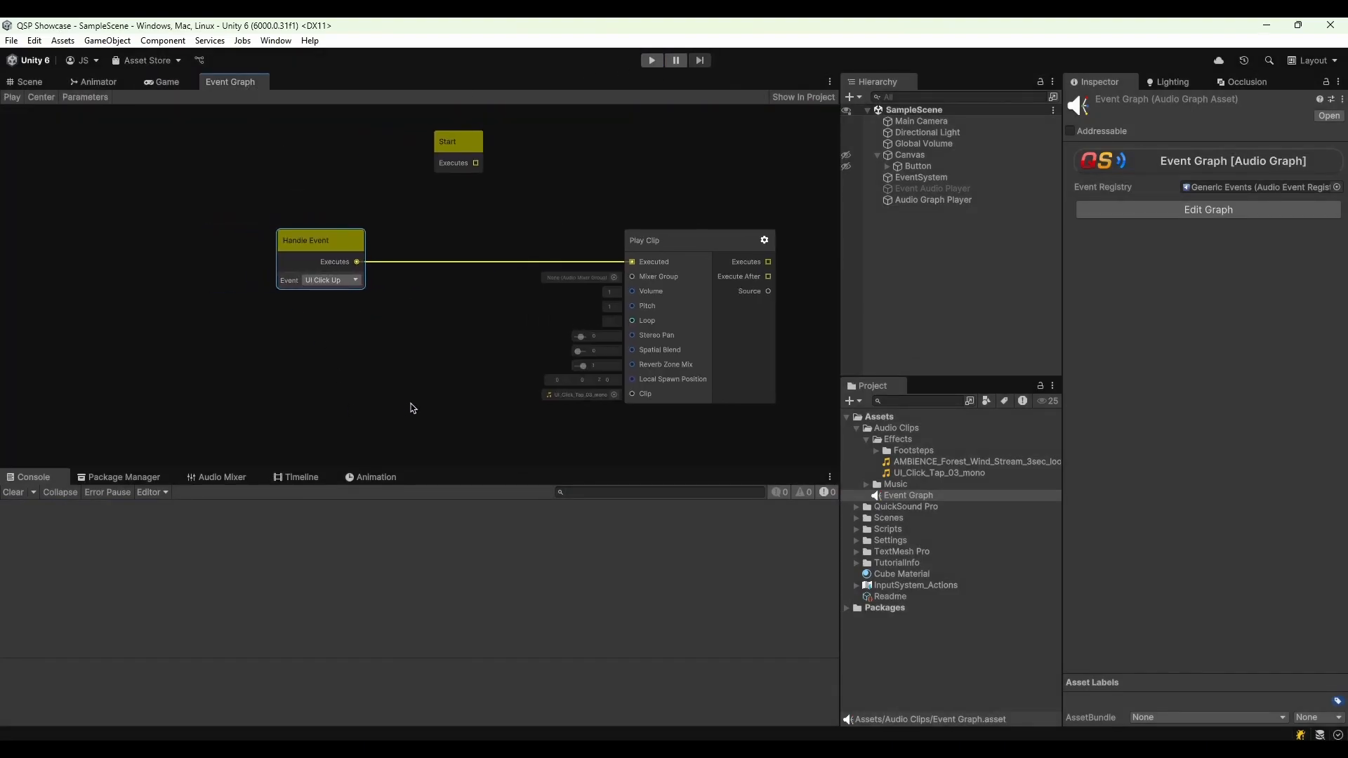
right_click(383, 370)
click(398, 374)
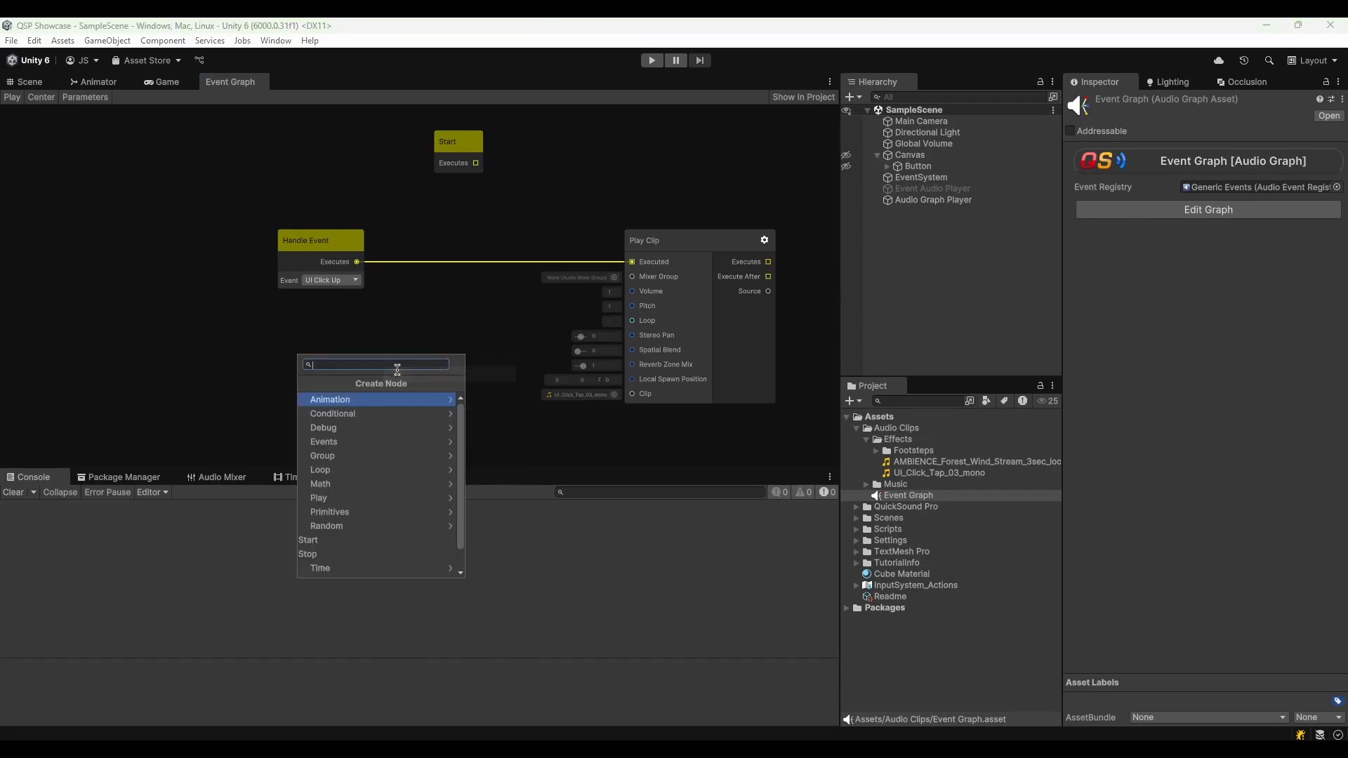
text(for)
key(Return)
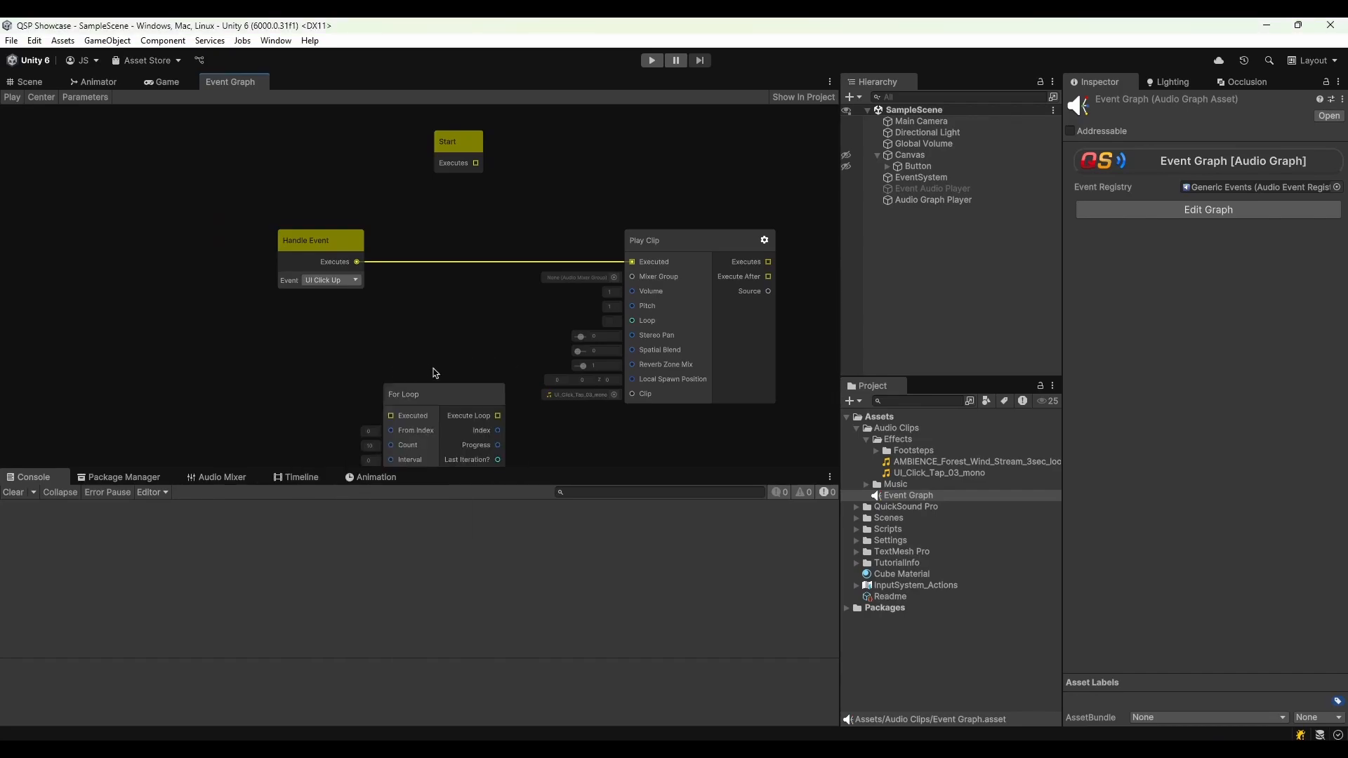
drag(421, 395, 448, 289)
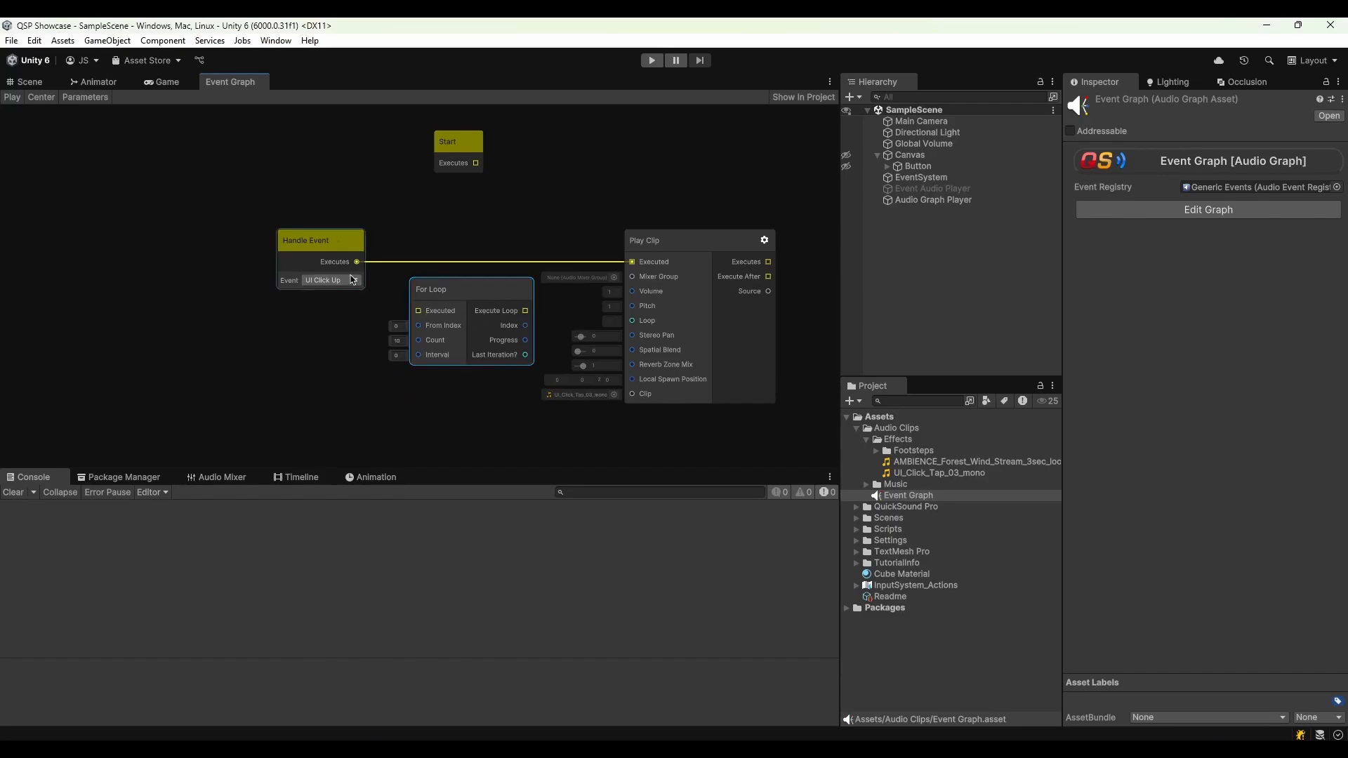
Connect Handle Event's Executes output to the For Loop and set its Count to 3 and Interval to 0.1
drag(357, 262, 413, 313)
click(397, 340)
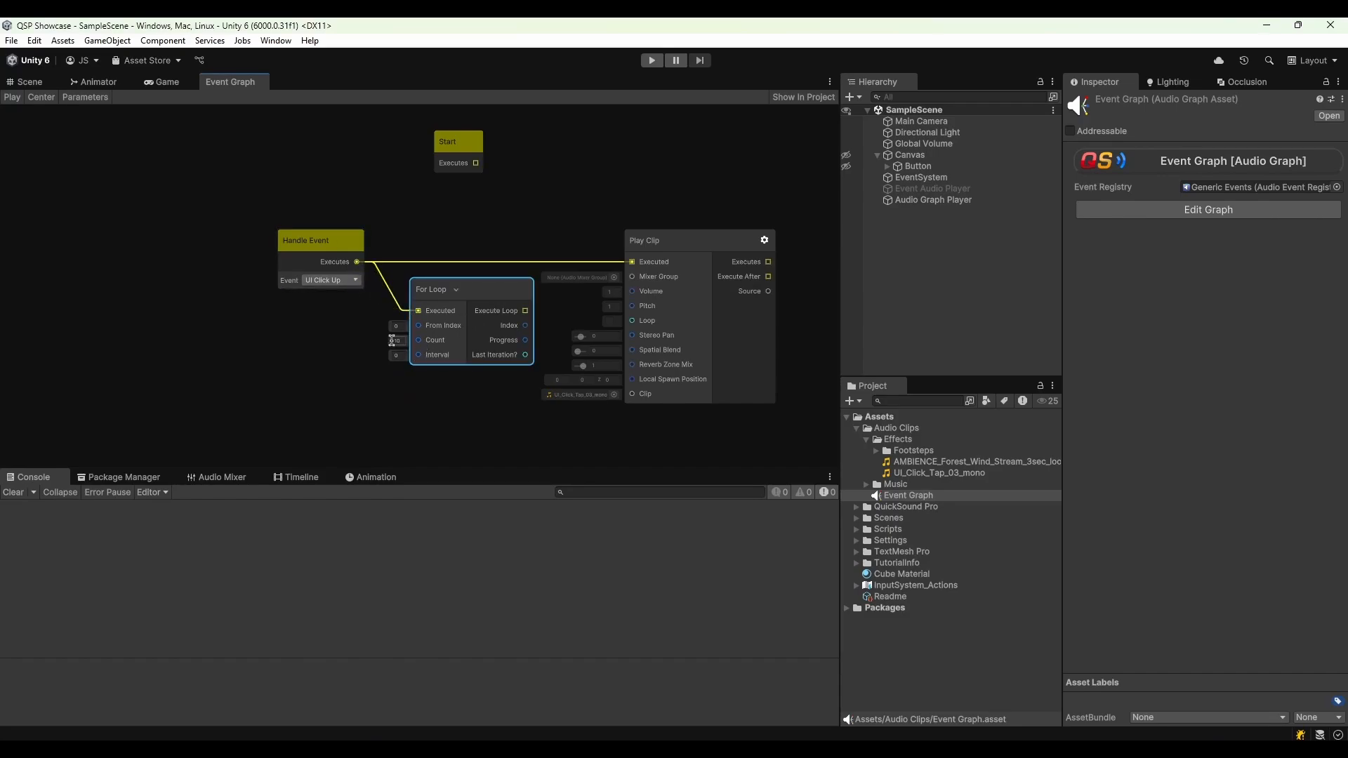
text(3)
key(Tab)
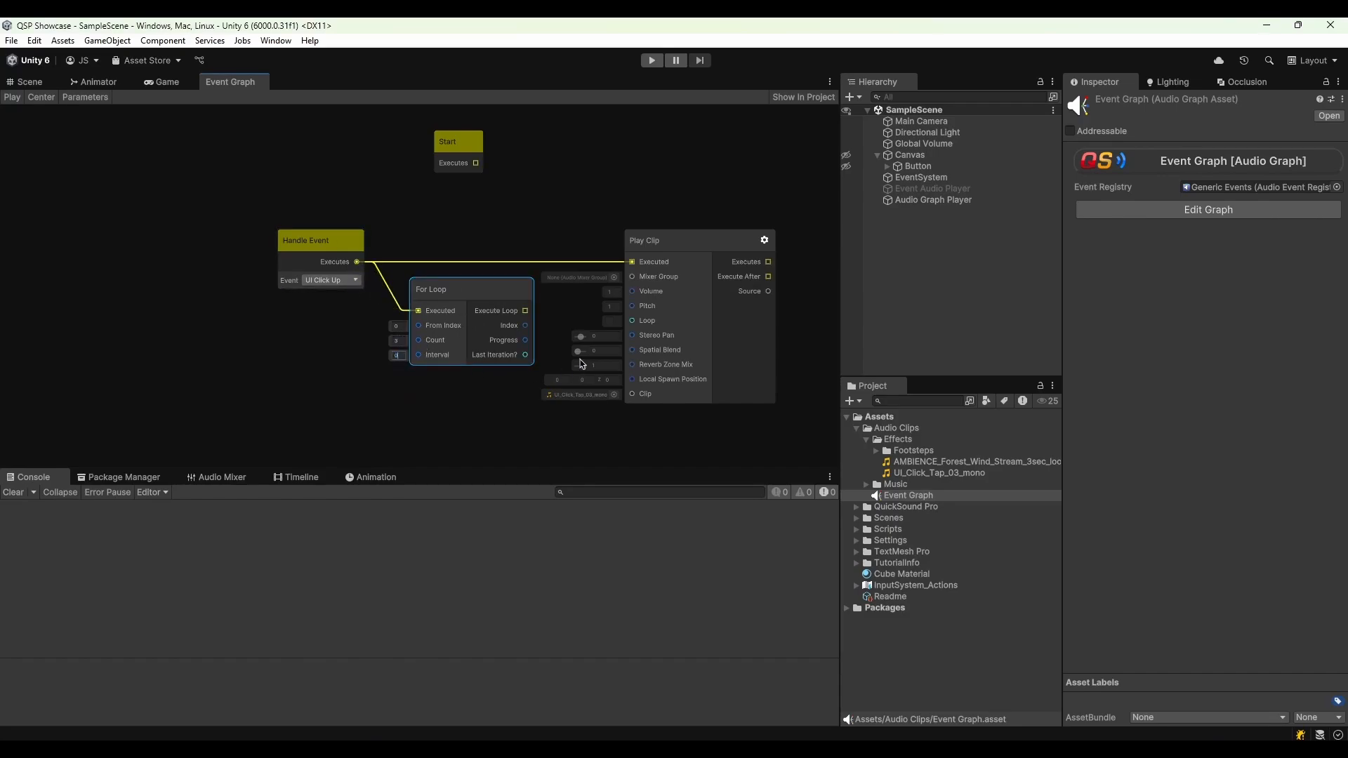
click(474, 399)
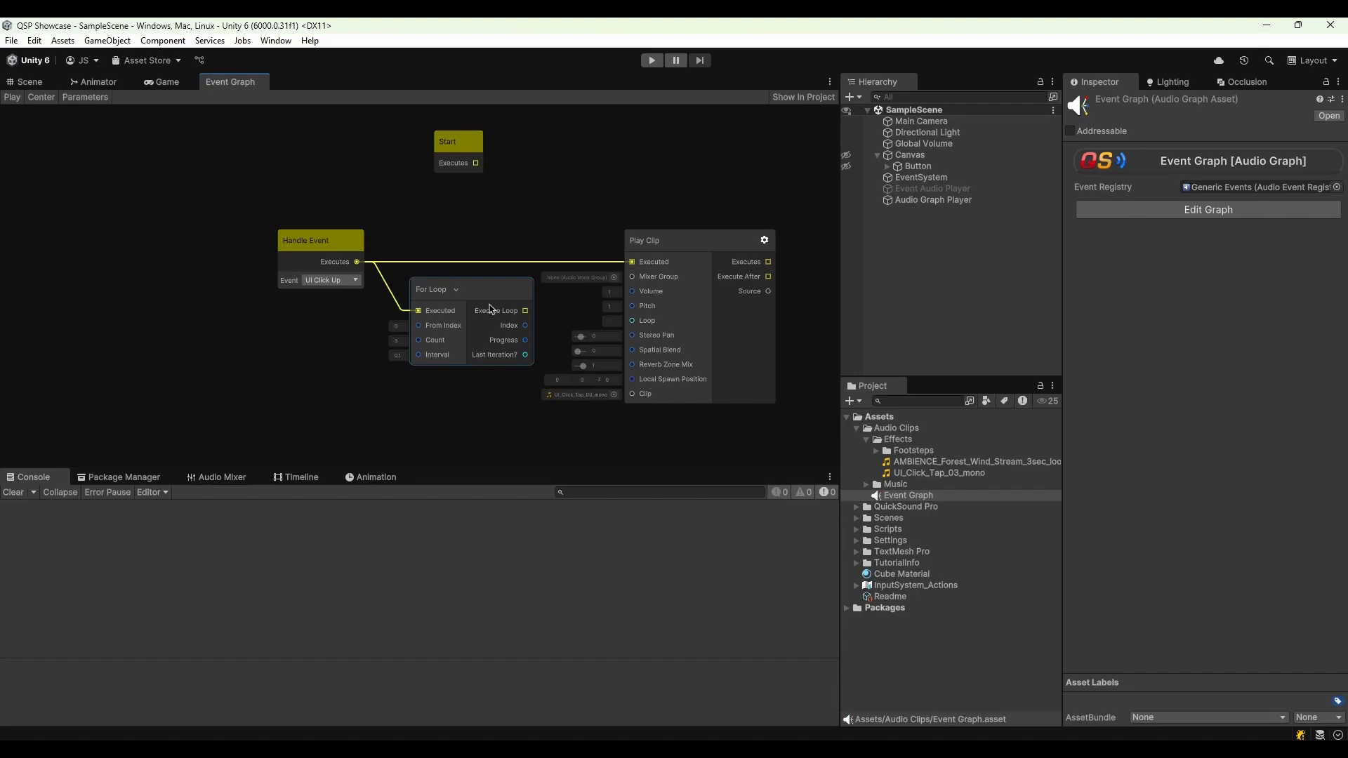
Connect the For Loop's Execute Loop output to Play Clip's Executed input and delete the direct Handle Event connection to Play Clip
drag(525, 311, 632, 262)
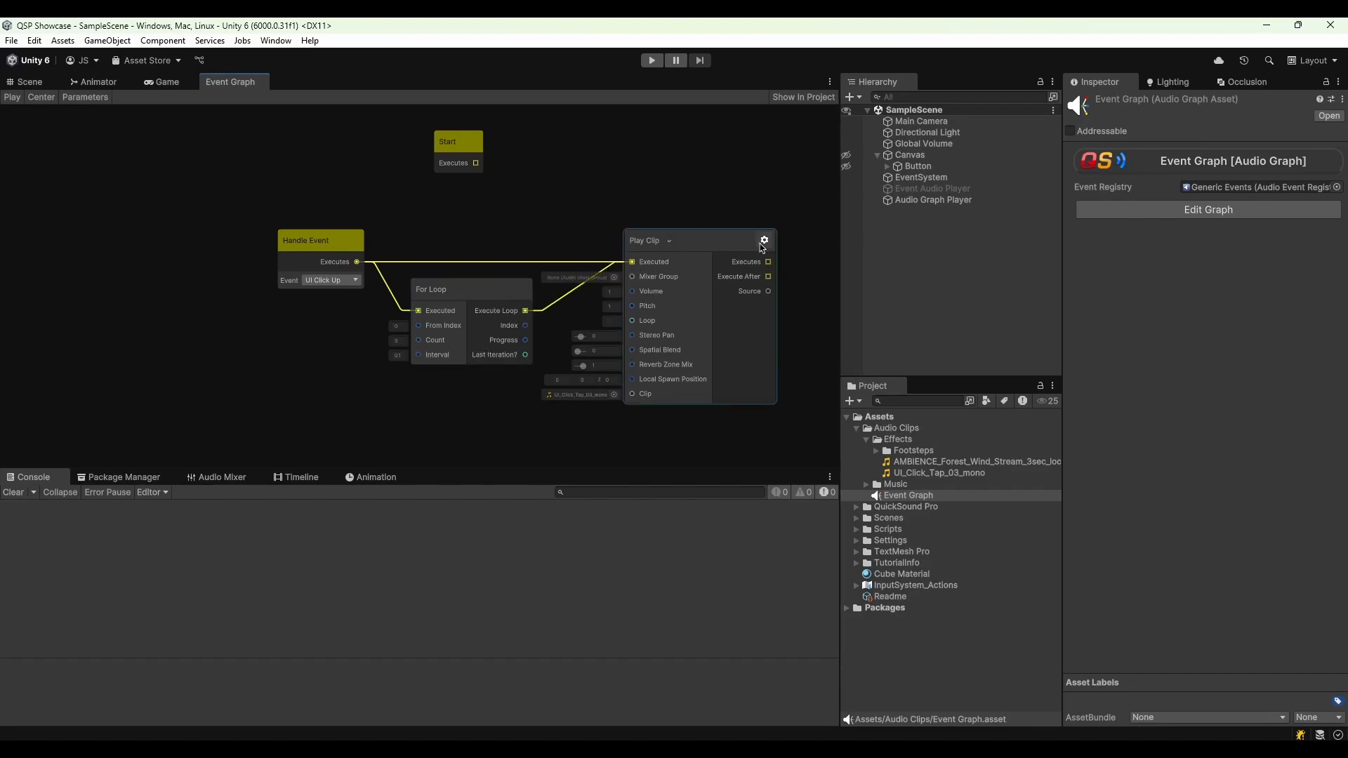
click(581, 264)
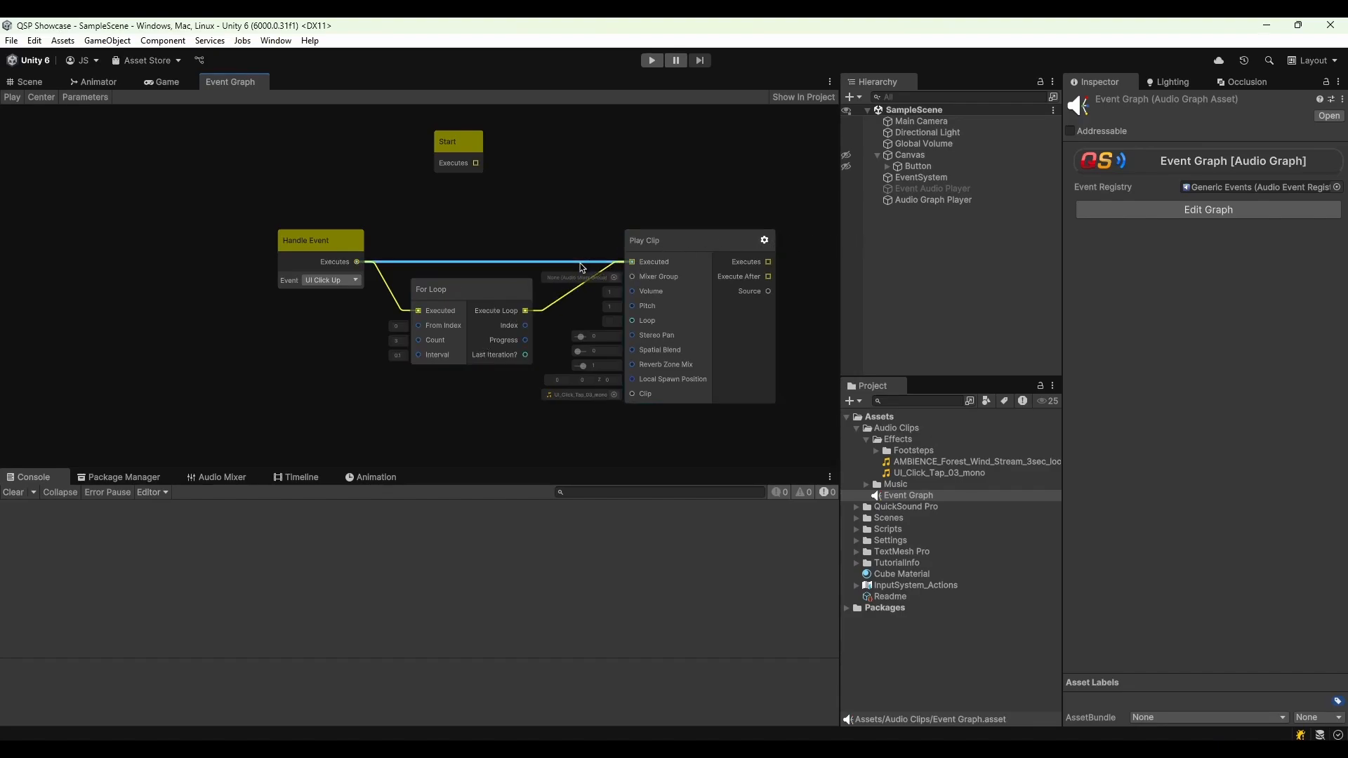
Run the scene, test the looped click sound with the UI button, and return to Event Graph in edit mode
click(651, 60)
click(164, 81)
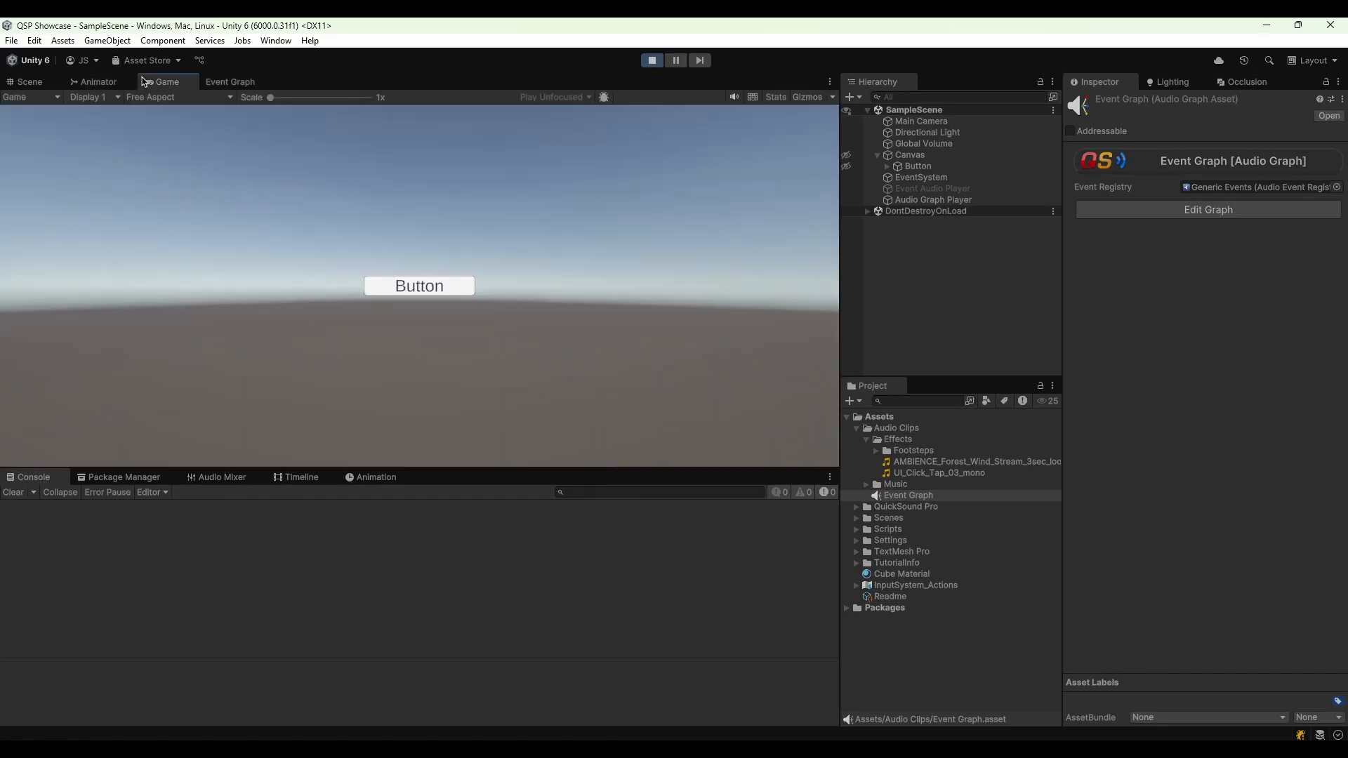
click(385, 283)
click(444, 290)
click(651, 59)
click(231, 82)
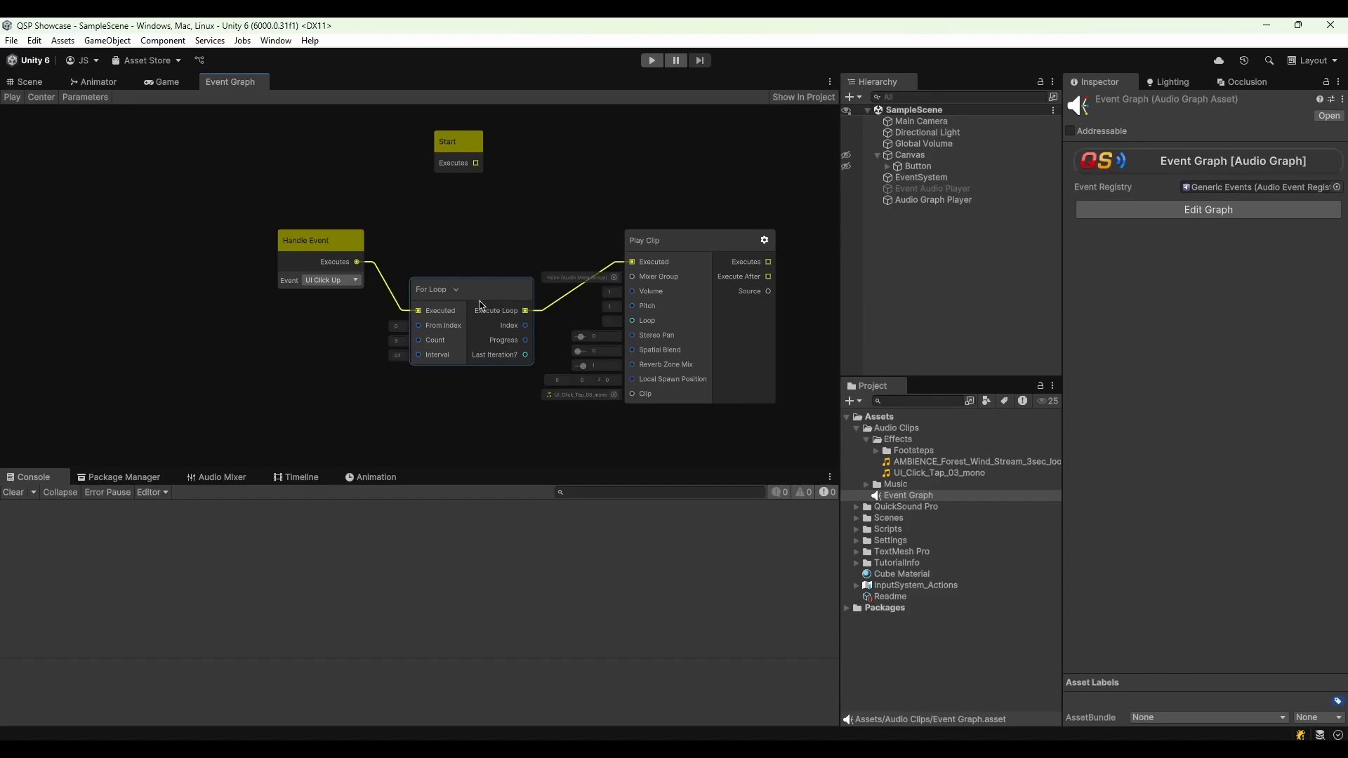
Move the For Loop node above the connection line and add a Graph Time node below and to the left of Handle Event
drag(482, 304, 484, 228)
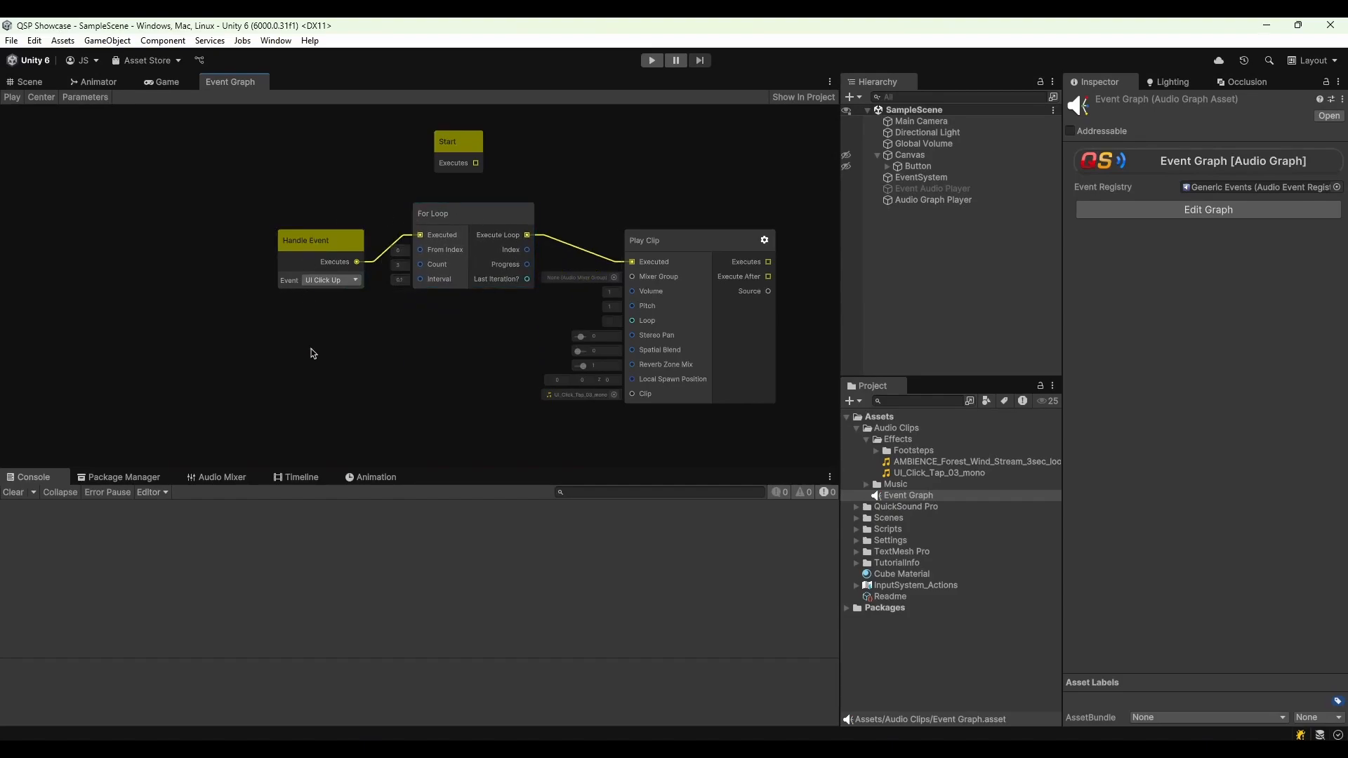
right_click(373, 346)
click(414, 356)
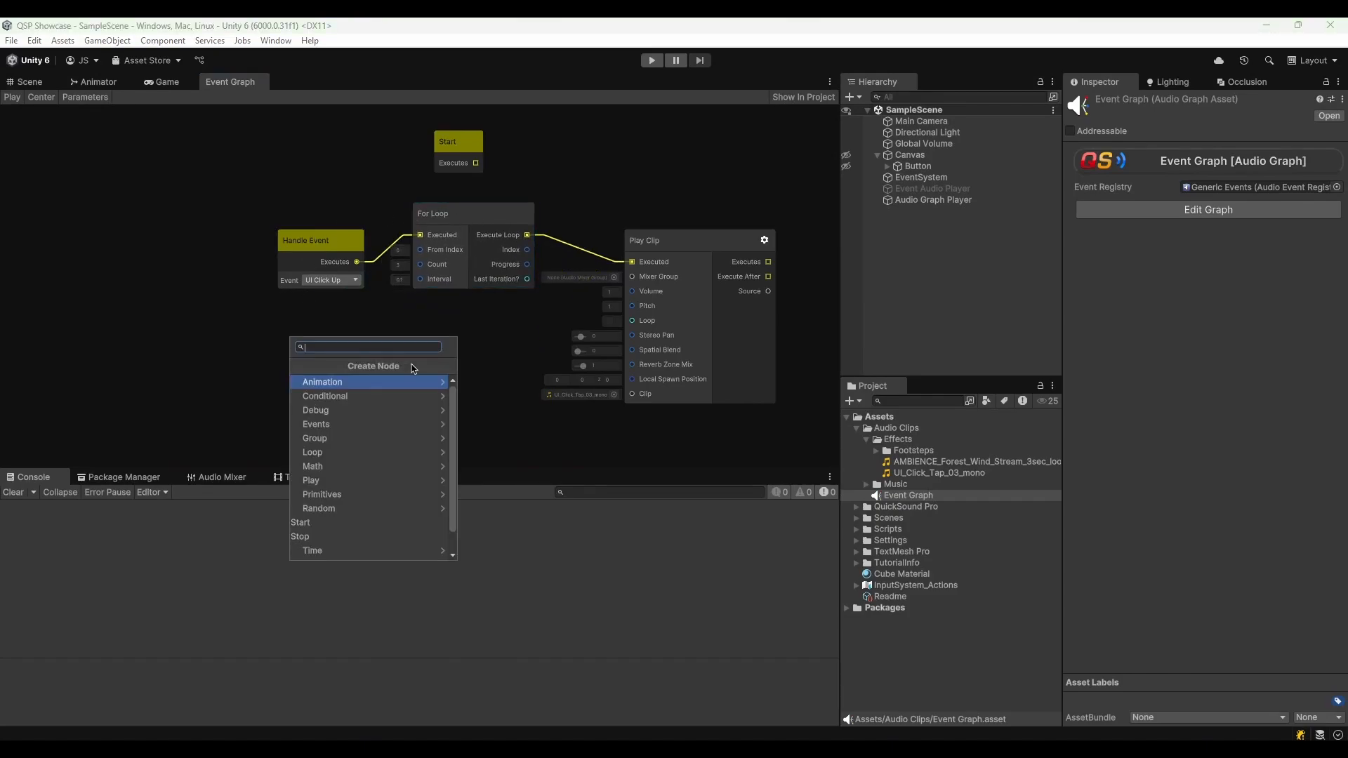
text(graph)
key(Return)
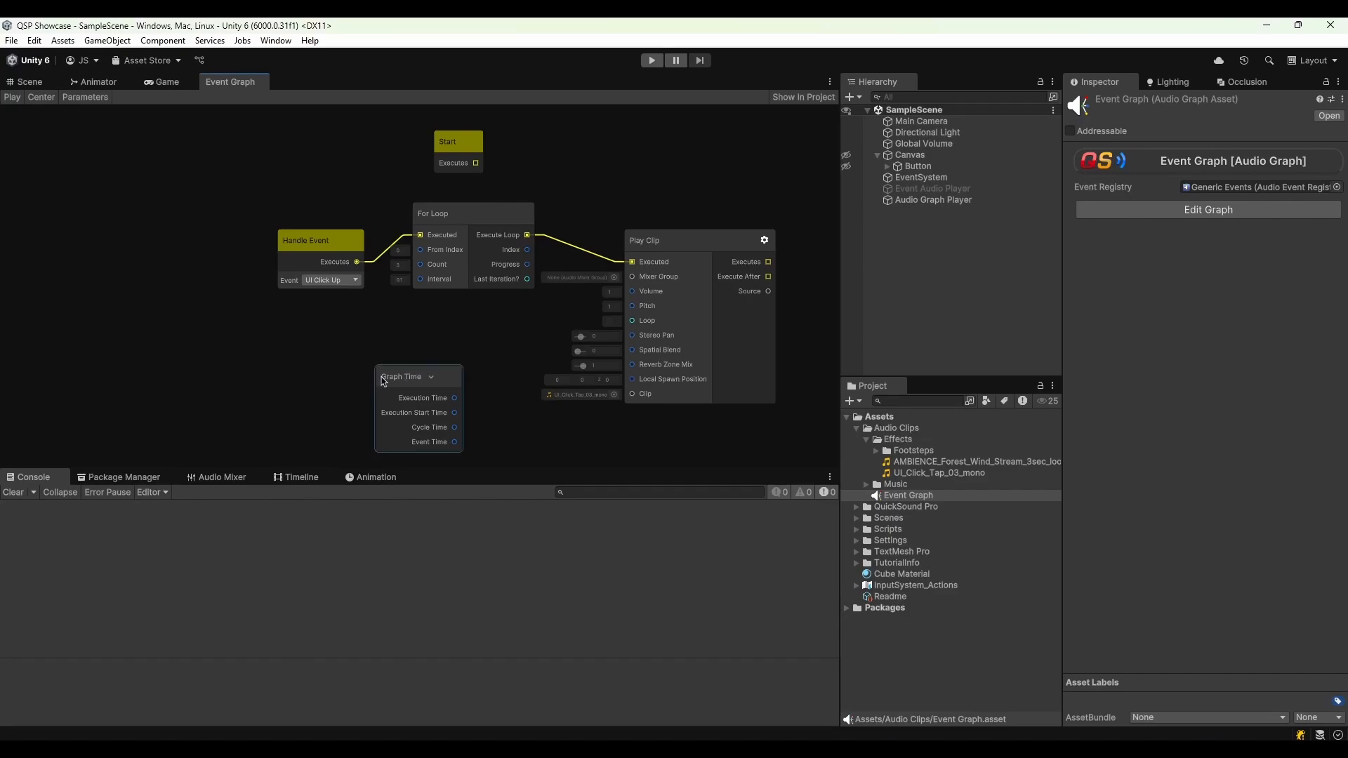
drag(393, 382, 176, 337)
click(259, 351)
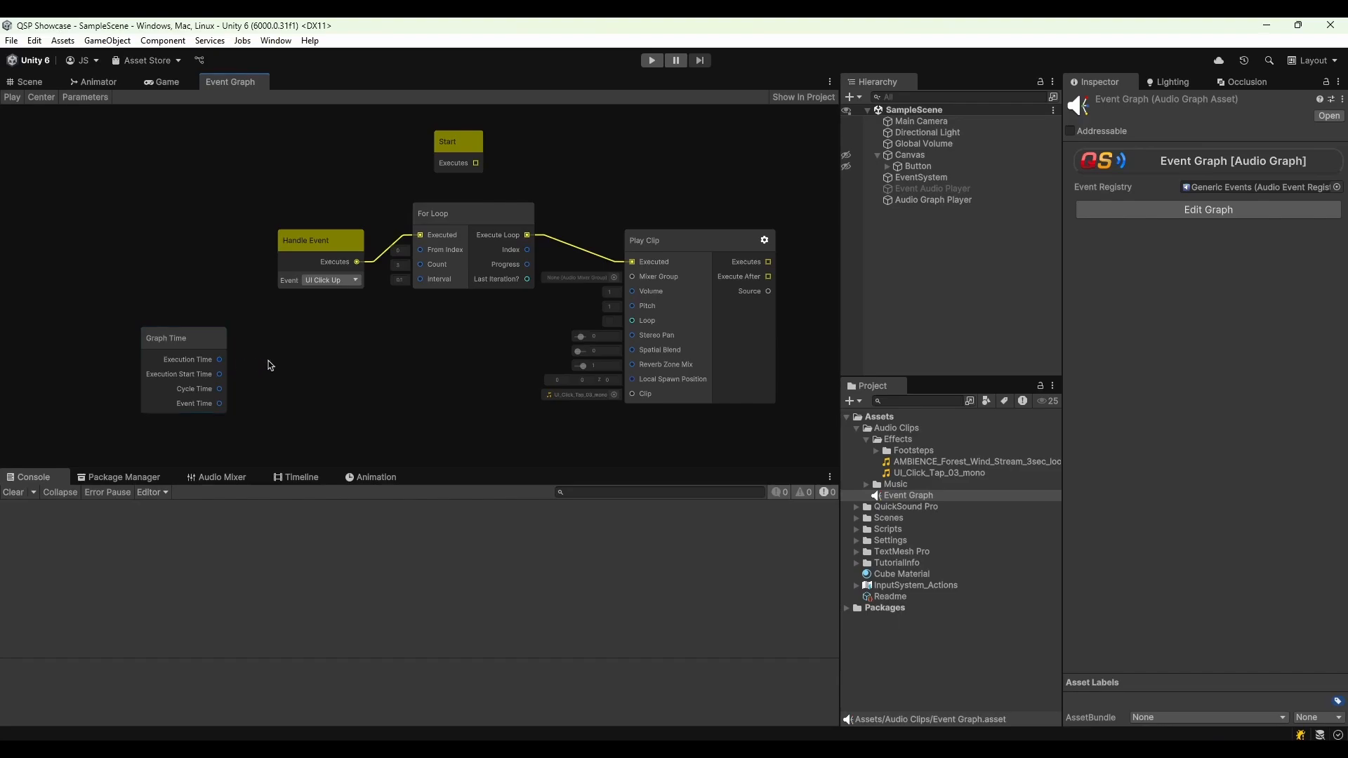
Add a Divide node whose A input is fed by Graph Time's Execution Time output
drag(220, 365, 289, 347)
text(div)
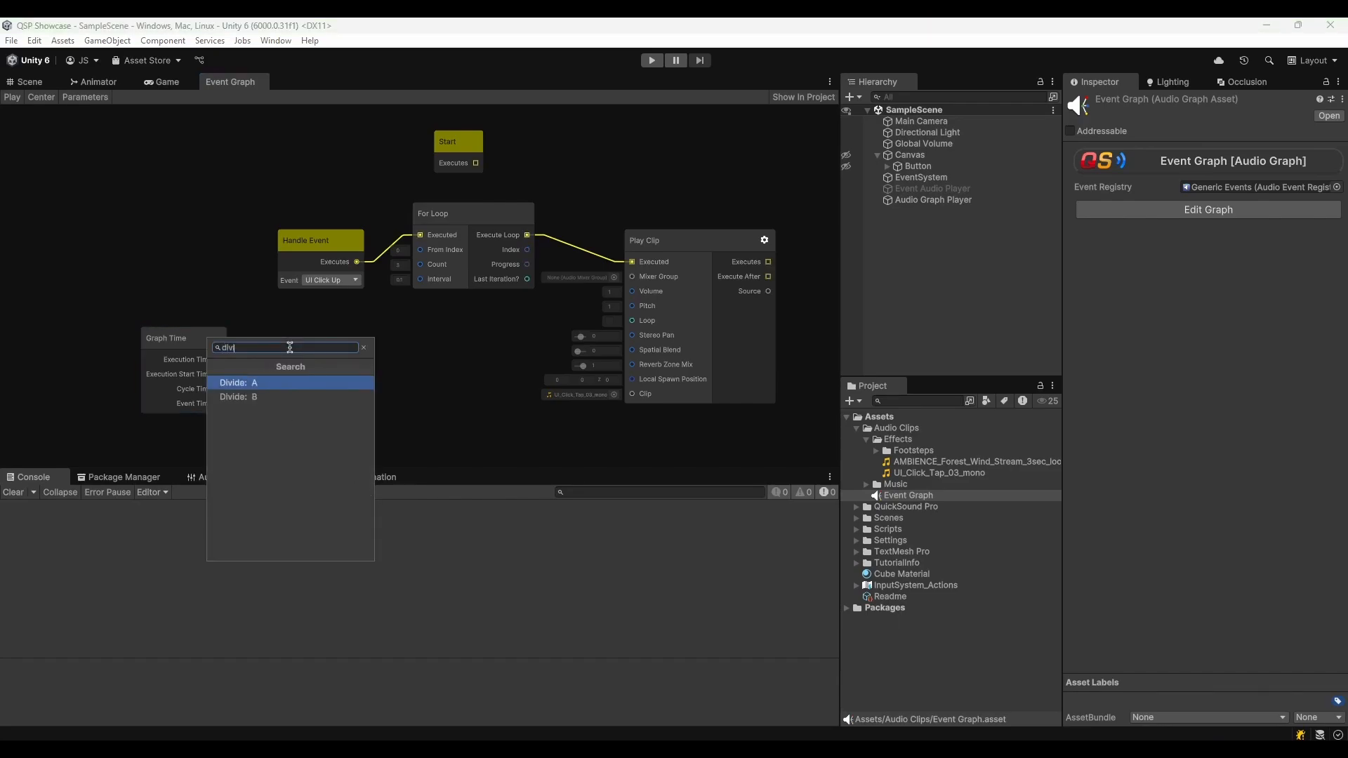
key(Return)
drag(334, 384, 307, 346)
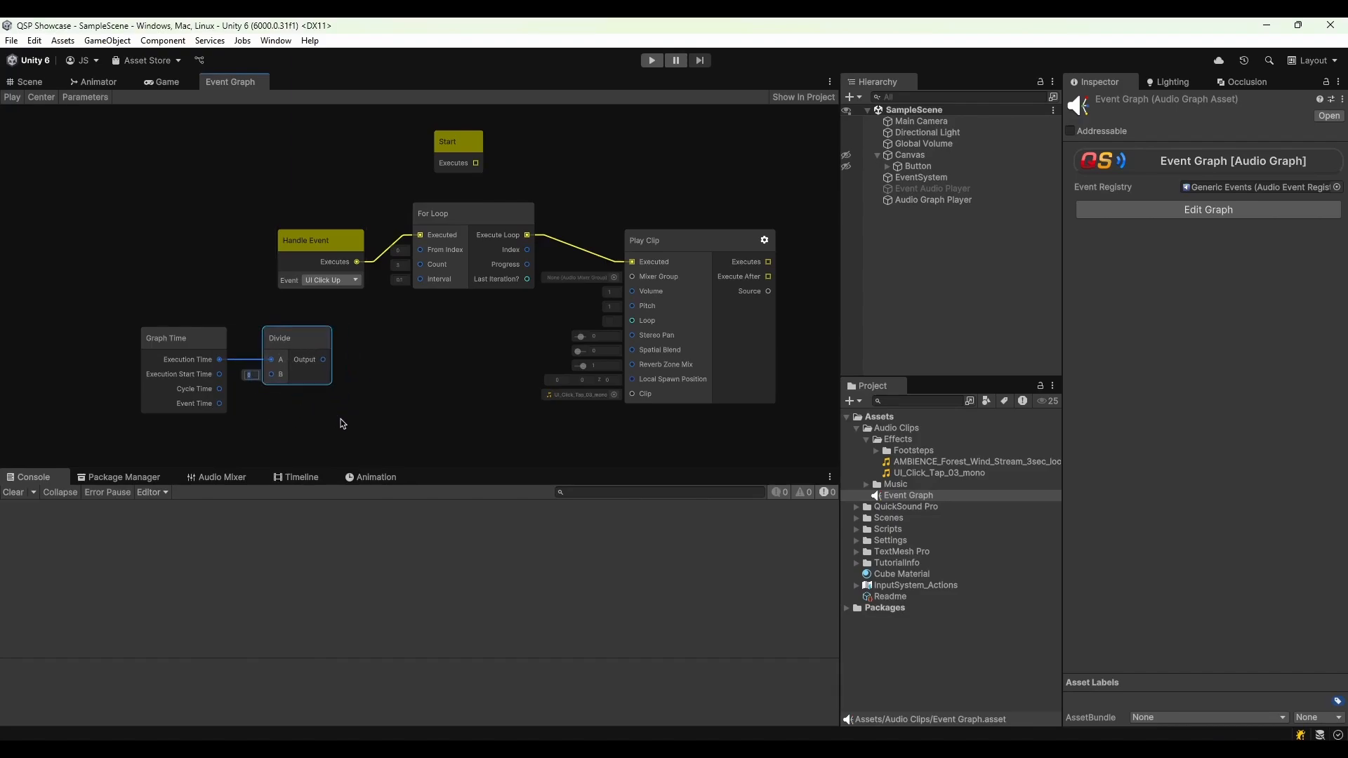
click(341, 419)
Add a Lerp node with its Value fed by Divide's Output, and shift the Graph Time, Divide and Lerp nodes left together
drag(323, 360, 356, 368)
text(lerp)
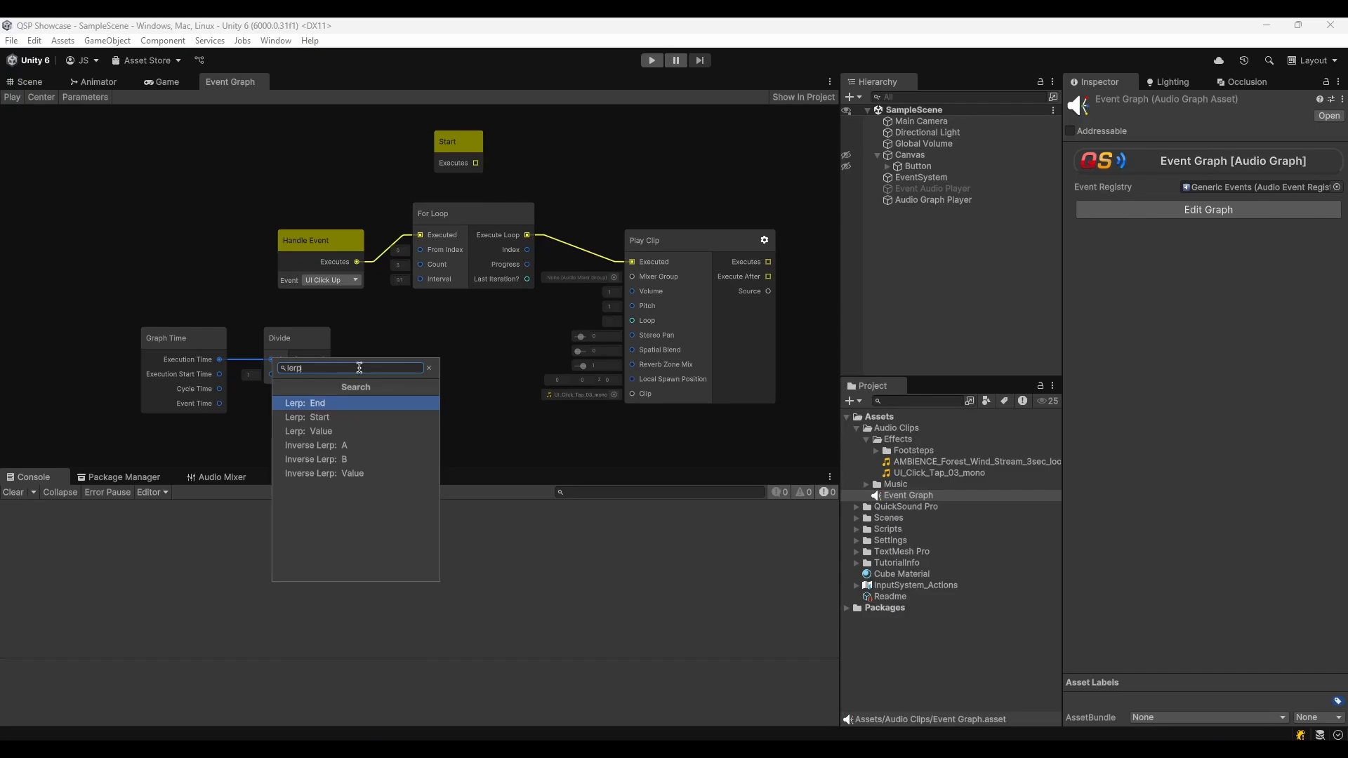
click(327, 431)
drag(383, 396, 75, 405)
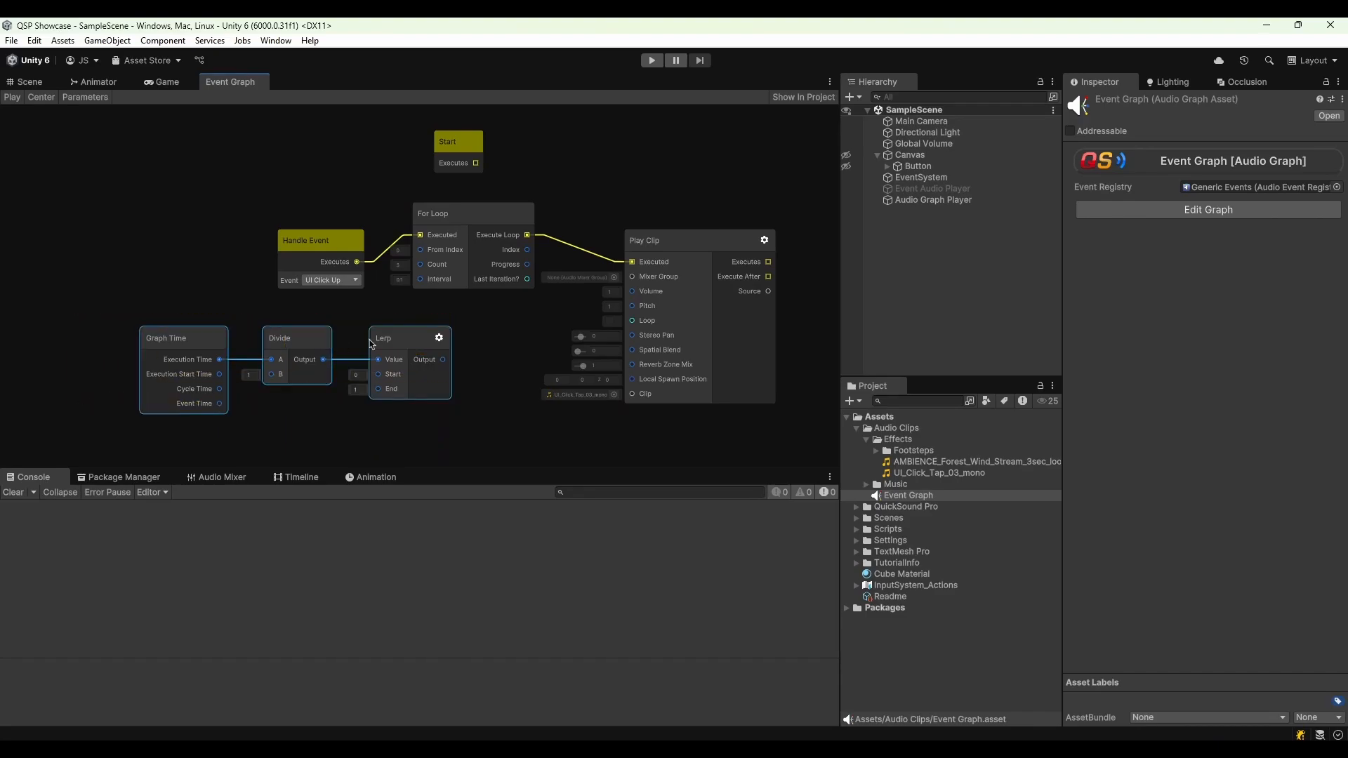
drag(416, 339, 303, 344)
click(402, 353)
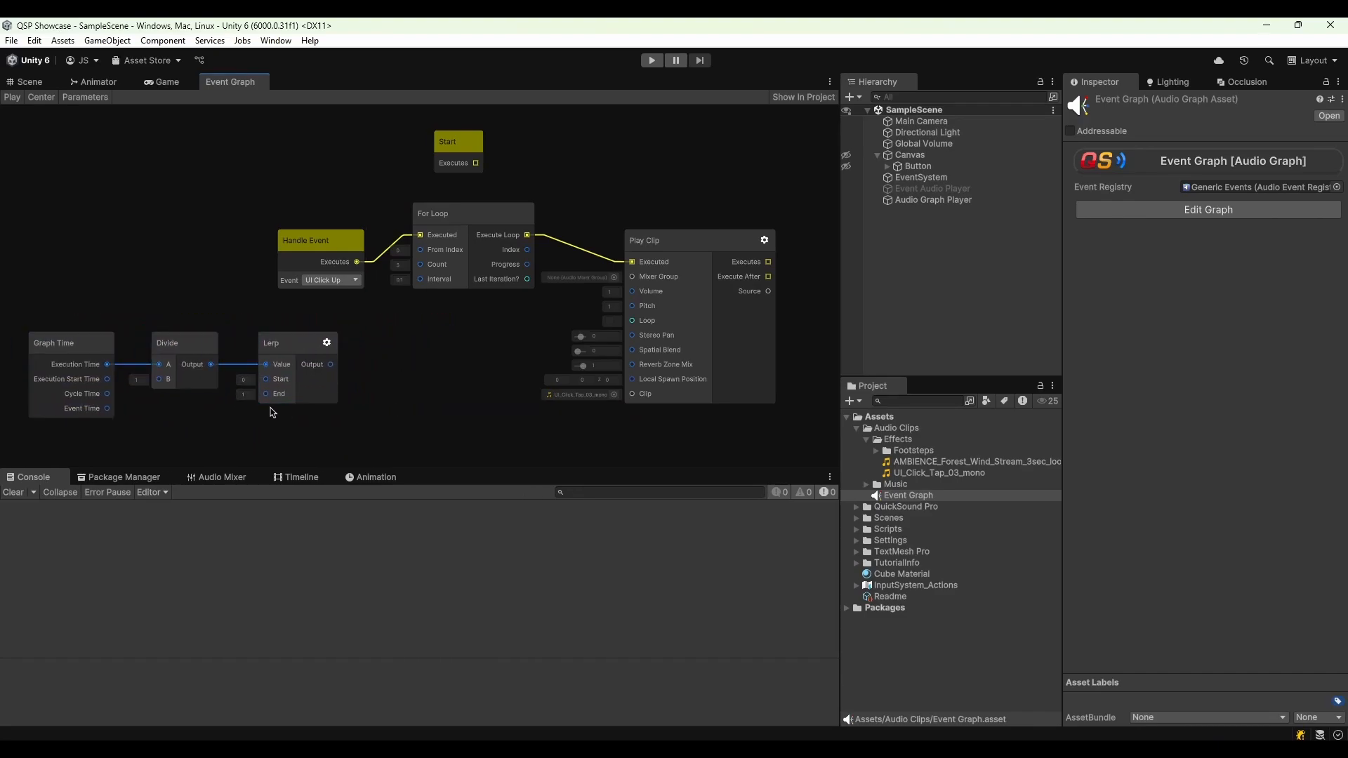
Set the For Loop's Count to 10 and edit the Lerp node's Start and End values
click(245, 382)
key(Tab)
click(399, 266)
click(459, 347)
click(253, 394)
text(10)
Connect Lerp's Output to Play Clip's Pitch, and feed Divide's A input from Graph Time's Event Time
drag(331, 364, 631, 306)
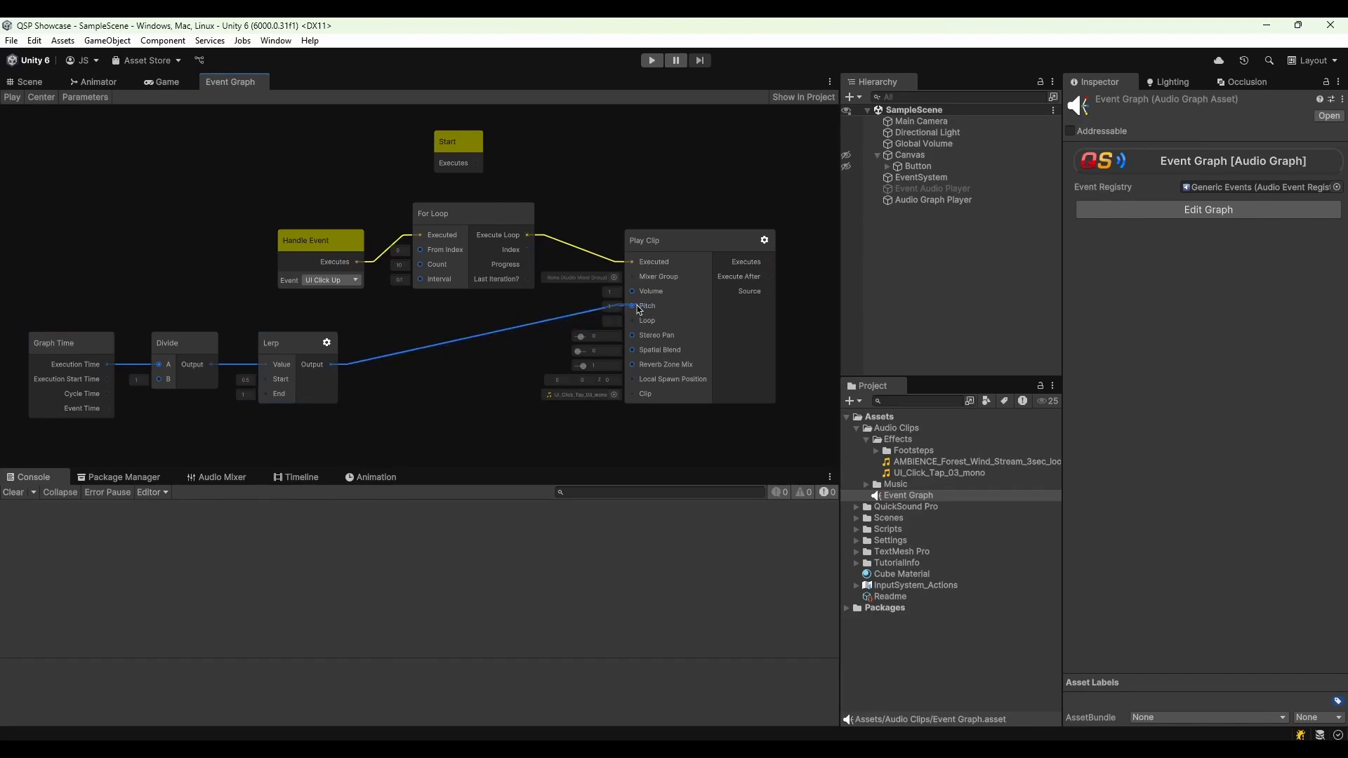
middle_drag(450, 376, 427, 396)
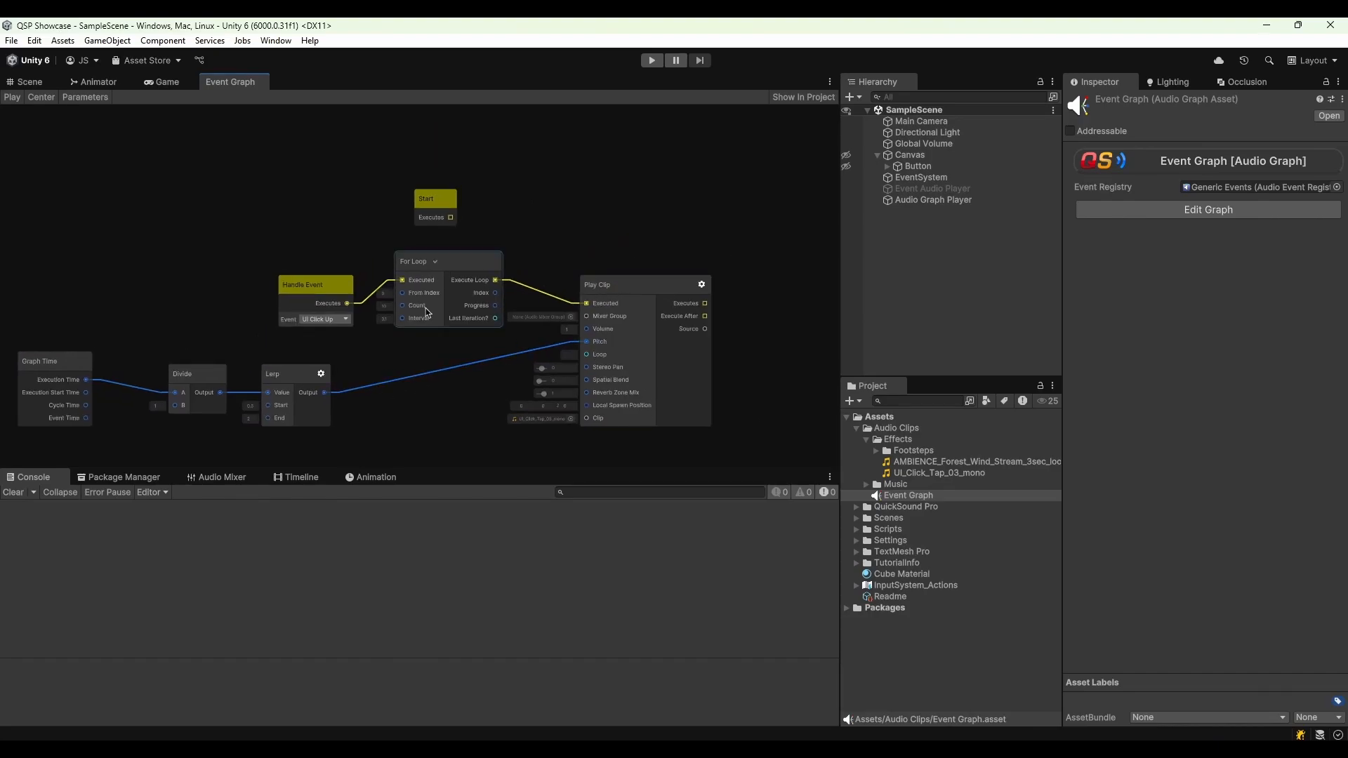
key(a)
drag(142, 401, 228, 374)
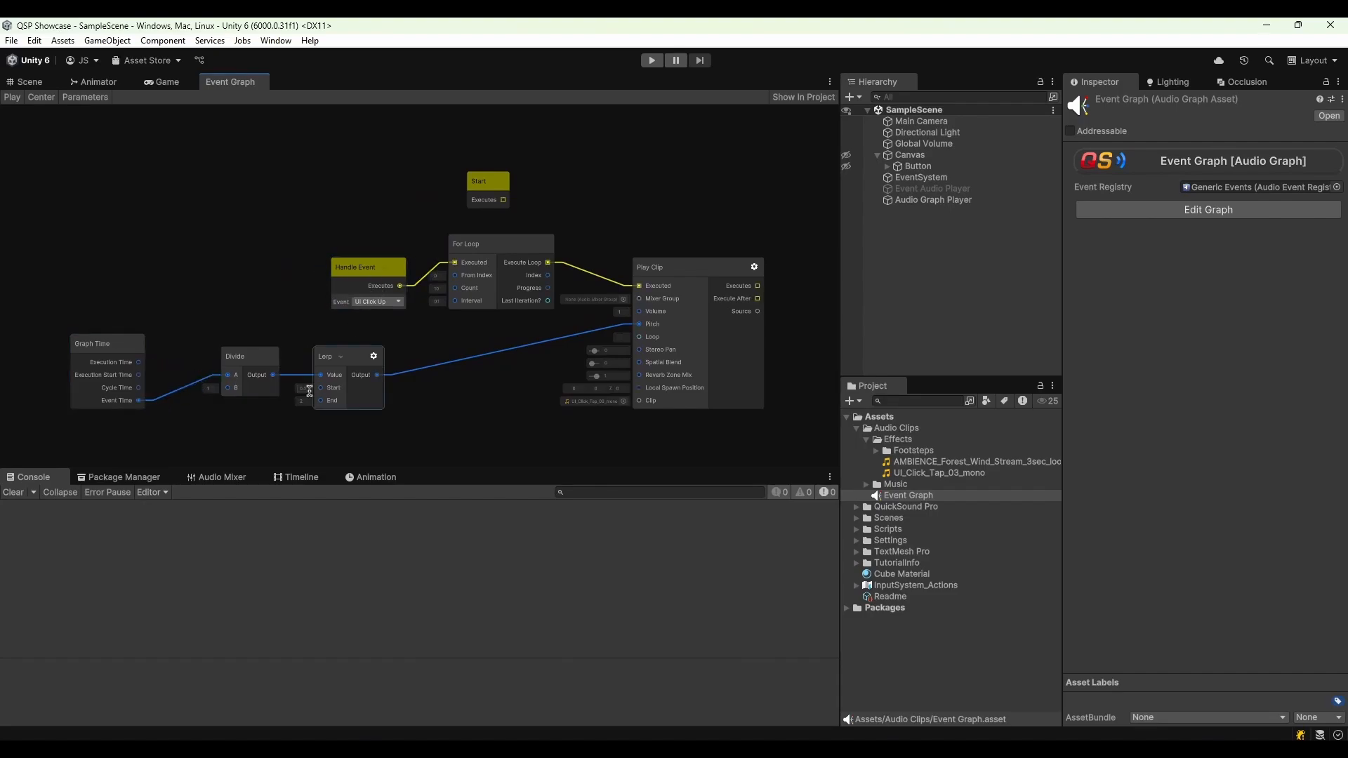
Edit Lerp's Start value, test the pitched click sound with the UI button in play mode, and return to Event Graph
drag(309, 391, 298, 391)
click(652, 61)
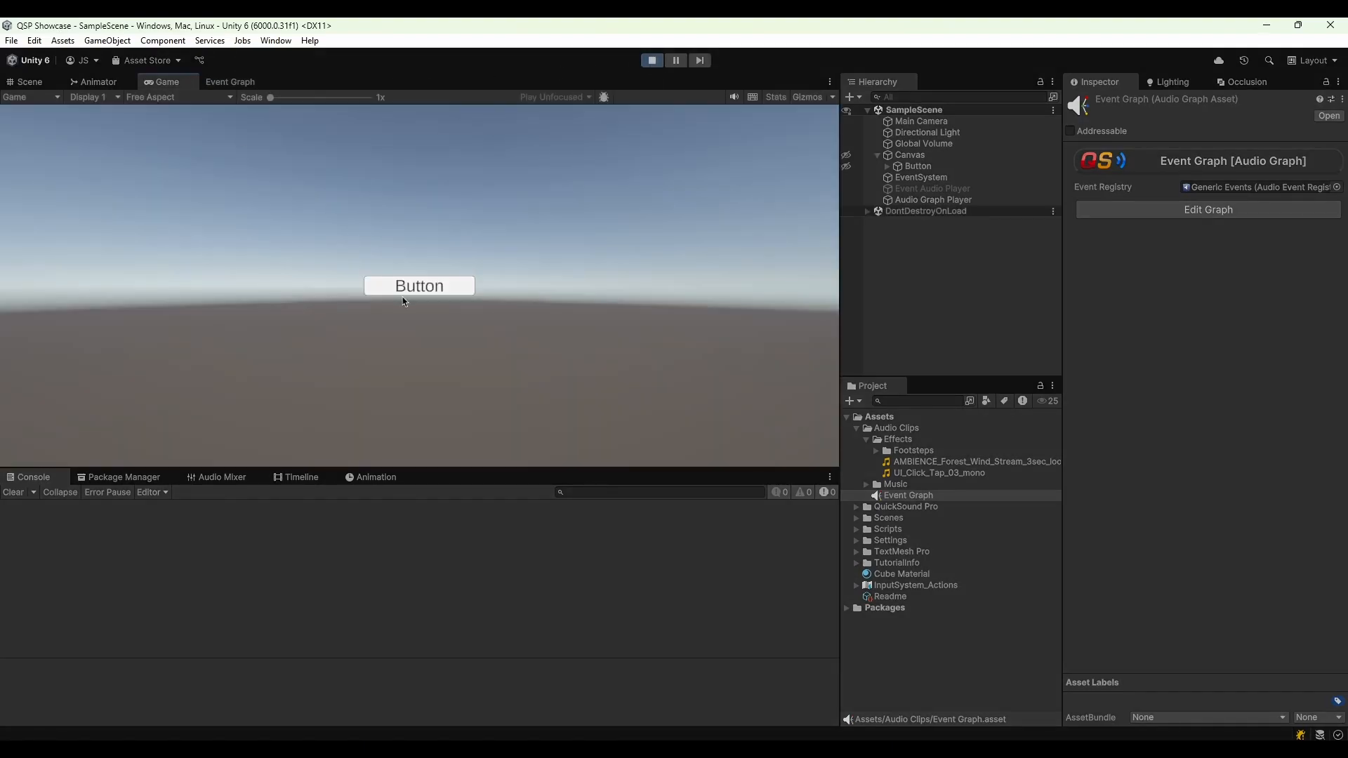
click(407, 293)
click(651, 60)
click(231, 82)
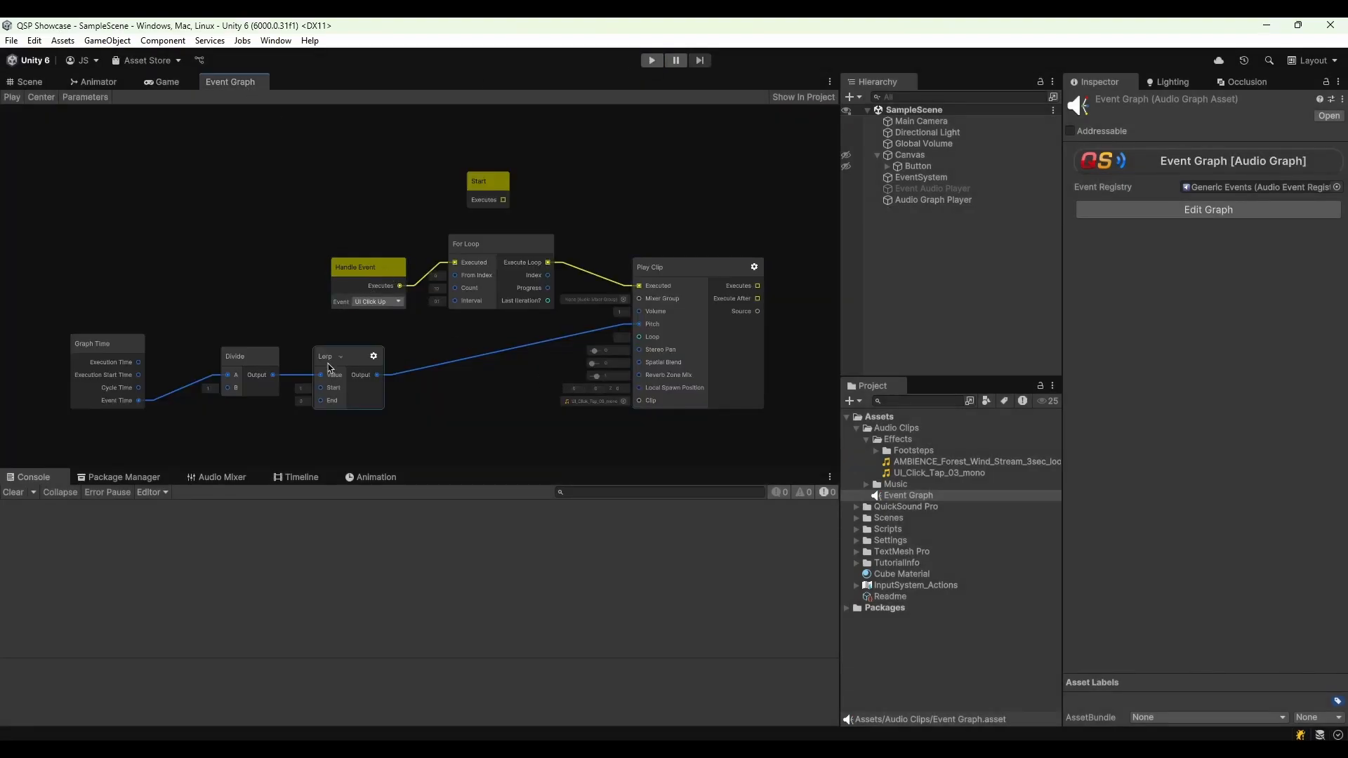
Show the graph's parameters and add a Float parameter named Total Time
click(85, 97)
drag(33, 114, 35, 130)
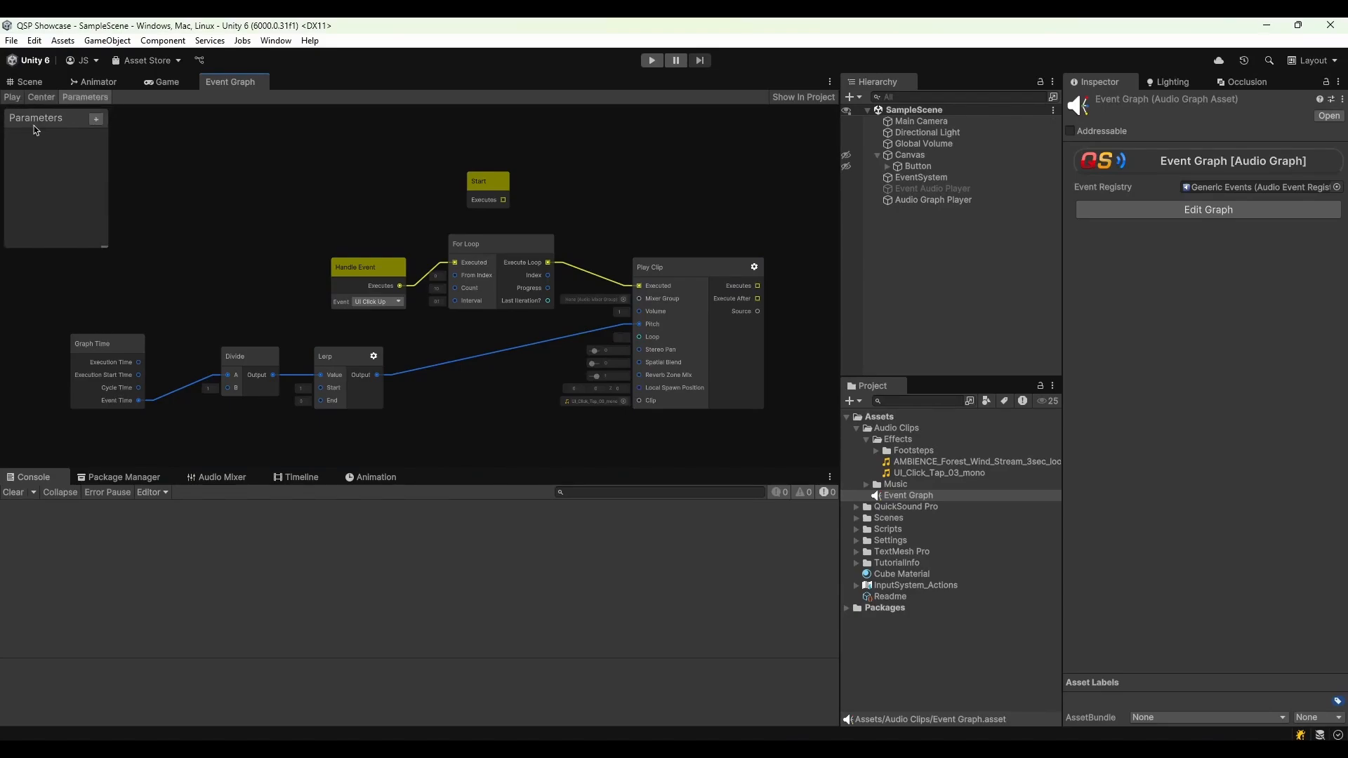
click(95, 121)
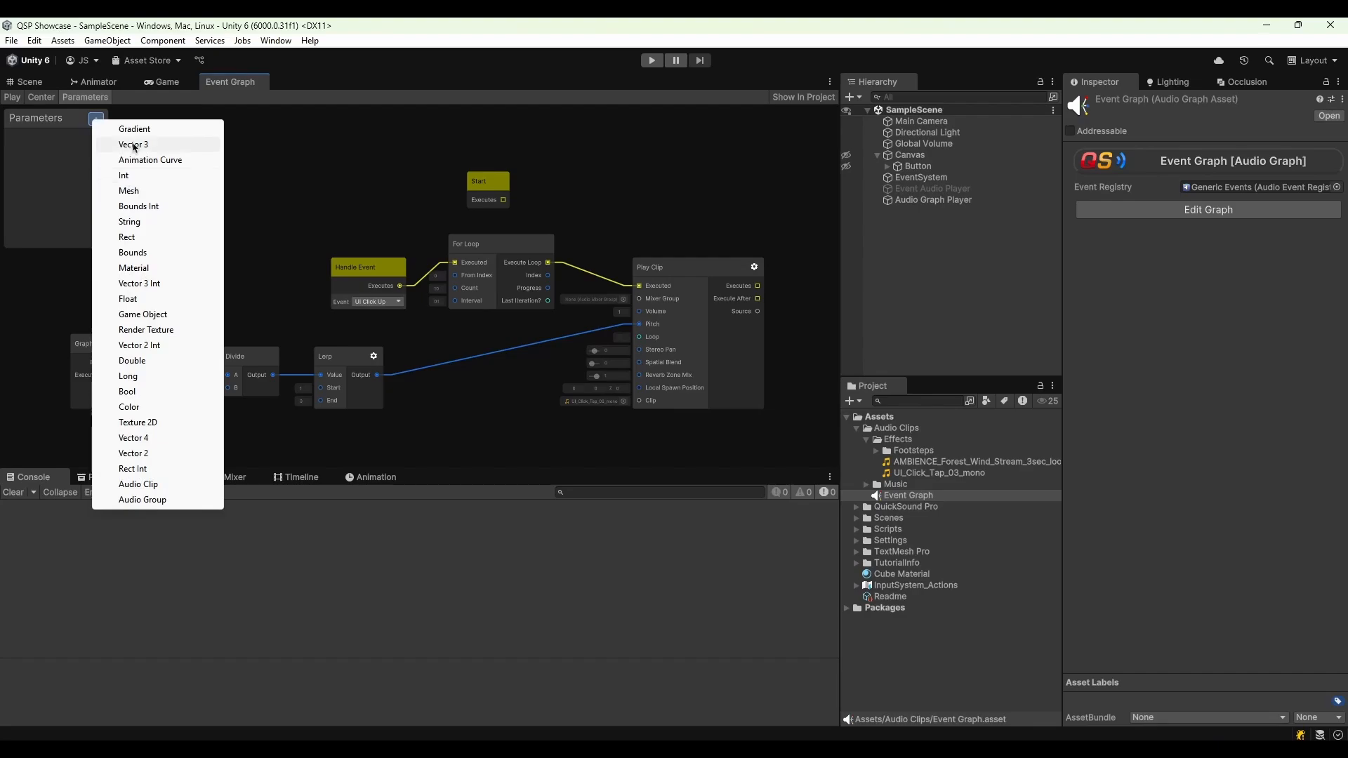
click(144, 301)
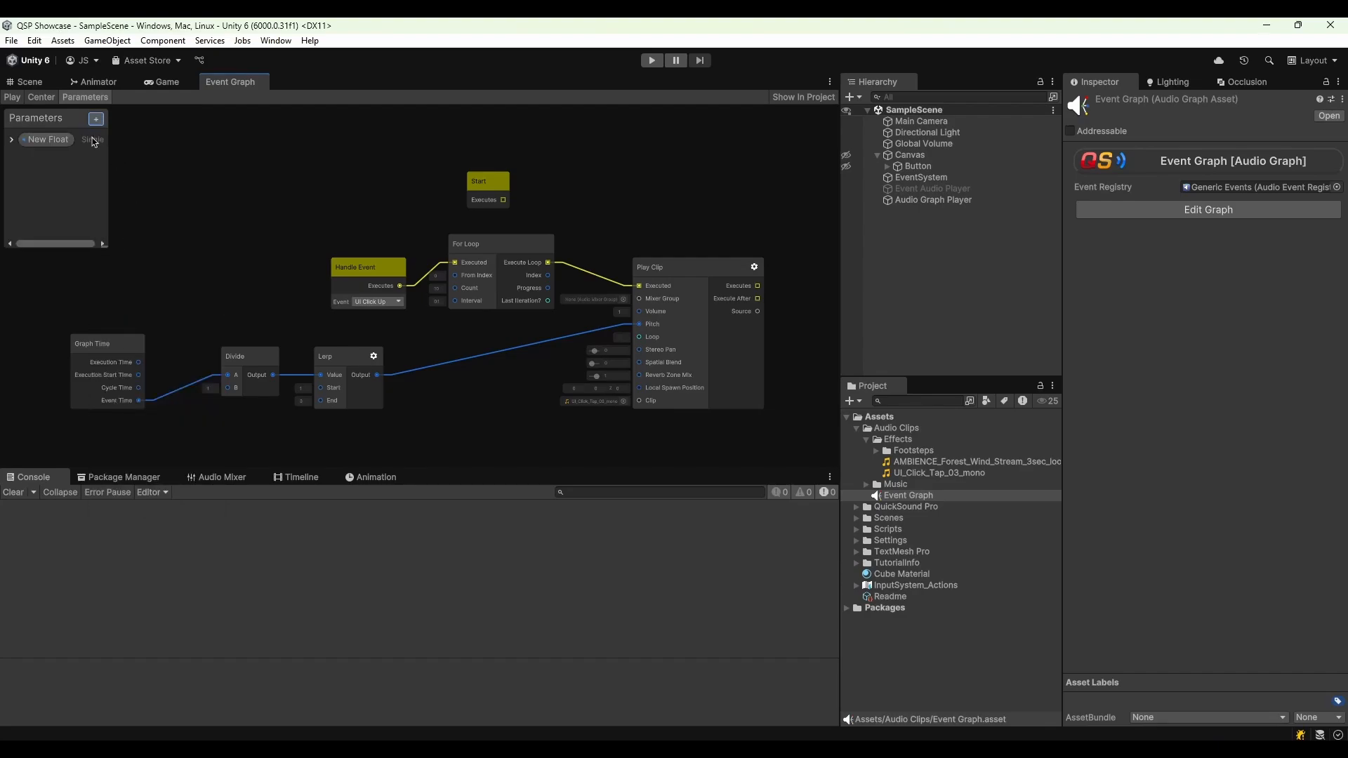
double_click(47, 140)
text(Total Ti)
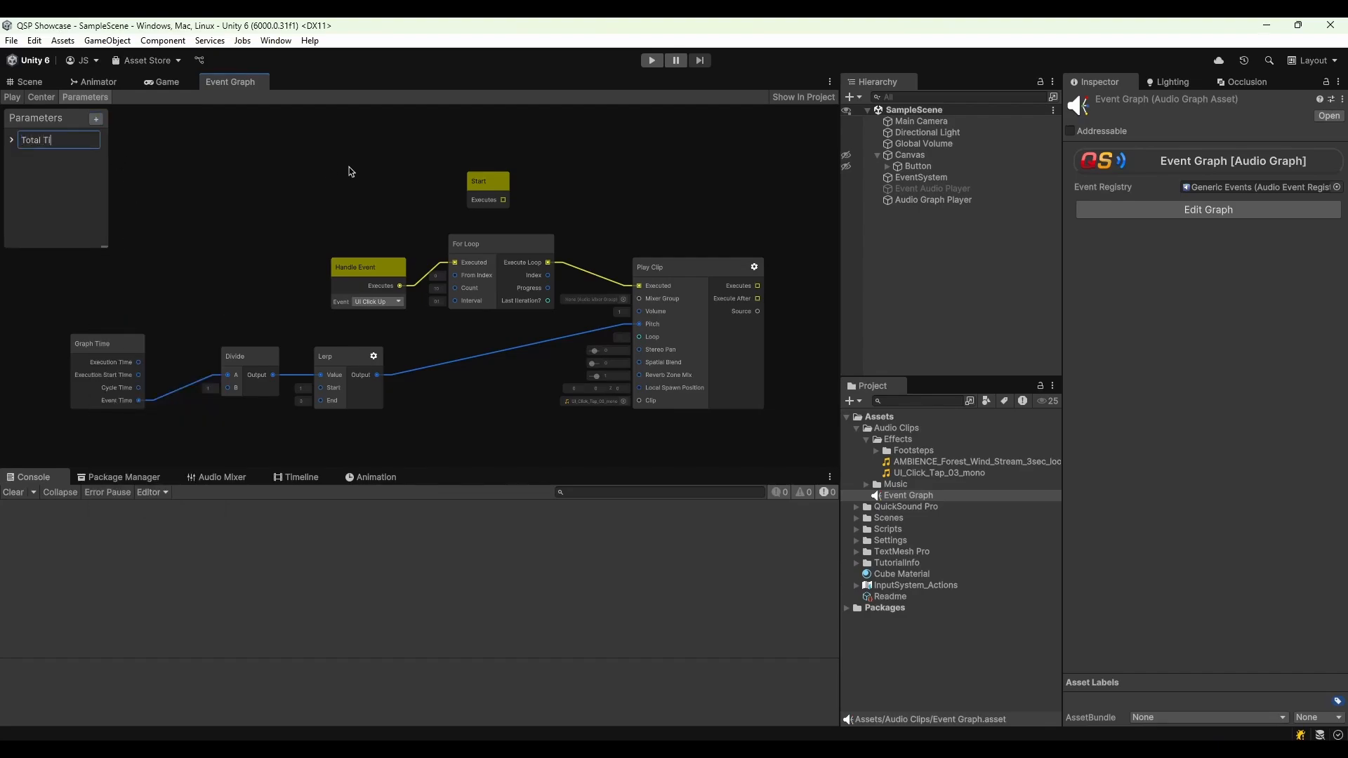
text(me)
key(Return)
Place a Total Time parameter node below Graph Time and connect it to Divide's B input
drag(47, 139, 227, 323)
middle_drag(308, 360, 328, 388)
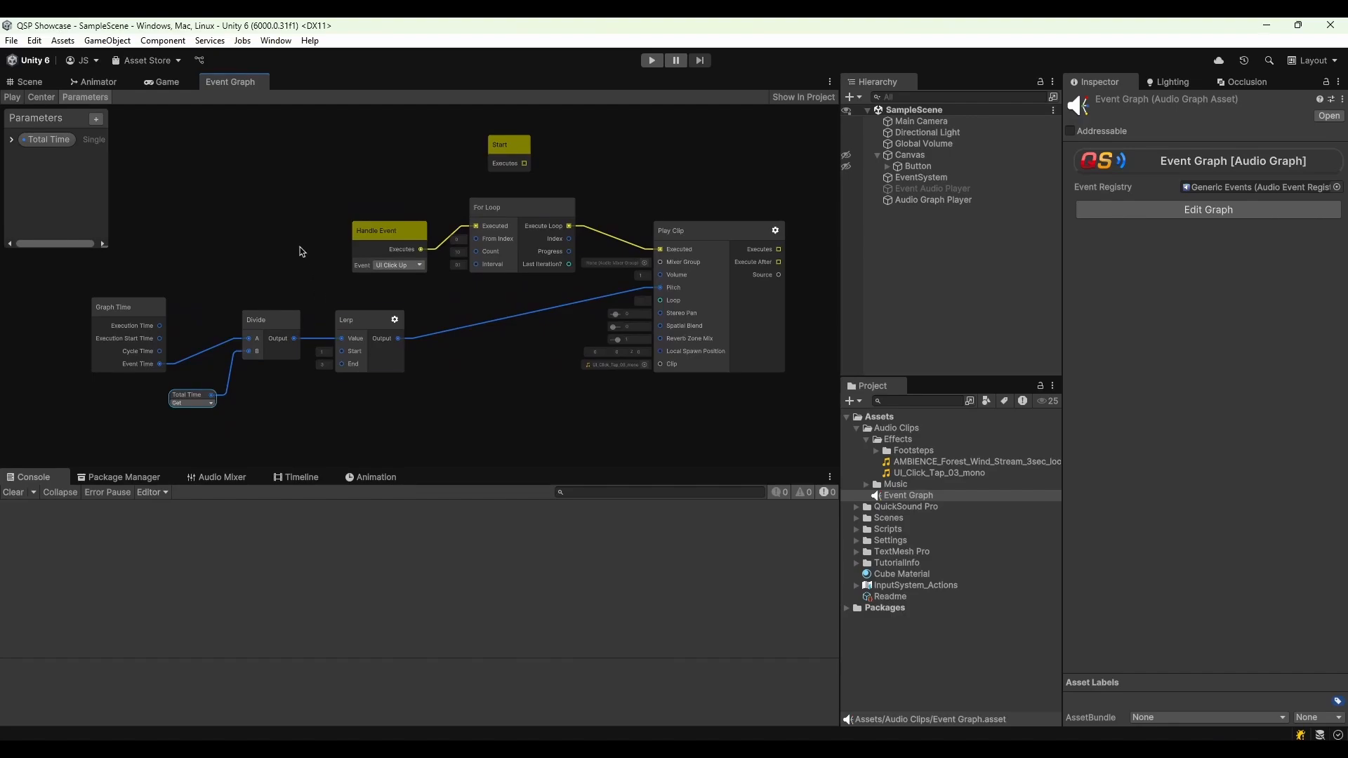
middle_drag(295, 255, 292, 273)
Add two more Float parameters to the graph, named Min Pitch and Max Pitch
click(96, 119)
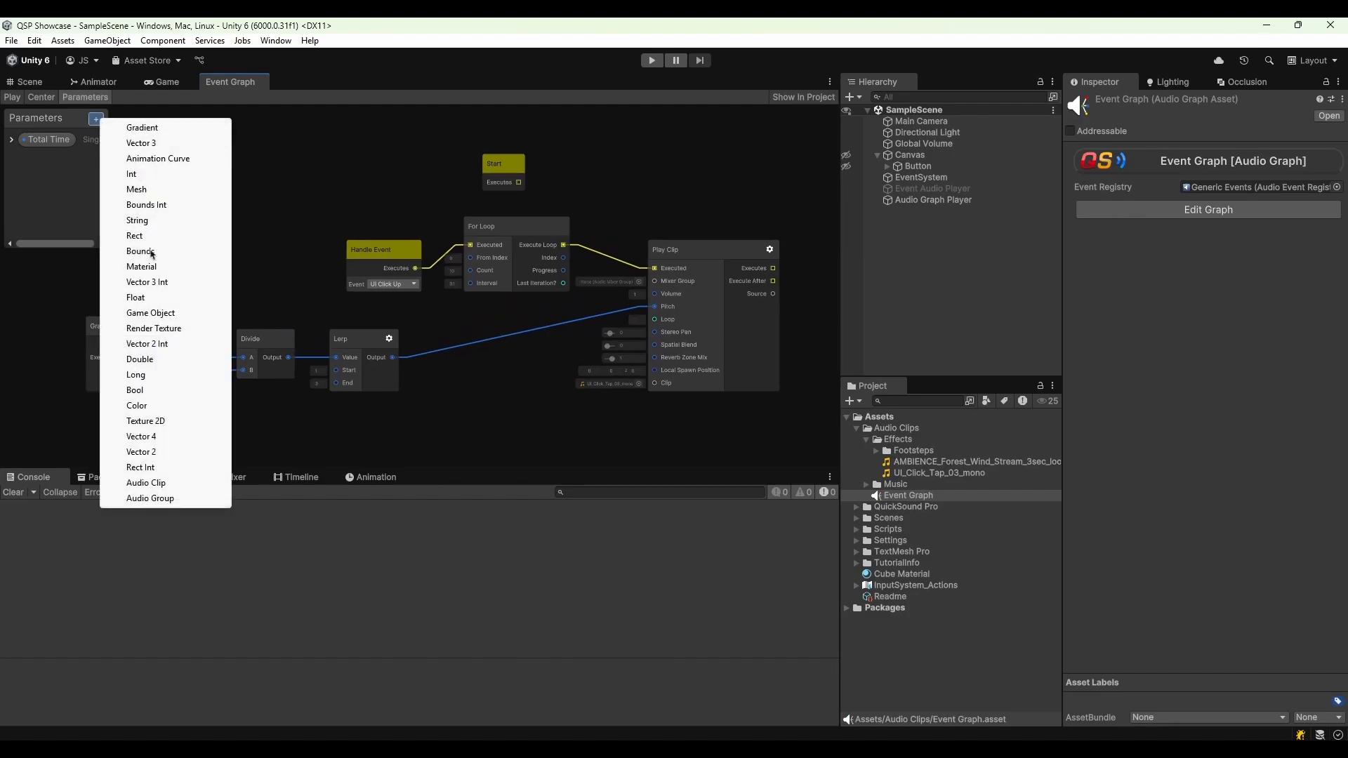
click(126, 298)
double_click(68, 159)
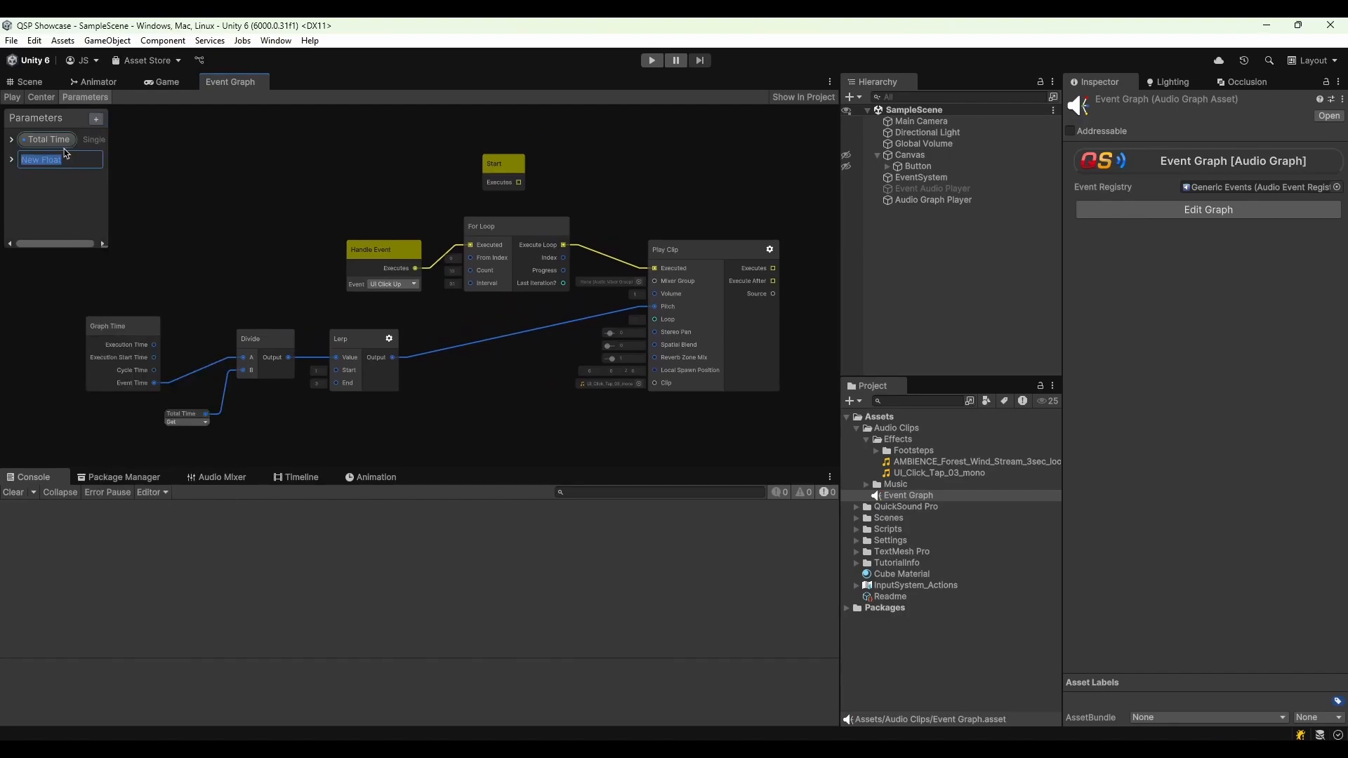
text(P)
text(in Pitch)
click(96, 120)
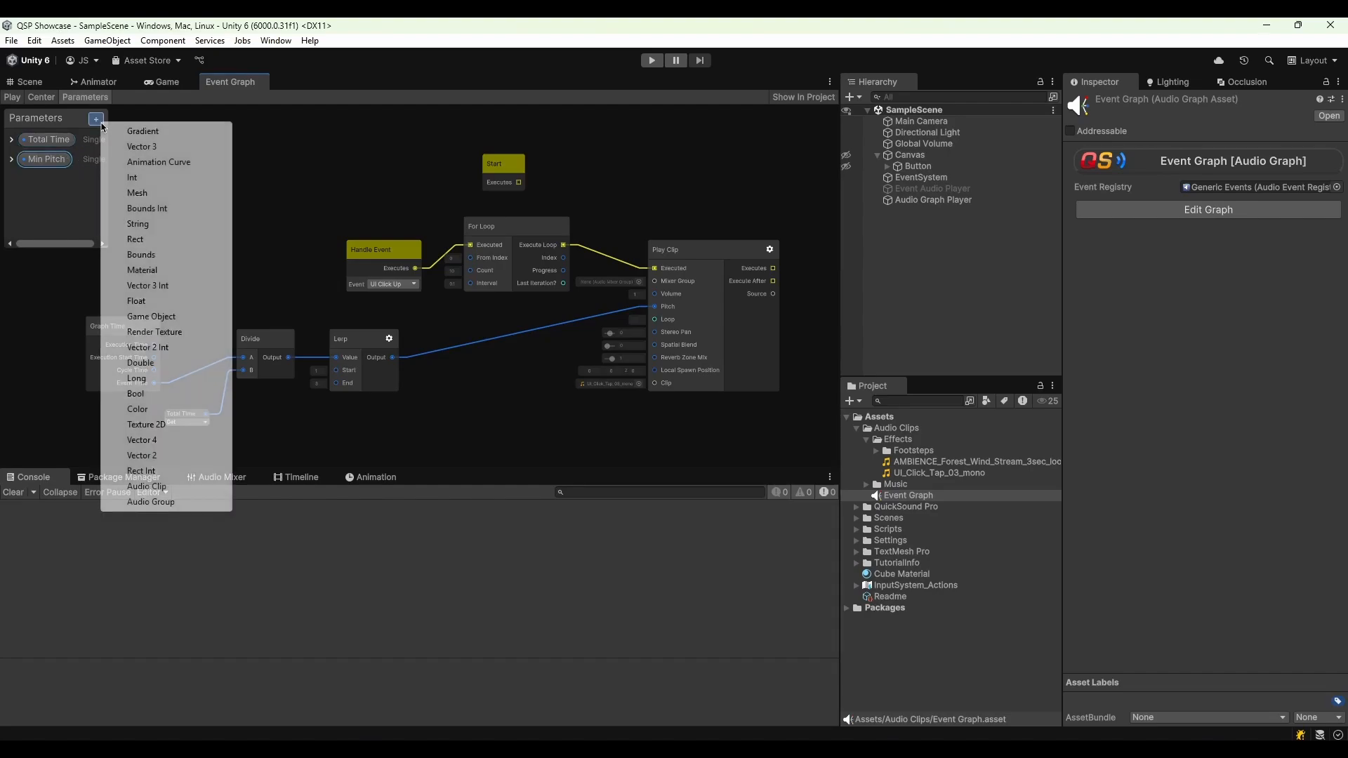
click(151, 312)
text(Max )
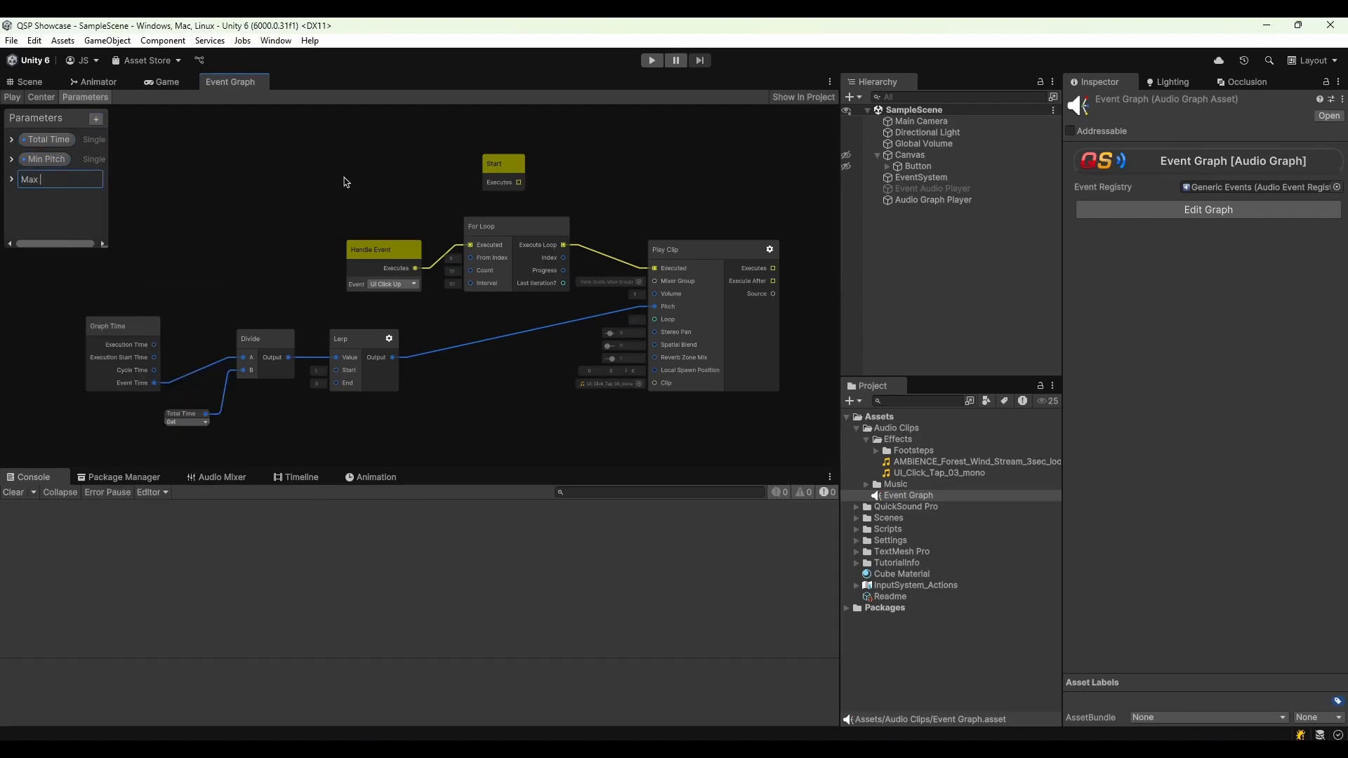
text(Pitch)
key(Return)
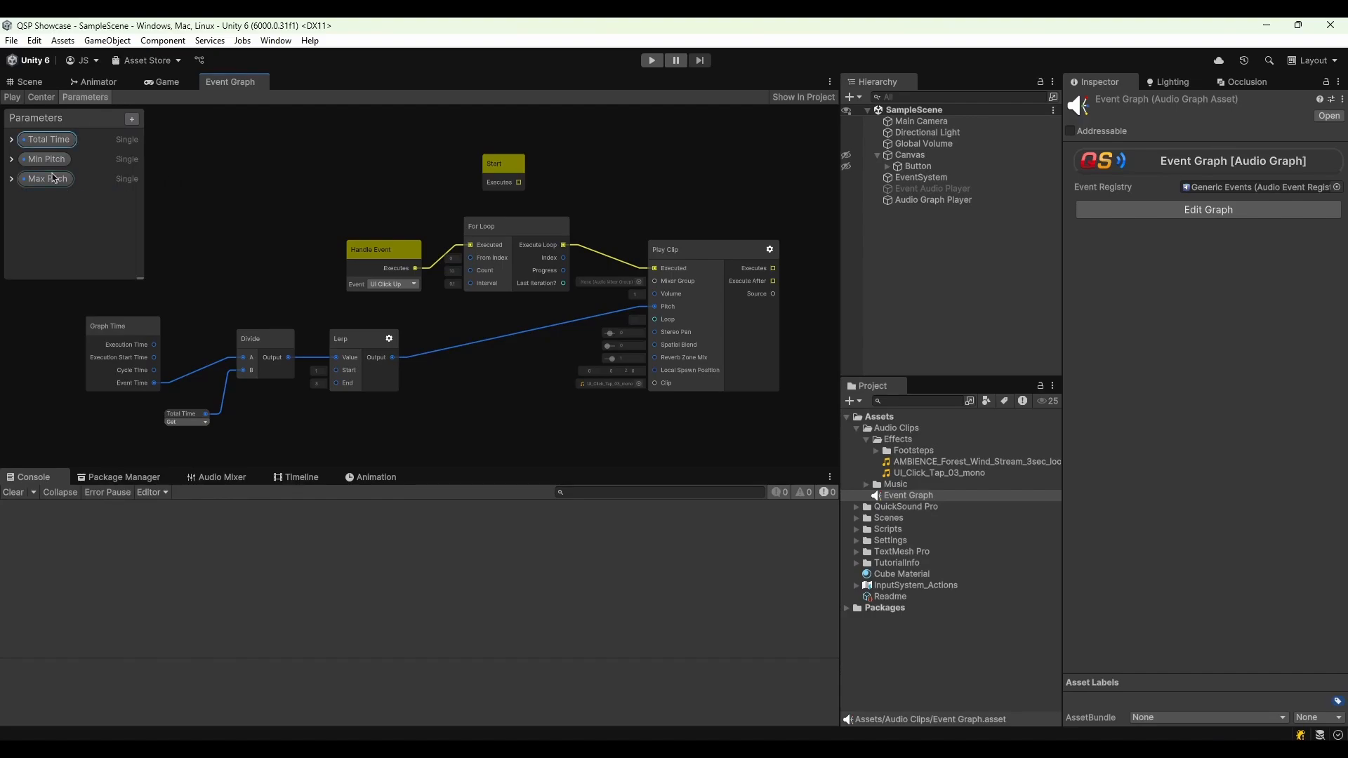
Place Min Pitch and Max Pitch parameter nodes below Divide and connect them to Lerp's Start and End inputs
drag(45, 158, 265, 394)
drag(46, 159, 278, 351)
drag(309, 362, 337, 293)
click(298, 337)
drag(284, 349, 353, 313)
Add a Float parameter named Count and connect its node to the For Loop's Count input
click(132, 118)
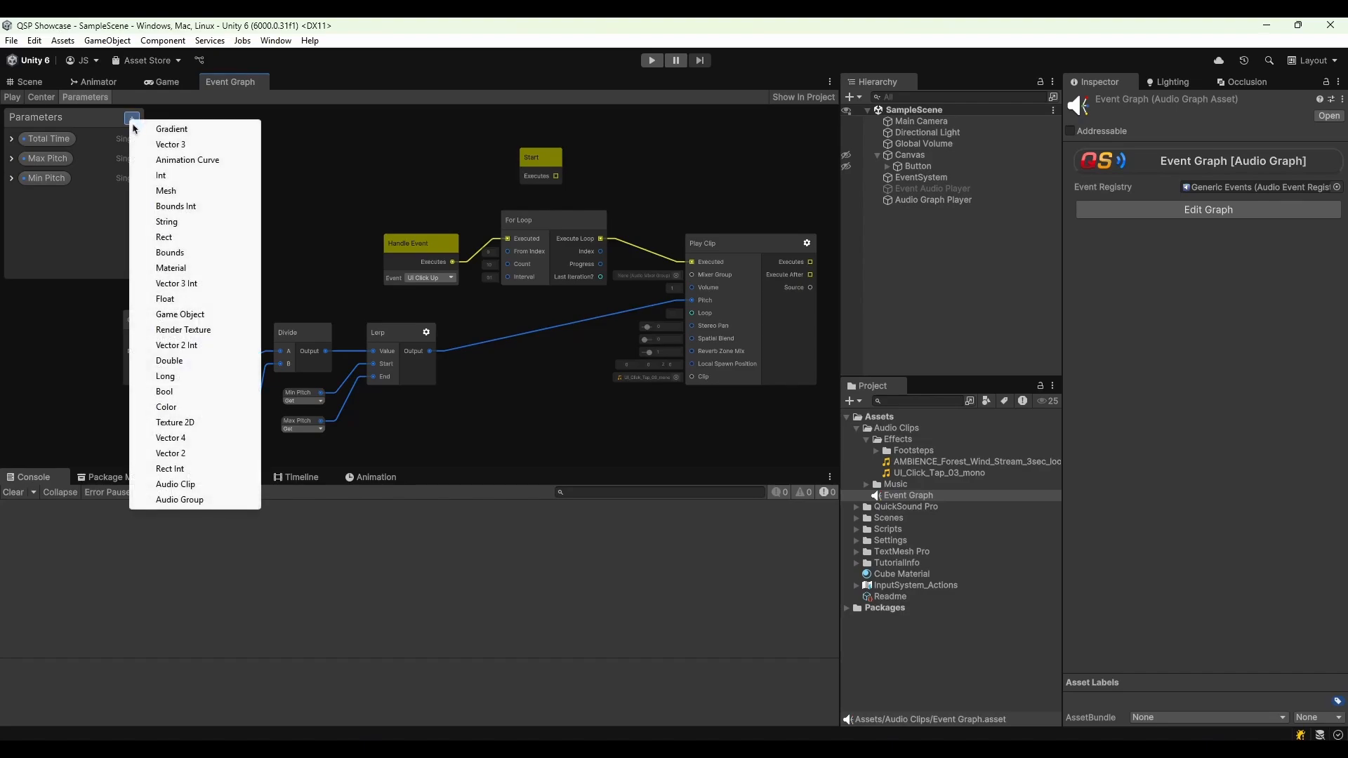
click(168, 301)
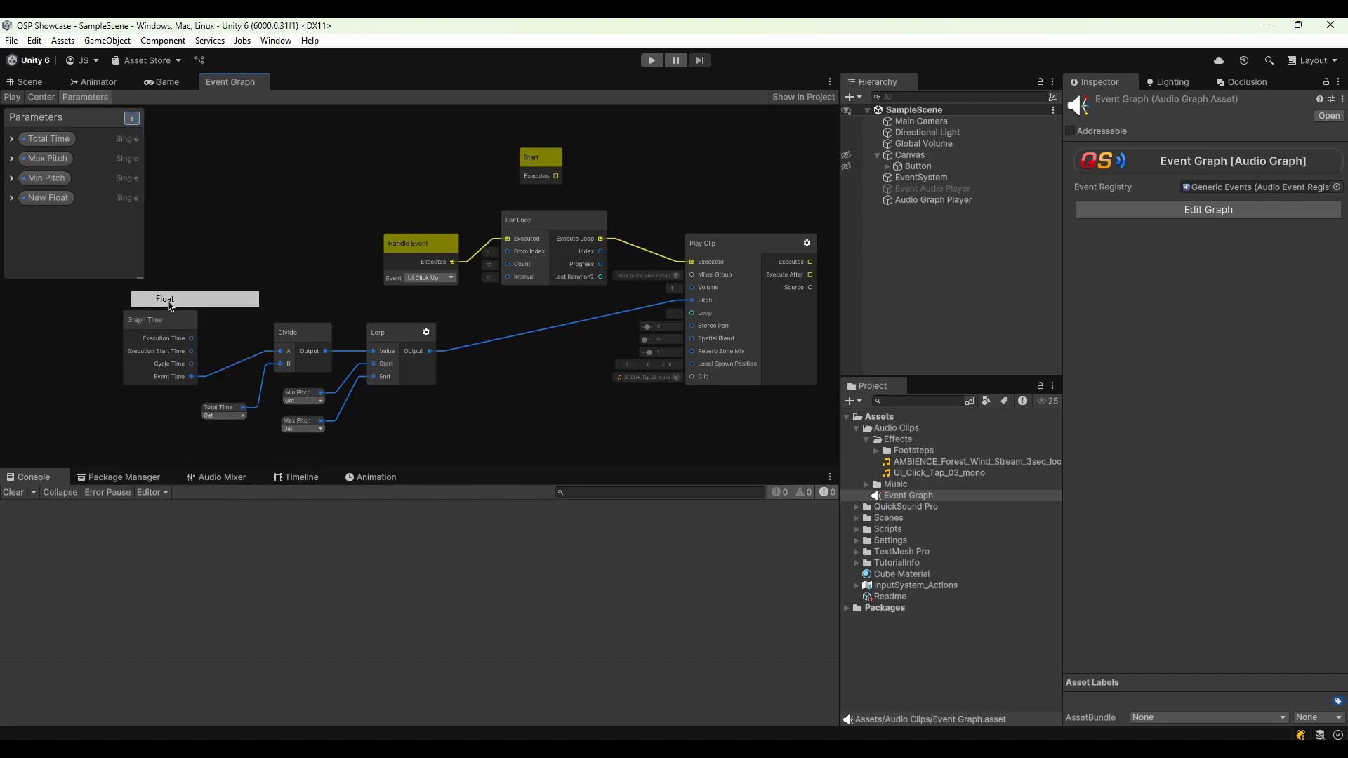
double_click(48, 198)
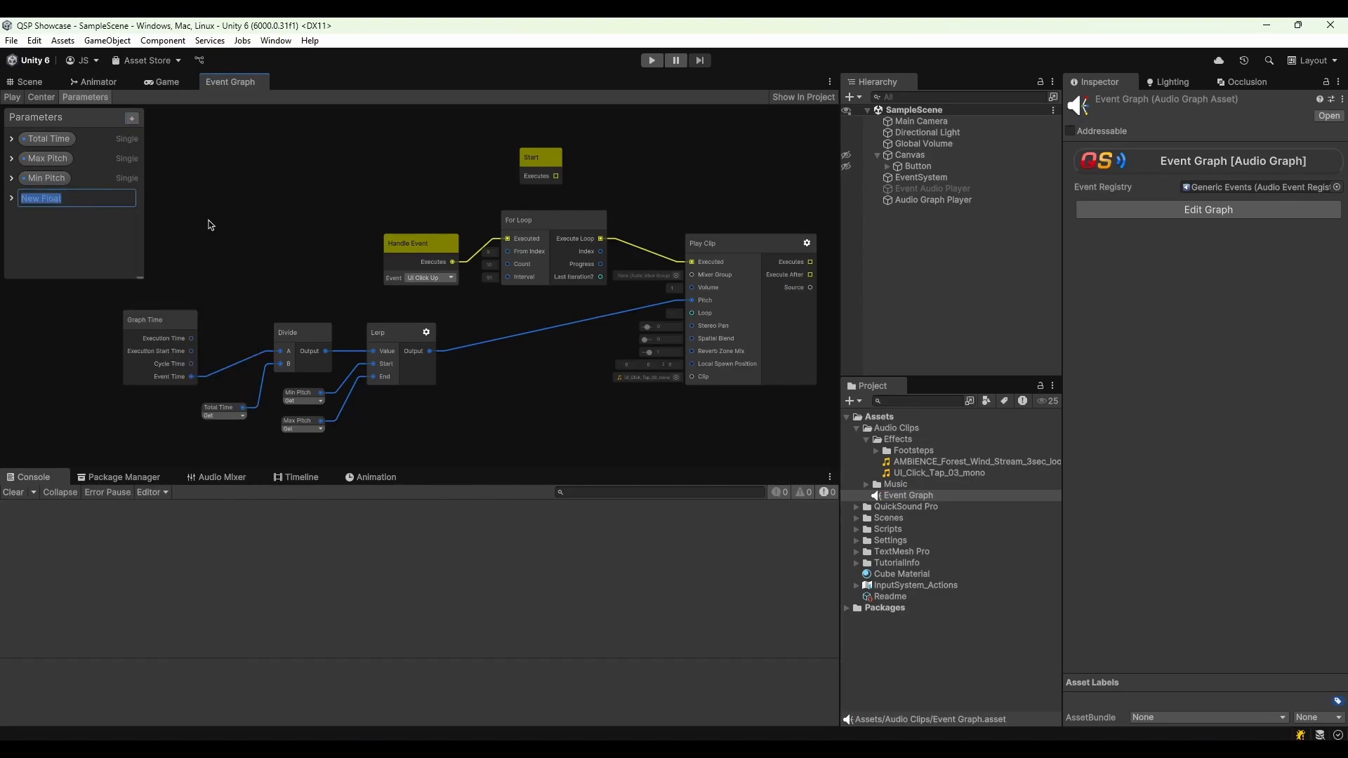
text(Count)
key(Return)
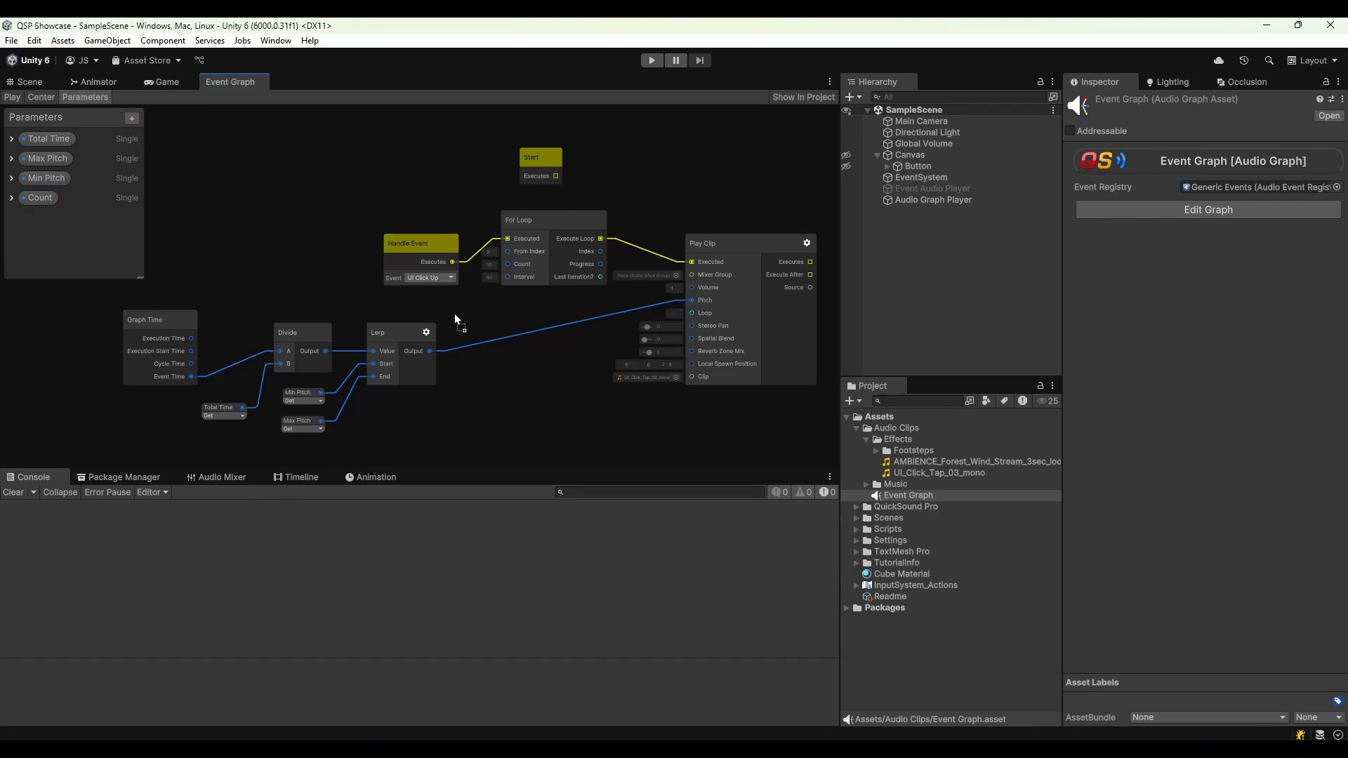
drag(455, 316, 510, 271)
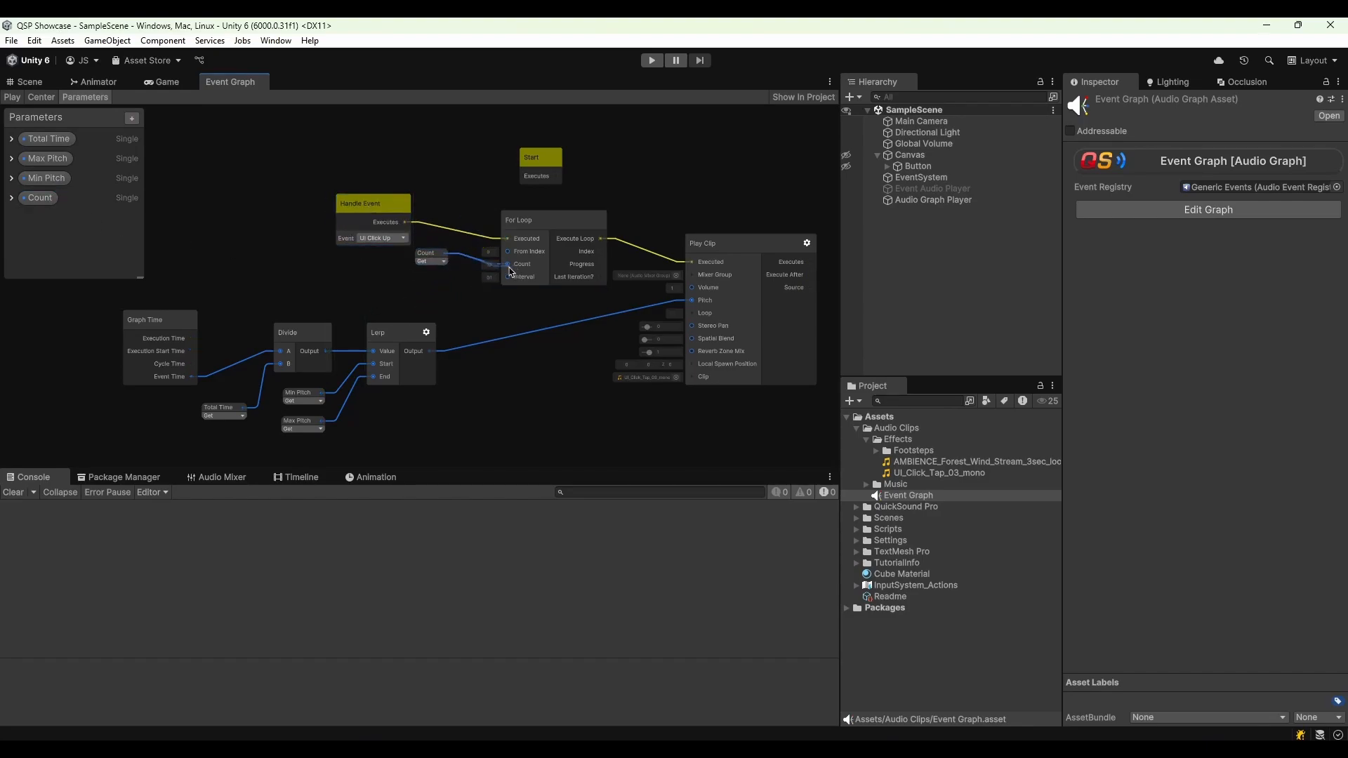
Add a Float parameter named Interval and connect its node to the For Loop's Interval input
click(132, 118)
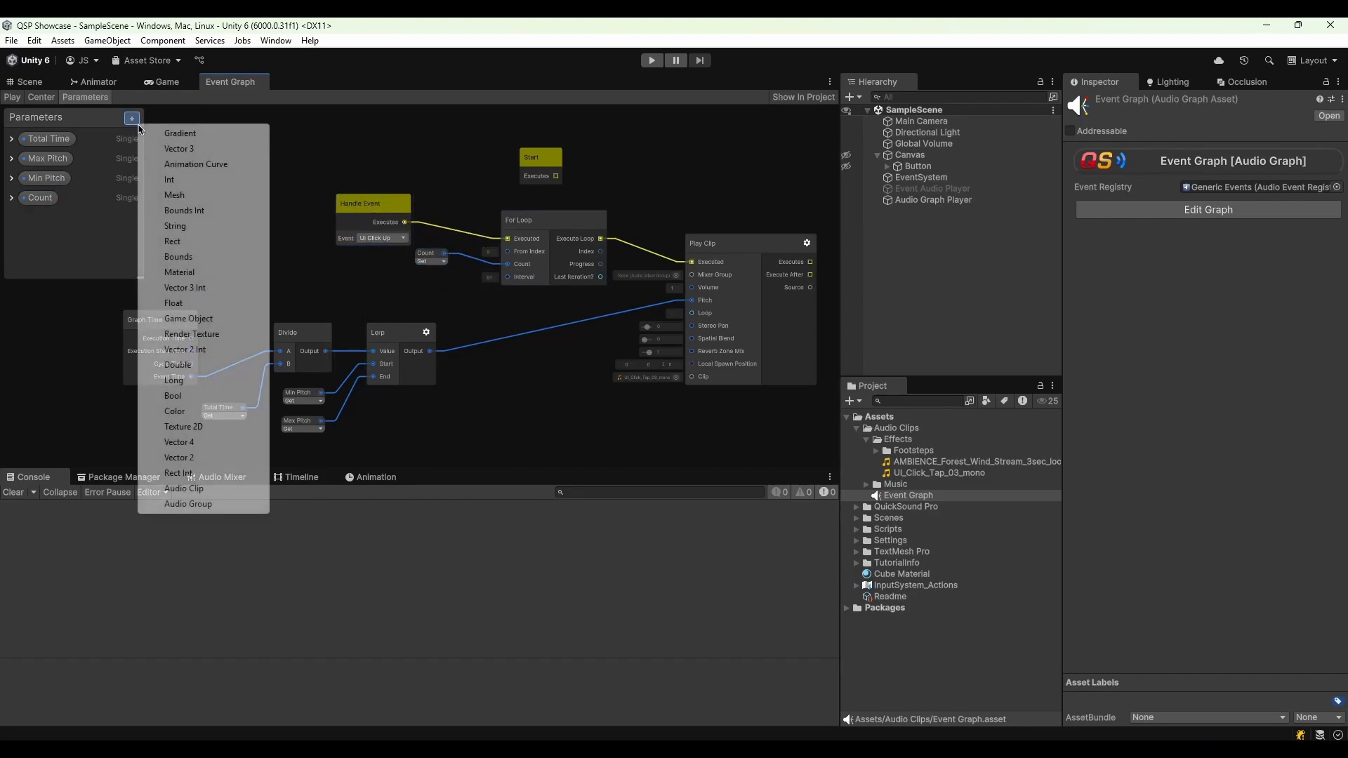
click(188, 303)
text(Interval)
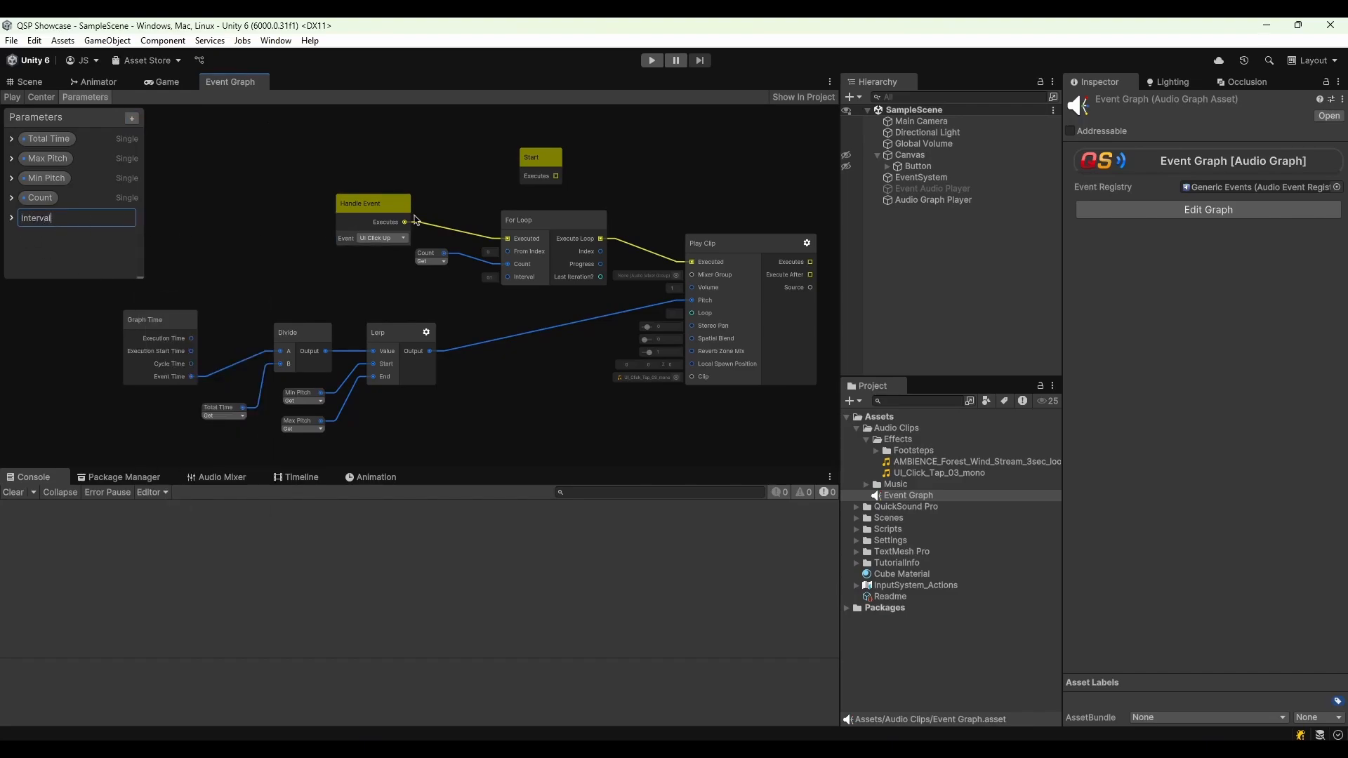
key(Return)
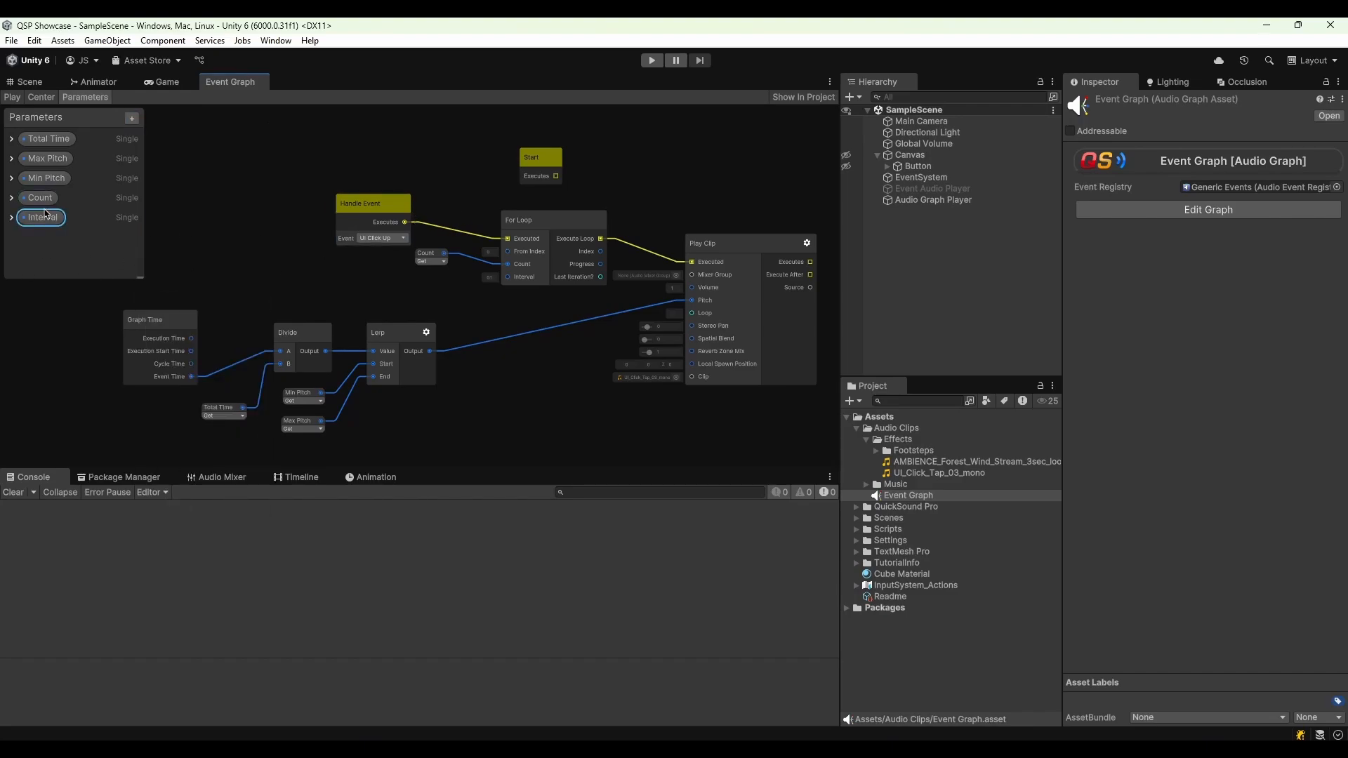
drag(44, 214, 291, 259)
drag(445, 284, 508, 277)
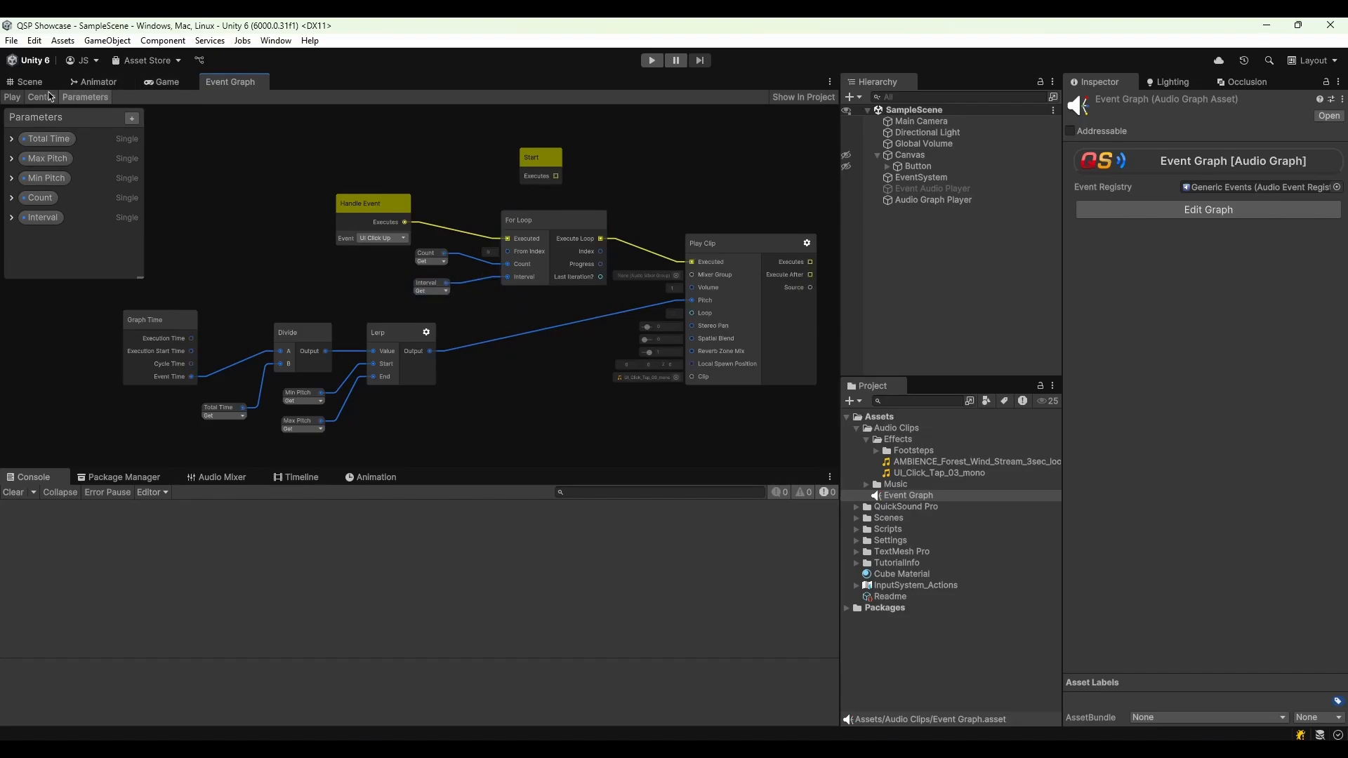
On the Audio Graph Player object, set Total Time to 1, Min Pitch to 1 and Max Pitch to 2
click(28, 82)
click(148, 85)
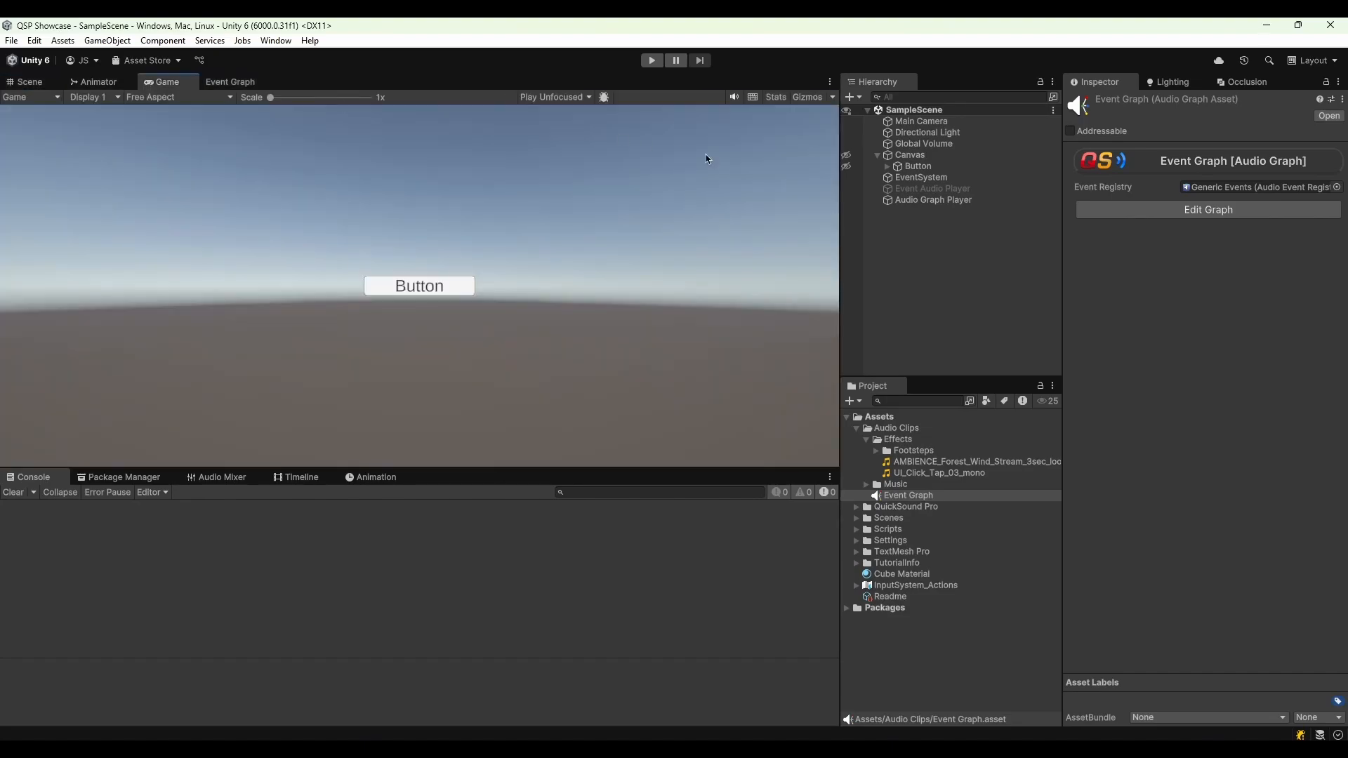
click(959, 202)
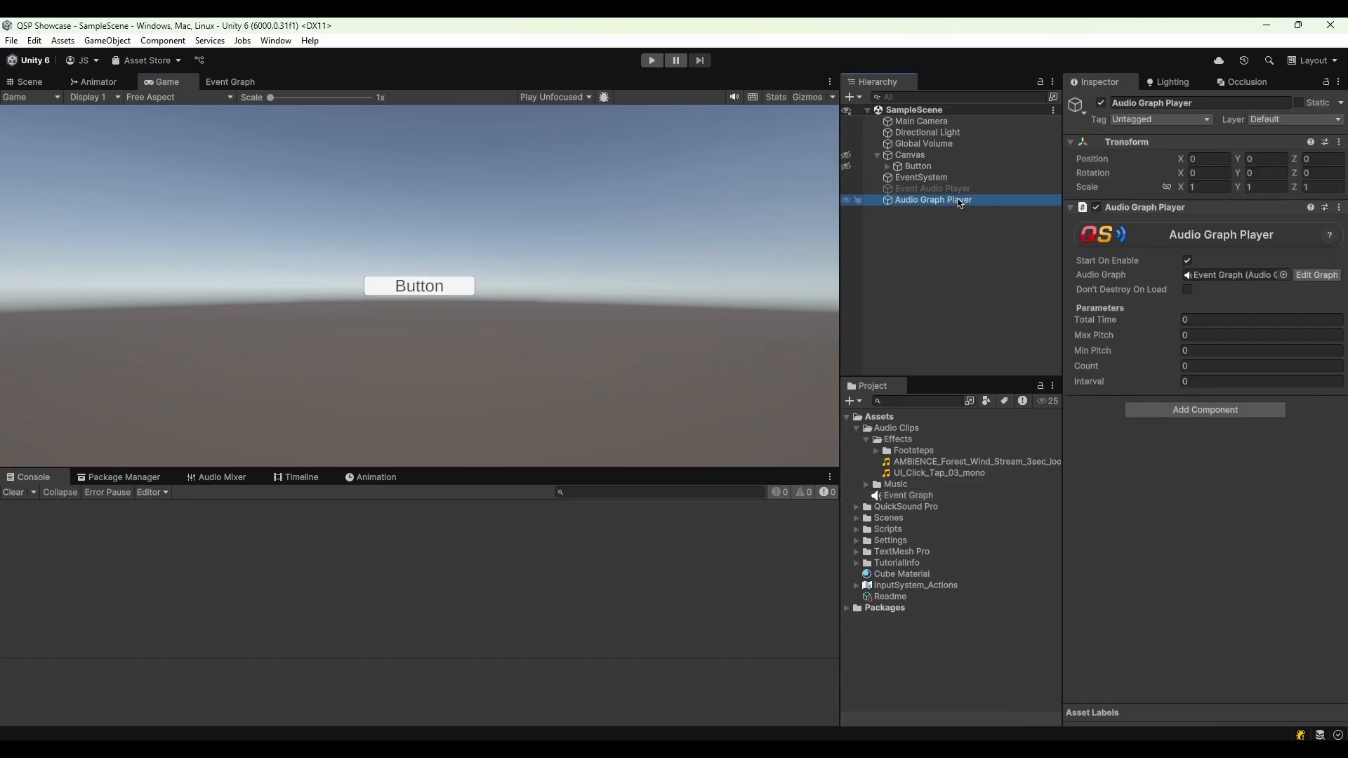
click(1213, 320)
text(1)
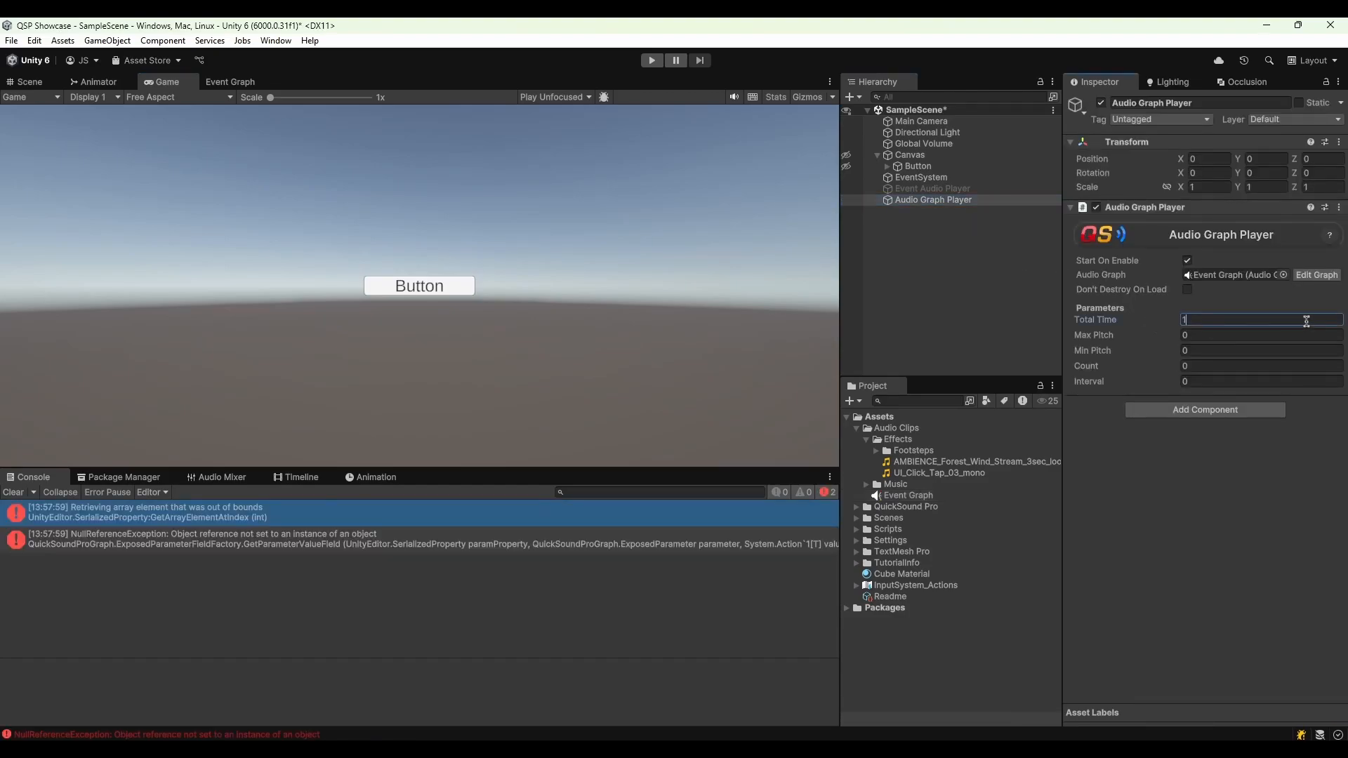
key(Tab)
key(Tab)
text(1)
click(1214, 335)
Set the Audio Graph Player's Count parameter to 5 and its Interval to 0.2
click(1220, 366)
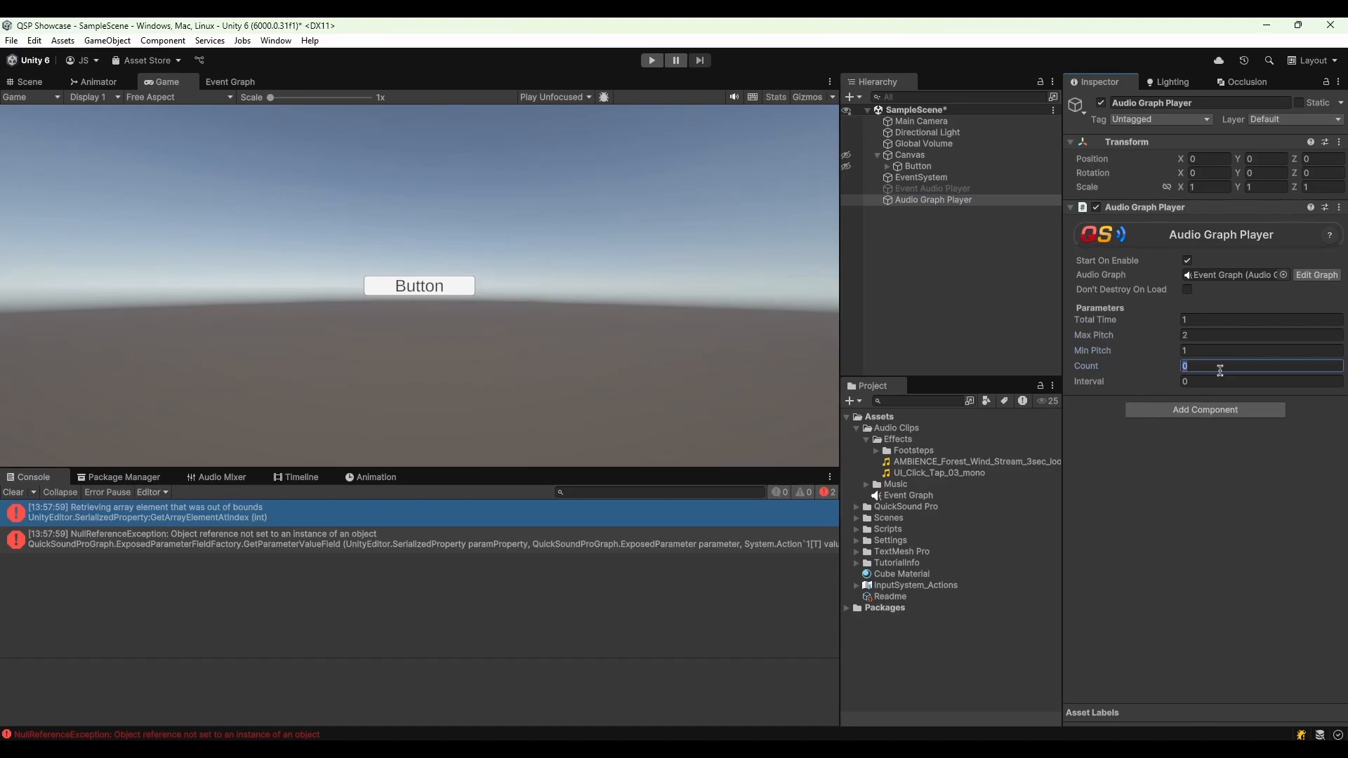
text(5)
click(1213, 382)
text(0.)
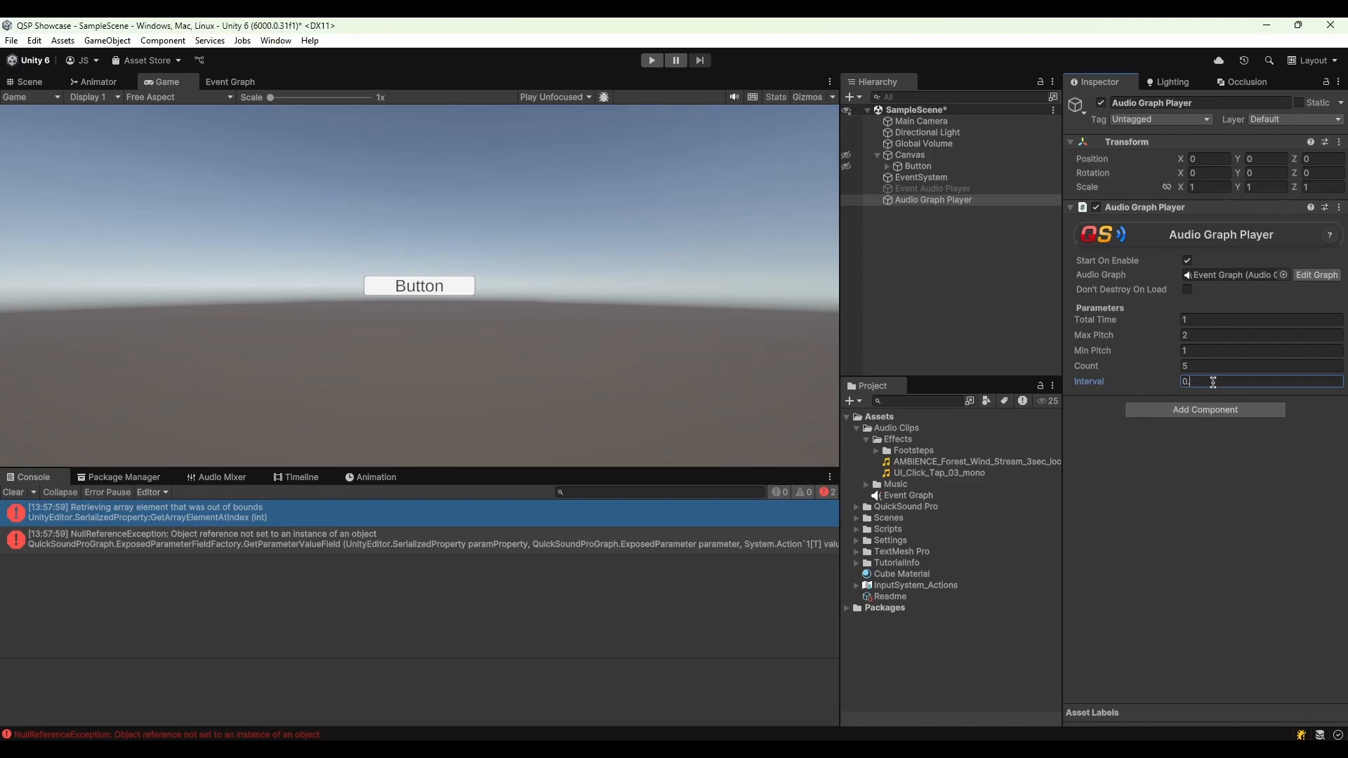
text(2)
key(Return)
Run the scene and test the Audio Graph Player with Count set to 10, 1 and 10 again
click(652, 60)
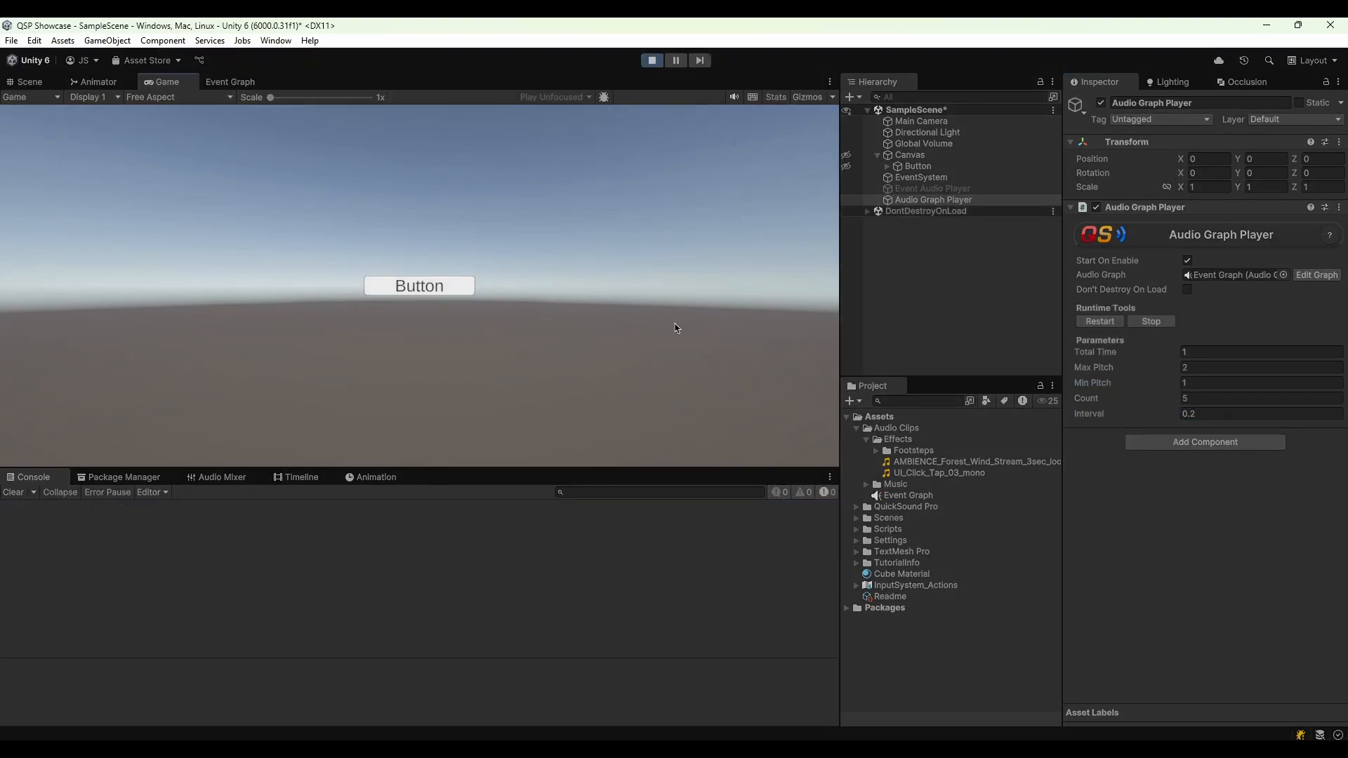
click(1211, 398)
text(10)
click(1206, 414)
click(436, 293)
click(1193, 398)
text(1)
click(436, 293)
click(1240, 398)
text(10)
click(431, 288)
While the scene plays, test the Audio Graph Player with Total Time set to 2 and Count set to 20
click(1185, 368)
click(1192, 353)
text(2)
click(584, 281)
click(1214, 382)
click(1220, 399)
text(20)
click(620, 311)
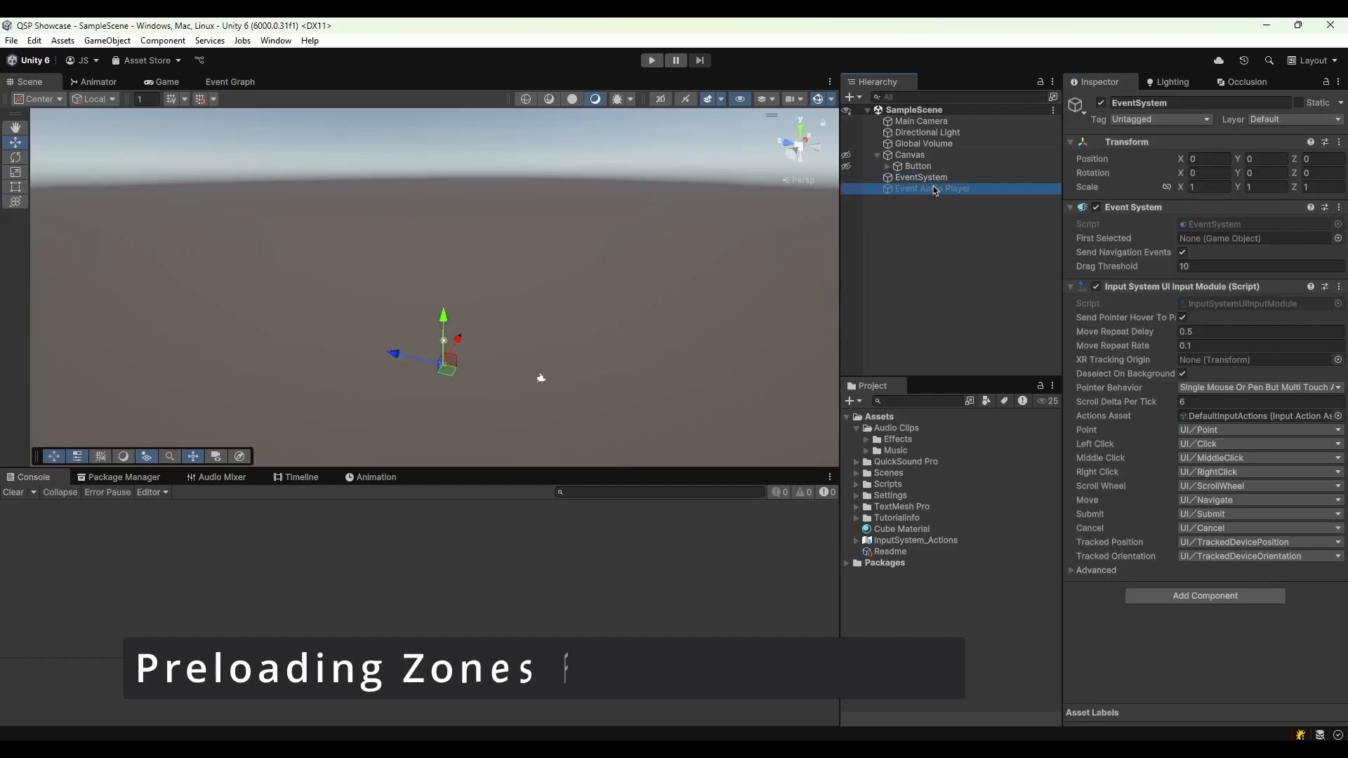
Enable the Event Audio Player object and set the Source Type of its UI Click Down and UI Click Up handlers to Addressable Audio Clip
click(932, 188)
click(1100, 103)
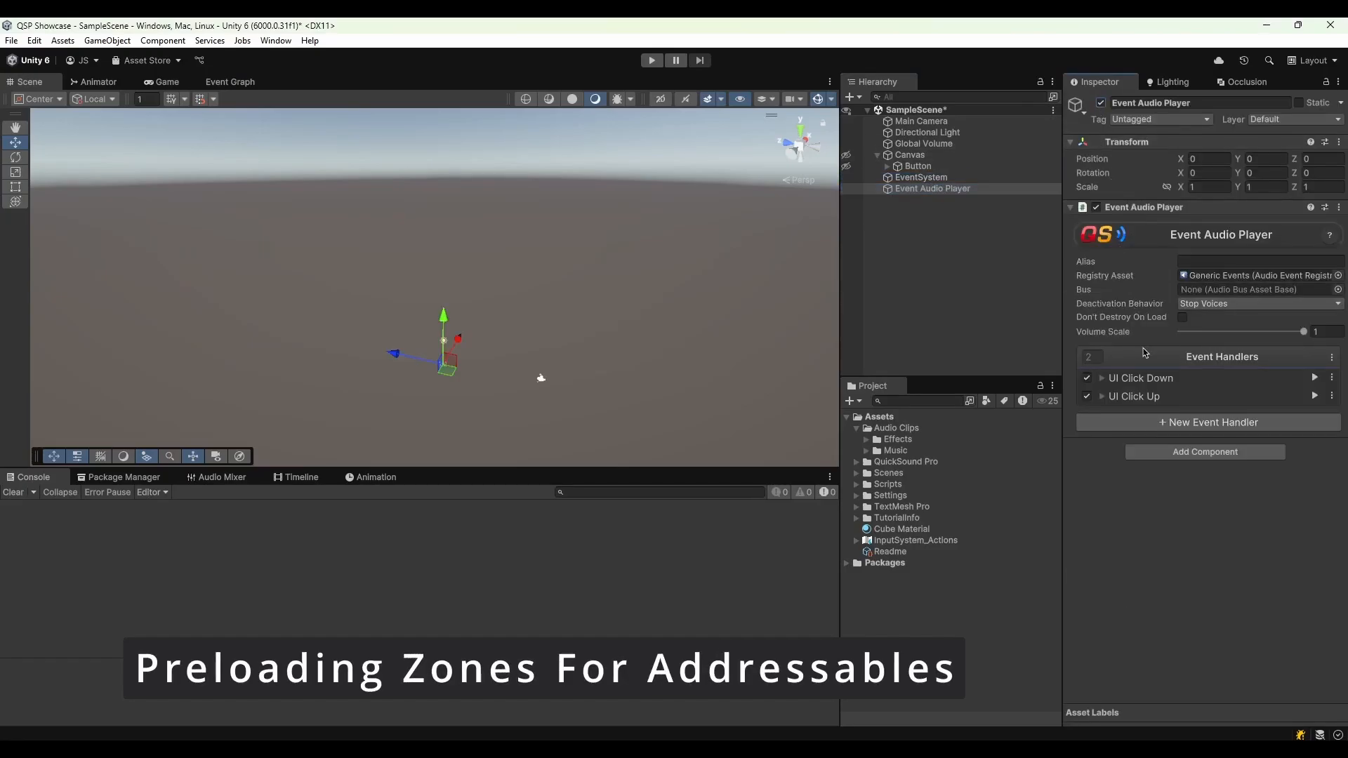
click(1143, 378)
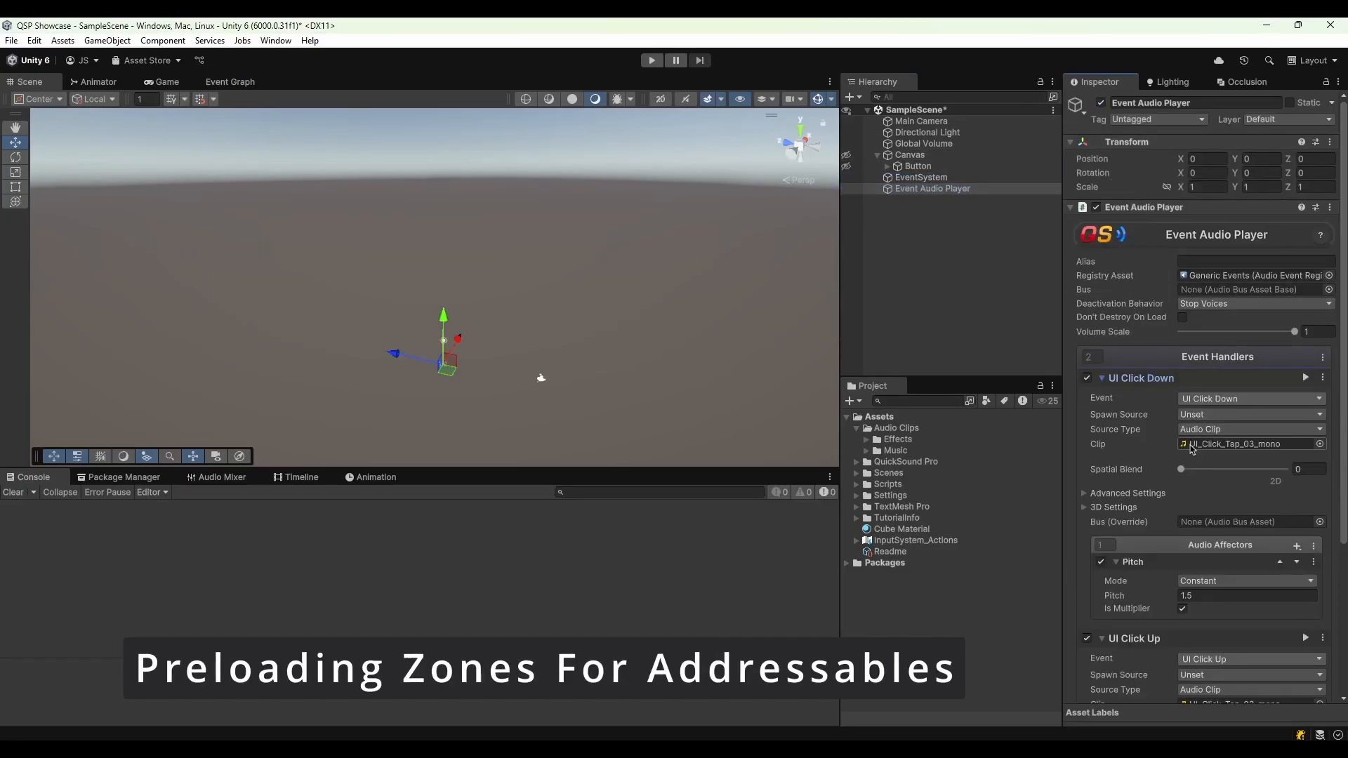
click(1197, 430)
click(1211, 462)
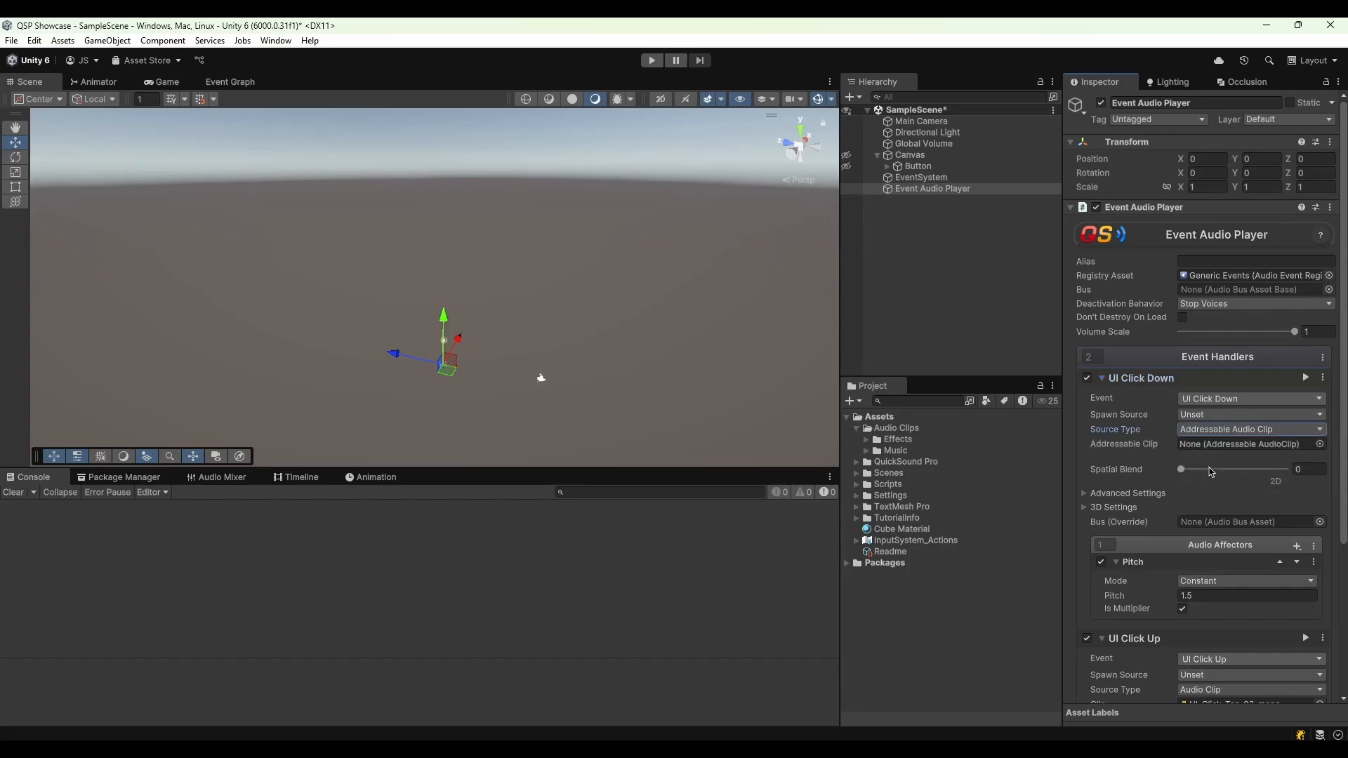
scroll(1222, 491, down, 2)
click(1225, 614)
click(1226, 646)
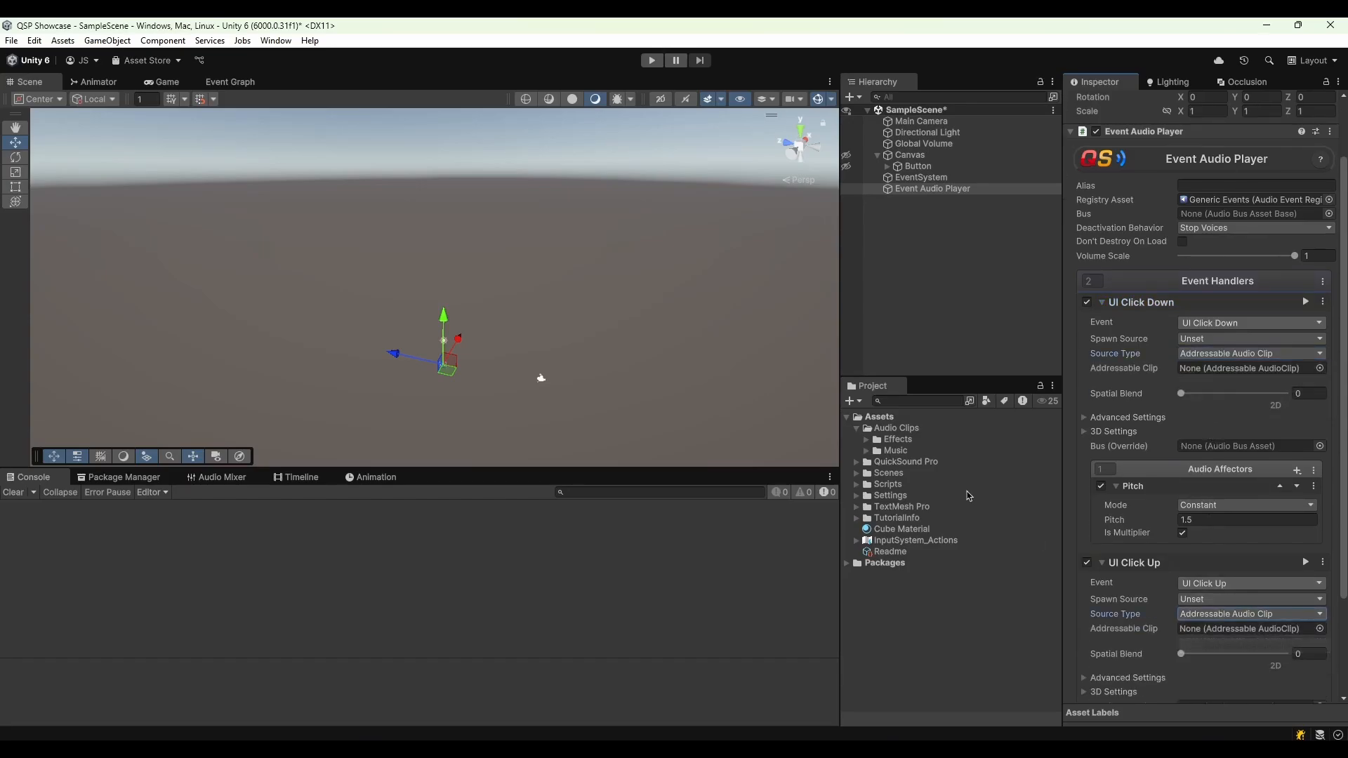
Make the UI_Click_Tap_03_mono clip addressable and assign it as the Addressable Clip of the UI Click Down and UI Click Up handlers
click(868, 440)
click(905, 474)
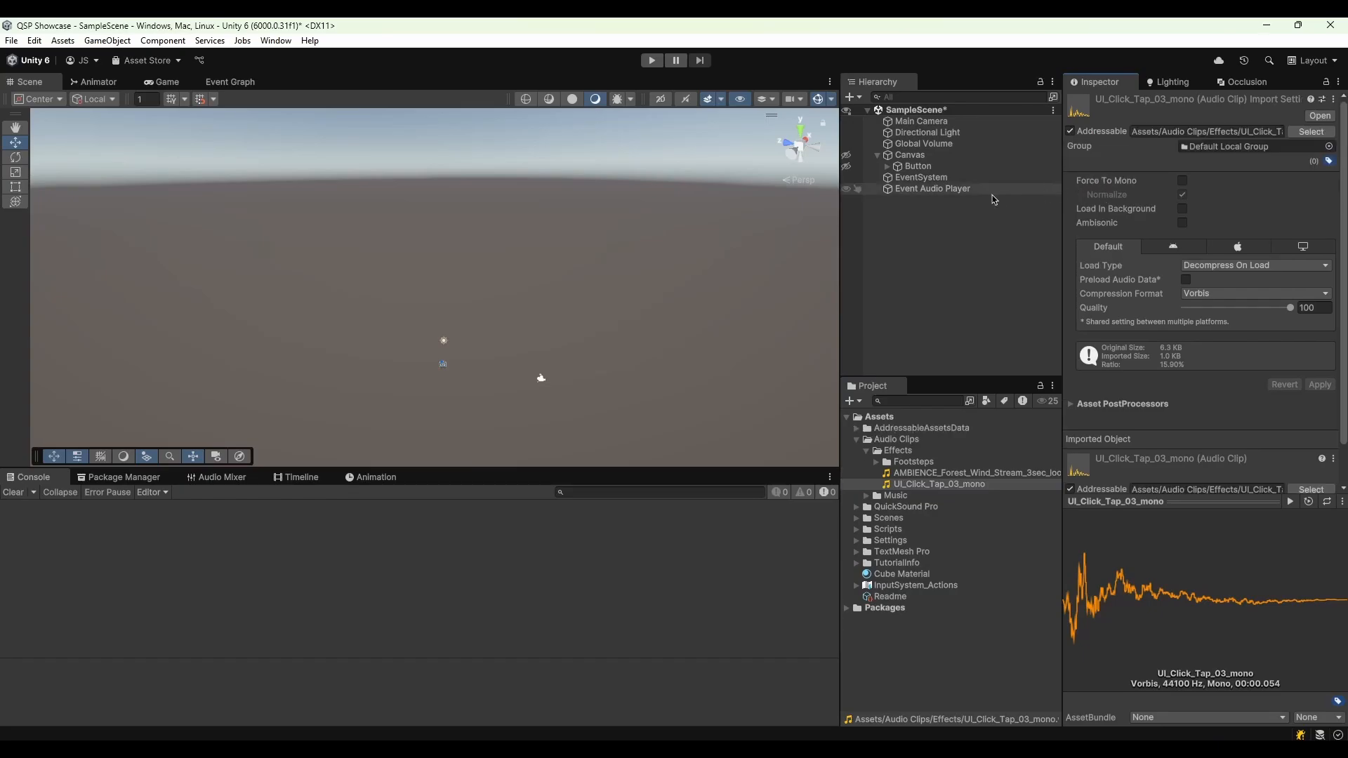
click(916, 169)
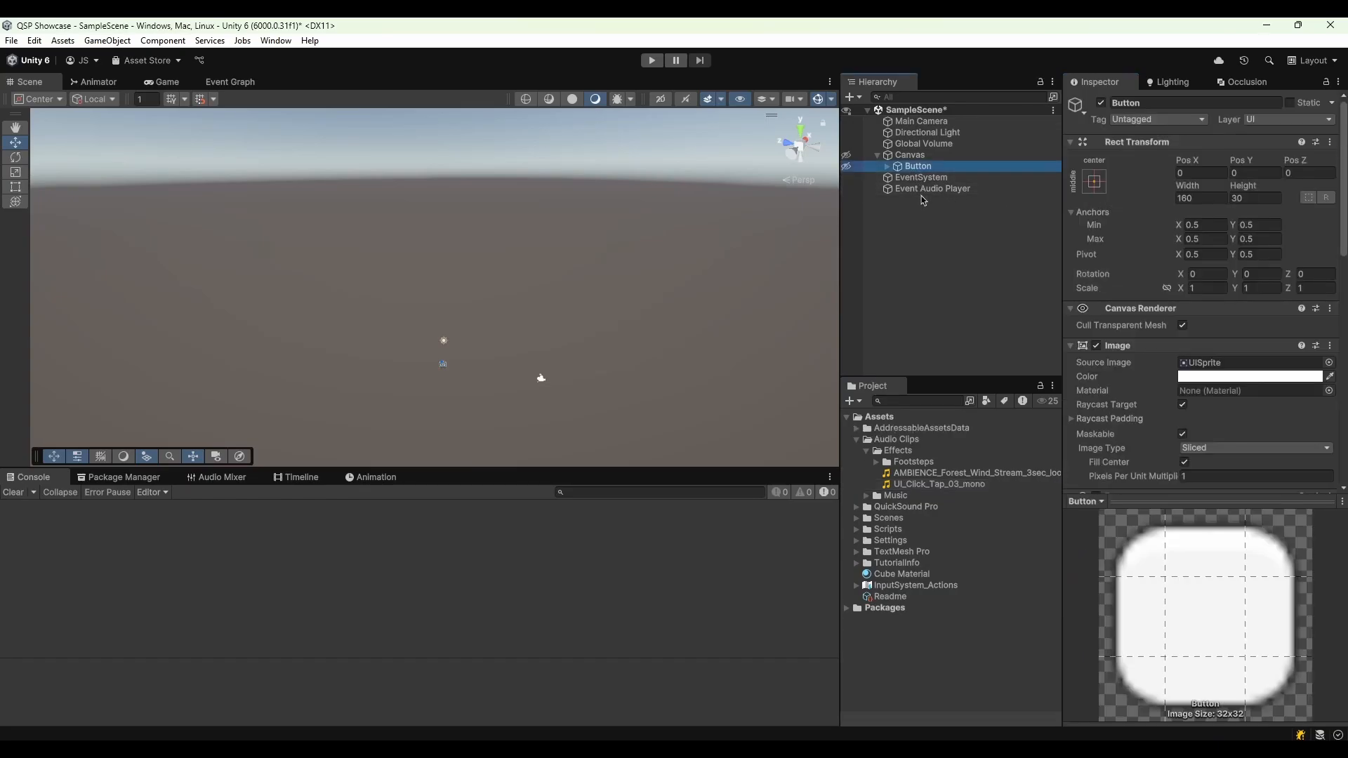
click(925, 188)
drag(929, 486, 1250, 444)
scroll(1229, 562, down, 5)
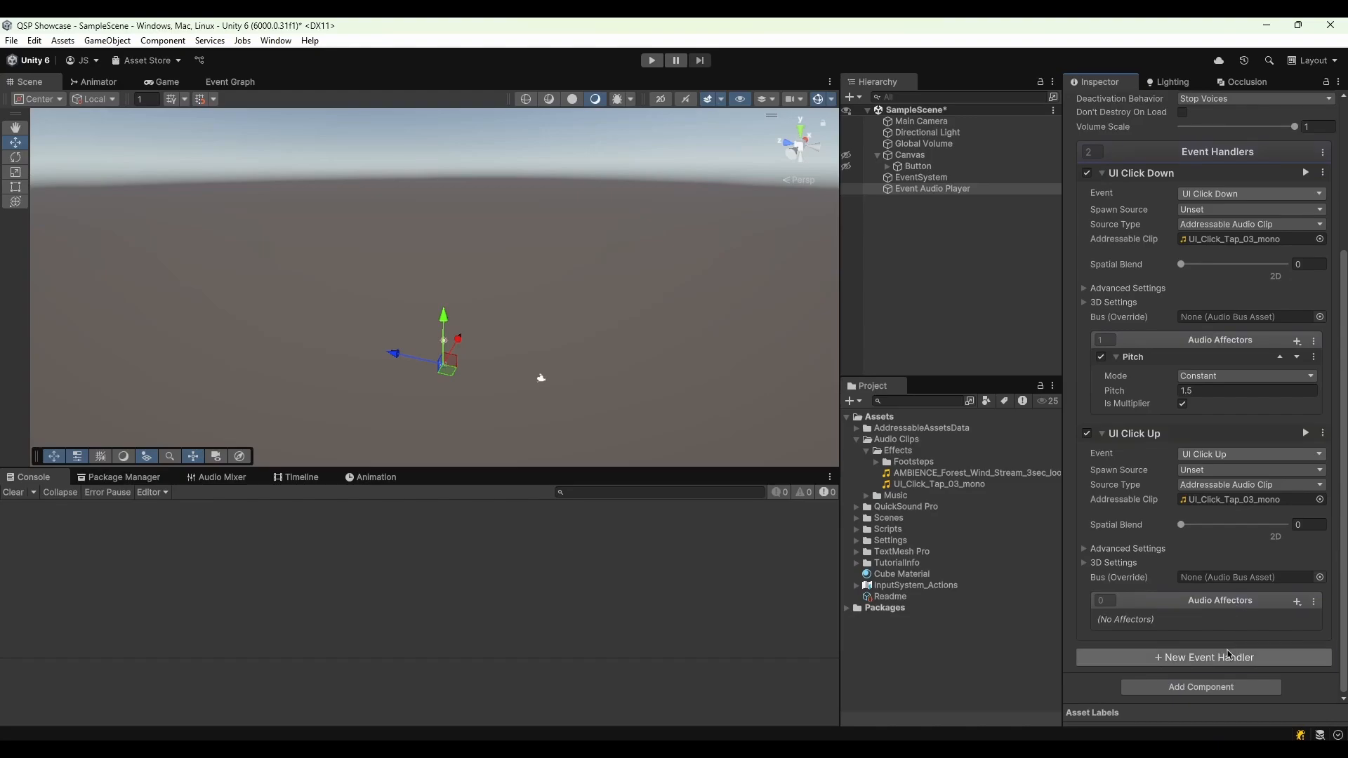
Add a third event handler to the Event Audio Player and create a new event named Ambient for it
click(1227, 655)
click(1228, 669)
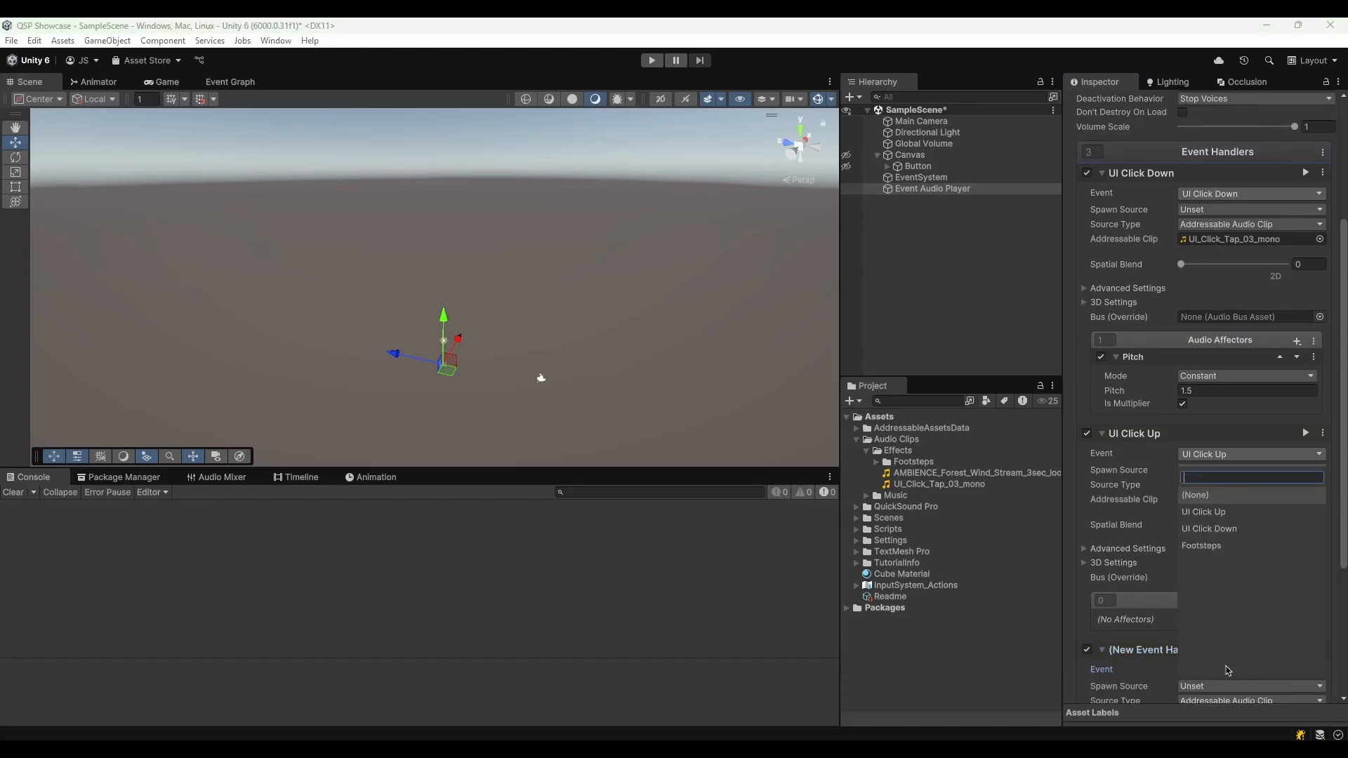
text(Ambient)
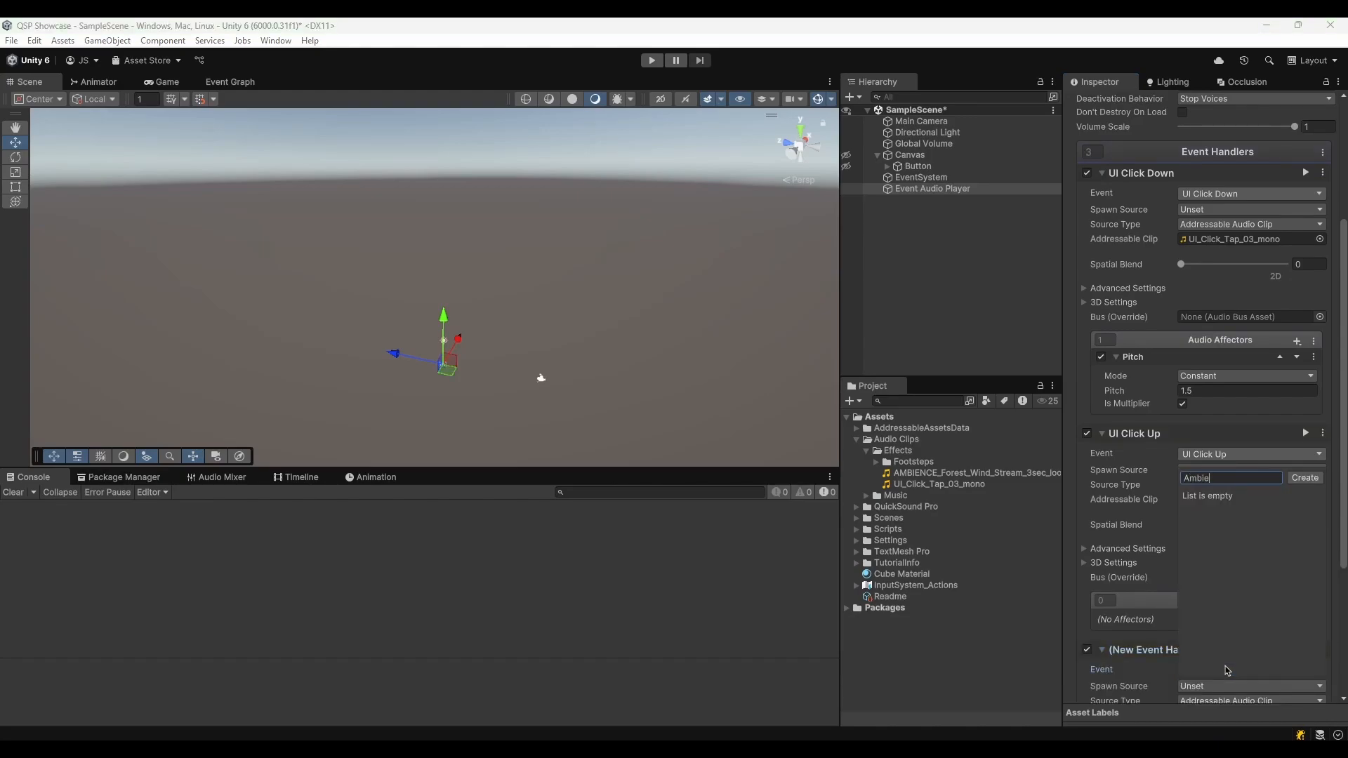
key(Return)
Assign the AMBIENCE_Forest_Wind_Stream clip as the Ambient handler's Addressable Clip and save the scene
scroll(1160, 630, down, 3)
scroll(1160, 630, down, 3)
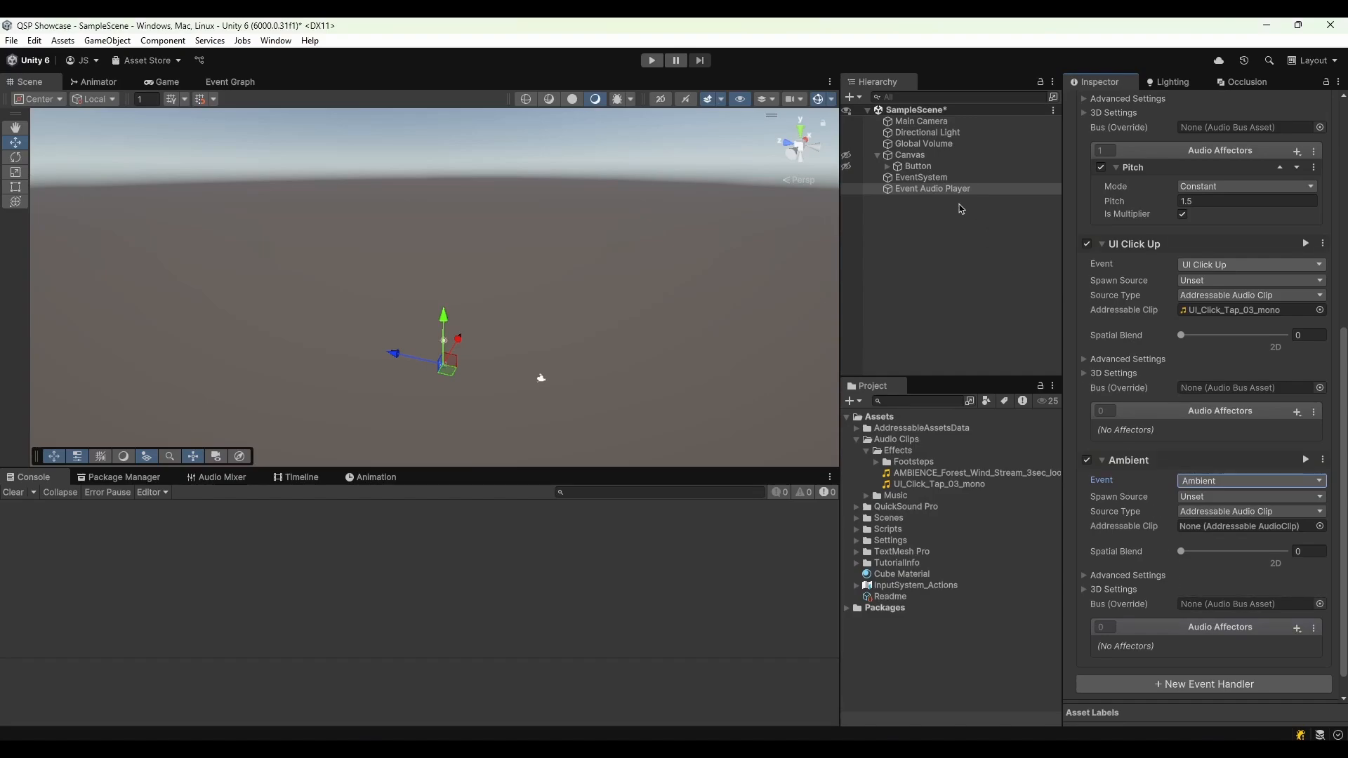
drag(924, 478, 1236, 529)
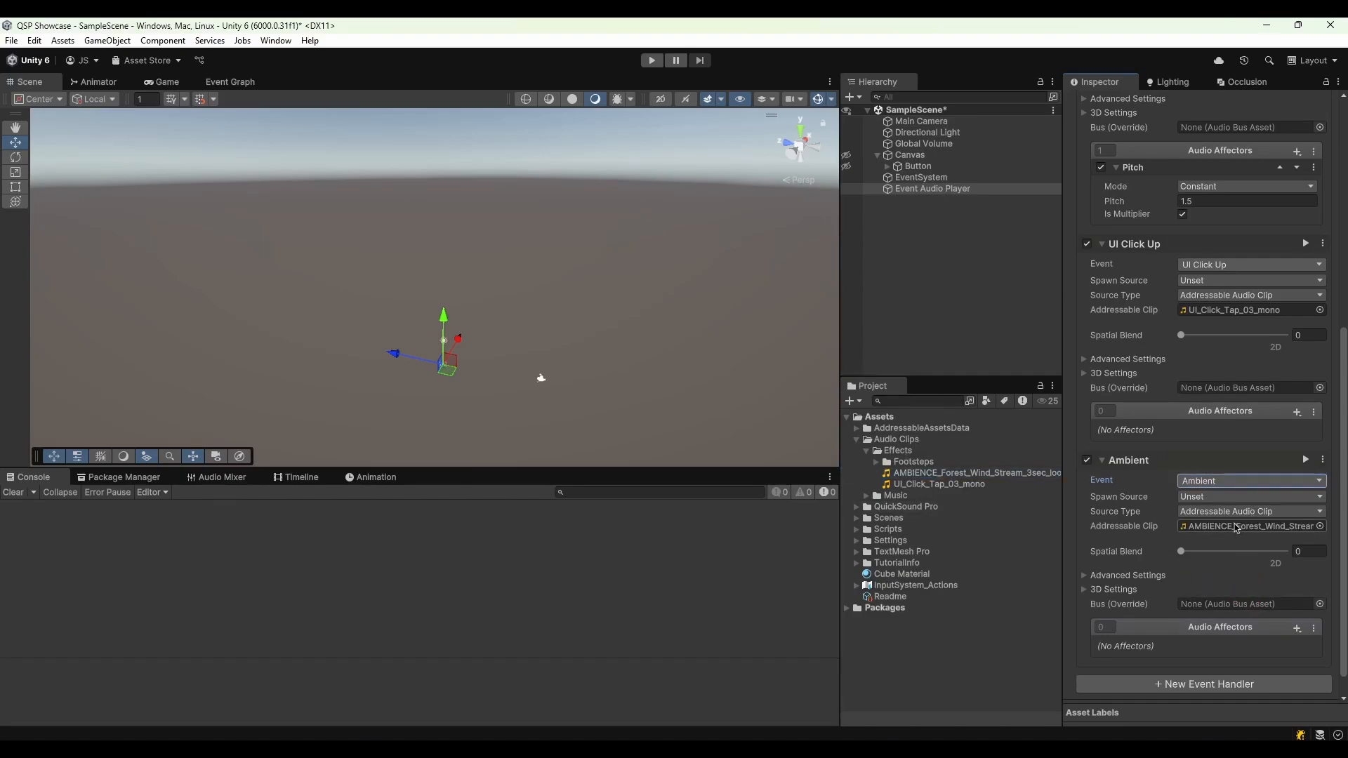
key(ctrl+s)
Preview the sounds of the Ambient and UI Click Up event handlers on the Event Audio Player
click(1311, 464)
click(1311, 464)
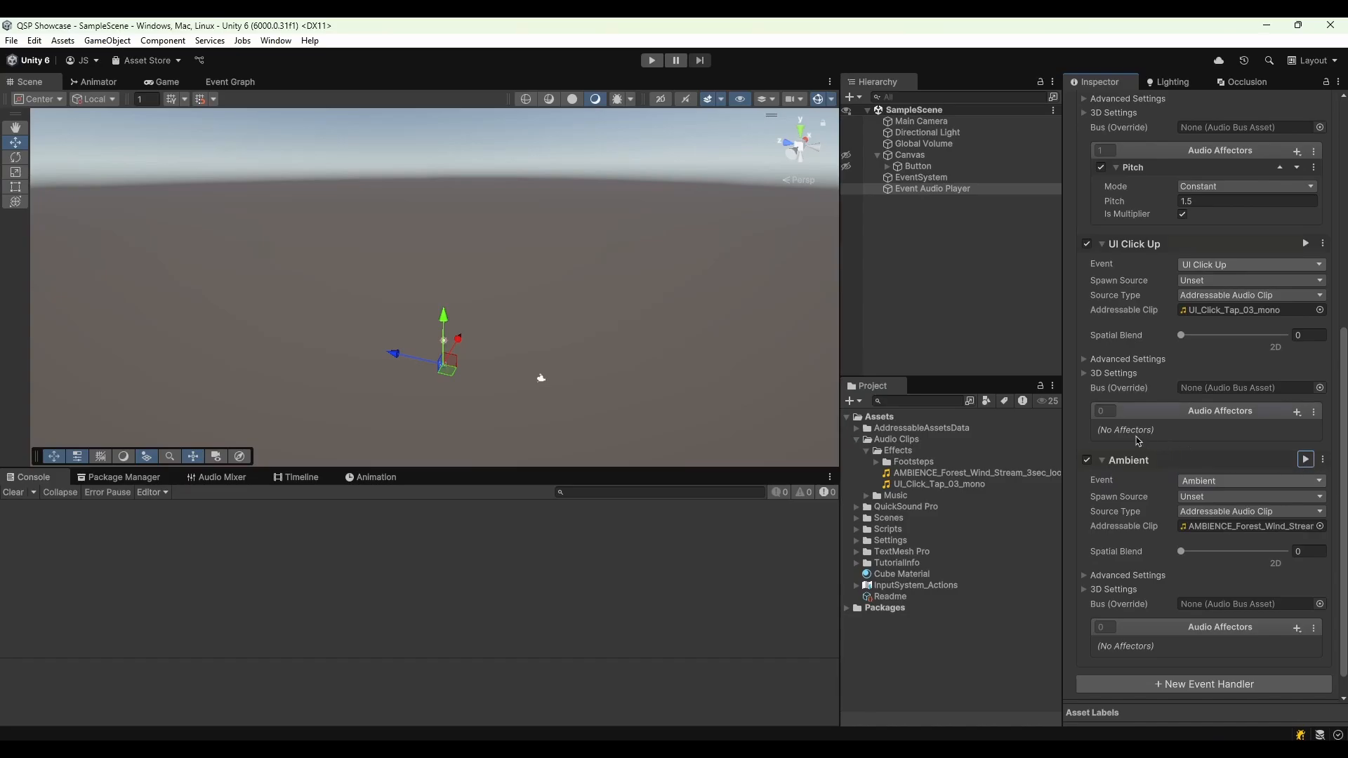
scroll(1138, 440, up, 3)
click(1306, 320)
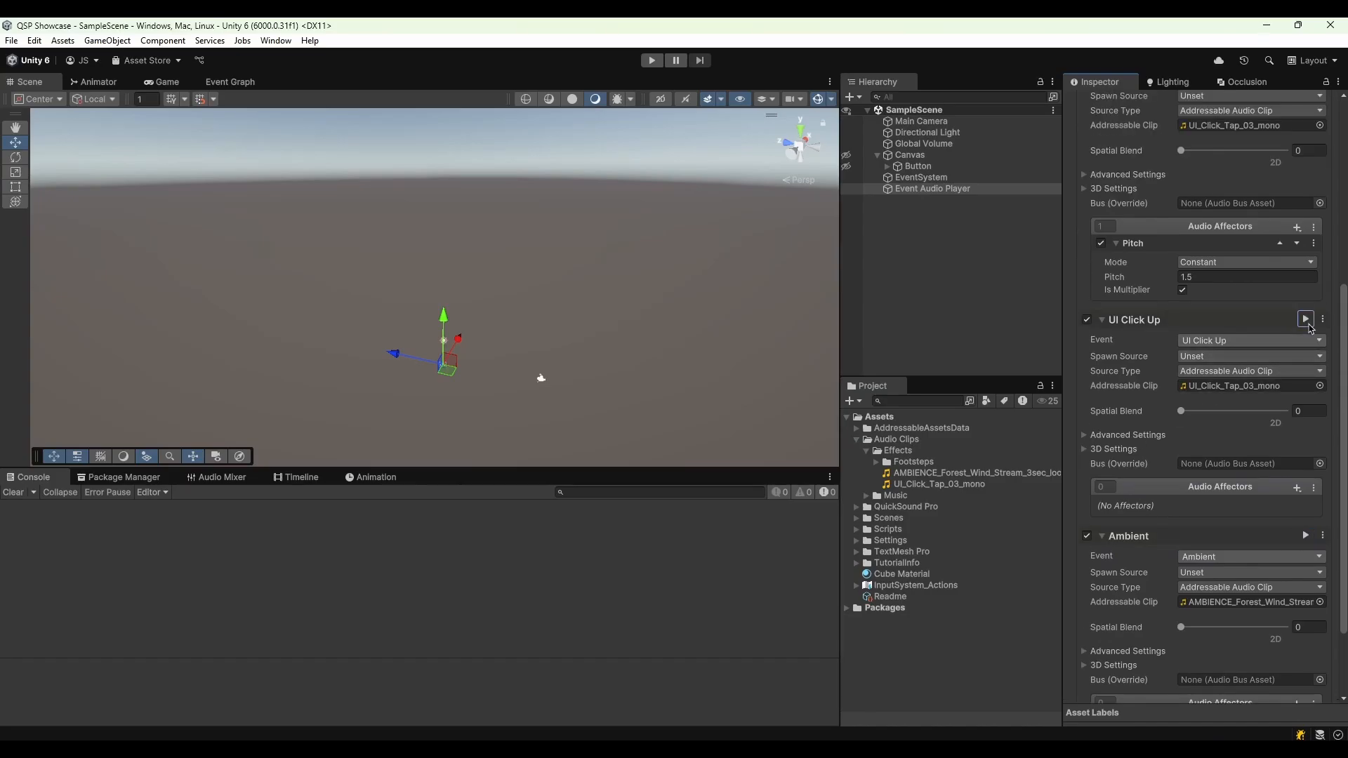
scroll(1127, 424, up, 3)
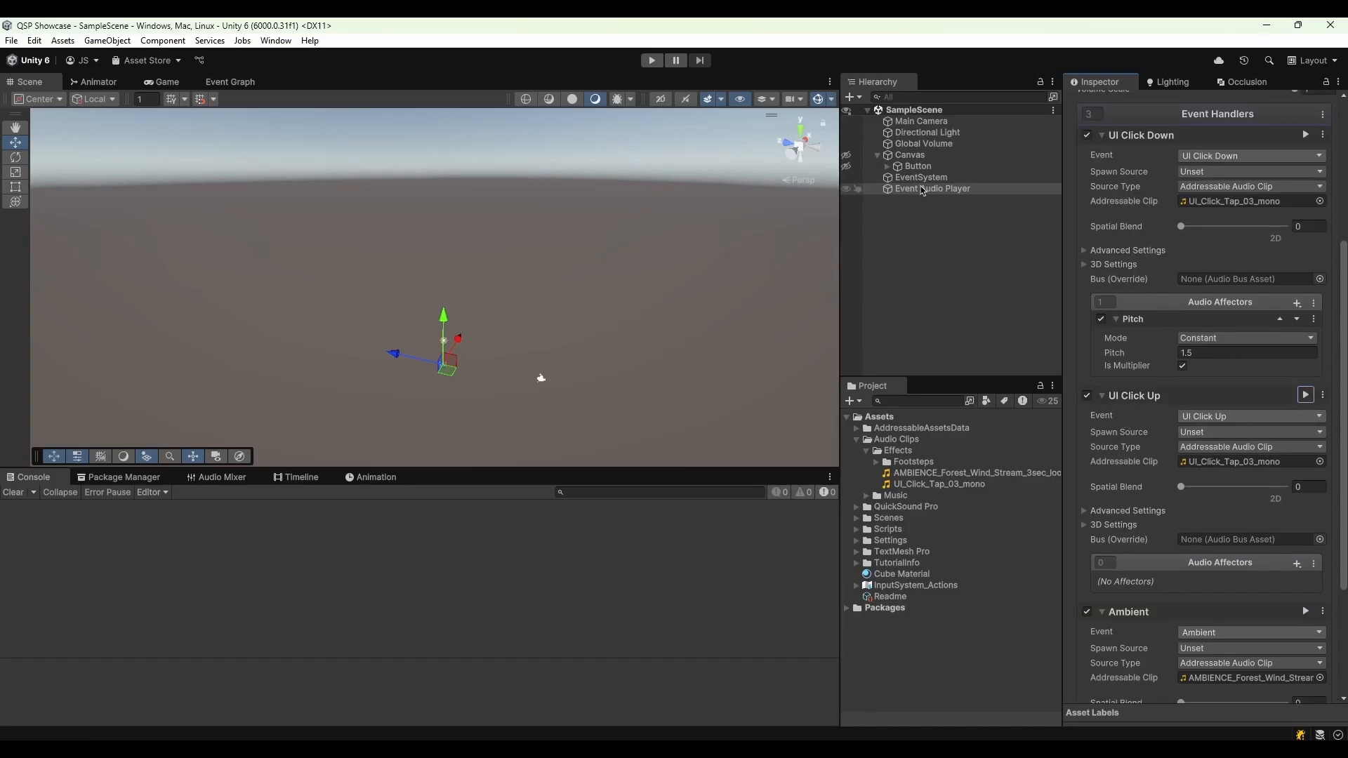
Run the scene in the Game view, test the Button's click sounds, inspect the Event Audio Player, and stop playback
click(650, 60)
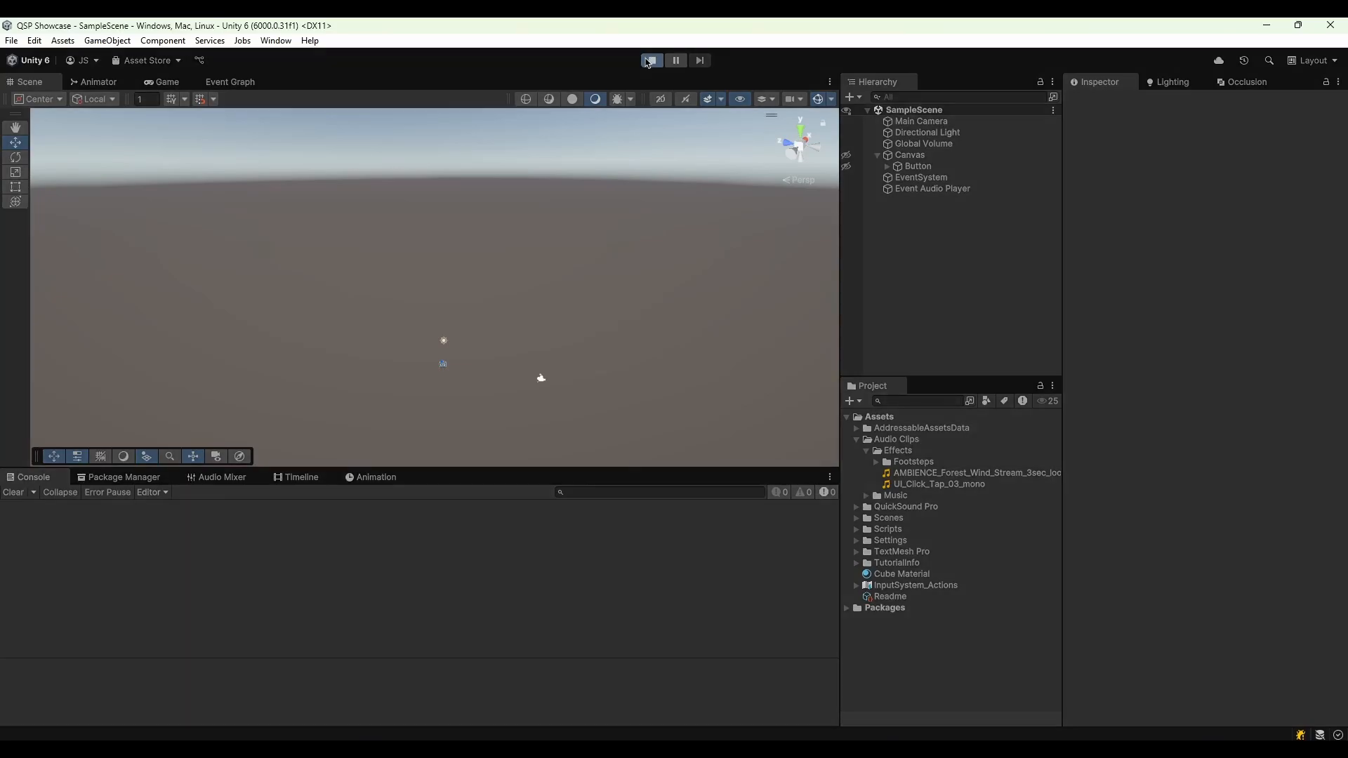
click(154, 85)
click(396, 285)
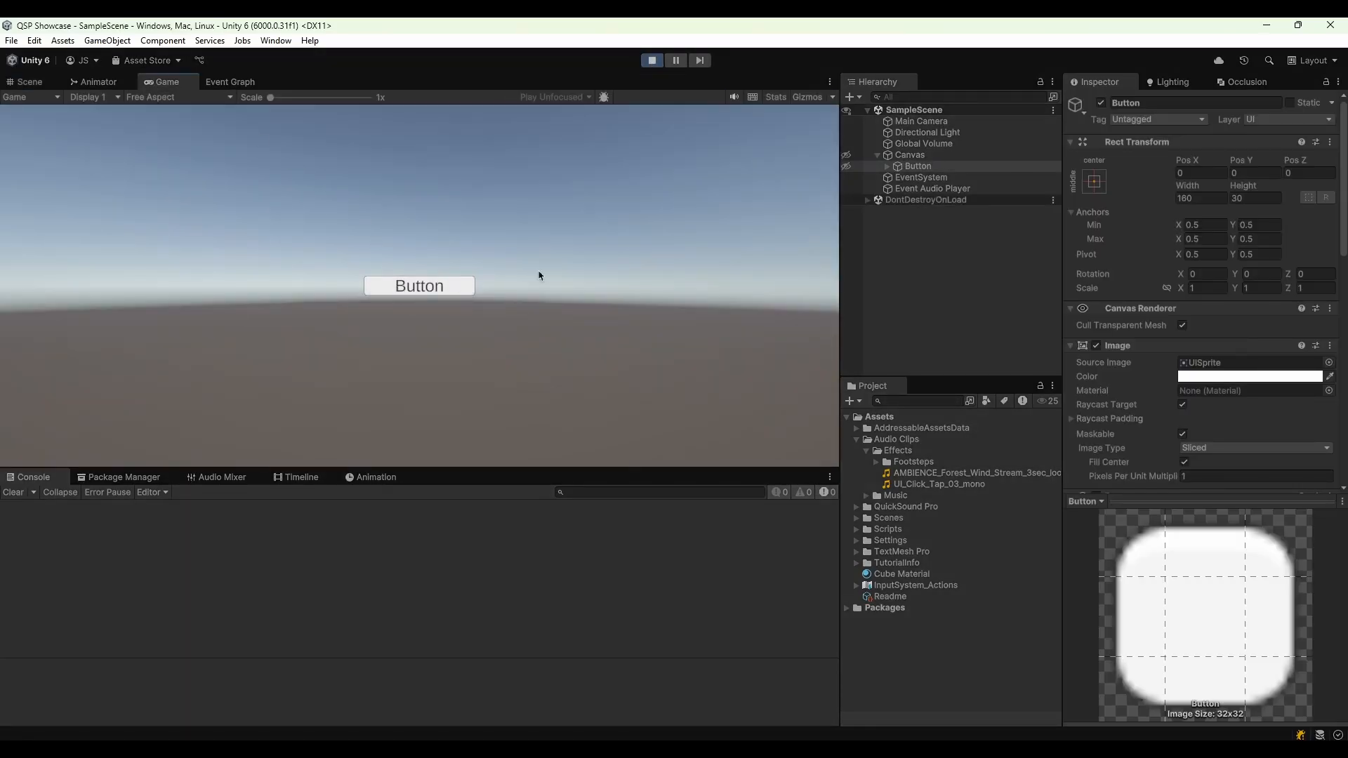
click(937, 189)
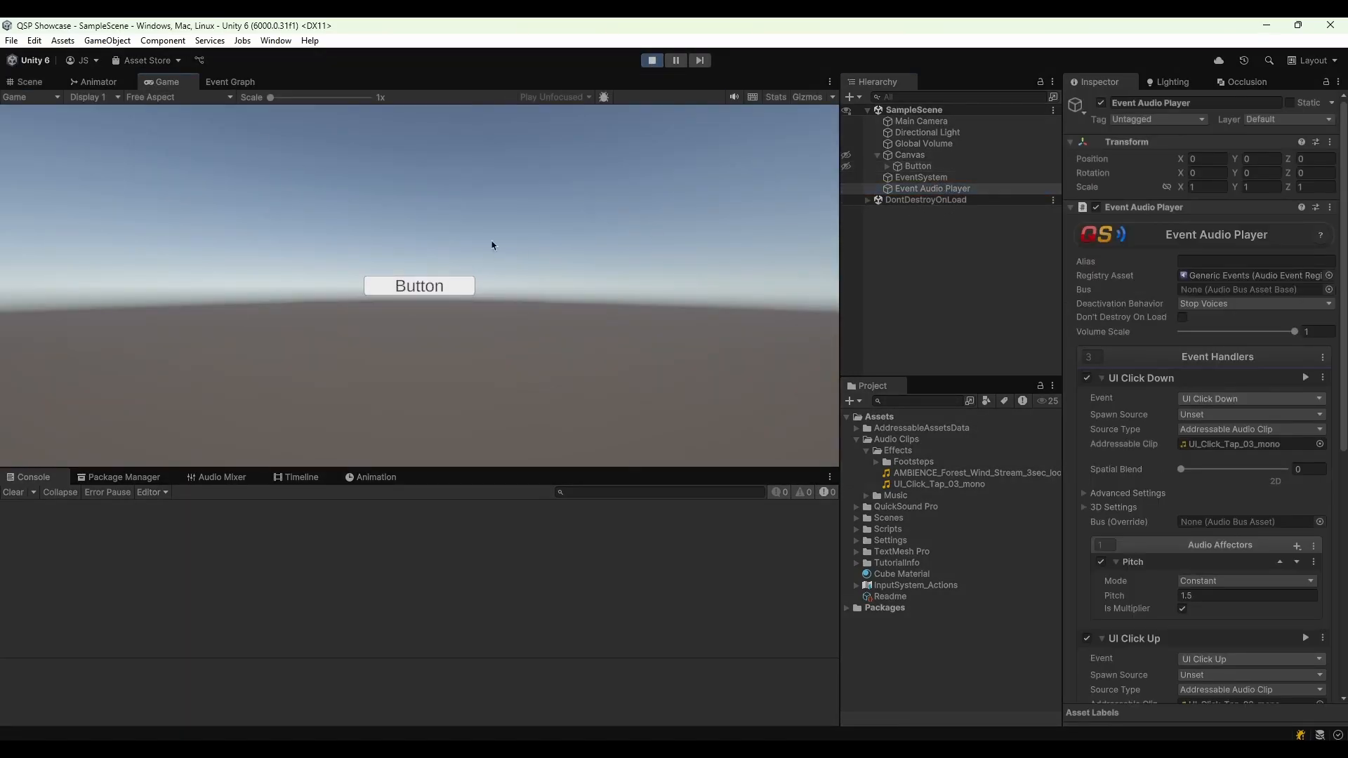
click(654, 62)
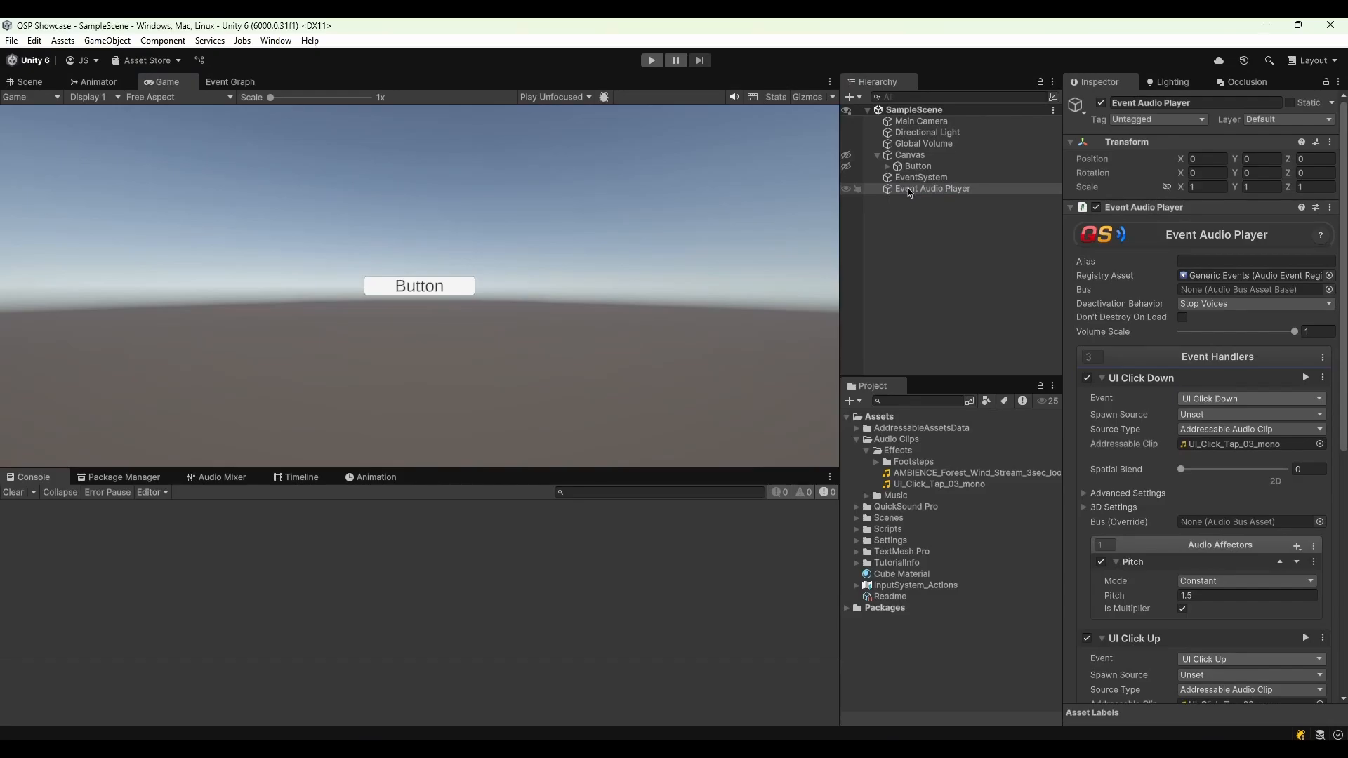
Create a QuickSound Pro Addressables Preloading Box Zone object in the scene, keeping its default name
click(927, 204)
right_click(927, 202)
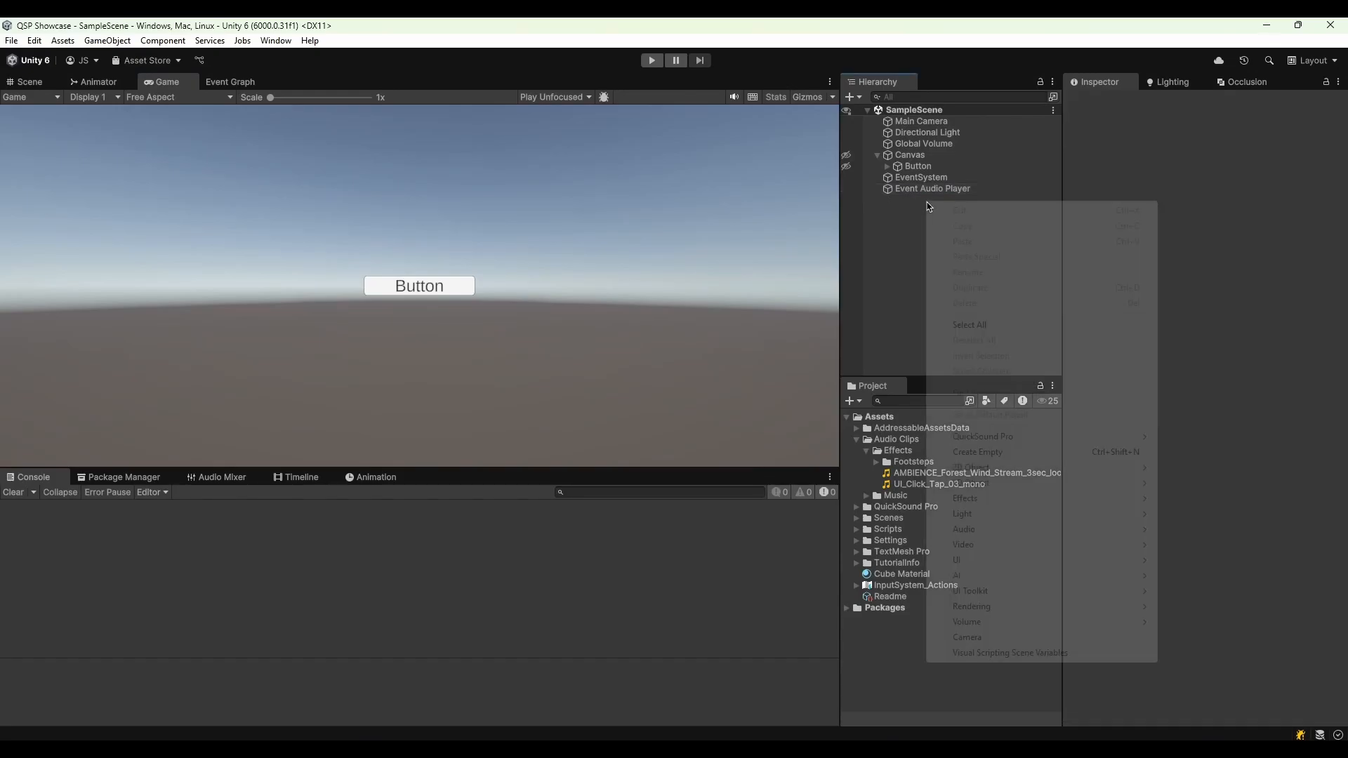
mouse_move(1088, 438)
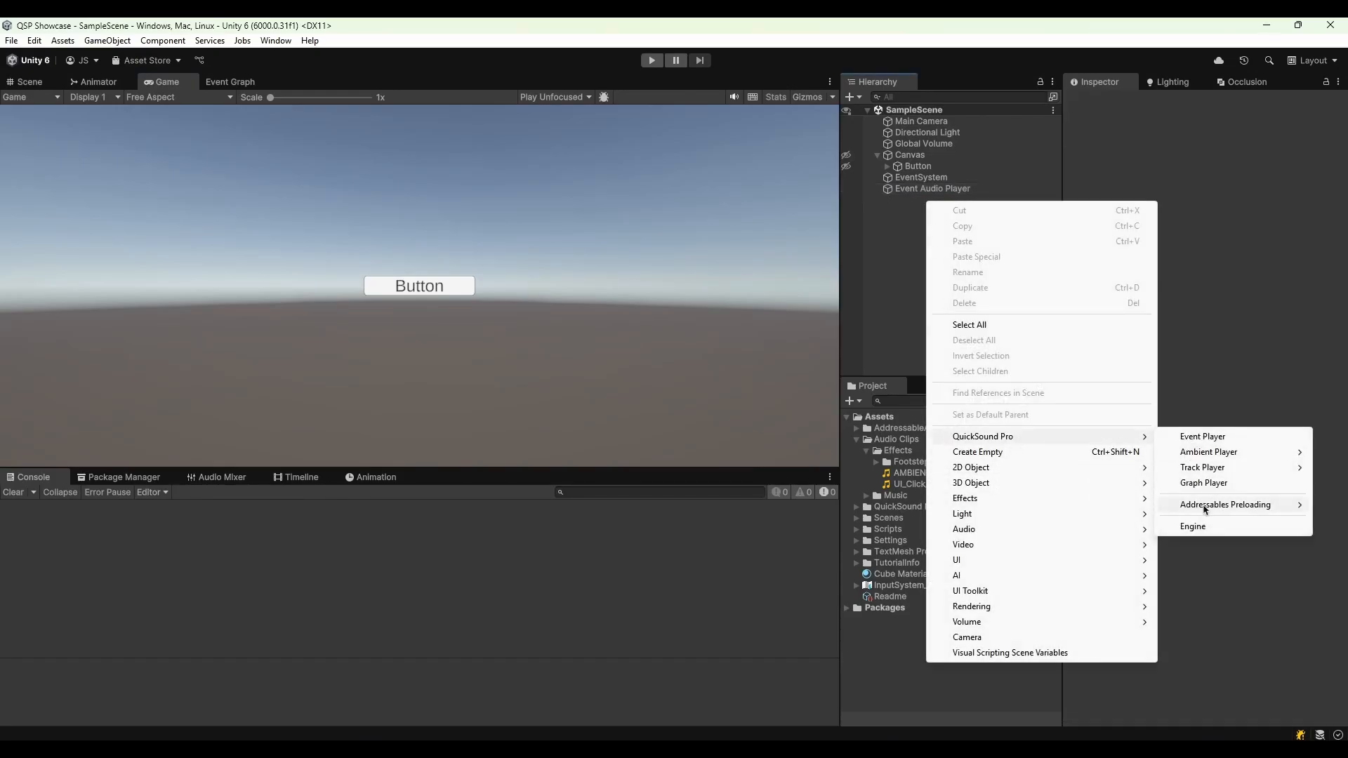
mouse_move(1203, 505)
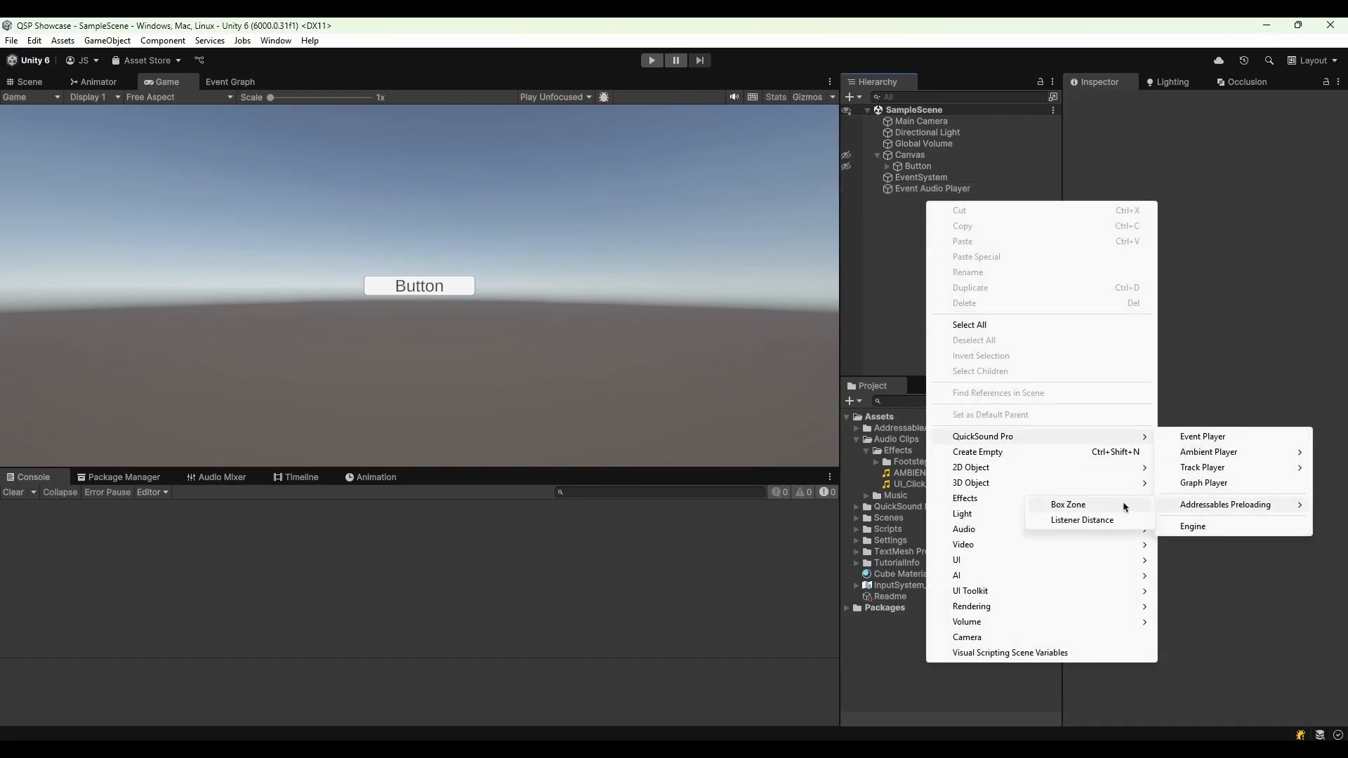
click(1081, 506)
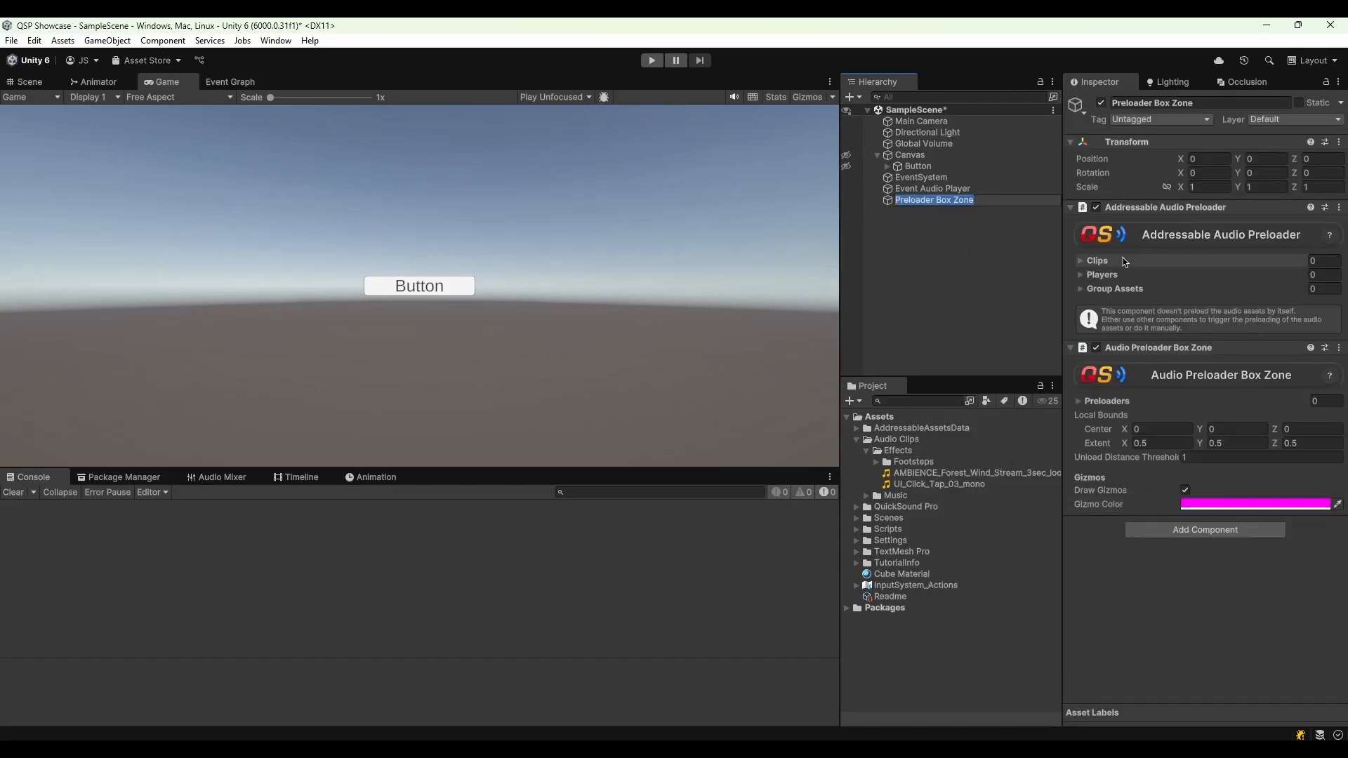
key(Return)
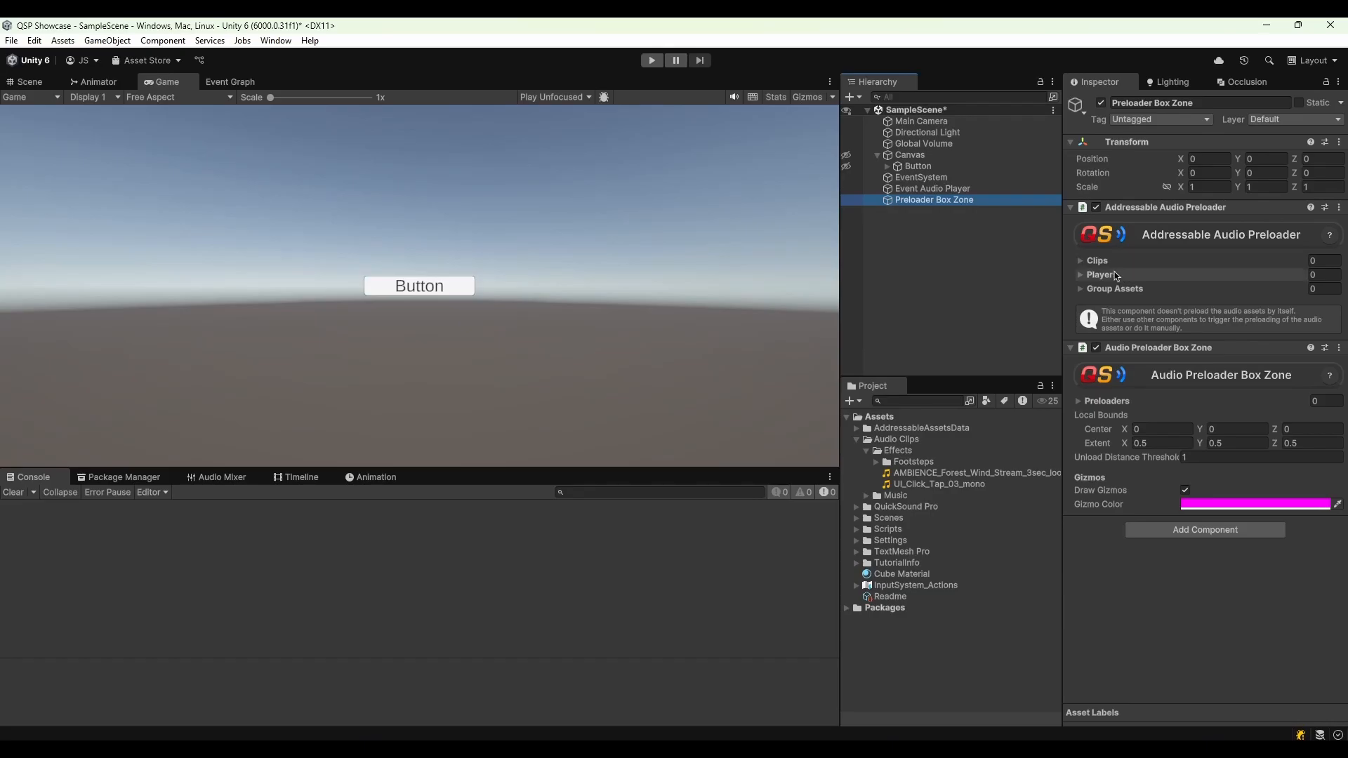
Add the Event Audio Player object to the Players list of the Preloader Box Zone's Addressable Audio Preloader
drag(957, 189, 1091, 278)
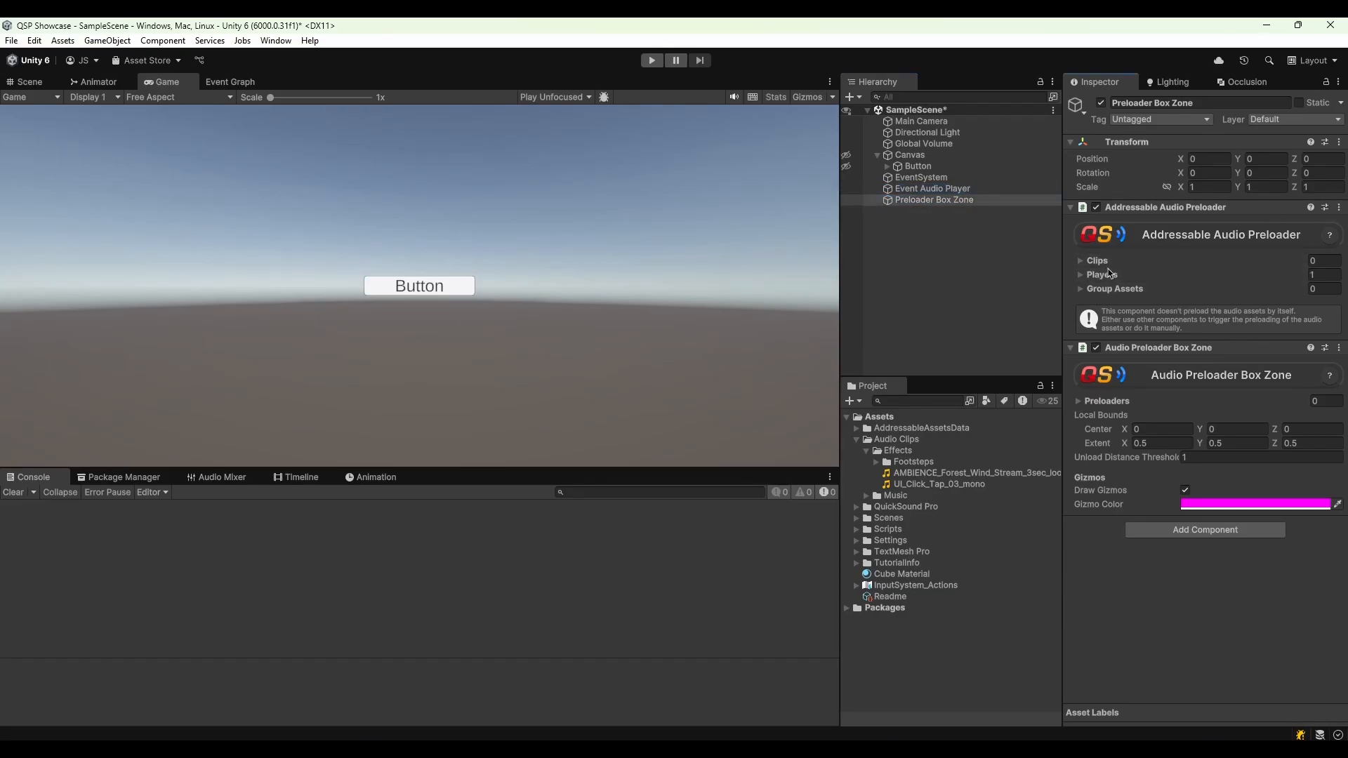
click(1109, 274)
click(1122, 276)
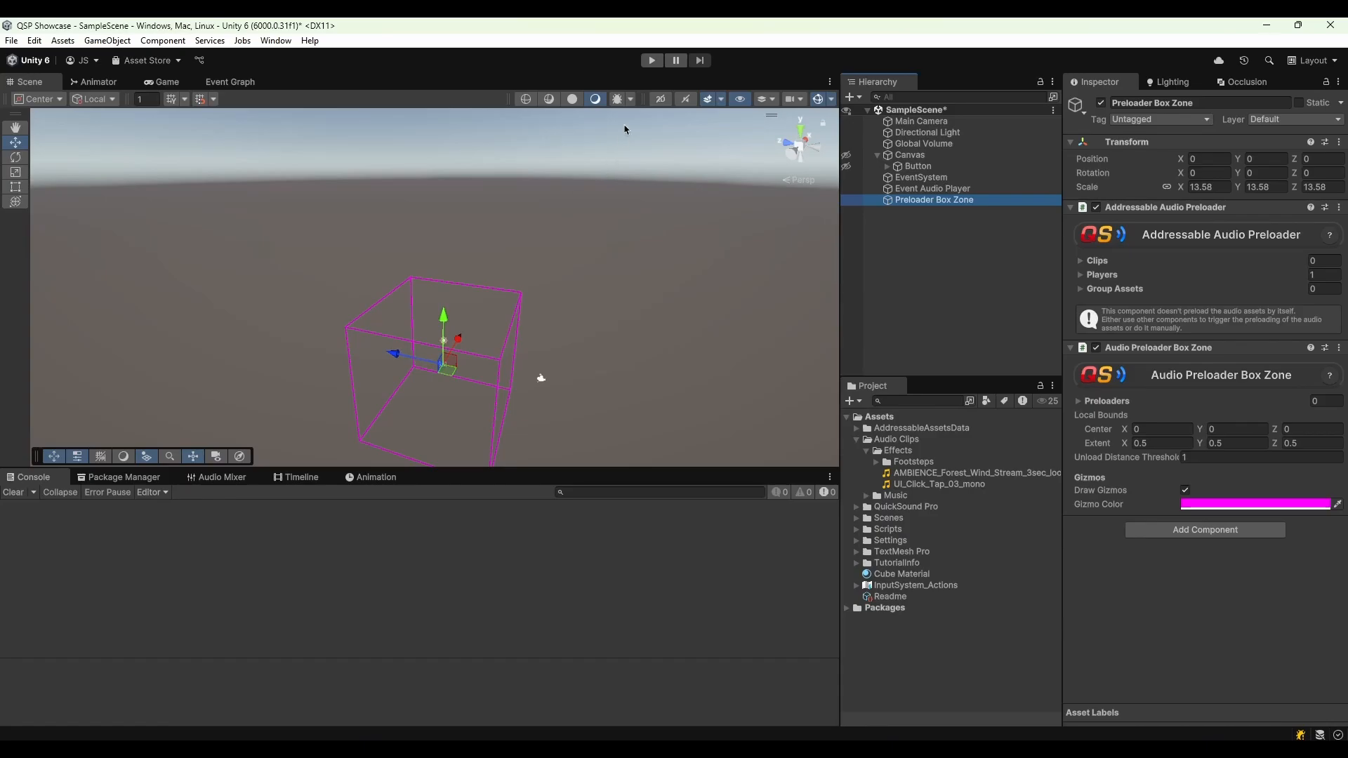
Run the scene and move the Preloader Box Zone along Z to about -6.53, over the camera, to test preloading
click(651, 61)
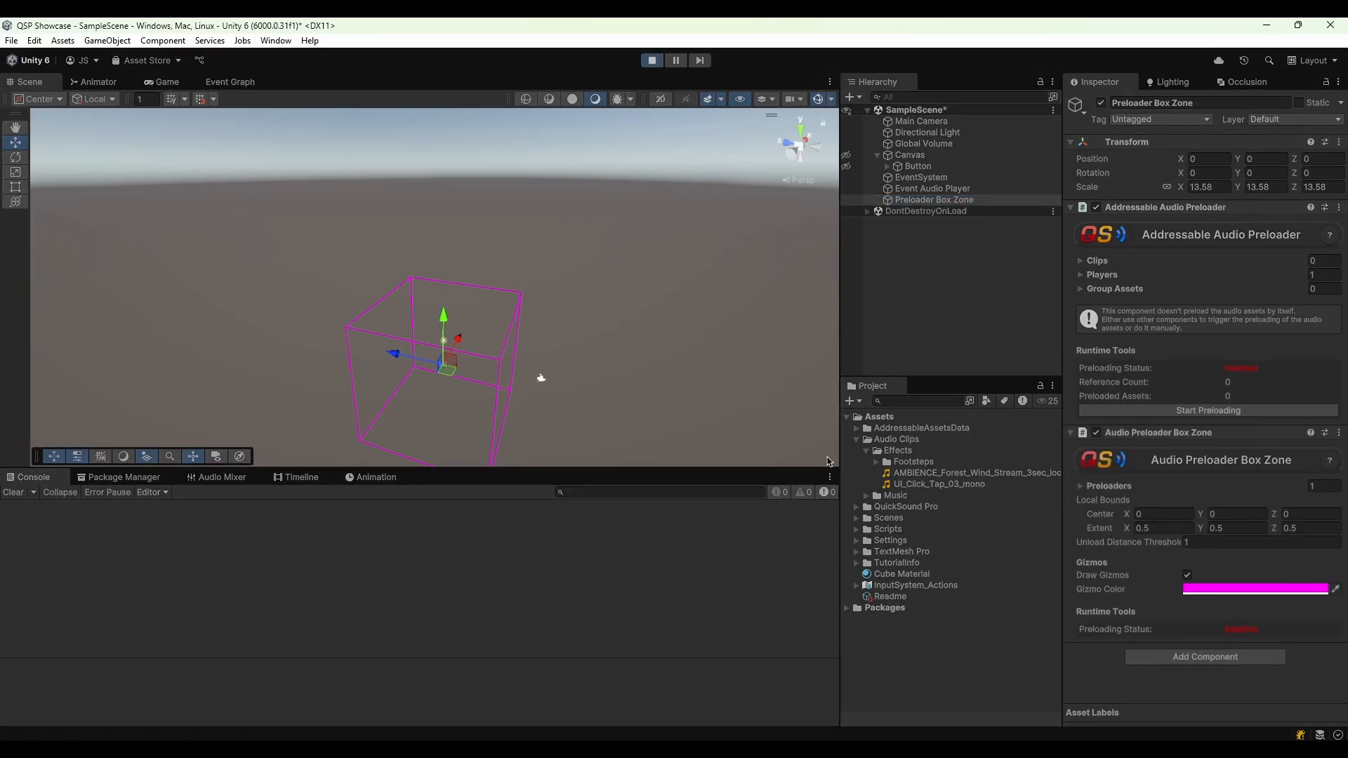
drag(395, 362, 554, 395)
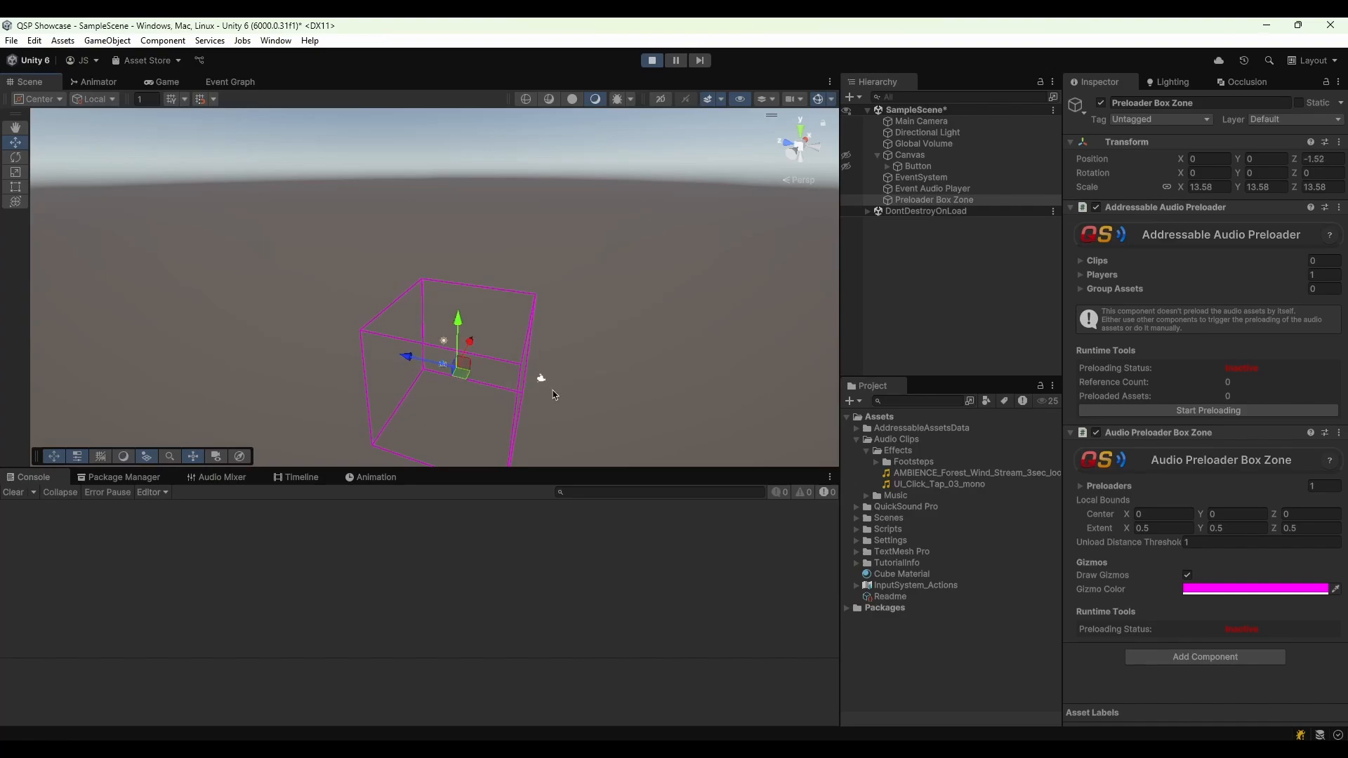
drag(415, 367, 449, 367)
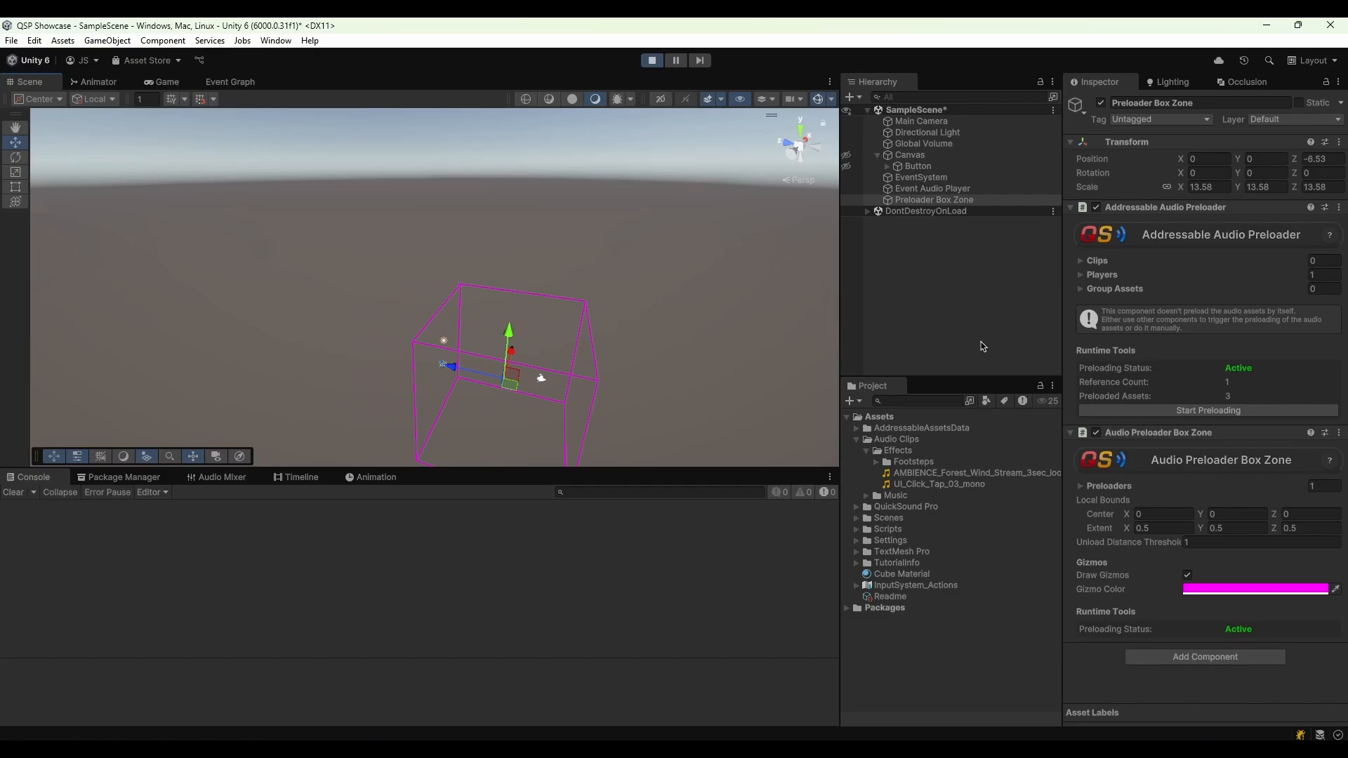